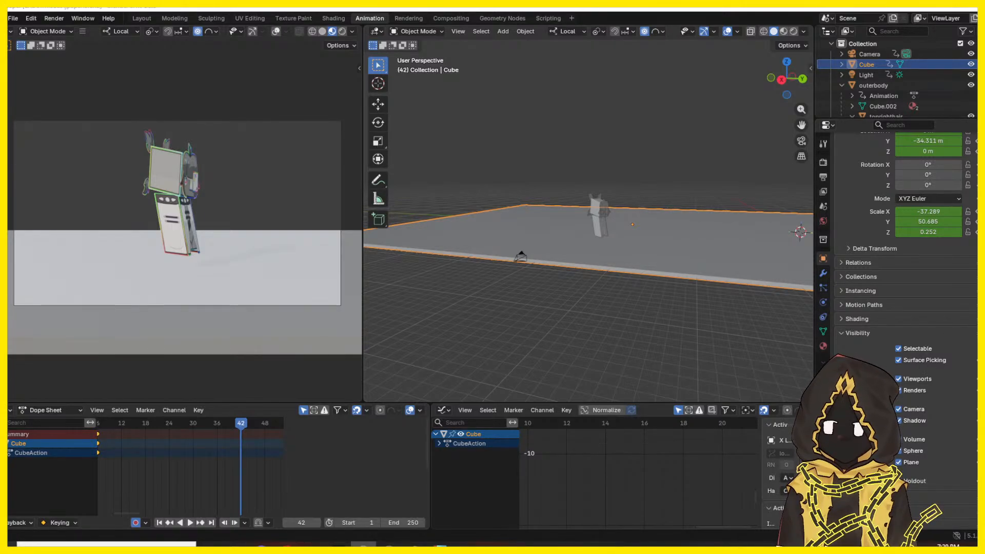
# - Preview the character in Rendered shading and set the larger 3D viewport to Material Preview shading
pyautogui.moveTo(475, 261); pyautogui.dragTo(580, 256, button='middle')
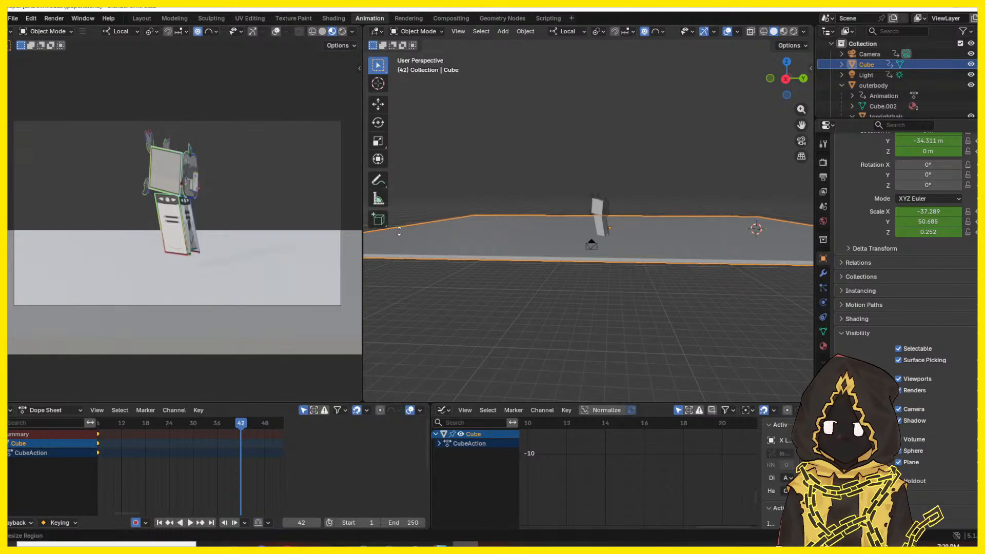
pyautogui.scroll(5, 600, 226)
pyautogui.moveTo(662, 233)
pyautogui.keyDown('shift'); pyautogui.mouseDown(button='middle')
pyautogui.moveTo(617, 223)
pyautogui.moveTo(571, 241)
pyautogui.mouseUp(button='middle'); pyautogui.keyUp('shift')
pyautogui.scroll(4, 639, 230)
pyautogui.click(794, 31)
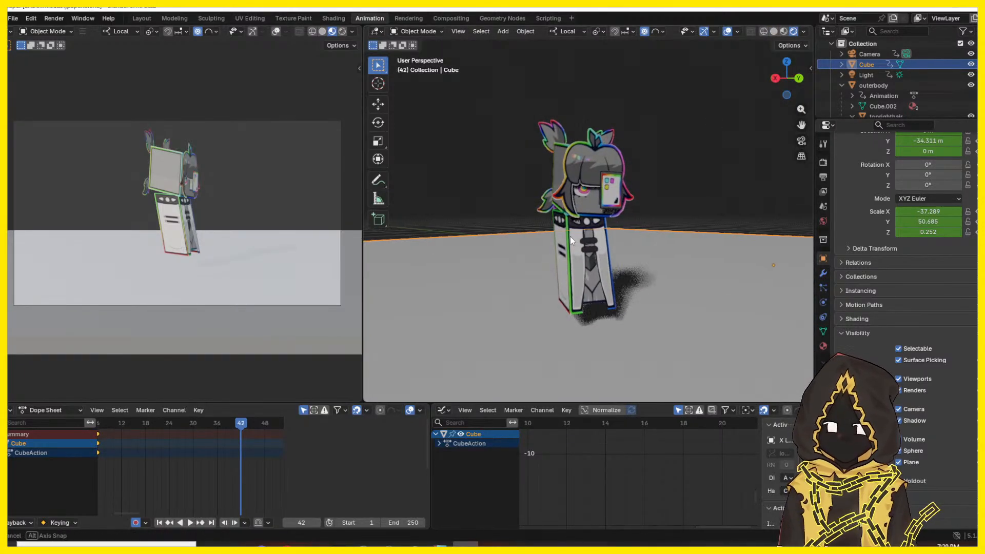
pyautogui.click(784, 31)
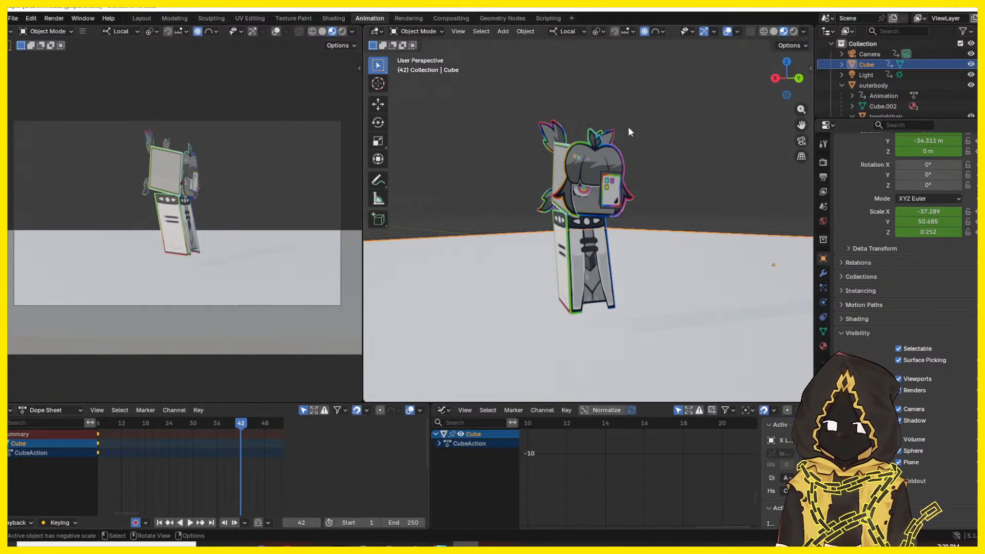
# - Play the character's hopping animation from the beginning and examine the movement from a high angle and from the side
pyautogui.moveTo(728, 281); pyautogui.dragTo(691, 222, button='middle')
pyautogui.press('space')
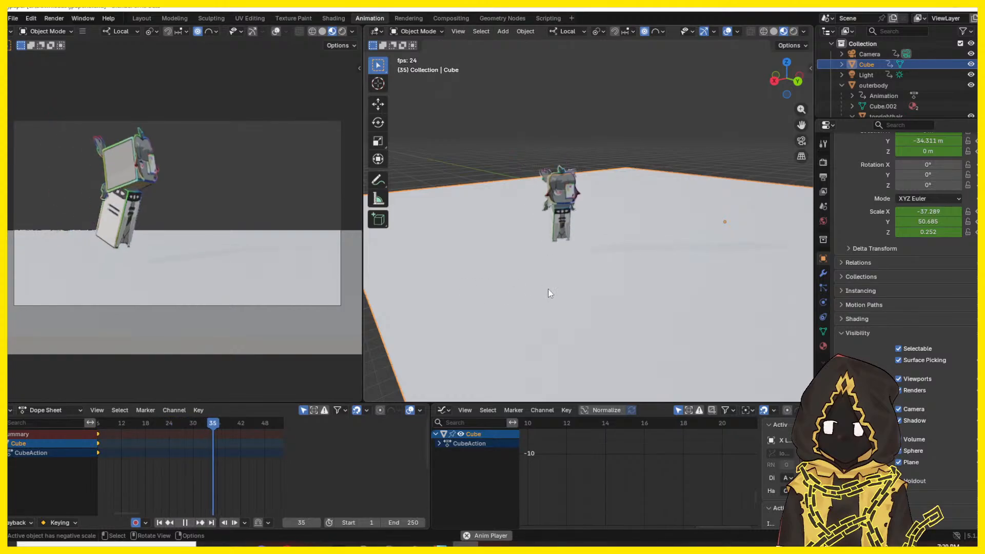
pyautogui.moveTo(440, 293); pyautogui.dragTo(605, 272, button='middle')
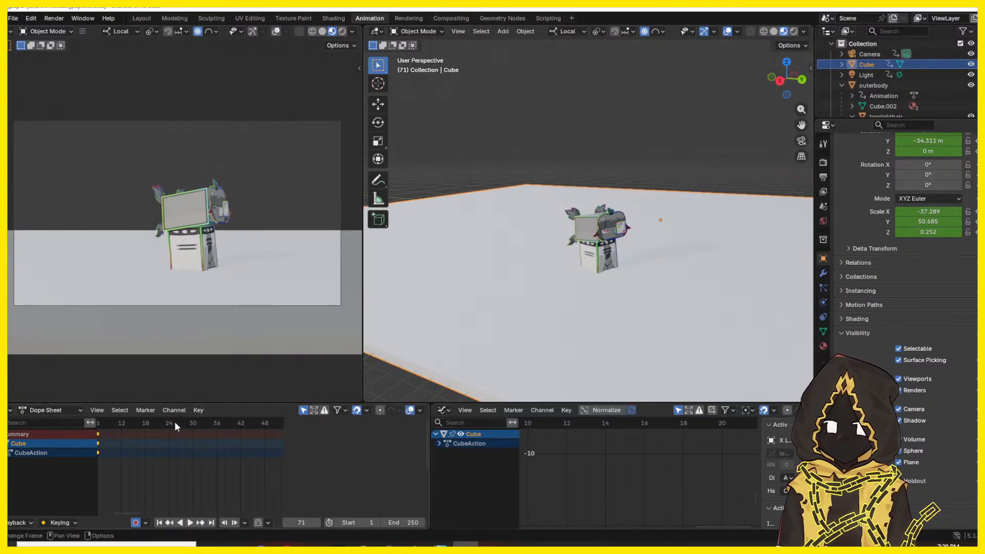
pyautogui.moveTo(174, 424); pyautogui.dragTo(108, 432)
pyautogui.press('space')
pyautogui.press('Left')
pyautogui.press('Left')
pyautogui.press('Left')
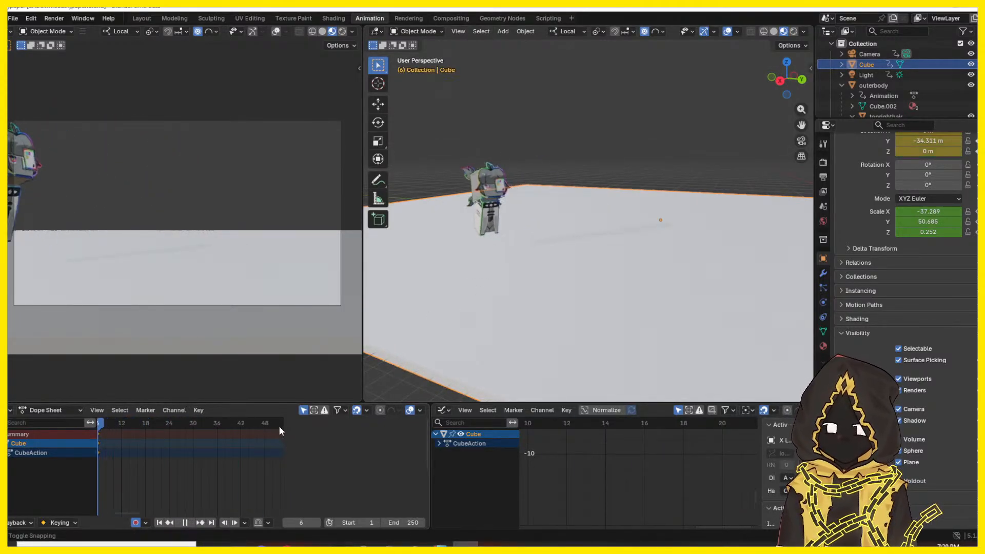
pyautogui.press('Right')
pyautogui.moveTo(560, 343); pyautogui.dragTo(597, 319, button='middle')
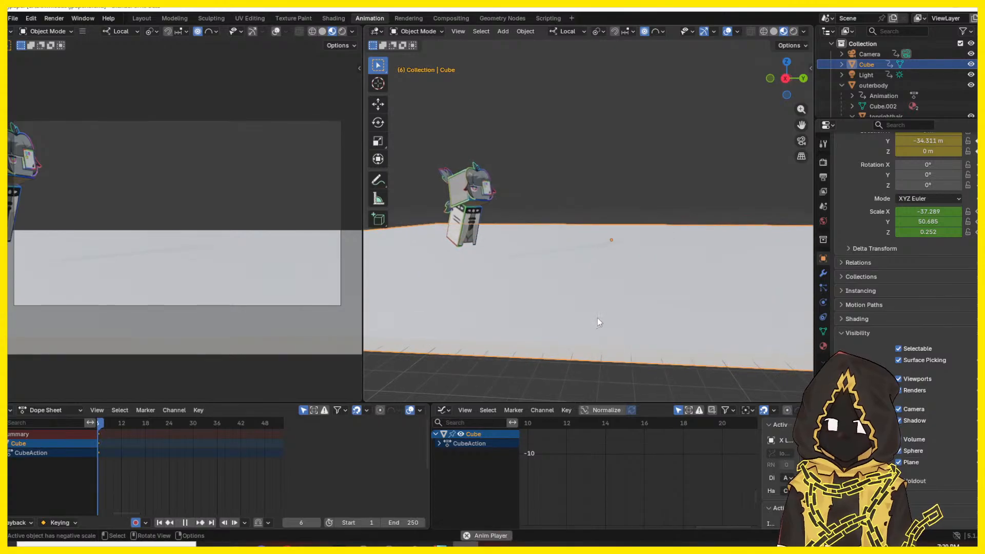
pyautogui.press('space')
pyautogui.press('space')
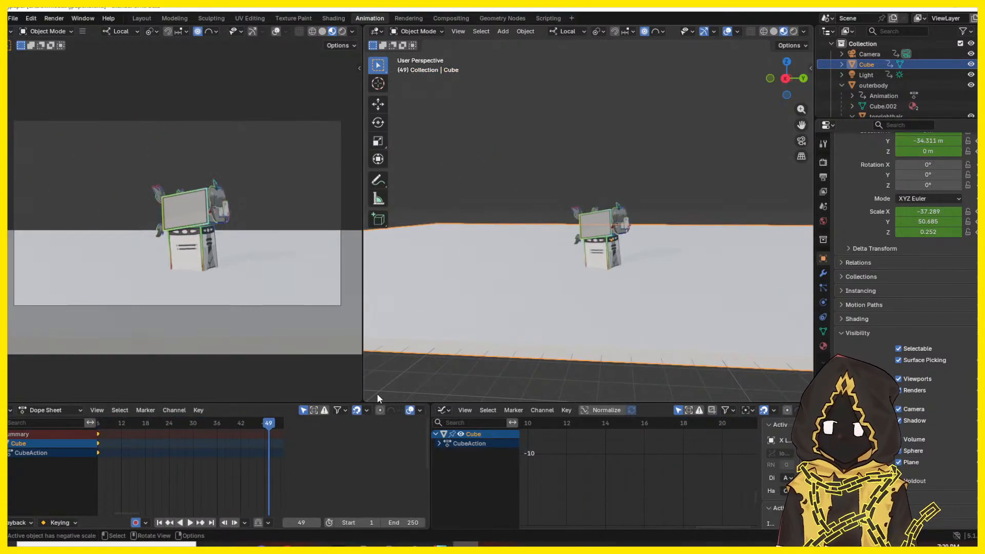
# - Replay the hop sequence from the start to check the landing pose up to frame 47
pyautogui.moveTo(213, 421); pyautogui.dragTo(83, 423)
pyautogui.press('space')
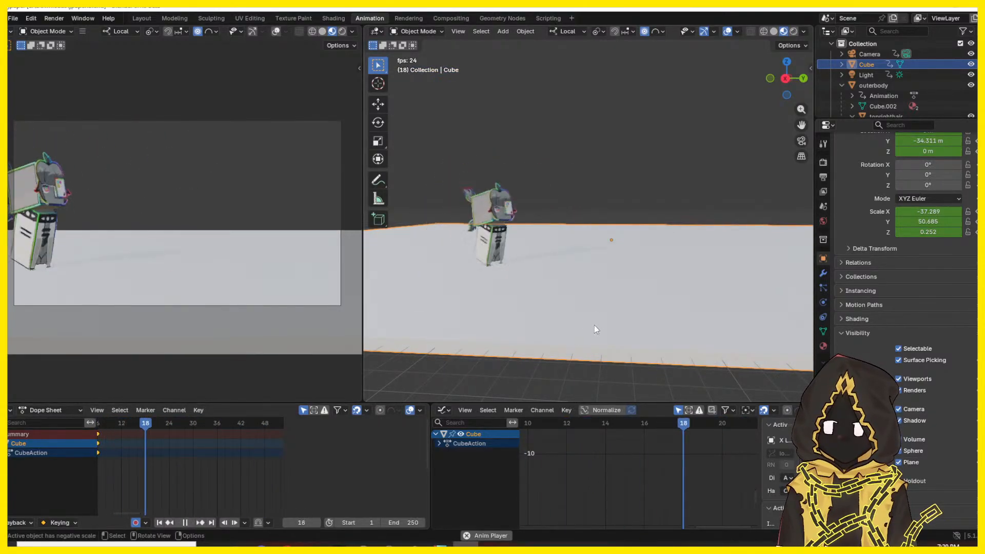
pyautogui.press('space')
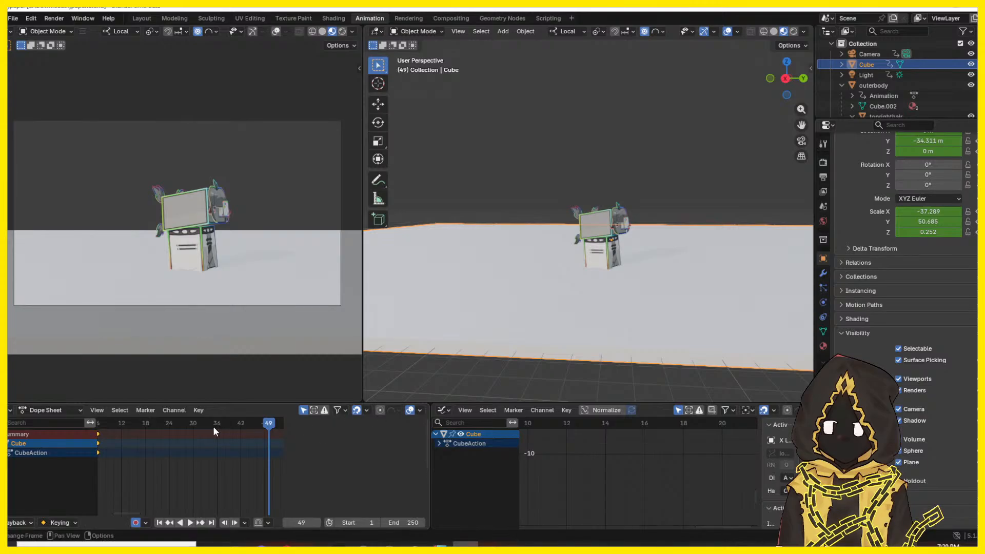
pyautogui.moveTo(210, 424); pyautogui.dragTo(265, 423)
pyautogui.press('space')
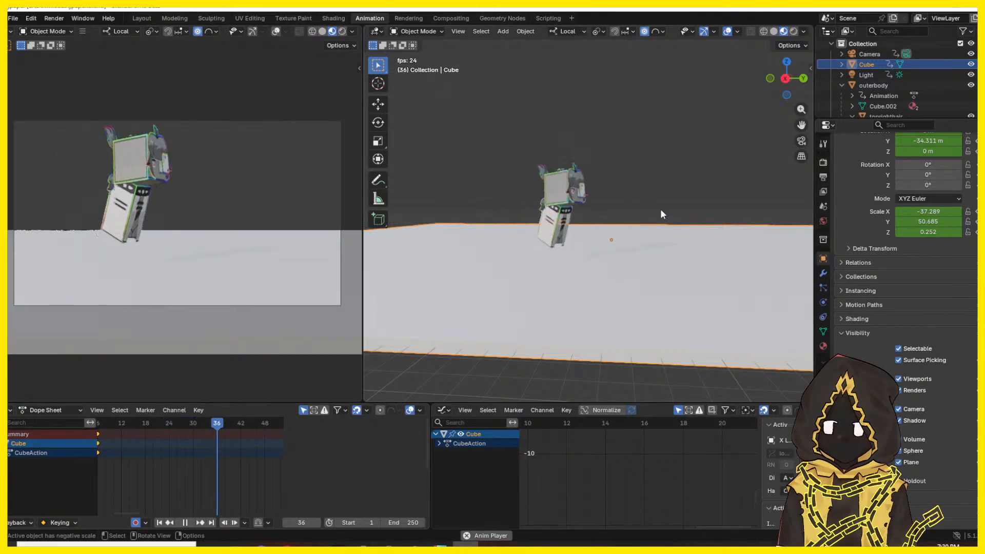
pyautogui.press('space')
pyautogui.scroll(2, 625, 252)
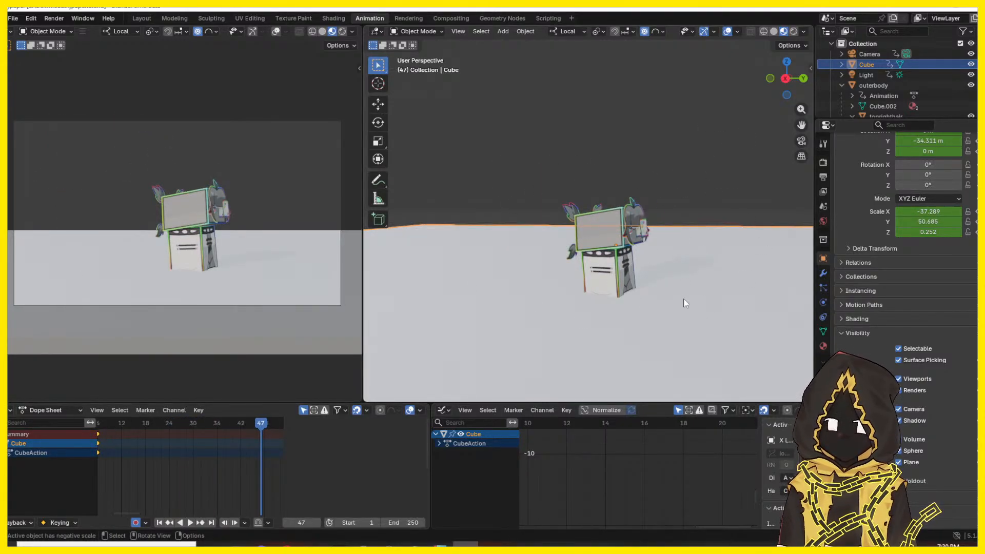
# - Inspect the transforms of the camera and the outer body at frame 47, leaving nothing selected
pyautogui.moveTo(682, 302); pyautogui.dragTo(563, 181, button='middle')
pyautogui.click(568, 220)
pyautogui.click(562, 227)
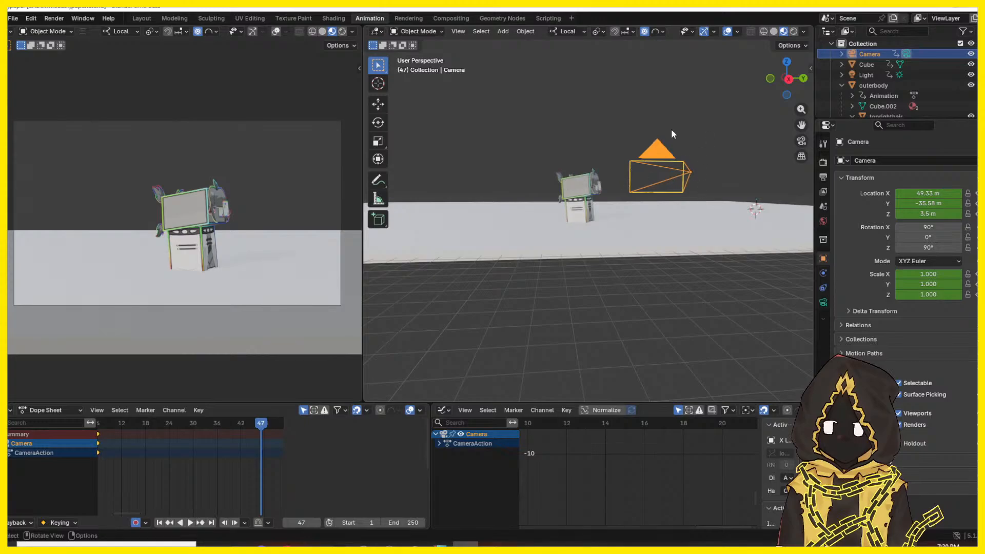
pyautogui.moveTo(727, 117); pyautogui.dragTo(692, 87)
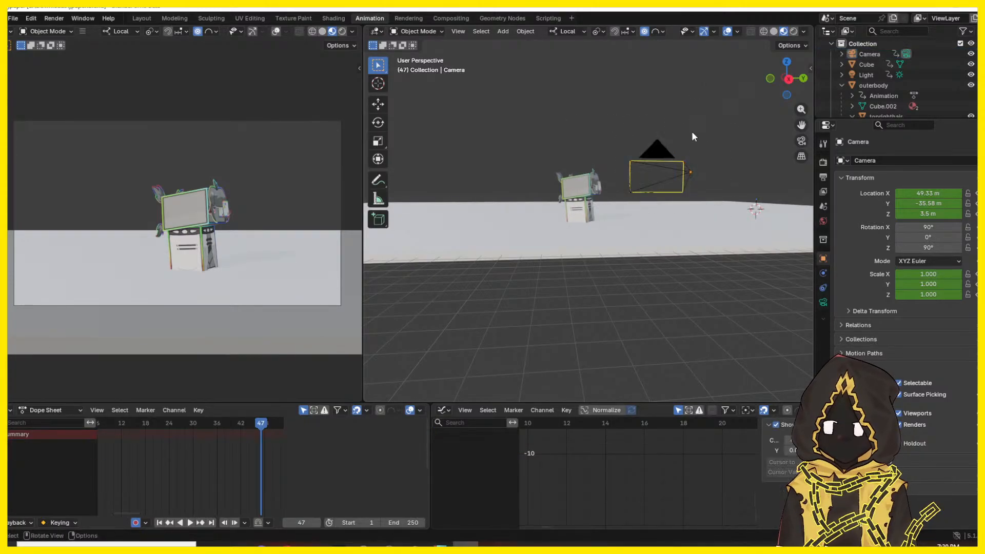
pyautogui.moveTo(691, 136); pyautogui.dragTo(640, 185, button='middle')
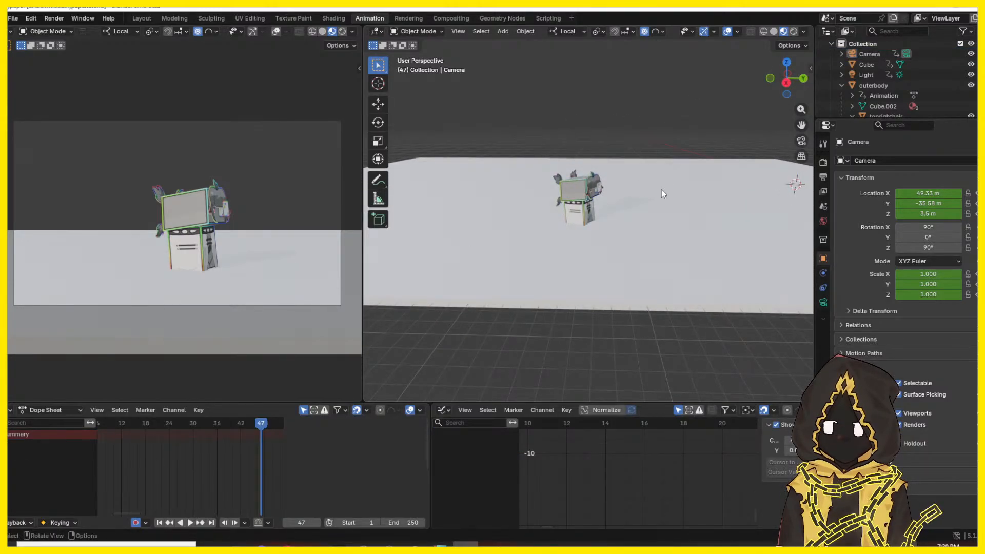
pyautogui.click(584, 206)
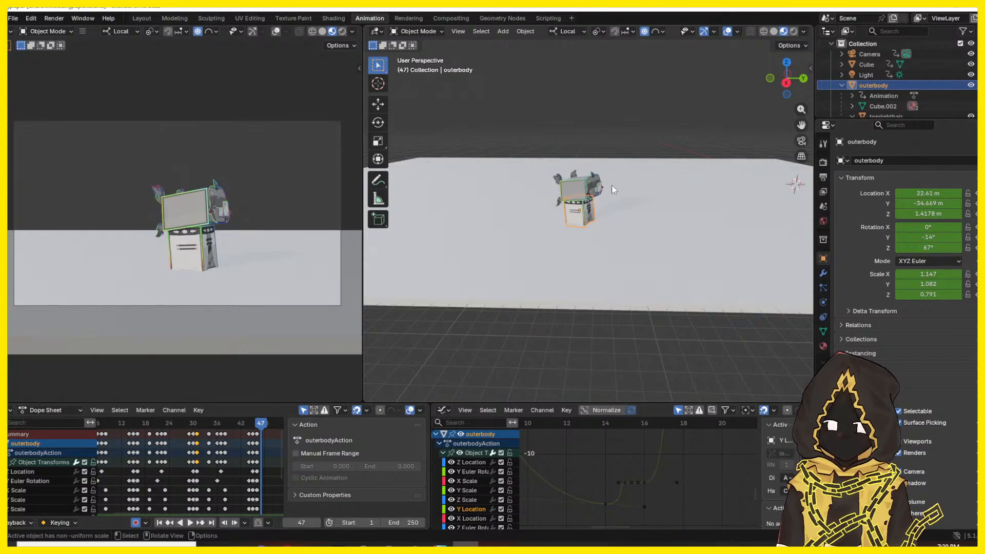
pyautogui.click(636, 147)
pyautogui.moveTo(667, 102); pyautogui.dragTo(628, 201)
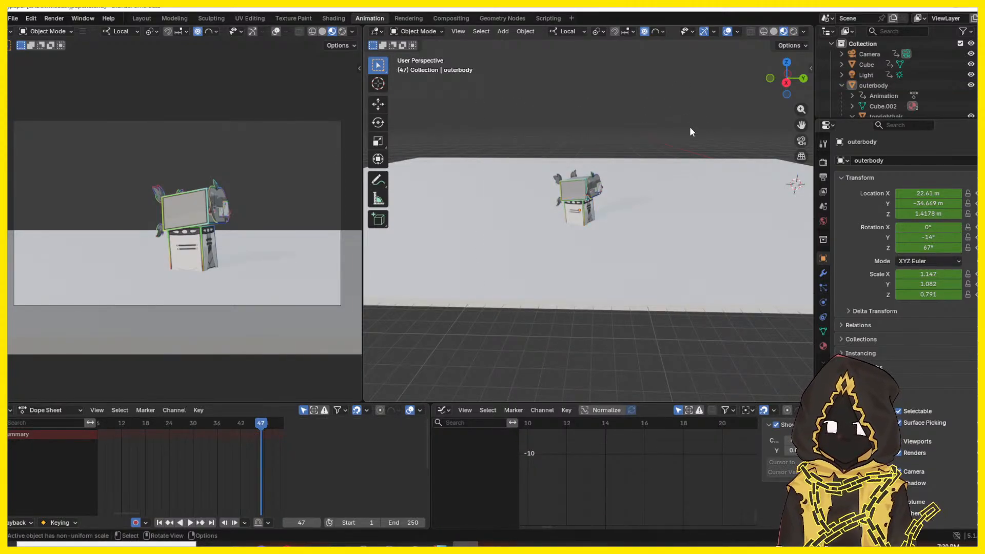
# - Examine the character's squashed pose at frame 47 from the front, from above and from behind the camera
pyautogui.moveTo(690, 126); pyautogui.dragTo(588, 119, button='middle')
pyautogui.scroll(4, 595, 126)
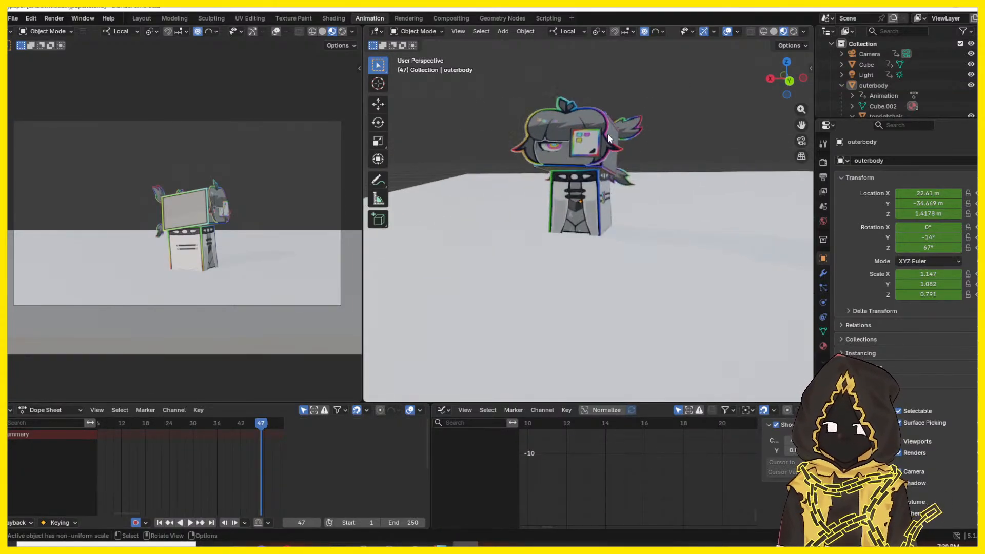
pyautogui.moveTo(707, 89); pyautogui.dragTo(643, 80)
pyautogui.moveTo(494, 131); pyautogui.dragTo(512, 141, button='middle')
pyautogui.moveTo(728, 89); pyautogui.dragTo(783, 227, button='middle')
pyautogui.scroll(-6, 750, 222)
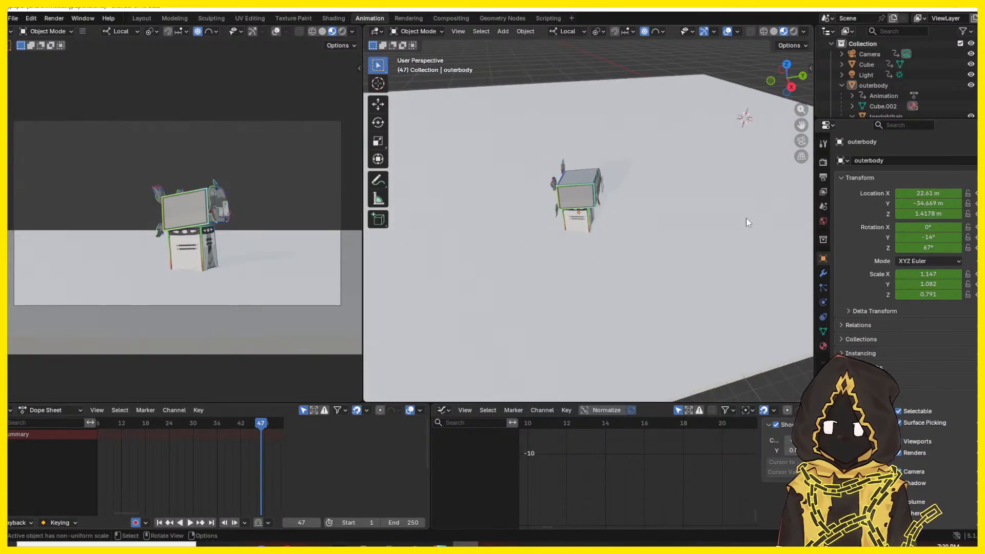
pyautogui.moveTo(708, 246); pyautogui.dragTo(671, 235, button='middle')
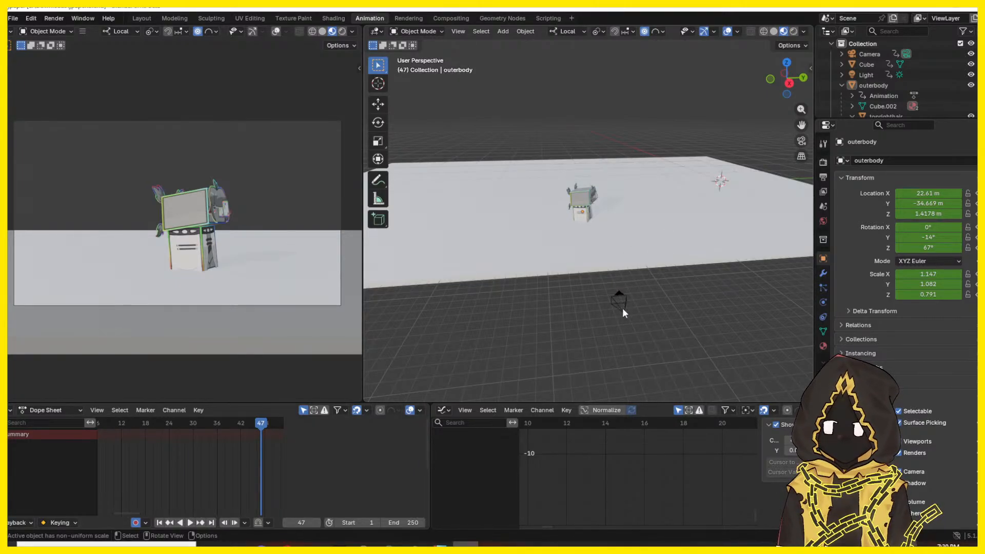
pyautogui.moveTo(623, 308); pyautogui.dragTo(591, 223, button='middle')
pyautogui.scroll(-1, 591, 223)
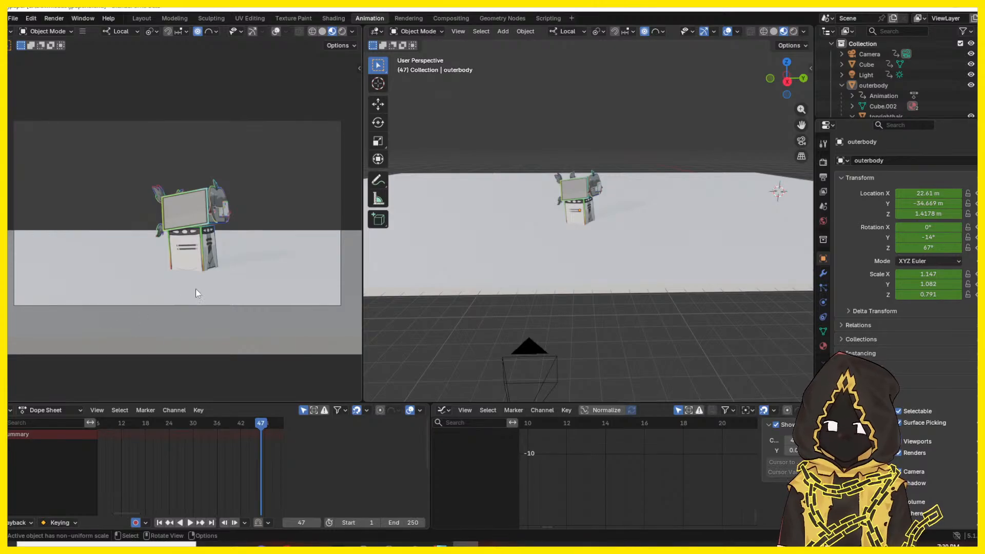
pyautogui.scroll(3, 589, 213)
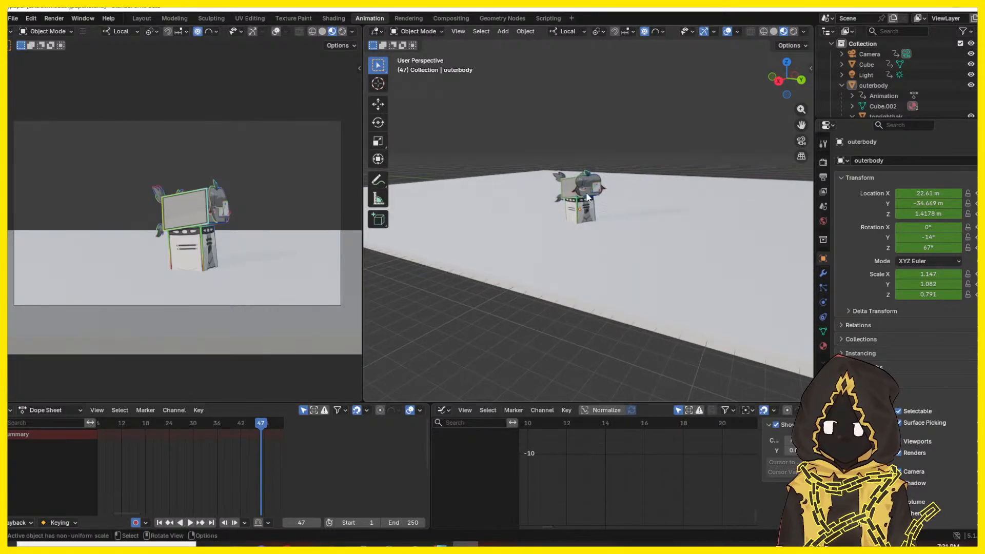
# - Try moving the head to Y -0.96768 m and rotating it 104° about Y, undoing each change and clearing the selection
pyautogui.click(586, 191)
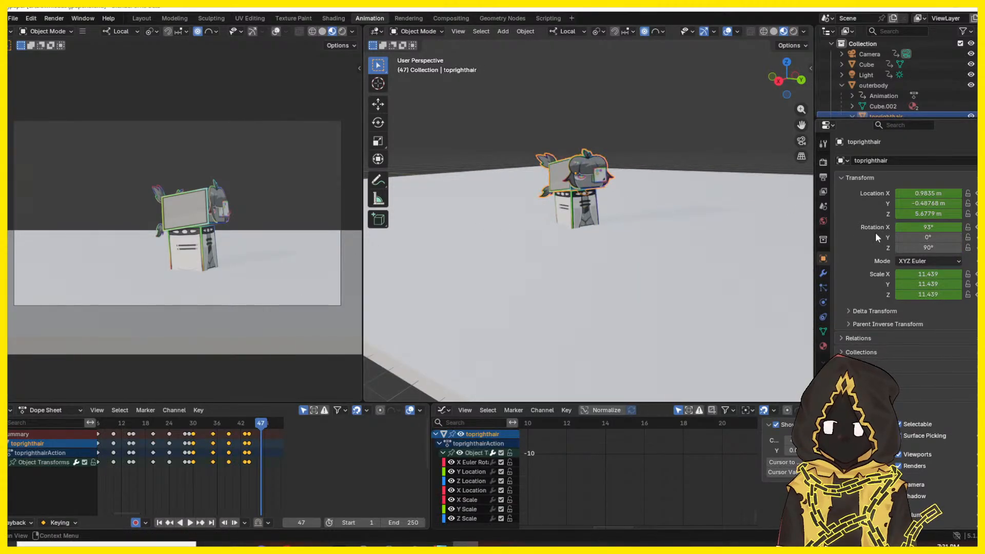
pyautogui.moveTo(928, 204)
pyautogui.mouseDown()
pyautogui.moveTo(949, 203)
pyautogui.moveTo(922, 204)
pyautogui.mouseUp()
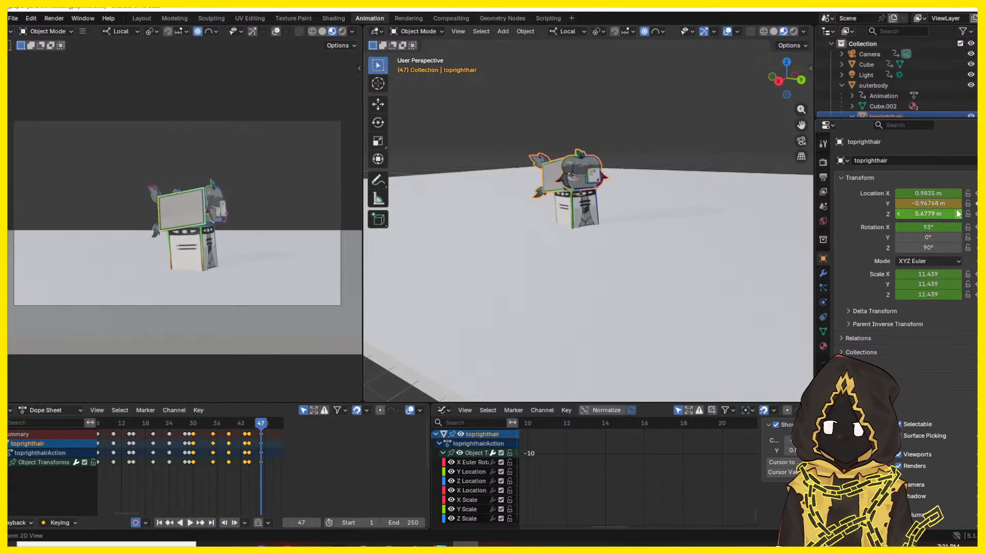
pyautogui.hotkey('ctrl', 'z')
pyautogui.moveTo(929, 238); pyautogui.dragTo(981, 237)
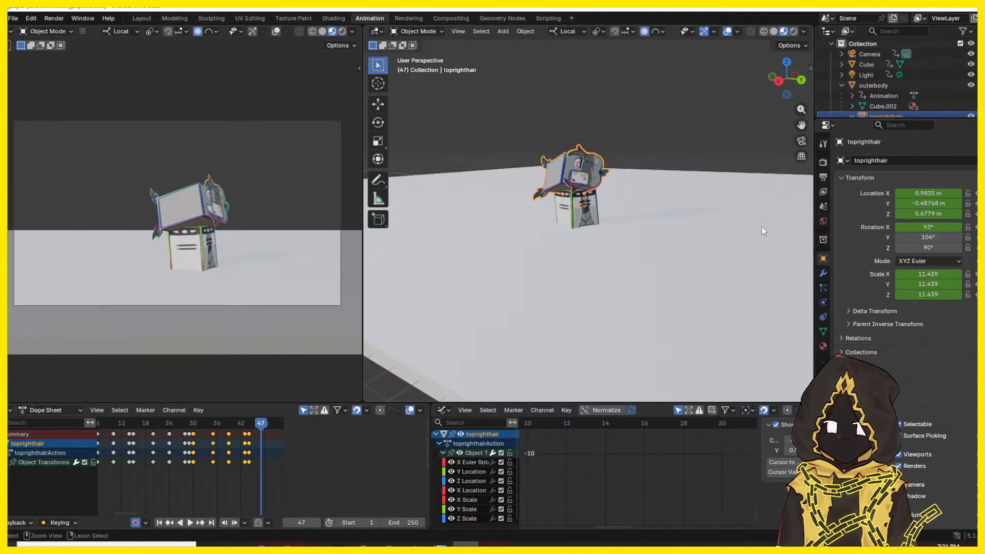
pyautogui.hotkey('ctrl', 'z')
pyautogui.moveTo(556, 151); pyautogui.dragTo(611, 189, button='middle')
pyautogui.click(656, 119)
pyautogui.scroll(3, 614, 187)
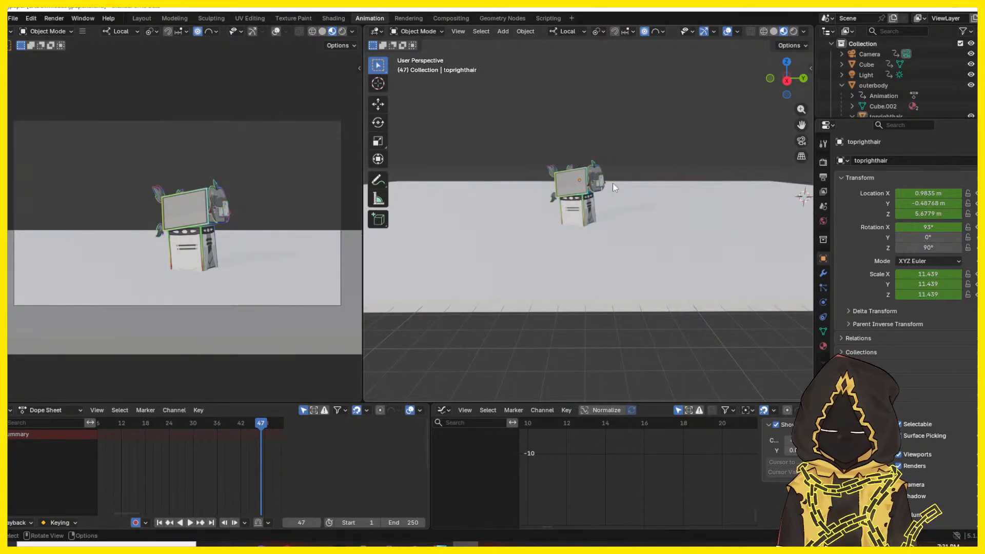
pyautogui.scroll(2, 614, 181)
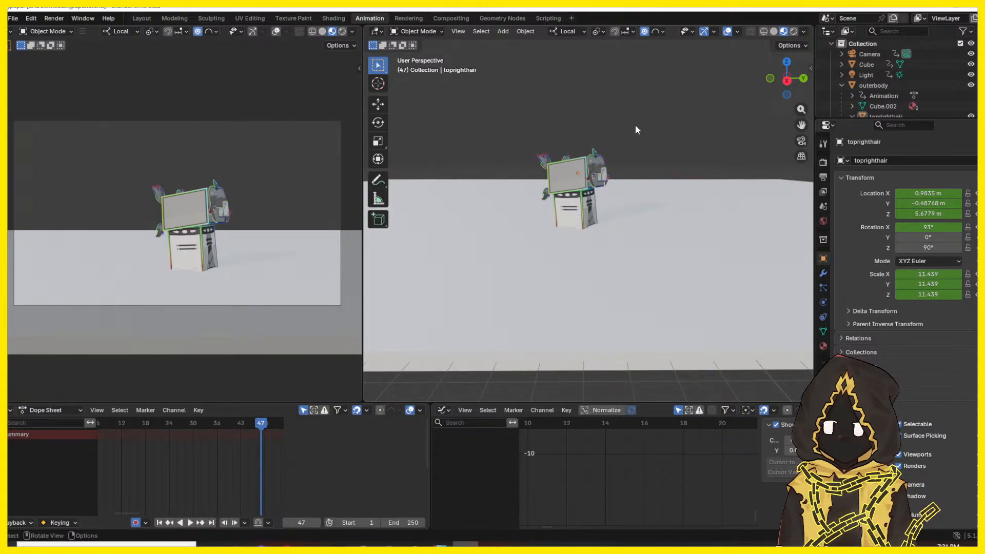
pyautogui.moveTo(635, 124); pyautogui.dragTo(492, 226)
pyautogui.click(700, 126)
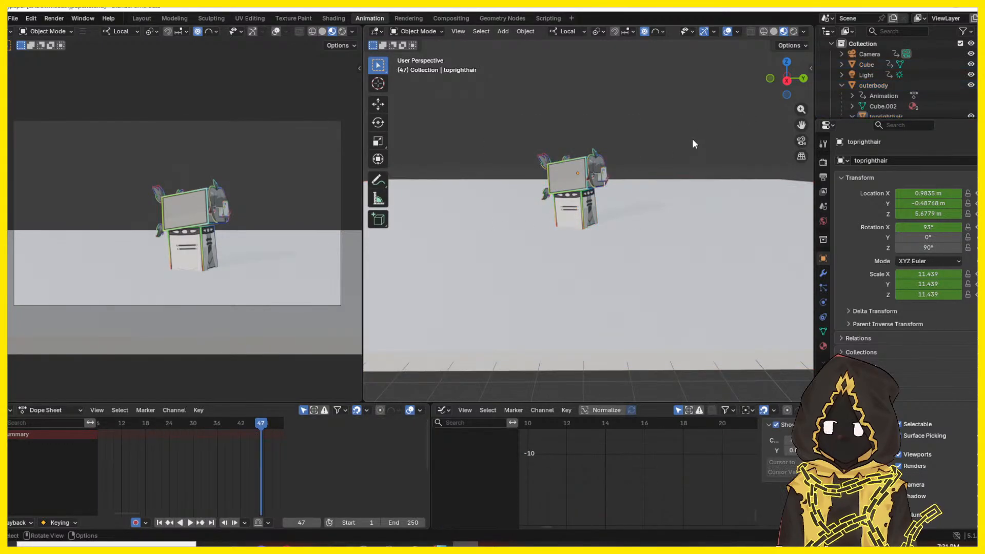
pyautogui.moveTo(658, 125); pyautogui.dragTo(569, 243)
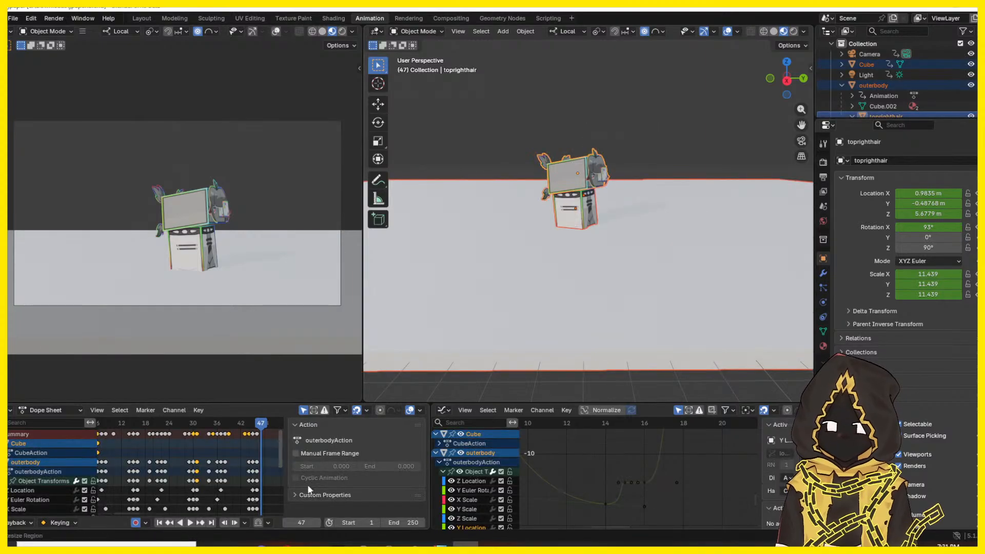
pyautogui.click(710, 128)
pyautogui.scroll(-2, 614, 167)
# - Select the outer body, replay the animation from the start, and set the current frame to 48
pyautogui.click(576, 220)
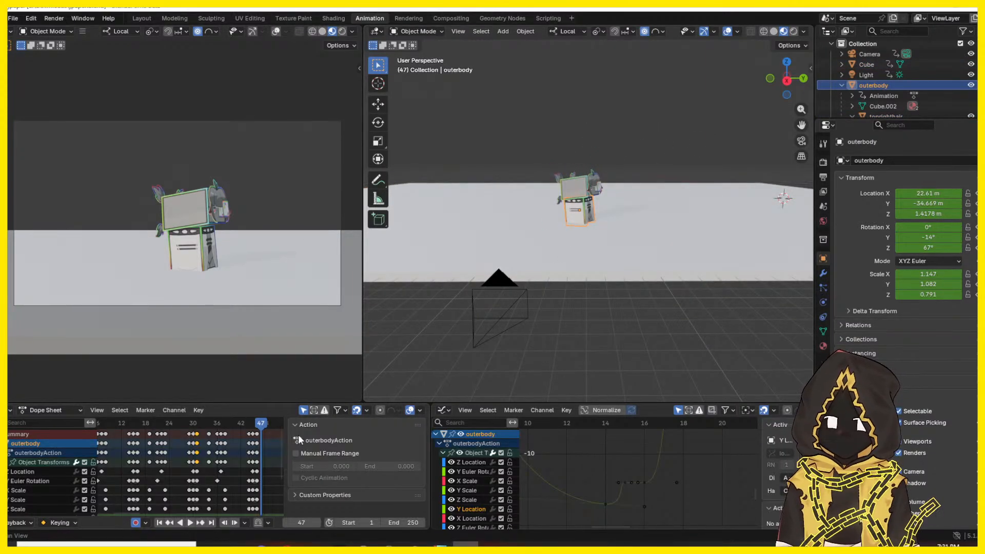
pyautogui.moveTo(245, 423); pyautogui.dragTo(94, 424)
pyautogui.press('space')
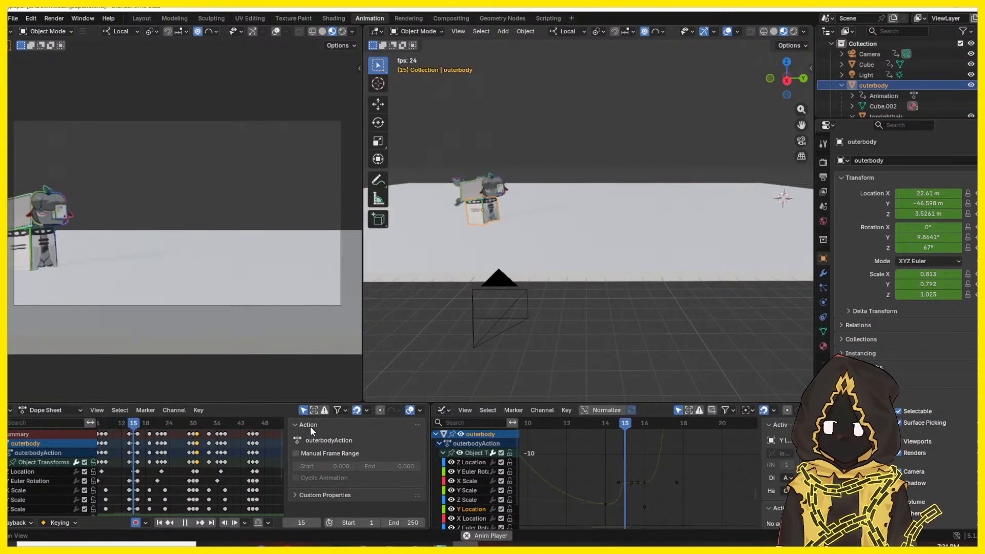
pyautogui.press('space')
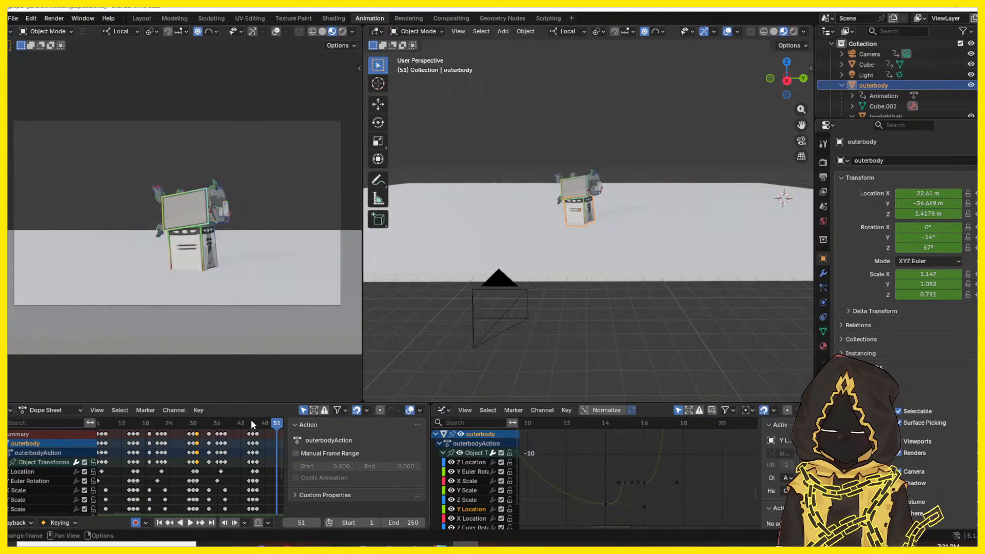
pyautogui.moveTo(251, 421); pyautogui.dragTo(257, 422)
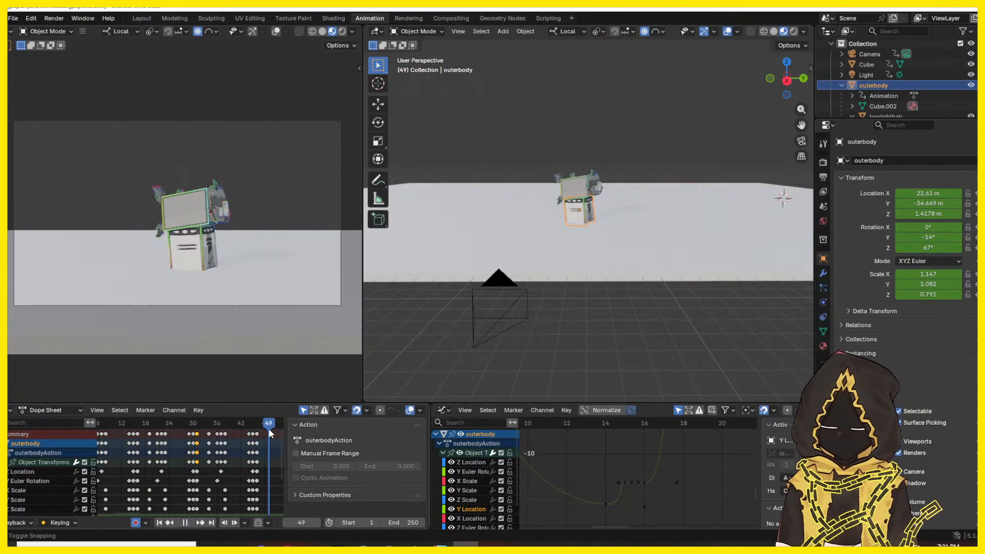
pyautogui.moveTo(269, 430); pyautogui.dragTo(264, 433)
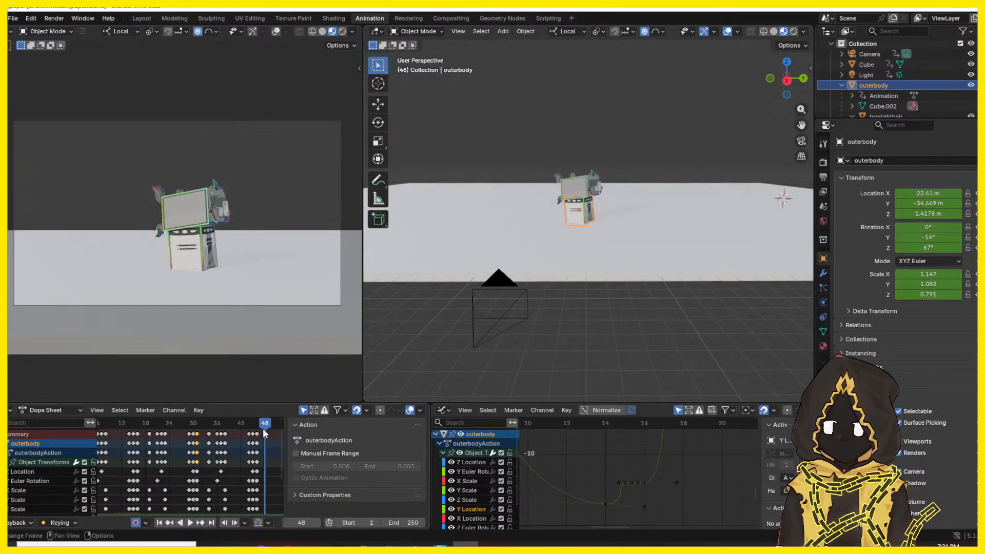
pyautogui.scroll(5, 612, 216)
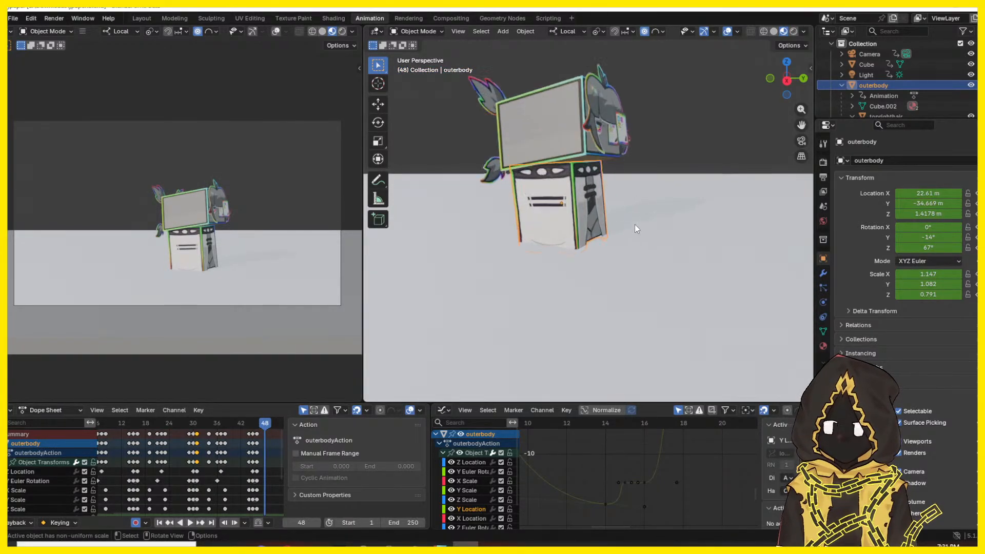
# - Replay the landing of the hop and return to frame 48
pyautogui.scroll(-3, 635, 228)
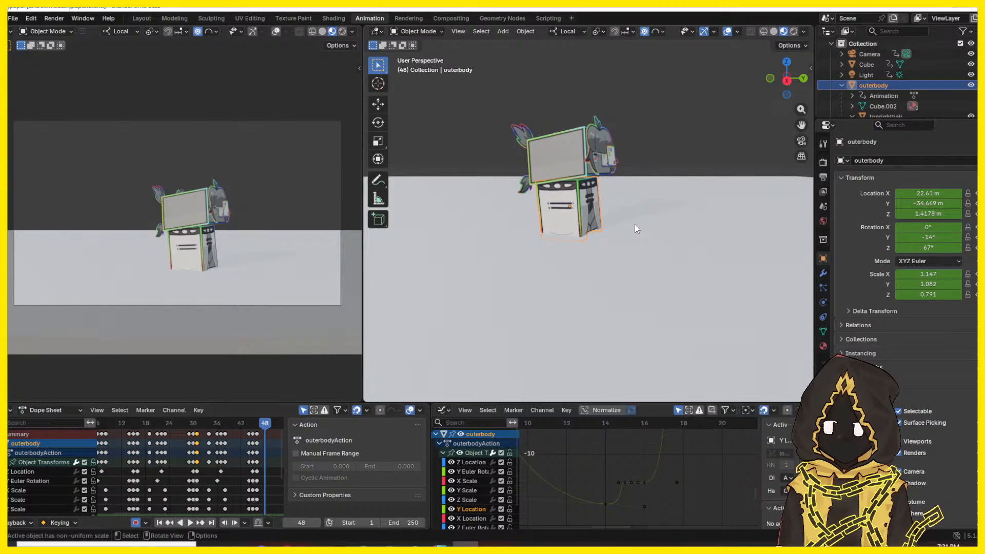
pyautogui.press('space')
pyautogui.click(262, 424)
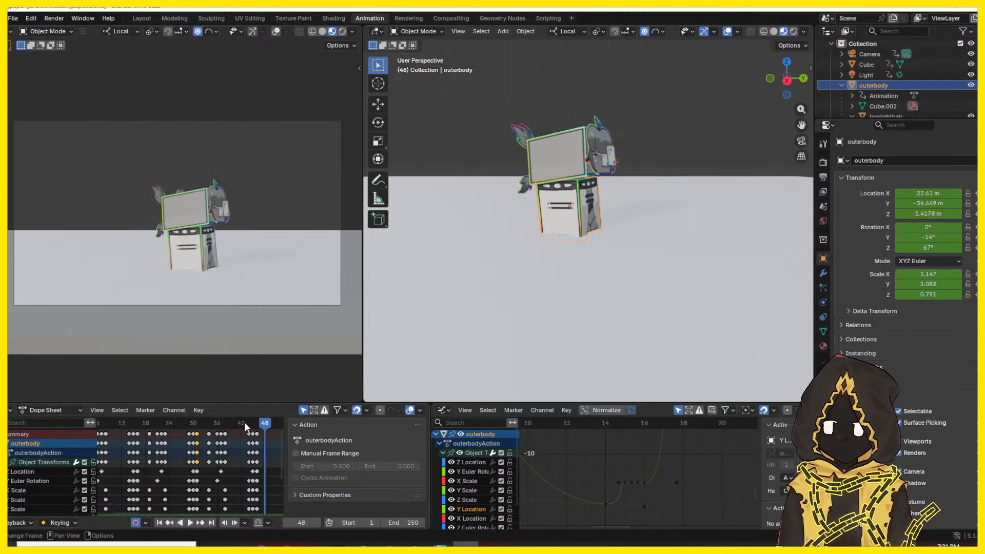
pyautogui.press('space')
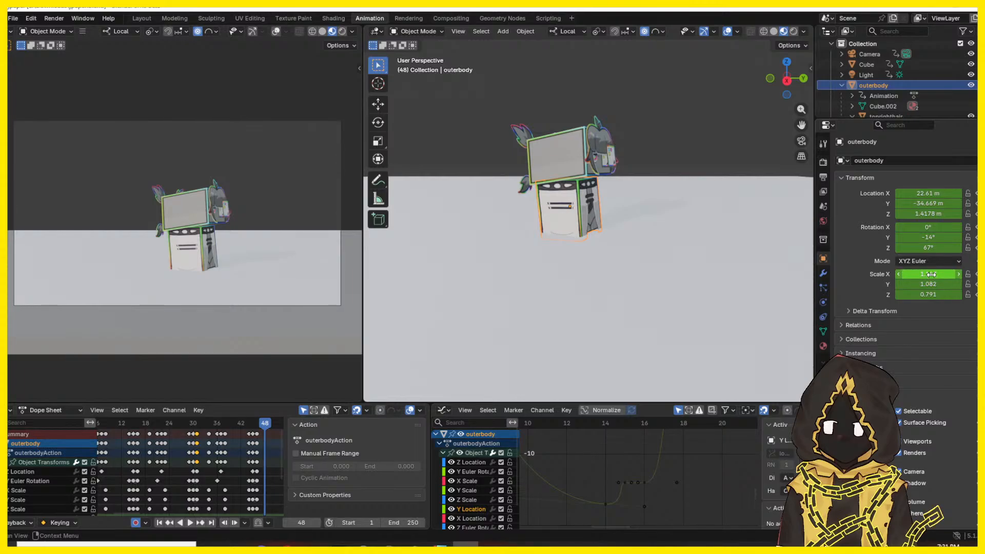
# - Try setting the outer body's X scale to 10 at frame 48, and undo that change
pyautogui.click(933, 275)
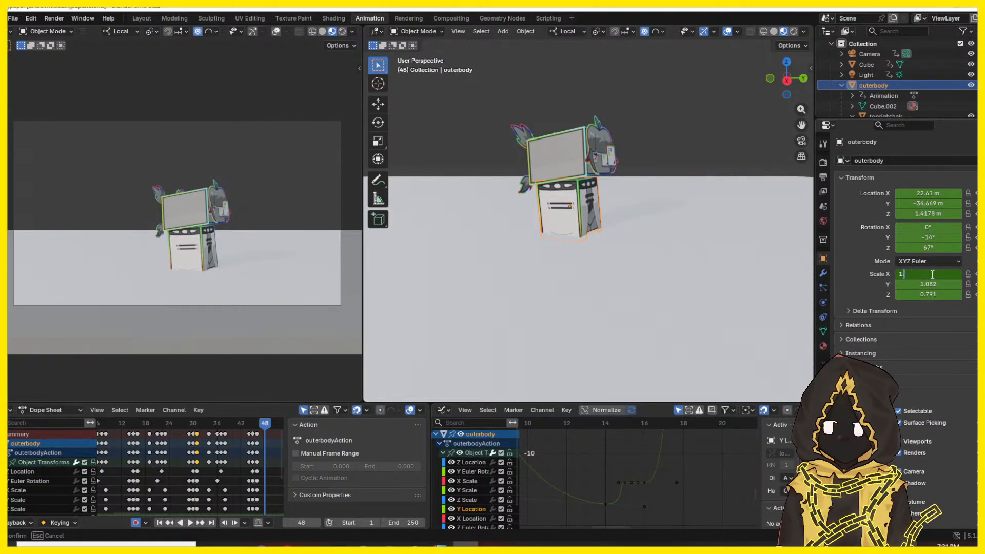
pyautogui.press('Return')
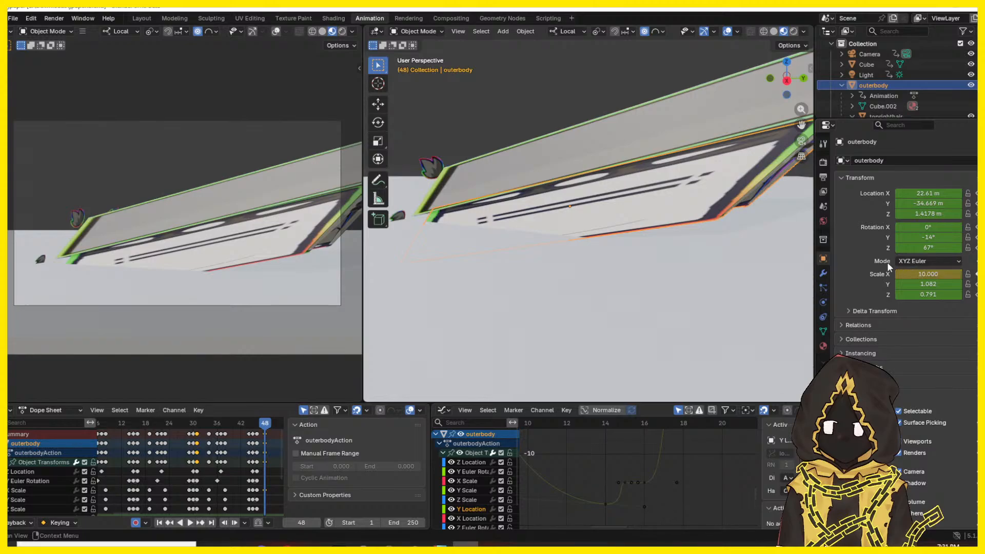
pyautogui.scroll(-3, 501, 174)
pyautogui.moveTo(675, 178); pyautogui.dragTo(599, 186, button='middle')
pyautogui.scroll(-6, 599, 190)
pyautogui.hotkey('ctrl', 'z')
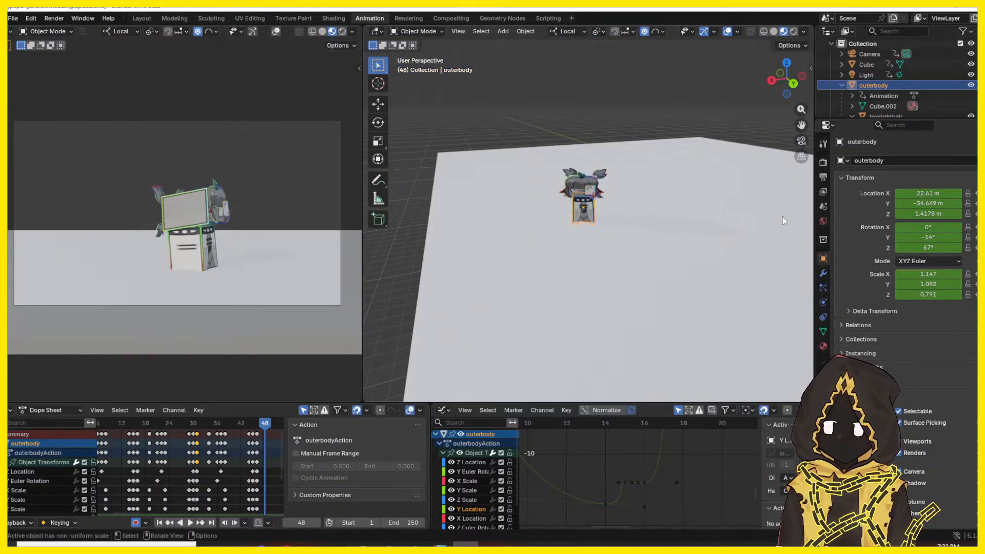
# - Set the outer body's scale to 1 on X, Y and Z at frame 48
pyautogui.click(927, 275)
pyautogui.write('1')
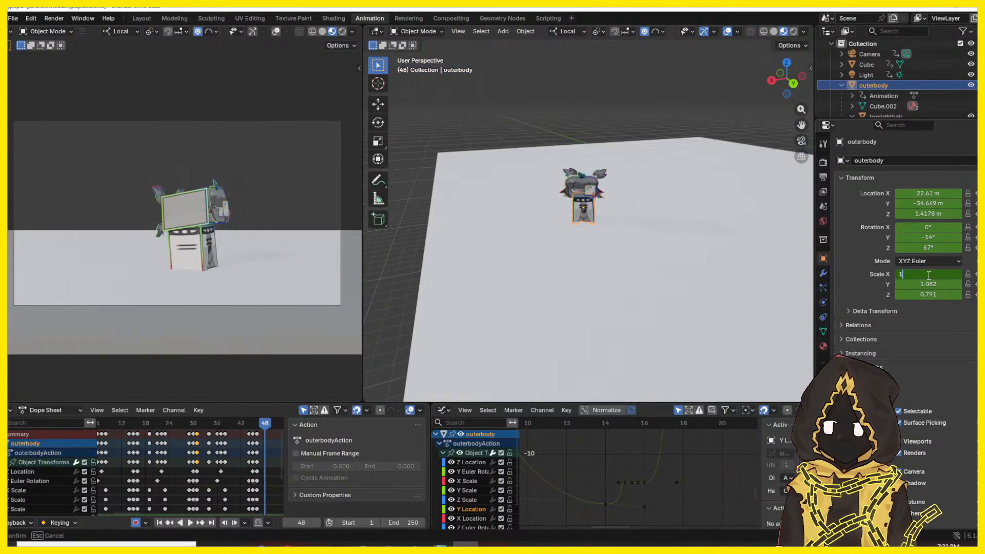
pyautogui.press('Return')
pyautogui.click(928, 286)
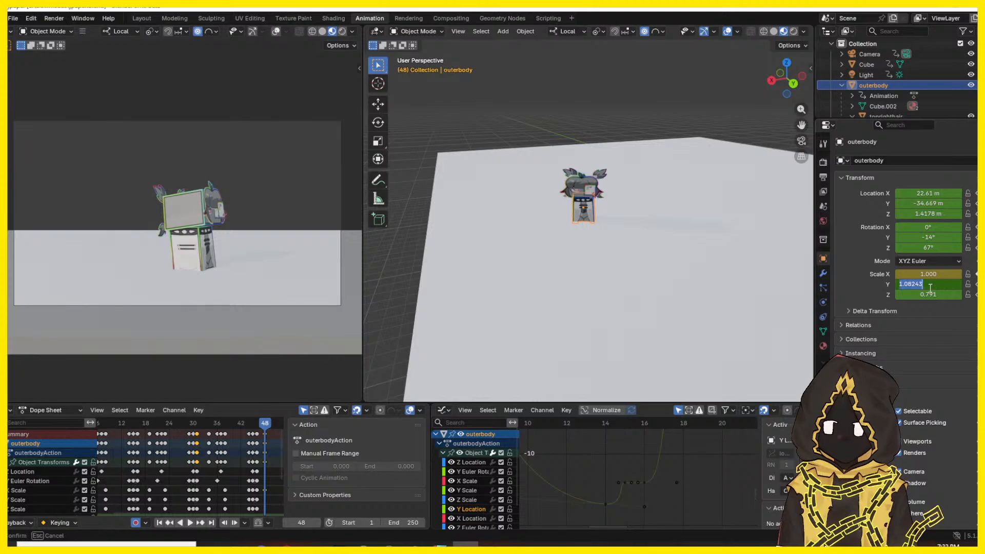
pyautogui.write('1')
pyautogui.press('Return')
pyautogui.click(921, 295)
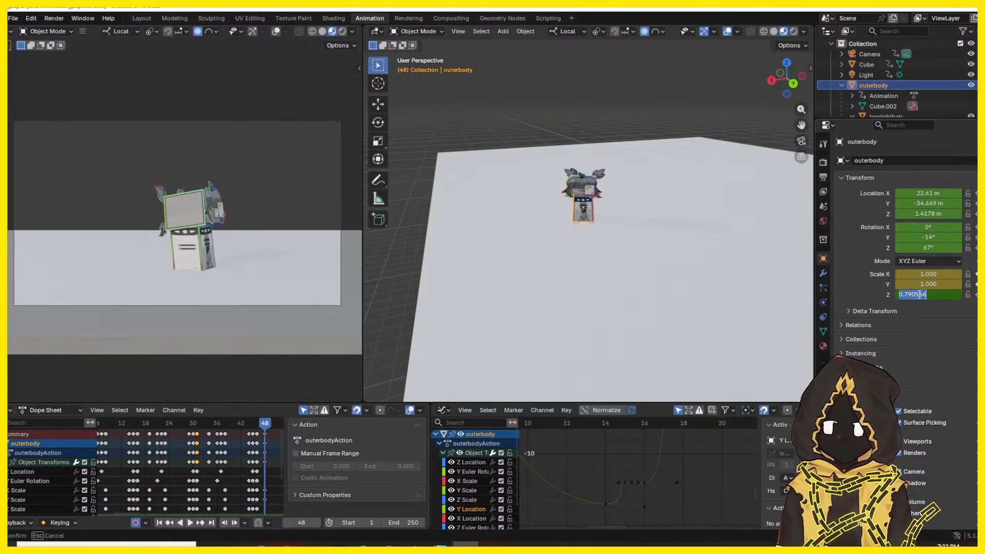
pyautogui.write('1')
pyautogui.press('Return')
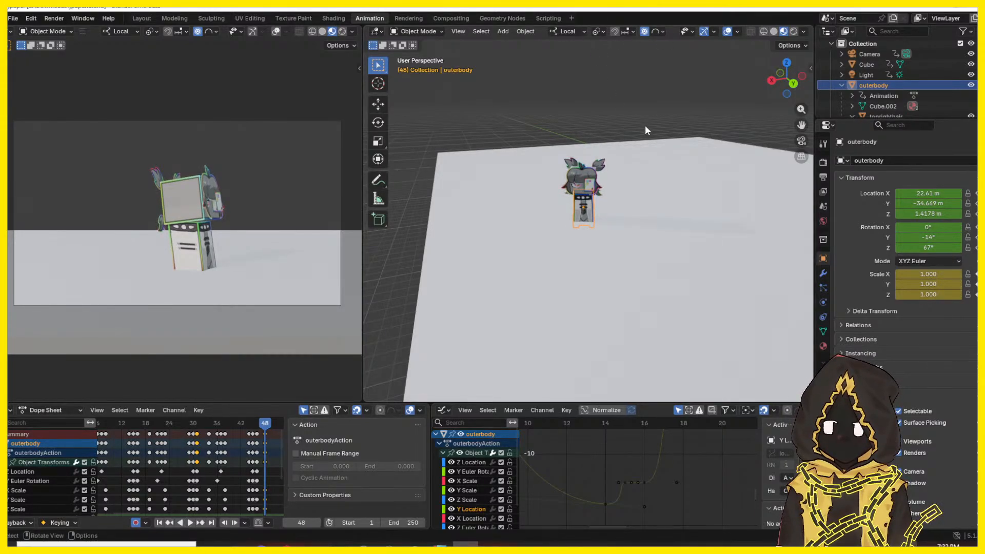
# - Raise the outer body to a Z location of 1.7778 m at frame 48 so it sits on the floor
pyautogui.moveTo(646, 125); pyautogui.dragTo(675, 113, button='middle')
pyautogui.click(598, 154)
pyautogui.moveTo(598, 155); pyautogui.dragTo(675, 176, button='middle')
pyautogui.scroll(1, 673, 176)
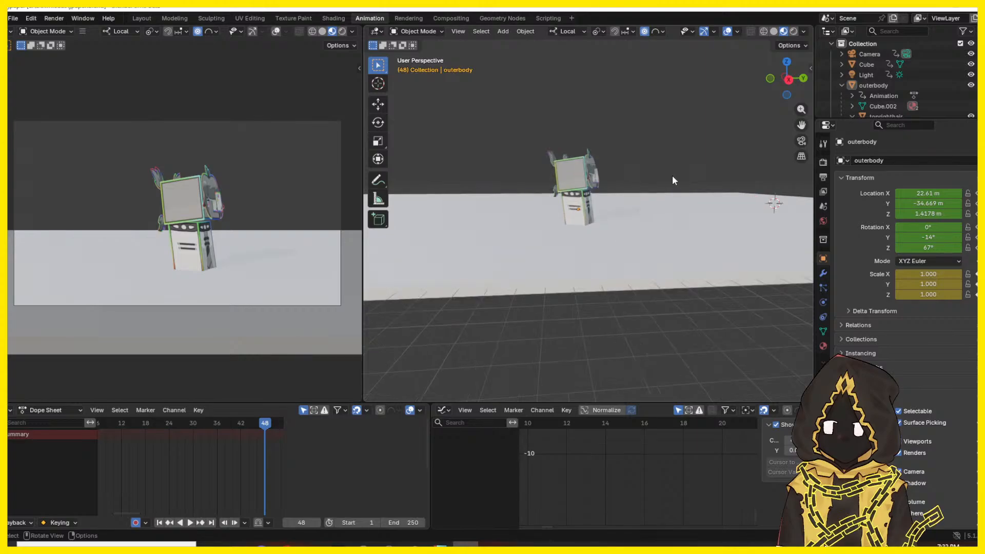
pyautogui.scroll(1, 673, 179)
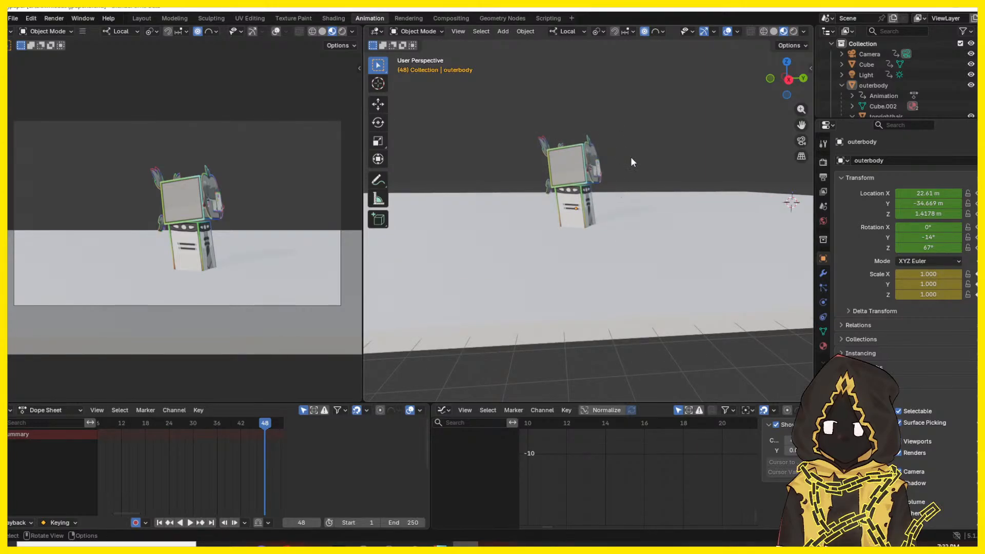
pyautogui.click(569, 202)
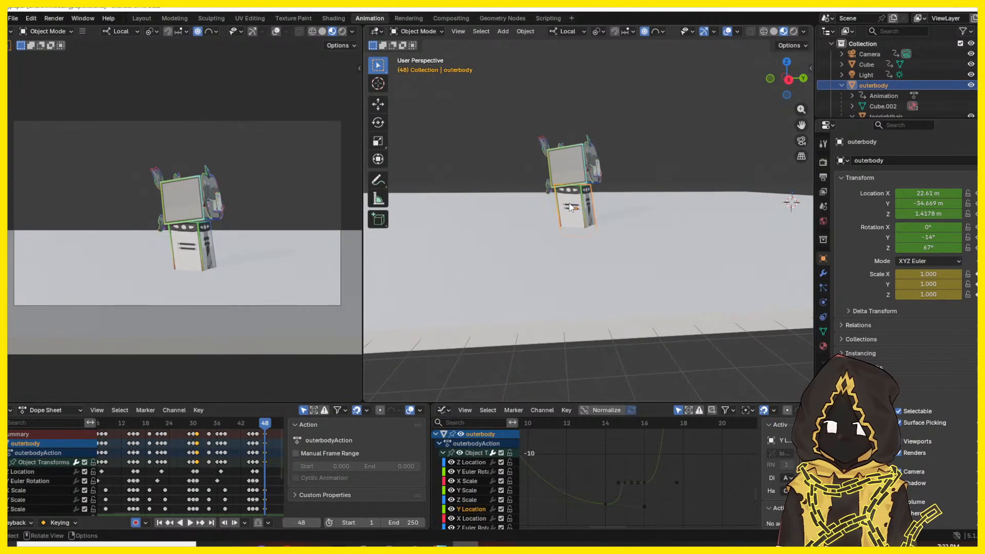
pyautogui.moveTo(931, 203); pyautogui.dragTo(950, 214)
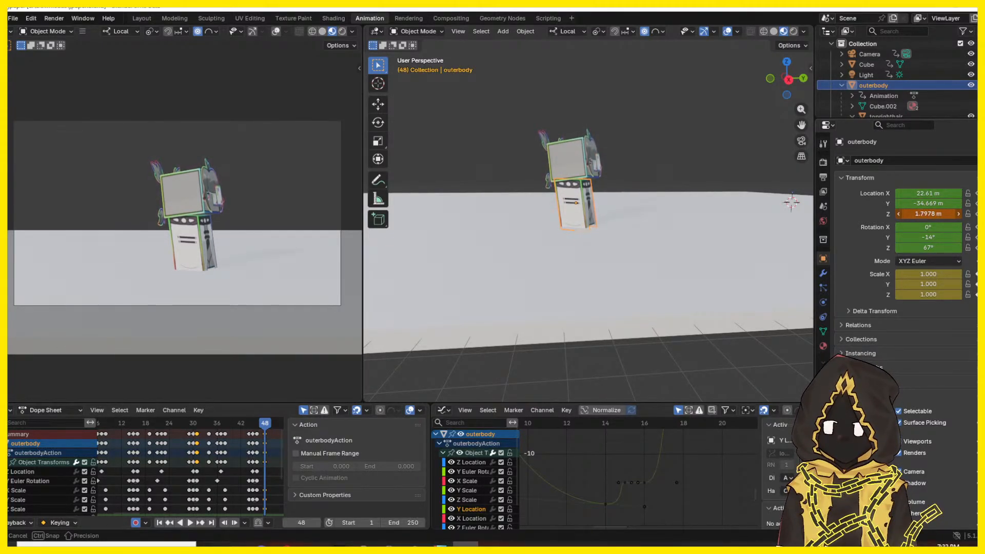
pyautogui.moveTo(725, 220); pyautogui.dragTo(717, 214, button='middle')
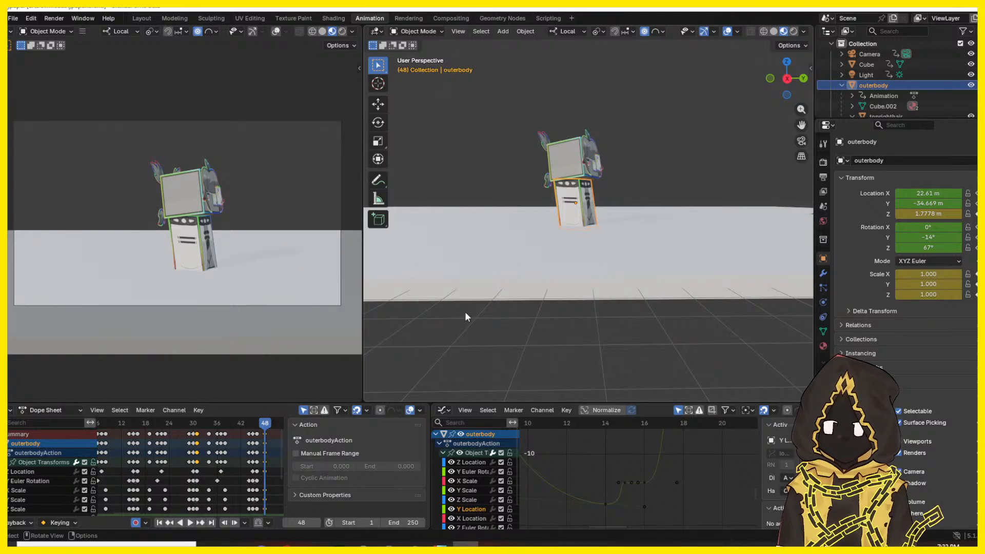
# - Scrub and replay the hops to check the recovery from the squash, ending on frame 48
pyautogui.moveTo(268, 427); pyautogui.dragTo(239, 424)
pyautogui.press('space')
pyautogui.press('space')
pyautogui.click(245, 425)
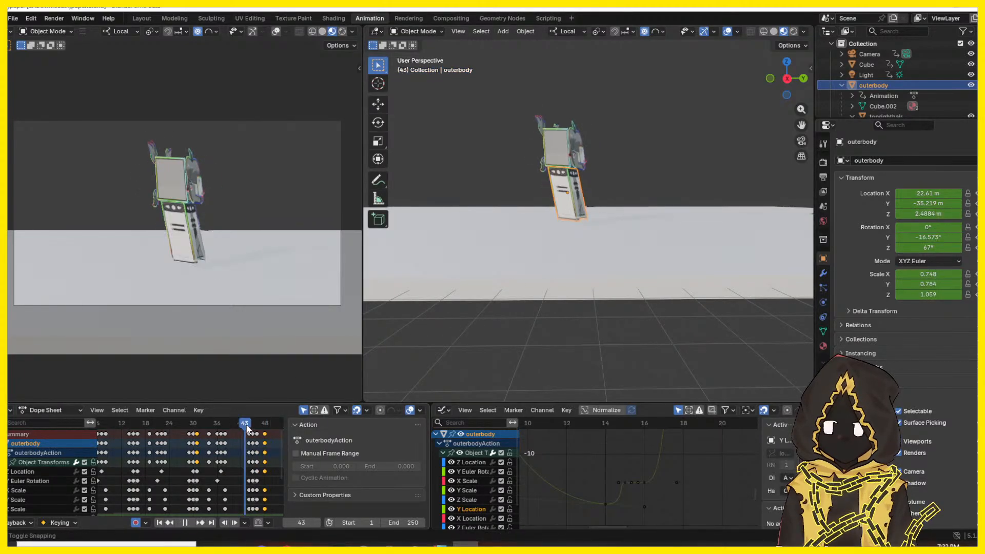
pyautogui.press('space')
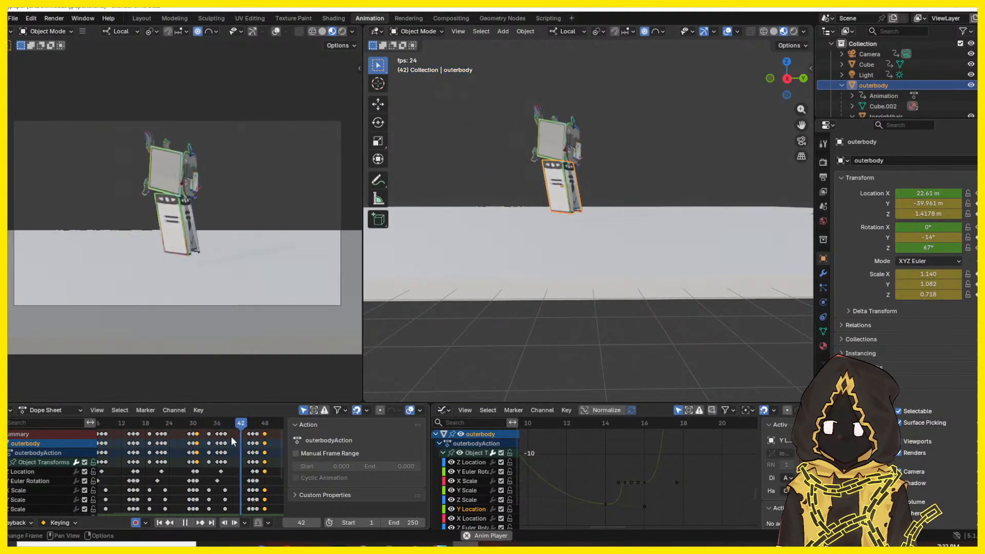
pyautogui.hotkey('shift', 'Left')
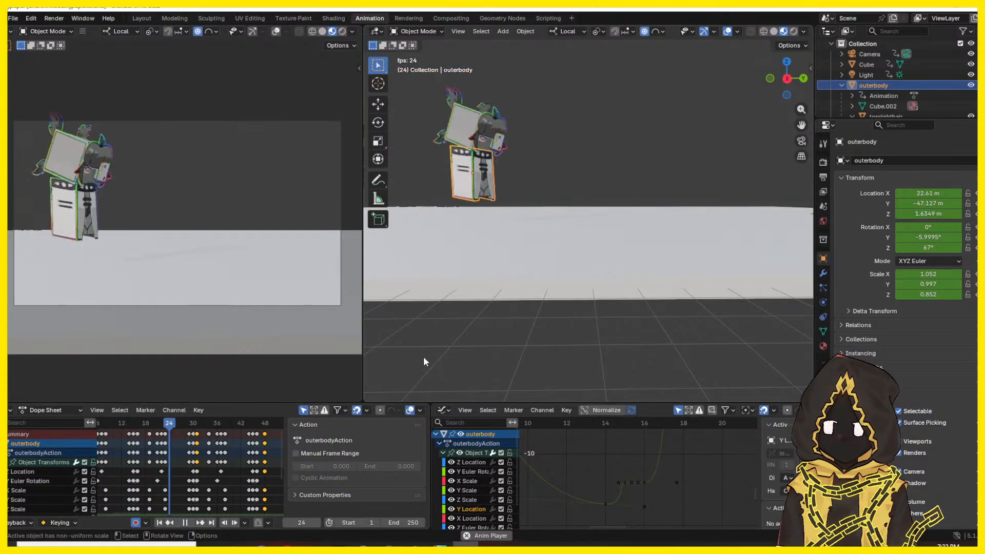
pyautogui.press('space')
pyautogui.click(264, 423)
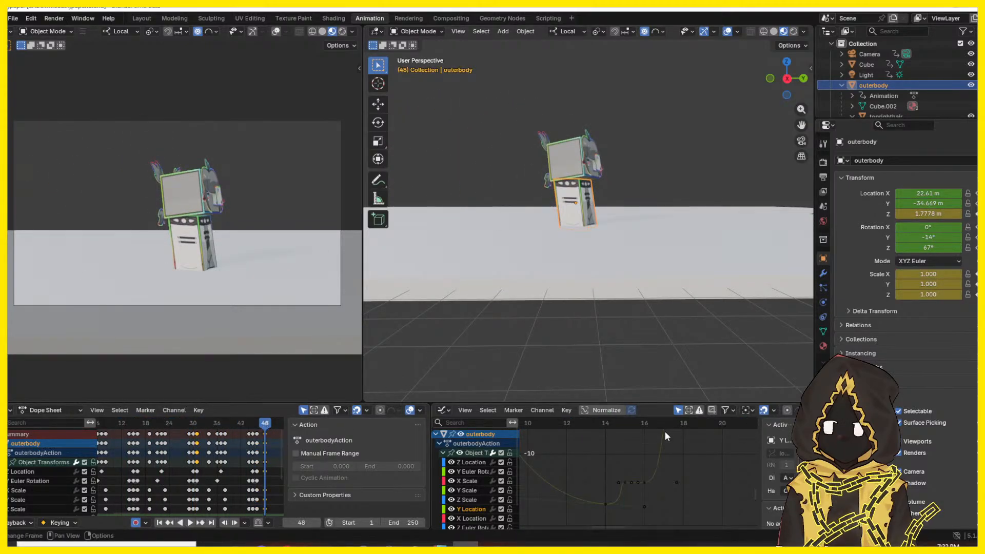
# - Reshape the outer body's Z Location curve between frames 46 and 48, adjusting its handles for a quick rise that eases into frame 48
pyautogui.moveTo(665, 474); pyautogui.dragTo(548, 455, button='middle')
pyautogui.scroll(-9, 657, 457)
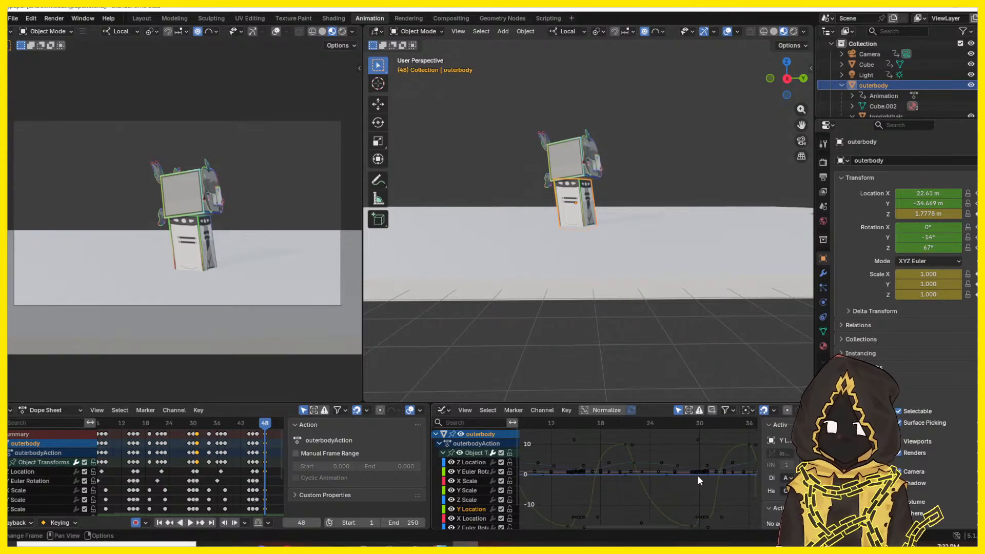
pyautogui.scroll(-6, 704, 479)
pyautogui.moveTo(719, 478); pyautogui.dragTo(634, 467, button='middle')
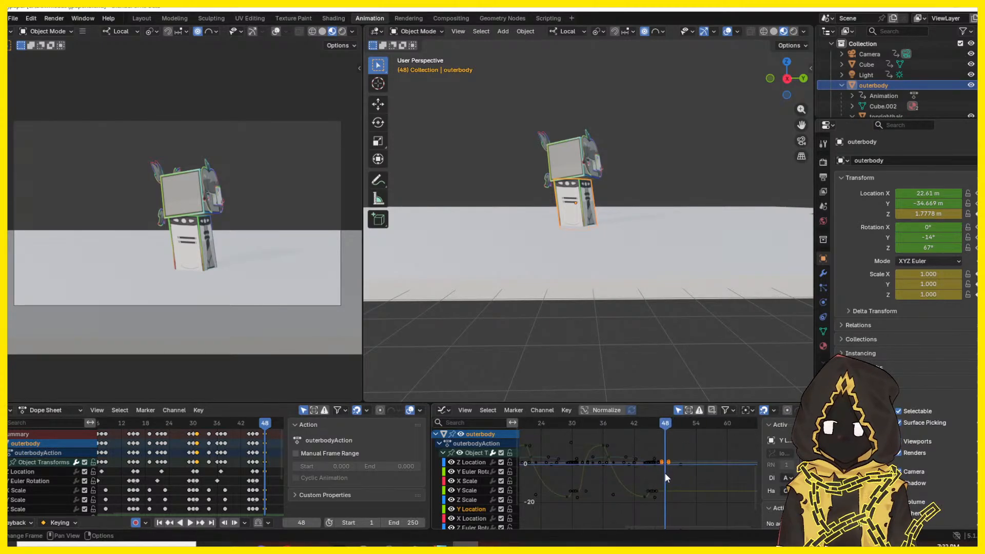
pyautogui.scroll(9, 669, 473)
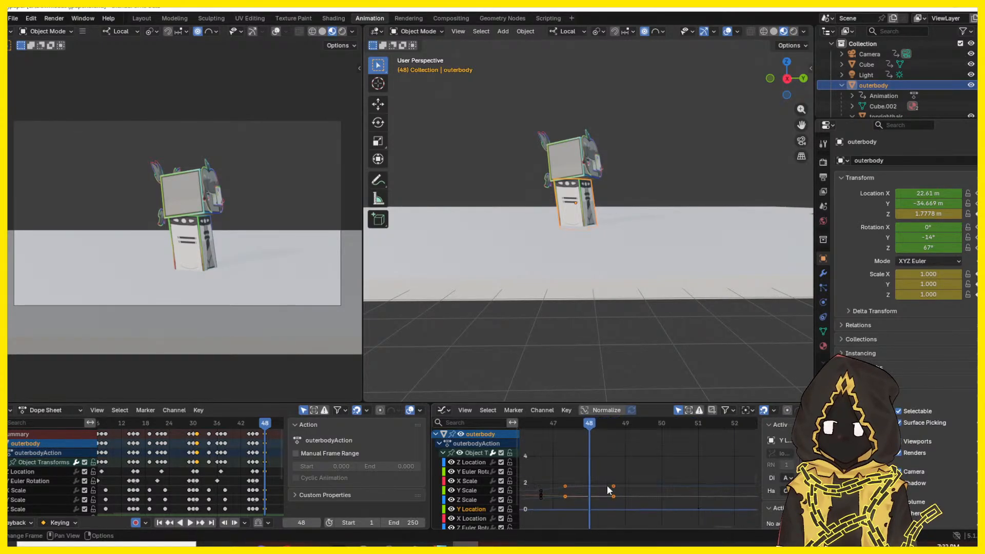
pyautogui.scroll(5, 606, 485)
pyautogui.moveTo(567, 481); pyautogui.dragTo(623, 468, button='middle')
pyautogui.scroll(3, 622, 460)
pyautogui.click(611, 461)
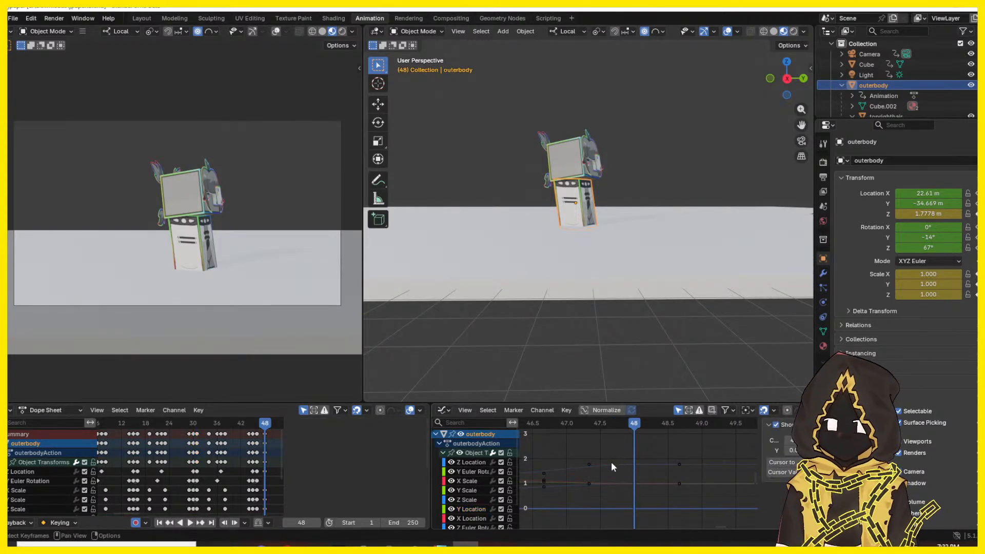
pyautogui.click(633, 463)
pyautogui.click(606, 460)
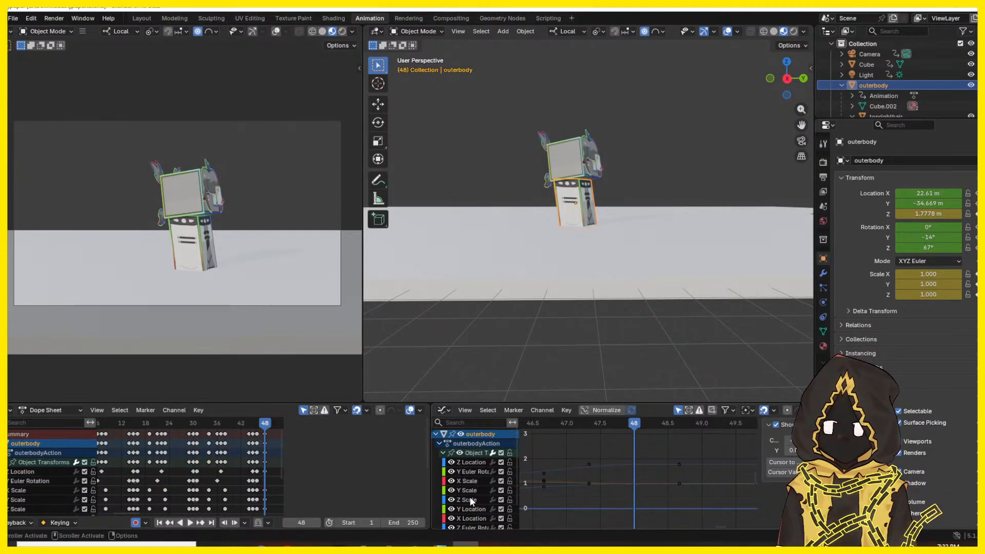
pyautogui.click(472, 462)
pyautogui.moveTo(581, 462); pyautogui.dragTo(638, 462, button='middle')
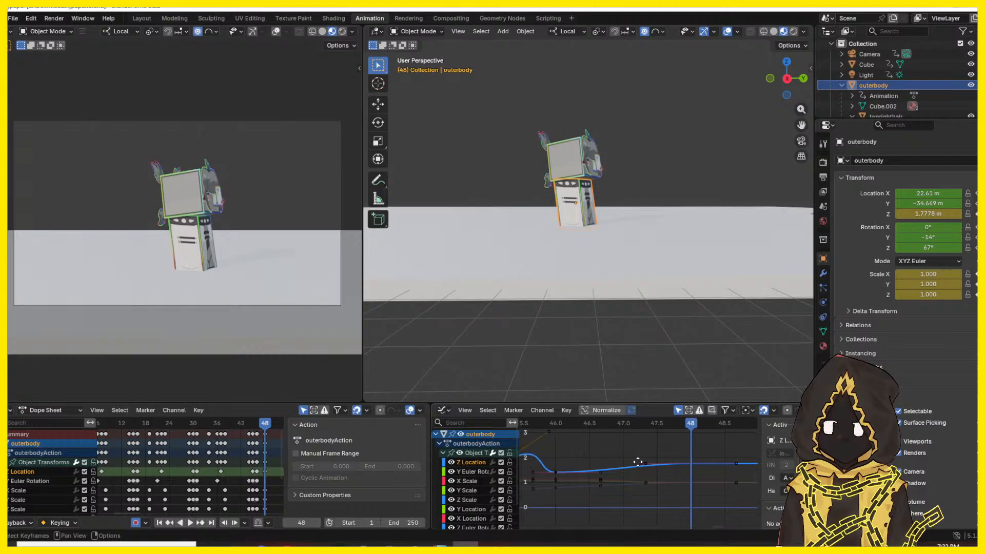
pyautogui.moveTo(601, 472)
pyautogui.mouseDown()
pyautogui.moveTo(572, 468)
pyautogui.moveTo(645, 460)
pyautogui.moveTo(616, 464)
pyautogui.mouseUp()
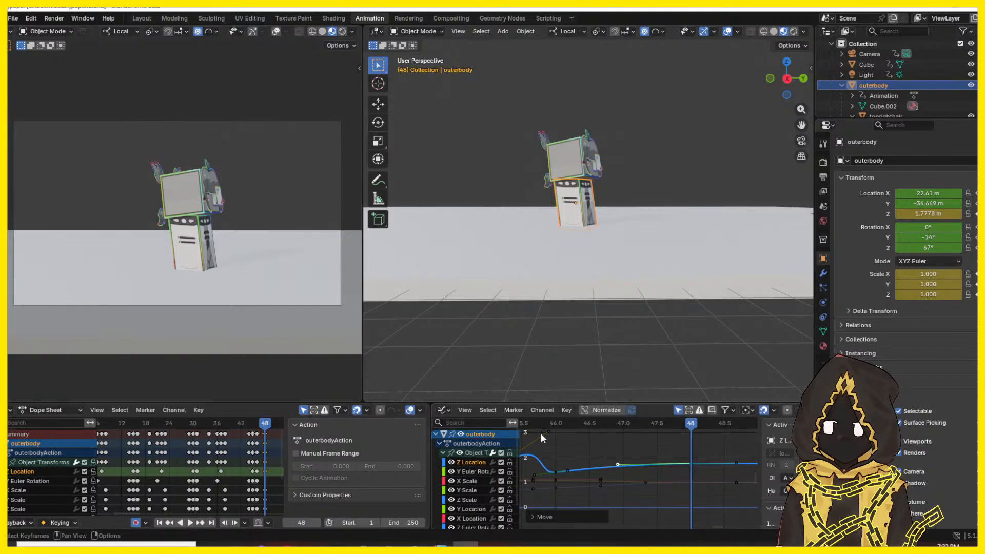
# - Play back the landing with the reshaped Z Location curve and return to frame 48
pyautogui.click(531, 426)
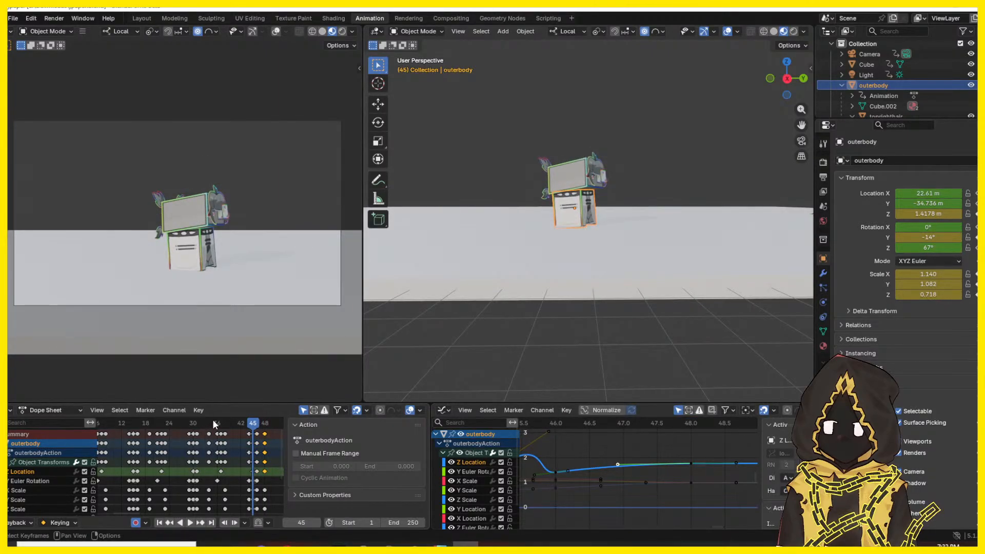
pyautogui.press('space')
pyautogui.moveTo(241, 425); pyautogui.dragTo(265, 422)
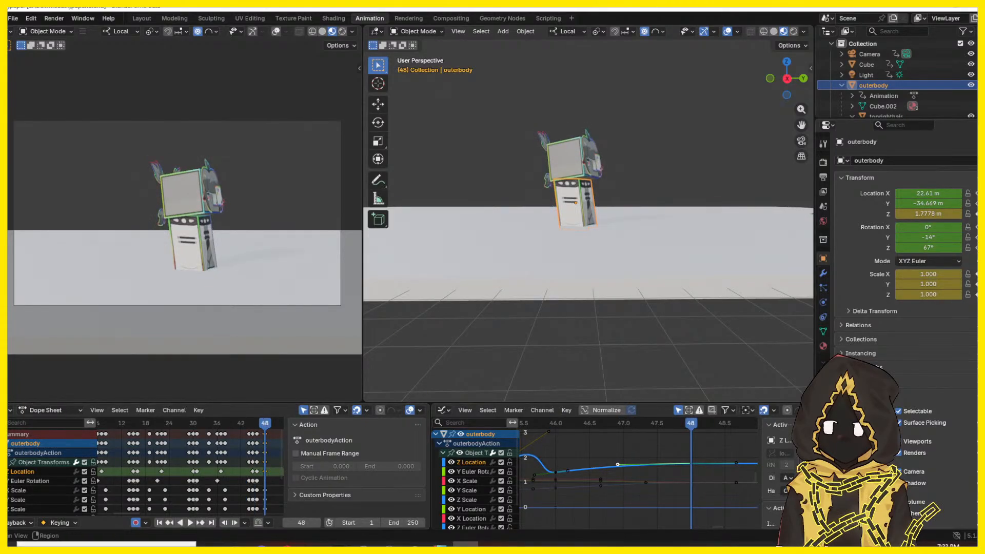
# - Isolate the outer body's X Scale curve around frame 48 in the Graph Editor, hiding all other transform channels
pyautogui.moveTo(706, 466); pyautogui.dragTo(688, 421, button='middle')
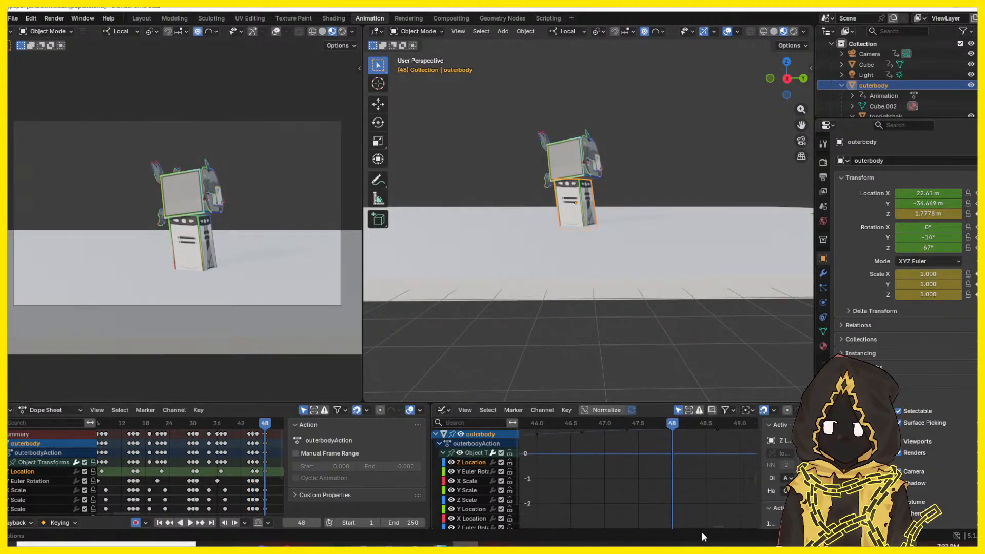
pyautogui.moveTo(699, 522)
pyautogui.mouseDown(button='middle')
pyautogui.moveTo(697, 491)
pyautogui.moveTo(677, 518)
pyautogui.moveTo(698, 479)
pyautogui.moveTo(697, 523)
pyautogui.moveTo(689, 524)
pyautogui.mouseUp(button='middle')
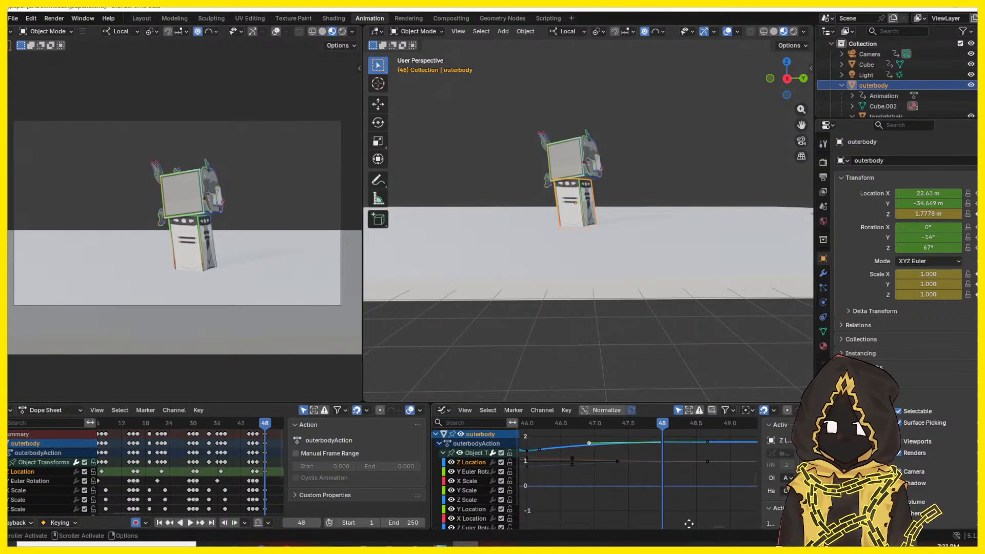
pyautogui.click(469, 480)
pyautogui.click(699, 453)
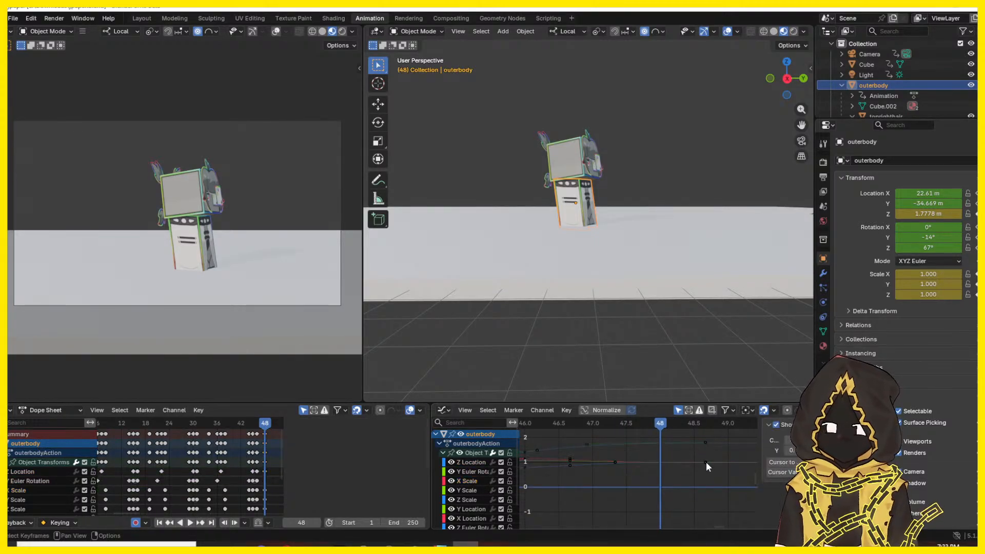
pyautogui.click(706, 462)
pyautogui.click(636, 443)
pyautogui.click(657, 461)
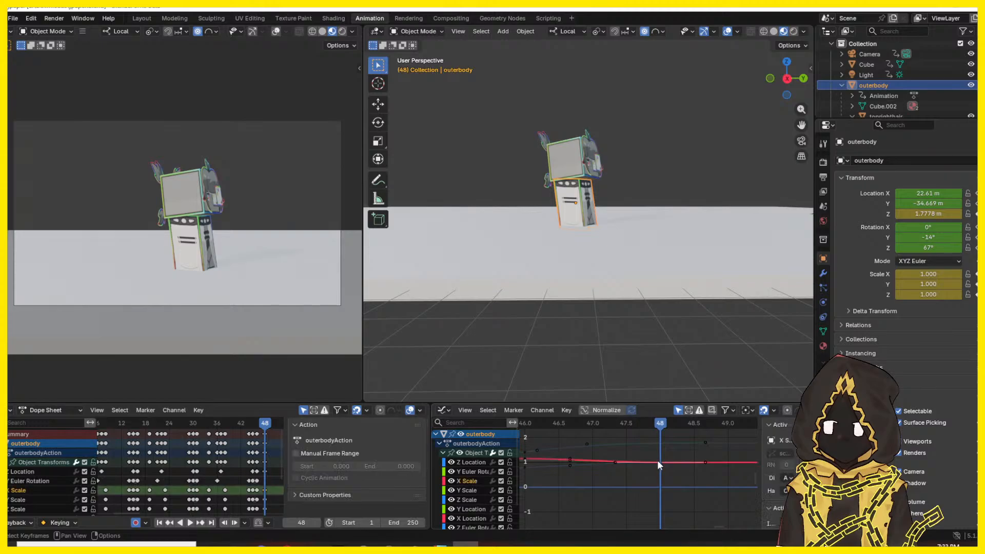
pyautogui.moveTo(630, 460); pyautogui.dragTo(654, 460, button='middle')
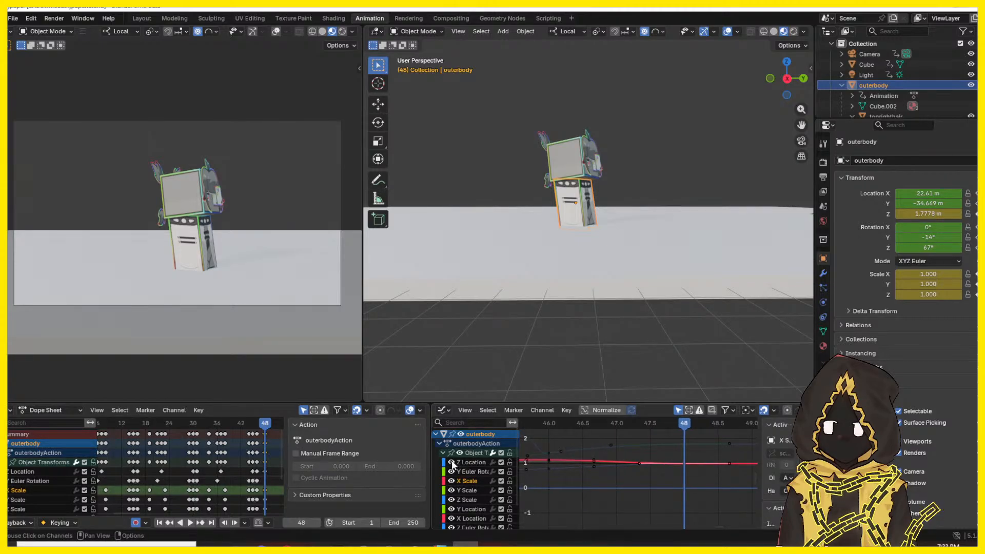
pyautogui.click(459, 453)
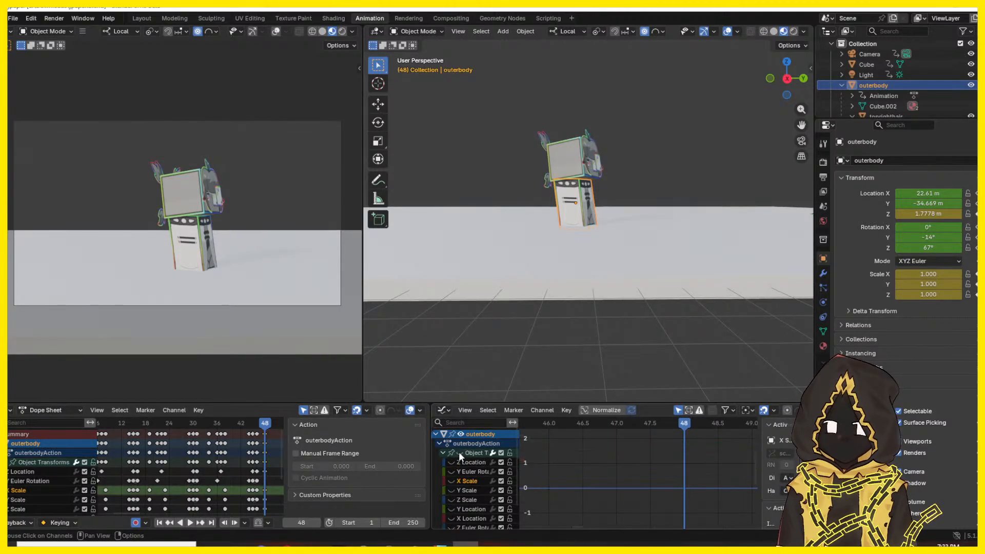
pyautogui.click(451, 481)
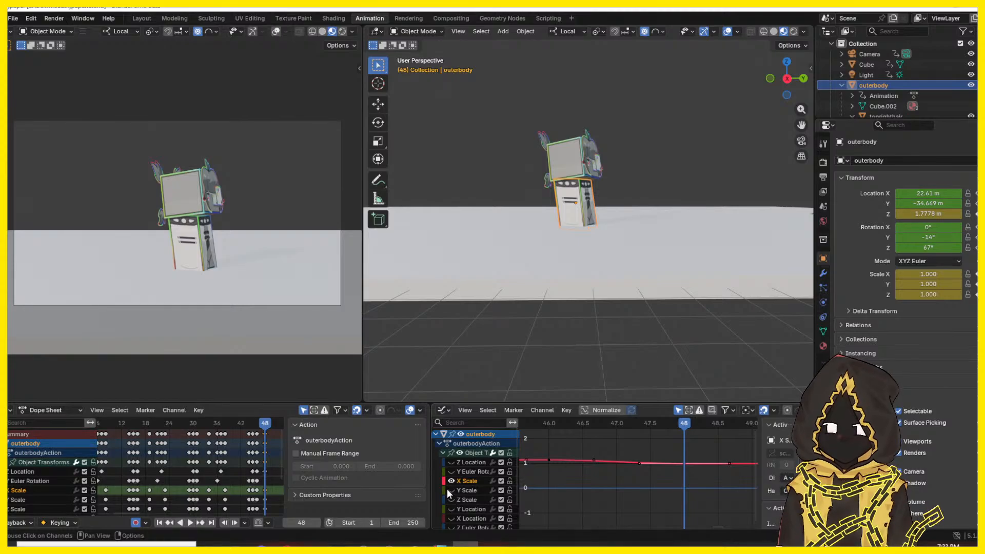
# - Show the outer body's Y Scale and Y Location curves alongside X Scale in the Graph Editor
pyautogui.click(451, 506)
pyautogui.click(703, 437)
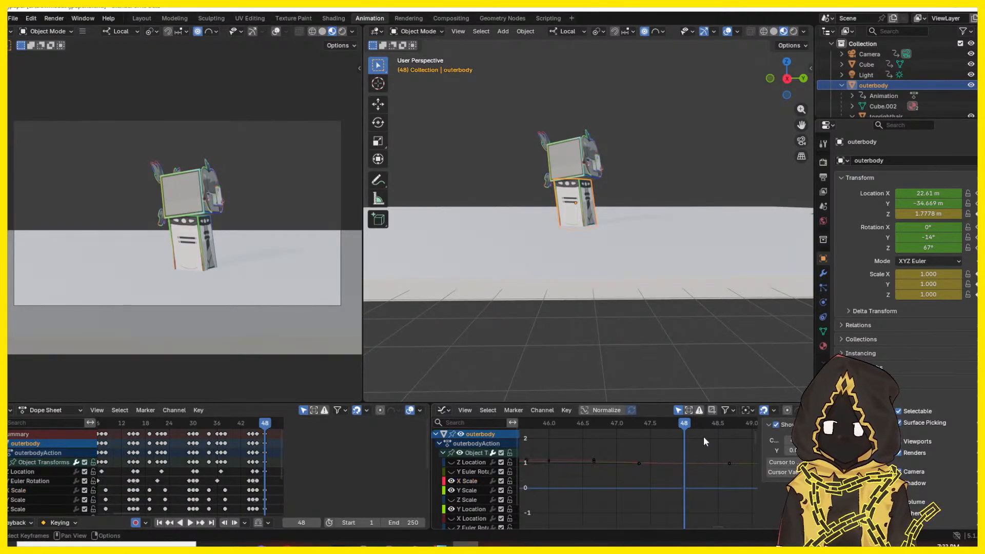
# - Try to pull the X Scale curve's incoming handle at frame 48 downward
pyautogui.moveTo(704, 436); pyautogui.dragTo(627, 493)
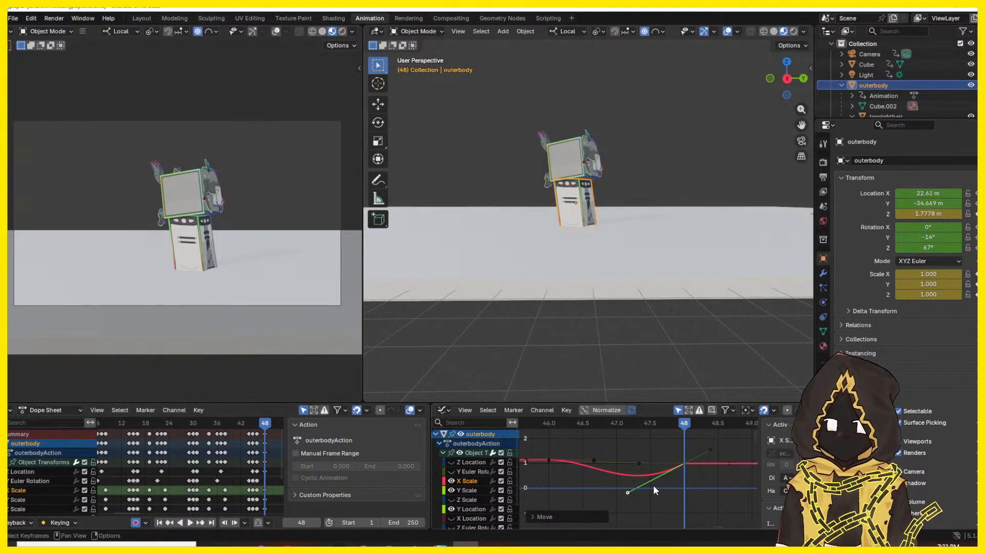
pyautogui.scroll(2, 653, 485)
pyautogui.hotkey('ctrl', 'z')
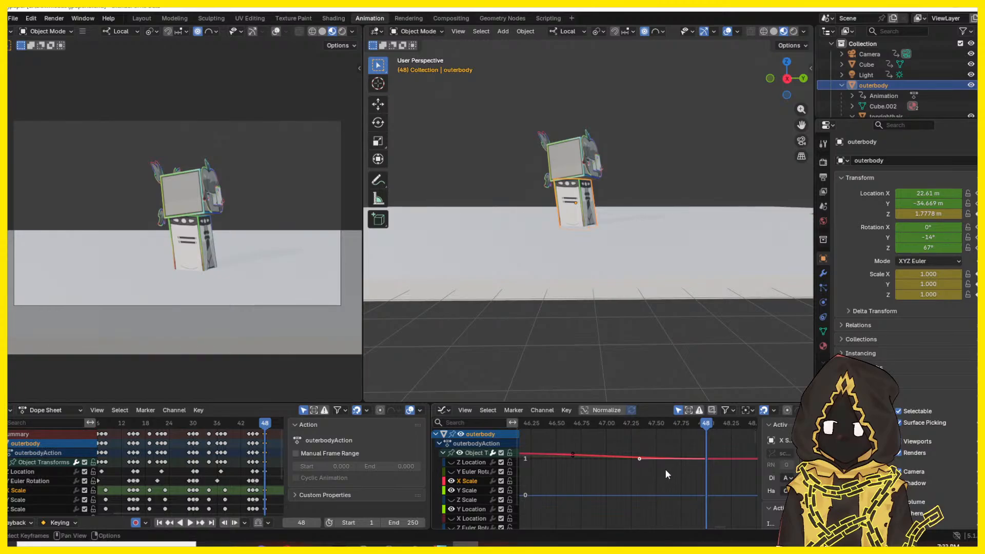
# - Adjust the handles of the X Scale and Y Scale keys at frame 46 so both curves drop quickly out of the squash
pyautogui.moveTo(654, 435); pyautogui.dragTo(651, 457, button='middle')
pyautogui.click(621, 450)
pyautogui.scroll(-3, 623, 440)
pyautogui.scroll(-2, 622, 439)
pyautogui.moveTo(614, 427); pyautogui.dragTo(627, 426)
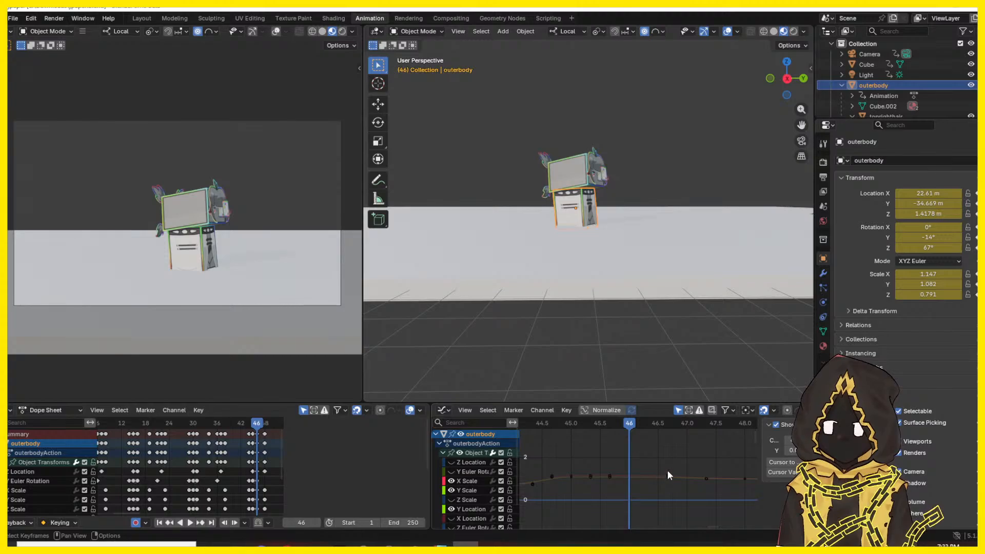
pyautogui.moveTo(660, 484); pyautogui.dragTo(661, 483)
pyautogui.press('g')
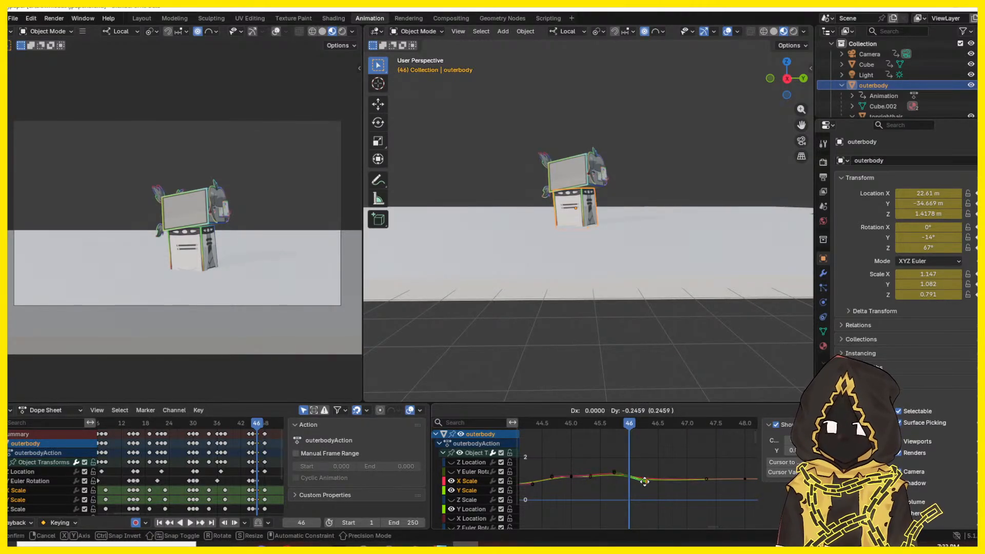
pyautogui.click(644, 481)
pyautogui.scroll(4, 645, 481)
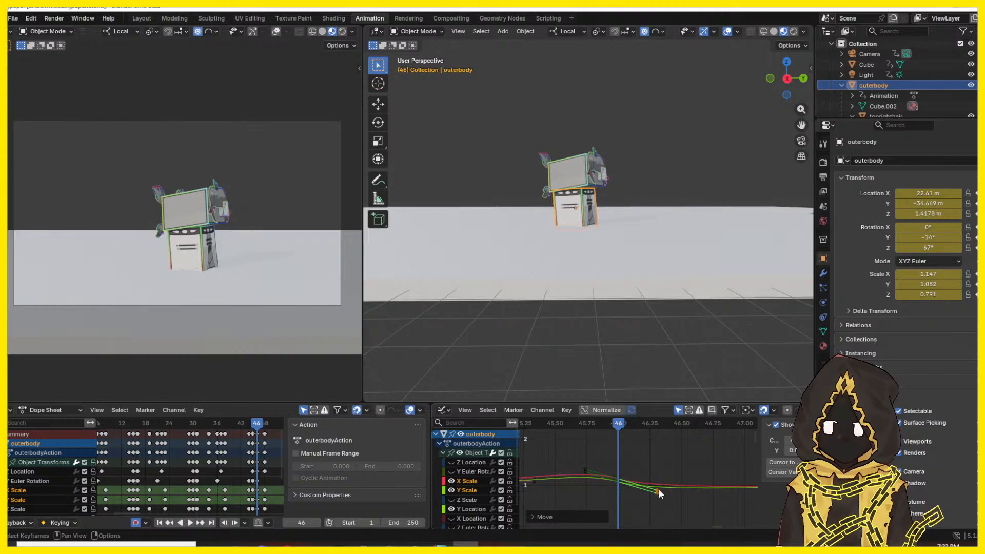
pyautogui.press('g')
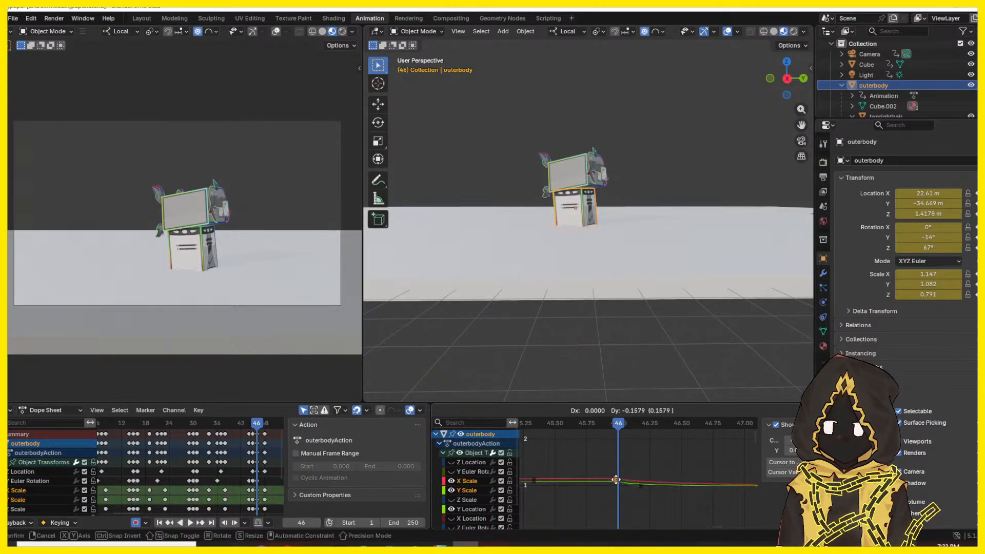
pyautogui.click(617, 480)
# - Adjust the incoming X Scale and Y Scale handles at frame 48 so both curves ease flat into that key
pyautogui.moveTo(724, 478); pyautogui.dragTo(633, 476, button='middle')
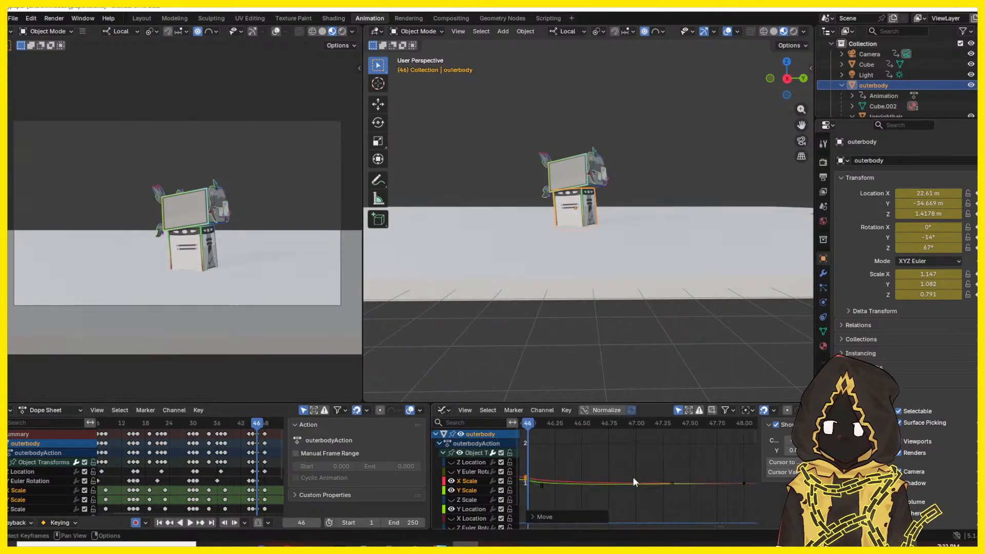
pyautogui.scroll(-5, 632, 476)
pyautogui.click(679, 474)
pyautogui.moveTo(727, 473)
pyautogui.mouseDown()
pyautogui.moveTo(715, 487)
pyautogui.moveTo(655, 492)
pyautogui.moveTo(664, 482)
pyautogui.mouseUp()
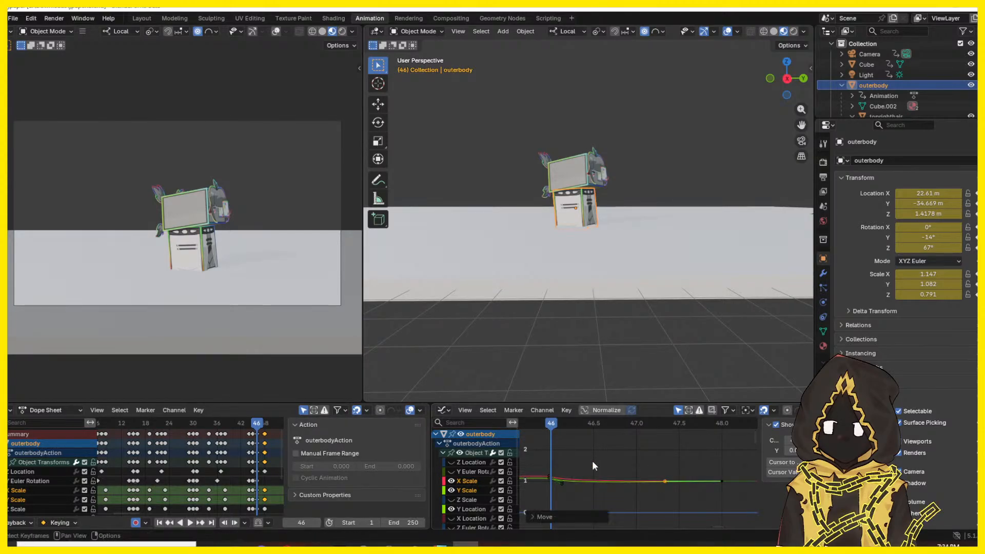
# - Play back and step through the landing to check the reshaped scale curves
pyautogui.press('Left')
pyautogui.press('space')
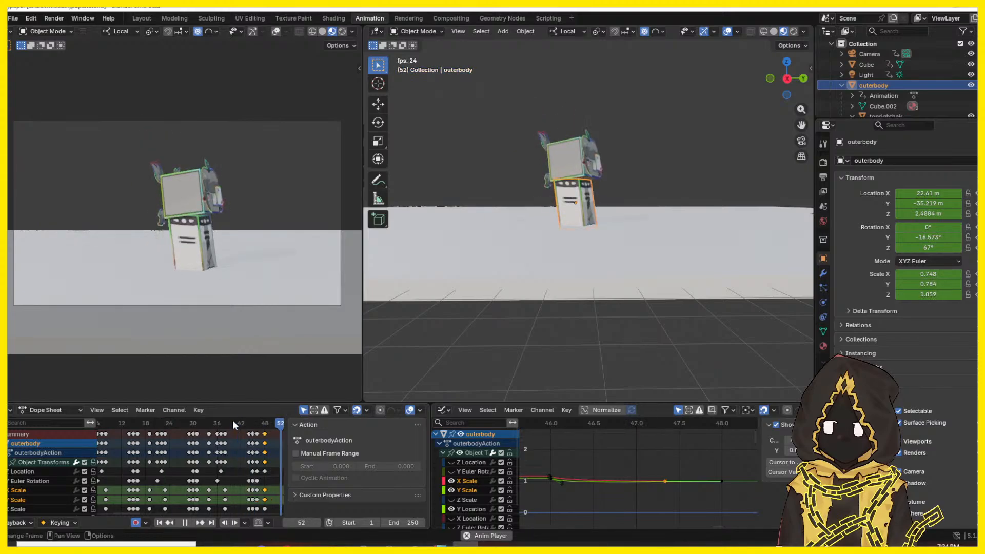
pyautogui.press('space')
pyautogui.press('Right')
pyautogui.press('Right')
pyautogui.press('Right')
pyautogui.press('Right')
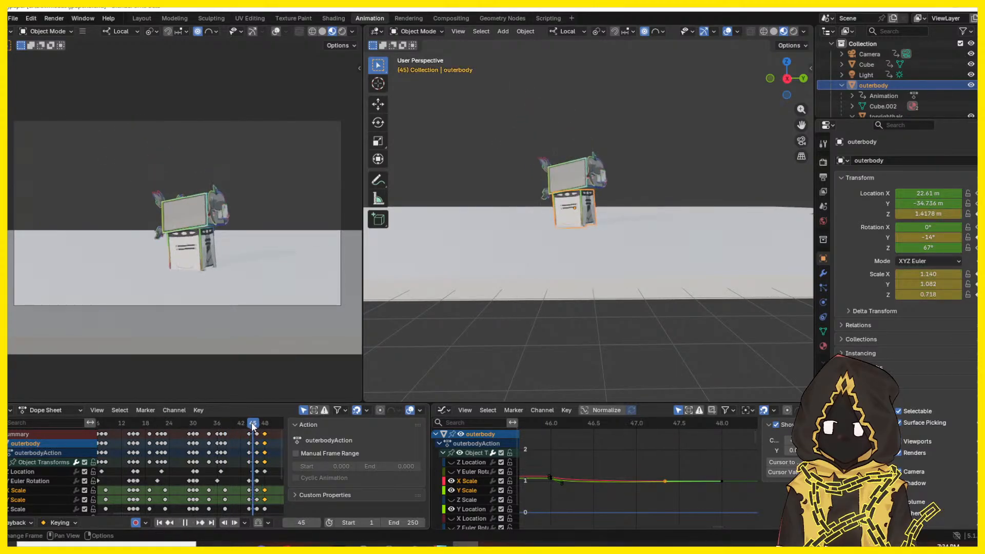
# - Try lowering the incoming X and Y Scale handles at frame 48 for a slight dip, and replay the hops
pyautogui.moveTo(682, 473); pyautogui.dragTo(651, 497)
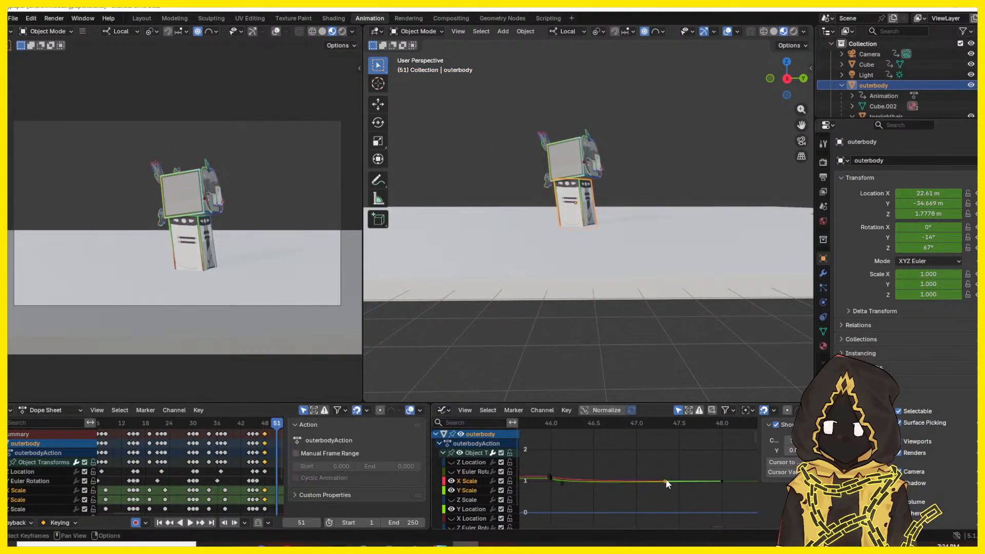
pyautogui.press('g')
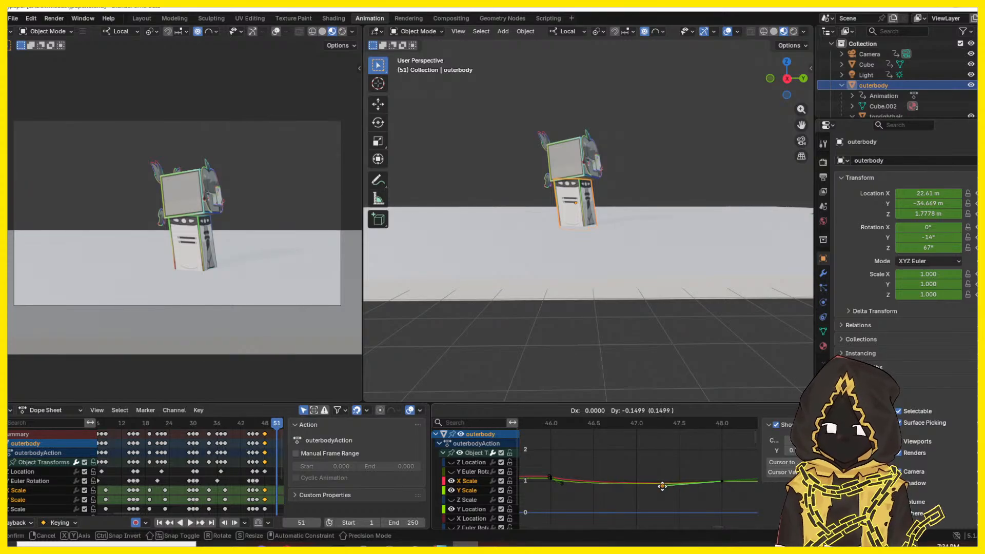
pyautogui.click(661, 487)
pyautogui.press('space')
pyautogui.press('space')
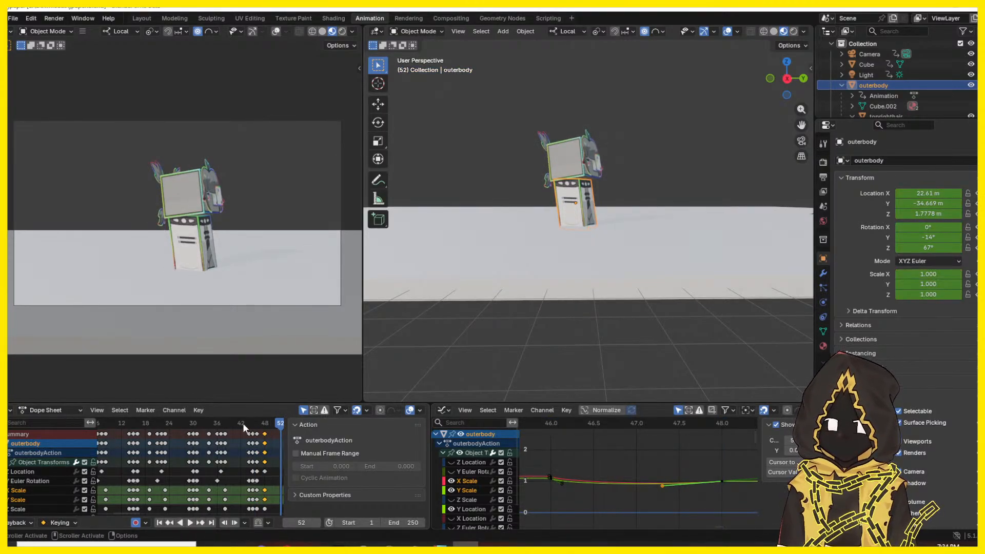
pyautogui.click(207, 426)
pyautogui.press('space')
pyautogui.click(140, 430)
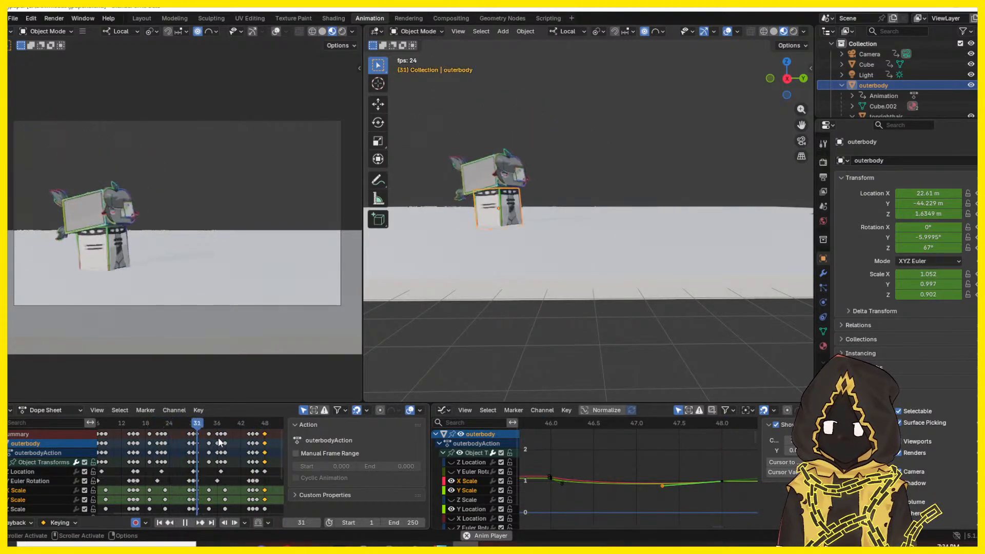
pyautogui.press('space')
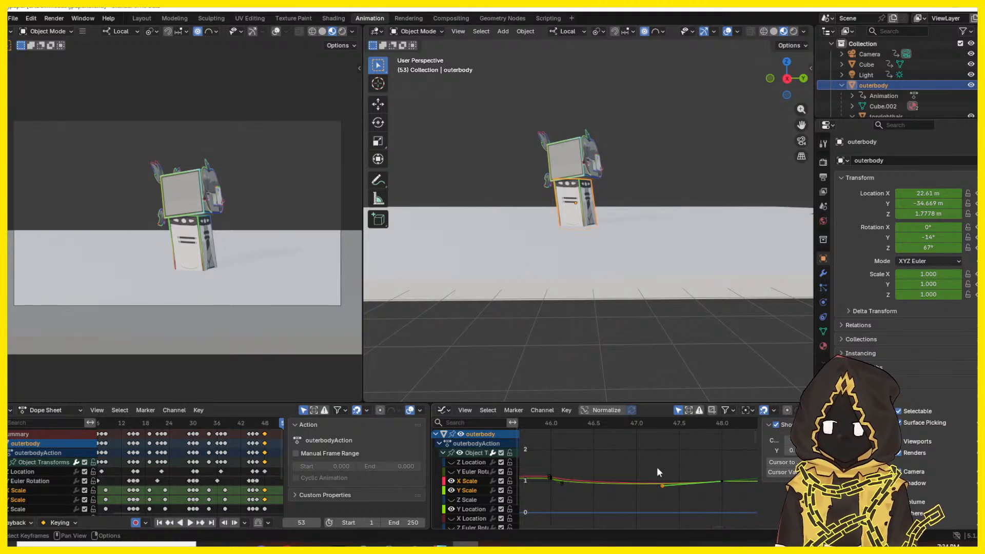
# - Undo the last lowering of the X and Y Scale handles before frame 48
pyautogui.hotkey('ctrl', 'z')
pyautogui.hotkey('ctrl', 'z')
pyautogui.hotkey('ctrl', 'z')
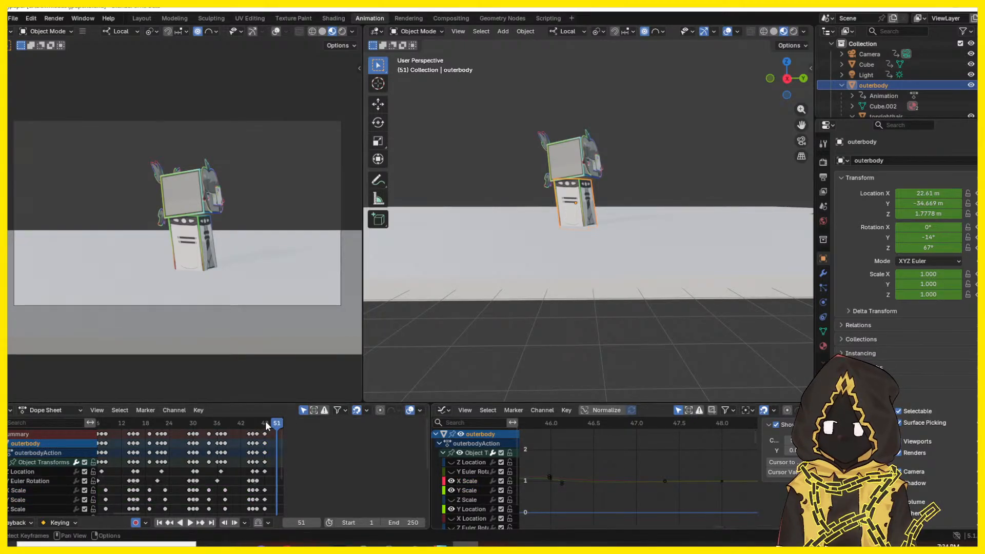
# - Replay the hops several times to examine the recovery from the squash, ending on frame 48
pyautogui.moveTo(265, 422)
pyautogui.mouseDown()
pyautogui.moveTo(253, 423)
pyautogui.moveTo(265, 427)
pyautogui.mouseUp()
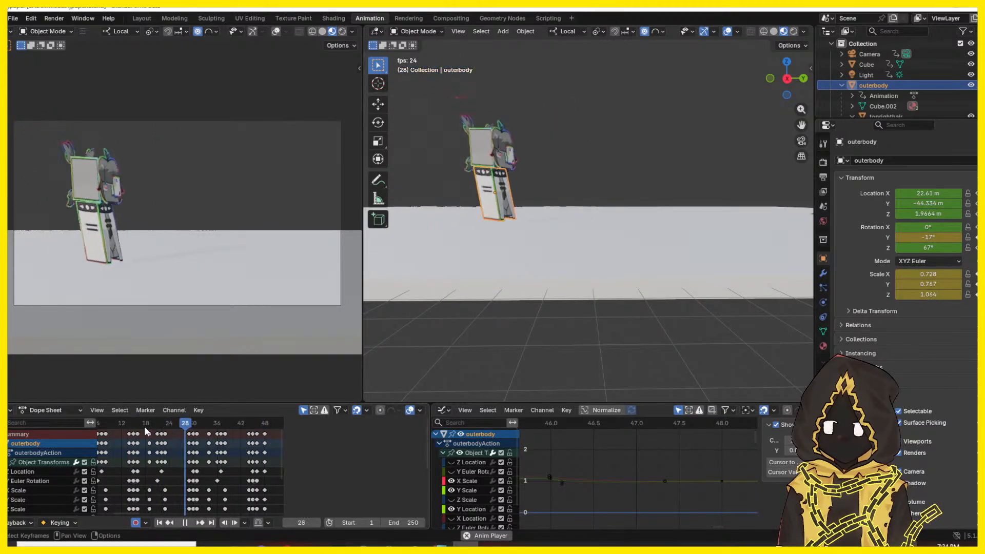
pyautogui.press('space')
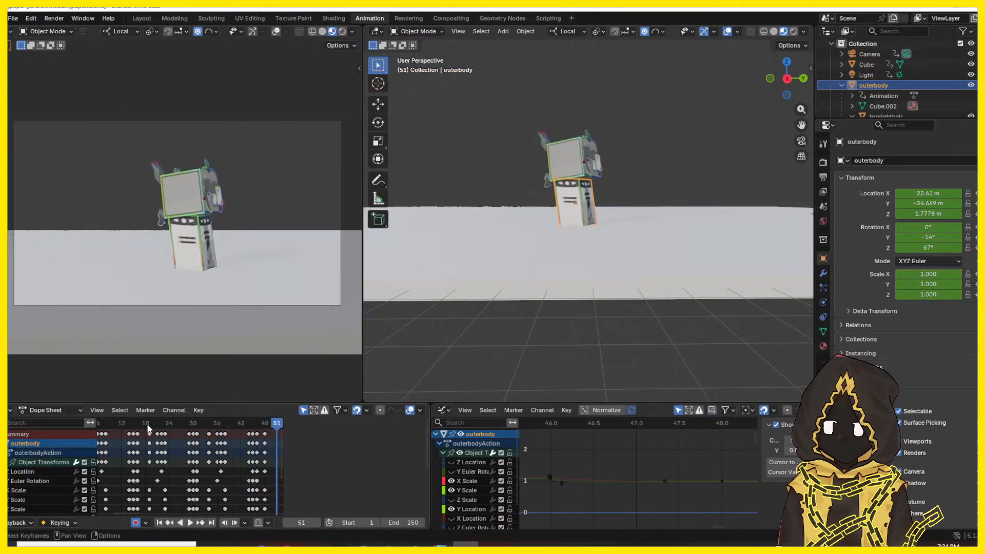
pyautogui.click(196, 425)
pyautogui.press('space')
pyautogui.press('space')
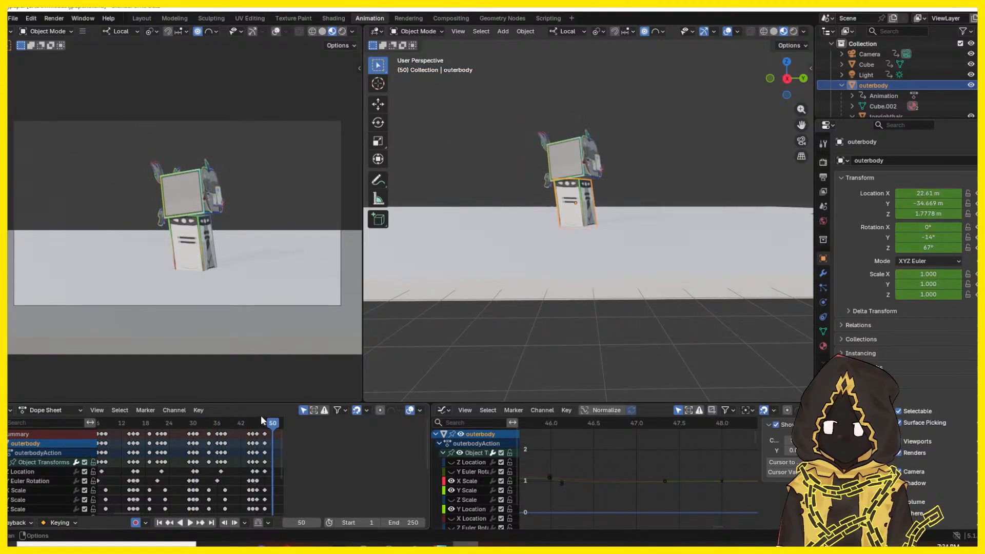
pyautogui.press('space')
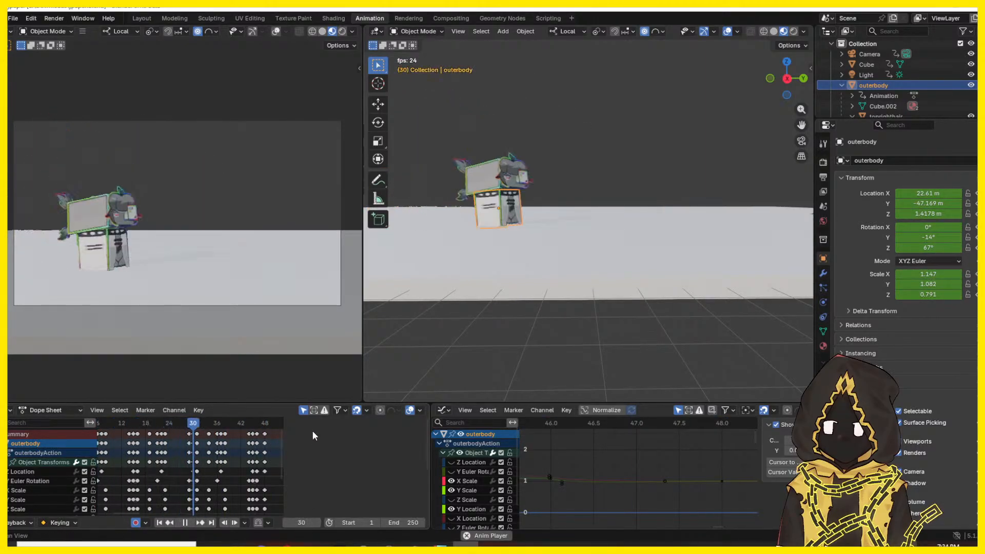
pyautogui.press('space')
pyautogui.moveTo(258, 427); pyautogui.dragTo(268, 434)
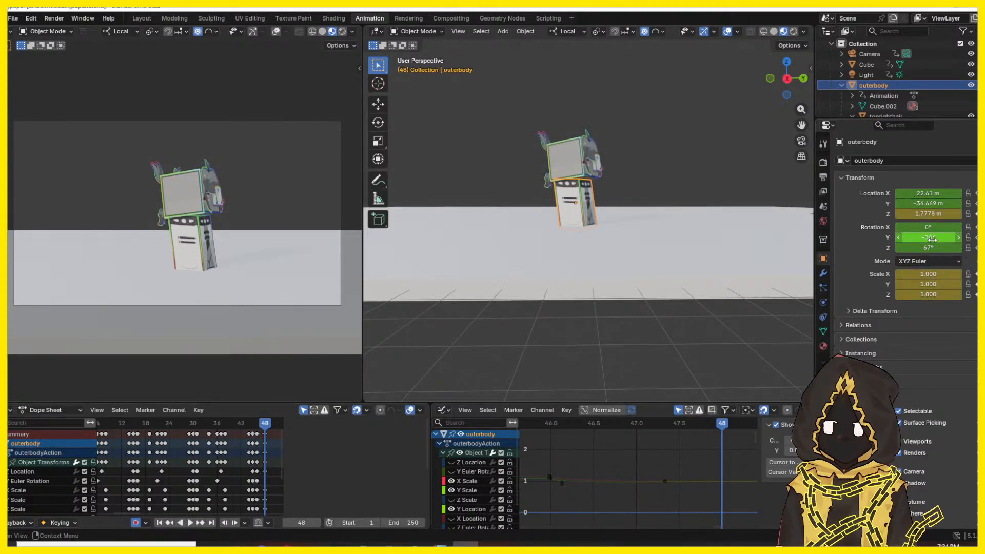
# - Set the outer body's Y rotation to -9° and Z location to 1.8178 m at frame 48, and play back the landing
pyautogui.moveTo(932, 239); pyautogui.dragTo(929, 214)
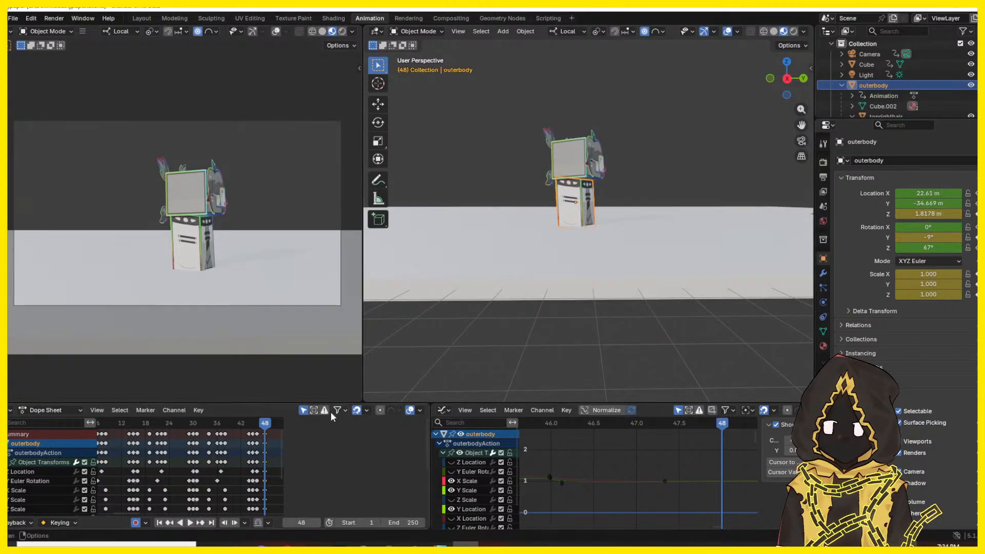
pyautogui.moveTo(255, 424); pyautogui.dragTo(220, 427)
pyautogui.press('space')
pyautogui.press('space')
pyautogui.click(236, 425)
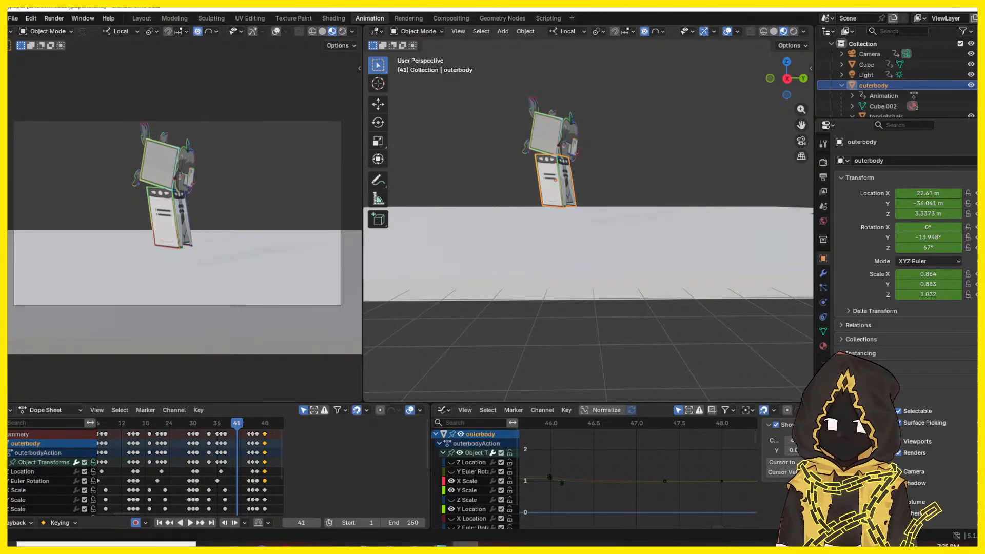
# - Scrub and replay the last hop from a slightly changed view to check the timing of the recovery
pyautogui.moveTo(680, 303); pyautogui.dragTo(636, 282, button='middle')
pyautogui.moveTo(230, 440); pyautogui.dragTo(195, 432)
pyautogui.click(237, 439)
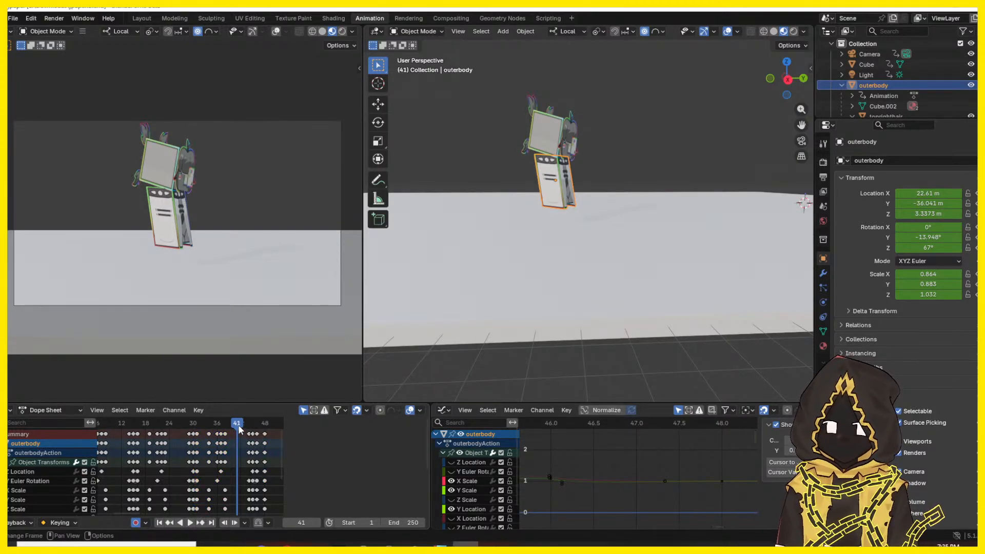
pyautogui.hotkey('shift', 'Left')
pyautogui.press('space')
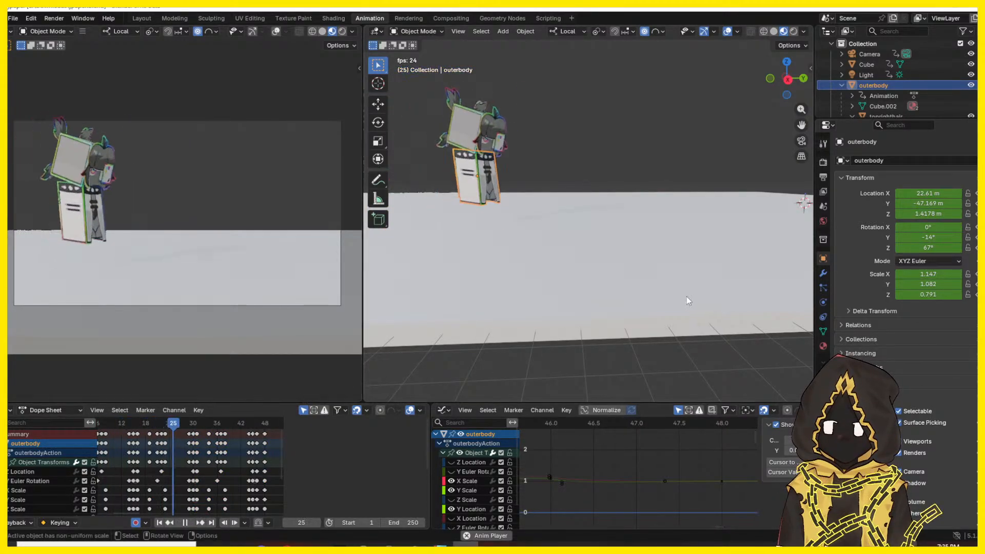
pyautogui.click(250, 426)
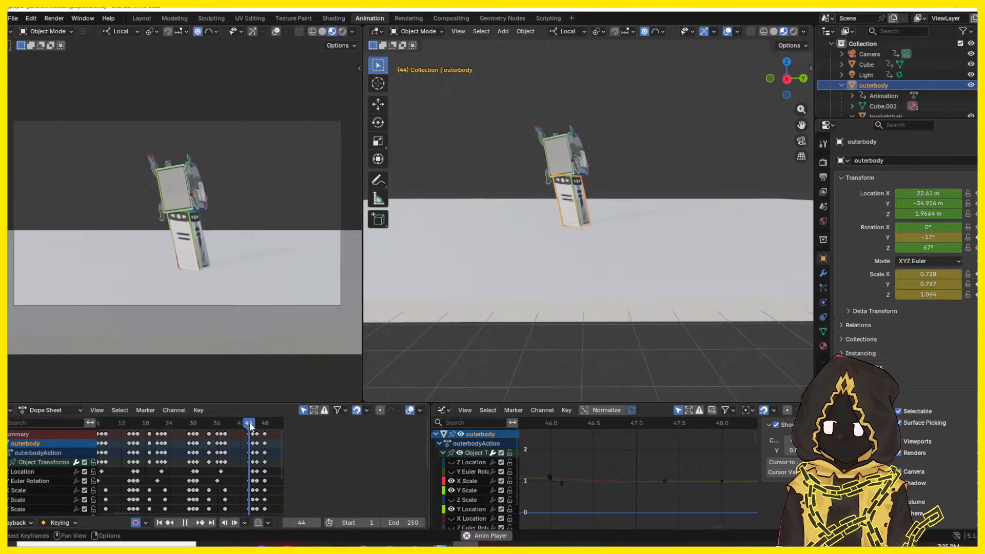
# - Move the outer body's recovery keyframes from frame 48 to frame 49 and replay the hops, ending on frame 49
pyautogui.moveTo(250, 426); pyautogui.dragTo(263, 464)
pyautogui.press('space')
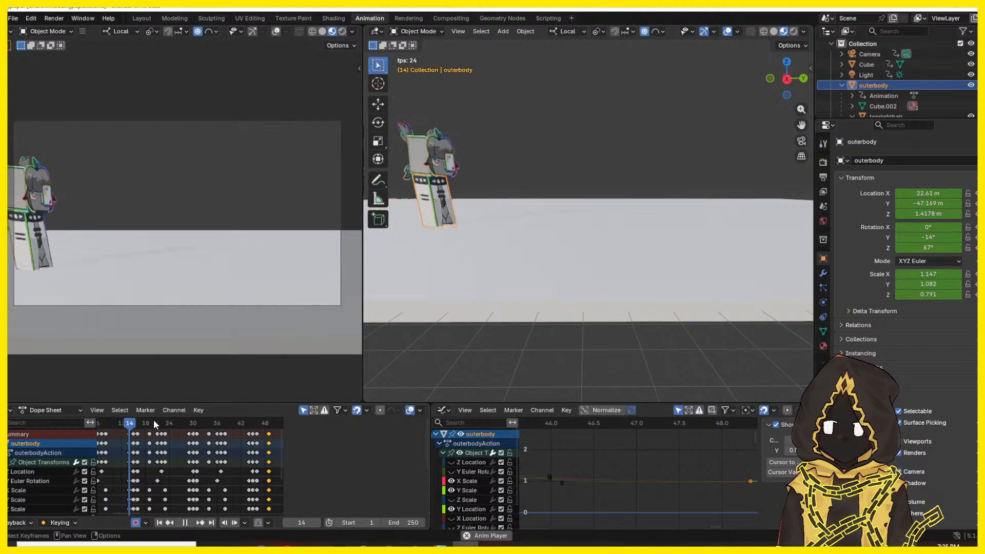
pyautogui.moveTo(154, 424); pyautogui.dragTo(119, 428)
pyautogui.press('space')
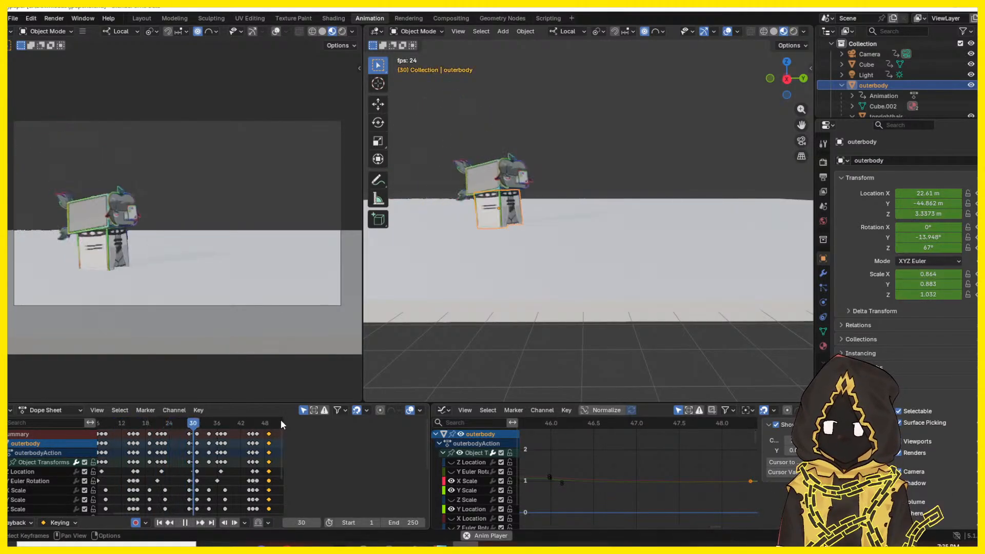
pyautogui.press('space')
pyautogui.press('space')
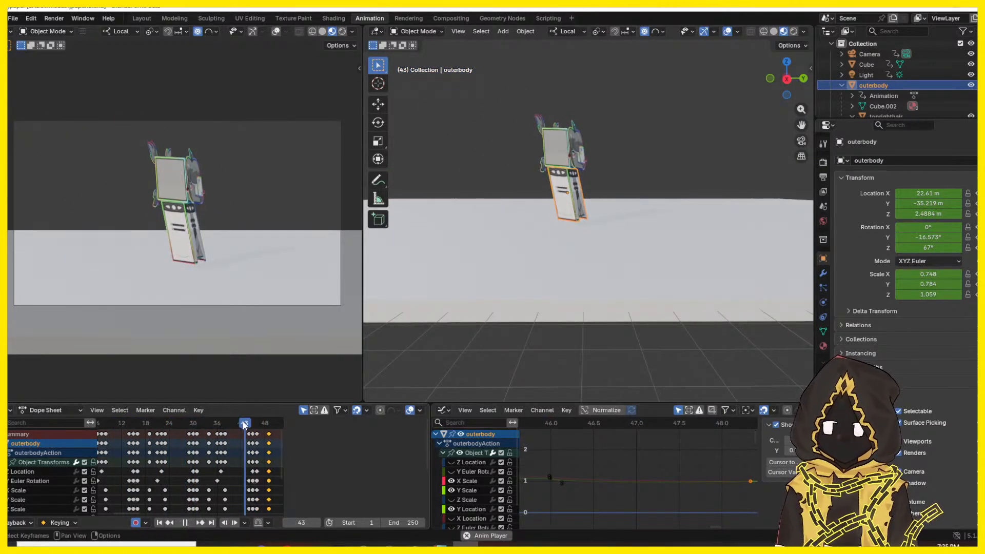
pyautogui.moveTo(242, 420); pyautogui.dragTo(269, 422)
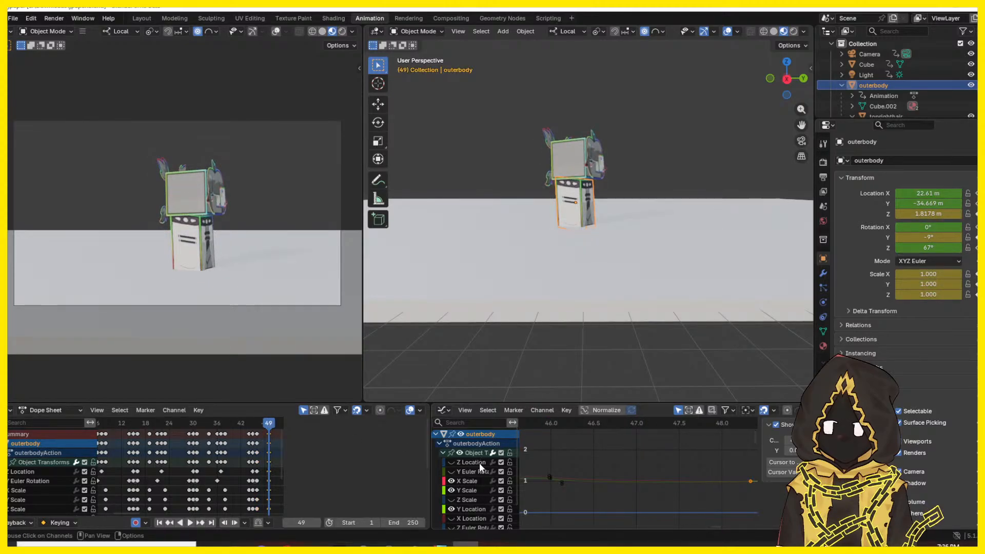
# - Show all of the outer body's transform curves in the Graph Editor around frame 49
pyautogui.scroll(-2, 468, 501)
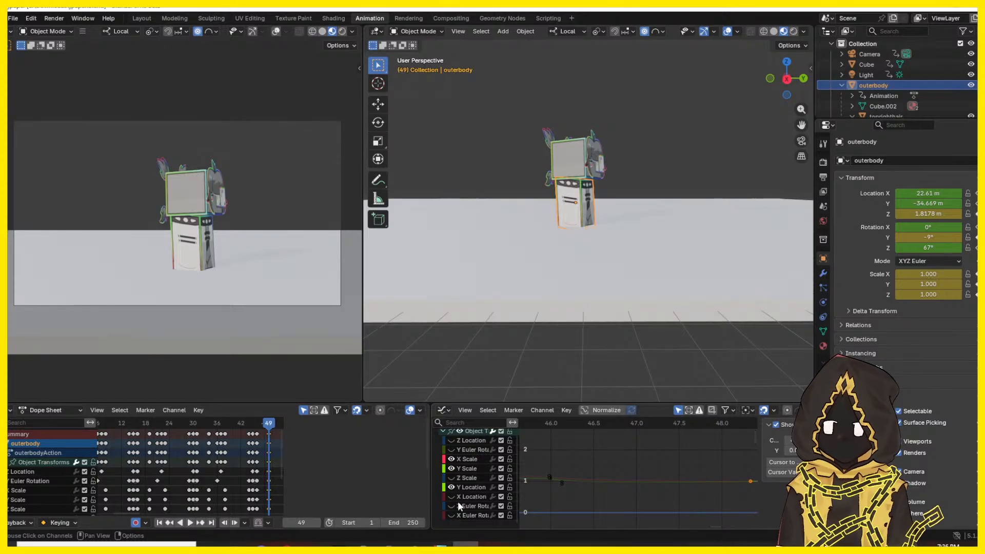
pyautogui.scroll(2, 459, 472)
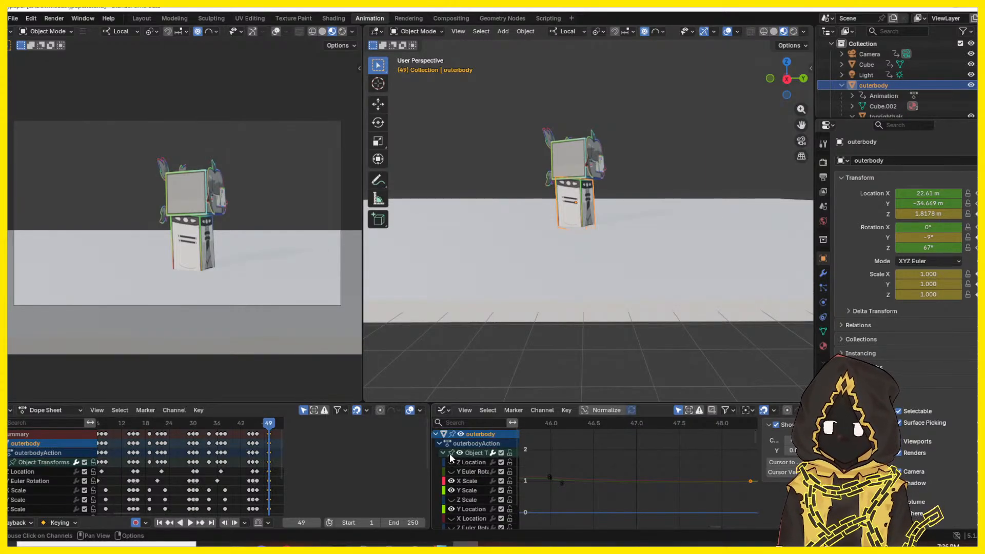
pyautogui.click(459, 454)
pyautogui.click(459, 454)
pyautogui.scroll(-6, 647, 488)
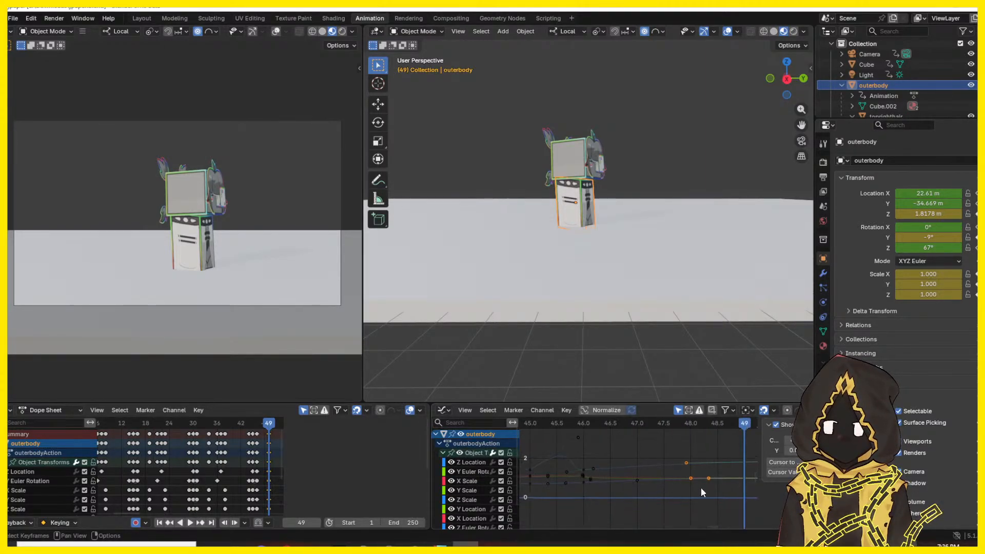
pyautogui.moveTo(701, 487); pyautogui.dragTo(587, 471, button='middle')
pyautogui.scroll(7, 619, 474)
pyautogui.scroll(-1, 486, 496)
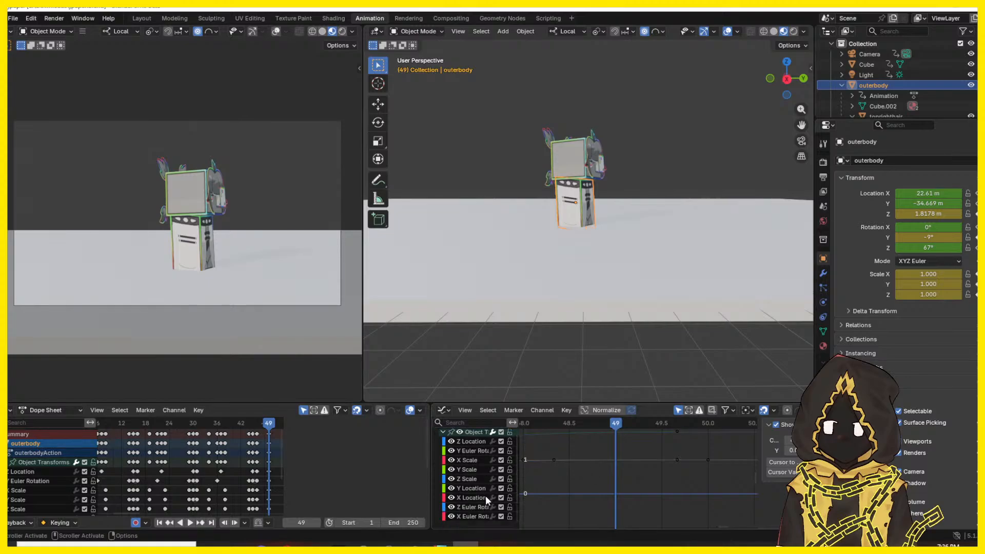
# - Hide the outer body's curves in the Graph Editor, leaving only X Location, Z Euler Rotation and X Euler Rotation shown
pyautogui.scroll(-8, 608, 461)
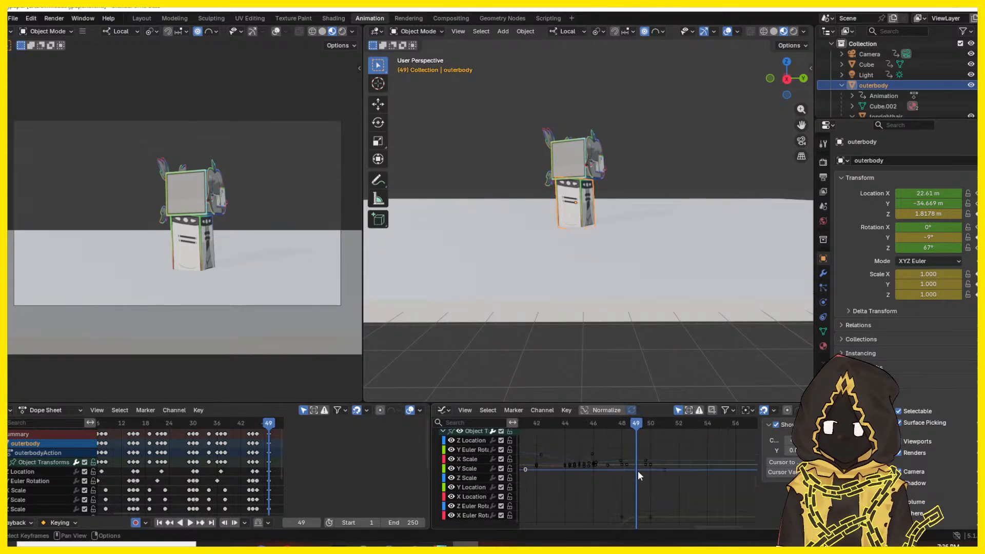
pyautogui.scroll(-5, 638, 471)
pyautogui.moveTo(642, 488); pyautogui.dragTo(647, 463, button='middle')
pyautogui.moveTo(648, 464); pyautogui.dragTo(635, 482)
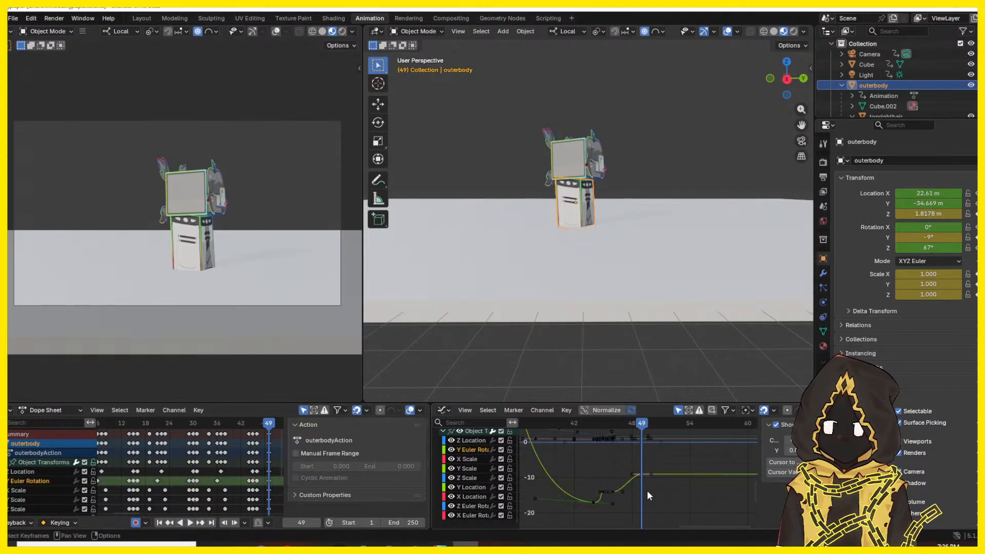
pyautogui.click(648, 491)
pyautogui.click(460, 432)
pyautogui.click(452, 506)
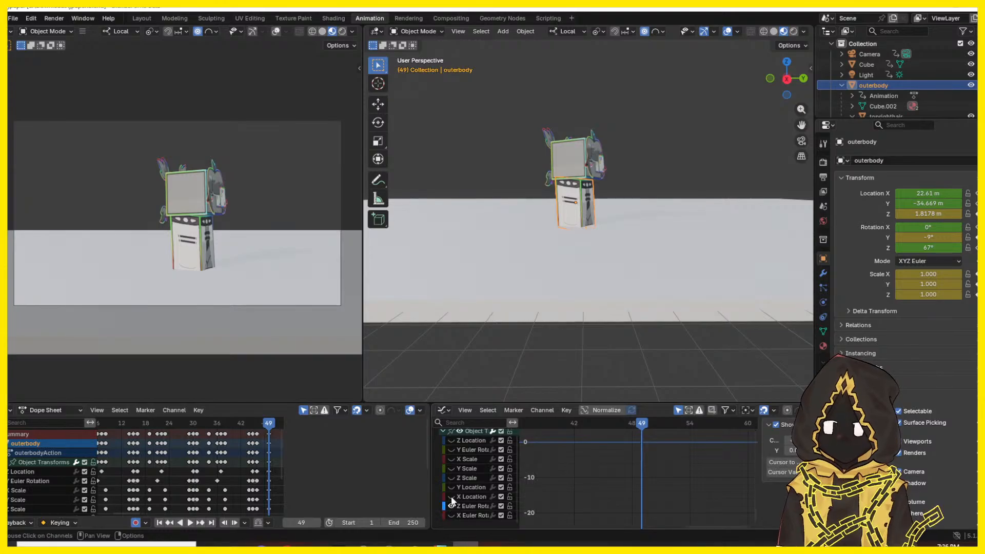
pyautogui.click(452, 515)
# - Examine the outer body's X Location, Y Location and Z rotation curves for irregularities around frame 49
pyautogui.moveTo(608, 393)
pyautogui.mouseDown(button='middle')
pyautogui.moveTo(608, 453)
pyautogui.moveTo(608, 391)
pyautogui.mouseUp(button='middle')
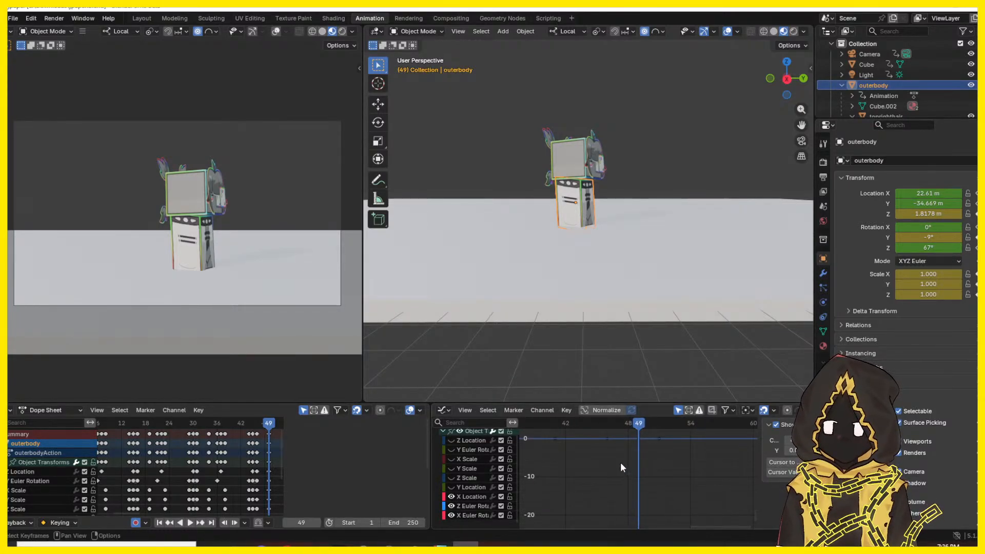
pyautogui.scroll(1, 623, 466)
pyautogui.moveTo(624, 465); pyautogui.dragTo(616, 446, button='middle')
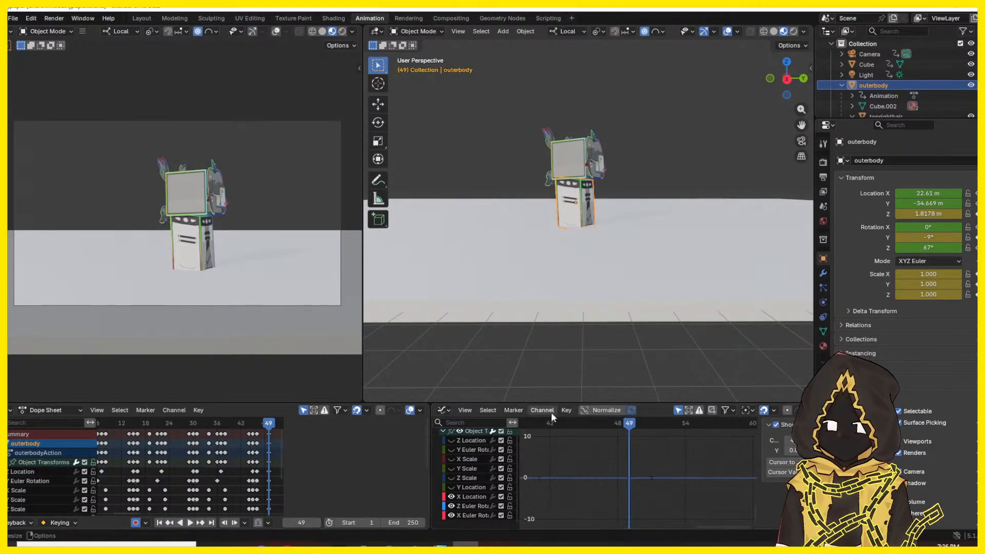
pyautogui.scroll(3, 647, 475)
pyautogui.scroll(2, 678, 494)
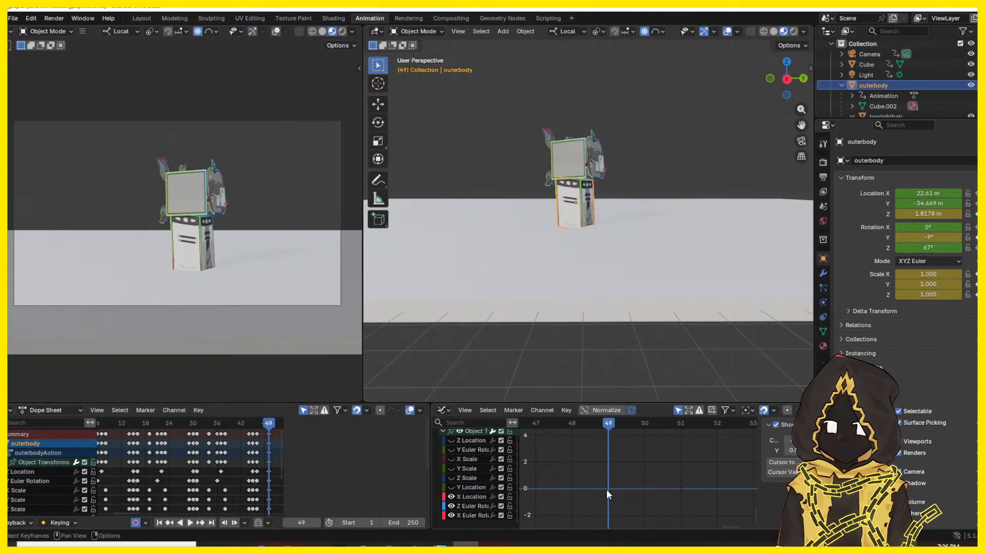
pyautogui.moveTo(616, 488); pyautogui.dragTo(637, 491, button='middle')
pyautogui.scroll(-10, 663, 462)
pyautogui.scroll(5, 658, 489)
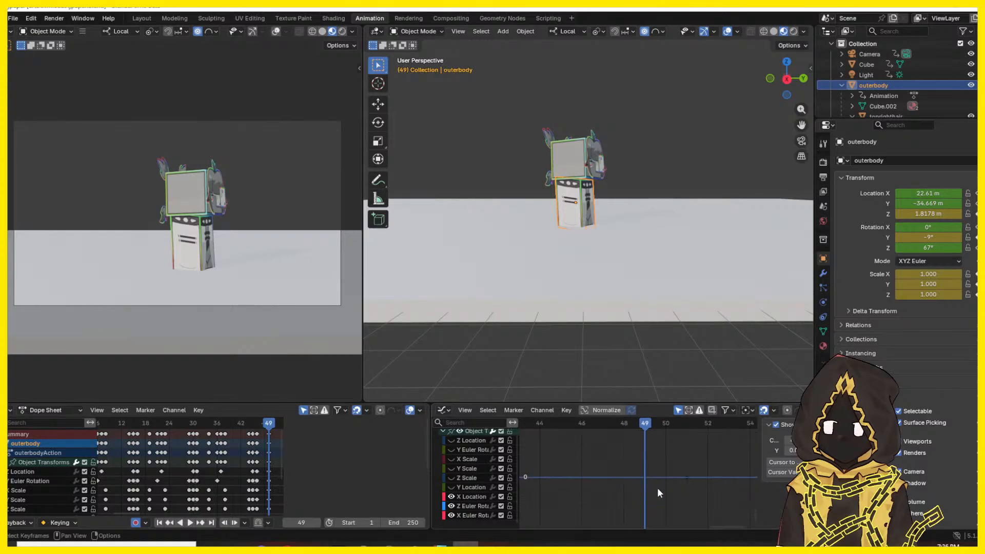
pyautogui.scroll(-6, 656, 474)
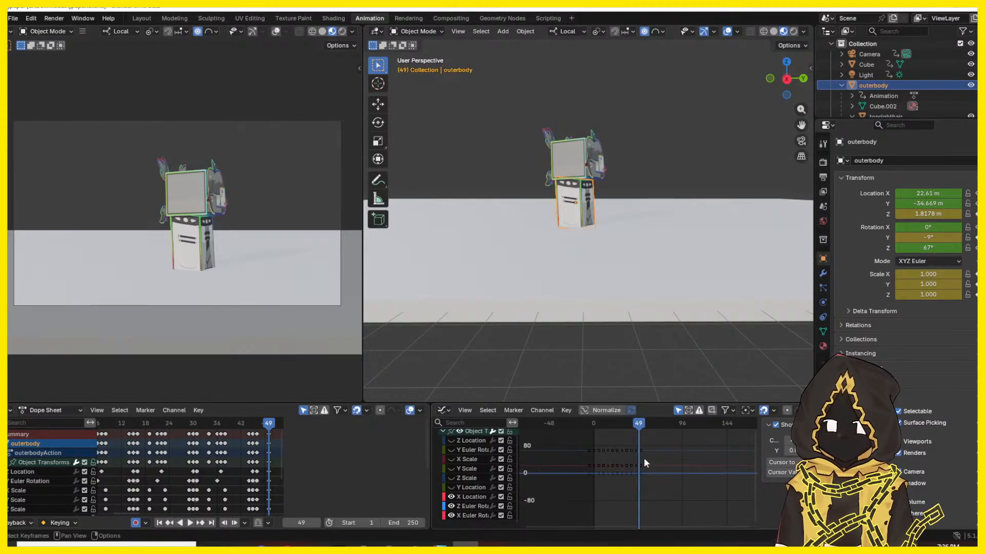
pyautogui.scroll(3, 641, 457)
pyautogui.moveTo(641, 456); pyautogui.dragTo(651, 505, button='middle')
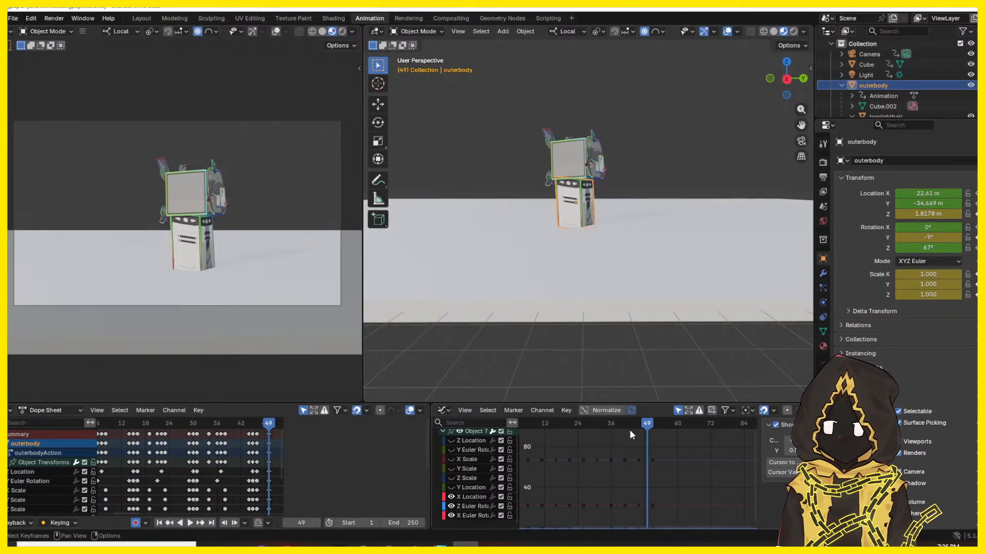
pyautogui.click(638, 505)
pyautogui.scroll(3, 647, 503)
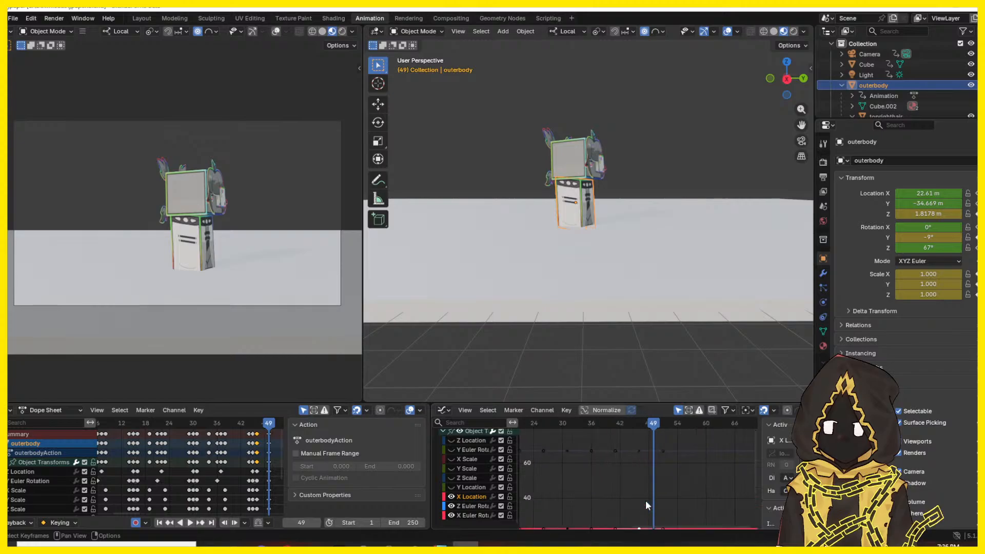
pyautogui.click(642, 448)
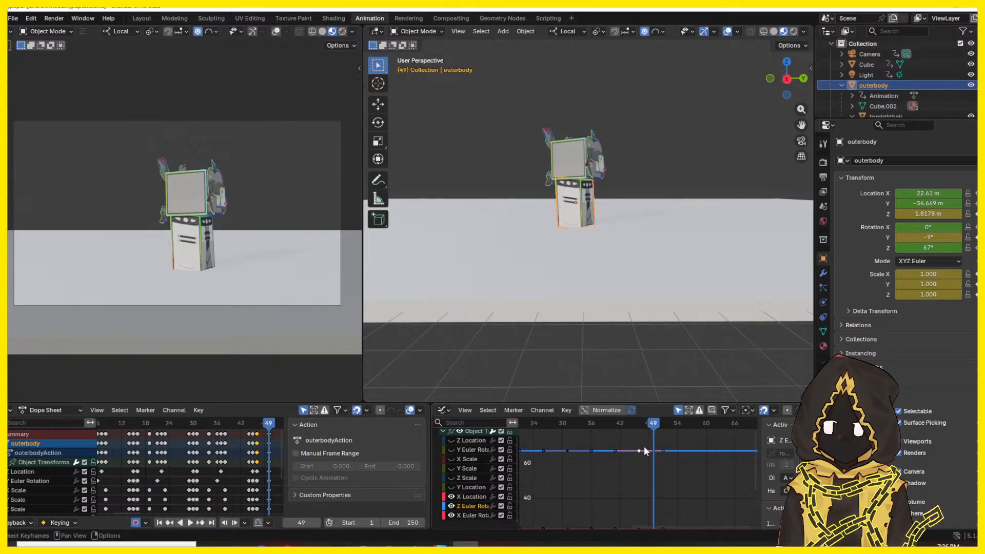
pyautogui.moveTo(635, 517); pyautogui.dragTo(595, 491, button='middle')
pyautogui.scroll(-7, 589, 507)
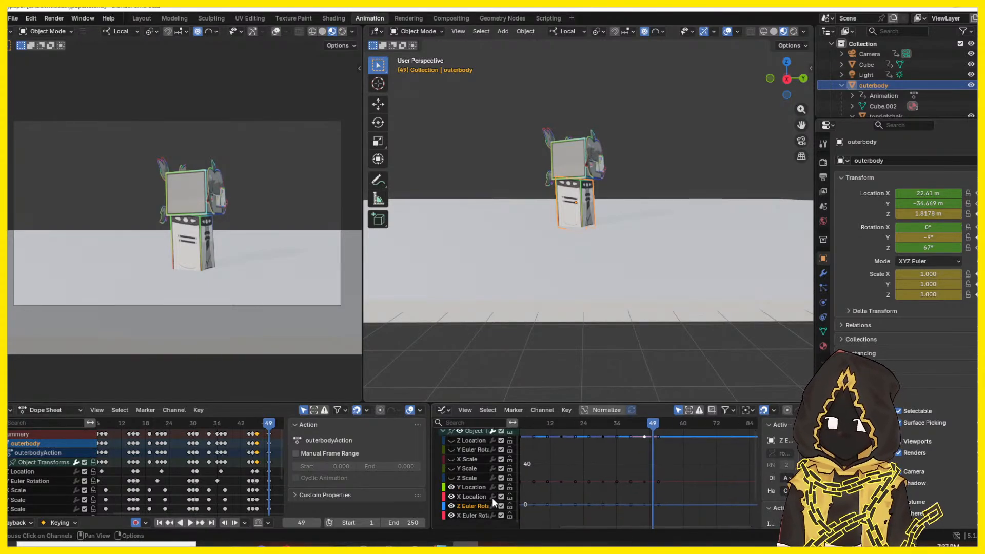
# - Show the Y Euler Rotation curve and pull its key handle at frame 46 upright for a steeper start of the recovery
pyautogui.click(451, 450)
pyautogui.scroll(6, 654, 464)
pyautogui.moveTo(655, 469)
pyautogui.mouseDown(button='middle')
pyautogui.moveTo(659, 495)
pyautogui.moveTo(650, 464)
pyautogui.mouseUp(button='middle')
pyautogui.scroll(10, 651, 481)
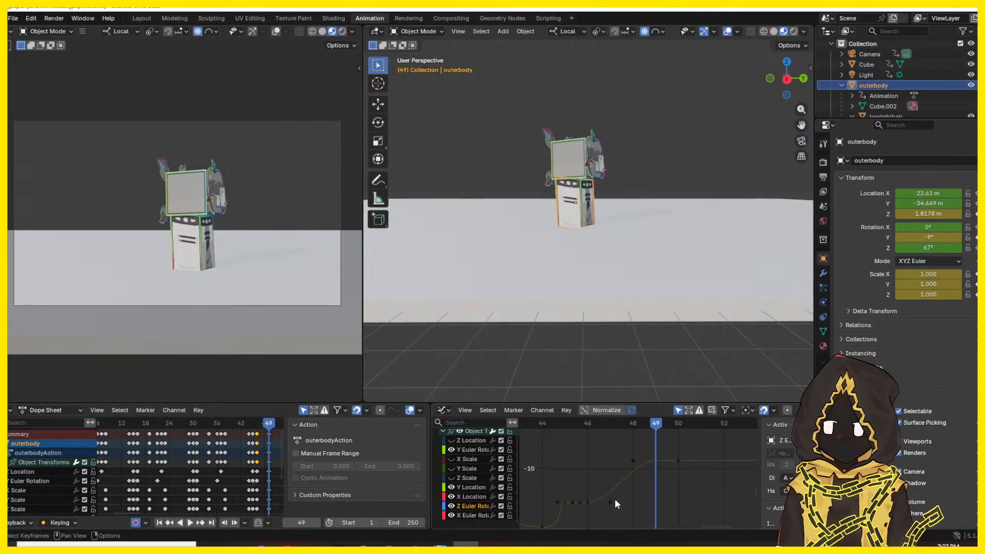
pyautogui.moveTo(612, 501); pyautogui.dragTo(589, 487)
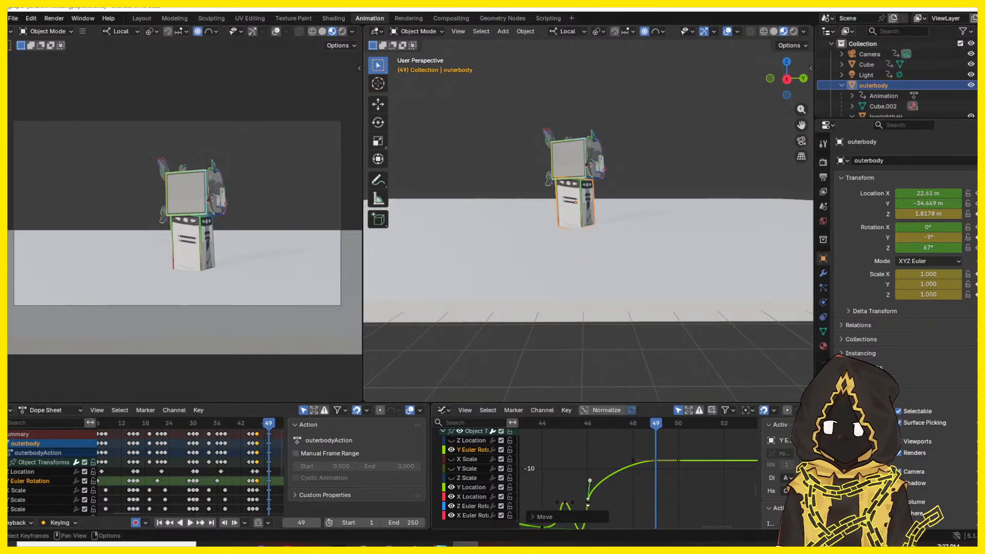
pyautogui.moveTo(587, 504)
pyautogui.mouseDown(button='middle')
pyautogui.moveTo(595, 482)
pyautogui.moveTo(594, 502)
pyautogui.mouseUp(button='middle')
pyautogui.moveTo(594, 501); pyautogui.dragTo(603, 436)
pyautogui.moveTo(603, 437); pyautogui.dragTo(605, 454, button='middle')
pyautogui.click(567, 433)
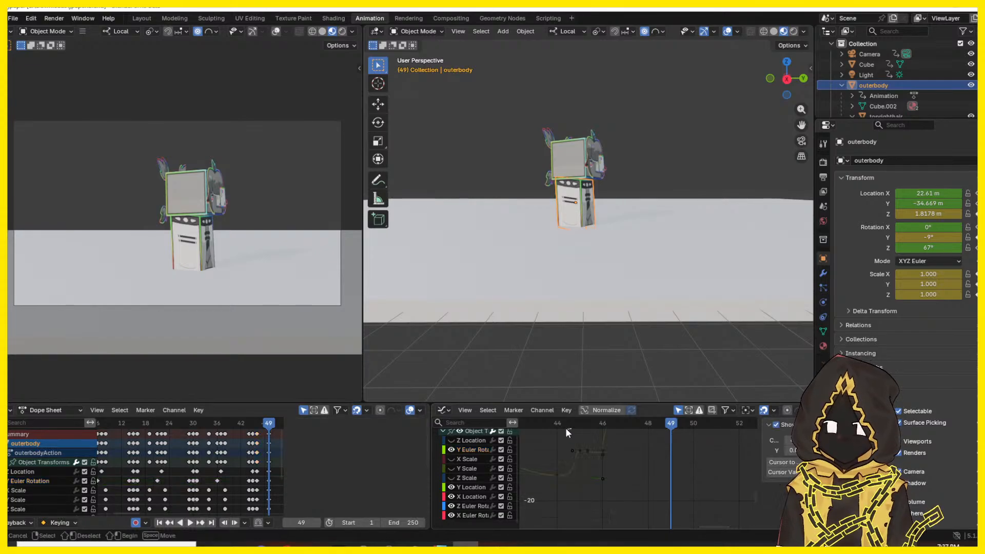
# - Replay the landing from frame 44, and replay the last hop from frame 36, stopping at frame 48
pyautogui.click(561, 426)
pyautogui.press('space')
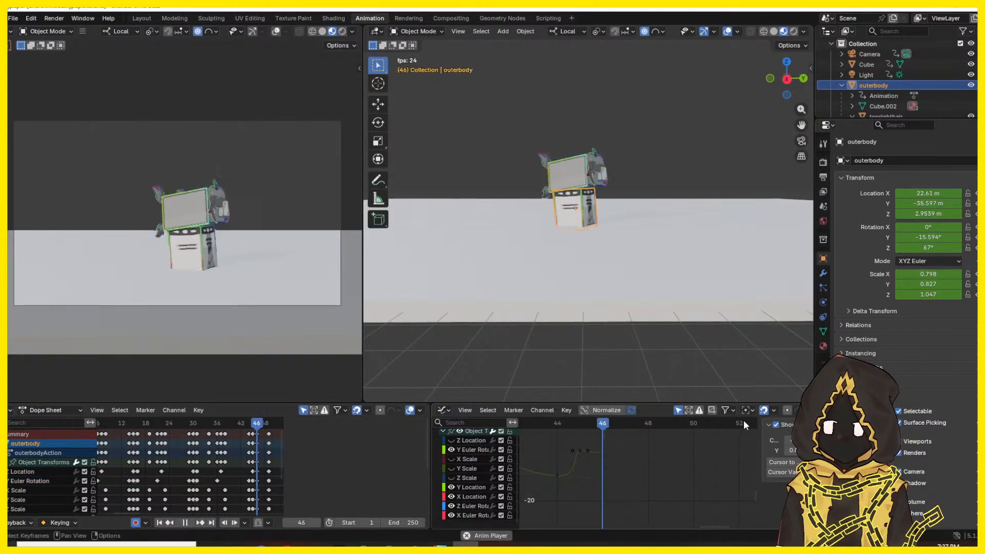
pyautogui.press('space')
pyautogui.click(205, 424)
pyautogui.moveTo(204, 424); pyautogui.dragTo(216, 425)
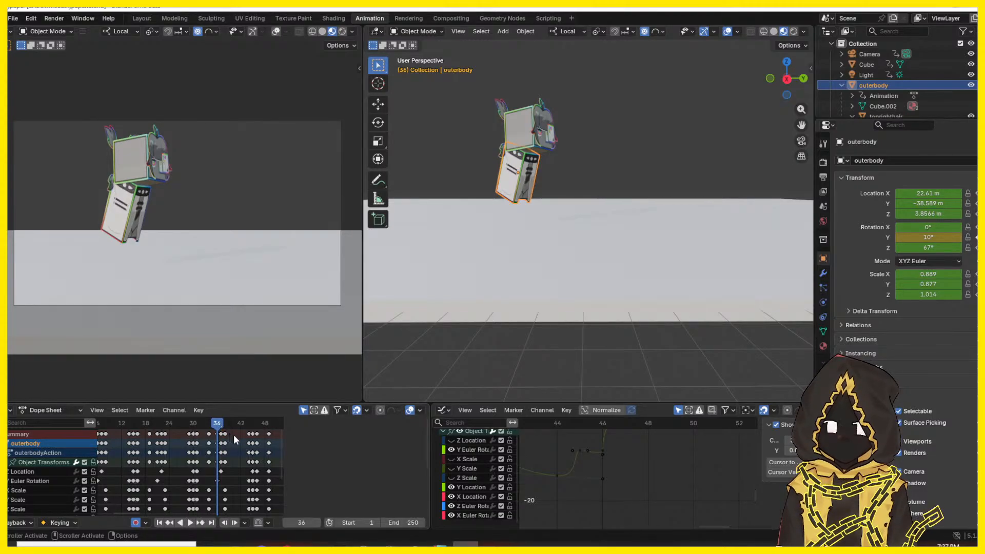
pyautogui.keyDown('ctrl'); pyautogui.hscroll(3, 246, 467); pyautogui.keyUp('ctrl')
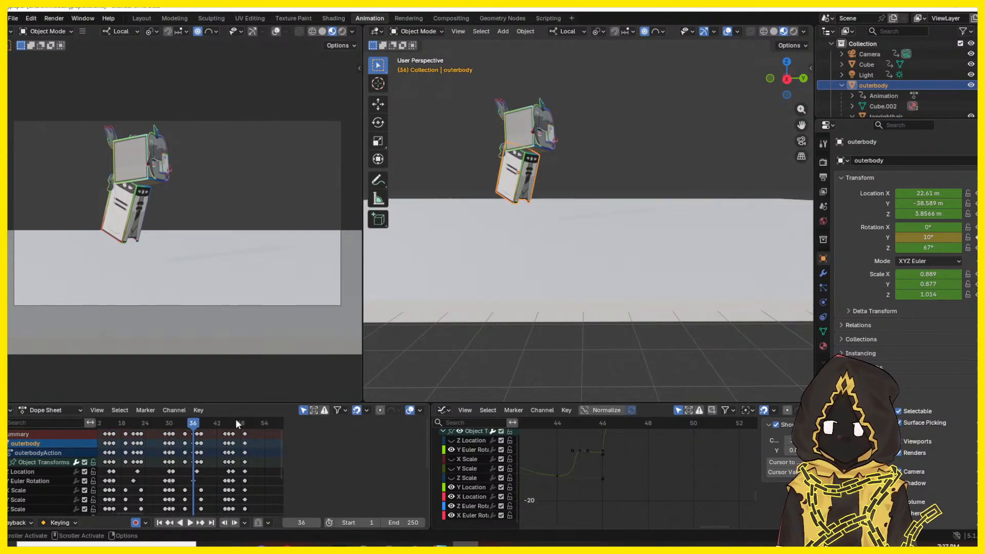
pyautogui.press('space')
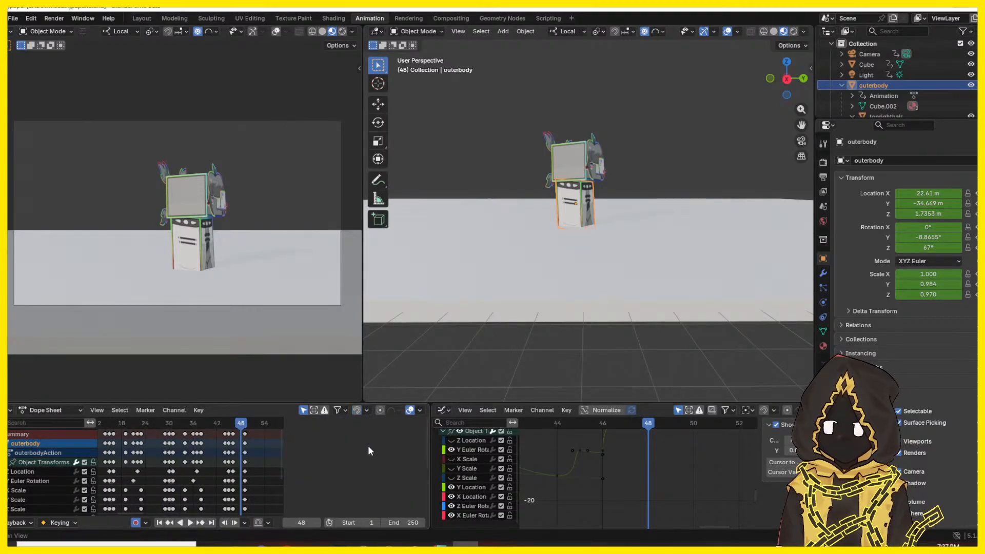
# - Hide the Dope Sheet's sidebar to widen its keyframe area
pyautogui.press('n')
pyautogui.moveTo(253, 455); pyautogui.dragTo(190, 456, button='middle')
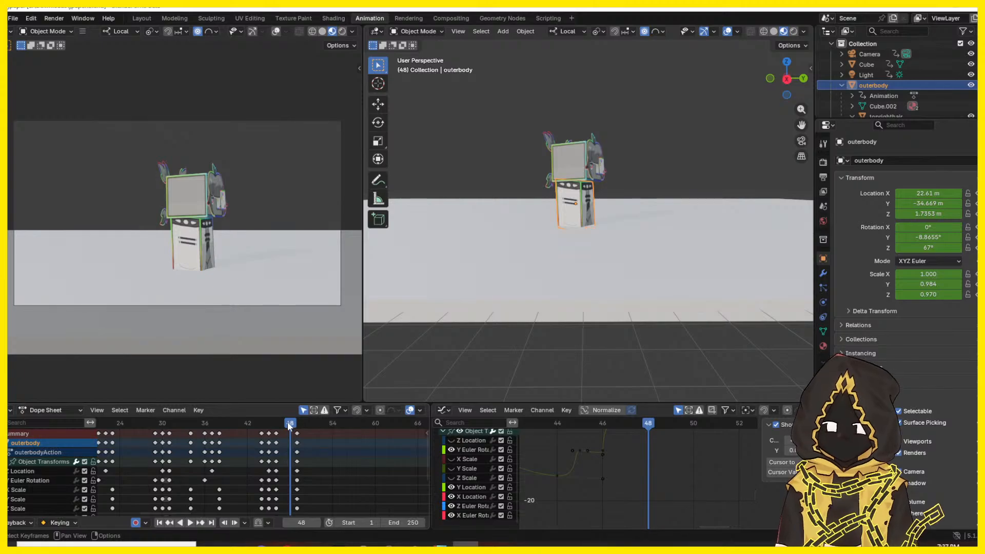
pyautogui.press('space')
pyautogui.press('n')
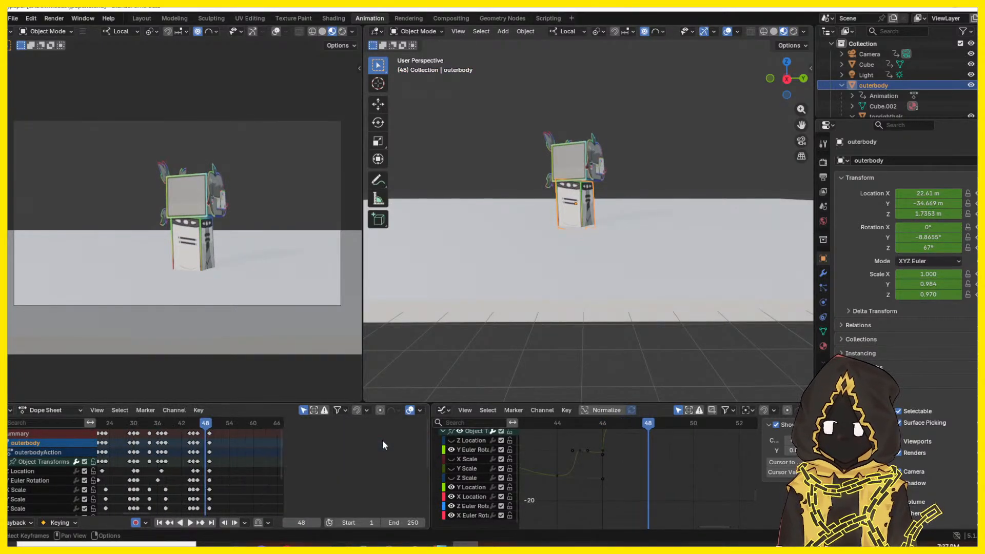
pyautogui.press('n')
pyautogui.press('n')
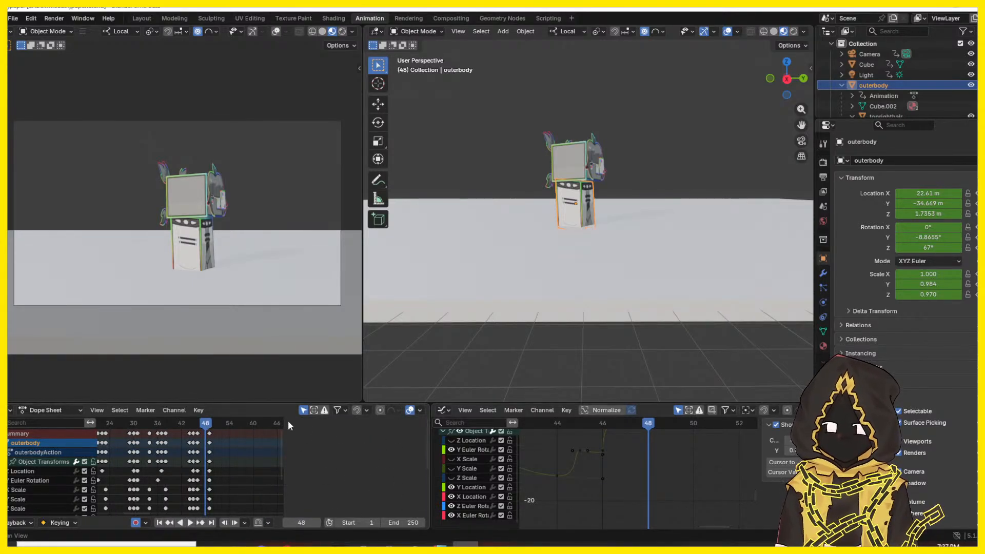
pyautogui.moveTo(284, 446); pyautogui.dragTo(430, 445)
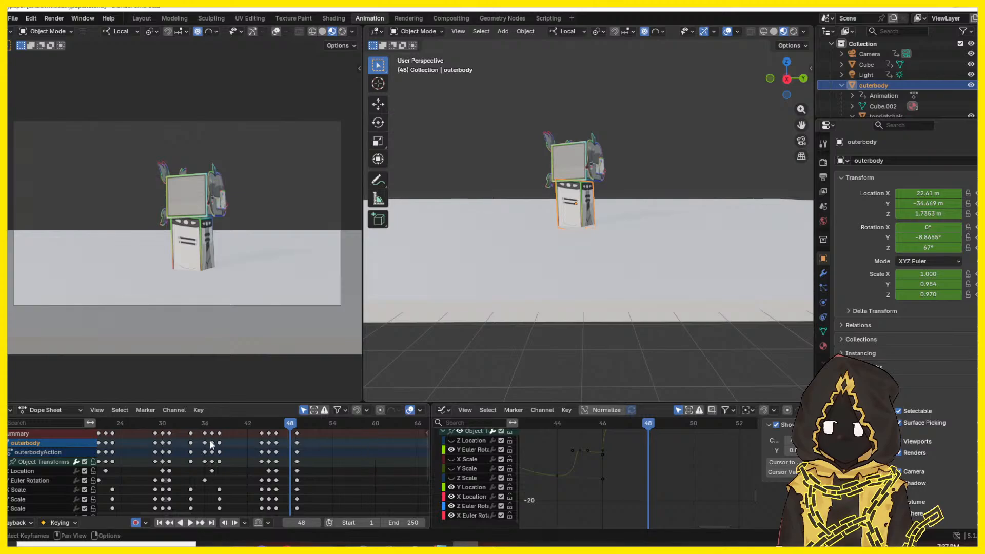
# - Replay the landing from around frame 43 to check the recovery
pyautogui.moveTo(200, 462); pyautogui.dragTo(186, 462, button='middle')
pyautogui.click(241, 425)
pyautogui.press('space')
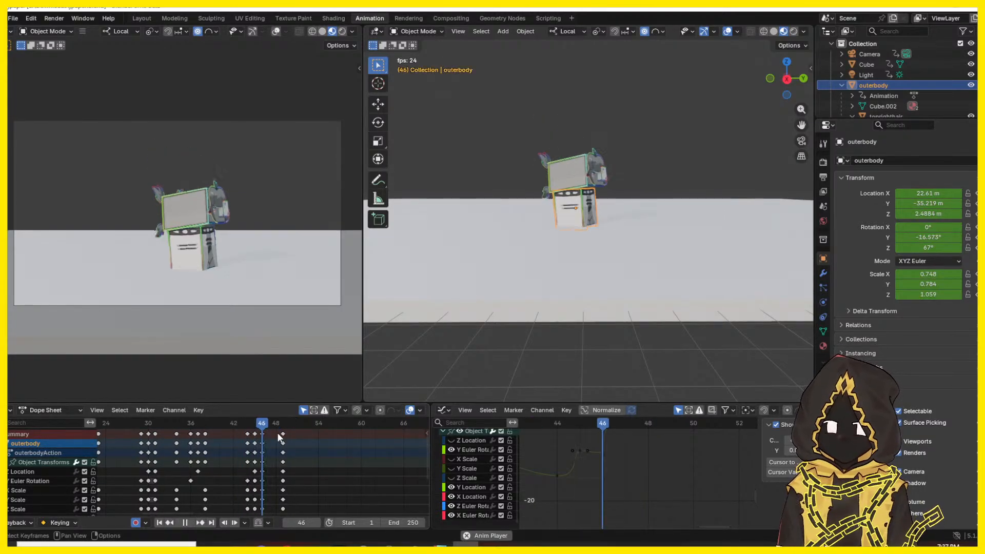
pyautogui.press('space')
# - Try moving the outer body's last keyframes to around frame 53 and back to just before frame 50
pyautogui.moveTo(258, 427); pyautogui.dragTo(276, 461)
pyautogui.press('g')
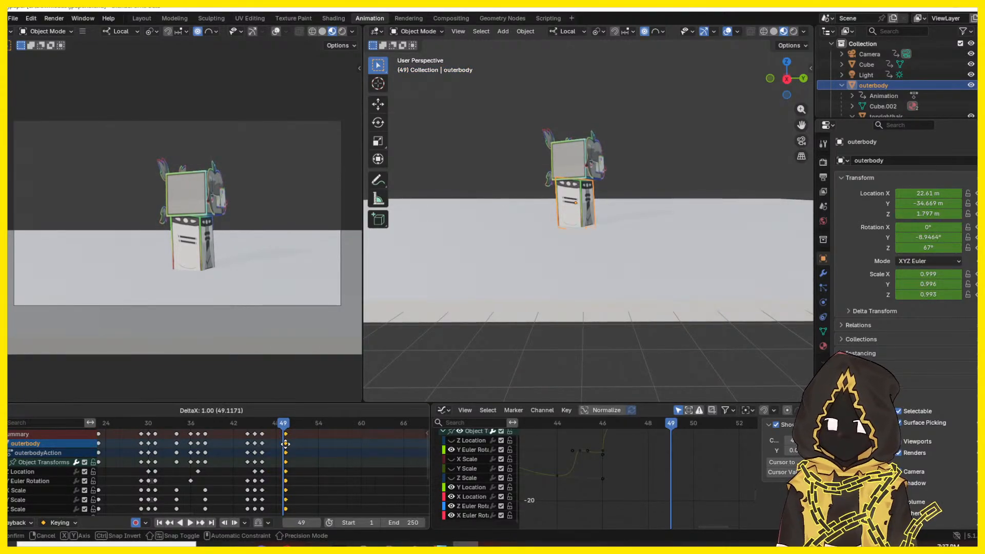
pyautogui.click(311, 444)
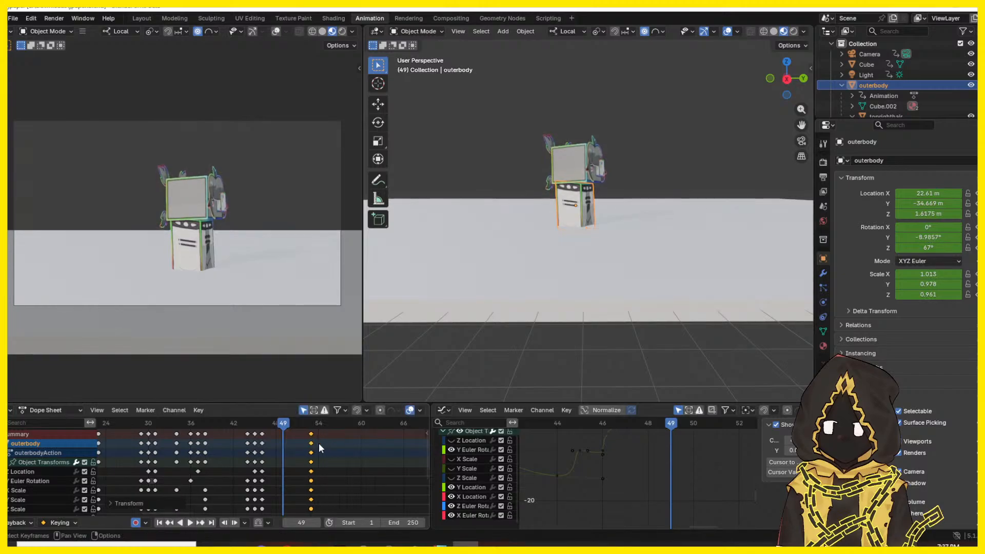
pyautogui.press('g')
pyautogui.click(288, 444)
# - Try to shift the last keyframes earlier, onto a whole frame near 48, and undo the misplaced move
pyautogui.scroll(10, 297, 444)
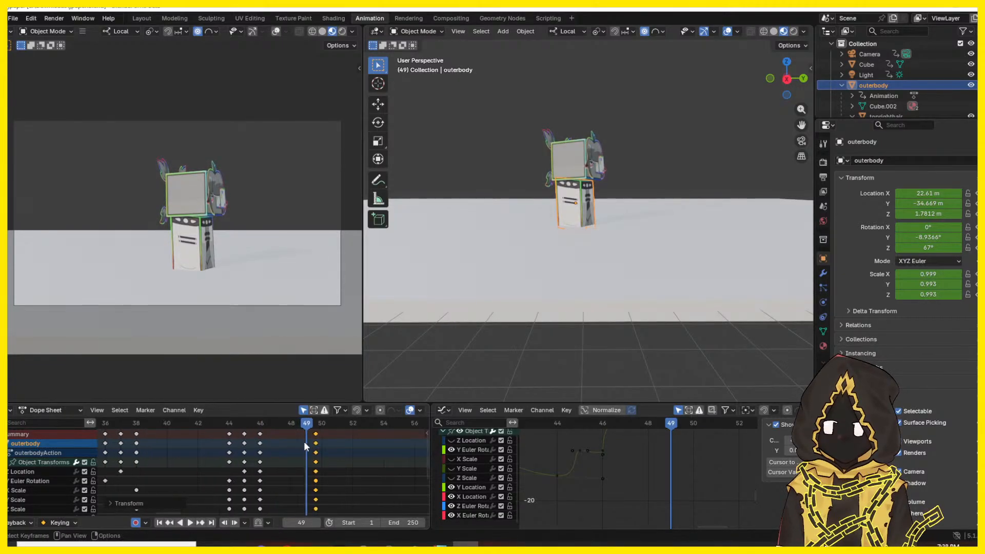
pyautogui.press('b')
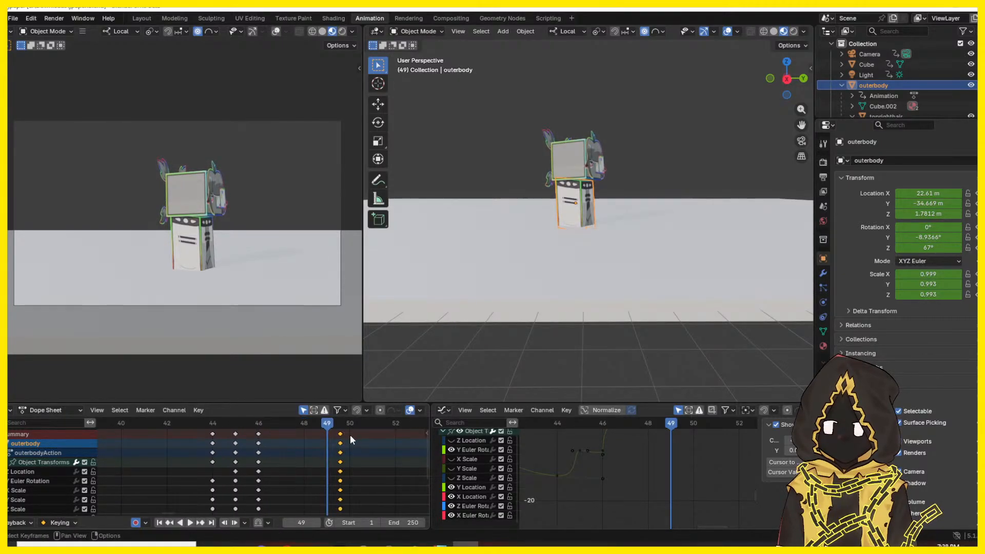
pyautogui.moveTo(350, 435); pyautogui.dragTo(337, 471)
pyautogui.moveTo(340, 461); pyautogui.dragTo(335, 461)
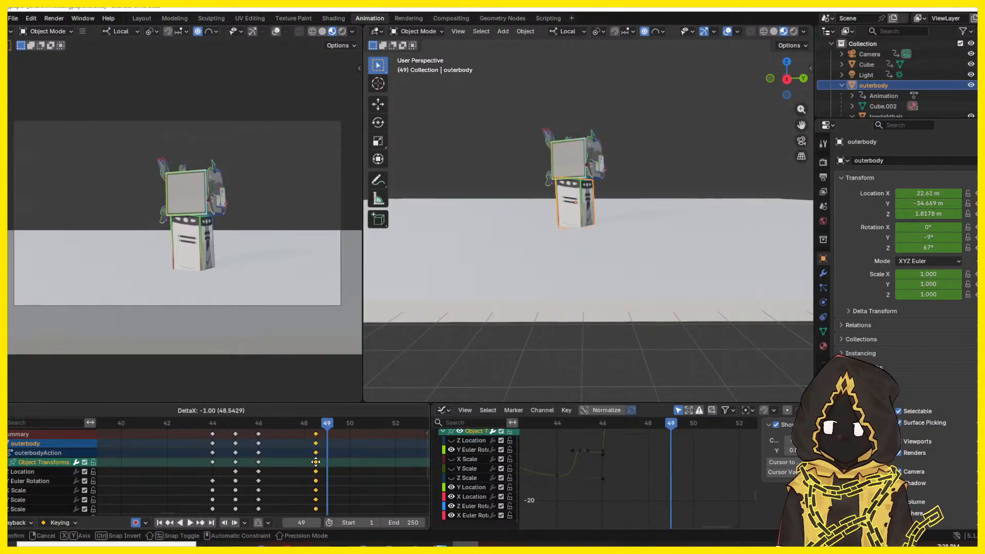
pyautogui.moveTo(321, 462); pyautogui.dragTo(377, 457)
pyautogui.hotkey('ctrl', 'z')
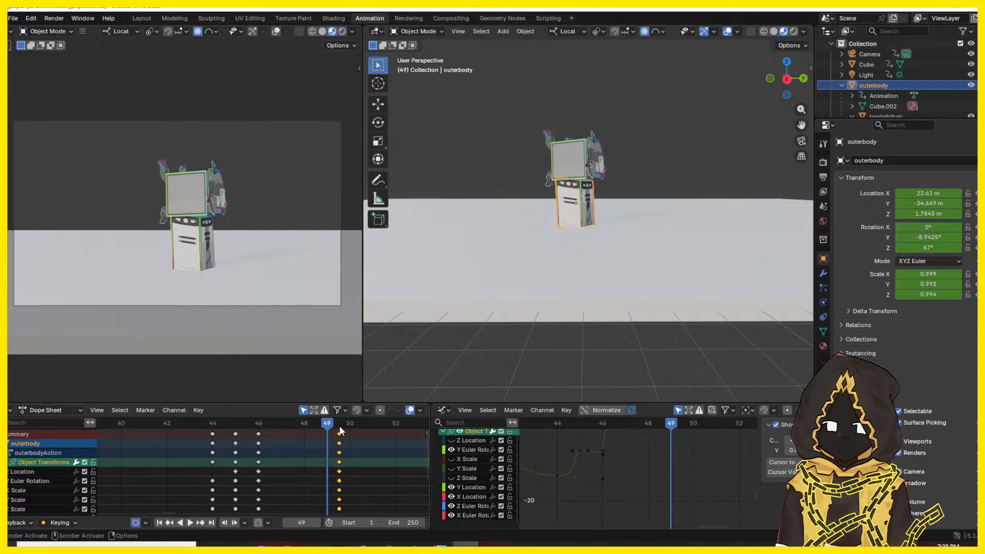
# - Paste the outer body's recovery keyframes at frame 48 and delete the original ones between frames 49 and 50
pyautogui.press('space')
pyautogui.moveTo(342, 424); pyautogui.dragTo(308, 426)
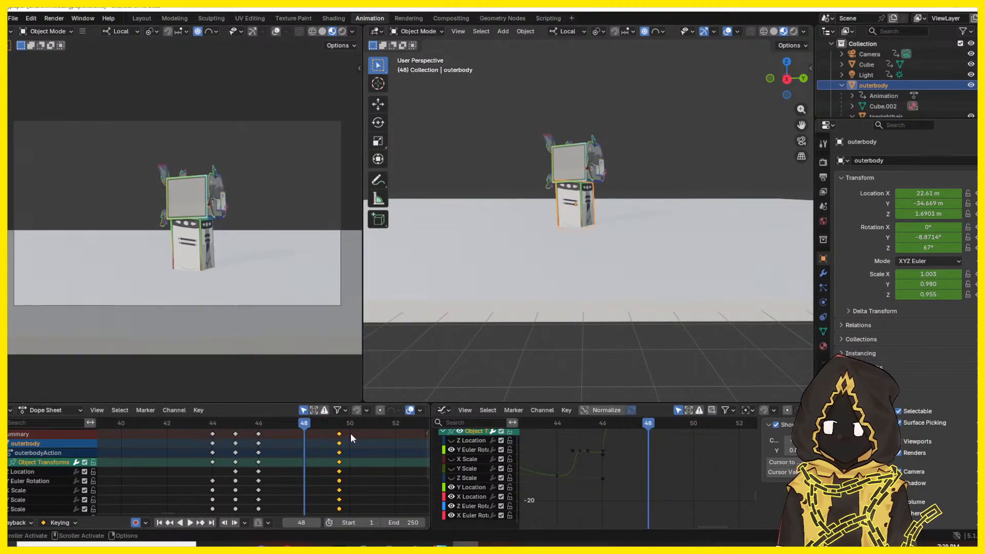
pyautogui.moveTo(350, 434); pyautogui.dragTo(332, 469)
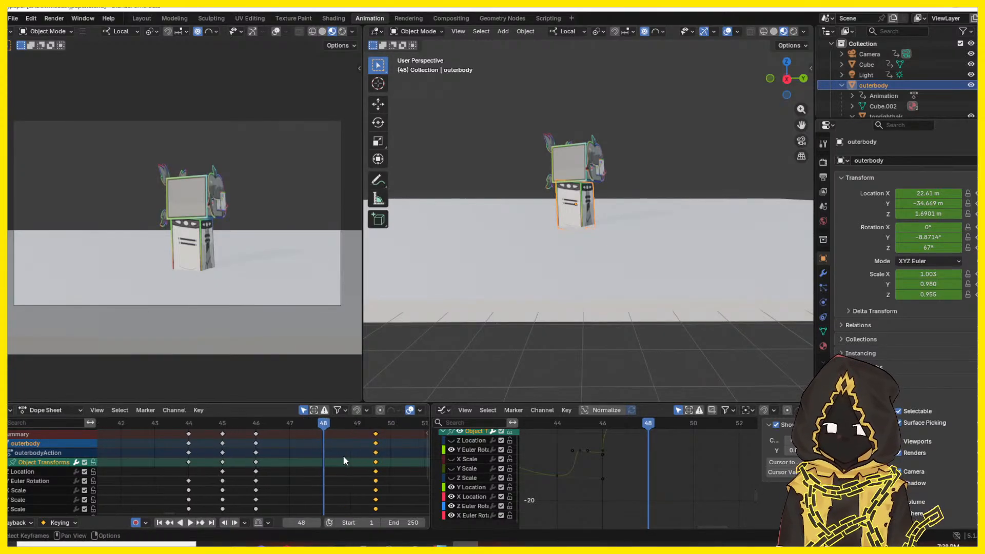
pyautogui.scroll(-3, 343, 455)
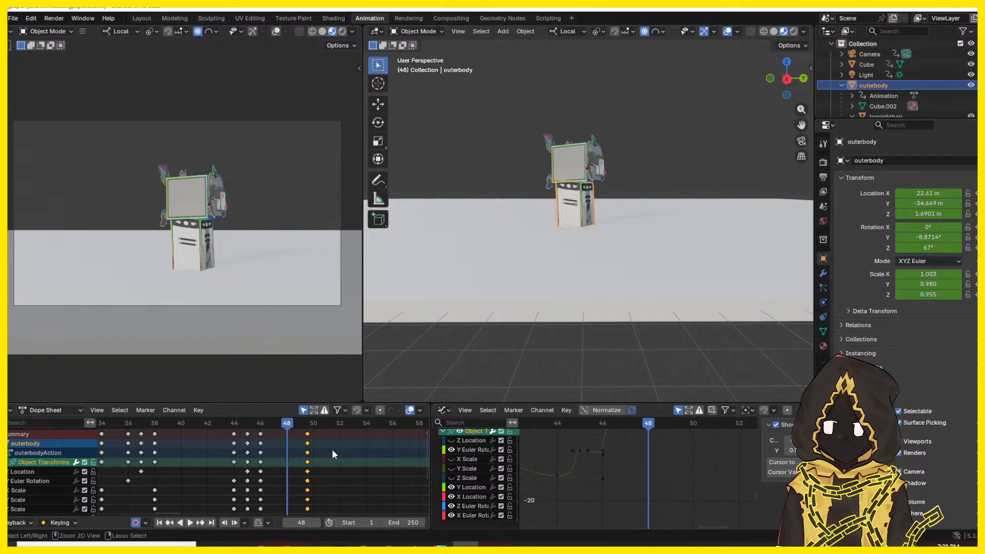
pyautogui.hotkey('ctrl', 'v')
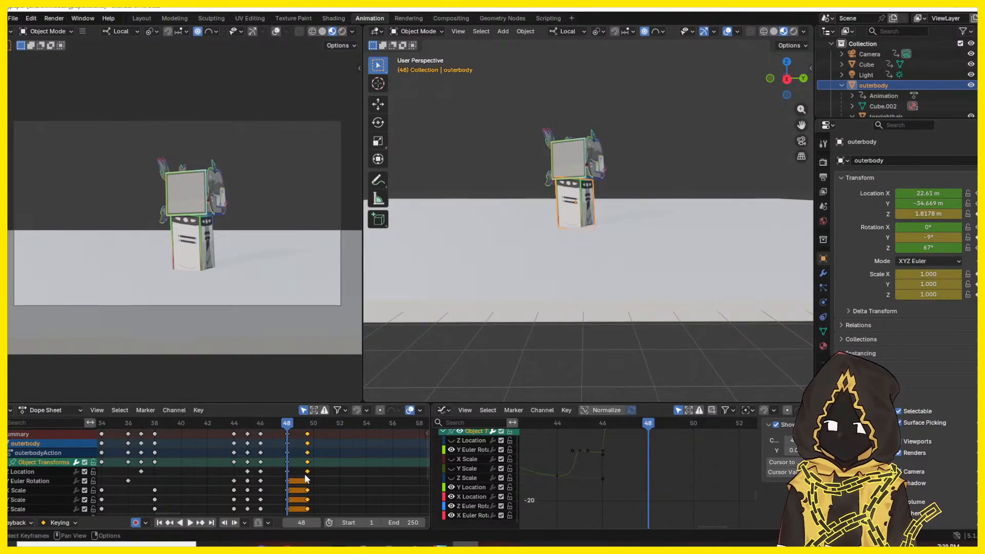
pyautogui.press('Delete')
# - Replay the last hop repeatedly from around frame 36 to check the retimed recovery
pyautogui.moveTo(287, 425); pyautogui.dragTo(138, 434)
pyautogui.press('space')
pyautogui.press('space')
pyautogui.press('space')
pyautogui.press('space')
pyautogui.press('space')
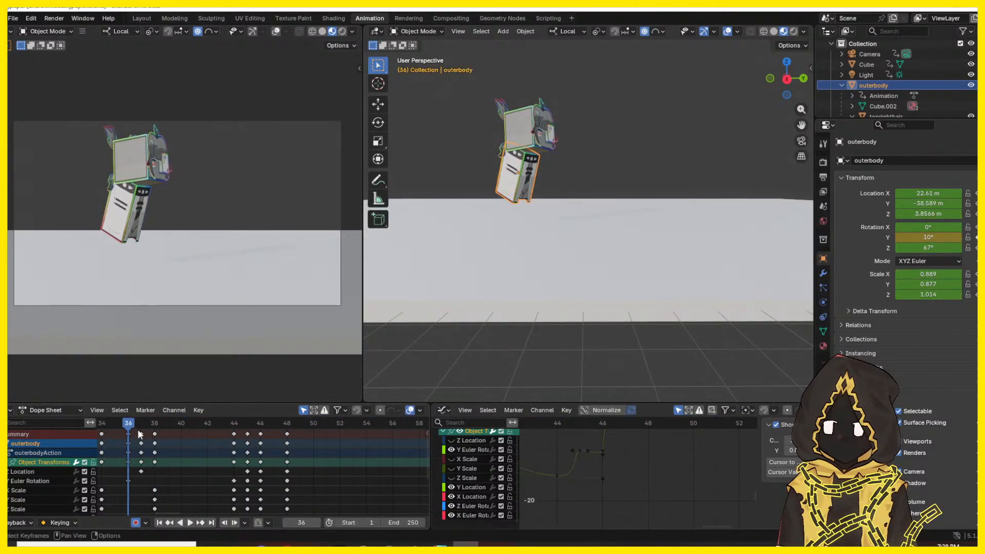
pyautogui.press('n')
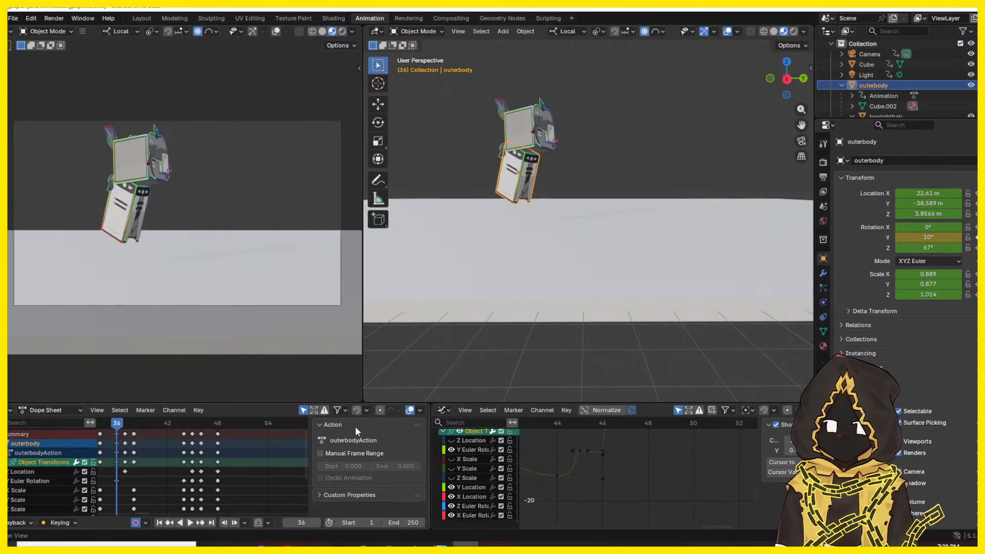
pyautogui.click(245, 479)
pyautogui.click(253, 465)
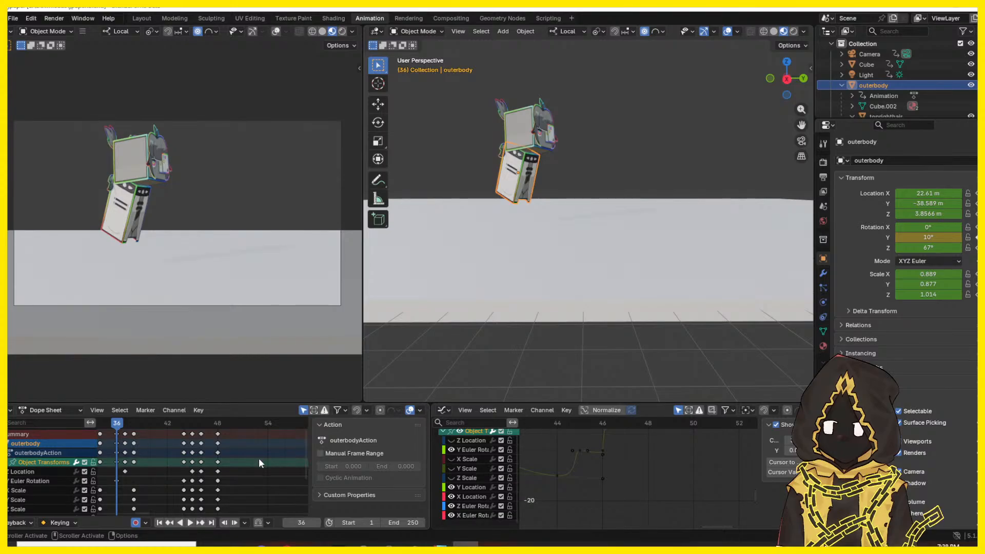
pyautogui.press('n')
# - Scrub through and replay the final hop and landing repeatedly to examine the timing of the recovery up to frame 48
pyautogui.moveTo(249, 422); pyautogui.dragTo(195, 429)
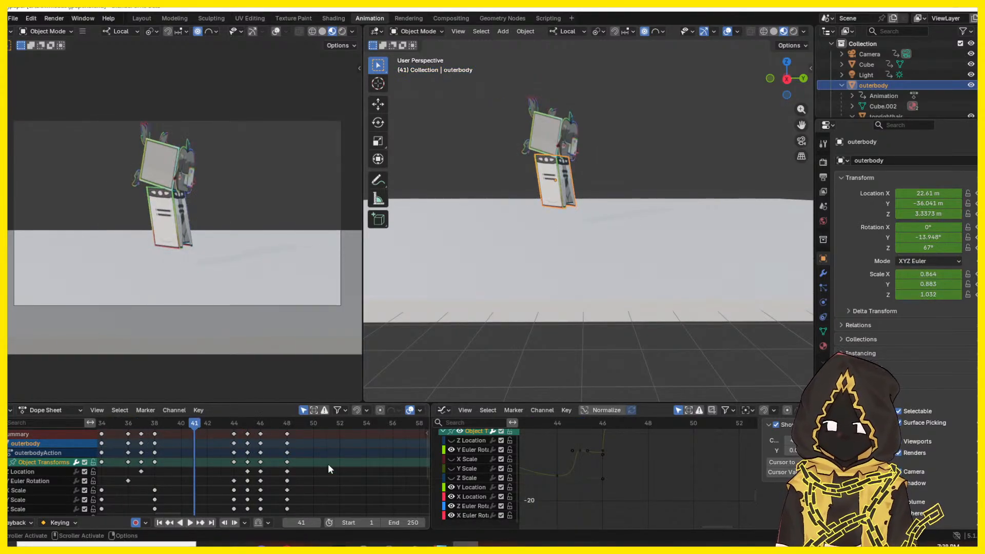
pyautogui.press('space')
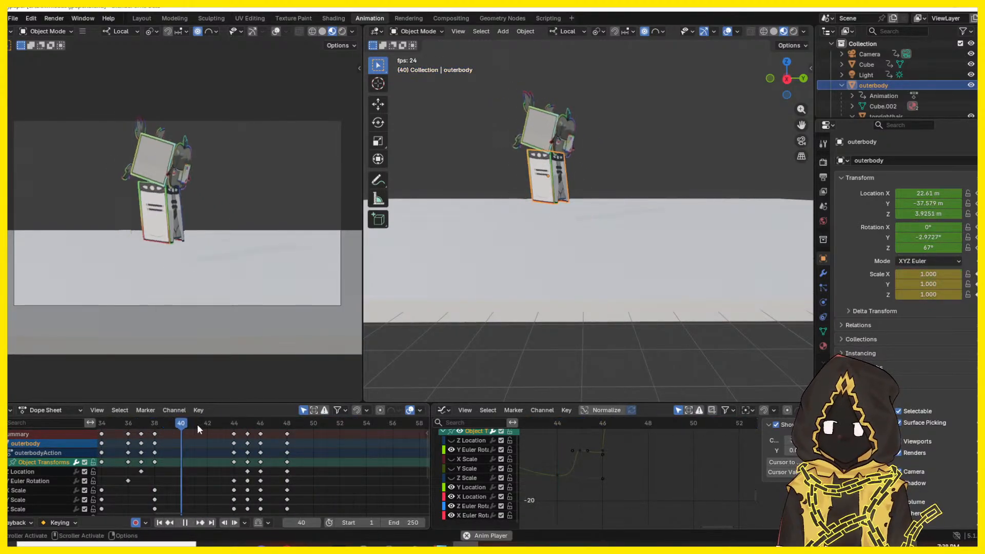
pyautogui.moveTo(240, 421); pyautogui.dragTo(134, 429)
pyautogui.moveTo(224, 429); pyautogui.dragTo(424, 426)
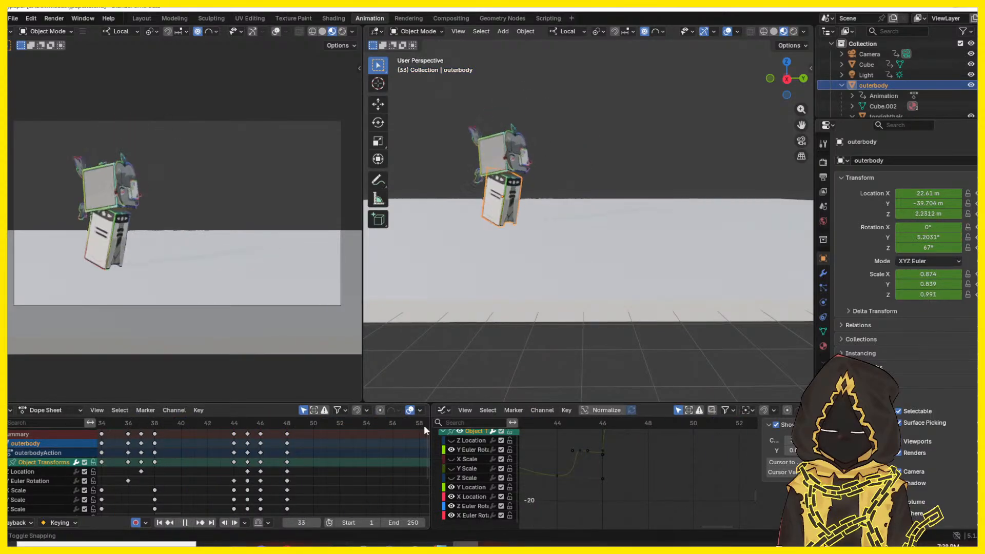
pyautogui.press('space')
pyautogui.moveTo(287, 426); pyautogui.dragTo(111, 431)
pyautogui.press('space')
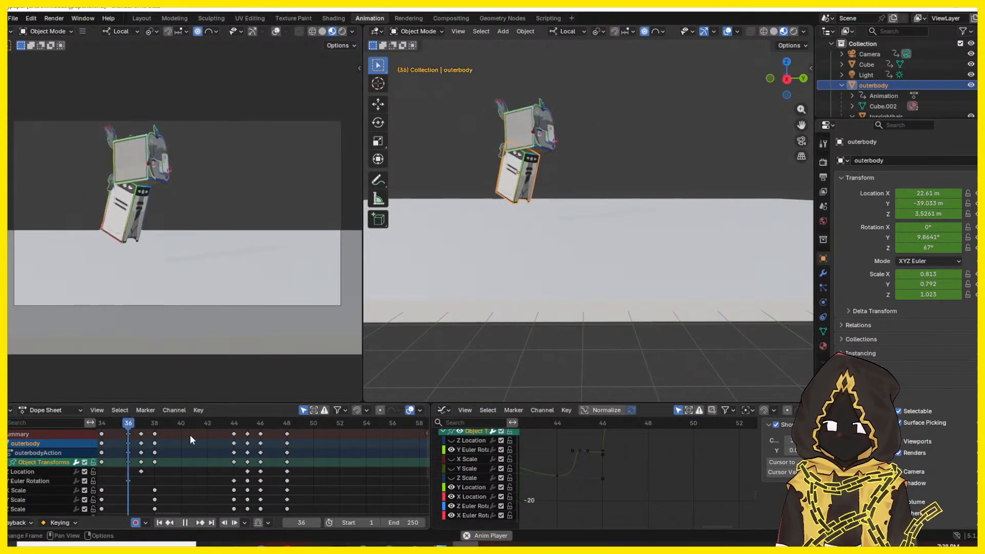
pyautogui.press('space')
pyautogui.moveTo(213, 423); pyautogui.dragTo(139, 424)
pyautogui.press('space')
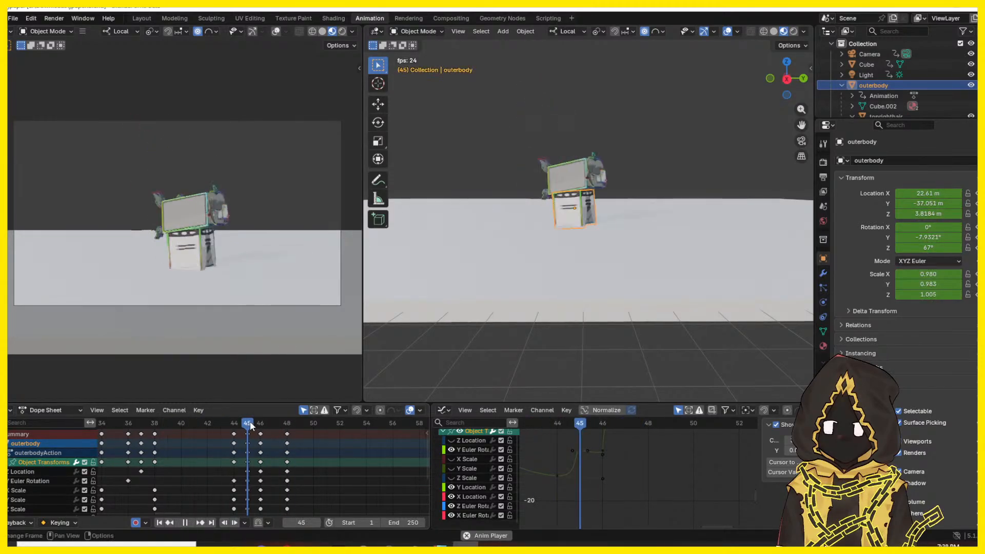
pyautogui.press('space')
pyautogui.moveTo(251, 424); pyautogui.dragTo(69, 426)
pyautogui.press('space')
pyautogui.press('space')
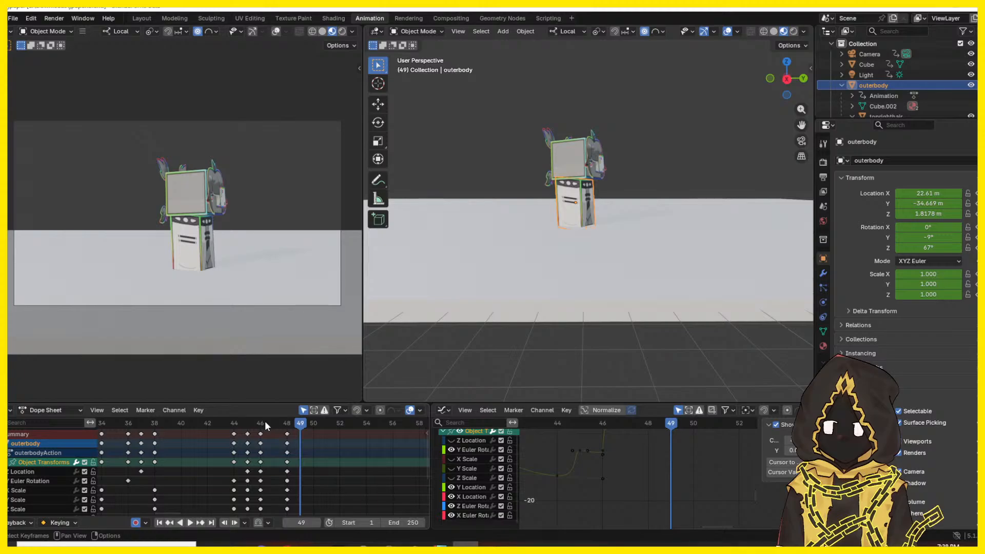
pyautogui.moveTo(265, 421); pyautogui.dragTo(181, 434)
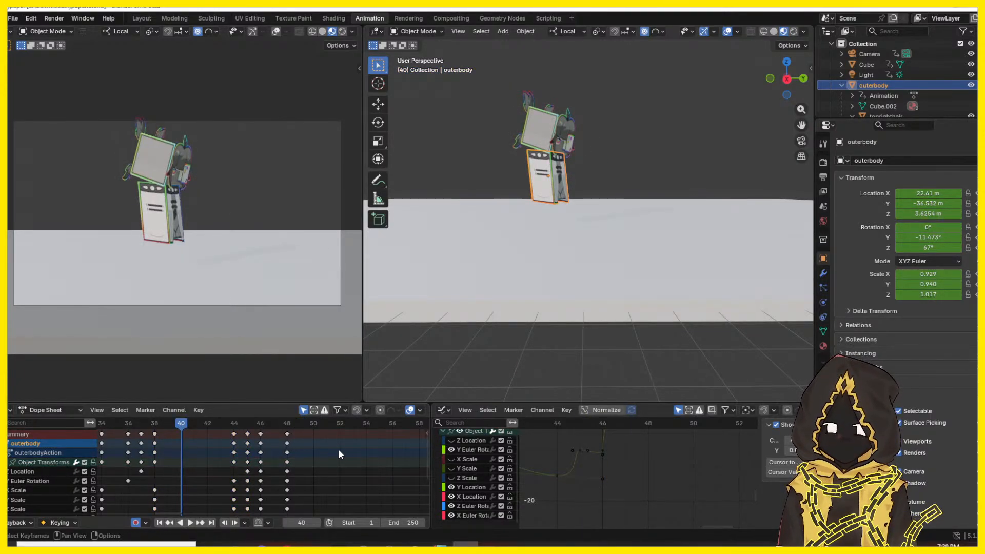
pyautogui.press('space')
pyautogui.press('space')
pyautogui.press('space')
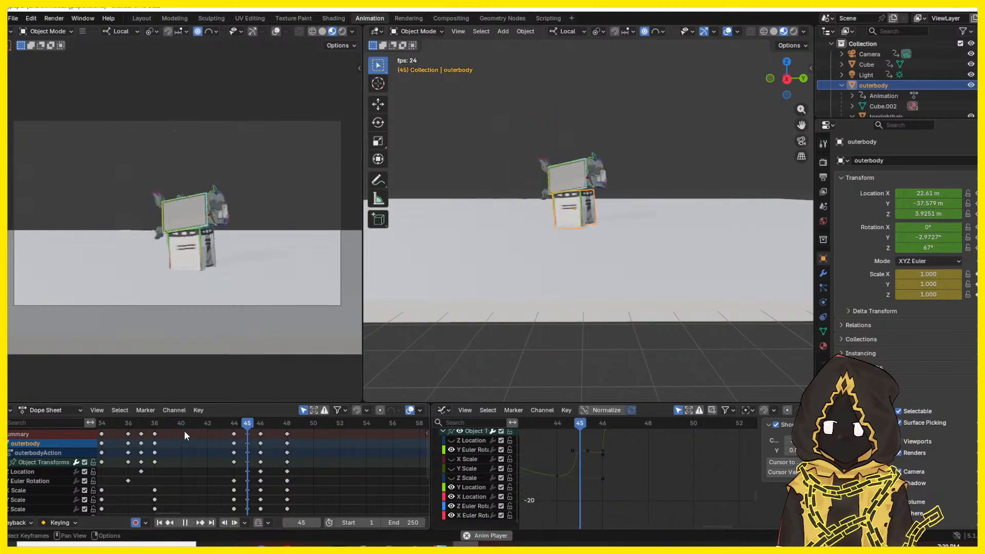
pyautogui.press('space')
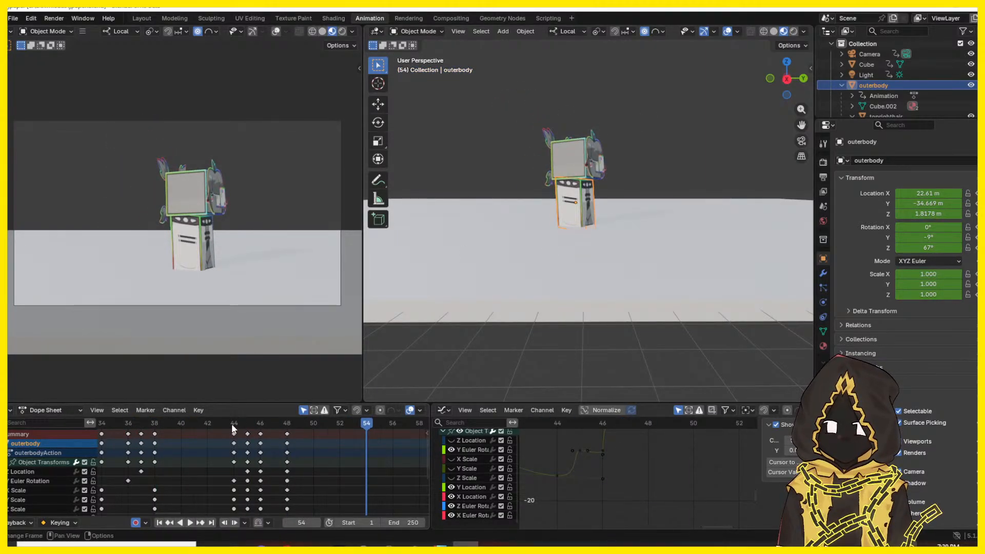
pyautogui.moveTo(232, 423); pyautogui.dragTo(392, 440)
pyautogui.press('space')
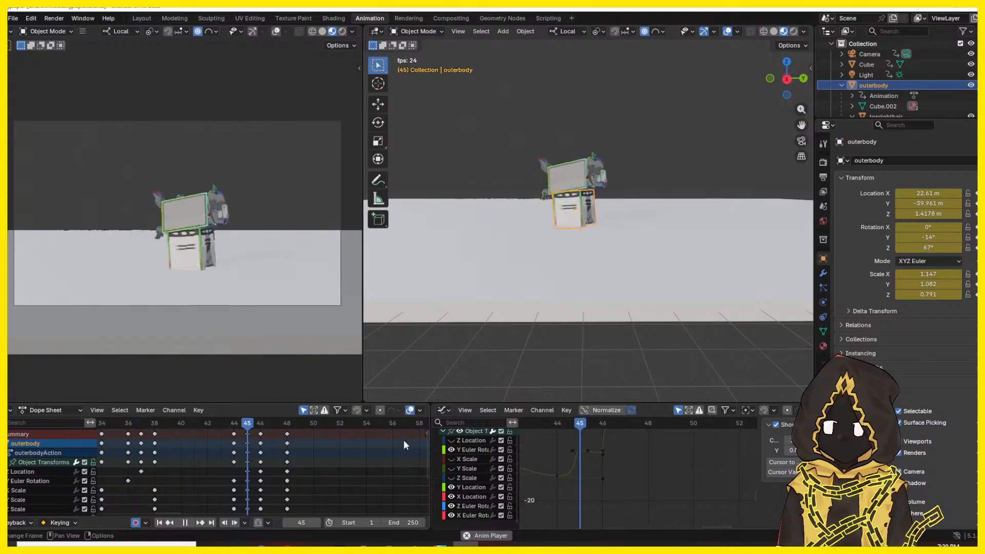
pyautogui.press('space')
pyautogui.moveTo(268, 422); pyautogui.dragTo(141, 432)
pyautogui.press('space')
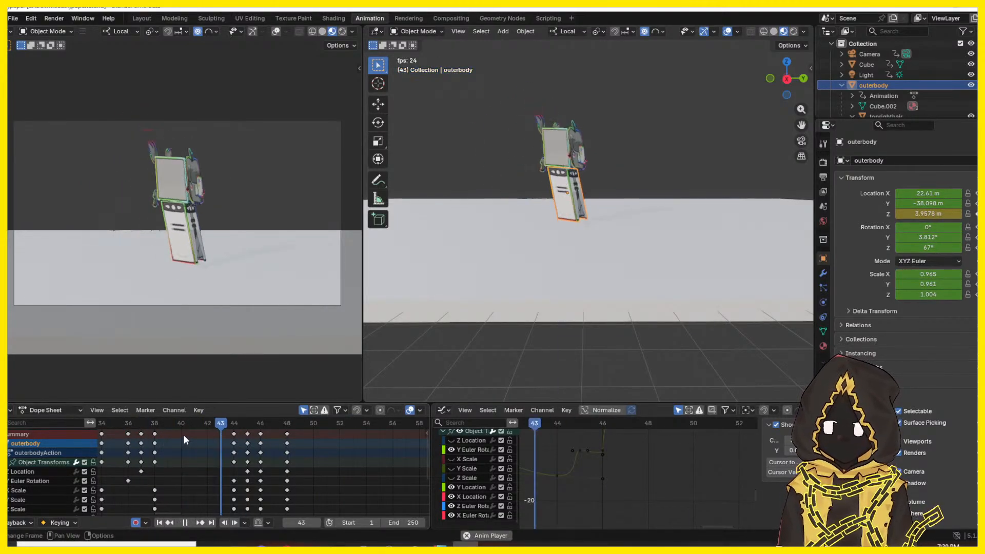
pyautogui.press('space')
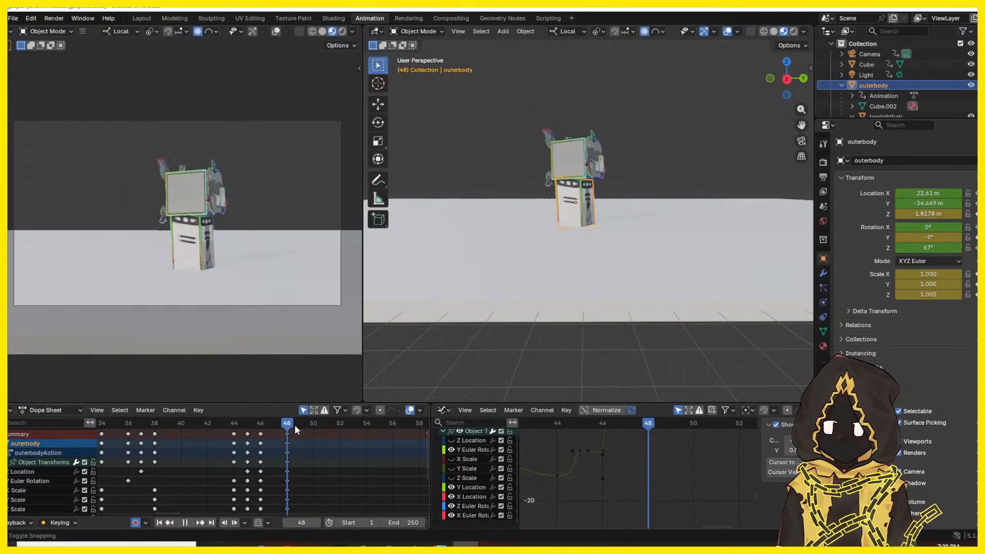
pyautogui.moveTo(295, 425); pyautogui.dragTo(127, 439)
pyautogui.press('space')
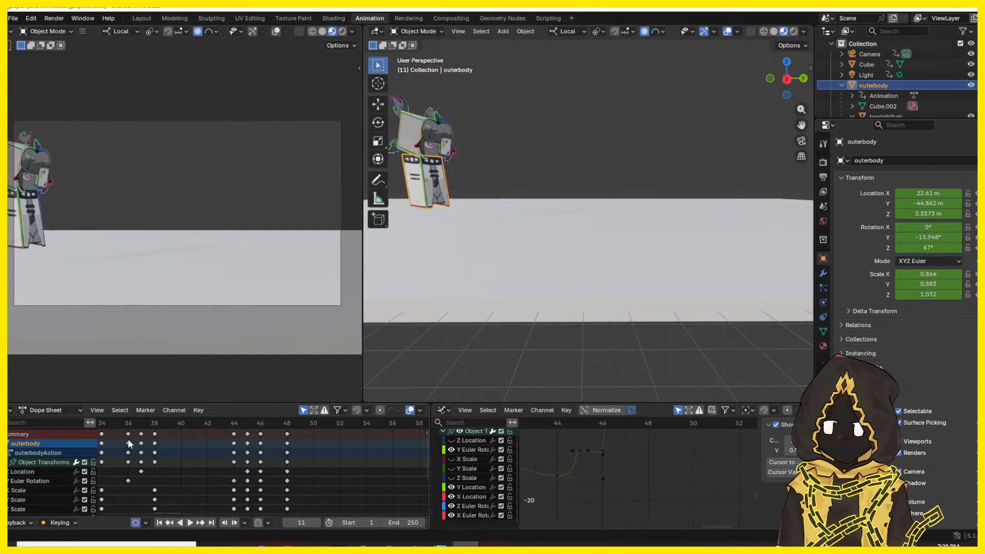
pyautogui.press('space')
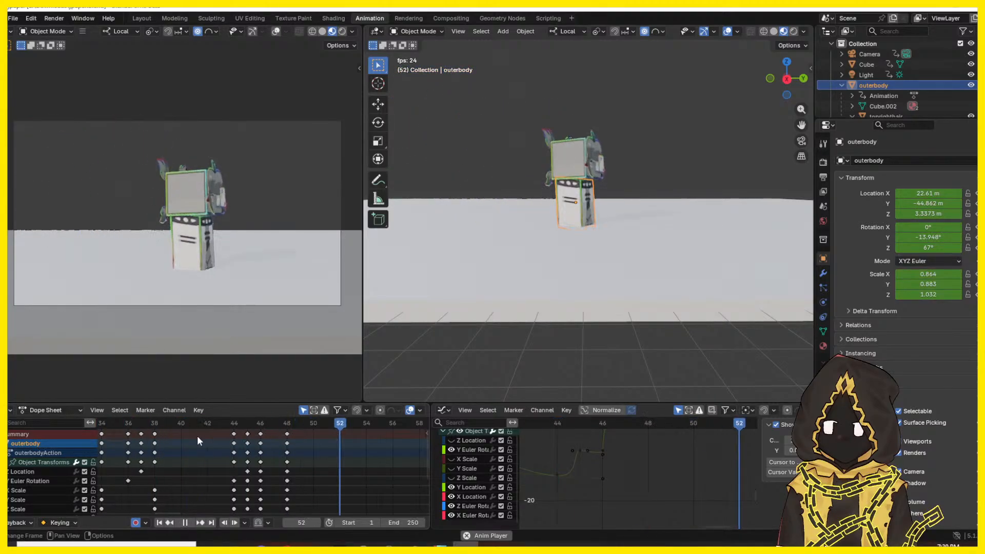
# - Select the head object toprighthair and key its X rotation at 98° on frame 48
pyautogui.moveTo(218, 425); pyautogui.dragTo(289, 430)
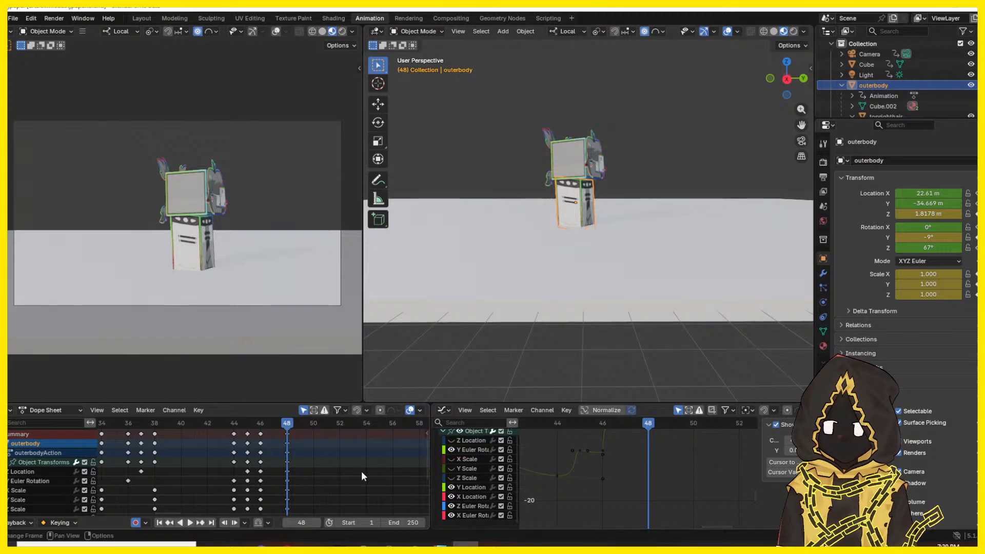
pyautogui.moveTo(361, 472); pyautogui.dragTo(375, 488, button='middle')
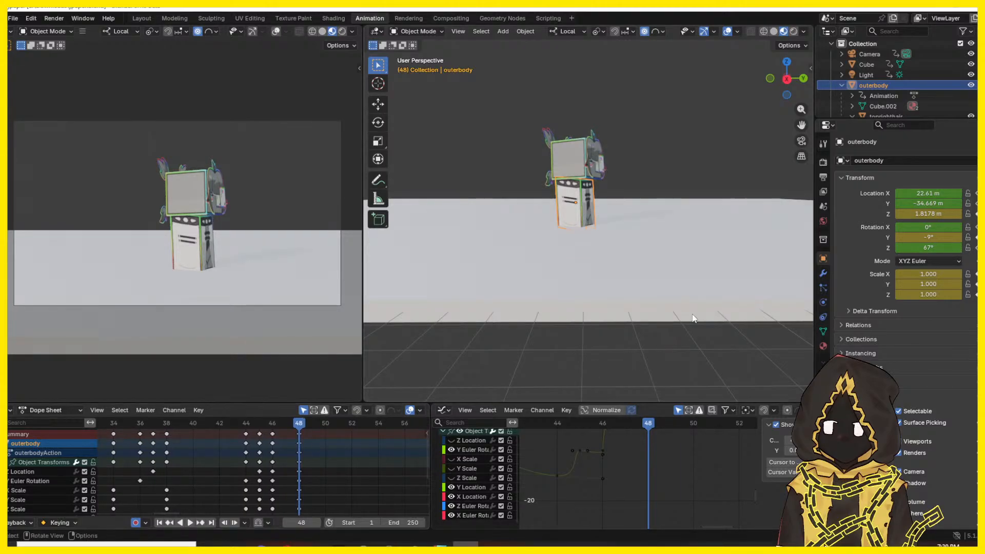
pyautogui.click(583, 165)
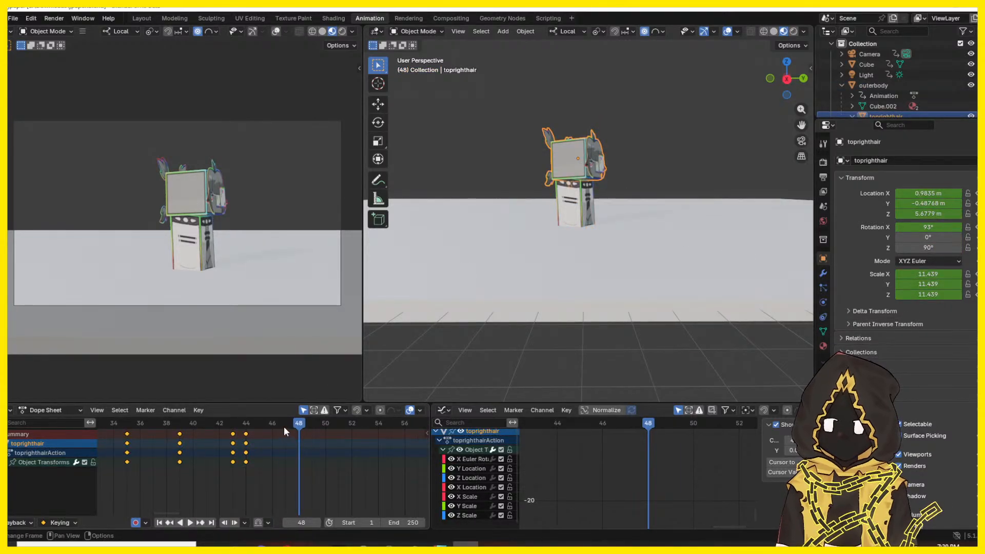
pyautogui.moveTo(284, 426)
pyautogui.mouseDown()
pyautogui.moveTo(199, 427)
pyautogui.moveTo(326, 429)
pyautogui.moveTo(246, 428)
pyautogui.moveTo(300, 430)
pyautogui.mouseUp()
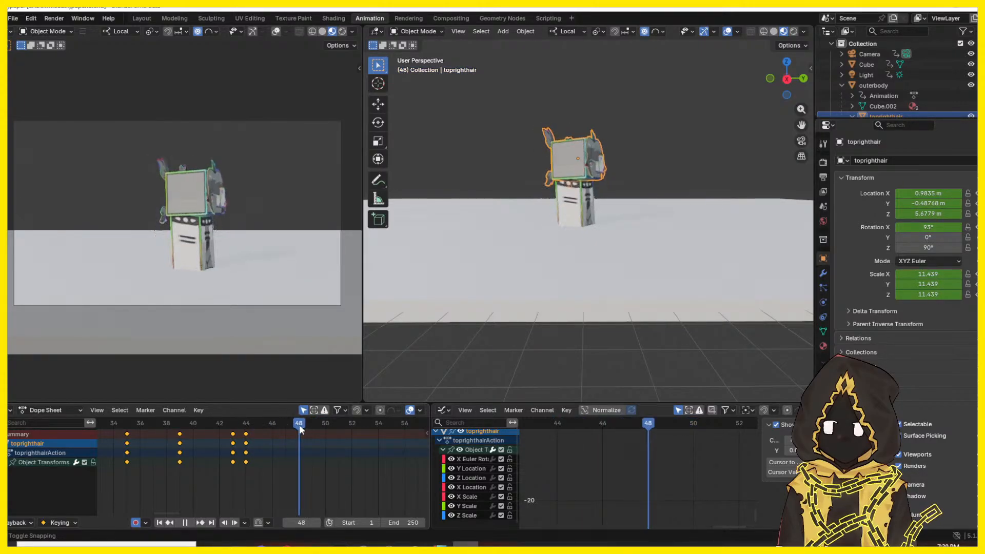
pyautogui.moveTo(929, 227)
pyautogui.mouseDown()
pyautogui.moveTo(950, 226)
pyautogui.moveTo(940, 227)
pyautogui.mouseUp()
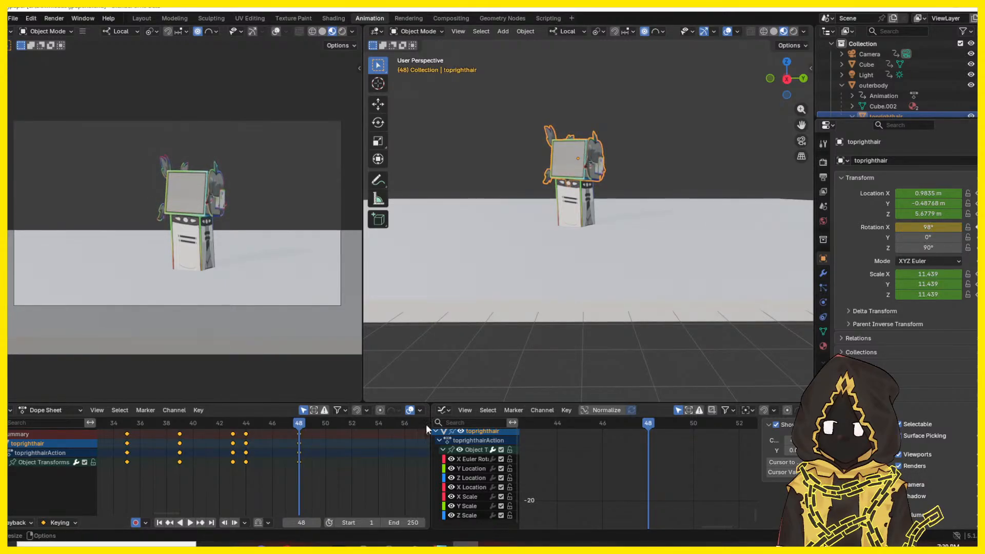
# - Play back the last hop from around frame 36 to check the head's tilt at frame 48
pyautogui.moveTo(272, 423); pyautogui.dragTo(201, 427)
pyautogui.press('space')
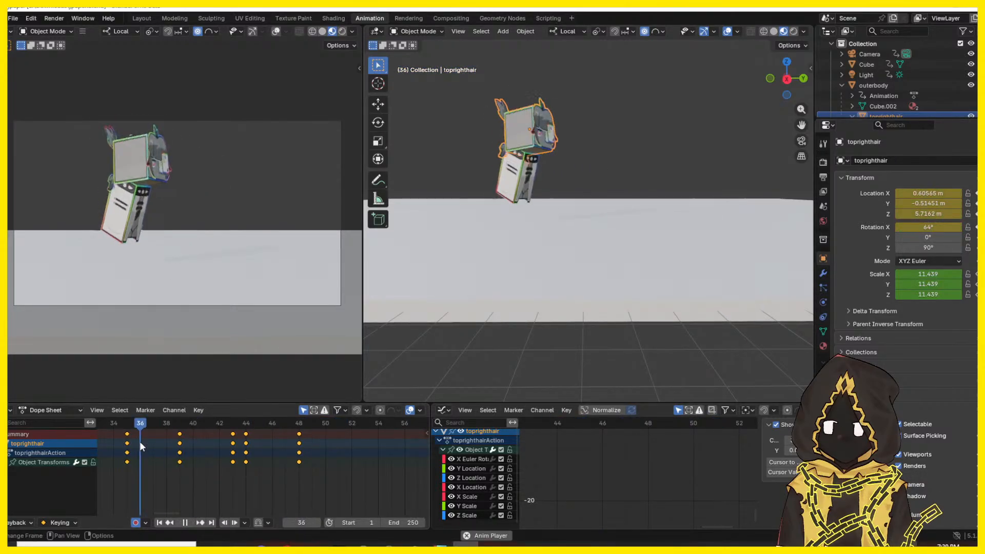
pyautogui.press('space')
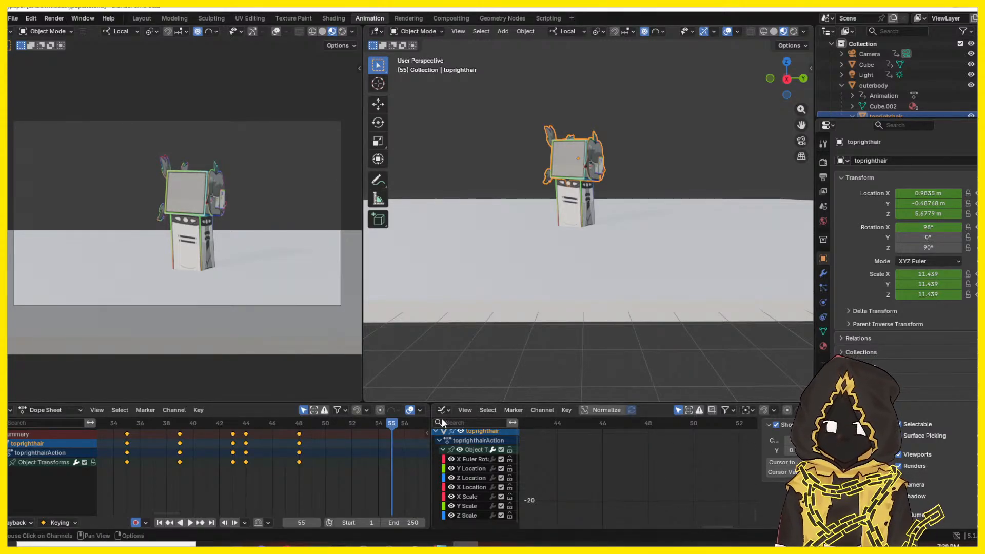
pyautogui.click(260, 423)
pyautogui.press('space')
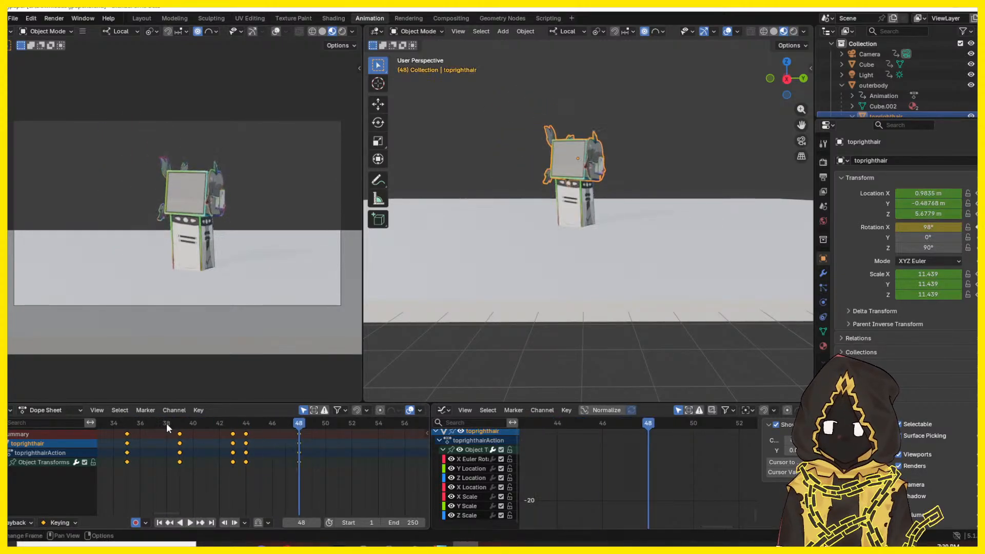
# - Key the head's X rotation at 96° on frame 50
pyautogui.moveTo(162, 420); pyautogui.dragTo(293, 424)
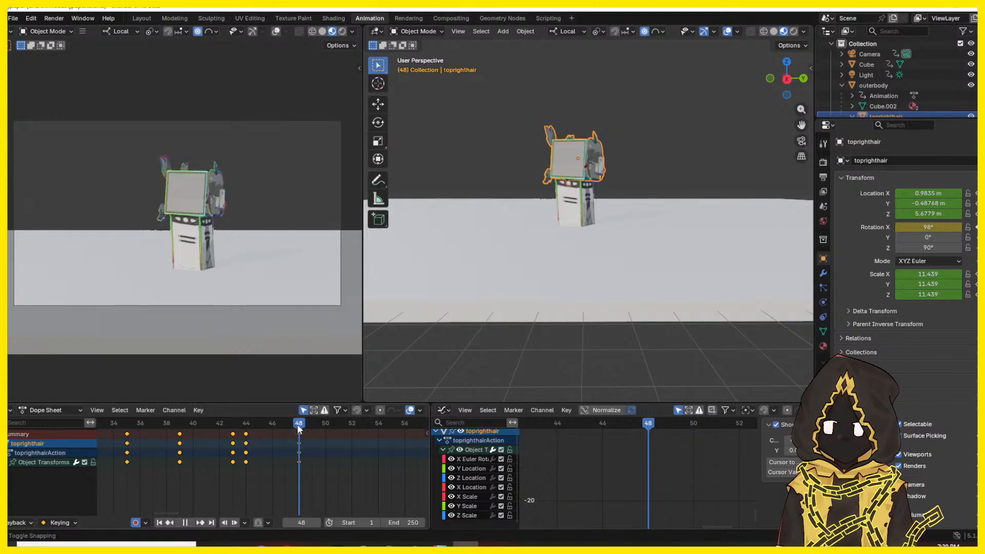
pyautogui.click(321, 424)
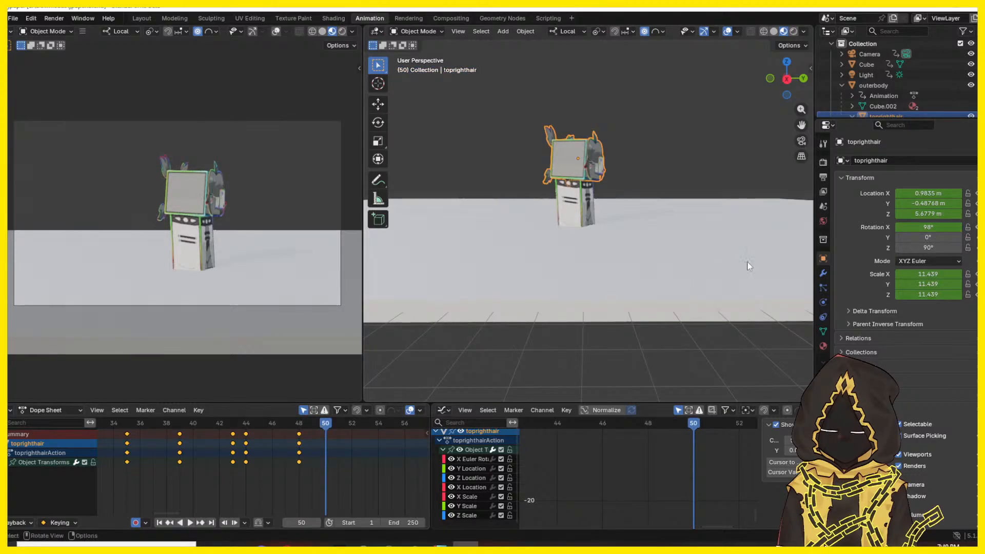
pyautogui.moveTo(928, 227)
pyautogui.mouseDown()
pyautogui.moveTo(944, 227)
pyautogui.moveTo(926, 226)
pyautogui.mouseUp()
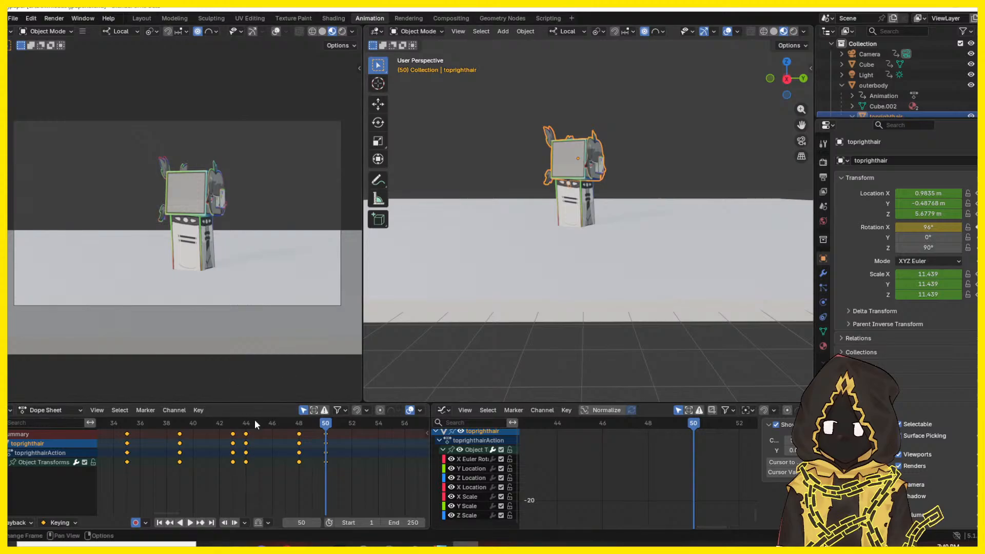
# - Replay the landing several times from different starting frames to check how the head settles through frame 50
pyautogui.press('space')
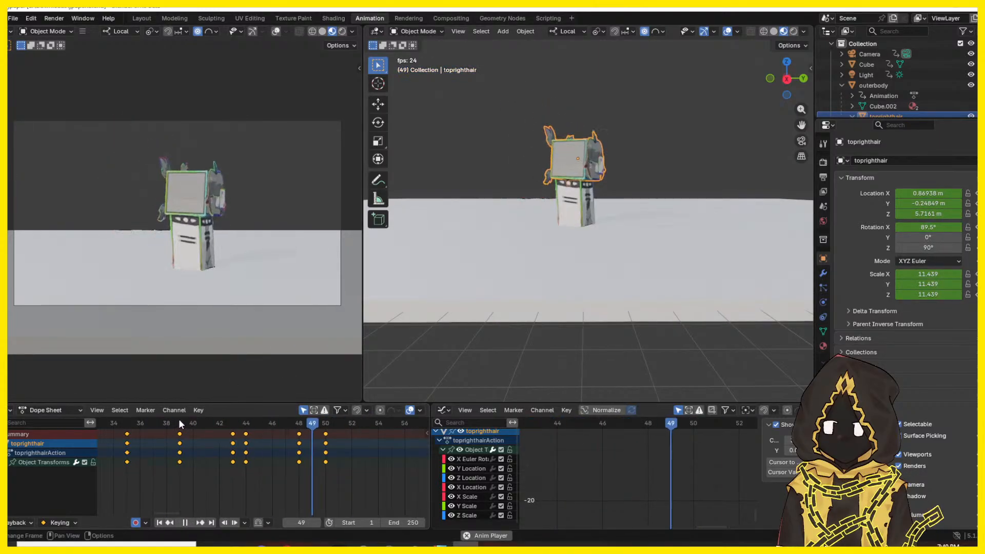
pyautogui.click(114, 422)
pyautogui.moveTo(206, 423); pyautogui.dragTo(115, 424)
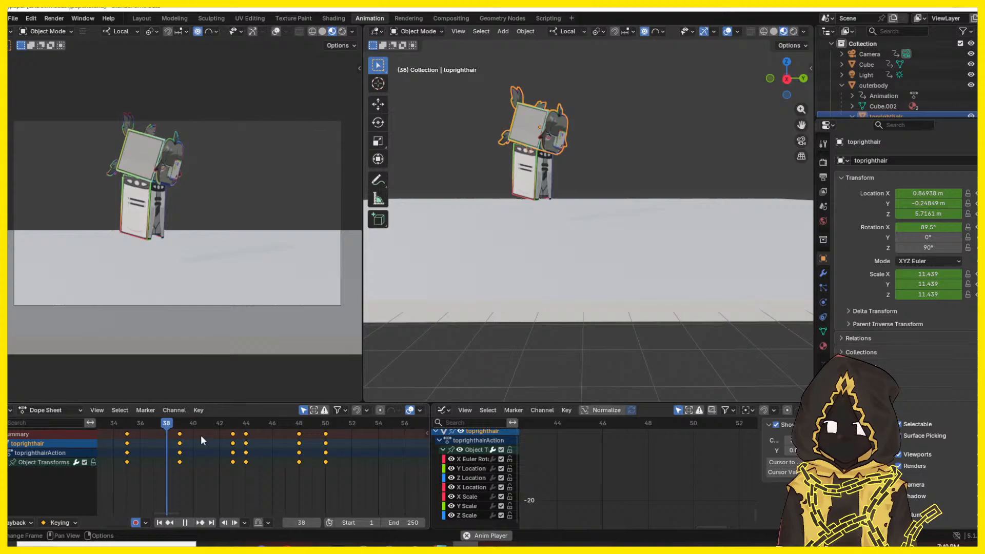
pyautogui.click(275, 421)
pyautogui.moveTo(275, 420); pyautogui.dragTo(210, 422)
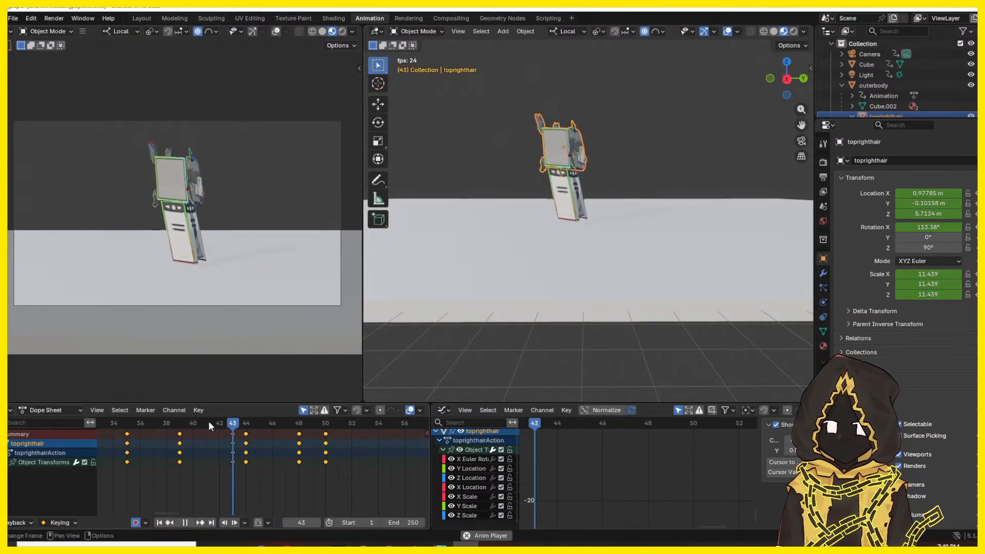
pyautogui.press('space')
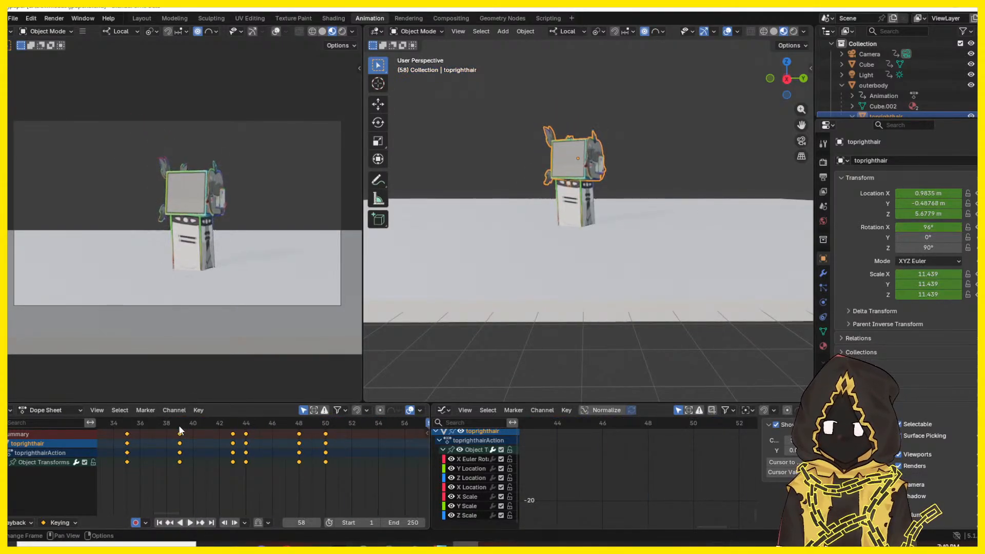
pyautogui.click(180, 427)
pyautogui.press('space')
pyautogui.press('space')
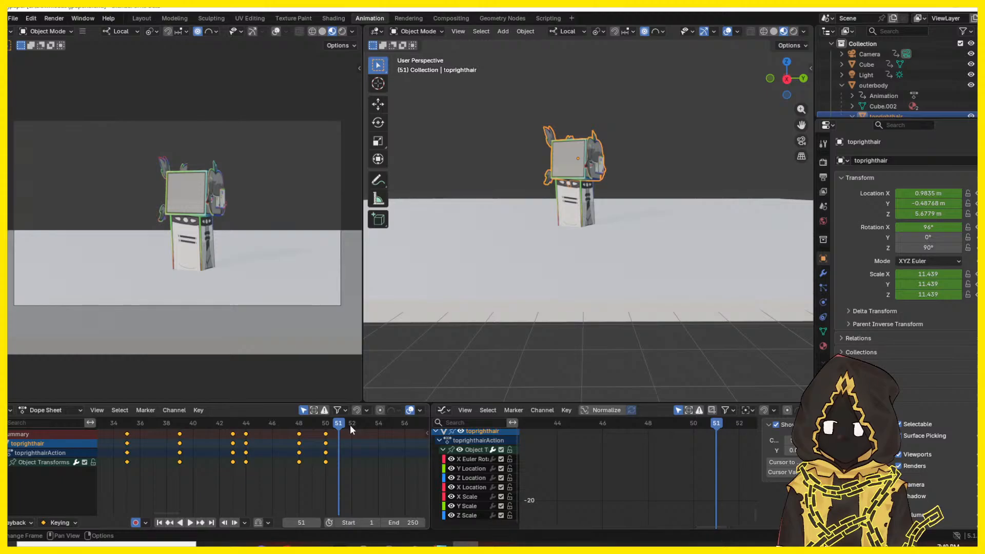
# - Key the head's location, rotation and scale at frame 53, holding its 96° X rotation from frame 50
pyautogui.click(352, 426)
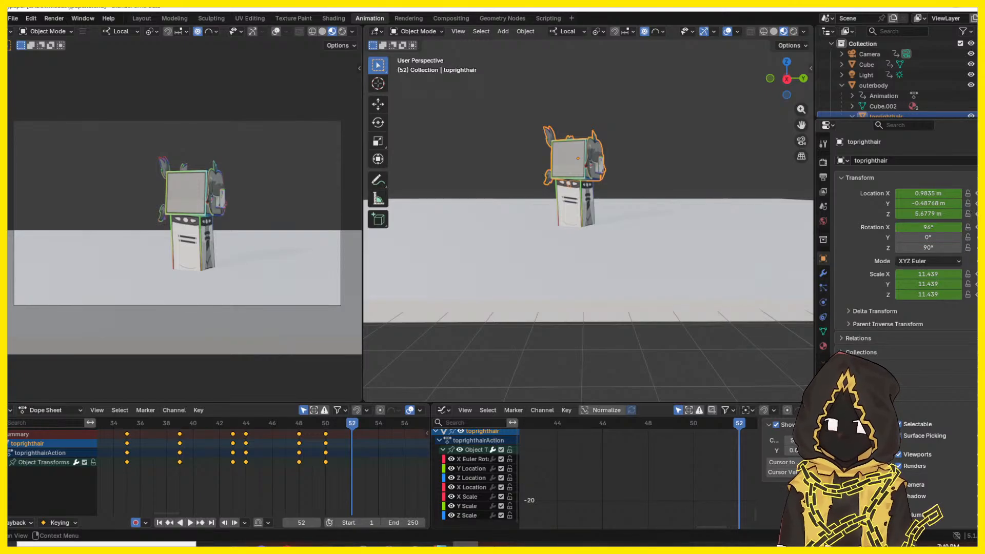
pyautogui.press('Left')
pyautogui.press('Left')
pyautogui.press('Right')
pyautogui.press('Right')
pyautogui.press('Right')
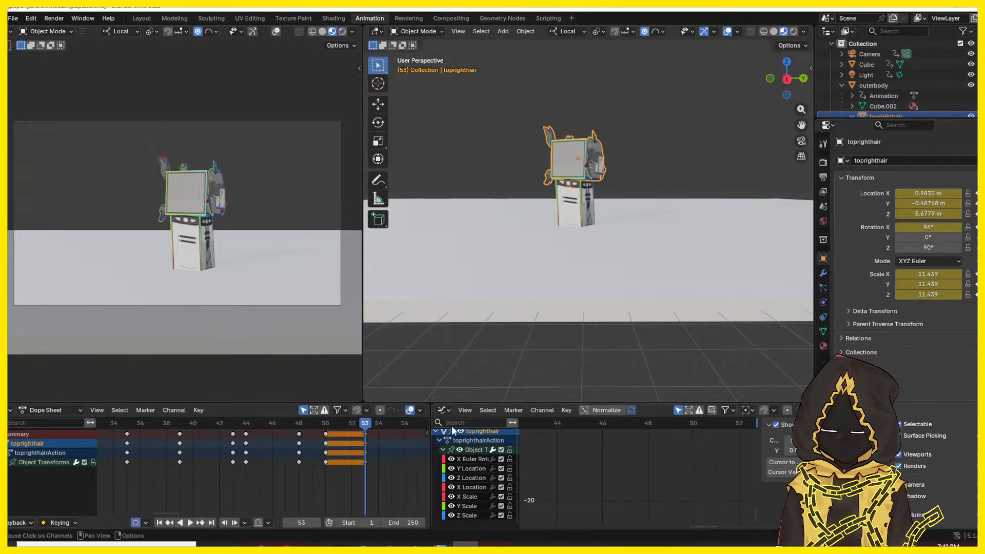
# - Move frame by frame back from frame 53 and forward again to frame 51 to examine the head's settling motion
pyautogui.press('Left')
pyautogui.press('Left')
pyautogui.press('Left')
pyautogui.press('Left')
pyautogui.press('Left')
pyautogui.press('Left')
pyautogui.press('Right')
pyautogui.press('Right')
pyautogui.press('Right')
pyautogui.press('Right')
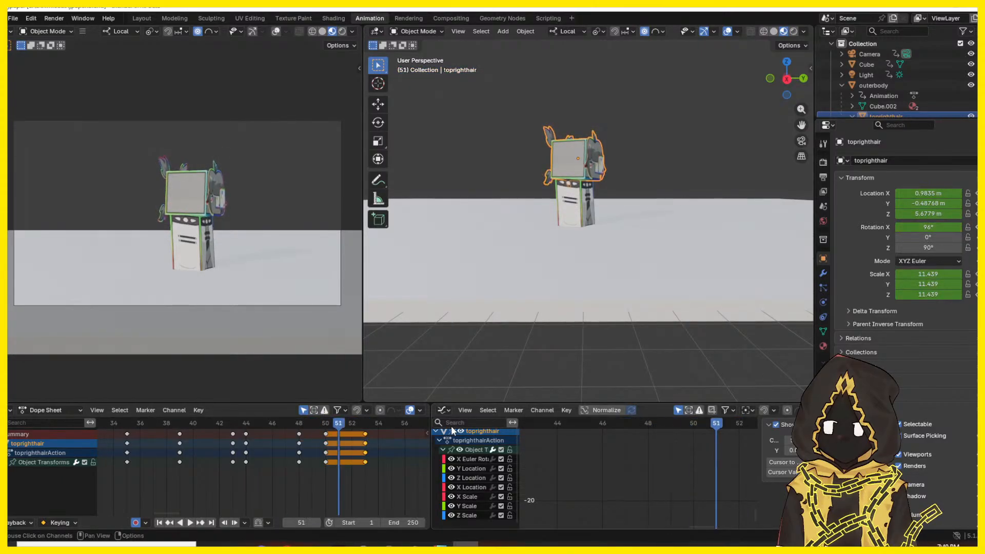
# - Replay the landing and advance through frame 56 to examine the settled pose beyond the head's last keys
pyautogui.moveTo(195, 424); pyautogui.dragTo(113, 423)
pyautogui.press('space')
pyautogui.moveTo(362, 423); pyautogui.dragTo(359, 424)
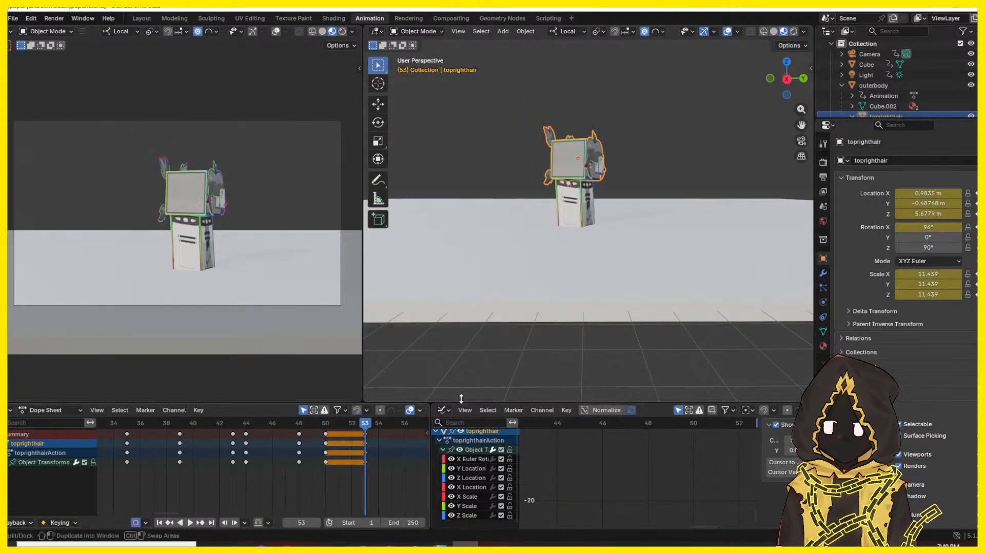
pyautogui.press('Right')
pyautogui.press('Right')
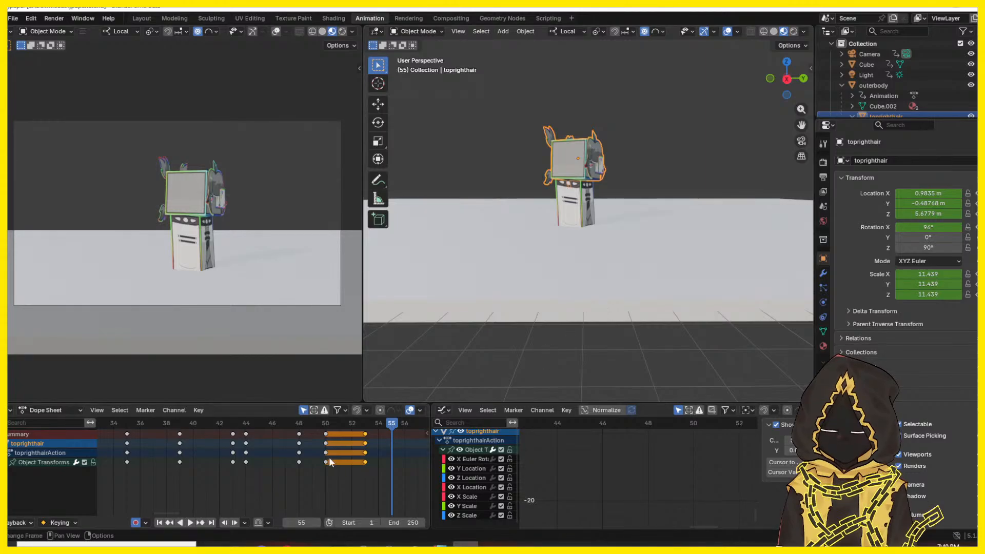
pyautogui.moveTo(328, 457); pyautogui.dragTo(256, 473, button='middle')
pyautogui.press('Right')
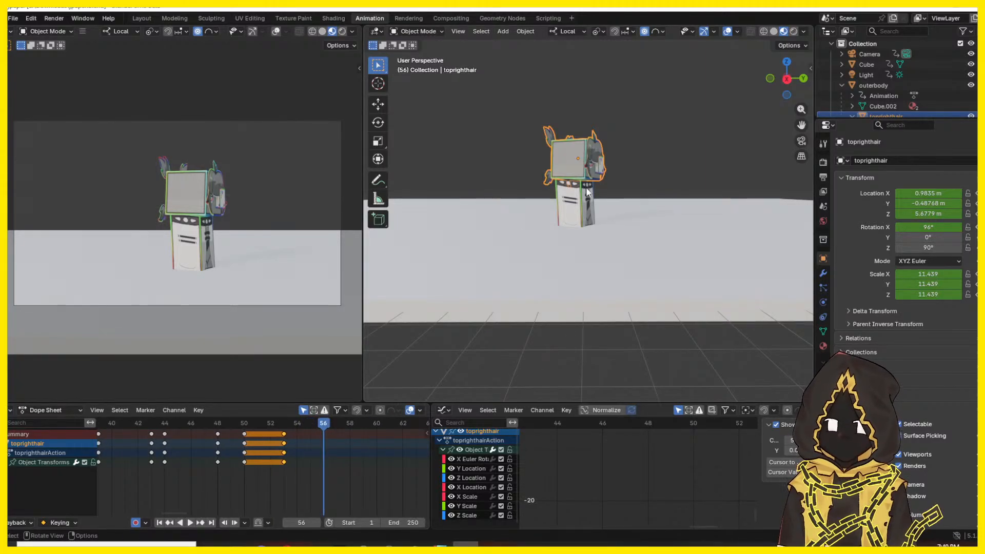
# - Compare the body's and head's keyframes between frames 51 and 53
pyautogui.click(580, 202)
pyautogui.moveTo(217, 422); pyautogui.dragTo(251, 420)
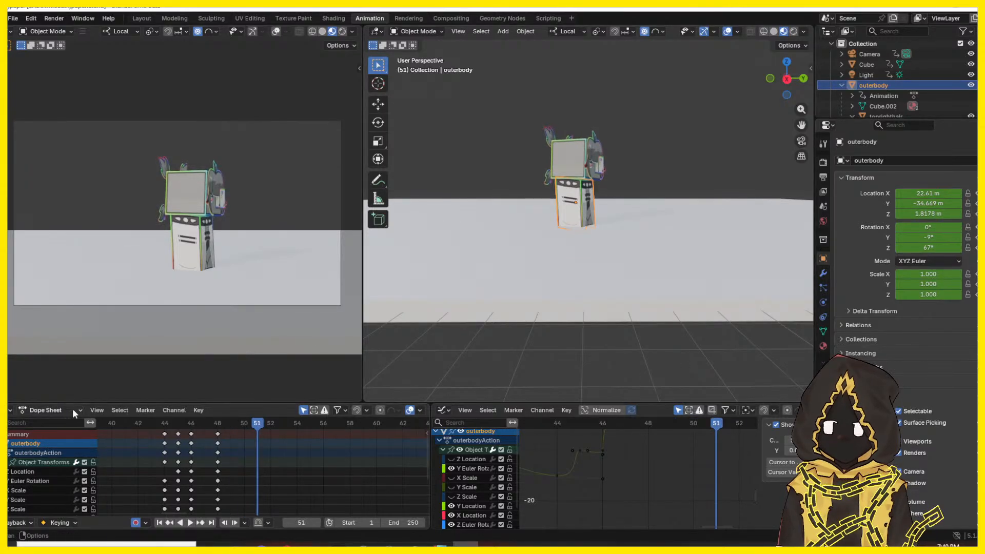
pyautogui.click(574, 171)
pyautogui.press('Right')
pyautogui.press('Right')
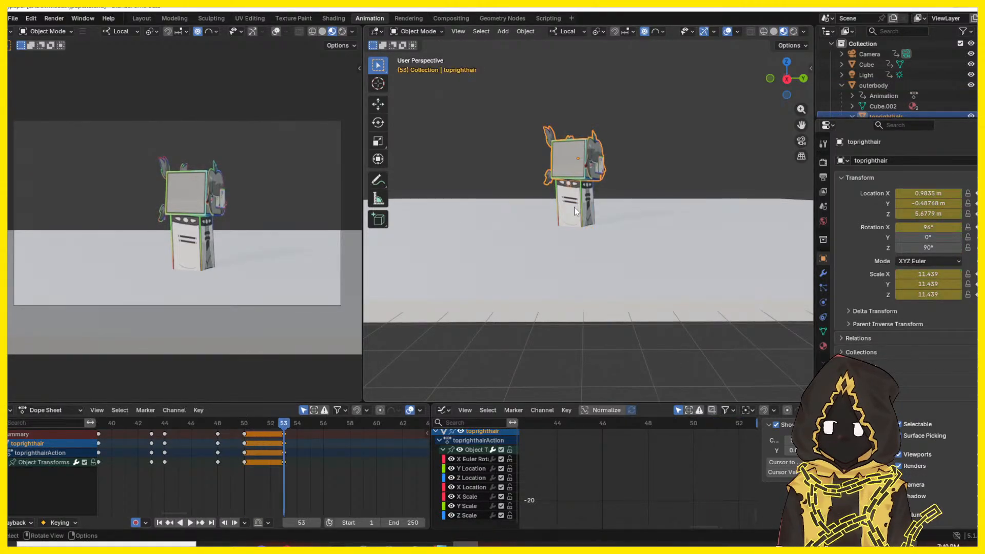
# - Key the body's location, rotation and scale at frame 51, holding the pose from frame 48
pyautogui.click(574, 207)
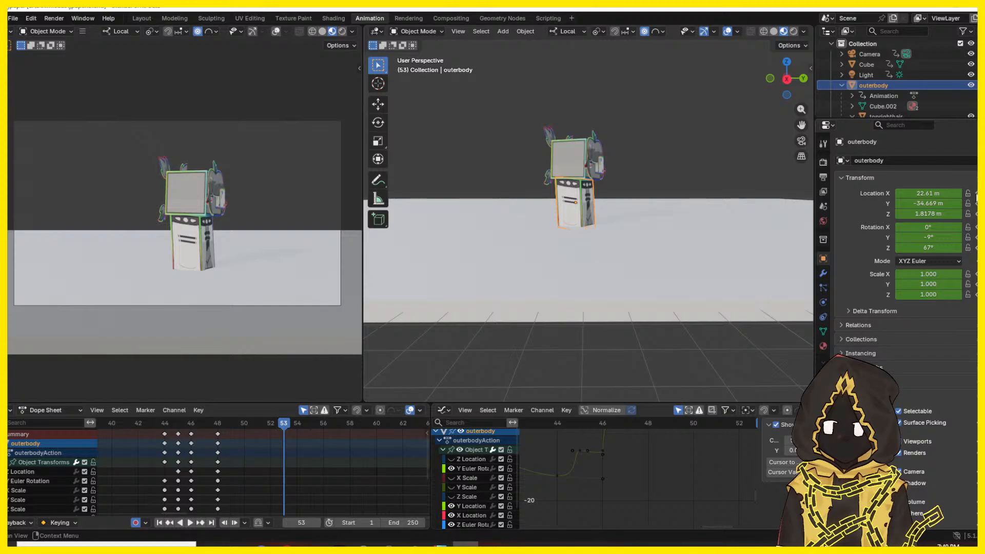
pyautogui.press('Left')
pyautogui.press('Left')
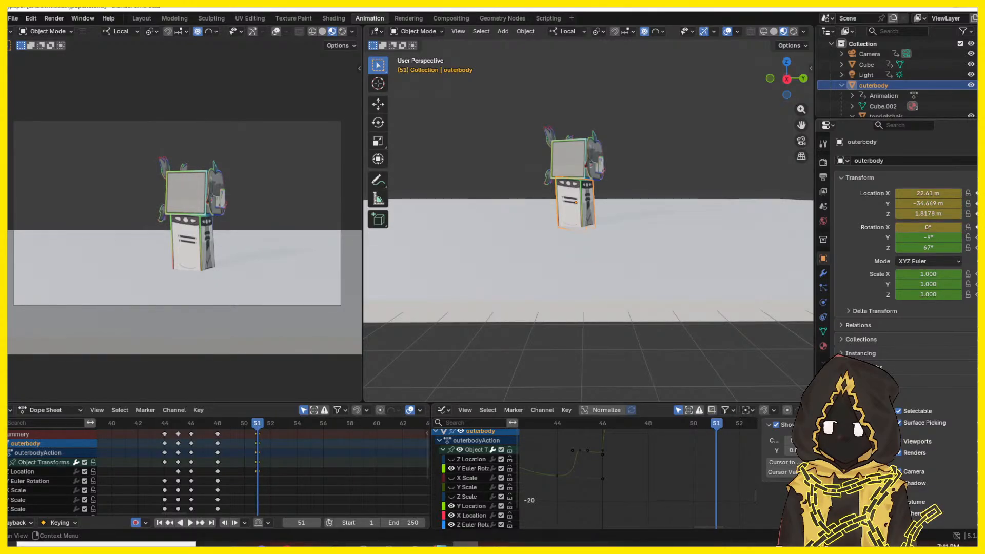
pyautogui.click(978, 274)
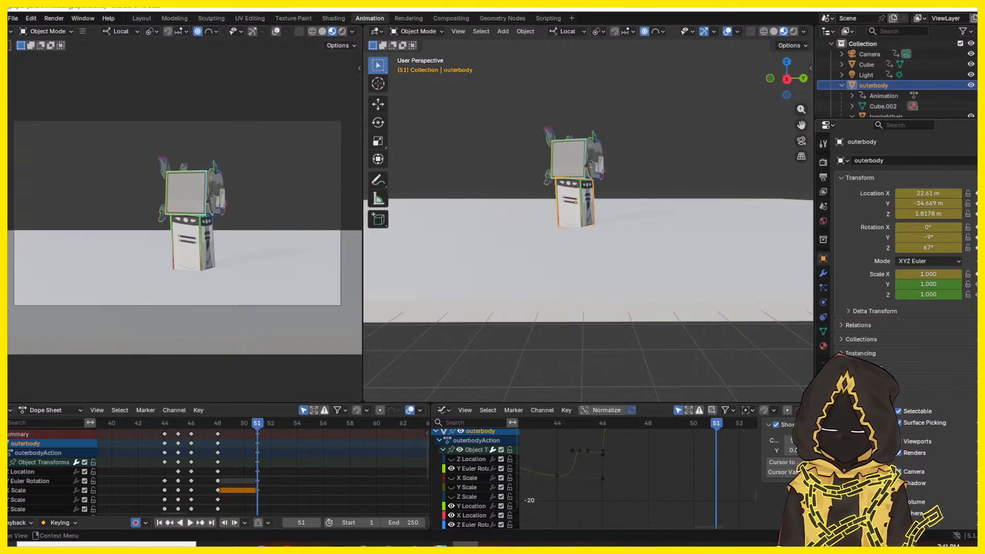
pyautogui.click(977, 295)
pyautogui.click(977, 294)
pyautogui.click(977, 294)
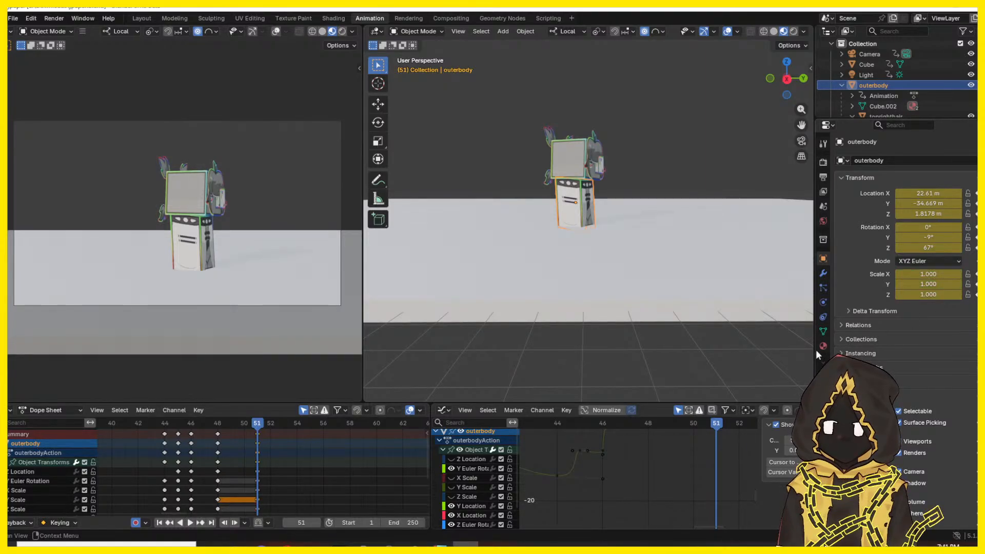
# - Try turning the body at frame 54 with a keyed rotation of X -10°, Y -6° and Z 116°
pyautogui.press('Right')
pyautogui.press('Right')
pyautogui.press('Right')
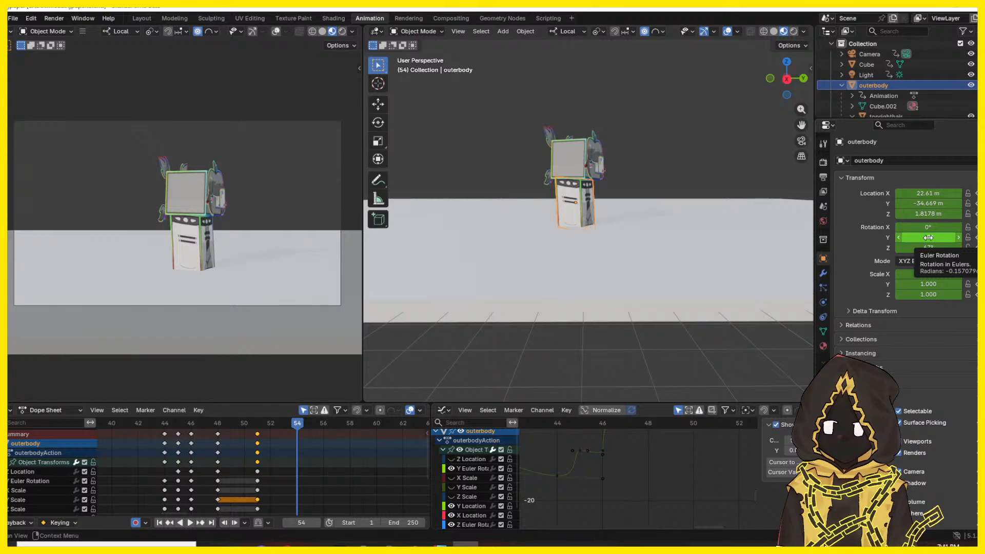
pyautogui.moveTo(928, 237)
pyautogui.mouseDown()
pyautogui.moveTo(944, 237)
pyautogui.moveTo(932, 248)
pyautogui.moveTo(953, 248)
pyautogui.moveTo(920, 229)
pyautogui.moveTo(926, 237)
pyautogui.mouseUp()
pyautogui.moveTo(927, 248); pyautogui.dragTo(934, 247)
pyautogui.moveTo(930, 237); pyautogui.dragTo(926, 238)
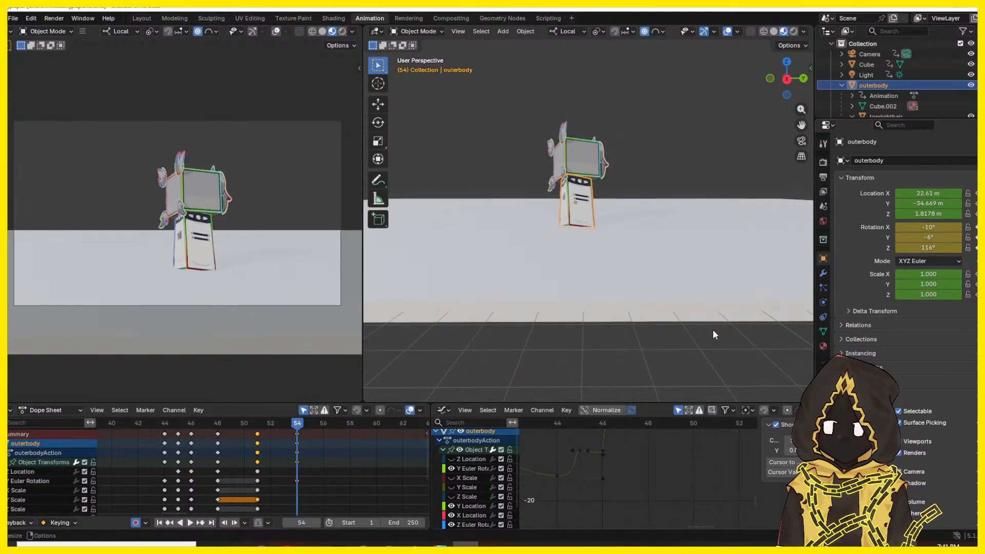
# - Replay the turn and shift the body's frame 54 rotation keys to just before frame 56
pyautogui.click(206, 425)
pyautogui.press('space')
pyautogui.press('space')
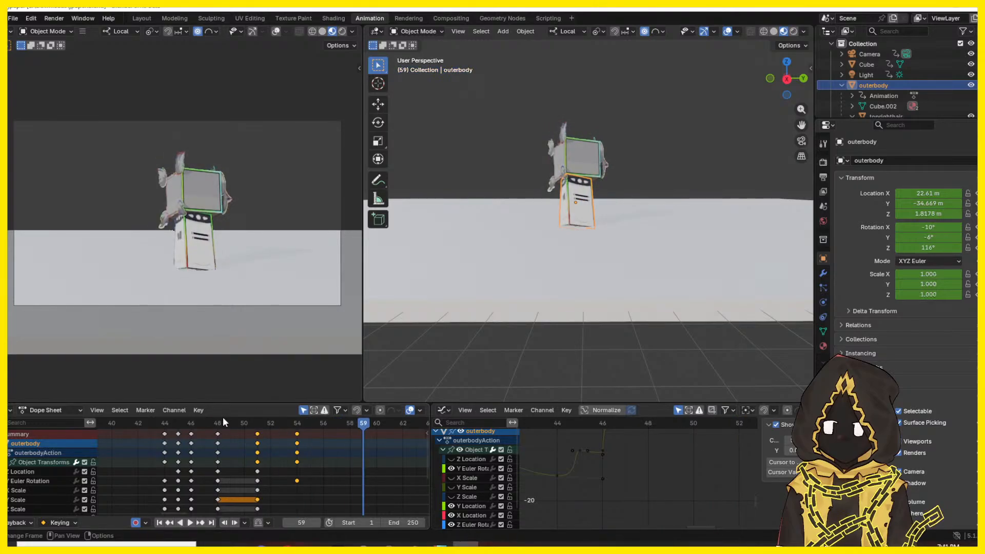
pyautogui.moveTo(254, 420); pyautogui.dragTo(323, 454)
pyautogui.click(303, 430)
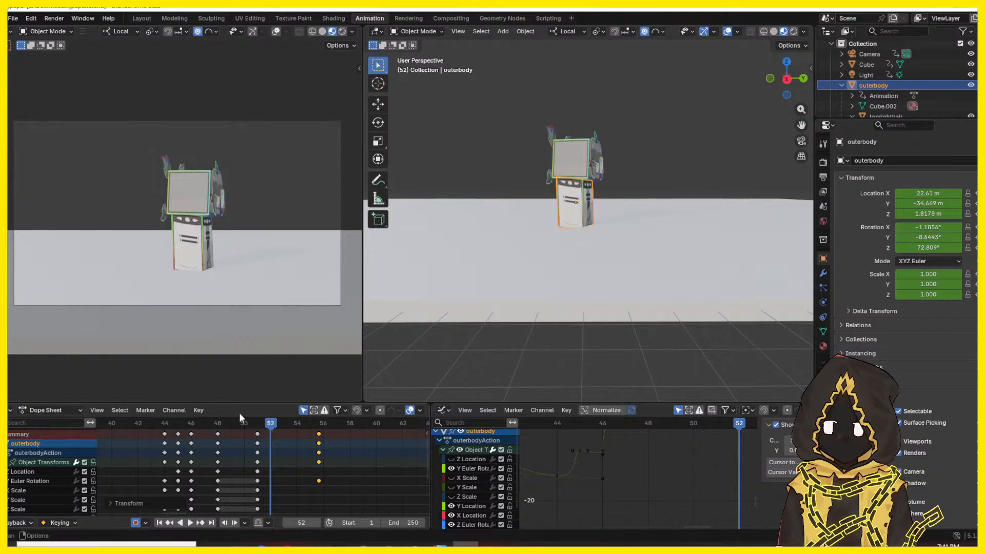
# - Replay the slower turn and delete the body's rotation keys near frame 56
pyautogui.click(249, 422)
pyautogui.press('space')
pyautogui.press('space')
pyautogui.moveTo(248, 421); pyautogui.dragTo(284, 426)
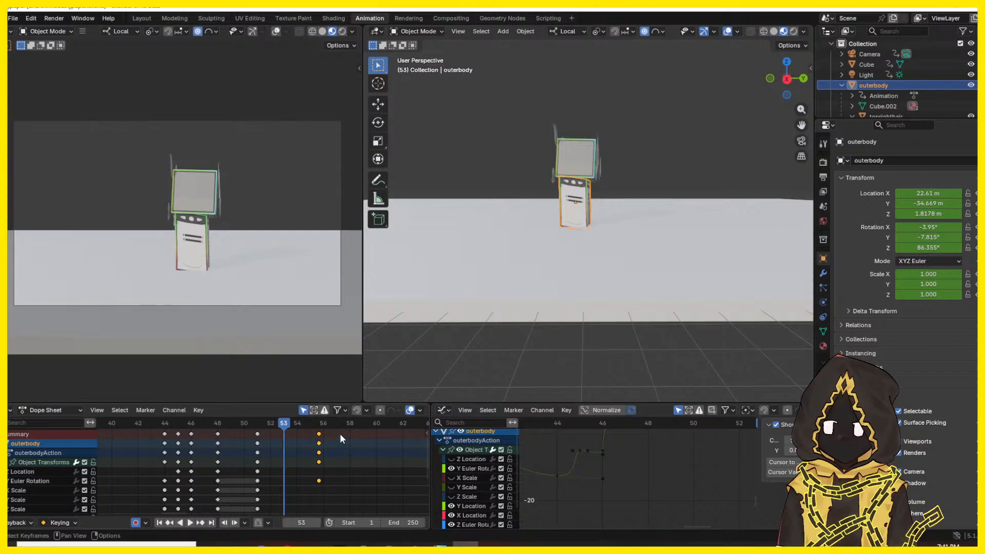
pyautogui.press('x')
pyautogui.click(319, 463)
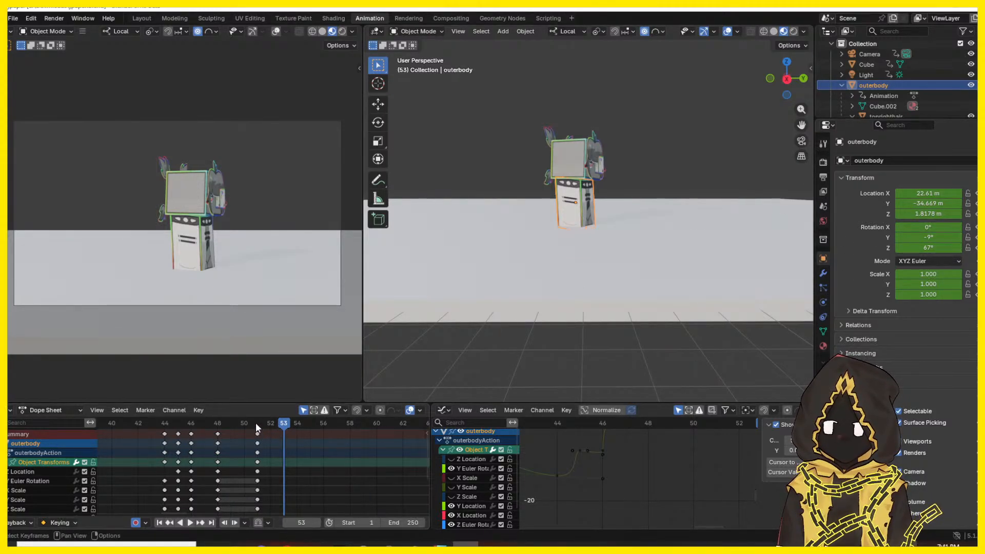
# - Key the body's scale at frame 53 with the Z scale squashed to 0.880
pyautogui.moveTo(255, 423)
pyautogui.mouseDown()
pyautogui.moveTo(236, 430)
pyautogui.moveTo(270, 430)
pyautogui.mouseUp()
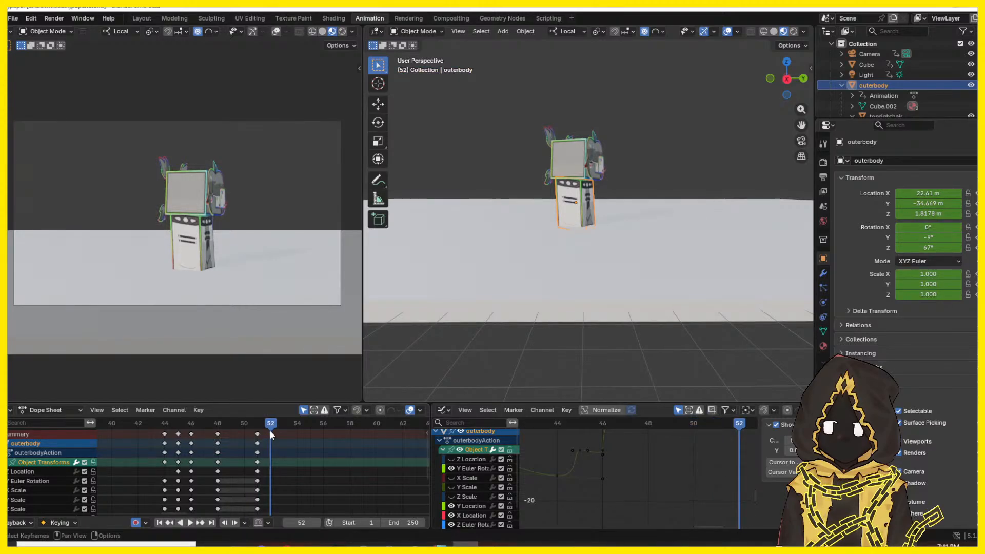
pyautogui.click(977, 274)
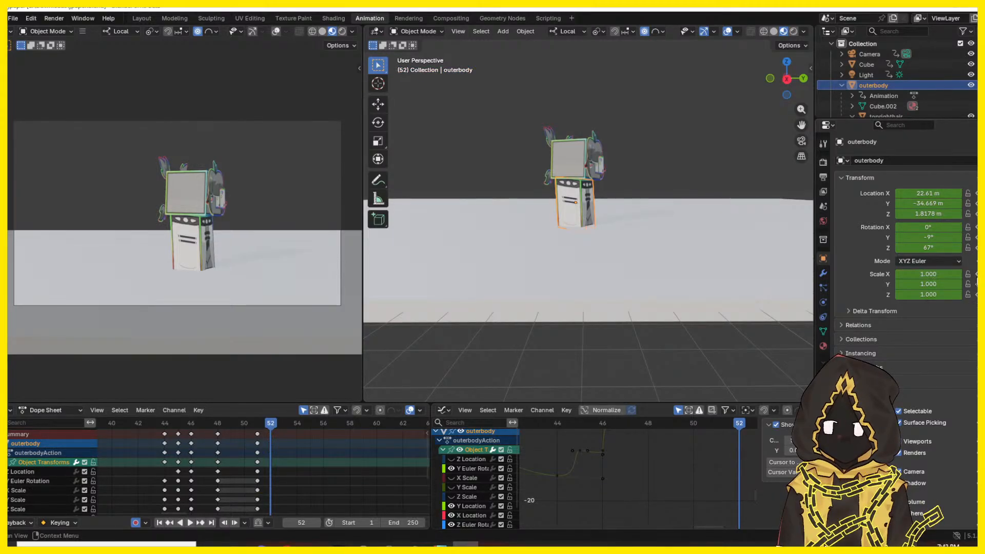
pyautogui.press('Right')
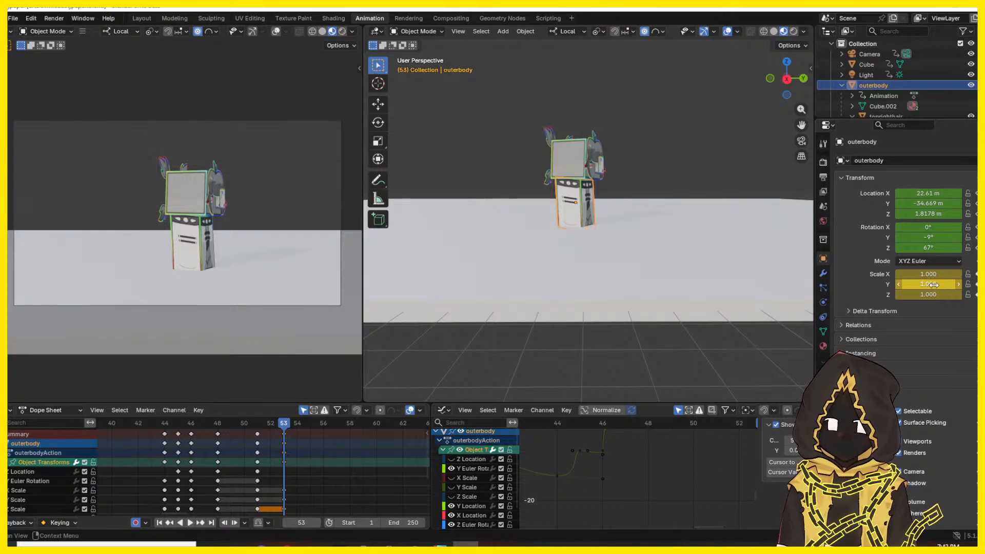
pyautogui.moveTo(933, 284)
pyautogui.mouseDown()
pyautogui.moveTo(915, 285)
pyautogui.moveTo(930, 275)
pyautogui.moveTo(914, 275)
pyautogui.moveTo(924, 294)
pyautogui.mouseUp()
pyautogui.hotkey('ctrl', 'z')
pyautogui.press('Escape')
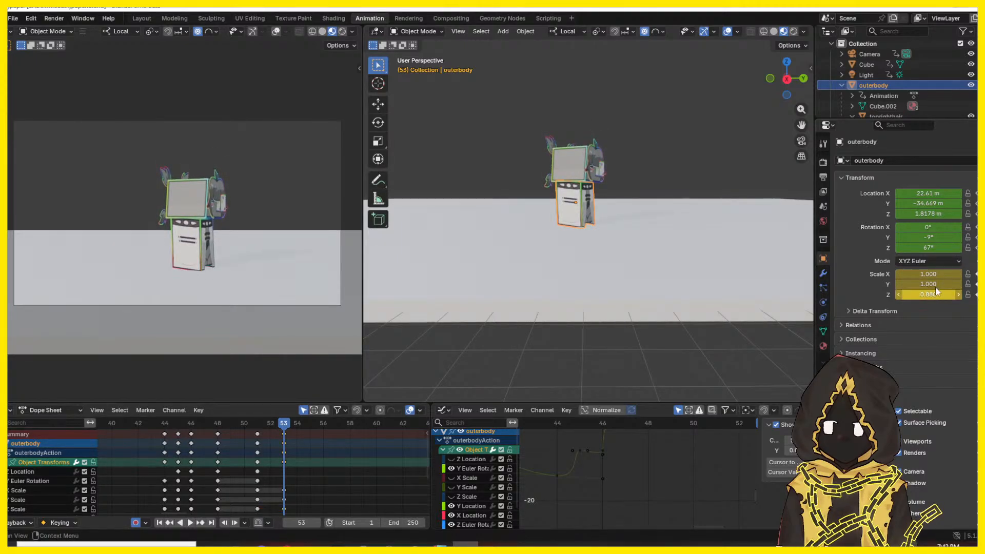
# - Lower the body's Z location to 1.6478 m at frame 53 so the squashed body meets the ground
pyautogui.moveTo(930, 203); pyautogui.dragTo(924, 203)
pyautogui.press('Escape')
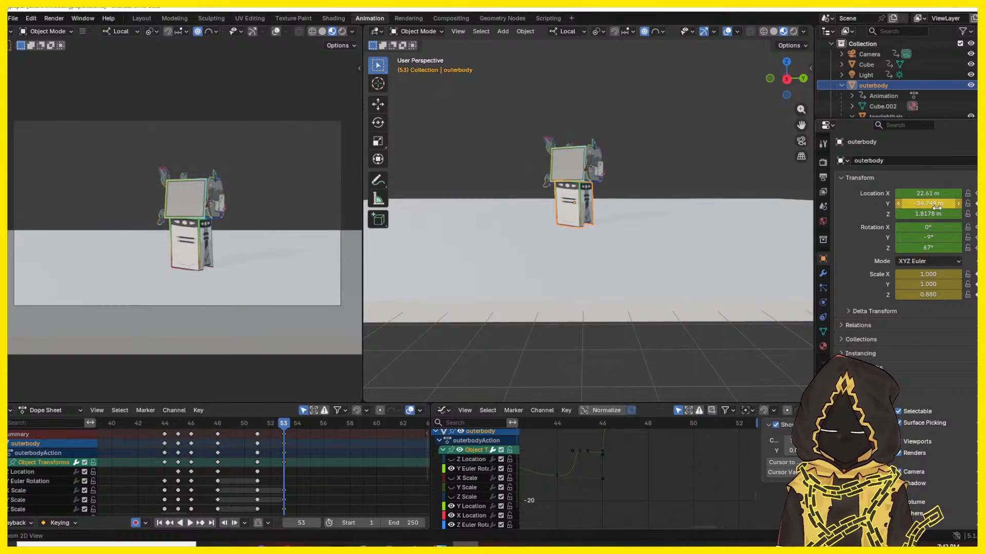
pyautogui.click(936, 214)
pyautogui.press('Escape')
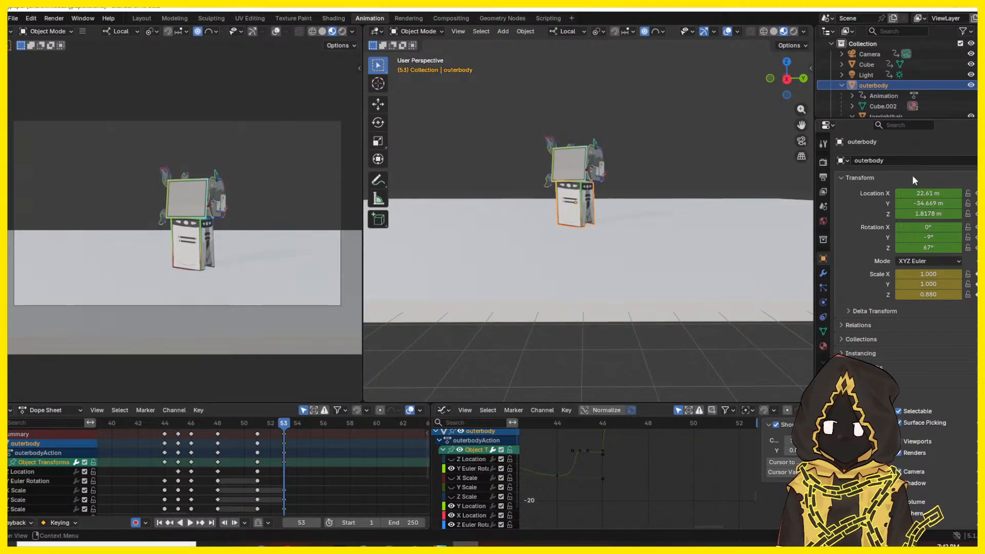
pyautogui.moveTo(938, 214)
pyautogui.mouseDown()
pyautogui.moveTo(908, 213)
pyautogui.moveTo(934, 216)
pyautogui.mouseUp()
# - Set the body's Z scale back to 1 at frame 58
pyautogui.press('Right')
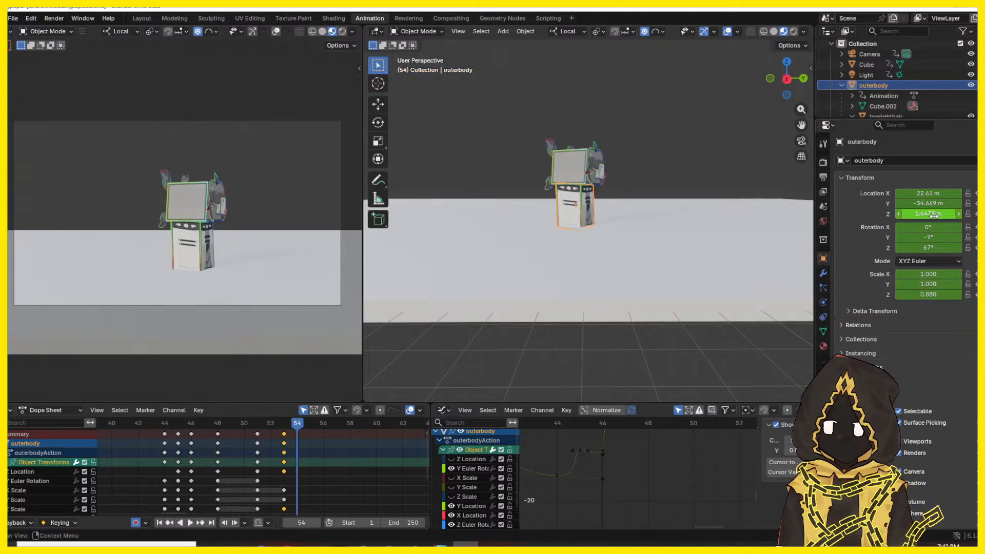
pyautogui.press('Right')
pyautogui.press('Right')
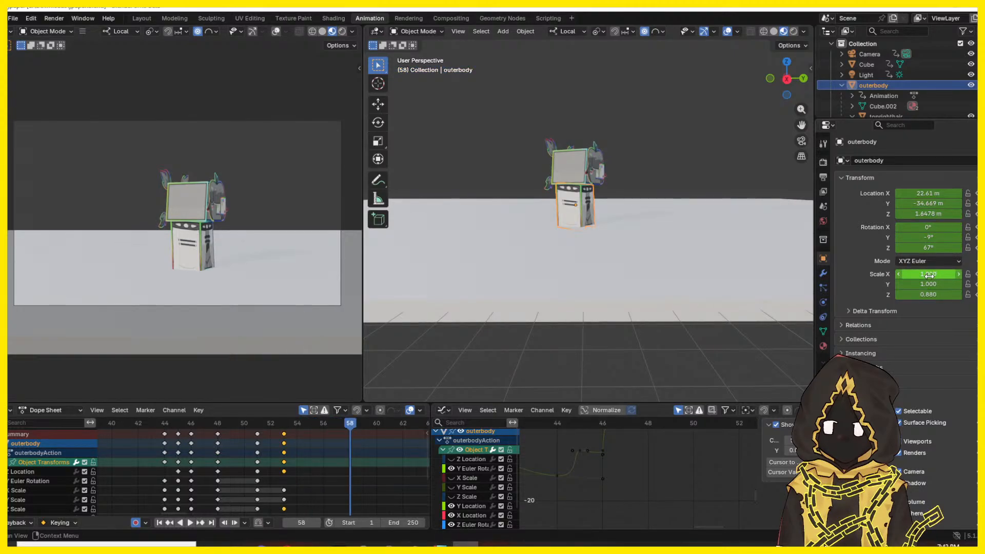
pyautogui.click(932, 294)
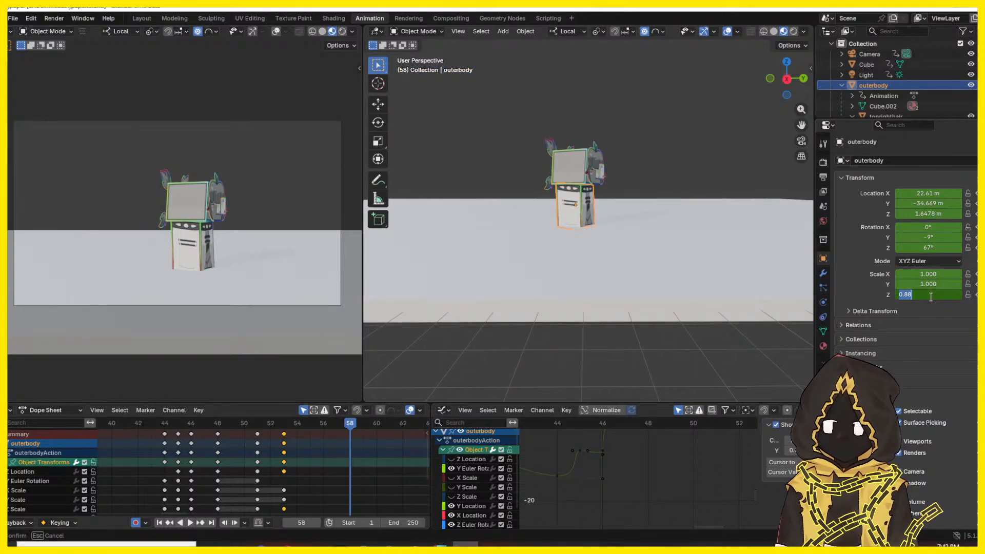
pyautogui.write('1')
pyautogui.press('Return')
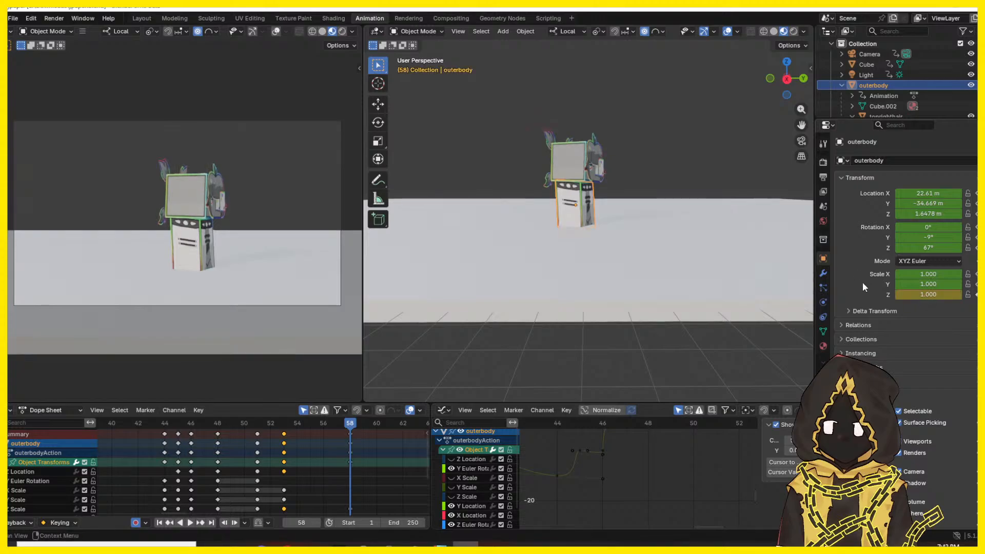
# - Widen the squashed body at frame 53 to a Y scale of 1.180 and play the result
pyautogui.moveTo(270, 427); pyautogui.dragTo(284, 426)
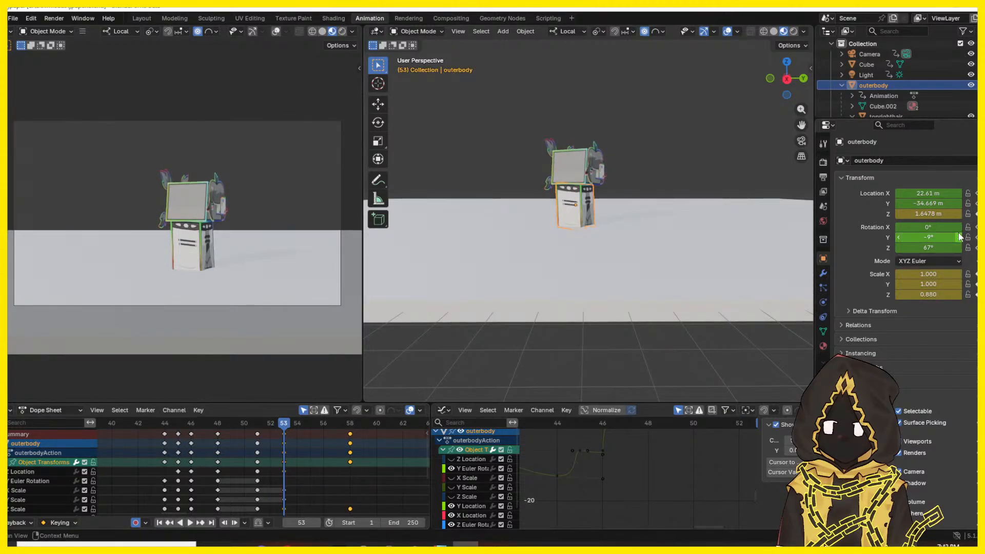
pyautogui.click(932, 284)
pyautogui.moveTo(931, 284); pyautogui.dragTo(950, 285)
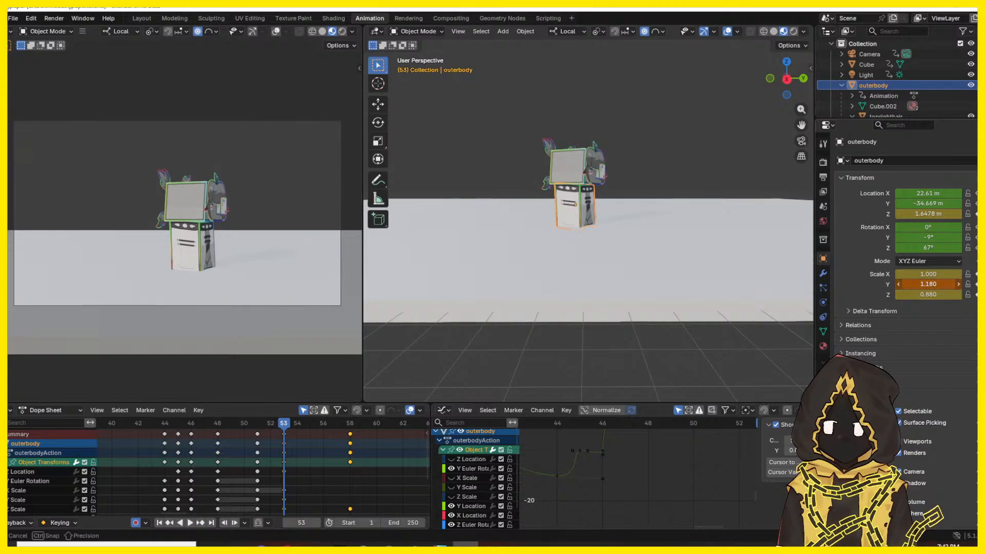
pyautogui.press('Down')
pyautogui.press('Down')
pyautogui.press('Down')
pyautogui.press('Down')
pyautogui.press('Down')
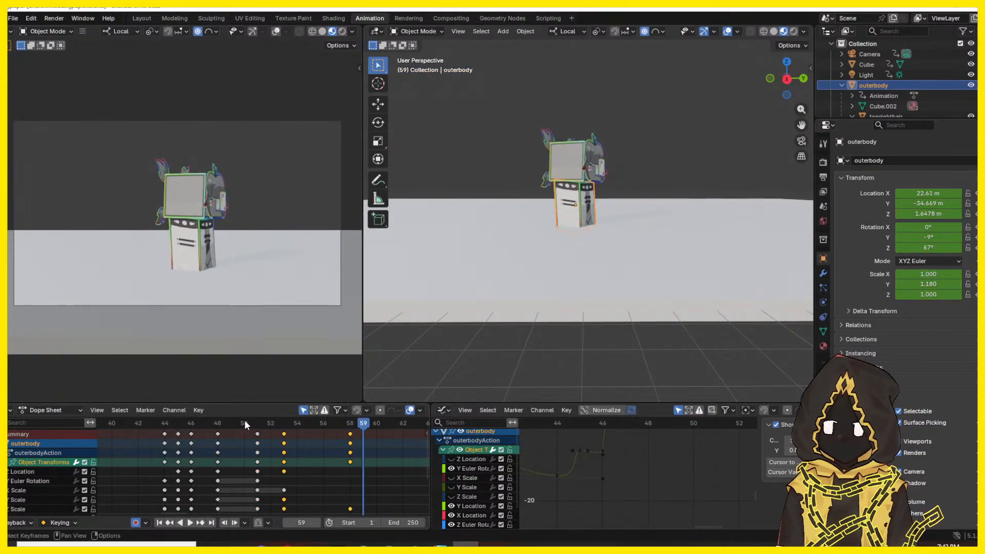
# - Set the body's Y scale to 1 at frame 58
pyautogui.moveTo(225, 430); pyautogui.dragTo(350, 429)
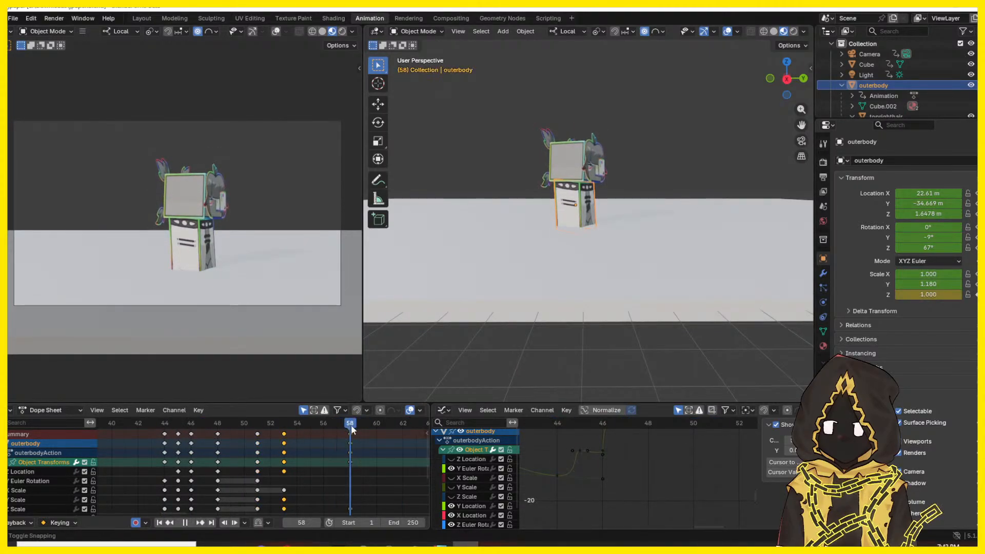
pyautogui.click(945, 284)
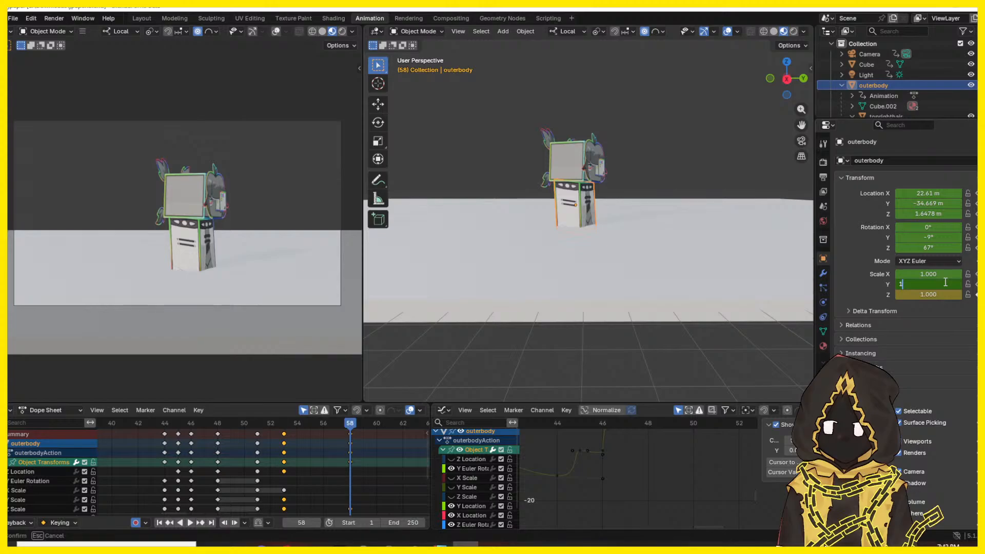
pyautogui.write('1')
pyautogui.press('Return')
# - Replay the landing and raise the body's Z location at frame 58 to match its unsquashed height
pyautogui.click(152, 425)
pyautogui.press('space')
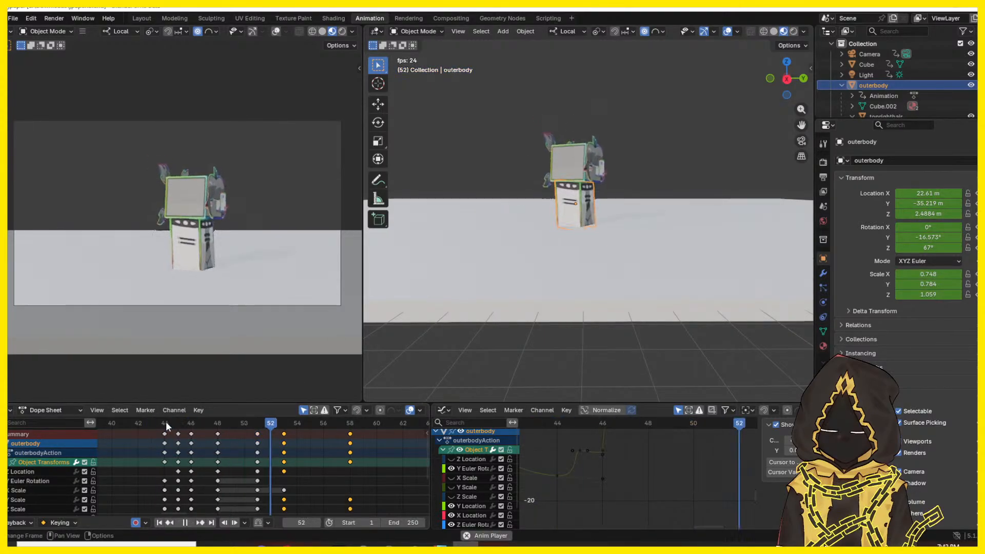
pyautogui.press('space')
pyautogui.moveTo(182, 423); pyautogui.dragTo(350, 433)
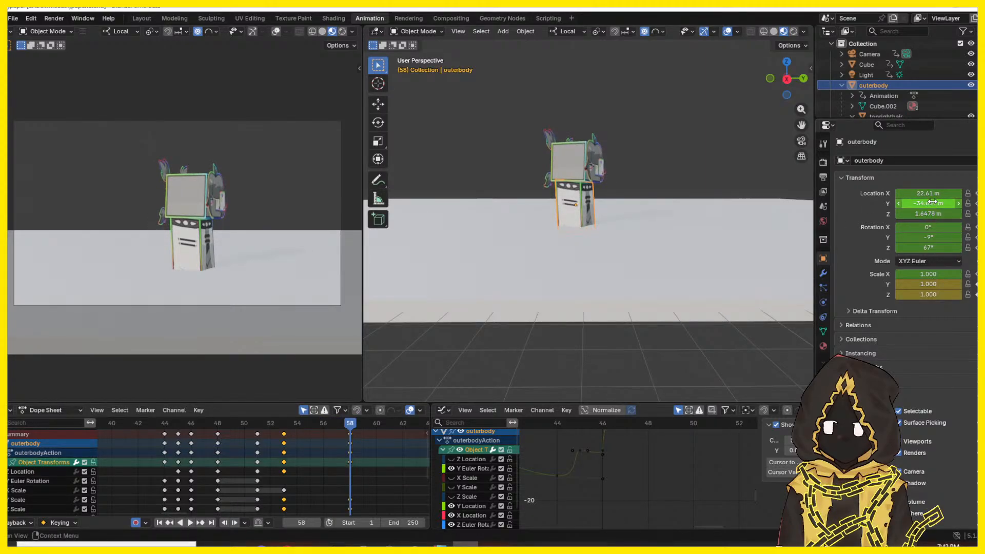
pyautogui.moveTo(929, 214); pyautogui.dragTo(953, 214)
# - Replay the landing from about frame 40 and check the body's squash at frame 53
pyautogui.moveTo(319, 421); pyautogui.dragTo(111, 420)
pyautogui.press('space')
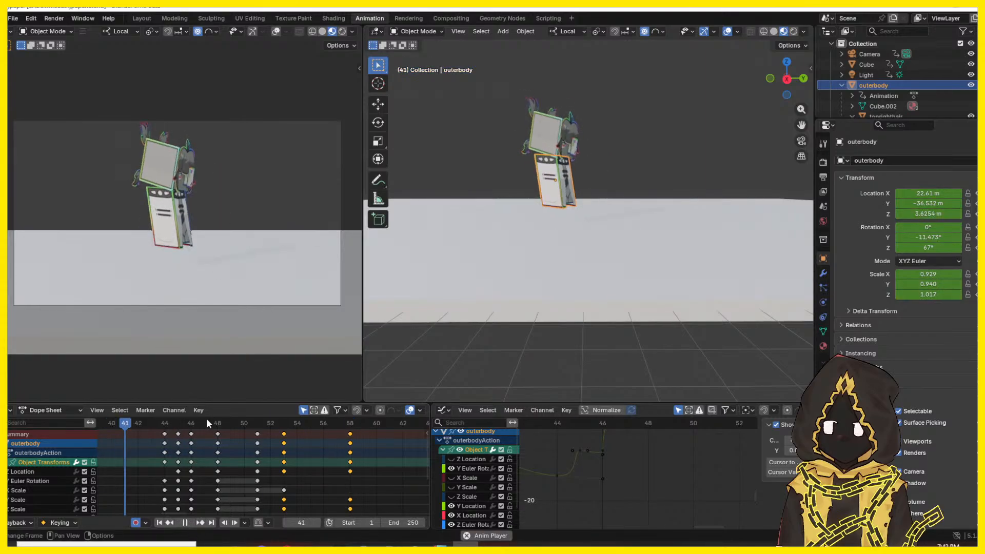
pyautogui.press('space')
pyautogui.moveTo(211, 421); pyautogui.dragTo(204, 420)
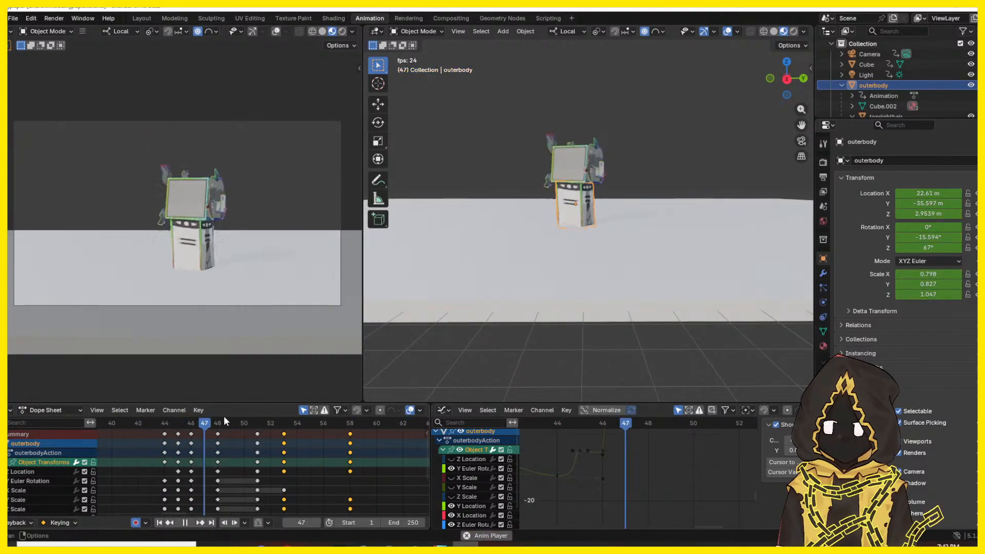
pyautogui.click(283, 425)
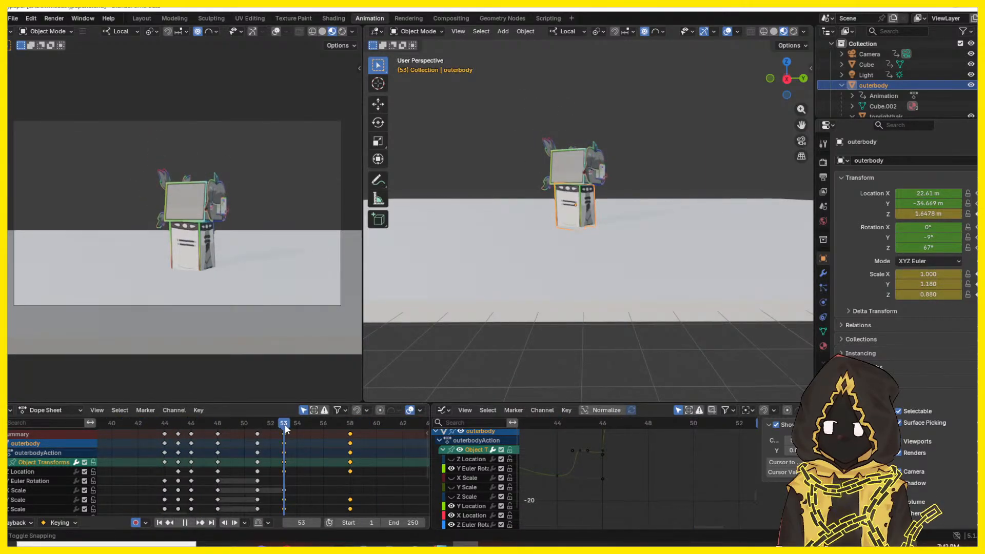
# - Select the body's squash and recovery keyframes at frames 53 and 58 and try to shift them slightly later
pyautogui.moveTo(285, 424); pyautogui.dragTo(258, 425)
pyautogui.moveTo(354, 433); pyautogui.dragTo(270, 516)
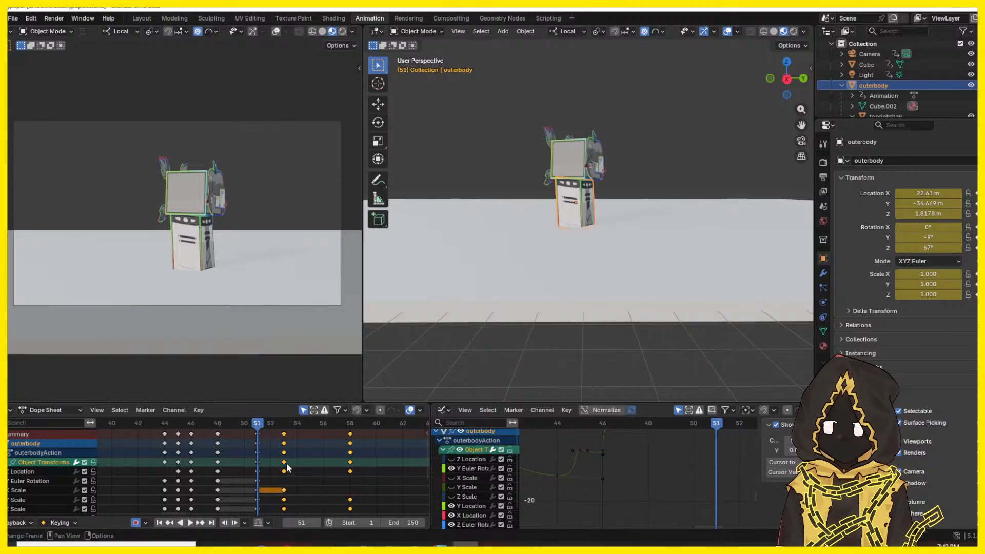
pyautogui.moveTo(286, 462); pyautogui.dragTo(297, 461)
pyautogui.click(311, 456)
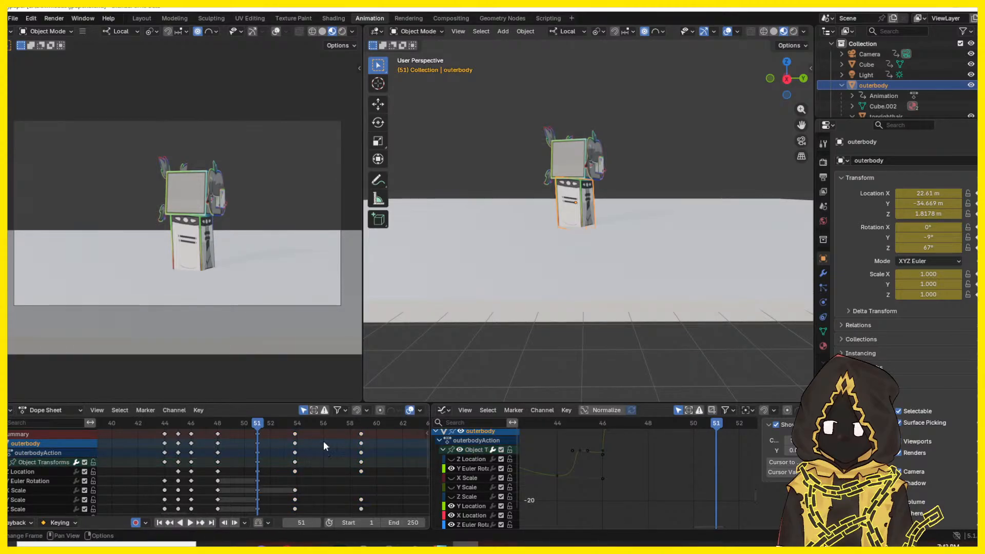
pyautogui.keyDown('ctrl'); pyautogui.click(337, 442); pyautogui.keyUp('ctrl')
pyautogui.press('g')
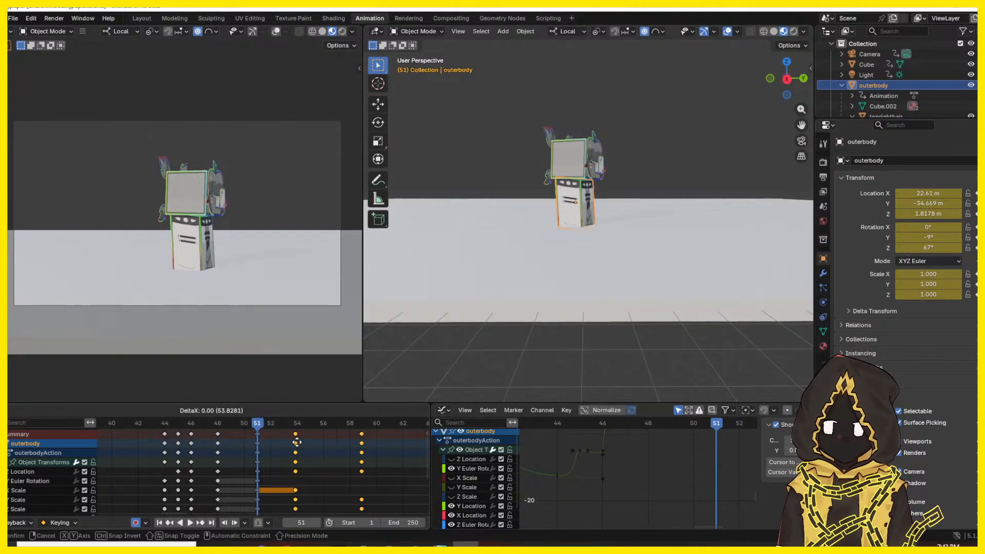
pyautogui.click(291, 444)
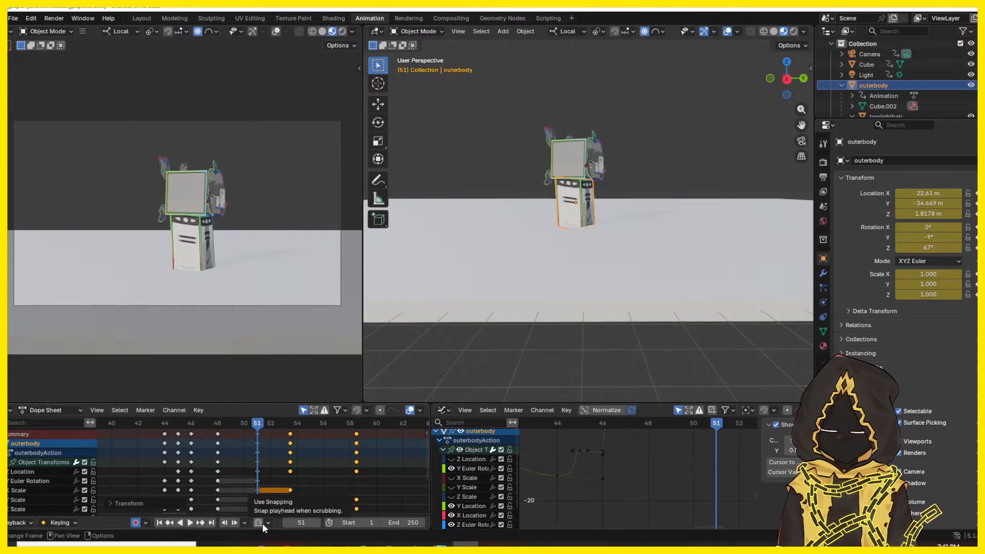
# - Try to shift the squash and recovery keyframes by one frame with playhead snapping turned on, and play the result
pyautogui.click(258, 522)
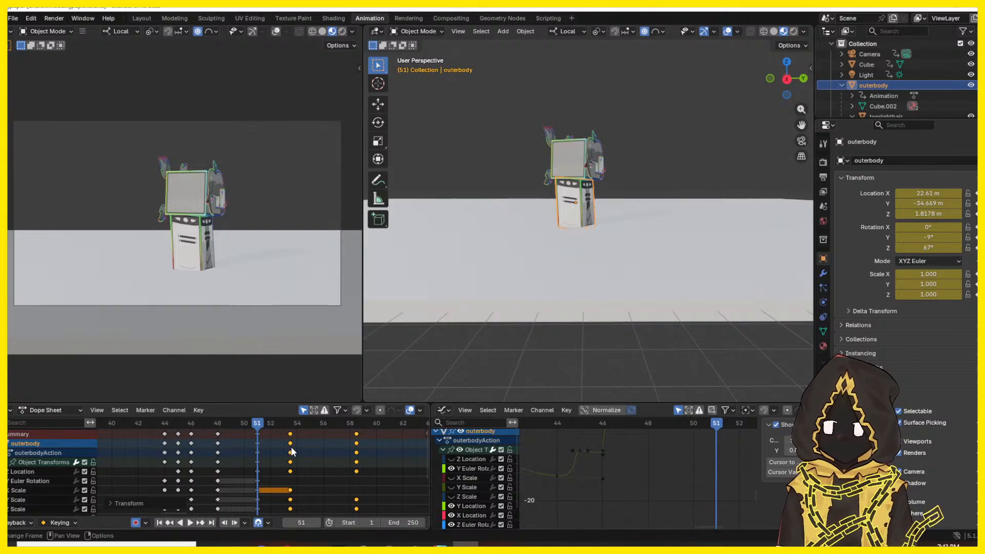
pyautogui.press('g')
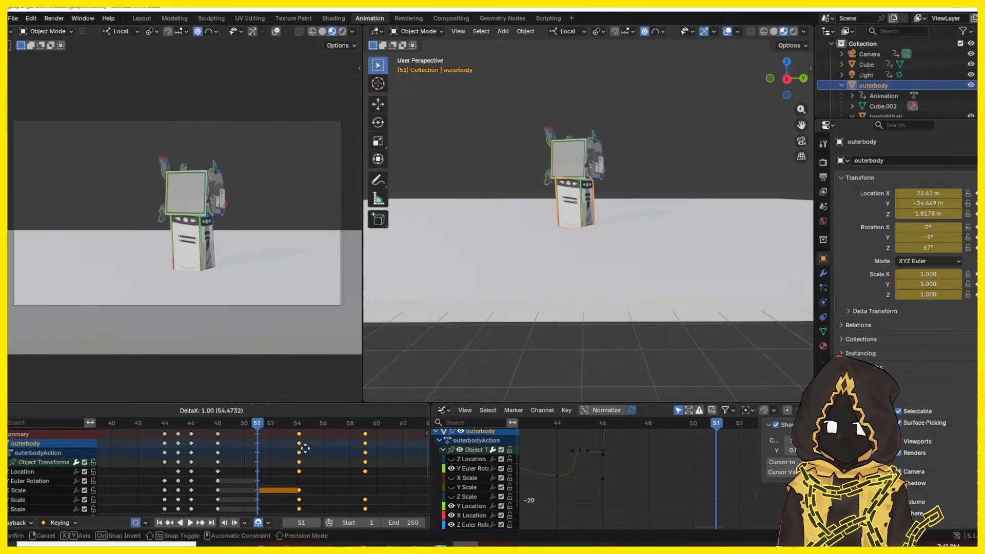
pyautogui.click(308, 451)
pyautogui.press('space')
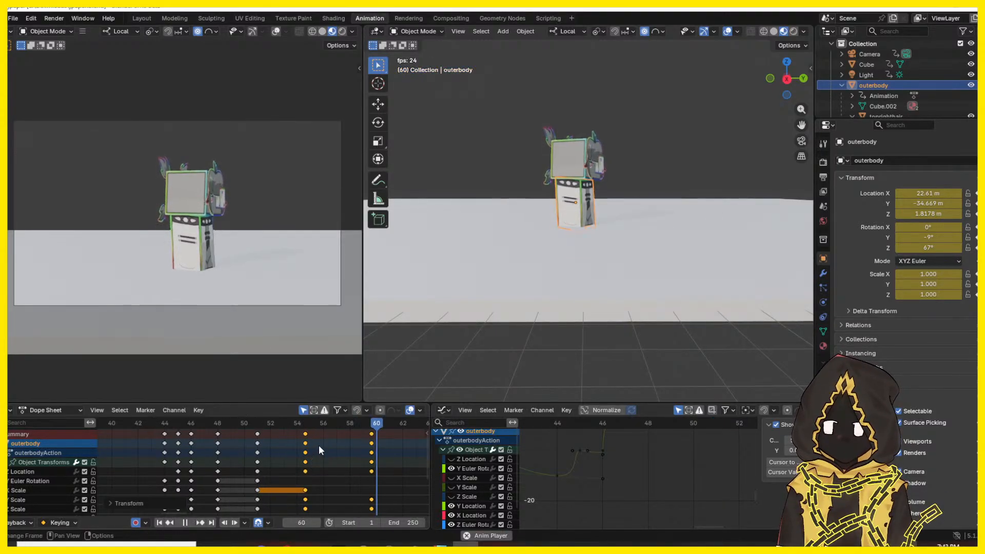
pyautogui.press('space')
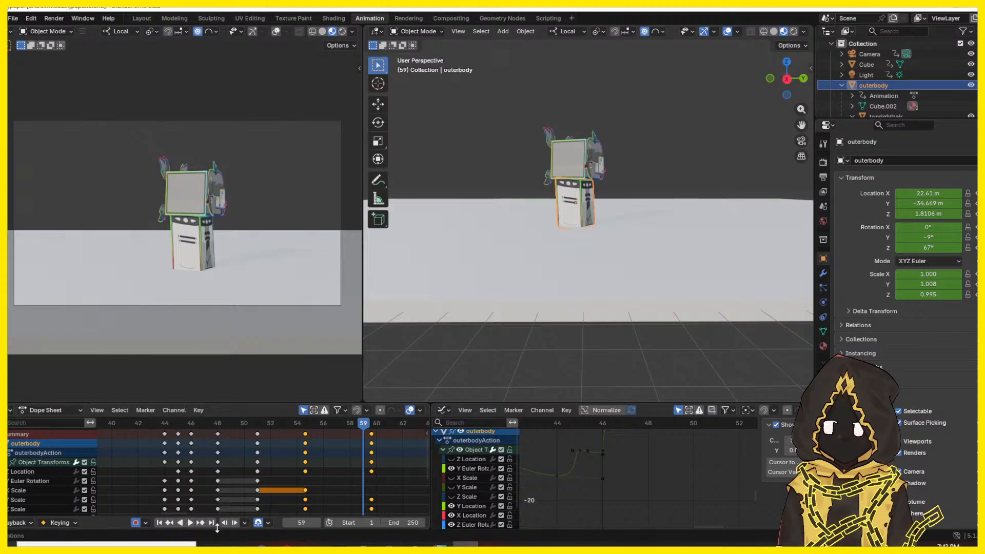
pyautogui.click(258, 424)
pyautogui.press('g')
pyautogui.click(319, 434)
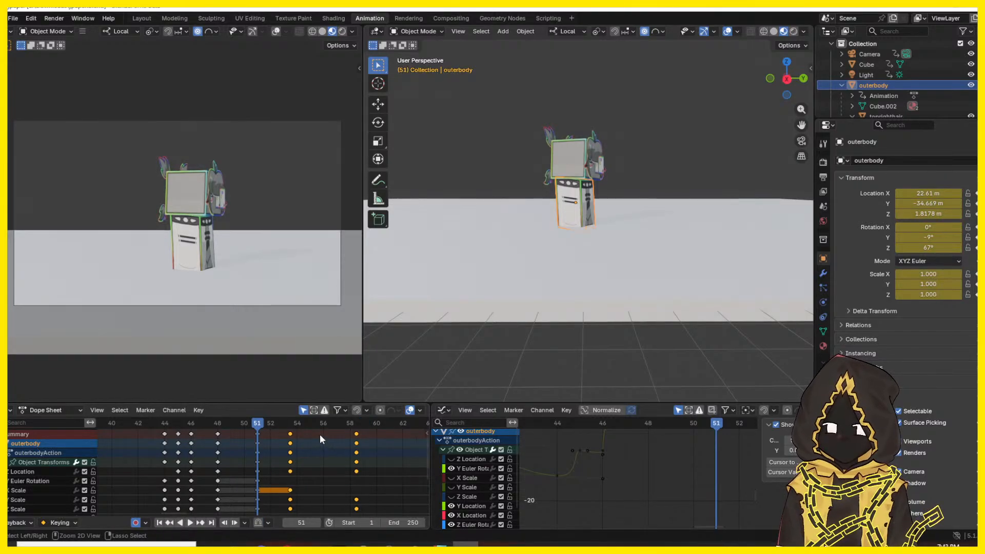
pyautogui.moveTo(256, 425)
pyautogui.mouseDown()
pyautogui.moveTo(235, 425)
pyautogui.moveTo(257, 425)
pyautogui.mouseUp()
pyautogui.scroll(4, 303, 444)
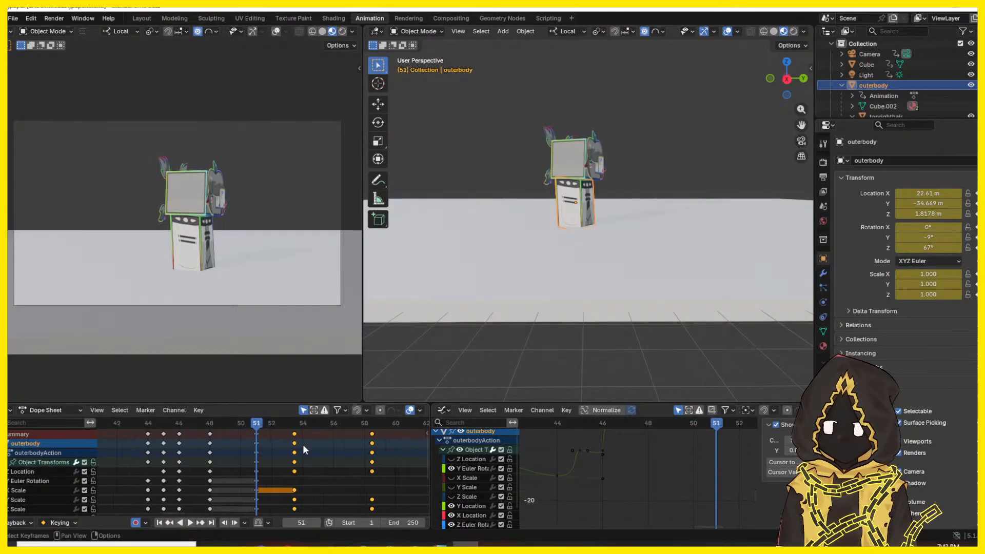
pyautogui.scroll(-5, 308, 445)
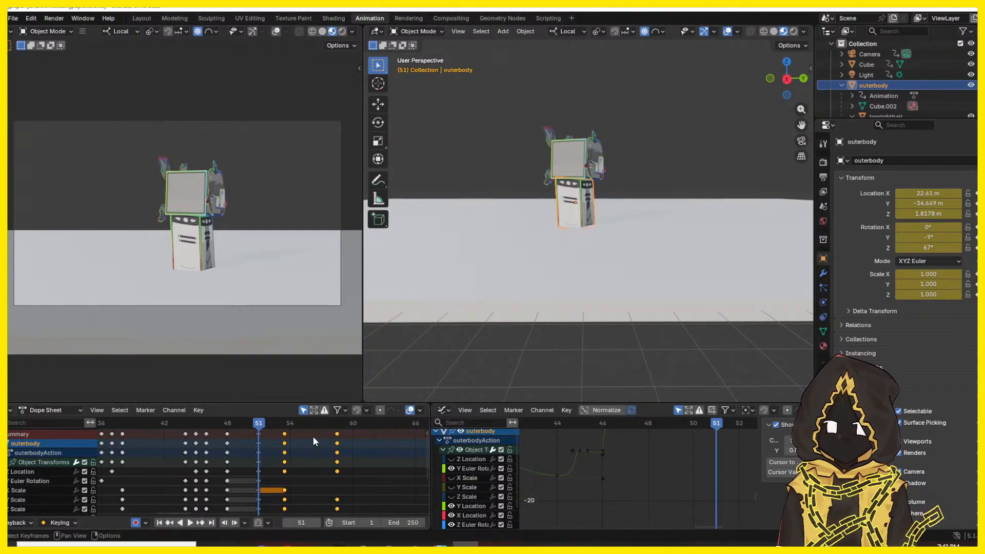
pyautogui.moveTo(258, 425); pyautogui.dragTo(283, 430)
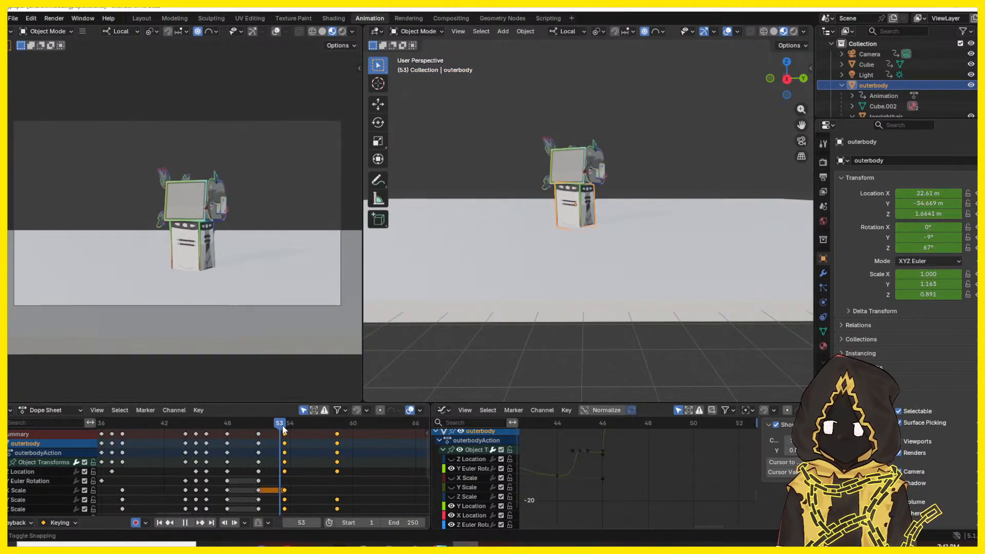
pyautogui.press('n')
pyautogui.click(187, 421)
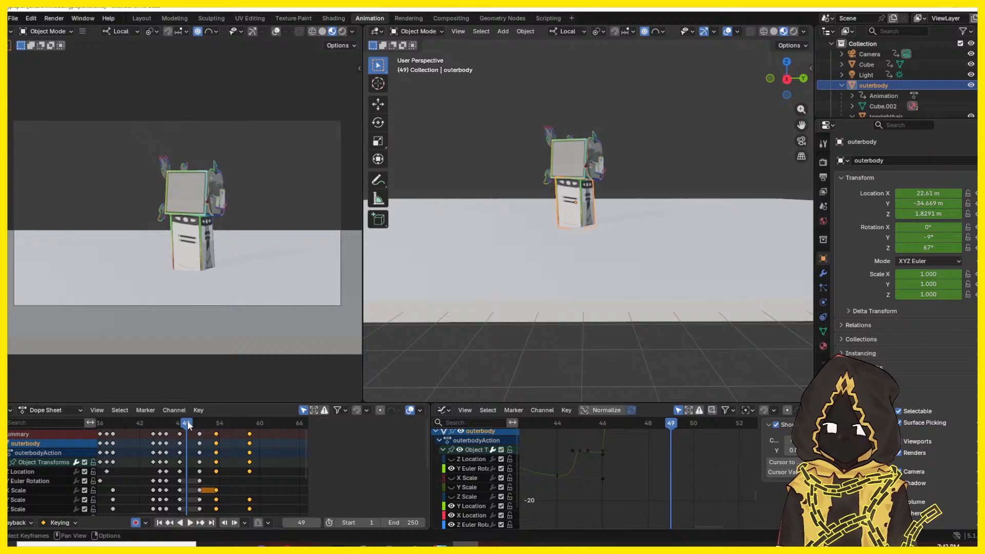
pyautogui.moveTo(217, 436); pyautogui.dragTo(227, 435)
pyautogui.click(222, 435)
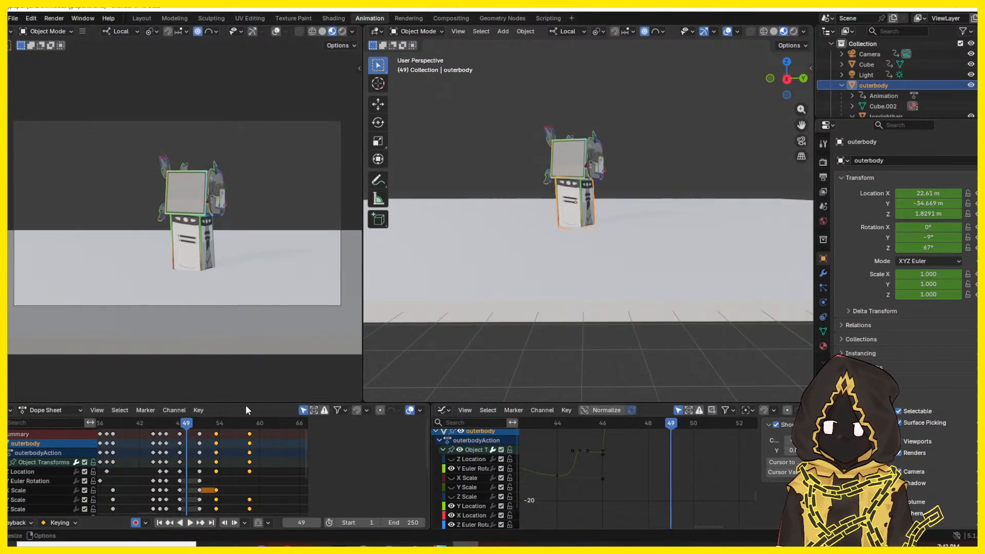
pyautogui.press('n')
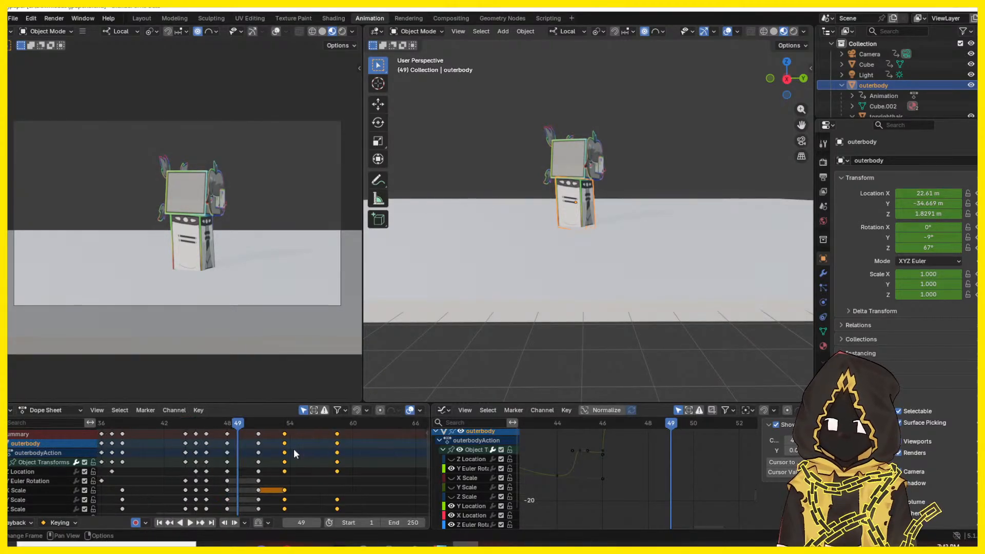
# - Cut the body's squash and recovery keyframes and paste them back starting at frame 54
pyautogui.moveTo(368, 433); pyautogui.dragTo(275, 502)
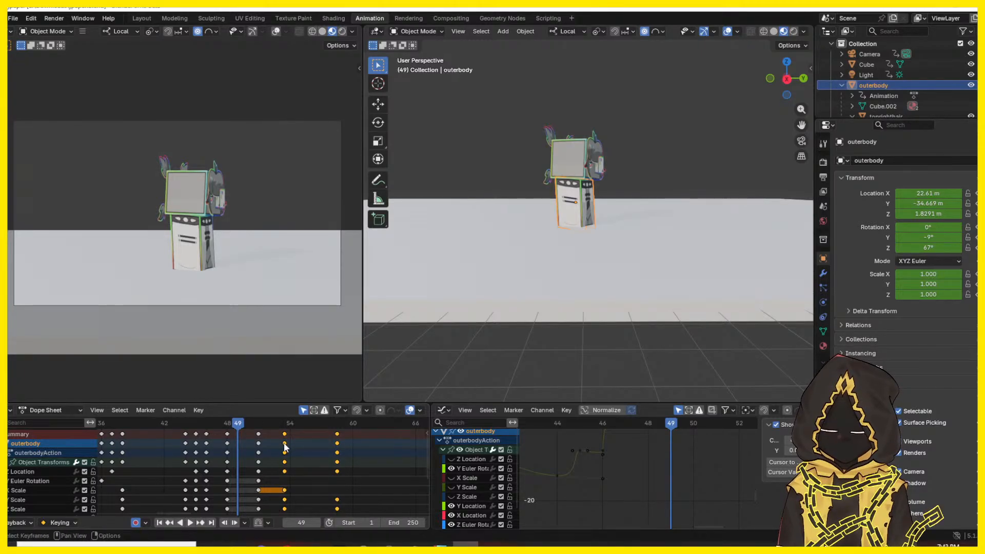
pyautogui.press('x')
pyautogui.click(285, 443)
pyautogui.moveTo(275, 424); pyautogui.dragTo(257, 427)
pyautogui.press('i')
pyautogui.press('Right')
pyautogui.press('Right')
pyautogui.press('Right')
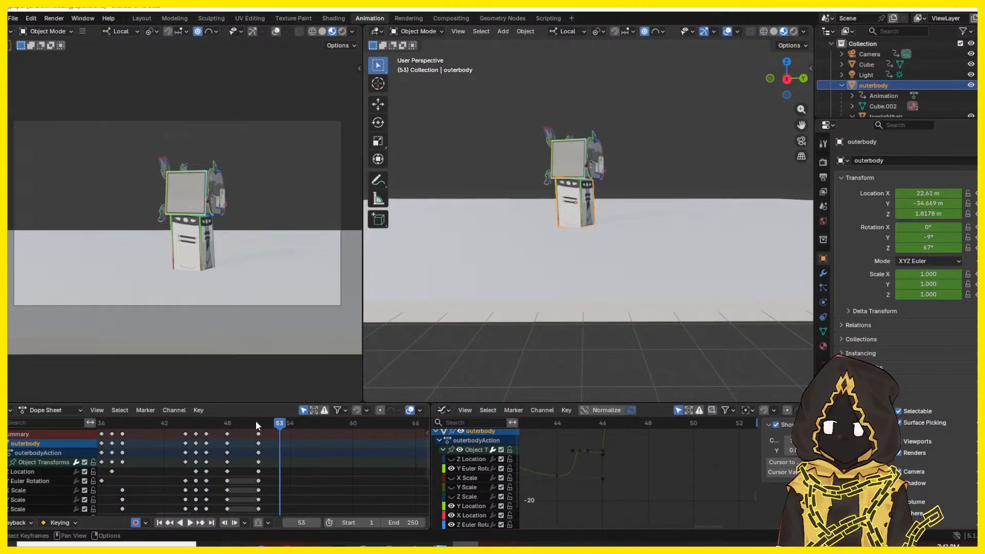
pyautogui.hotkey('ctrl', 'v')
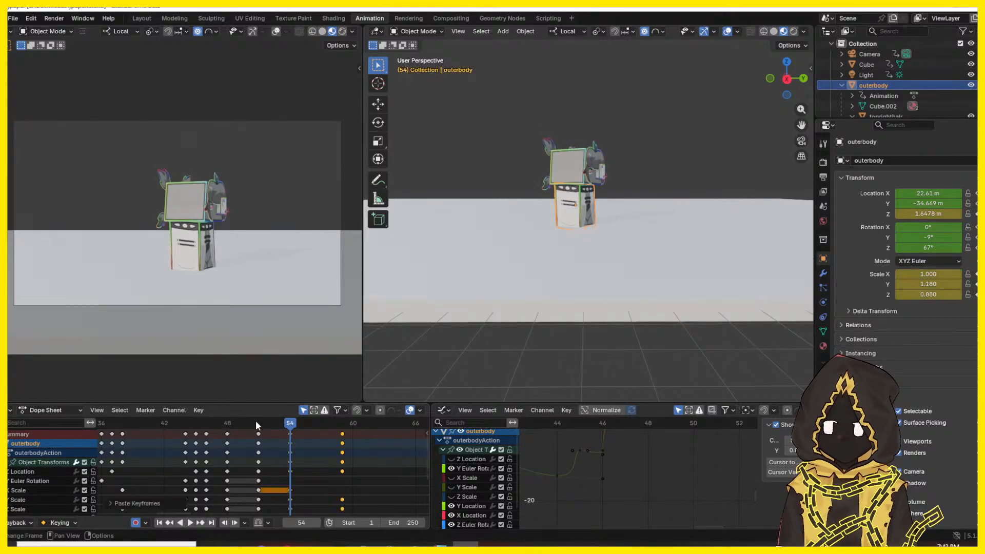
# - Try playhead snapping while shifting the pasted squash keyframes, and replay the landing from frame 40
pyautogui.click(259, 523)
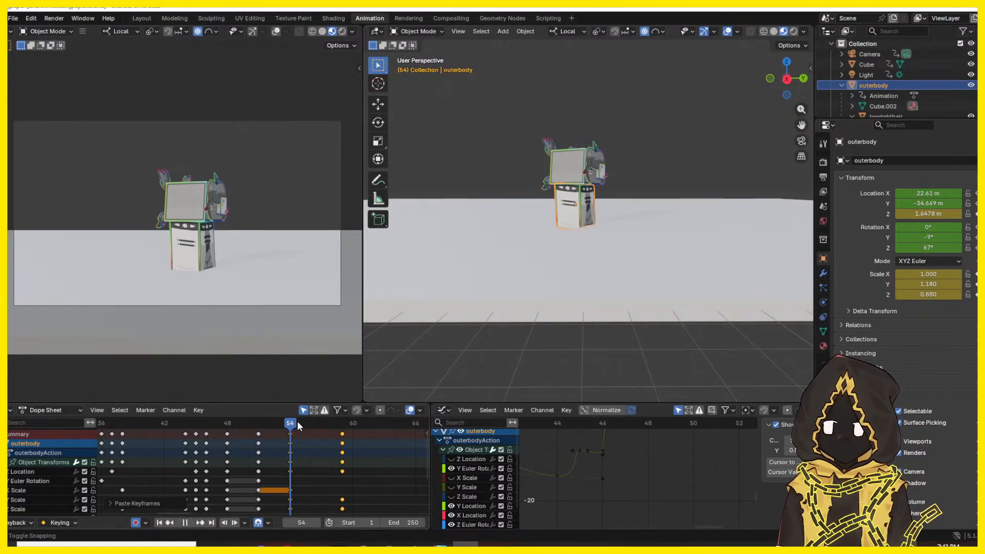
pyautogui.click(319, 425)
pyautogui.moveTo(290, 439)
pyautogui.mouseDown()
pyautogui.moveTo(322, 436)
pyautogui.moveTo(305, 451)
pyautogui.mouseUp()
pyautogui.rightClick(304, 452)
pyautogui.click(142, 426)
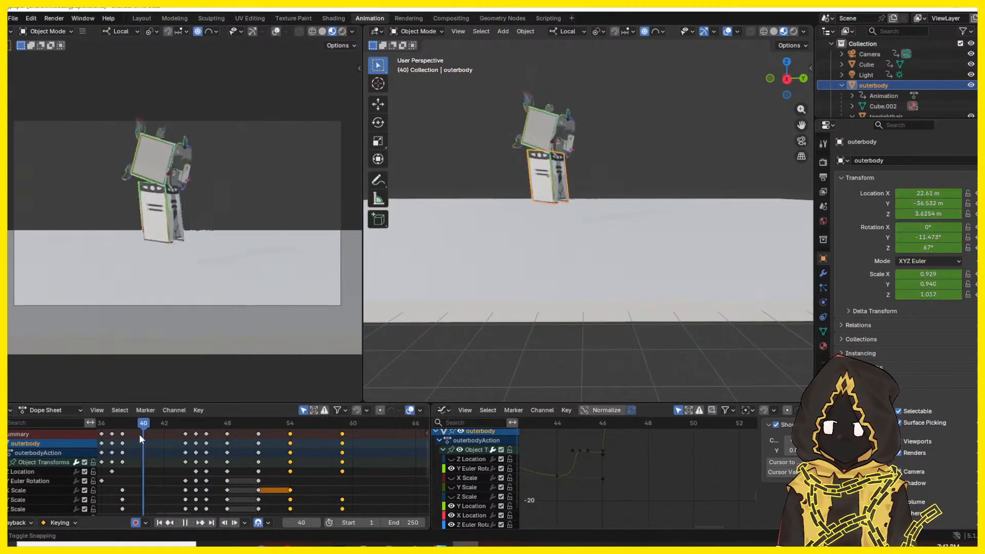
pyautogui.press('space')
pyautogui.press('space')
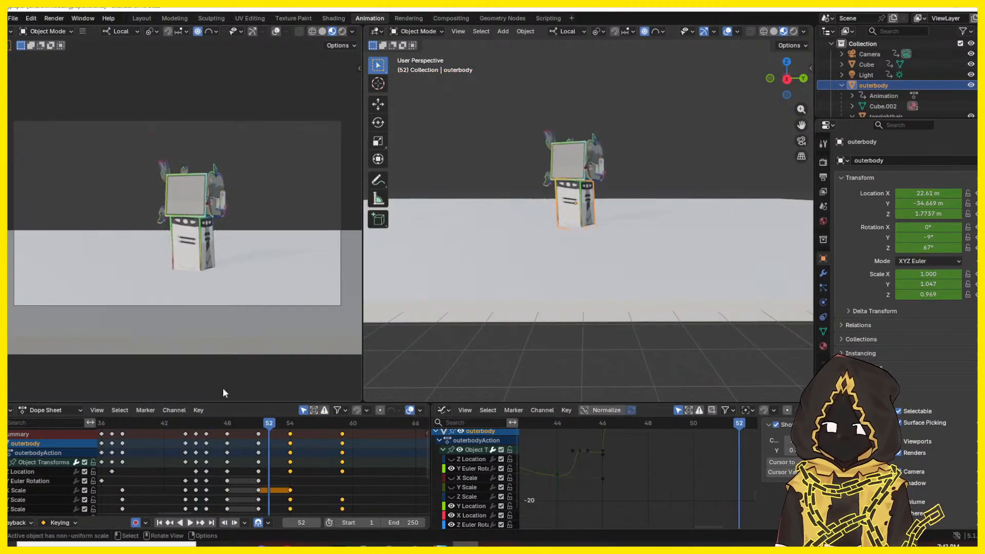
# - Enable keyframe snapping to move the body's squash and recovery keyframes to frames 56 and 61, and replay the motion
pyautogui.click(357, 410)
pyautogui.moveTo(292, 440)
pyautogui.mouseDown()
pyautogui.moveTo(300, 442)
pyautogui.moveTo(293, 438)
pyautogui.mouseUp()
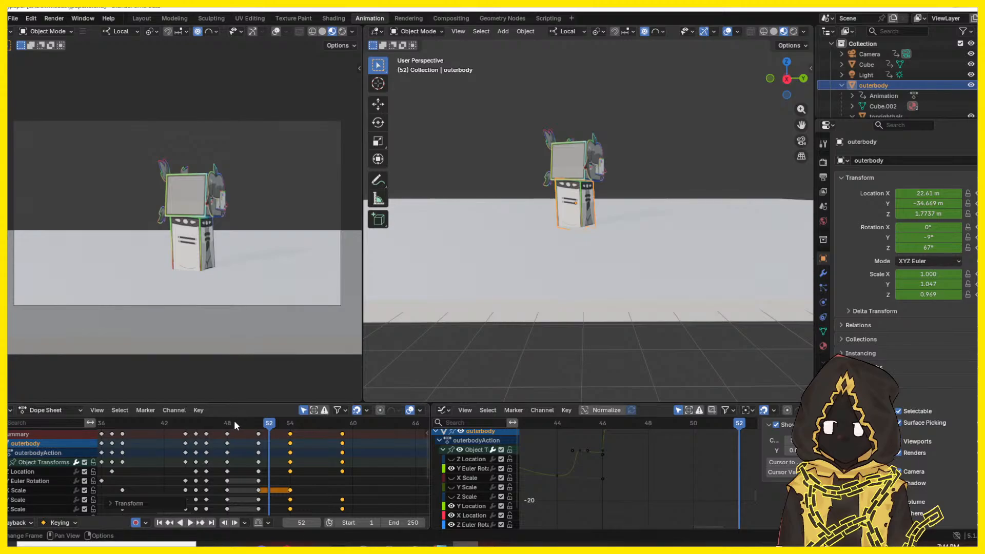
pyautogui.press('space')
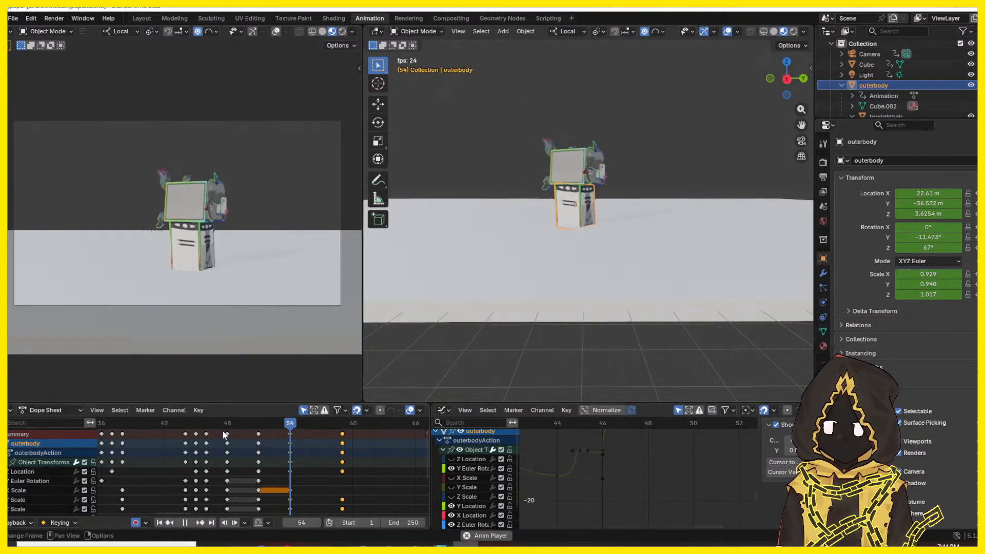
pyautogui.press('Escape')
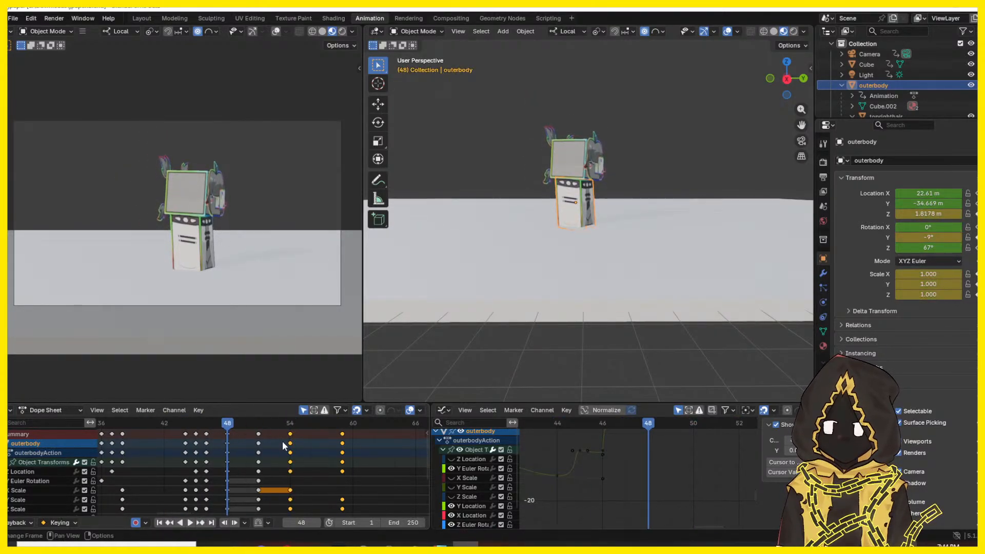
pyautogui.moveTo(292, 445); pyautogui.dragTo(309, 444)
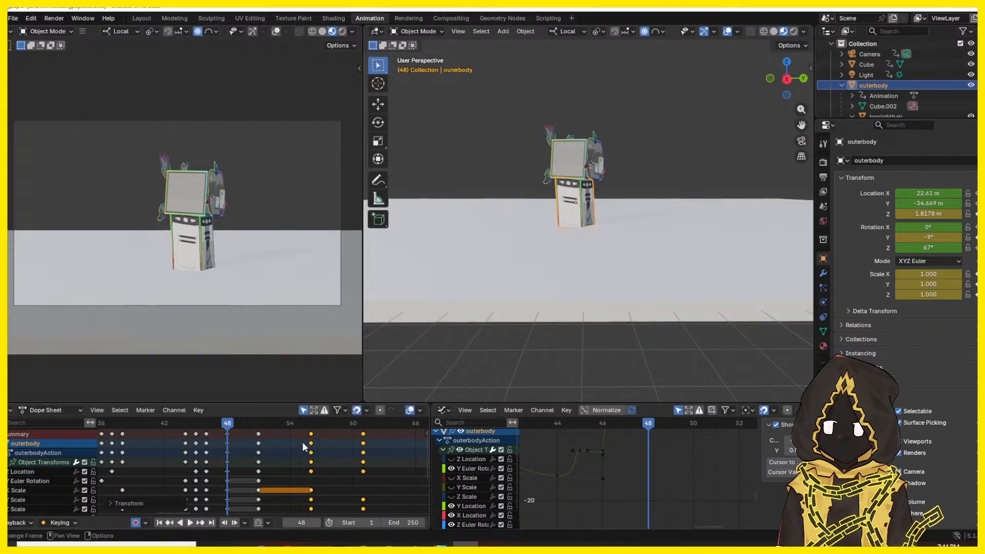
pyautogui.press('space')
pyautogui.press('space')
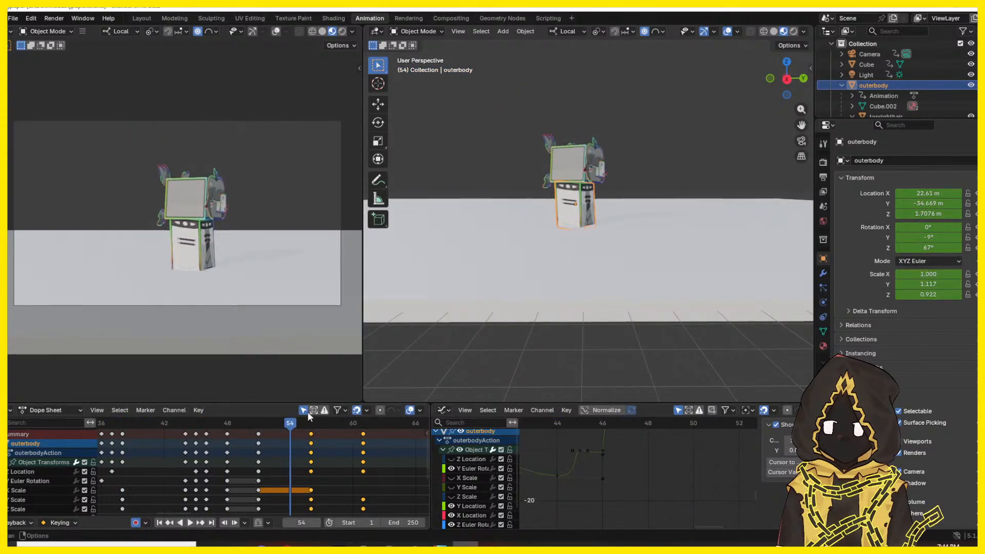
pyautogui.press('space')
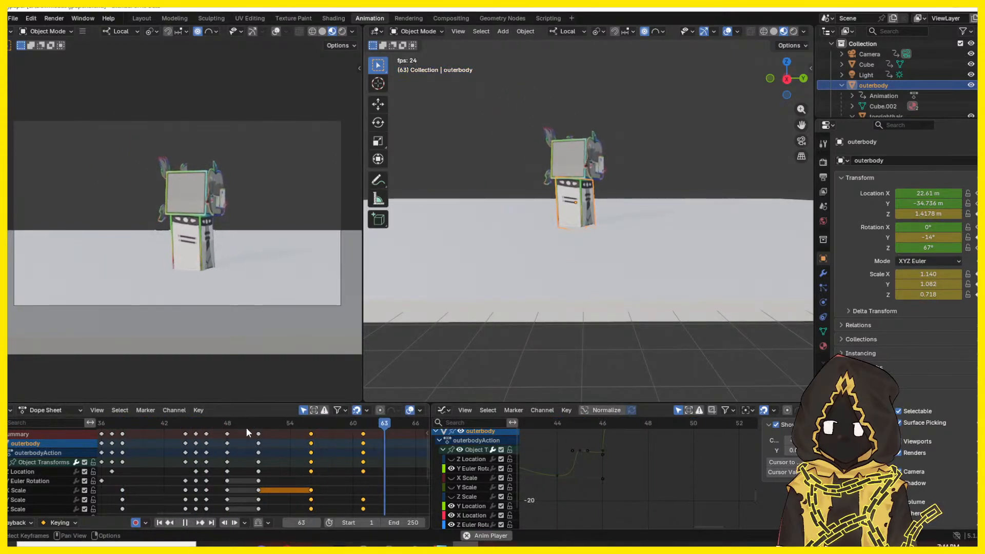
pyautogui.press('space')
# - Deepen the body's squash at frame 56 with Y scale 1.380, Z scale 0.770 and Z location 1.4878 m, and preview it
pyautogui.moveTo(246, 427); pyautogui.dragTo(274, 425)
pyautogui.moveTo(293, 425); pyautogui.dragTo(313, 432)
pyautogui.moveTo(929, 290); pyautogui.dragTo(950, 284)
pyautogui.moveTo(928, 214)
pyautogui.mouseDown()
pyautogui.moveTo(916, 214)
pyautogui.moveTo(929, 213)
pyautogui.mouseUp()
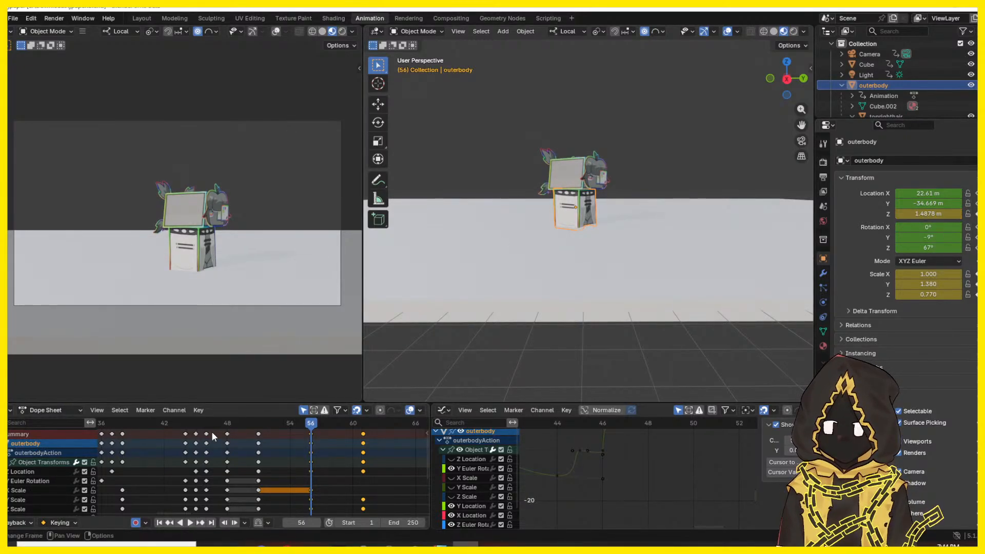
pyautogui.press('Right')
pyautogui.press('Right')
pyautogui.press('Right')
pyautogui.press('Right')
pyautogui.press('Right')
pyautogui.press('Right')
pyautogui.moveTo(248, 418); pyautogui.dragTo(312, 419)
# - Show only the body's X, Y and Z Scale curves around frame 56 in the Graph Editor
pyautogui.moveTo(720, 457); pyautogui.dragTo(508, 524, button='middle')
pyautogui.scroll(-1, 730, 518)
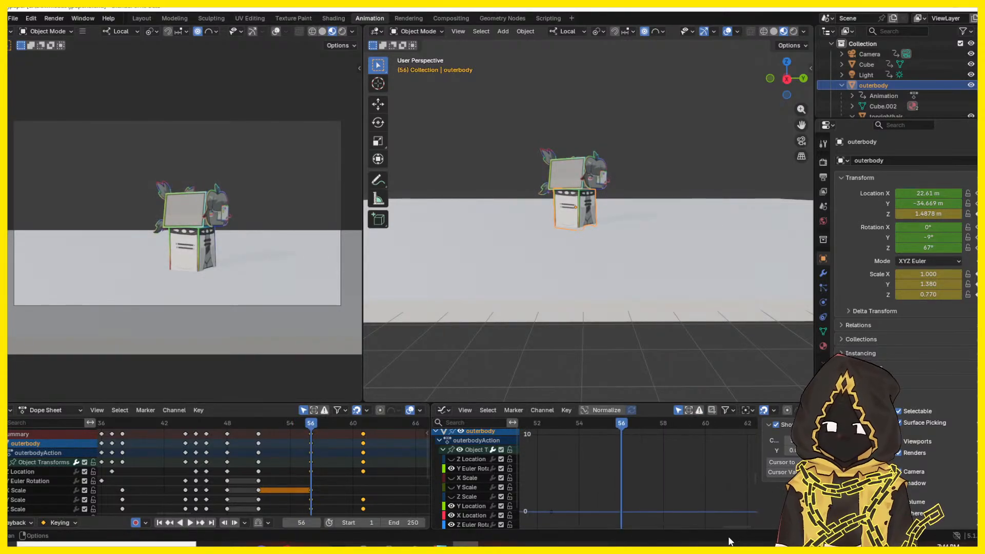
pyautogui.click(460, 449)
pyautogui.click(461, 450)
pyautogui.scroll(-4, 621, 465)
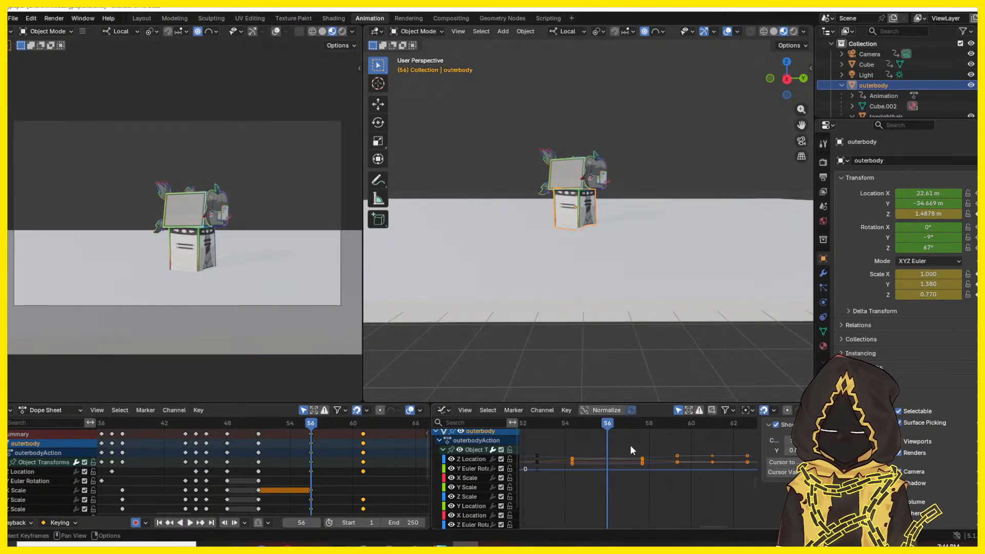
pyautogui.scroll(-8, 640, 487)
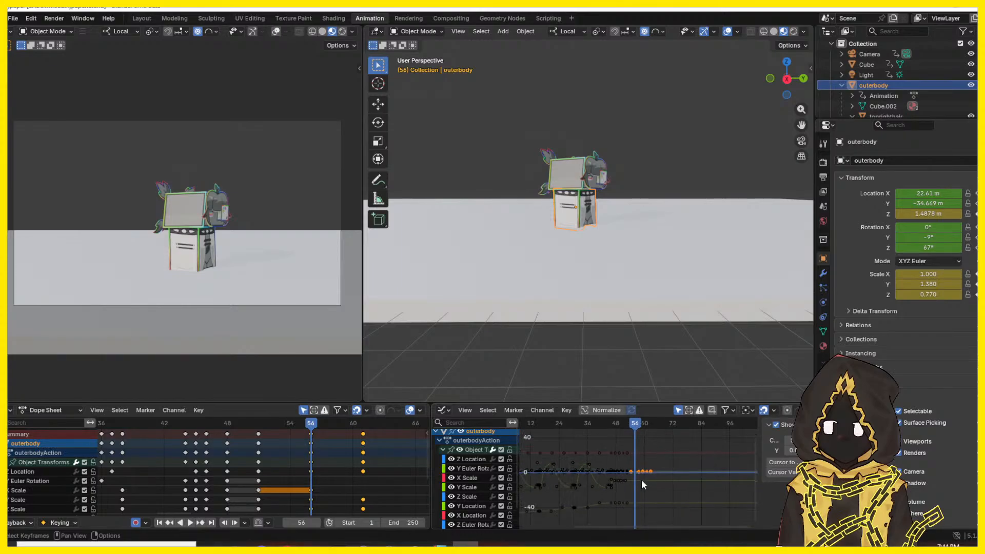
pyautogui.scroll(12, 637, 485)
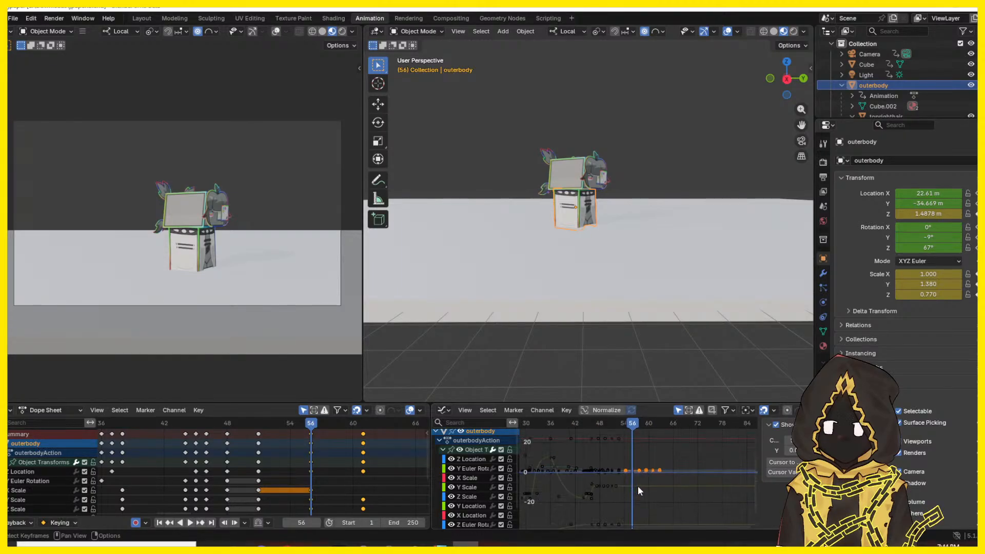
pyautogui.scroll(4, 607, 466)
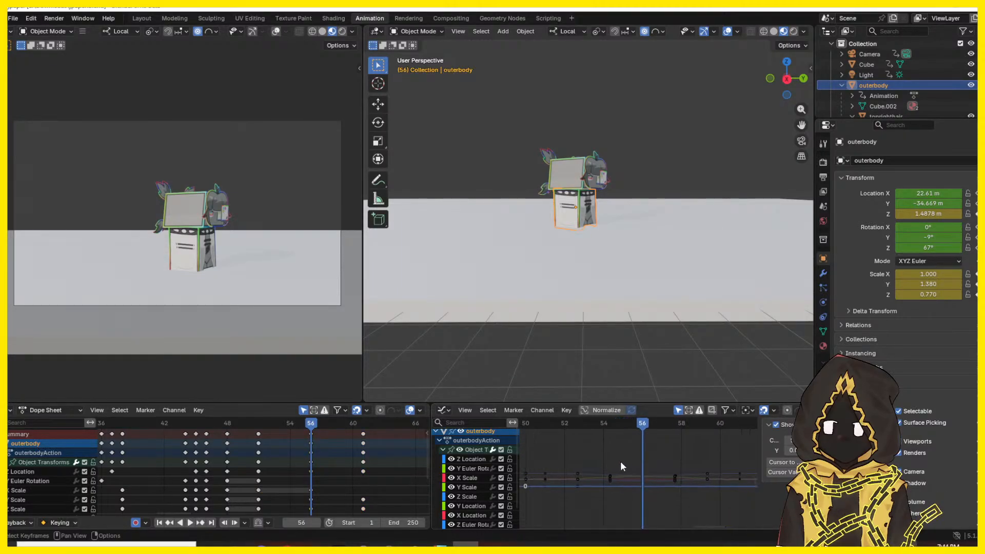
pyautogui.scroll(-2, 465, 467)
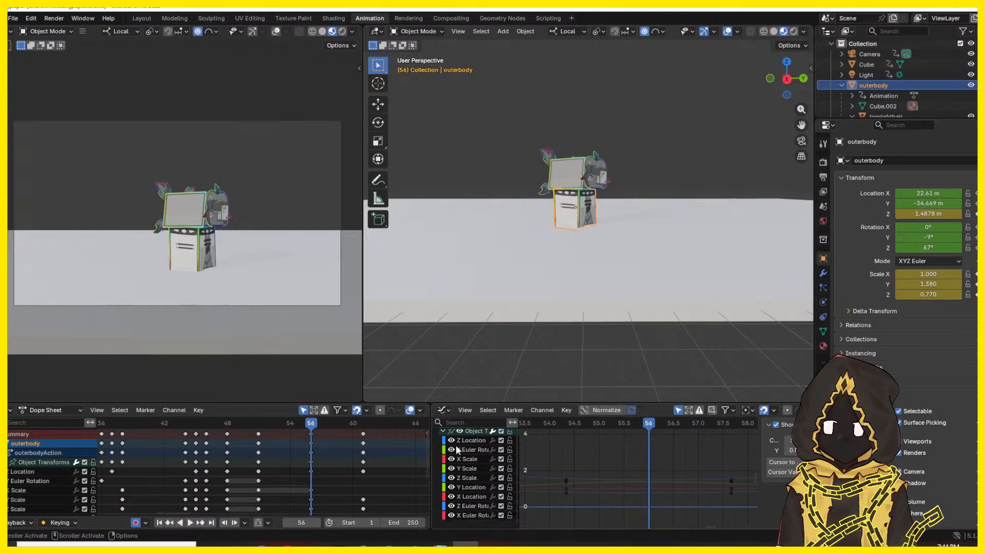
pyautogui.click(459, 430)
pyautogui.moveTo(453, 459); pyautogui.dragTo(453, 477)
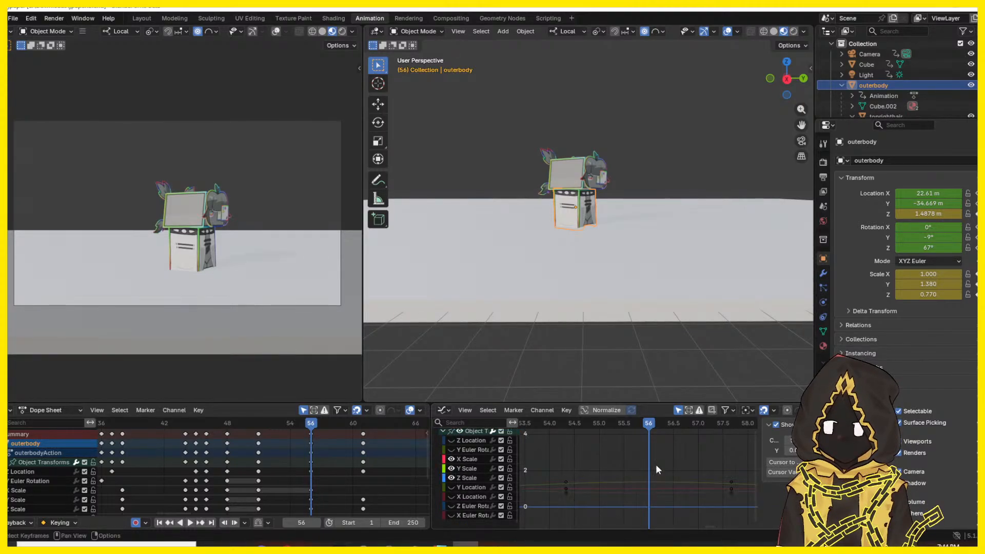
# - Pull the incoming handle of the body's Y Scale keyframe at frame 56 close to its frame, and preview the squash
pyautogui.click(632, 486)
pyautogui.moveTo(598, 466); pyautogui.dragTo(685, 461, button='middle')
pyautogui.scroll(-6, 685, 461)
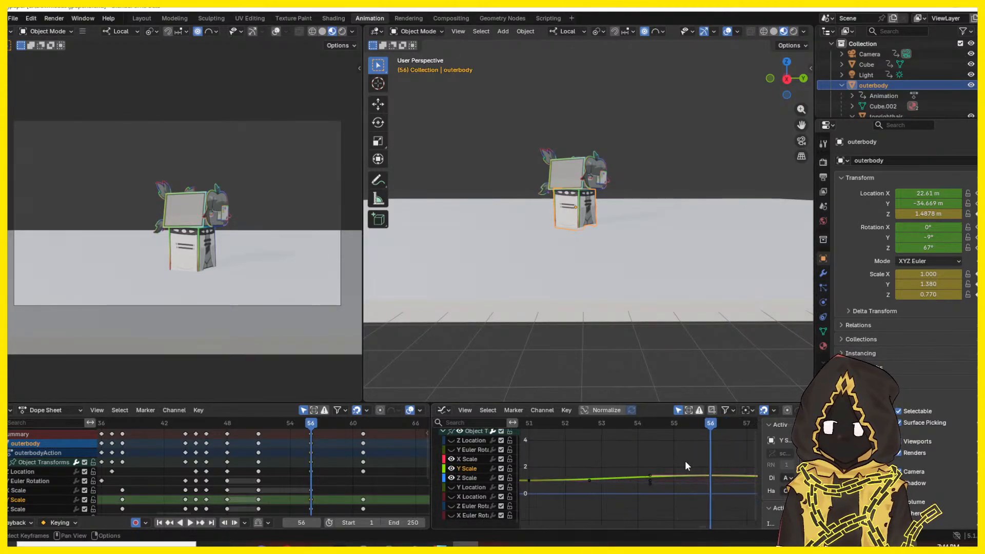
pyautogui.scroll(-2, 530, 477)
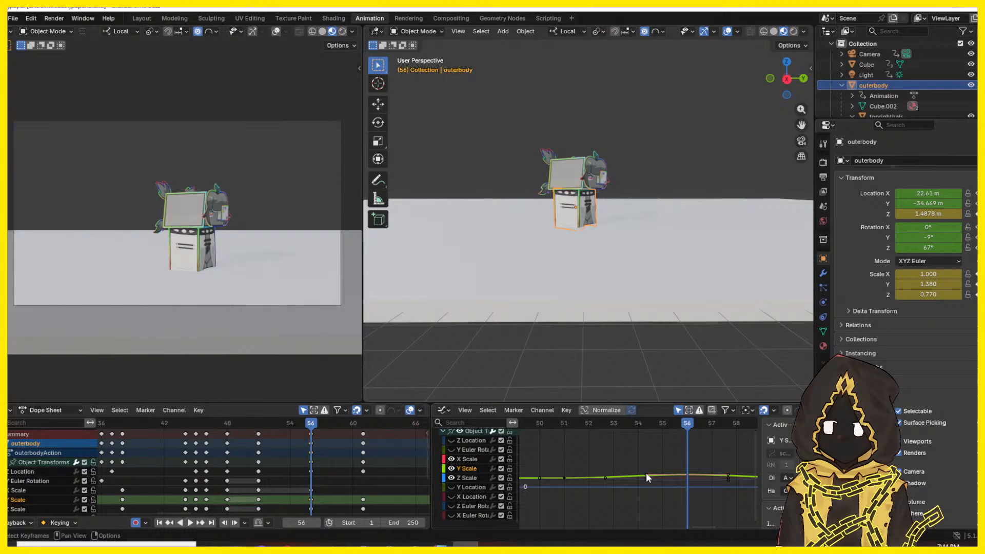
pyautogui.moveTo(646, 475); pyautogui.dragTo(683, 478)
pyautogui.moveTo(688, 426); pyautogui.dragTo(735, 442)
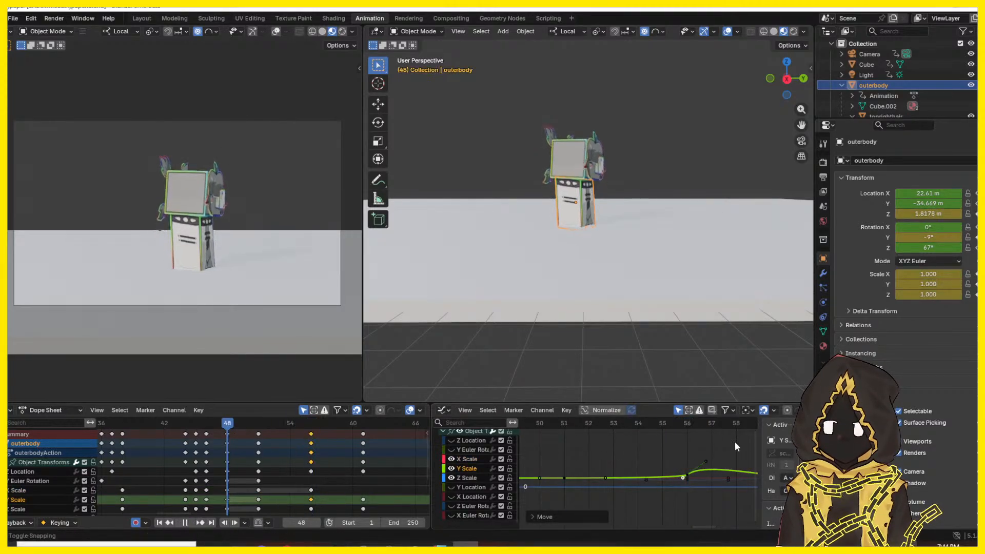
pyautogui.press('space')
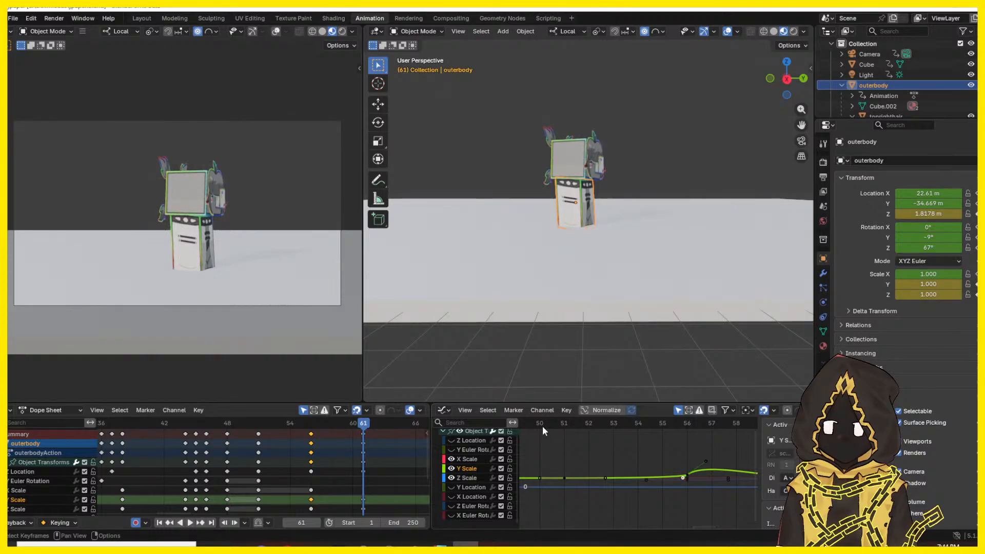
pyautogui.click(542, 425)
pyautogui.press('space')
pyautogui.press('space')
pyautogui.moveTo(657, 455); pyautogui.dragTo(563, 462, button='middle')
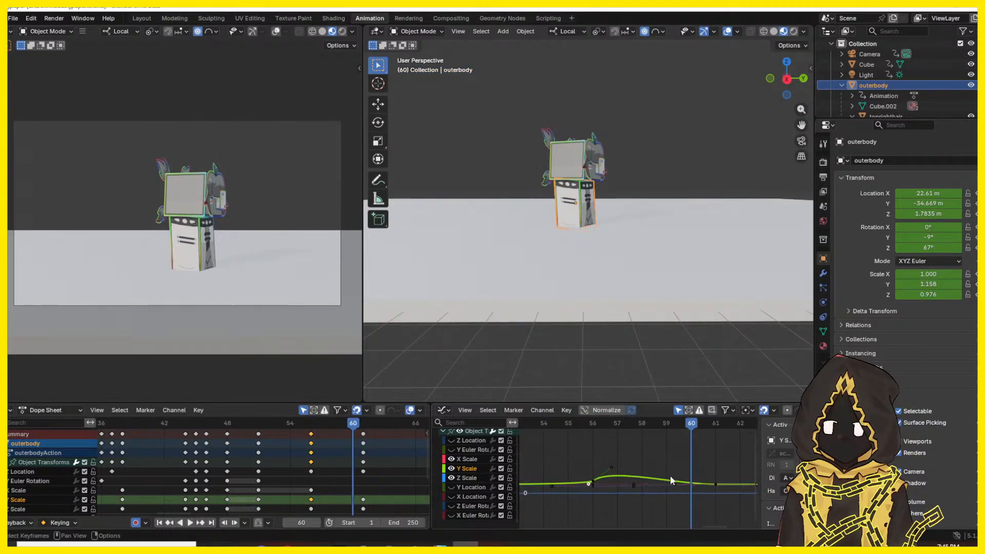
# - Raise the incoming handle of the Y Scale keyframe at frame 61 to delay the recovery, and replay the motion
pyautogui.click(676, 484)
pyautogui.press('g')
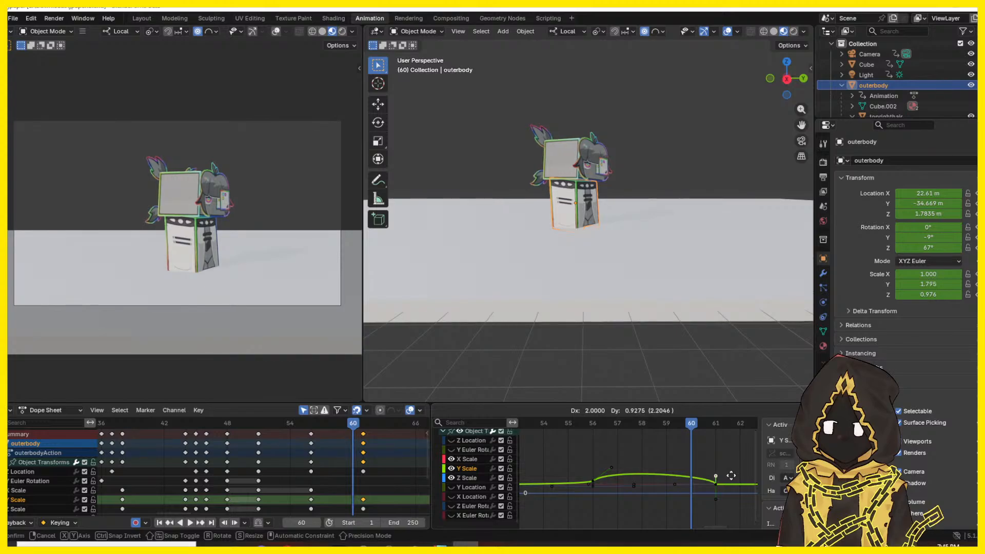
pyautogui.click(712, 476)
pyautogui.moveTo(687, 430); pyautogui.dragTo(568, 426)
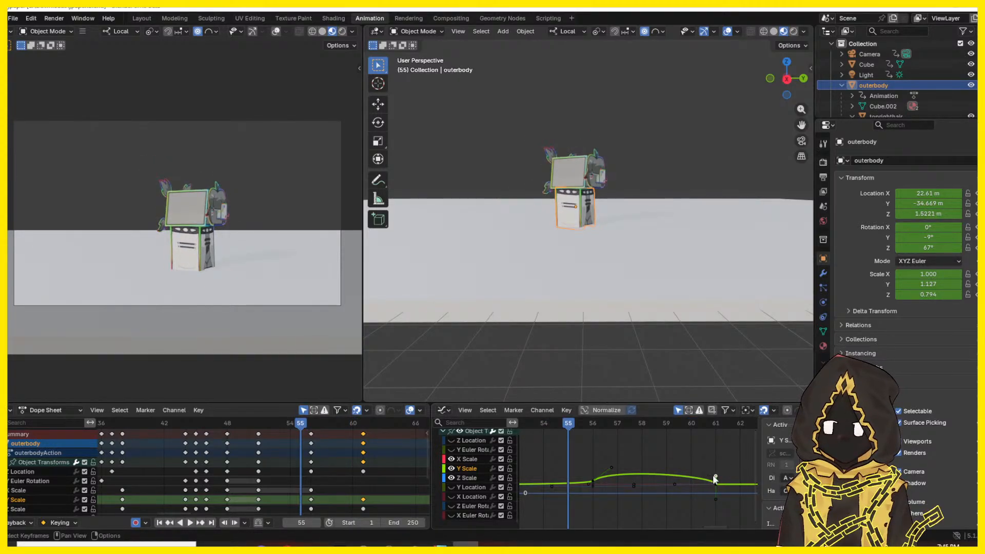
pyautogui.press('space')
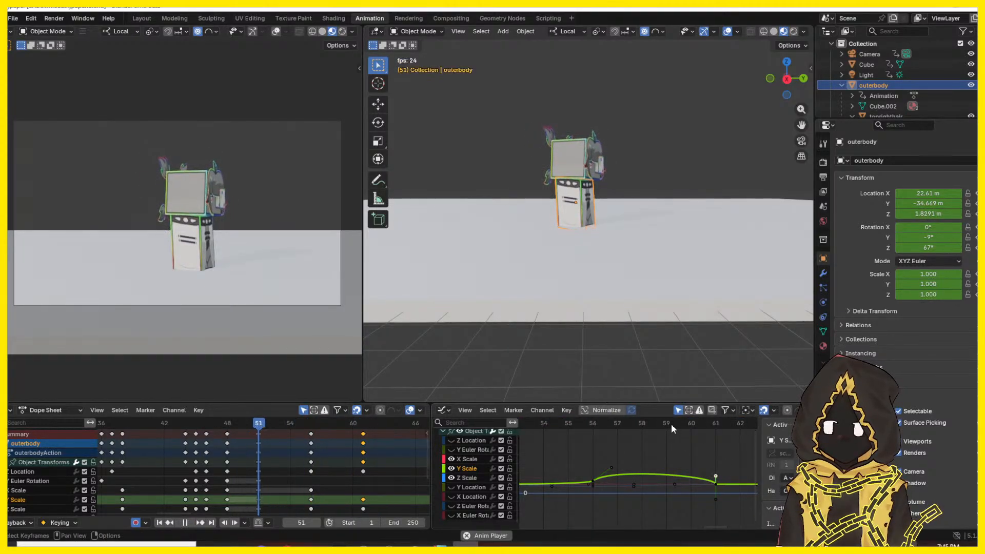
pyautogui.press('space')
pyautogui.moveTo(679, 424); pyautogui.dragTo(520, 423)
pyautogui.moveTo(587, 477); pyautogui.dragTo(611, 469, button='middle')
pyautogui.press('space')
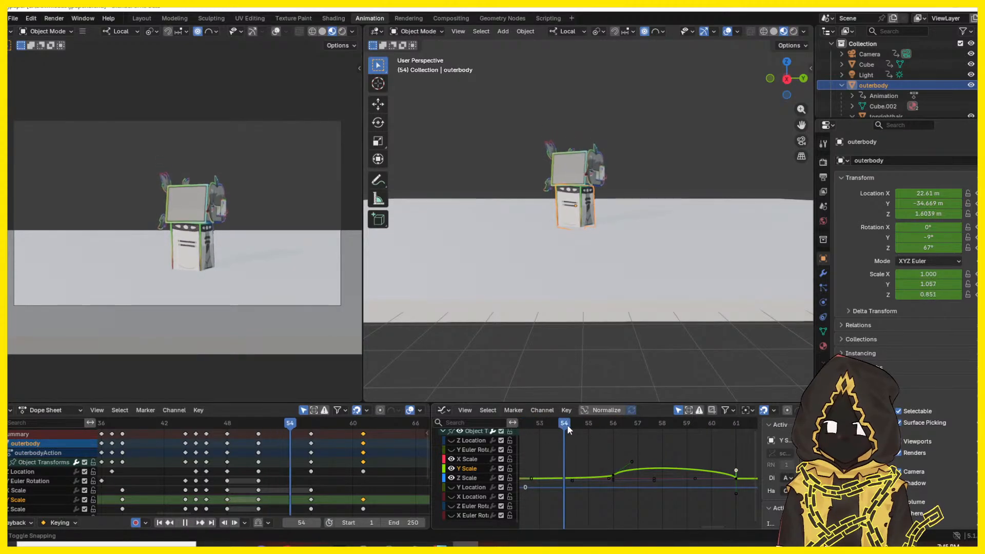
pyautogui.press('space')
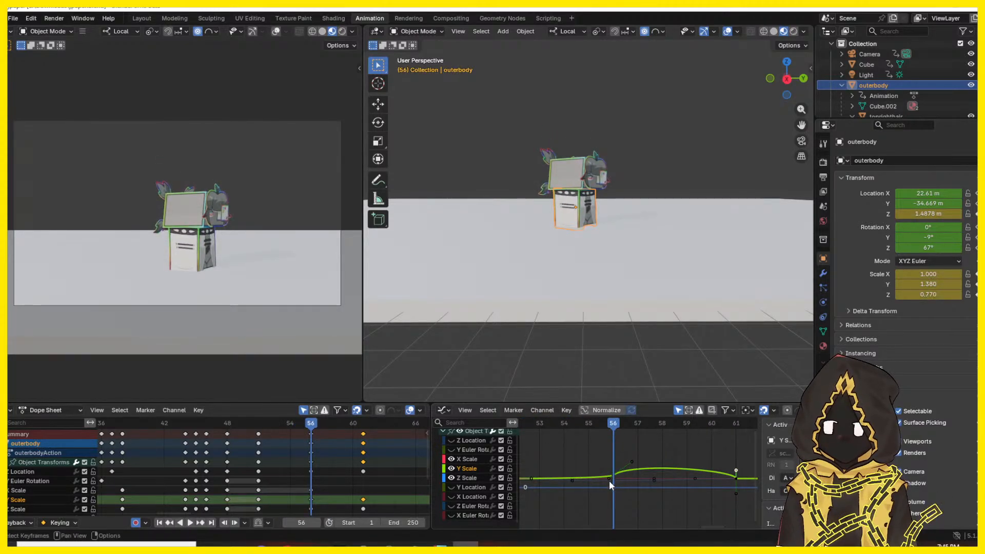
# - Pull the incoming handle of the Z Scale keyframe at frame 56 near its frame, readjust its height, and preview the motion
pyautogui.click(609, 478)
pyautogui.click(614, 478)
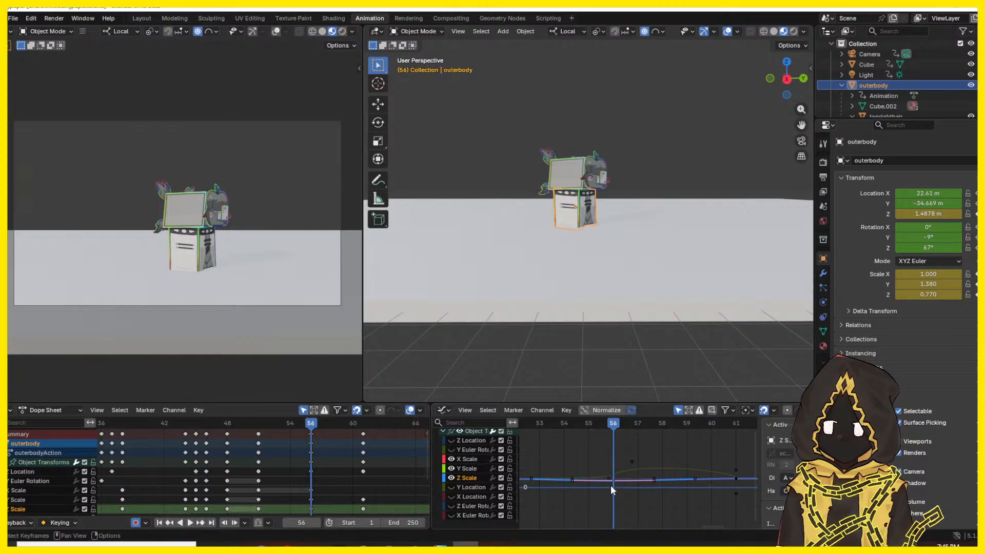
pyautogui.scroll(10, 615, 487)
pyautogui.moveTo(616, 488); pyautogui.dragTo(701, 479, button='middle')
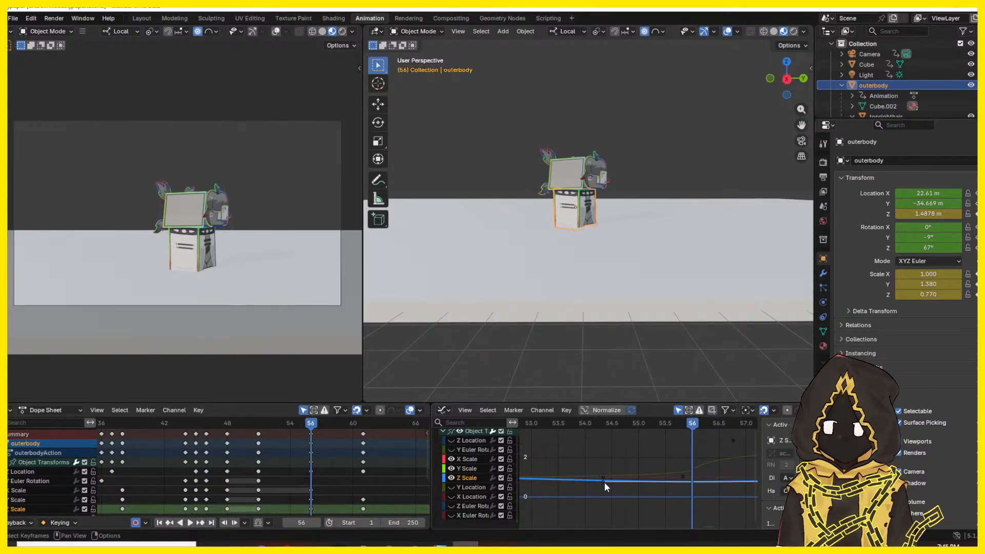
pyautogui.moveTo(604, 482); pyautogui.dragTo(683, 477)
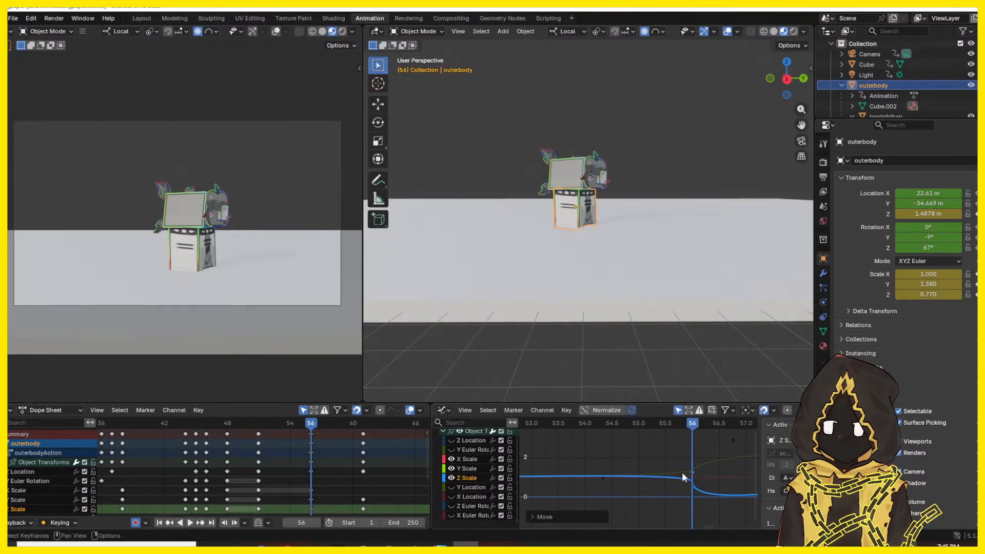
pyautogui.scroll(-4, 571, 461)
pyautogui.click(533, 423)
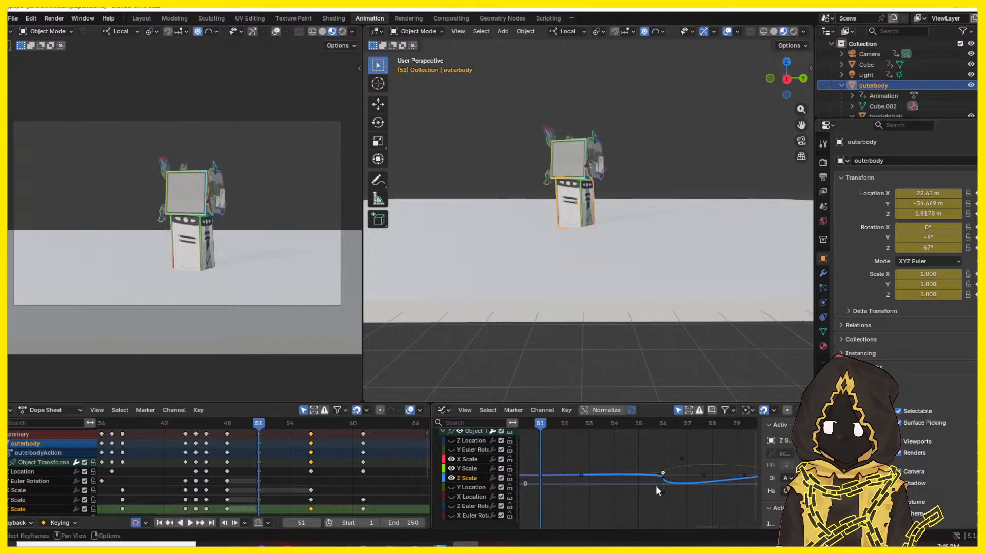
pyautogui.moveTo(664, 493); pyautogui.dragTo(663, 478)
pyautogui.press('space')
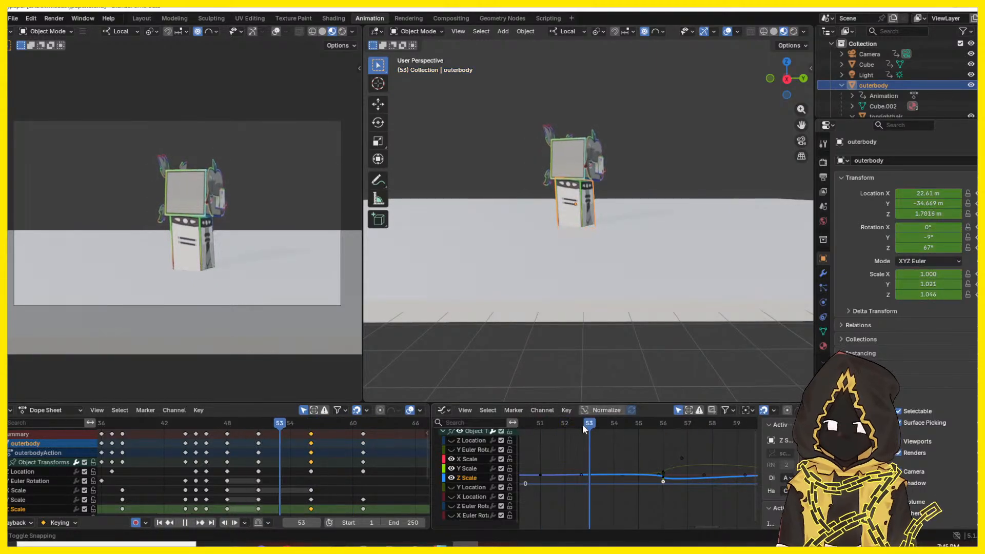
pyautogui.press('Escape')
# - Reshape the Z Scale curve between frames 51 and 56 by shortening the handle after frame 51, and replay it
pyautogui.moveTo(659, 472); pyautogui.dragTo(551, 478)
pyautogui.press('space')
pyautogui.press('space')
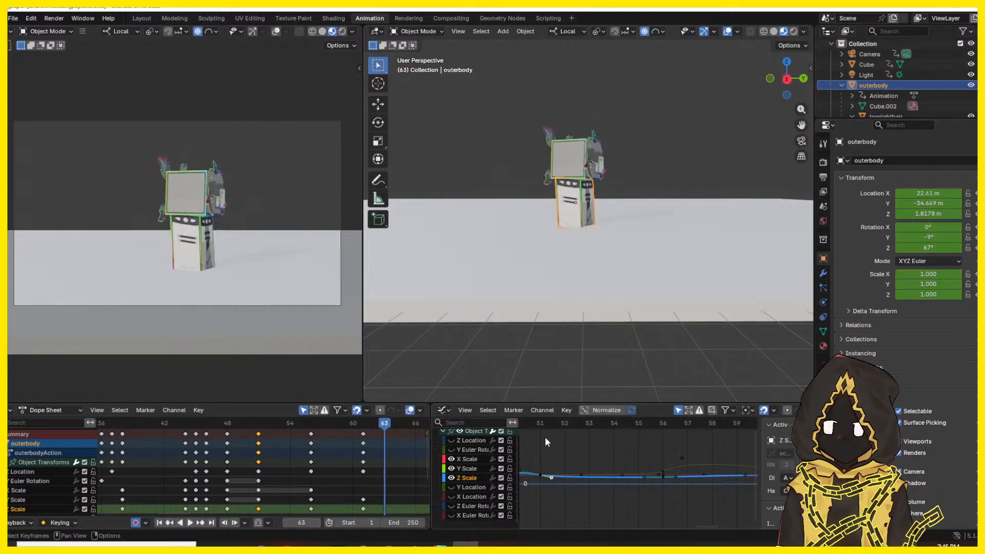
pyautogui.click(545, 437)
pyautogui.moveTo(528, 425); pyautogui.dragTo(753, 425)
pyautogui.click(540, 427)
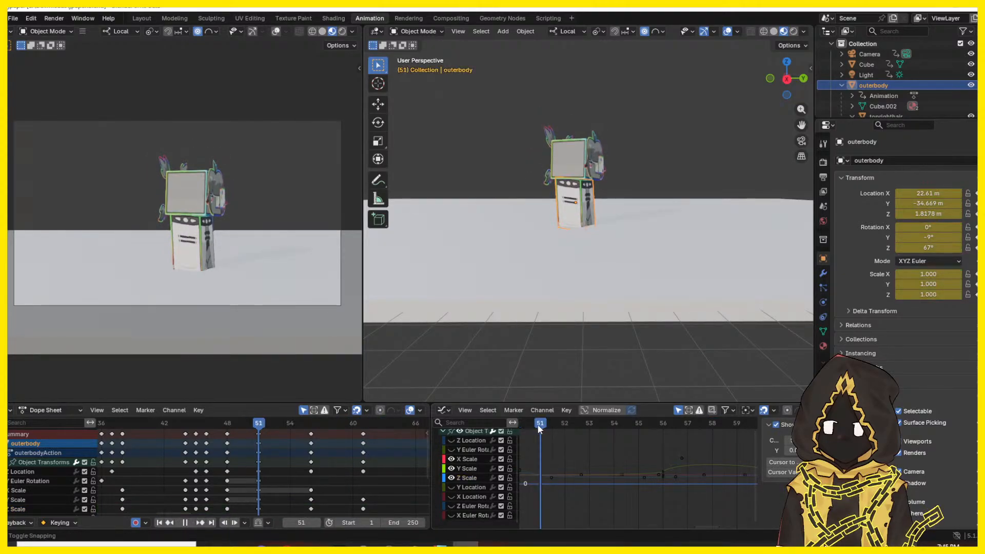
# - Nudge the outgoing handle of the Z Scale keyframe at frame 51, and review the squash through its recovery
pyautogui.moveTo(550, 476); pyautogui.dragTo(557, 476)
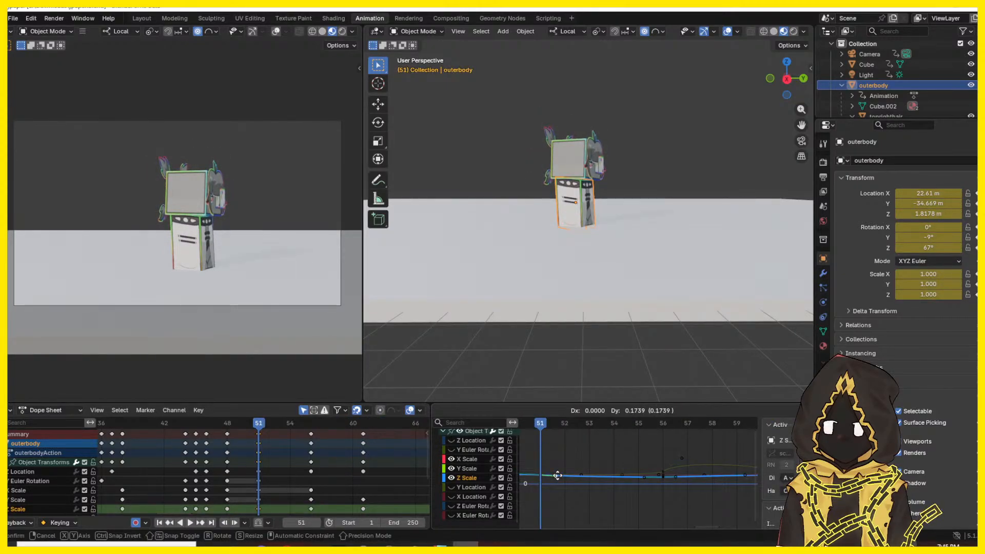
pyautogui.click(557, 474)
pyautogui.press('space')
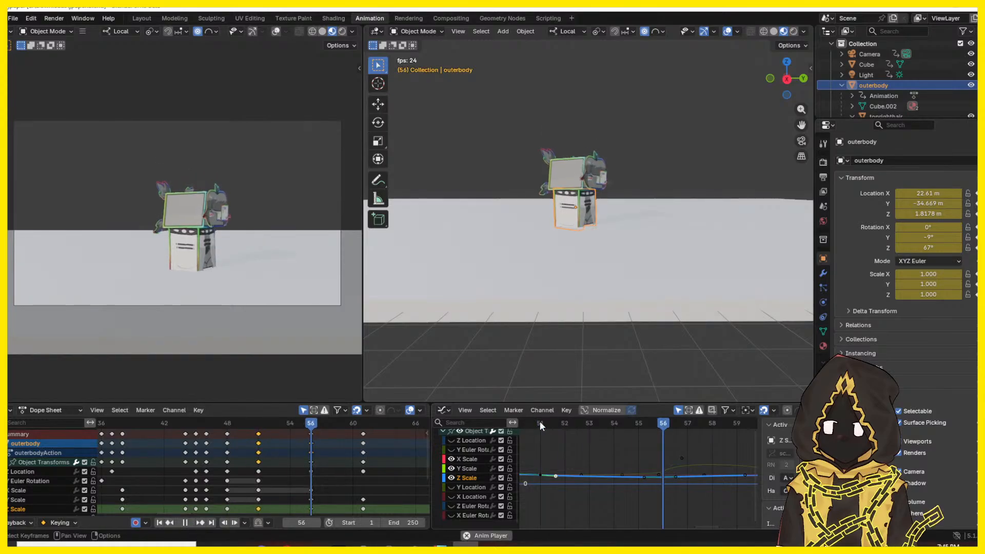
pyautogui.press('Escape')
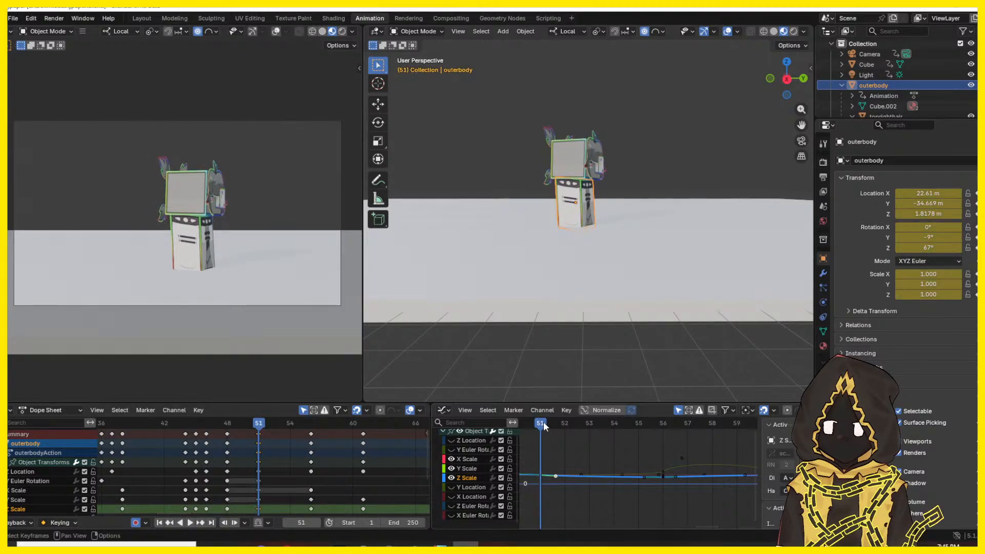
pyautogui.press('space')
pyautogui.moveTo(544, 422); pyautogui.dragTo(706, 432)
pyautogui.moveTo(721, 451); pyautogui.dragTo(633, 455, button='middle')
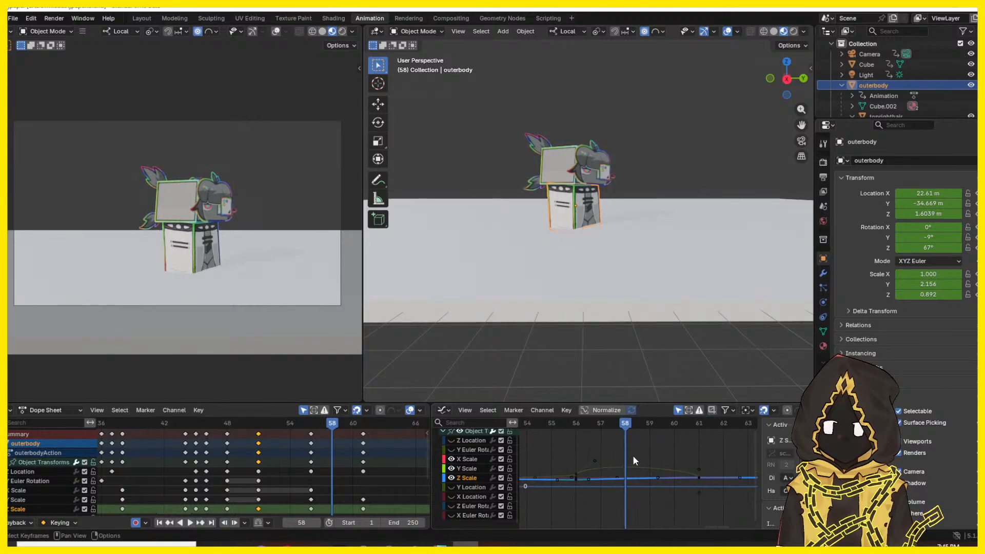
pyautogui.moveTo(686, 429); pyautogui.dragTo(531, 432)
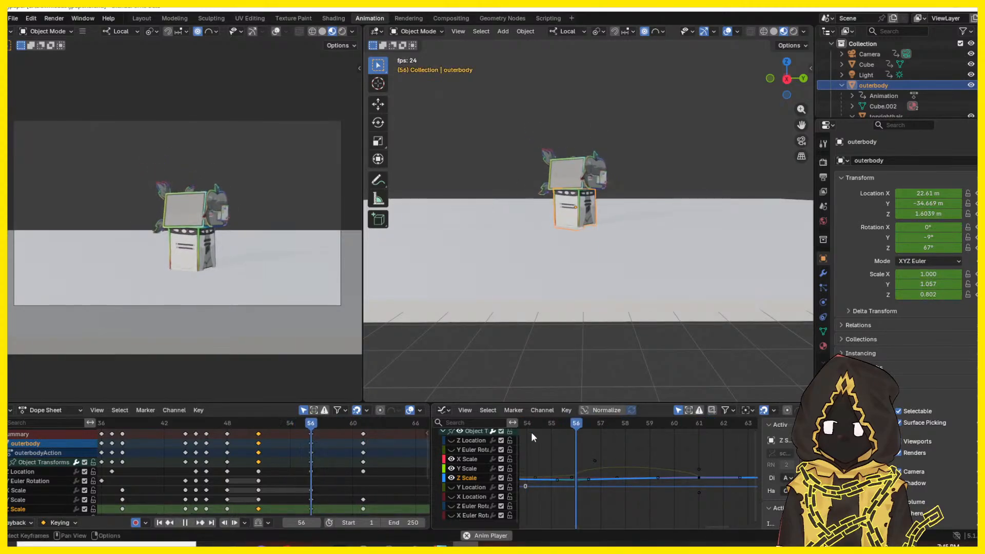
pyautogui.press('Escape')
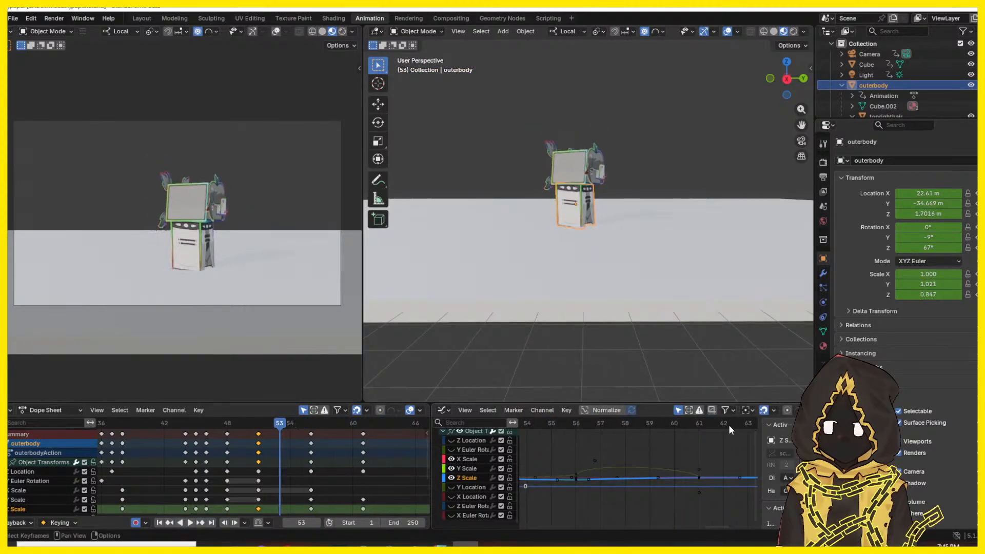
pyautogui.click(713, 455)
pyautogui.moveTo(626, 428); pyautogui.dragTo(685, 428)
# - Replace the body's Y Scale recovery keyframe at frame 61 with one at frame 63, and replay the squash
pyautogui.moveTo(378, 428); pyautogui.dragTo(338, 488)
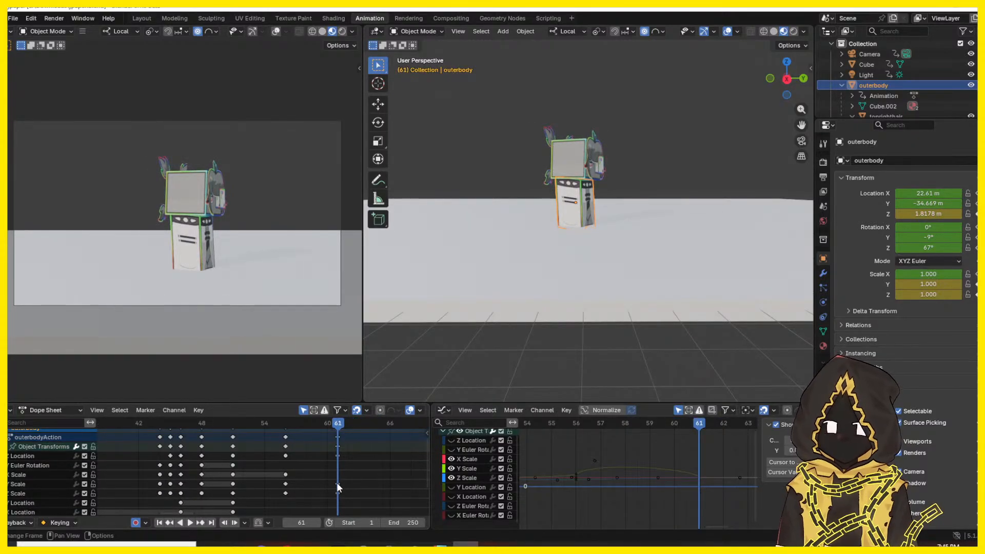
pyautogui.click(338, 485)
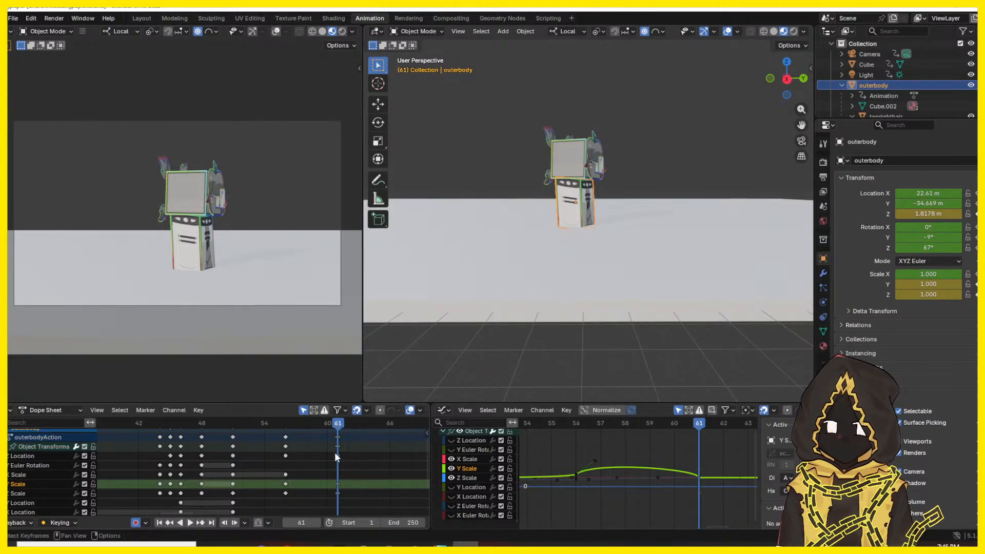
pyautogui.click(337, 483)
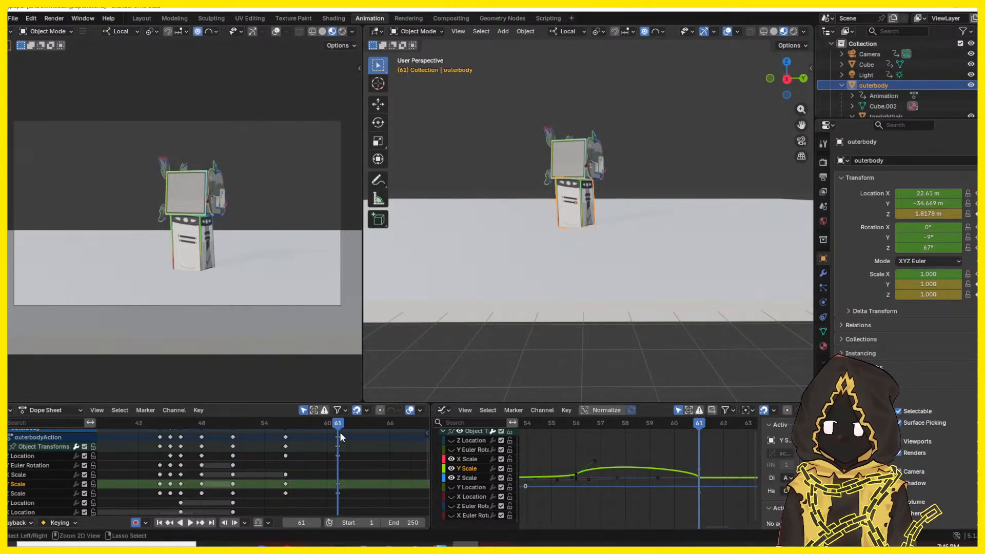
pyautogui.moveTo(340, 425); pyautogui.dragTo(358, 425)
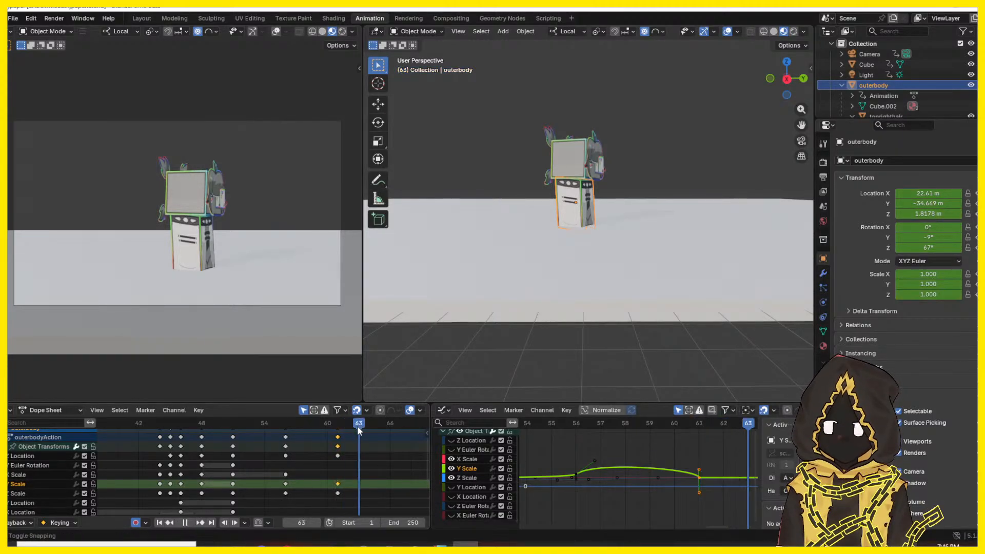
pyautogui.rightClick(338, 482)
pyautogui.click(331, 465)
pyautogui.press('x')
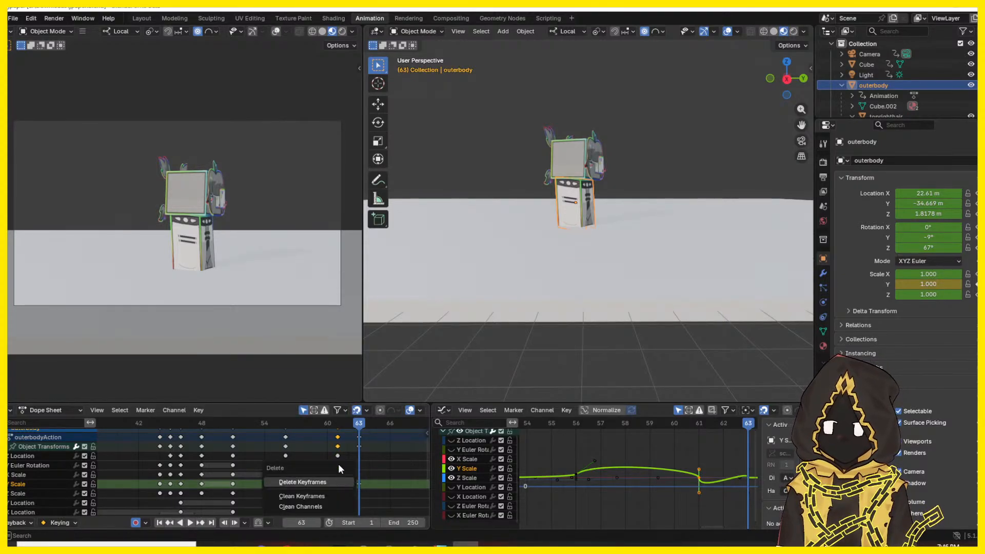
pyautogui.click(331, 479)
pyautogui.moveTo(307, 425); pyautogui.dragTo(260, 430)
pyautogui.press('space')
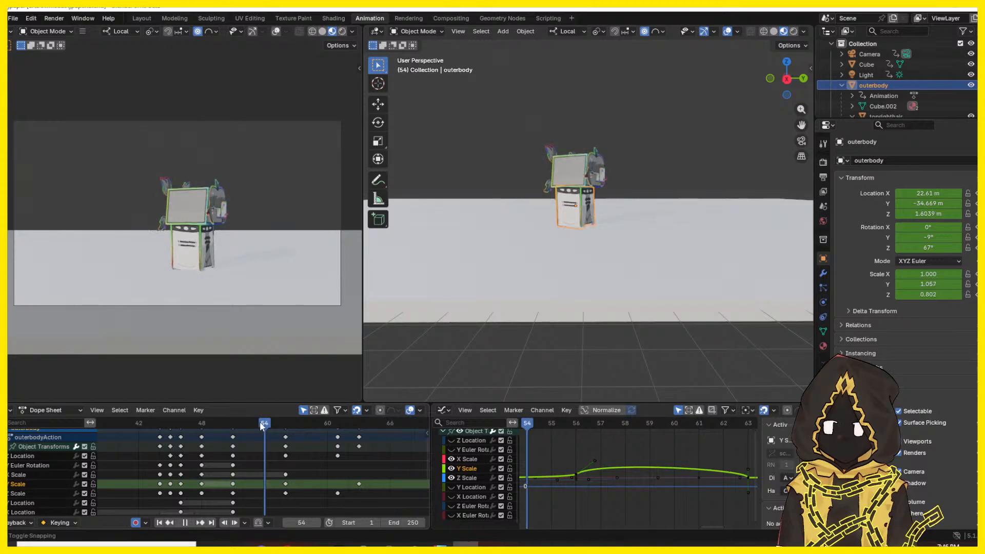
pyautogui.press('space')
# - Shift all the body's keyframes from frame 51 onward two frames later, so they start at frame 53, and preview the timing
pyautogui.moveTo(201, 423); pyautogui.dragTo(235, 430)
pyautogui.press('space')
pyautogui.press('space')
pyautogui.press('space')
pyautogui.press('space')
pyautogui.moveTo(304, 476); pyautogui.dragTo(321, 497, button='middle')
pyautogui.click(389, 427)
pyautogui.moveTo(390, 432); pyautogui.dragTo(273, 472)
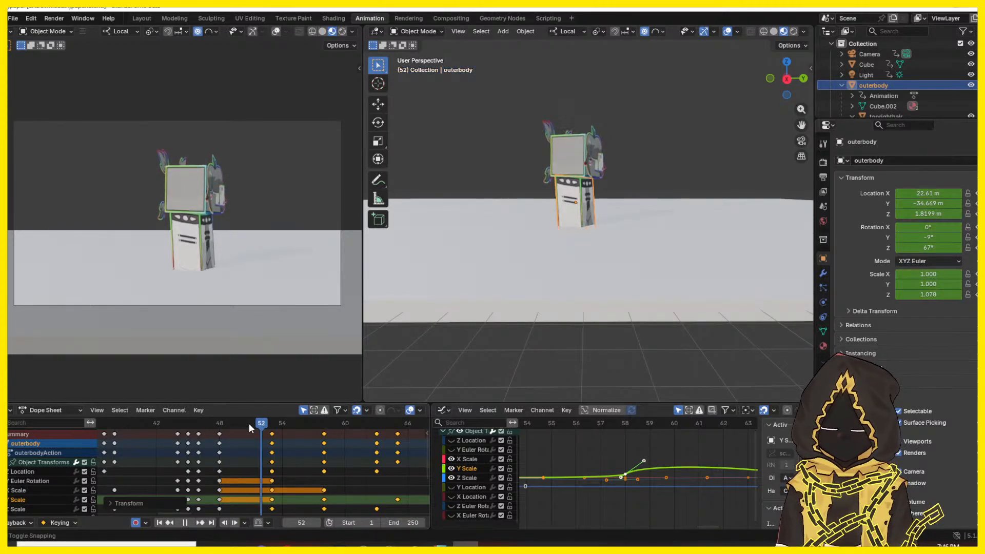
pyautogui.press('Escape')
# - Change the handle type of the body's Z Location keyframe at frame 53, and replay the landing
pyautogui.click(277, 457)
pyautogui.click(272, 472)
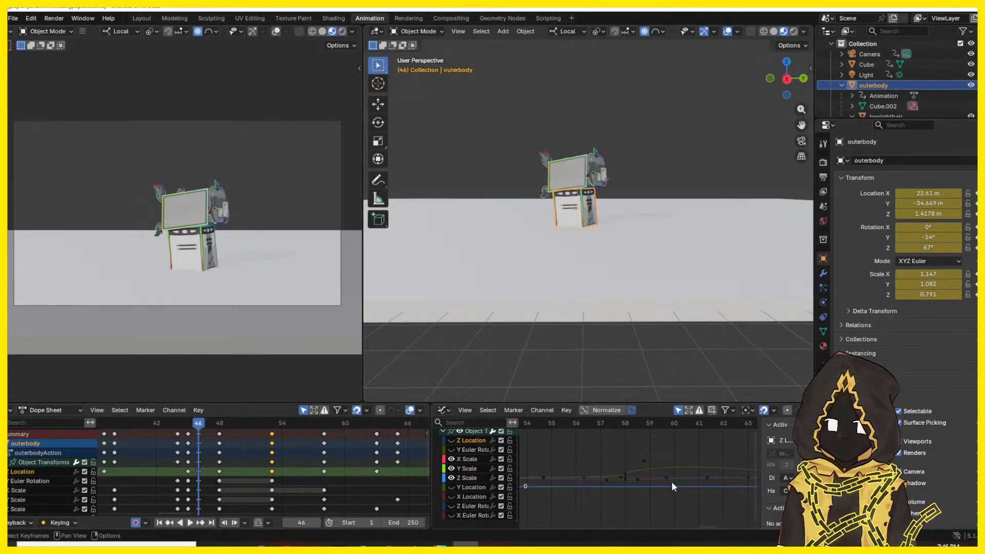
pyautogui.moveTo(200, 422); pyautogui.dragTo(251, 516)
pyautogui.press('b')
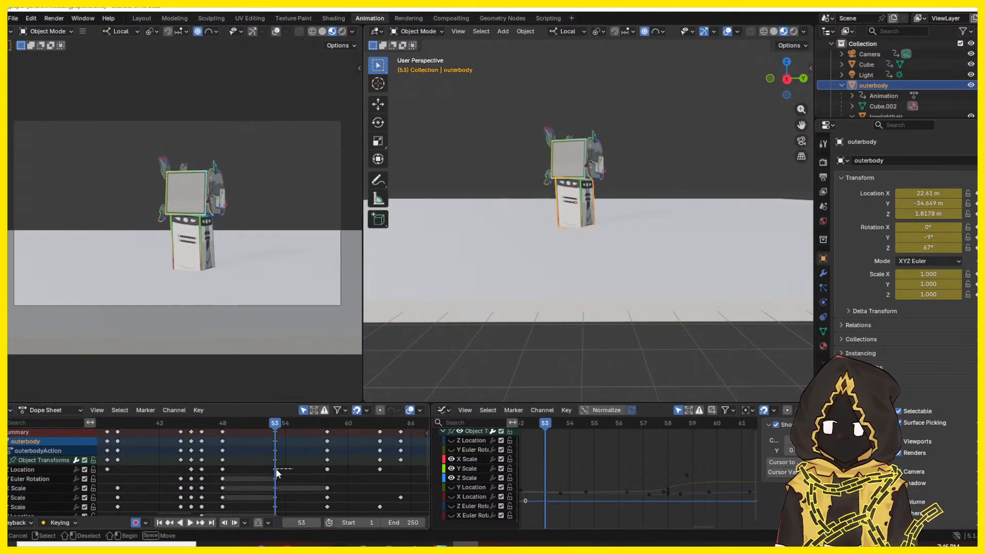
pyautogui.rightClick(263, 438)
pyautogui.moveTo(262, 458)
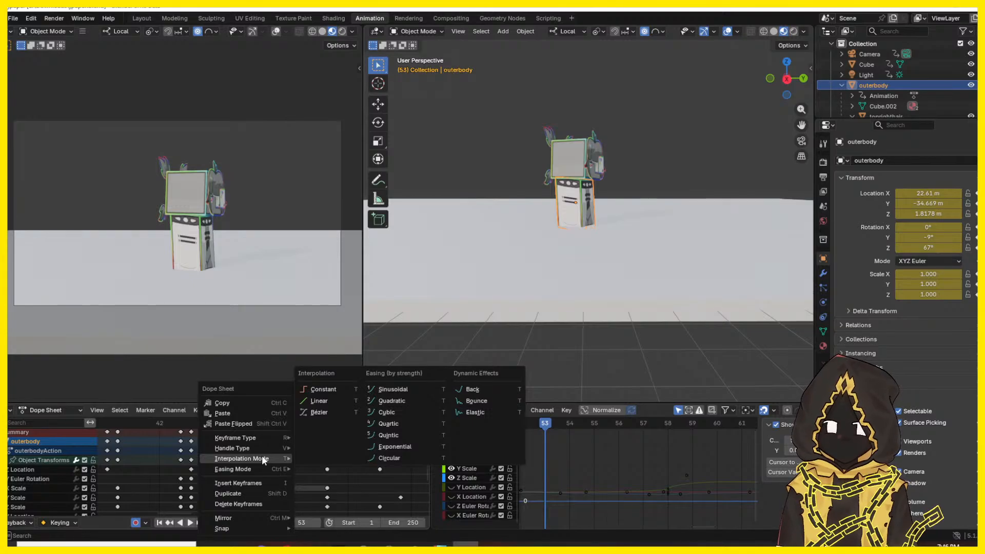
pyautogui.click(315, 458)
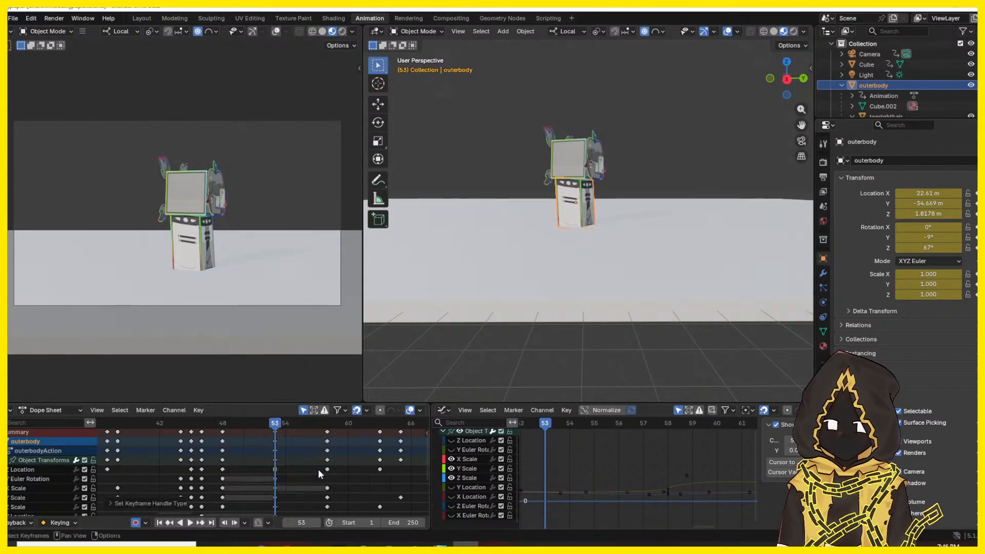
pyautogui.press('space')
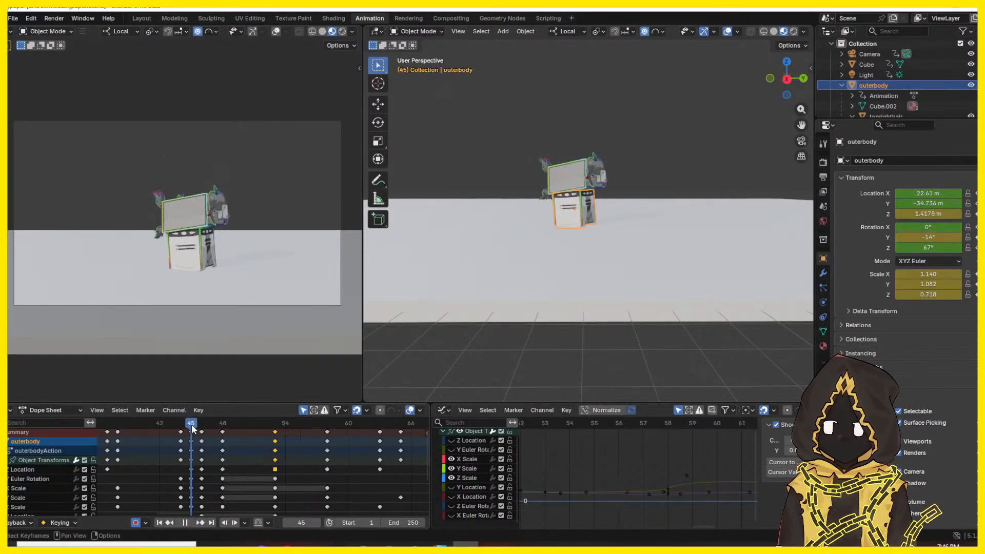
# - Set the handle type of the body's remaining keyframes at frame 53 to Aligned, and replay the landing
pyautogui.press('space')
pyautogui.moveTo(196, 425); pyautogui.dragTo(270, 428)
pyautogui.moveTo(298, 480); pyautogui.dragTo(300, 472, button='middle')
pyautogui.moveTo(293, 467); pyautogui.dragTo(256, 542)
pyautogui.scroll(-3, 277, 477)
pyautogui.rightClick(280, 464)
pyautogui.moveTo(275, 466)
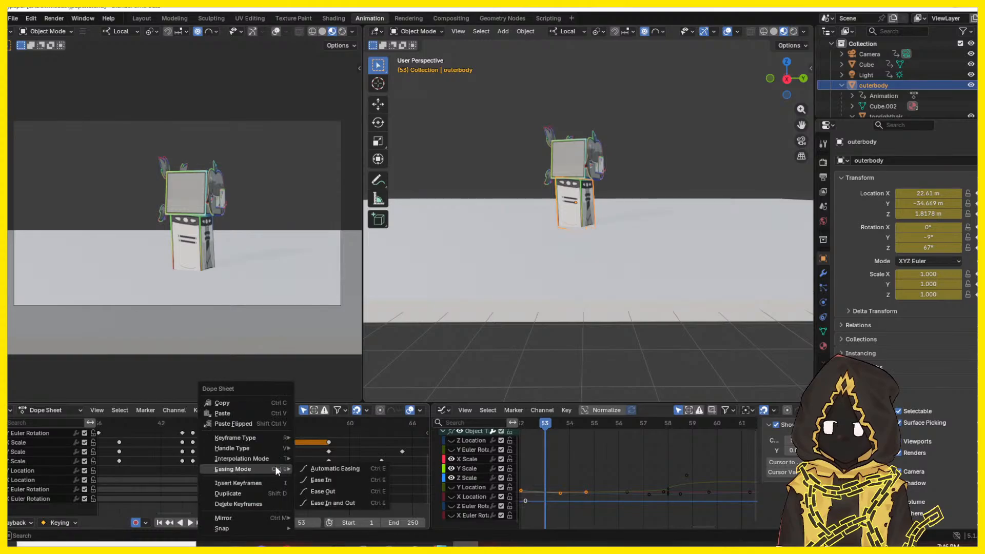
pyautogui.moveTo(273, 446)
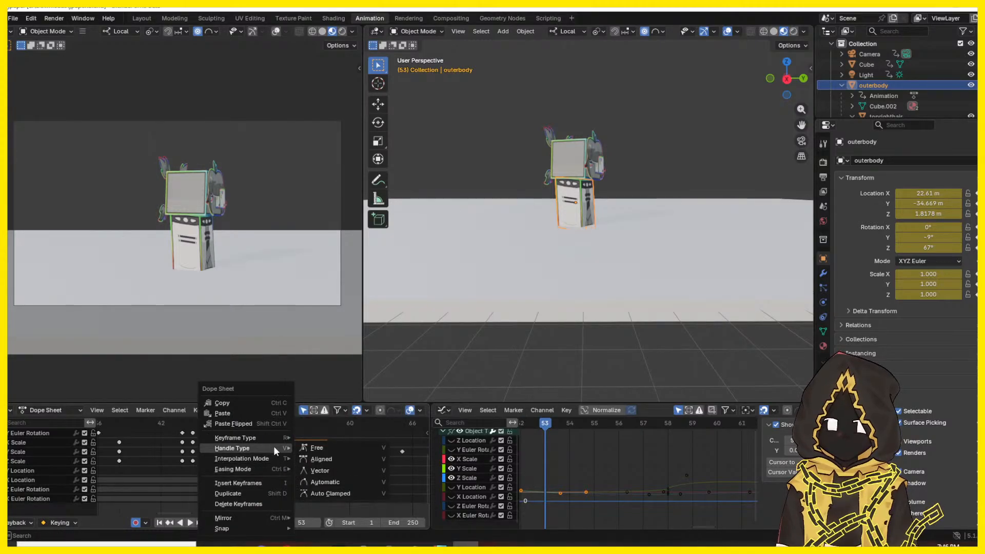
pyautogui.click(316, 460)
pyautogui.press('space')
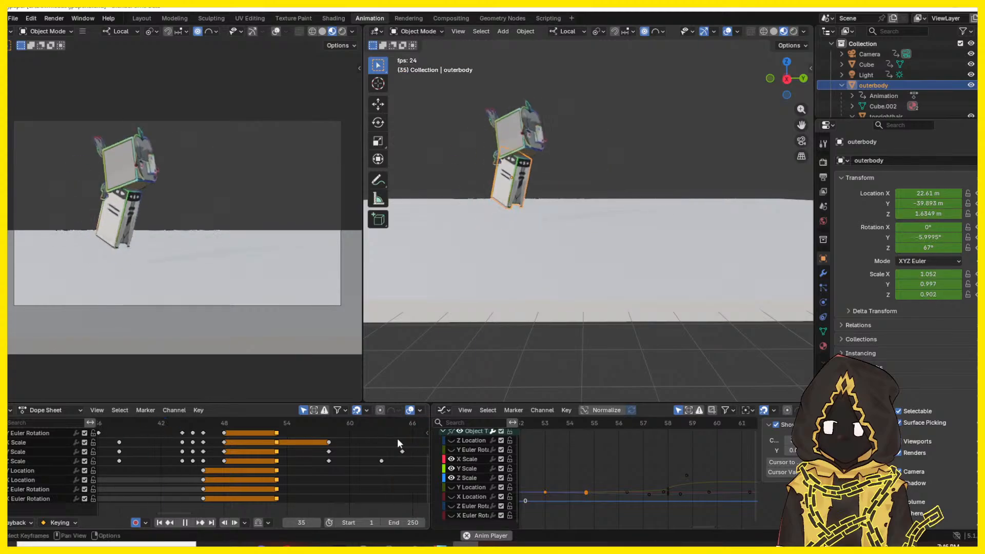
pyautogui.moveTo(227, 423); pyautogui.dragTo(194, 426)
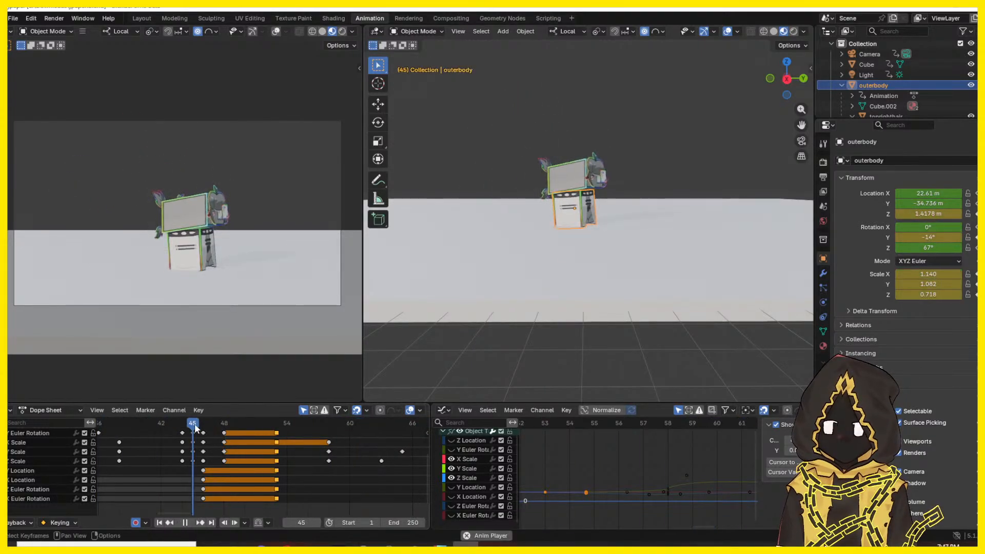
pyautogui.press('space')
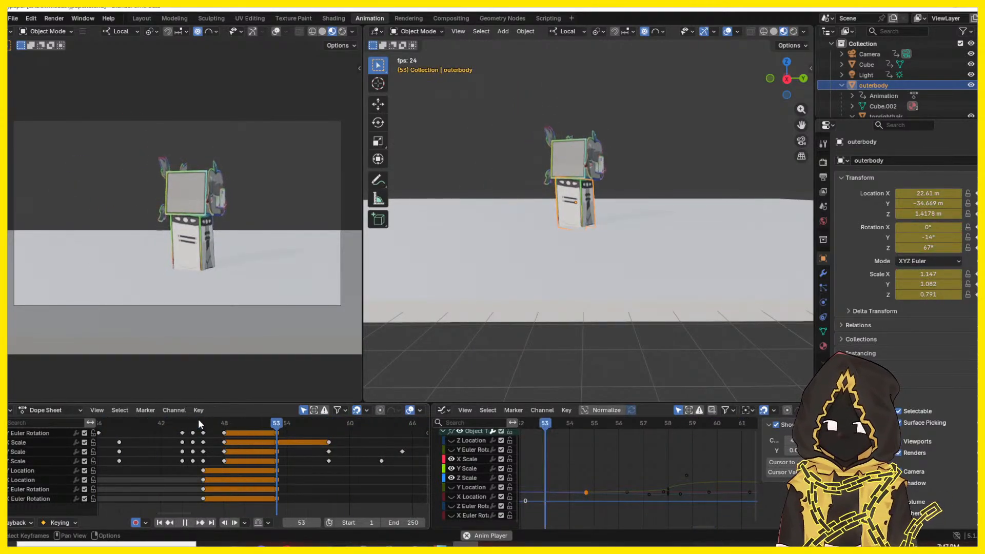
pyautogui.press('space')
# - Review the body's landing and follow-up squash around frames 45 to 66, checking how the recovery is spaced
pyautogui.moveTo(290, 457)
pyautogui.mouseDown(button='middle')
pyautogui.moveTo(303, 482)
pyautogui.moveTo(281, 446)
pyautogui.moveTo(282, 457)
pyautogui.mouseUp(button='middle')
pyautogui.click(216, 423)
pyautogui.press('space')
pyautogui.press('space')
pyautogui.click(319, 463)
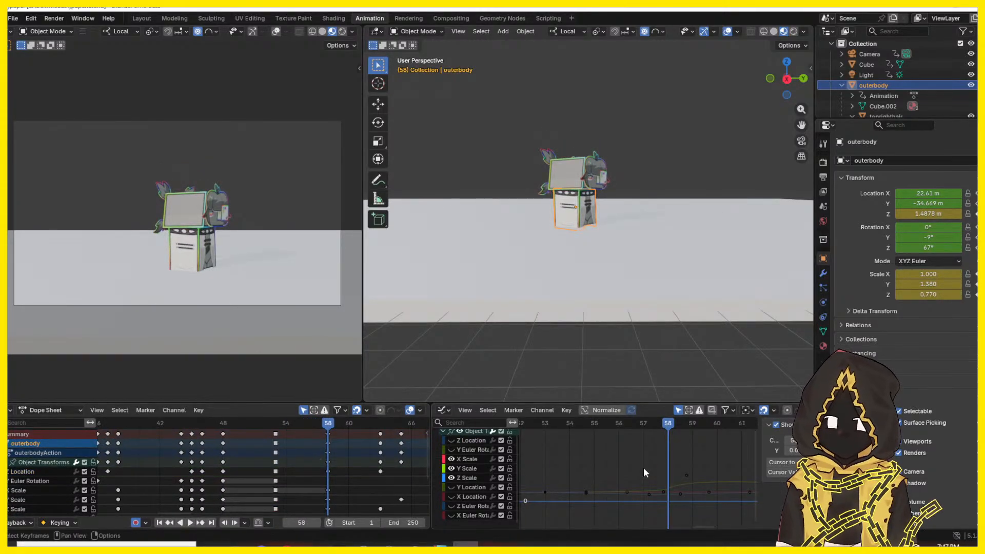
pyautogui.moveTo(537, 468); pyautogui.dragTo(533, 465, button='middle')
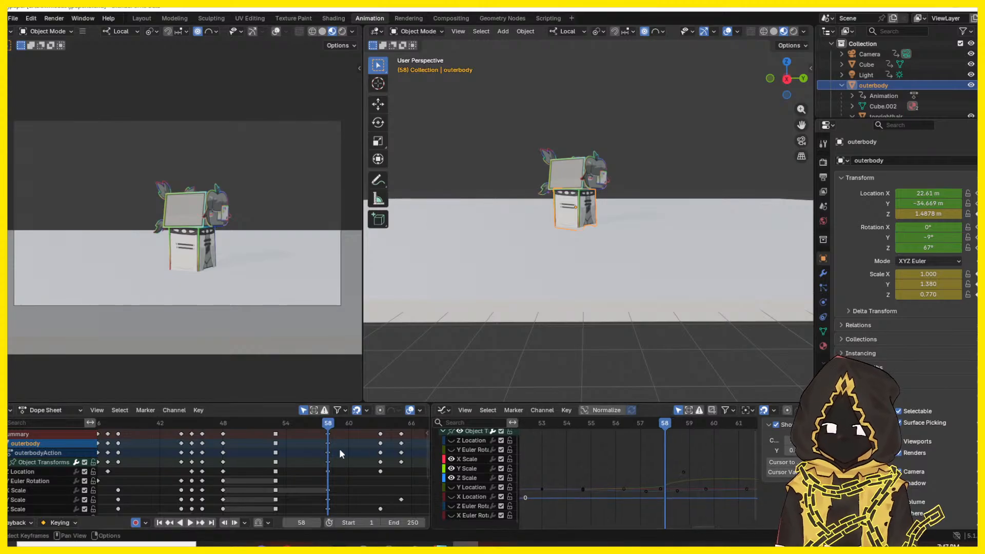
pyautogui.click(244, 422)
pyautogui.moveTo(295, 436); pyautogui.dragTo(274, 457)
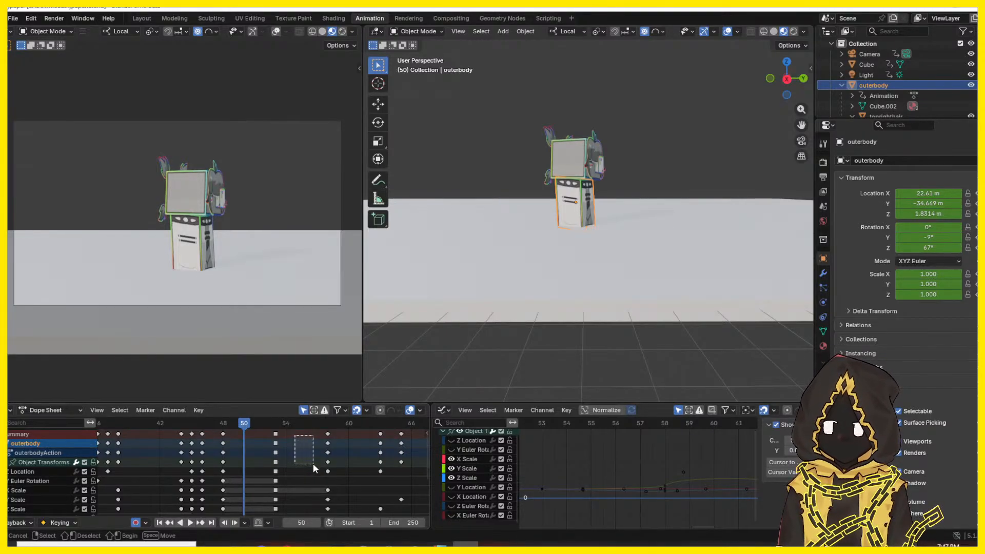
pyautogui.moveTo(313, 464); pyautogui.dragTo(324, 461)
pyautogui.click(193, 424)
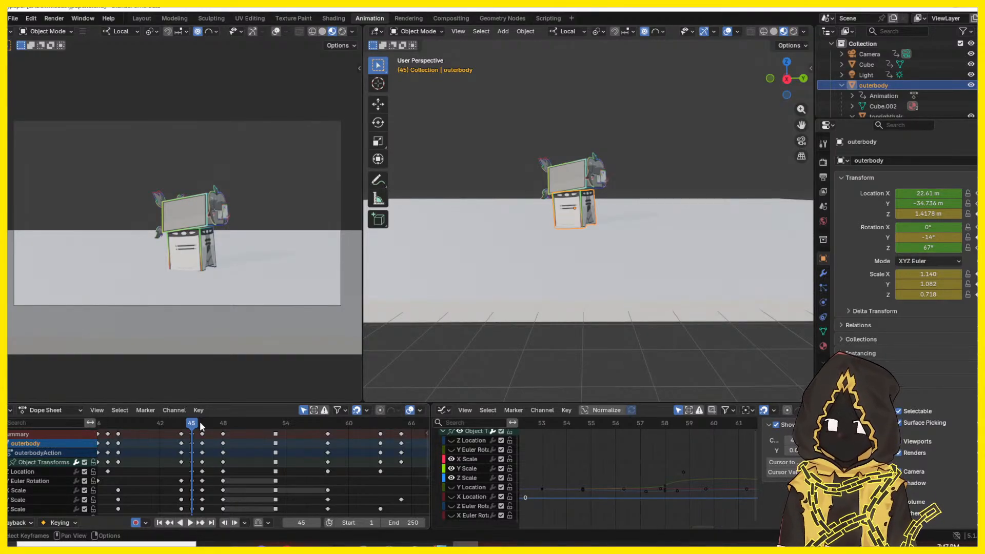
pyautogui.press('space')
pyautogui.press('space')
pyautogui.press('space')
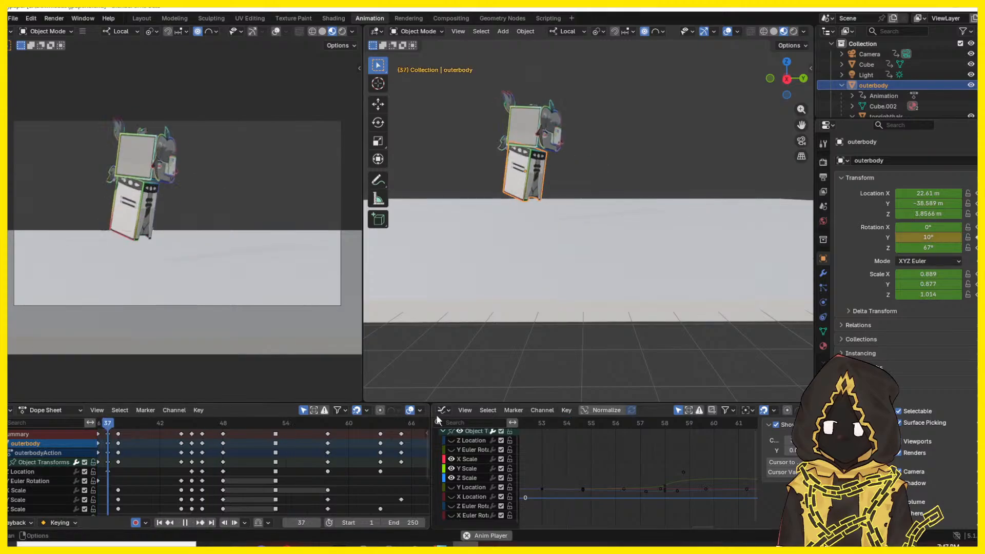
pyautogui.click(301, 425)
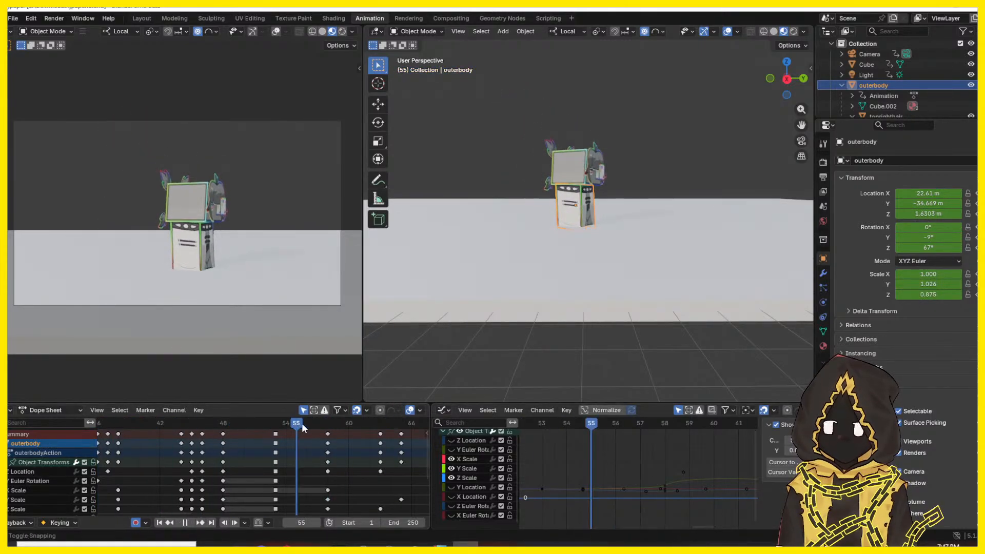
pyautogui.press('space')
pyautogui.press('space')
pyautogui.moveTo(366, 457); pyautogui.dragTo(303, 454, button='middle')
pyautogui.scroll(-2, 303, 454)
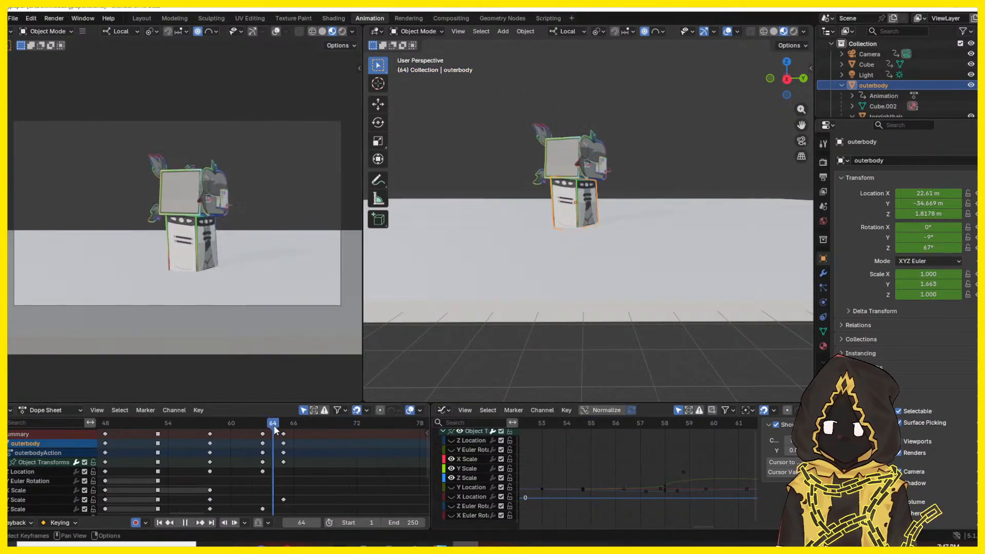
# - Move the body's Y Scale recovery keyframe later to frame 68, and replay the squash
pyautogui.moveTo(285, 425)
pyautogui.mouseDown()
pyautogui.moveTo(315, 430)
pyautogui.moveTo(282, 430)
pyautogui.mouseUp()
pyautogui.moveTo(277, 501); pyautogui.dragTo(270, 466, button='middle')
pyautogui.moveTo(276, 463); pyautogui.dragTo(310, 462)
pyautogui.moveTo(277, 426); pyautogui.dragTo(153, 427)
pyautogui.press('space')
pyautogui.press('space')
pyautogui.click(171, 425)
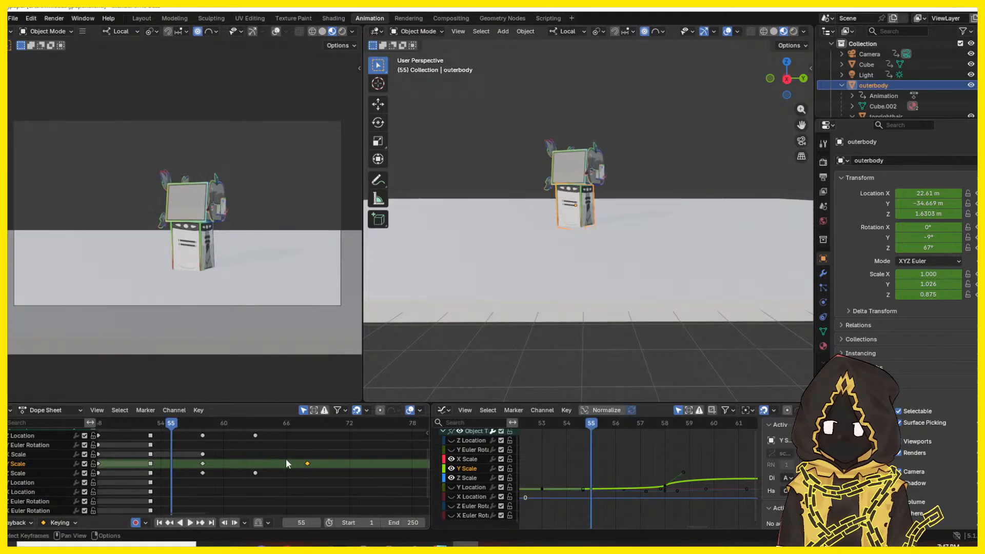
# - Move the body's Y Scale recovery keyframe to frame 66, and replay the recovery
pyautogui.moveTo(307, 463); pyautogui.dragTo(286, 463)
pyautogui.press('space')
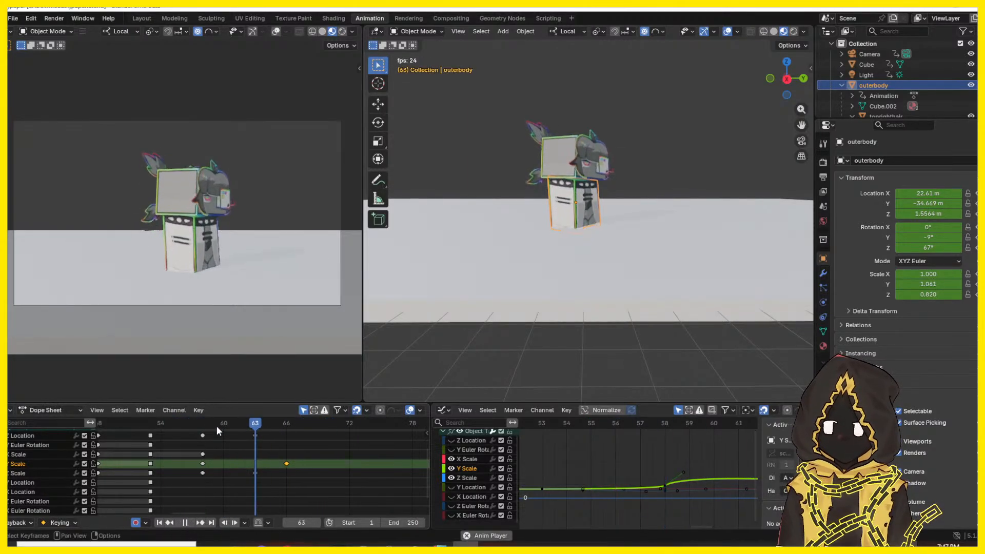
pyautogui.press('space')
pyautogui.moveTo(192, 423); pyautogui.dragTo(283, 436)
# - Raise the incoming handle of the Y Scale keyframe at frame 66, and replay the squash
pyautogui.moveTo(618, 467); pyautogui.dragTo(492, 447, button='middle')
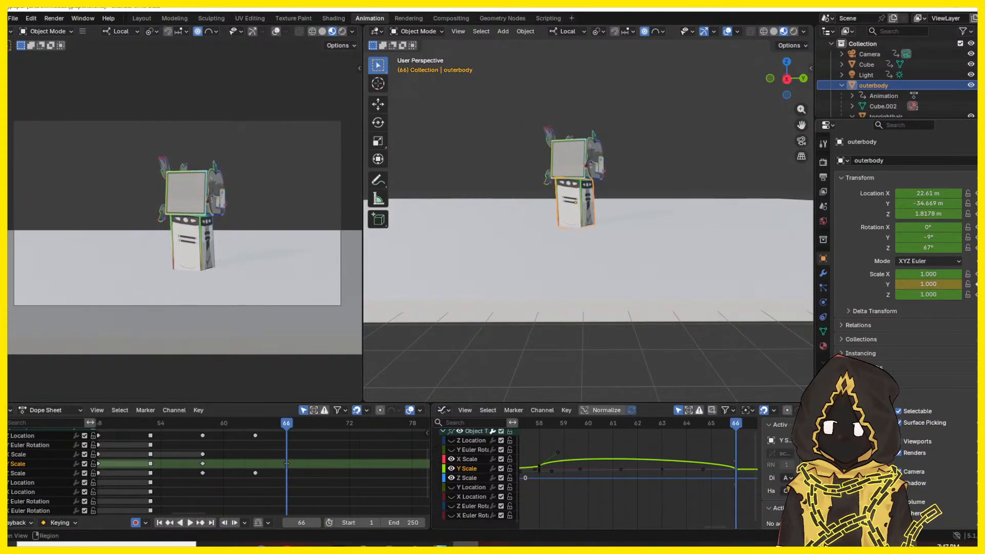
pyautogui.moveTo(737, 468); pyautogui.dragTo(708, 465)
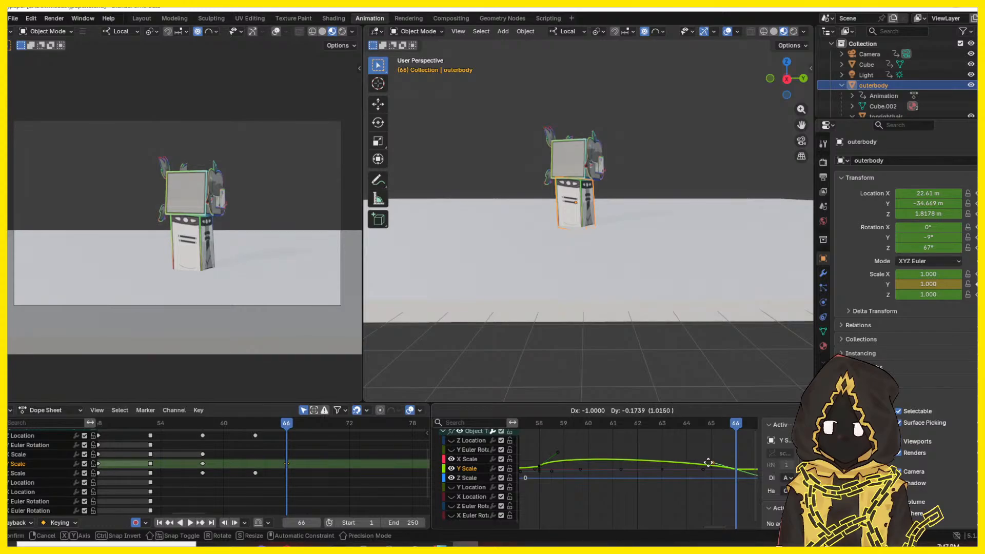
pyautogui.click(708, 462)
pyautogui.press('space')
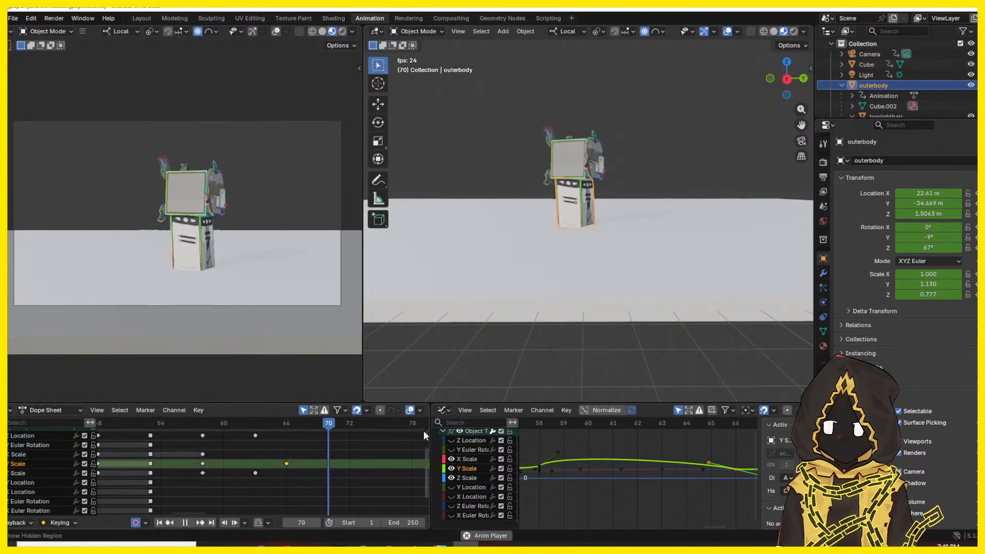
pyautogui.press('space')
pyautogui.click(125, 424)
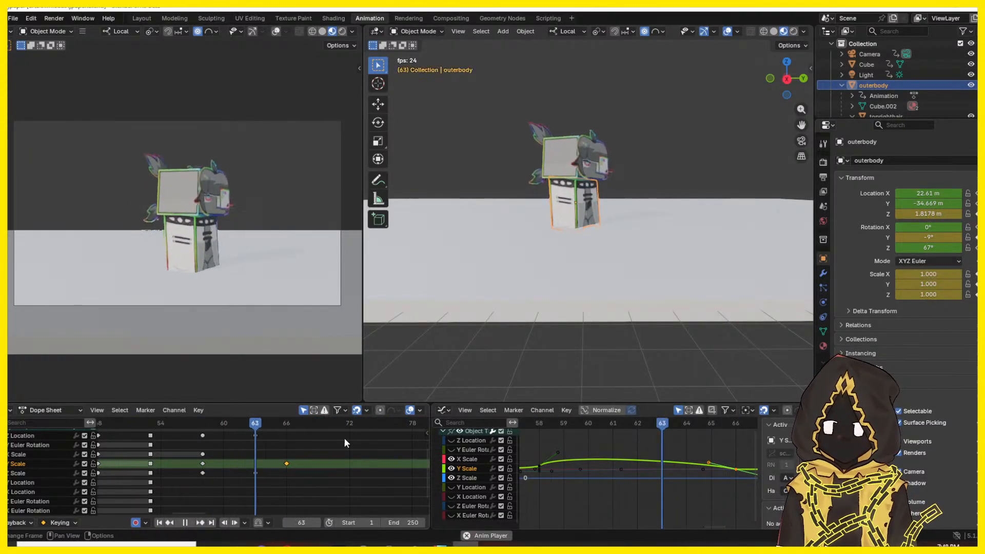
pyautogui.press('space')
pyautogui.click(151, 425)
pyautogui.press('space')
pyautogui.press('space')
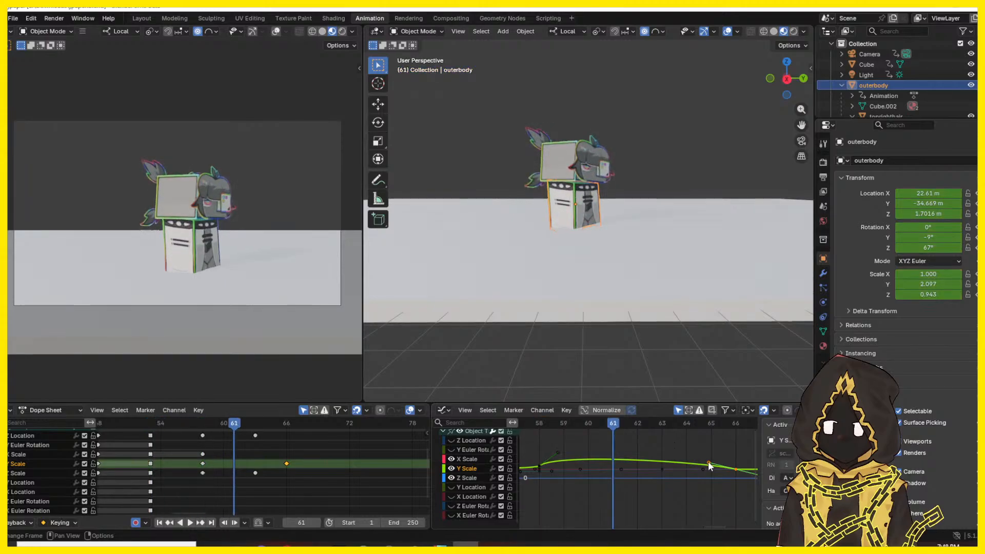
# - Extend the incoming handle of the frame 66 Y Scale keyframe to about frame 63, and slightly lower the frame 58 keyframe's outgoing handle
pyautogui.moveTo(709, 464); pyautogui.dragTo(669, 462)
pyautogui.click(604, 433)
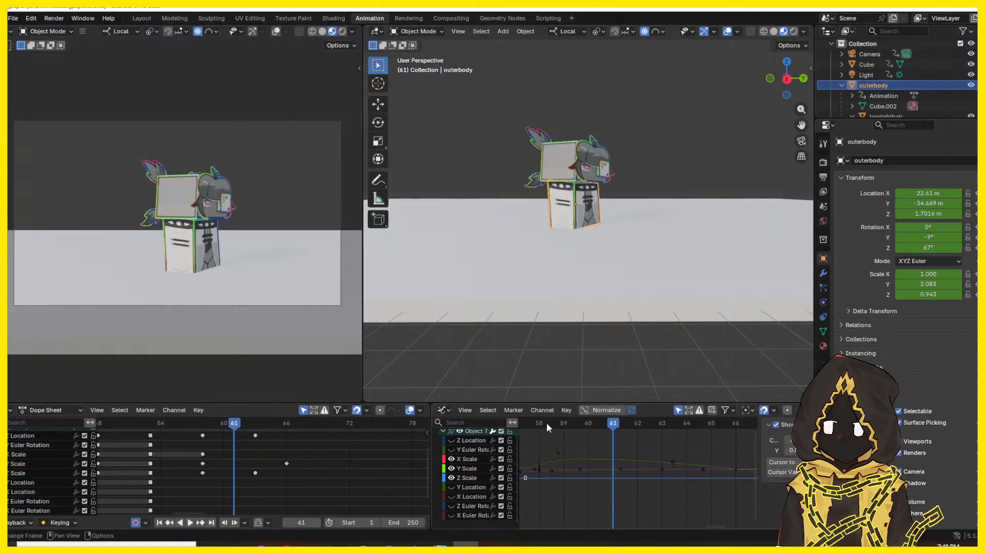
pyautogui.click(524, 423)
pyautogui.moveTo(558, 452); pyautogui.dragTo(560, 455)
pyautogui.press('space')
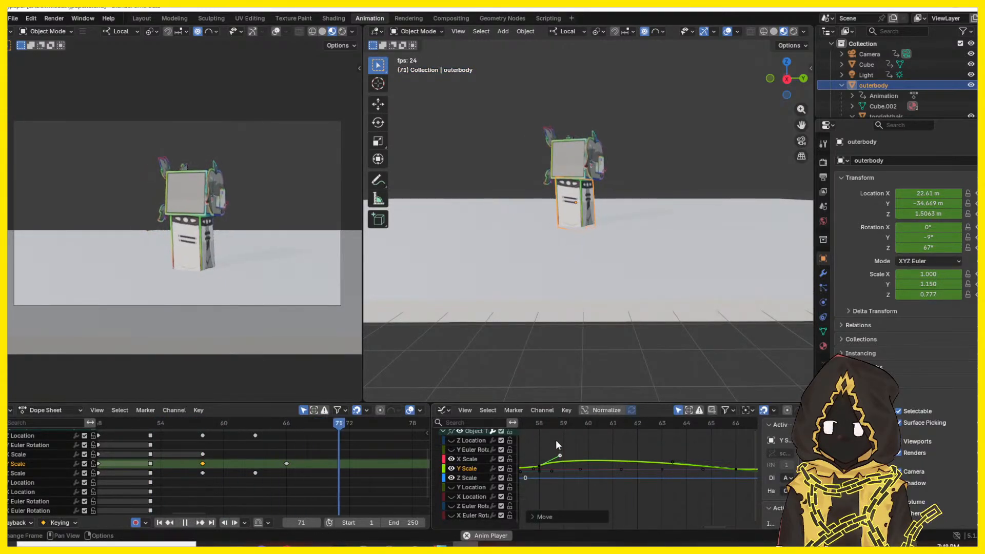
pyautogui.press('space')
pyautogui.click(162, 427)
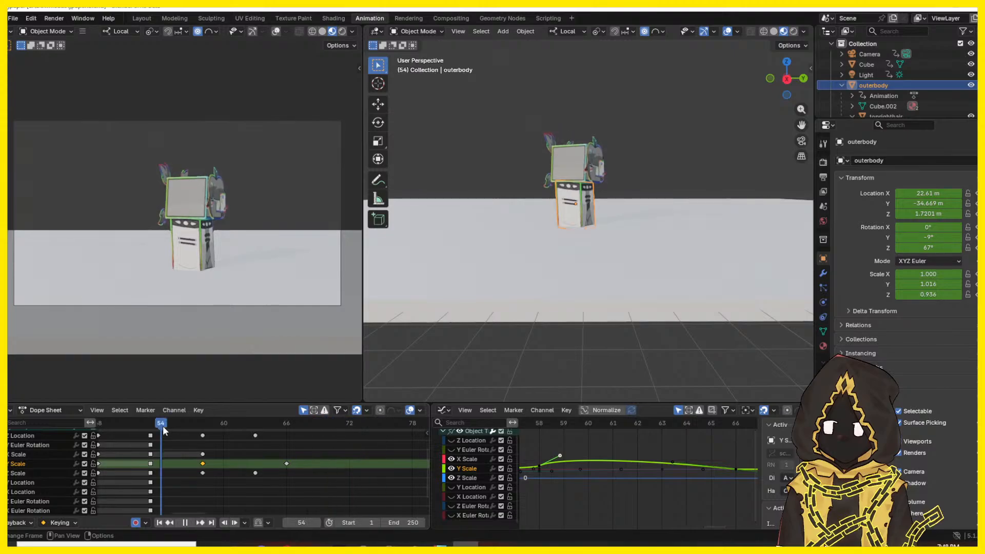
pyautogui.press('space')
pyautogui.press('space')
# - Replay the landing from about frame 48 and examine the flow of the squash into the recovery
pyautogui.click(165, 425)
pyautogui.moveTo(164, 425); pyautogui.dragTo(98, 422)
pyautogui.press('space')
pyautogui.press('space')
pyautogui.moveTo(427, 421); pyautogui.dragTo(413, 422)
pyautogui.press('space')
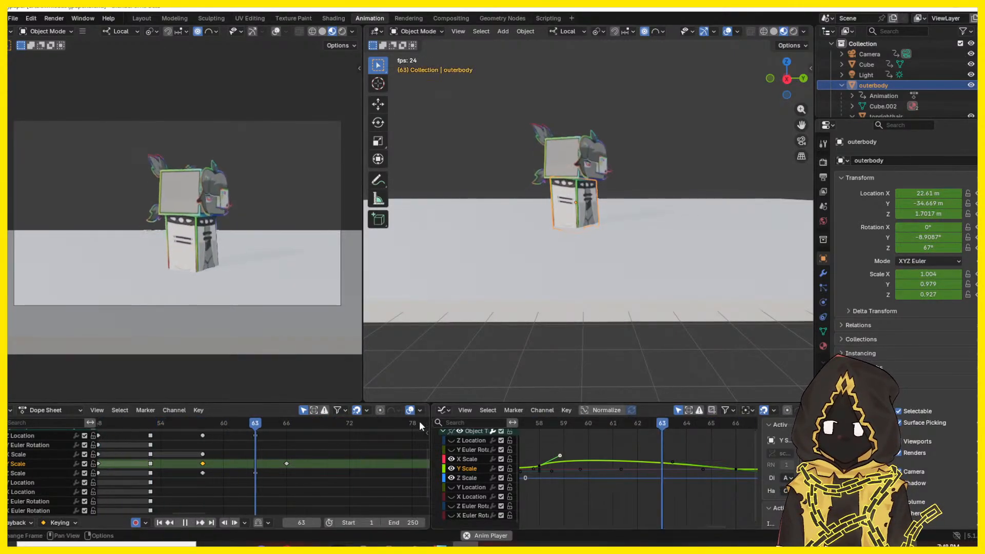
pyautogui.press('space')
pyautogui.moveTo(161, 424); pyautogui.dragTo(107, 434)
pyautogui.press('space')
pyautogui.press('space')
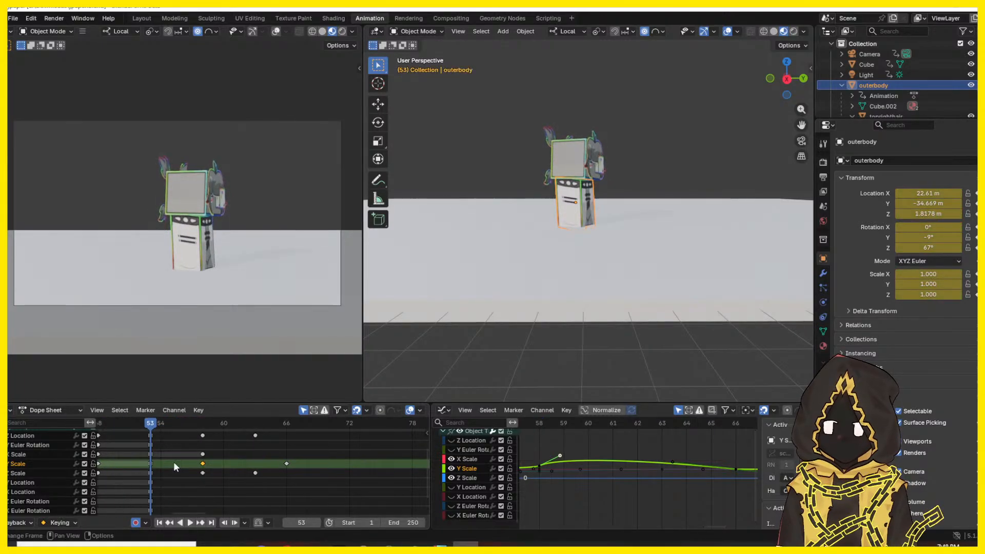
# - At frame 58, set the body's Y rotation to -7° and Z rotation to 109°, and replay the turn
pyautogui.moveTo(174, 462); pyautogui.dragTo(199, 495, button='middle')
pyautogui.moveTo(214, 430); pyautogui.dragTo(158, 434)
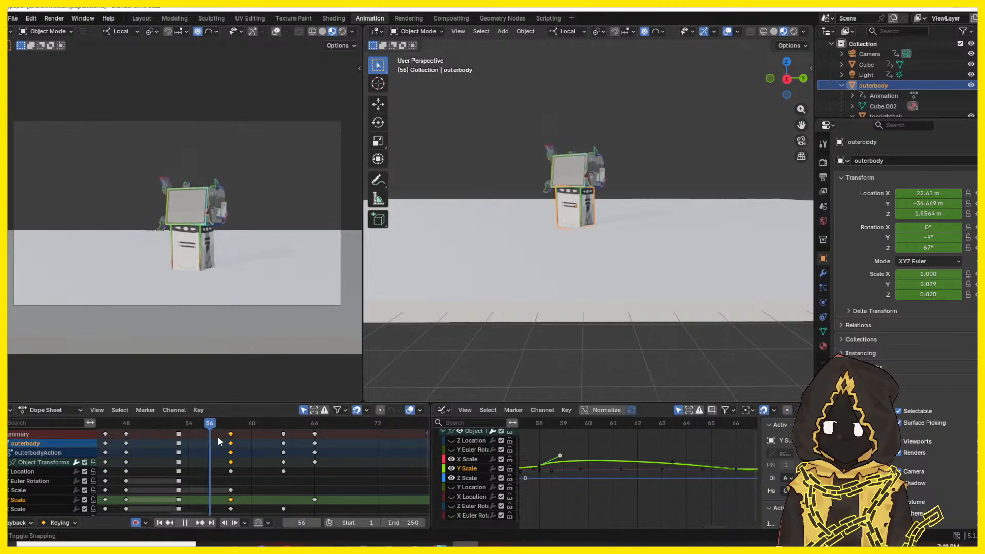
pyautogui.press('space')
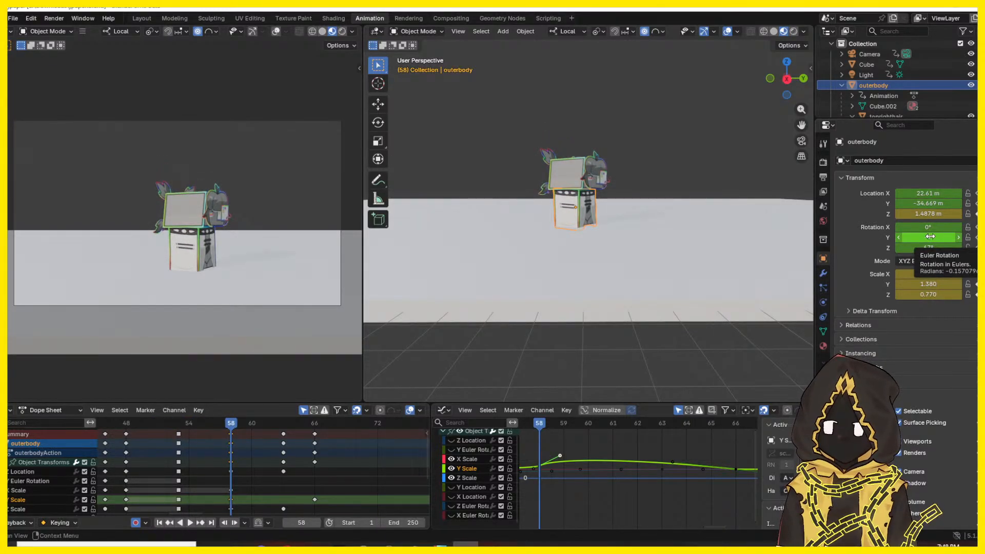
pyautogui.moveTo(930, 237)
pyautogui.mouseDown()
pyautogui.moveTo(913, 237)
pyautogui.moveTo(927, 237)
pyautogui.mouseUp()
pyautogui.moveTo(927, 247); pyautogui.dragTo(947, 248)
pyautogui.press('Right')
pyautogui.press('Right')
pyautogui.press('Right')
pyautogui.press('Right')
pyautogui.press('Right')
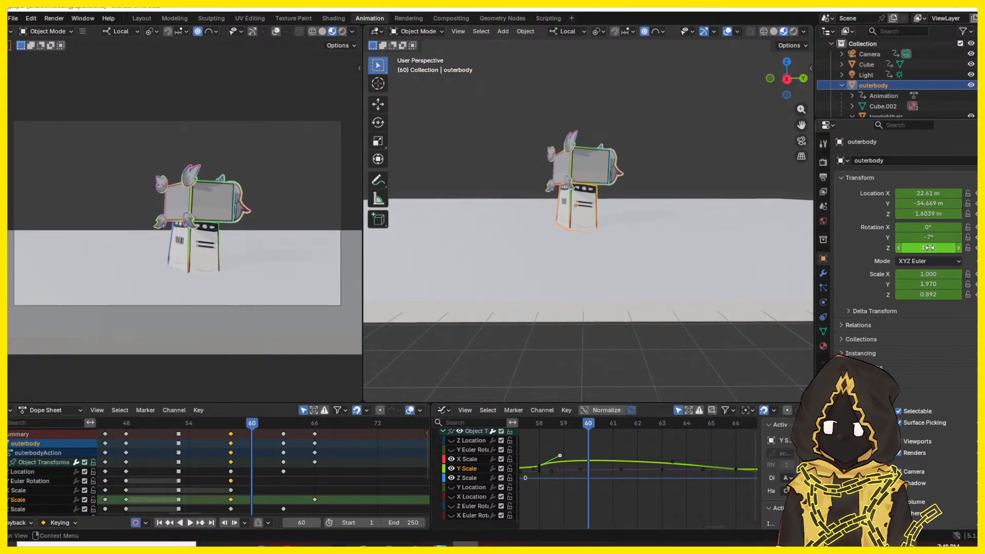
pyautogui.moveTo(261, 418); pyautogui.dragTo(178, 418)
pyautogui.press('space')
pyautogui.press('space')
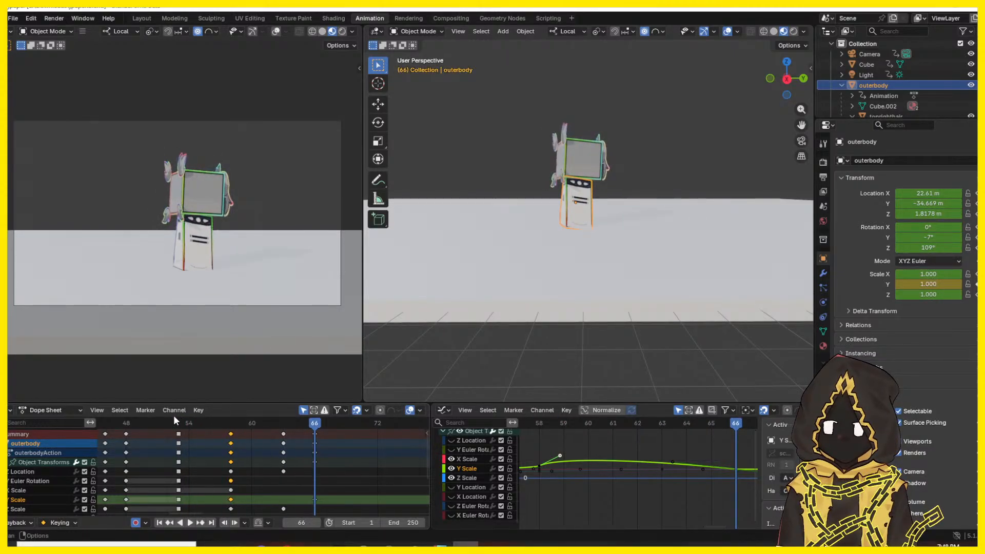
pyautogui.press('space')
pyautogui.press('Escape')
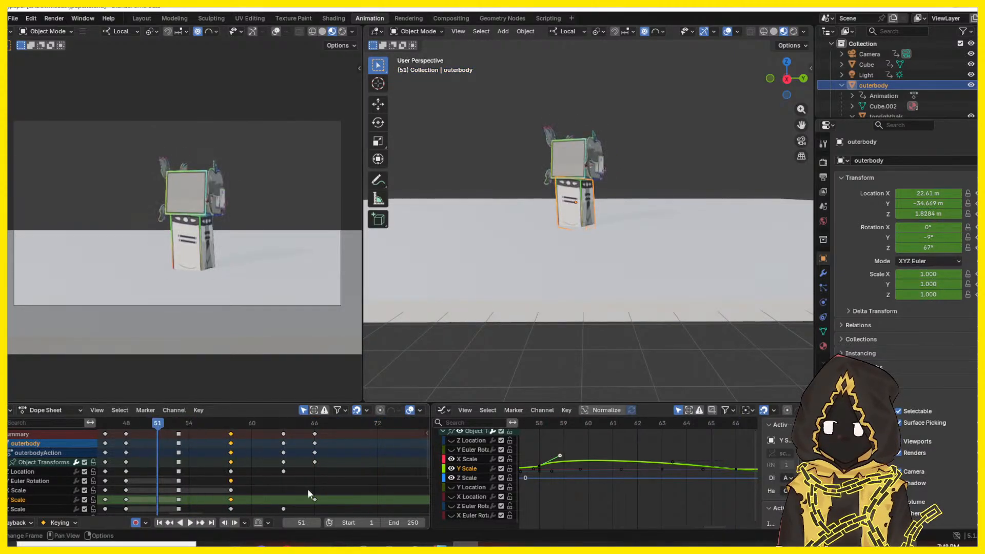
# - Try aligning the Y Scale recovery keyframe with the Z Location and Z Scale ones and shifting them all to frame 61
pyautogui.moveTo(315, 501); pyautogui.dragTo(284, 499)
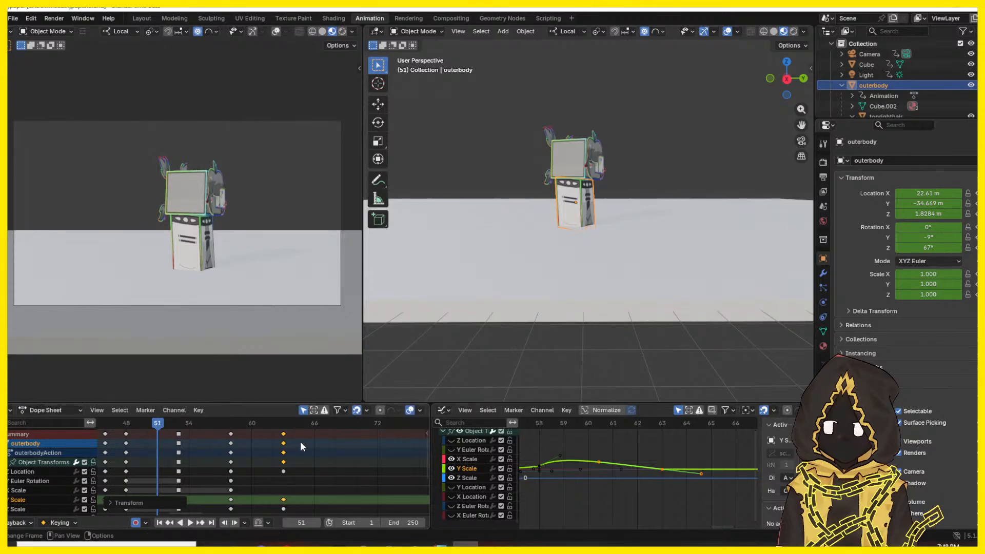
pyautogui.moveTo(300, 435); pyautogui.dragTo(285, 469)
pyautogui.press('space')
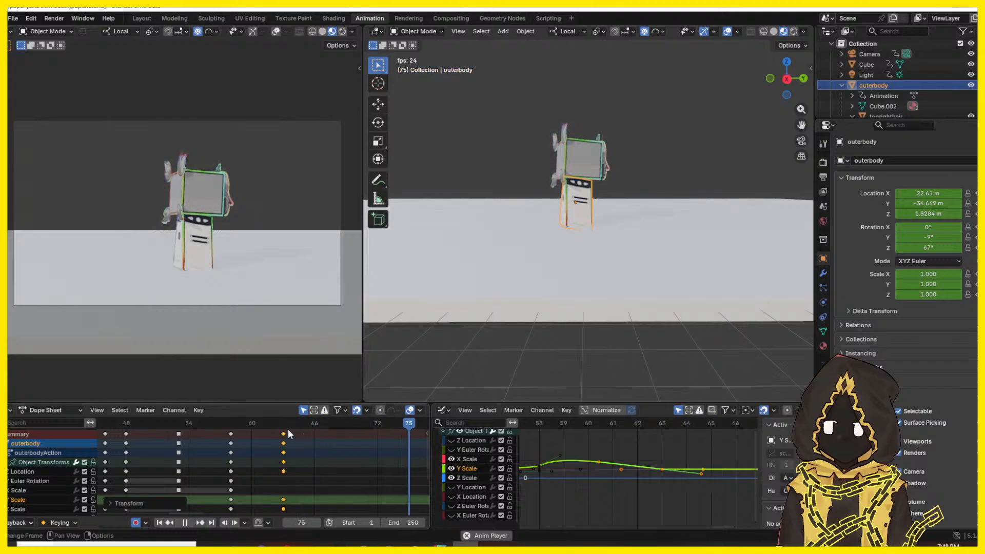
pyautogui.press('space')
pyautogui.press('Escape')
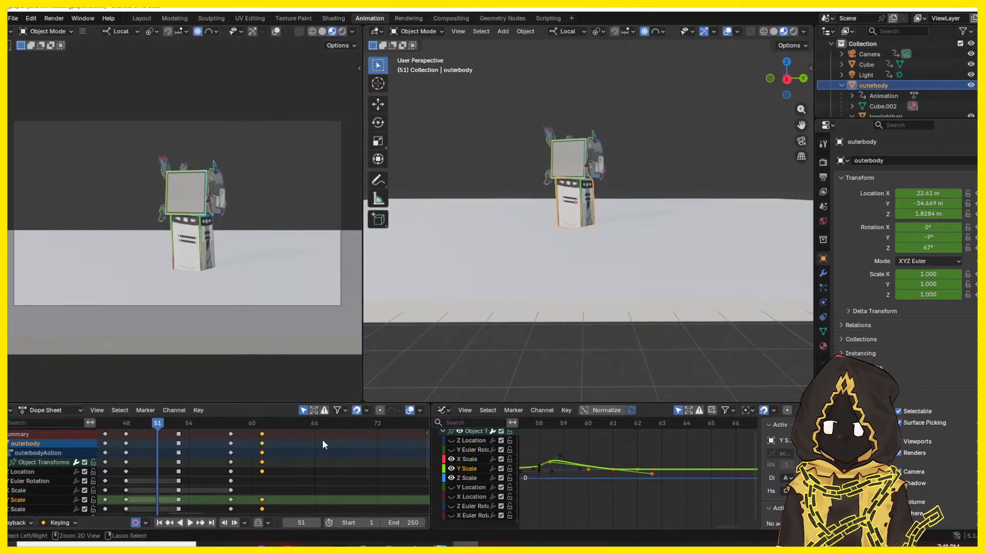
pyautogui.hotkey('ctrl', 'z')
# - Shift the body's recovery keyframes two frames earlier, Z Location and Z Scale to 61 and Y Scale to 64, and replay the landing
pyautogui.click(328, 471)
pyautogui.moveTo(328, 429); pyautogui.dragTo(275, 480)
pyautogui.moveTo(282, 472); pyautogui.dragTo(265, 470)
pyautogui.press('space')
pyautogui.press('space')
pyautogui.moveTo(263, 432); pyautogui.dragTo(138, 437)
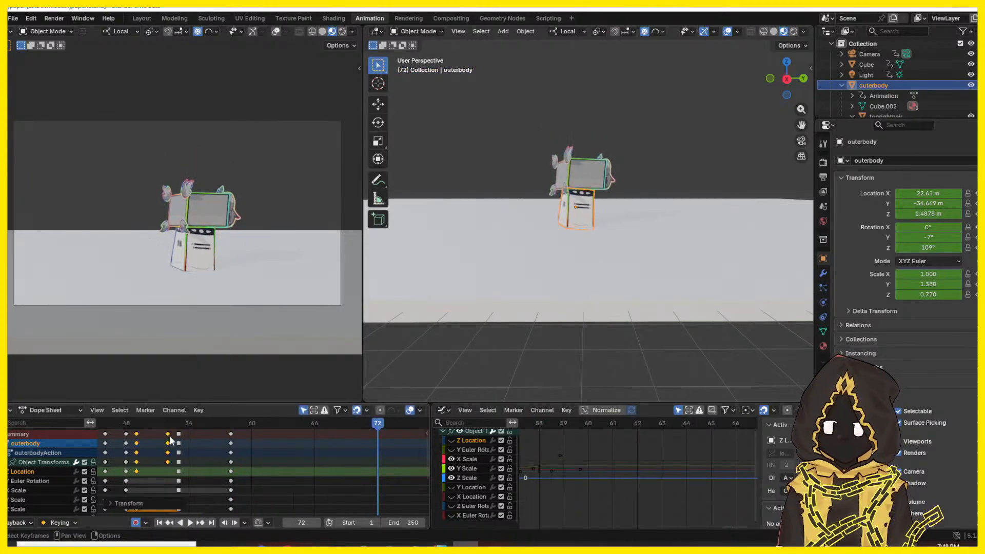
pyautogui.hotkey('ctrl', 'z')
pyautogui.press('space')
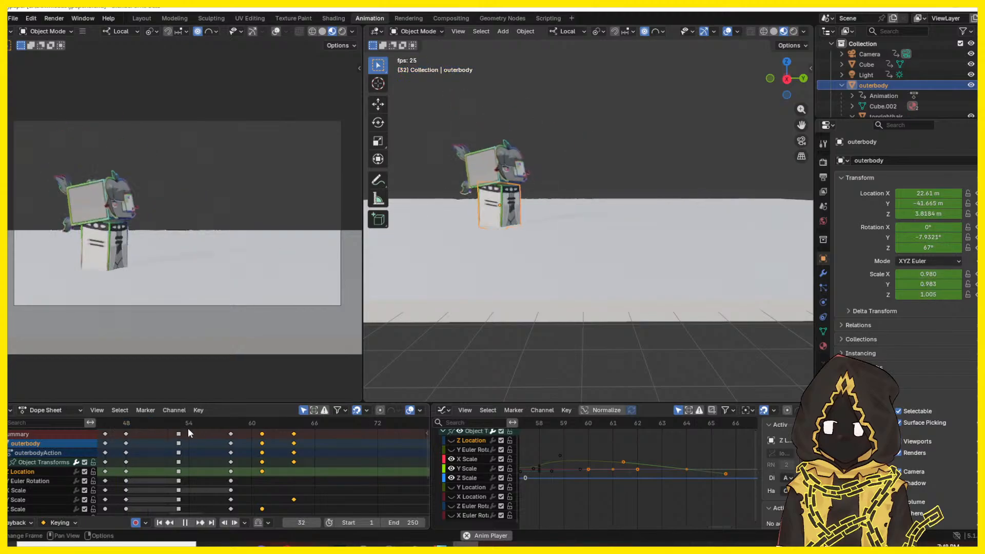
pyautogui.press('space')
pyautogui.moveTo(196, 423); pyautogui.dragTo(422, 446)
pyautogui.moveTo(187, 449); pyautogui.dragTo(231, 446)
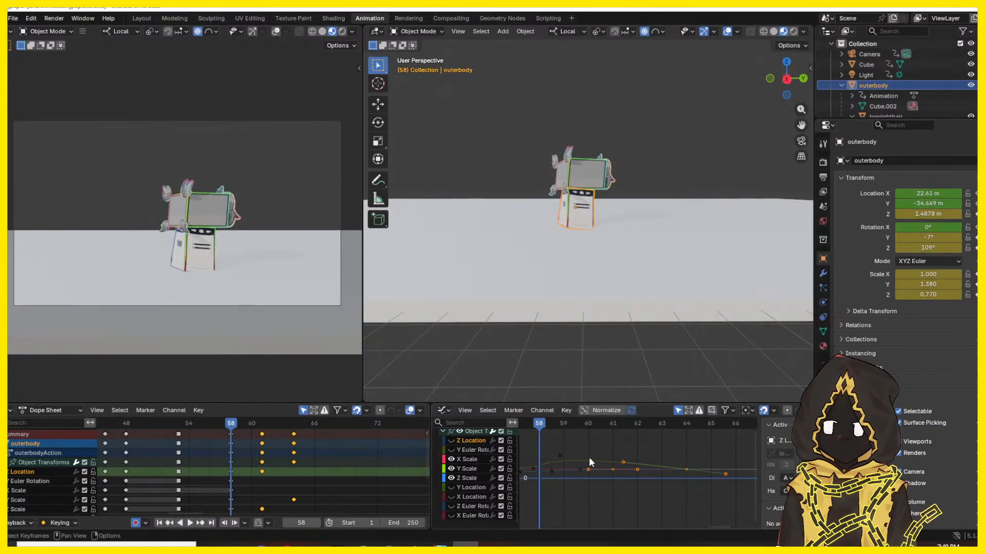
# - Replay the landing and isolate the body's X, Y and Z Euler Rotation curves in the Graph Editor
pyautogui.click(451, 441)
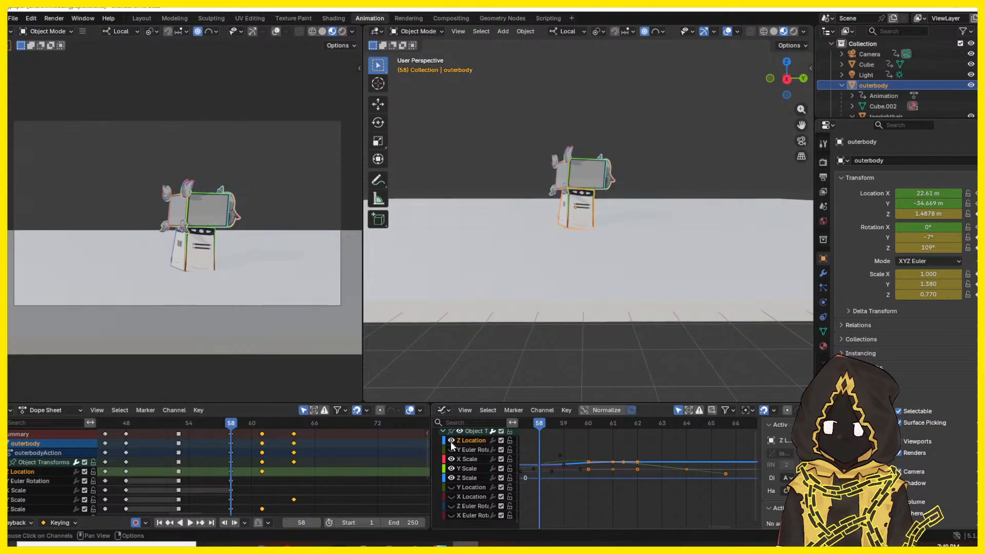
pyautogui.click(460, 431)
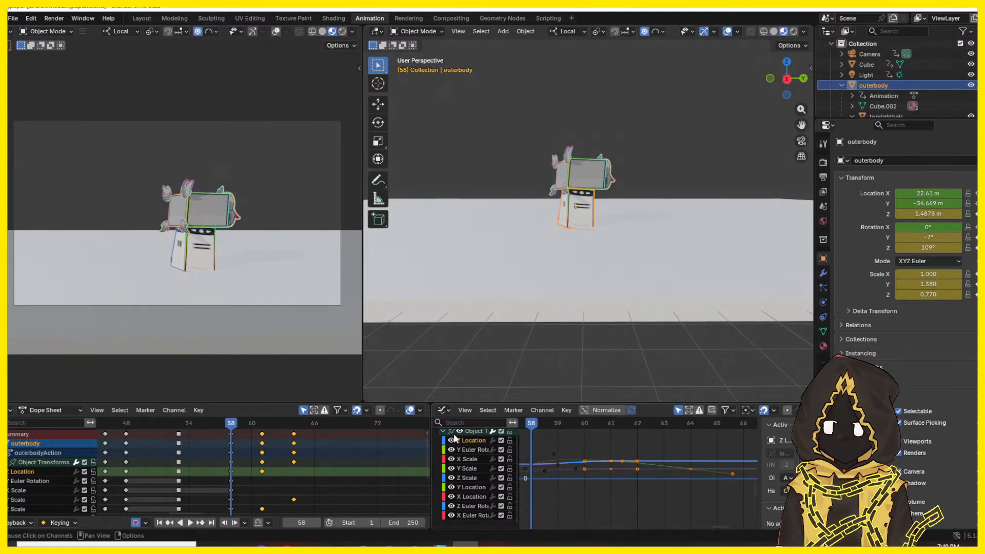
pyautogui.press('space')
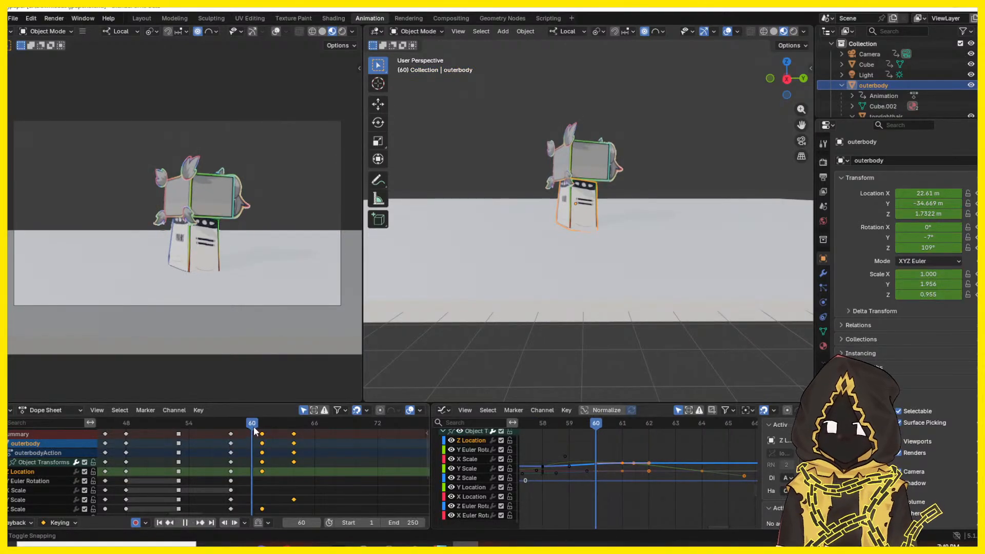
pyautogui.press('space')
pyautogui.click(559, 449)
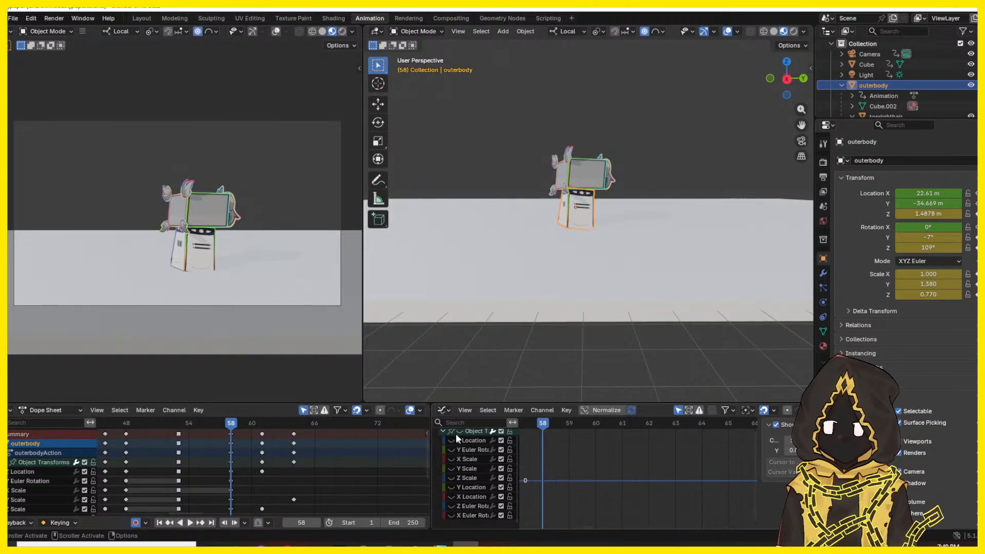
pyautogui.click(449, 507)
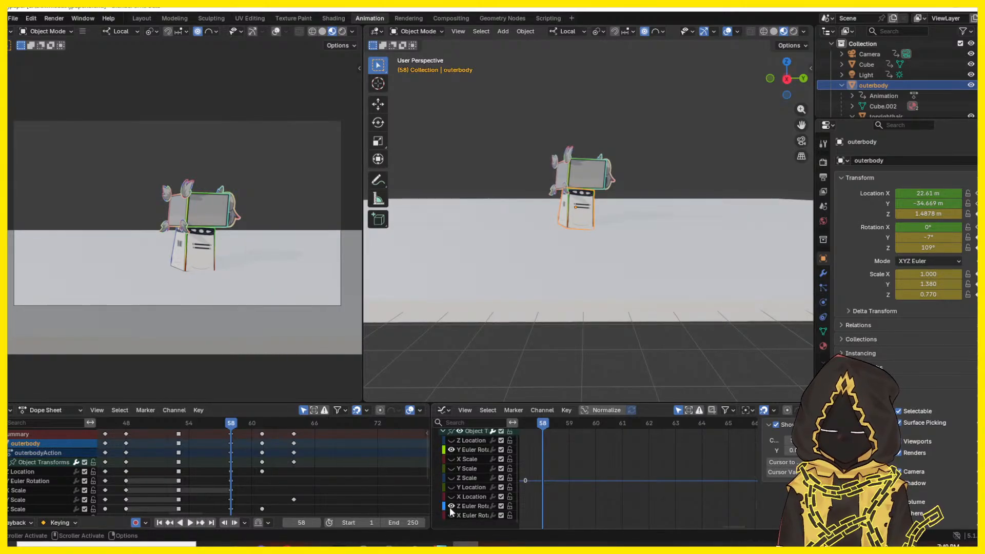
pyautogui.click(451, 515)
# - Steepen the Y Euler Rotation curve leaving frame 53 by shortening and raising that keyframe's outgoing handle, and check the turn
pyautogui.moveTo(593, 494); pyautogui.dragTo(632, 472, button='middle')
pyautogui.scroll(-7, 603, 472)
pyautogui.scroll(-5, 602, 472)
pyautogui.scroll(6, 608, 493)
pyautogui.click(616, 472)
pyautogui.scroll(4, 613, 476)
pyautogui.scroll(1, 567, 465)
pyautogui.moveTo(567, 466); pyautogui.dragTo(614, 459, button='middle')
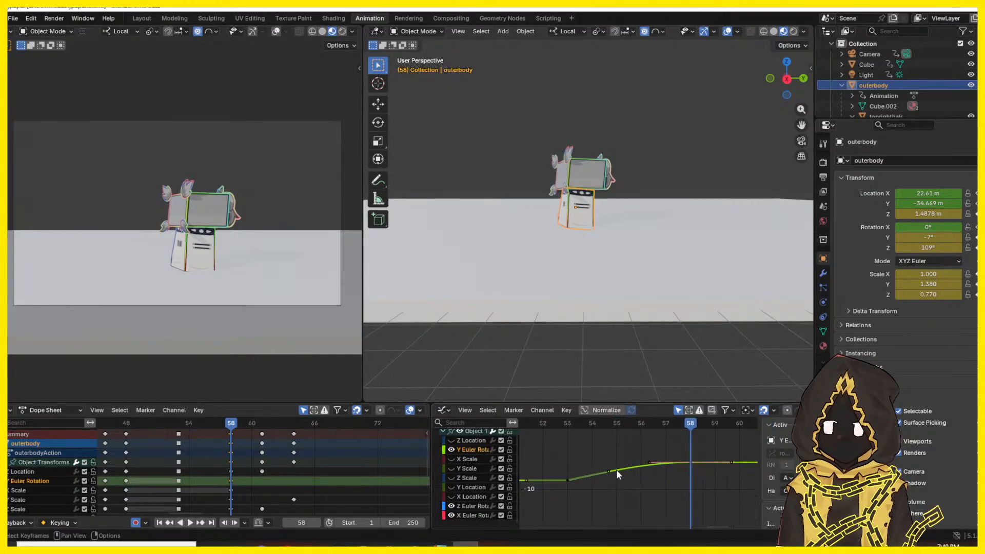
pyautogui.moveTo(608, 471); pyautogui.dragTo(579, 459)
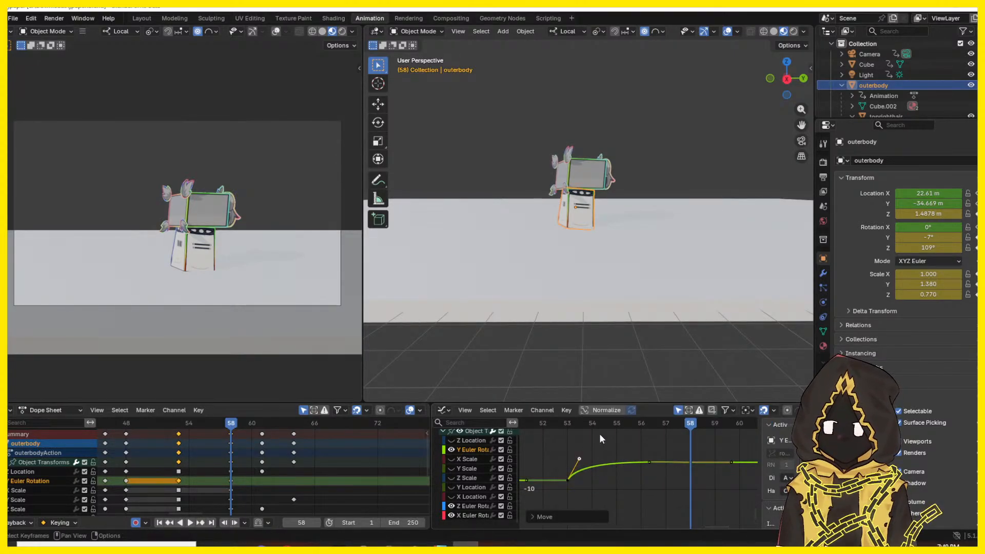
pyautogui.click(543, 426)
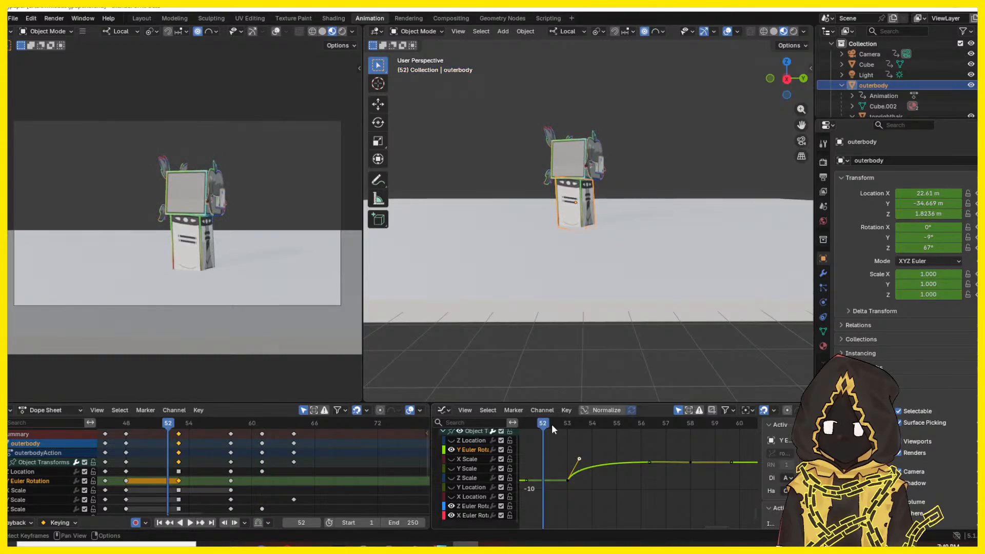
pyautogui.click(261, 426)
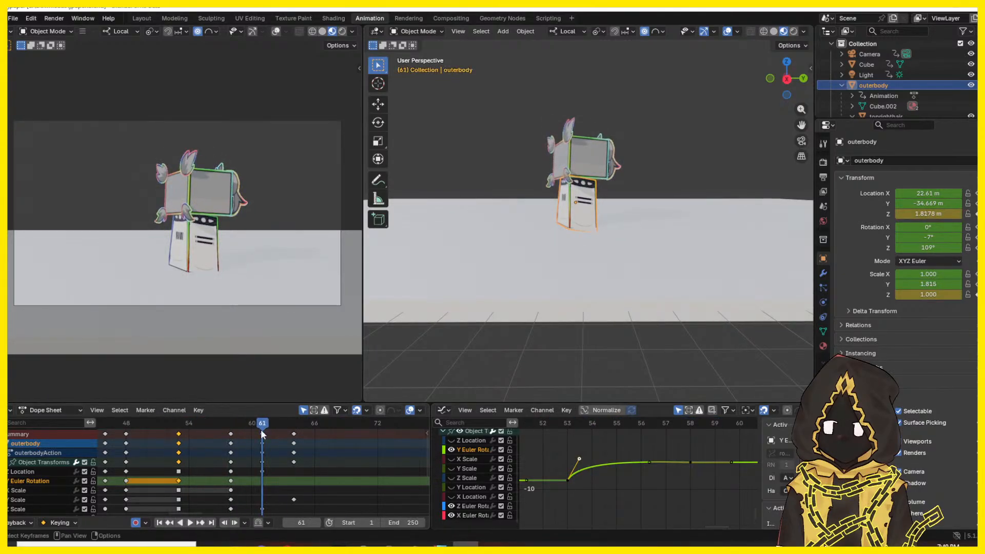
# - Show the Y Scale curve, lower the outgoing handle of its frame 58 keyframe to flatten the overshoot, and replay the landing
pyautogui.click(294, 499)
pyautogui.scroll(-5, 534, 467)
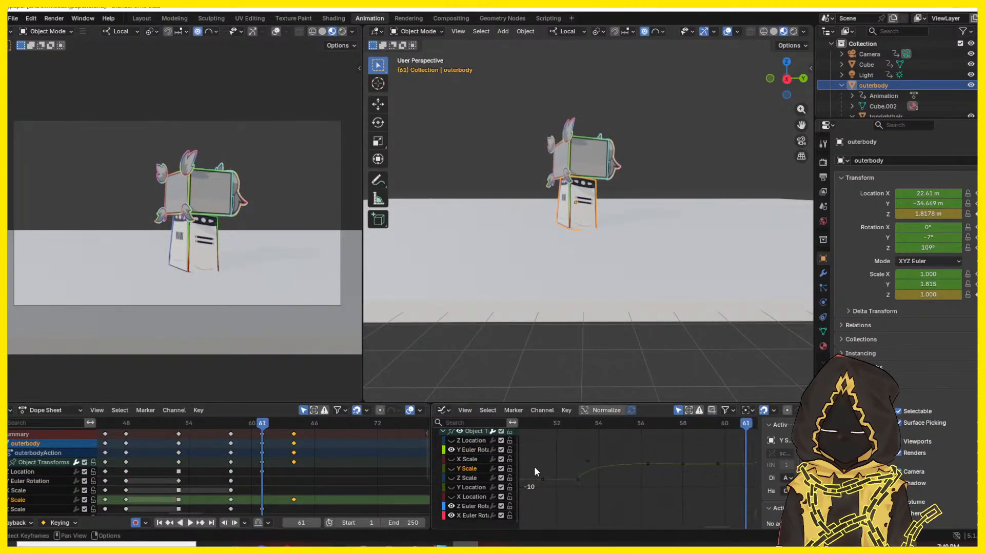
pyautogui.click(451, 465)
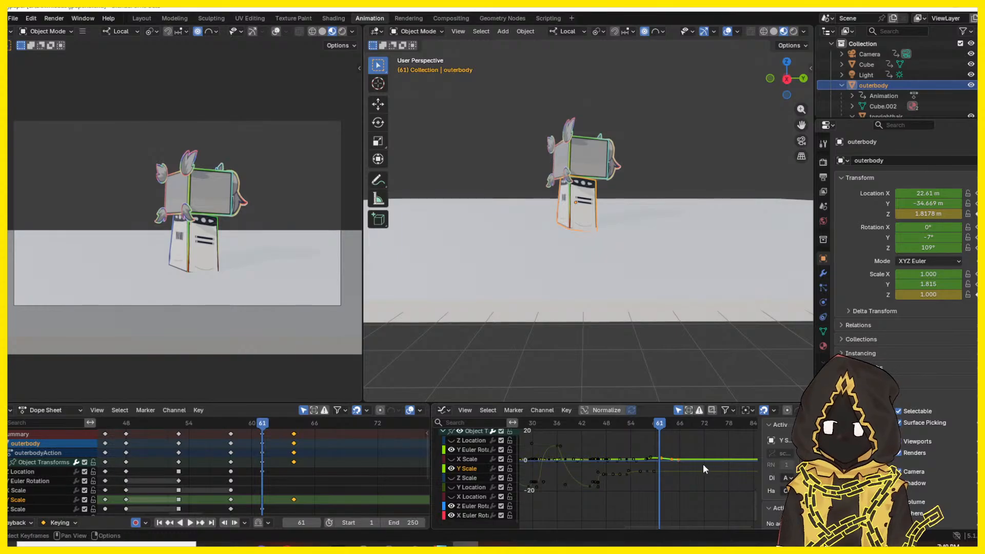
pyautogui.scroll(5, 672, 464)
pyautogui.moveTo(679, 455); pyautogui.dragTo(619, 485, button='middle')
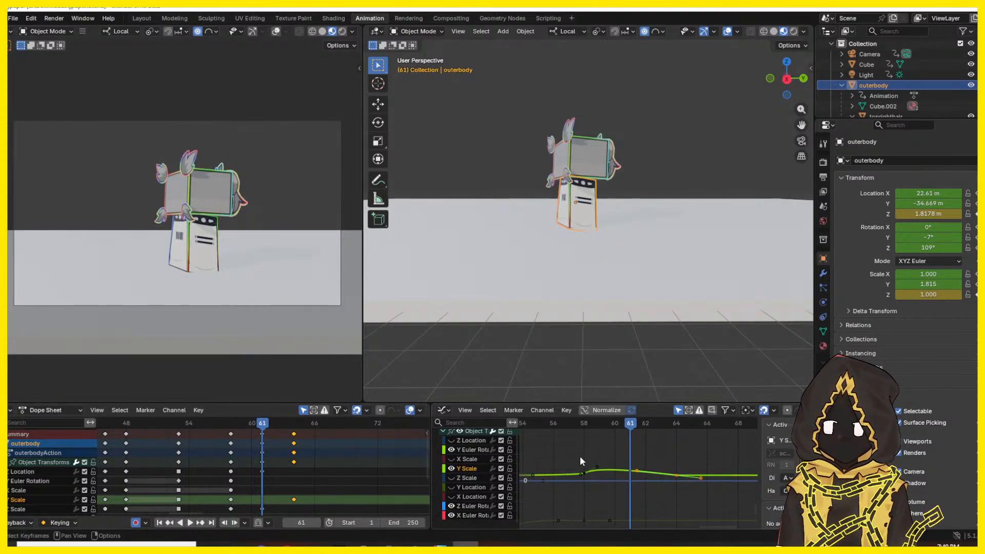
pyautogui.click(594, 465)
pyautogui.moveTo(596, 467); pyautogui.dragTo(597, 473)
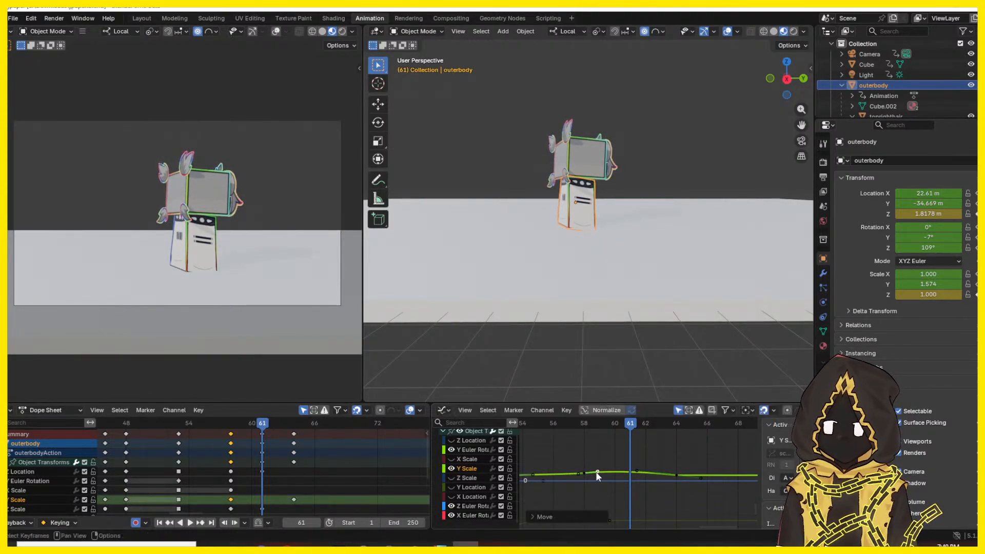
pyautogui.click(529, 432)
pyautogui.moveTo(528, 427); pyautogui.dragTo(736, 427)
pyautogui.press('space')
pyautogui.press('space')
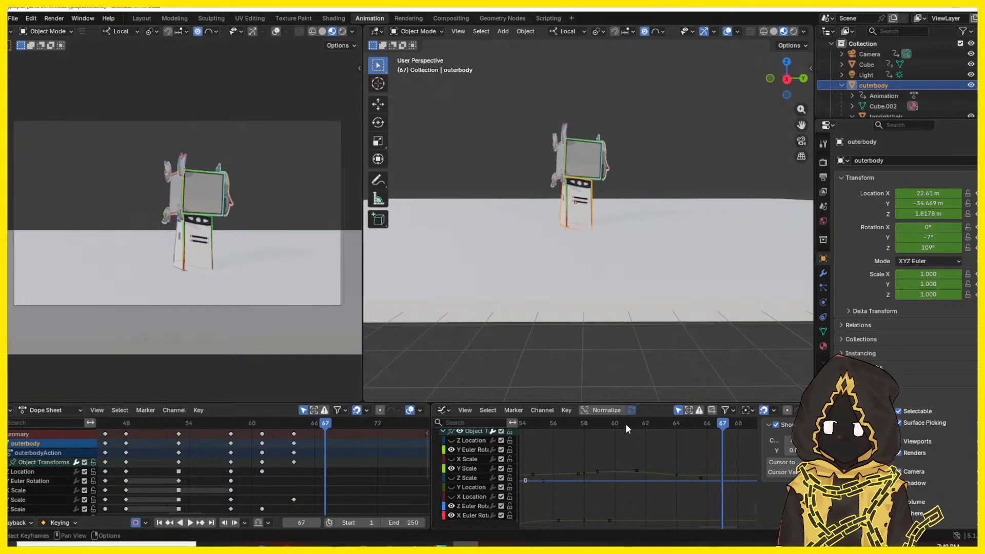
# - Lower and extend the incoming handle of the frame 64 Y Scale keyframe back to about frame 60, and replay the landing
pyautogui.click(676, 474)
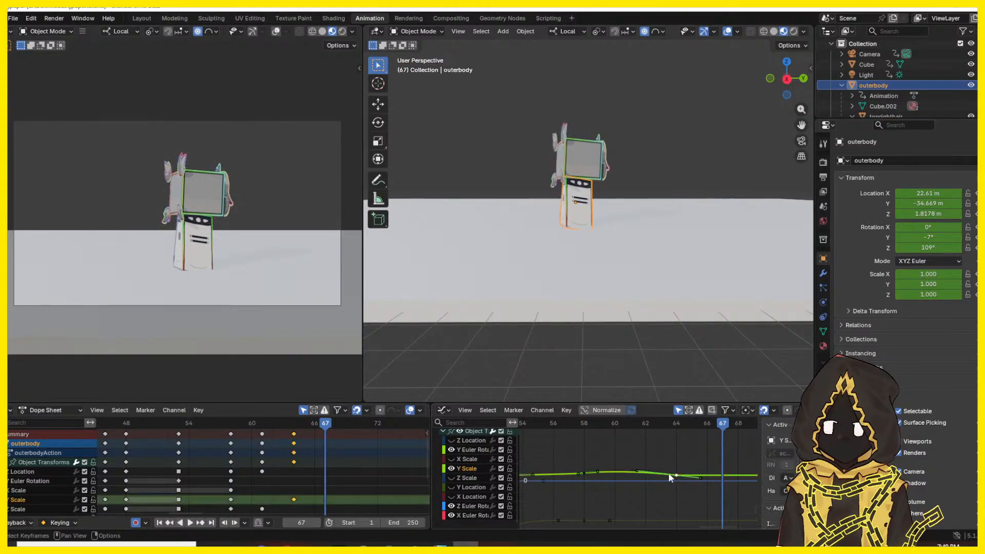
pyautogui.moveTo(637, 470); pyautogui.dragTo(617, 474)
pyautogui.click(530, 428)
pyautogui.press('space')
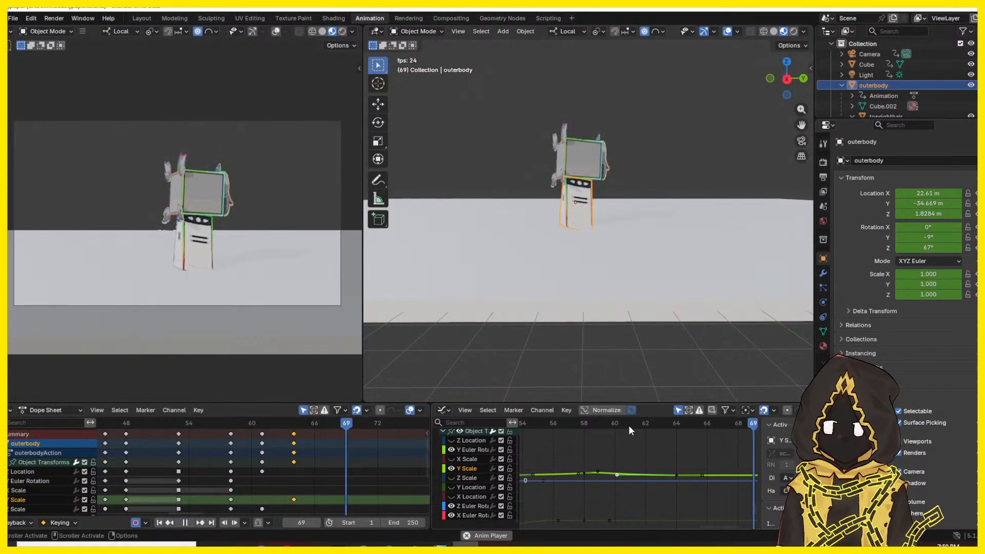
pyautogui.press('Escape')
pyautogui.press('space')
pyautogui.press('space')
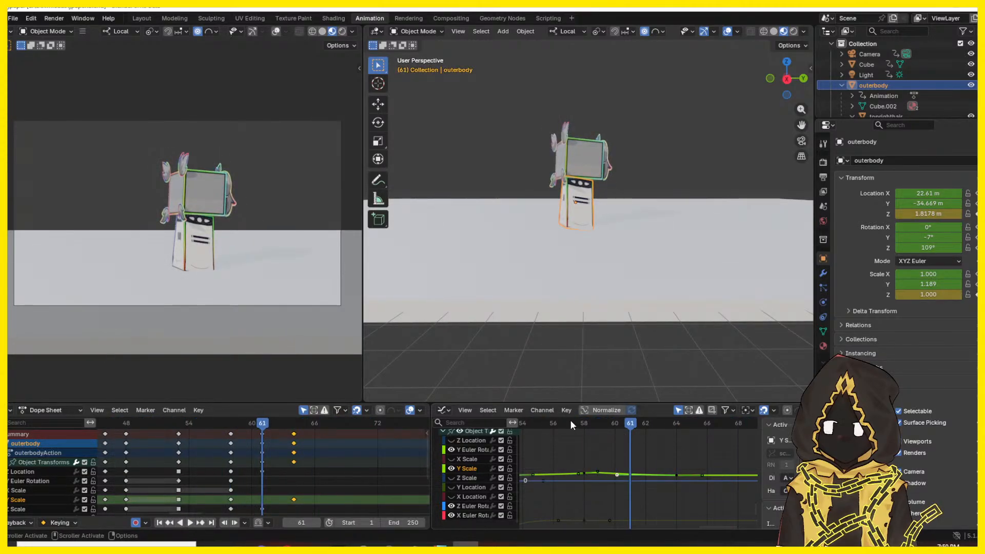
pyautogui.moveTo(571, 419); pyautogui.dragTo(423, 422)
pyautogui.press('space')
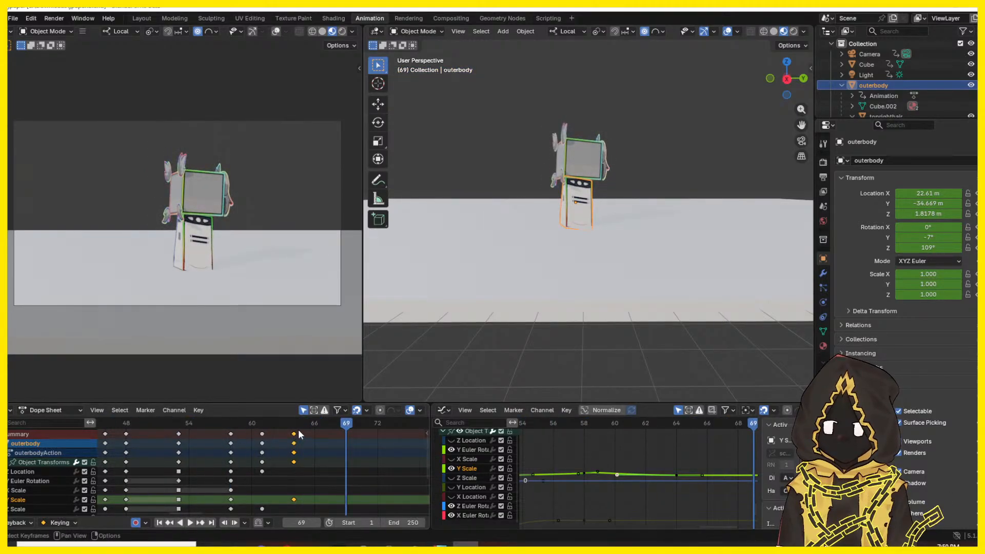
# - Shift all the body's keyframes from frame 53 onward one frame earlier, starting at frame 52, and replay the landing
pyautogui.moveTo(299, 430); pyautogui.dragTo(206, 528)
pyautogui.moveTo(224, 478); pyautogui.dragTo(285, 439, button='middle')
pyautogui.press('g')
pyautogui.click(226, 458)
pyautogui.moveTo(338, 504); pyautogui.dragTo(188, 420)
pyautogui.moveTo(238, 446); pyautogui.dragTo(219, 501, button='middle')
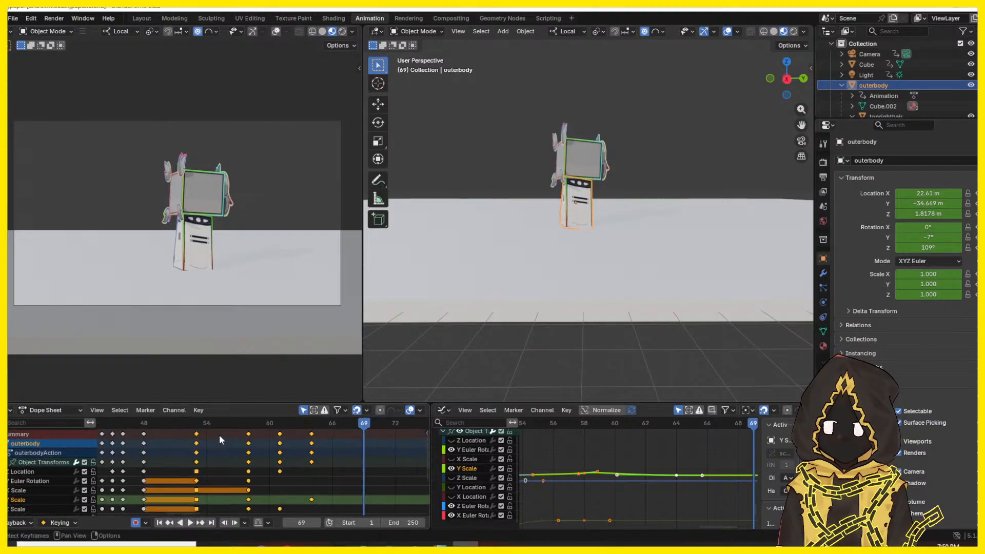
pyautogui.press('g')
pyautogui.click(184, 446)
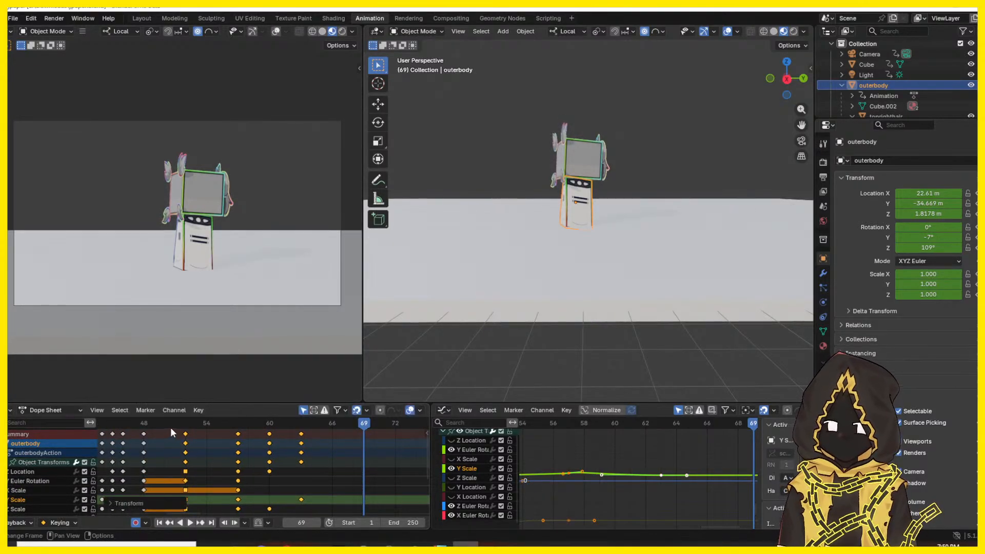
pyautogui.moveTo(167, 426); pyautogui.dragTo(395, 421)
pyautogui.press('space')
pyautogui.press('Escape')
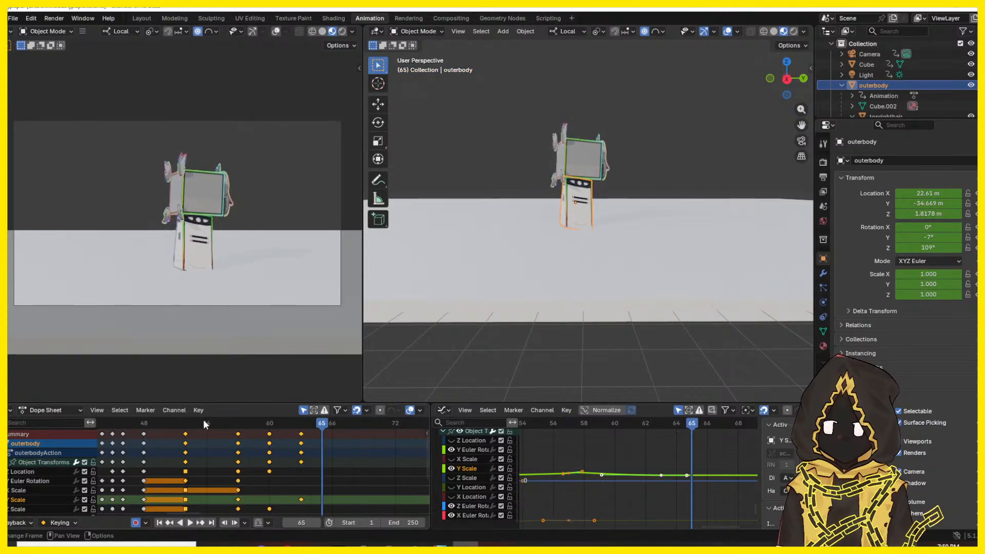
# - Shift the selected body keyframes another frame earlier to 51, 56, 59 and 62, and replay the landing
pyautogui.press('g')
pyautogui.click(173, 445)
pyautogui.press('space')
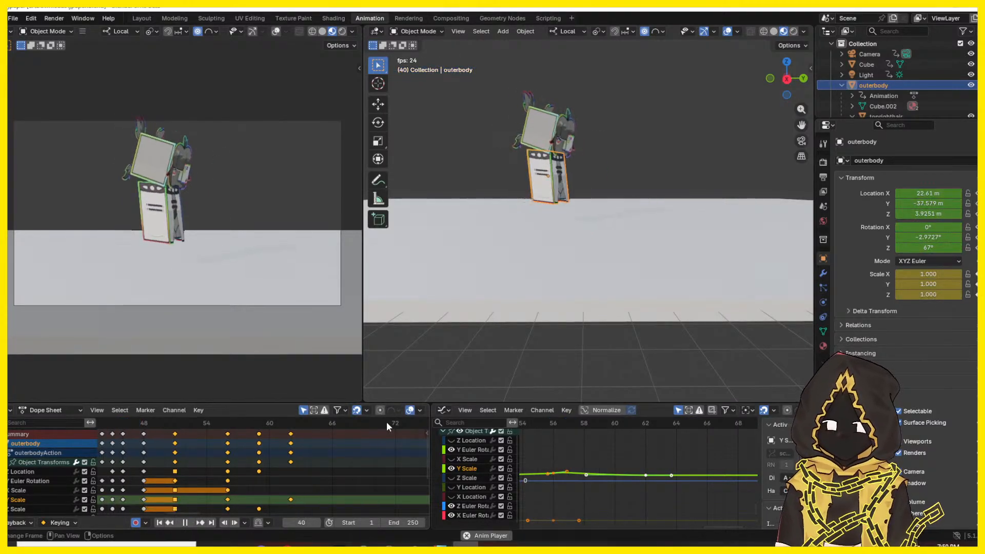
pyautogui.press('space')
pyautogui.moveTo(308, 425); pyautogui.dragTo(77, 424)
pyautogui.press('space')
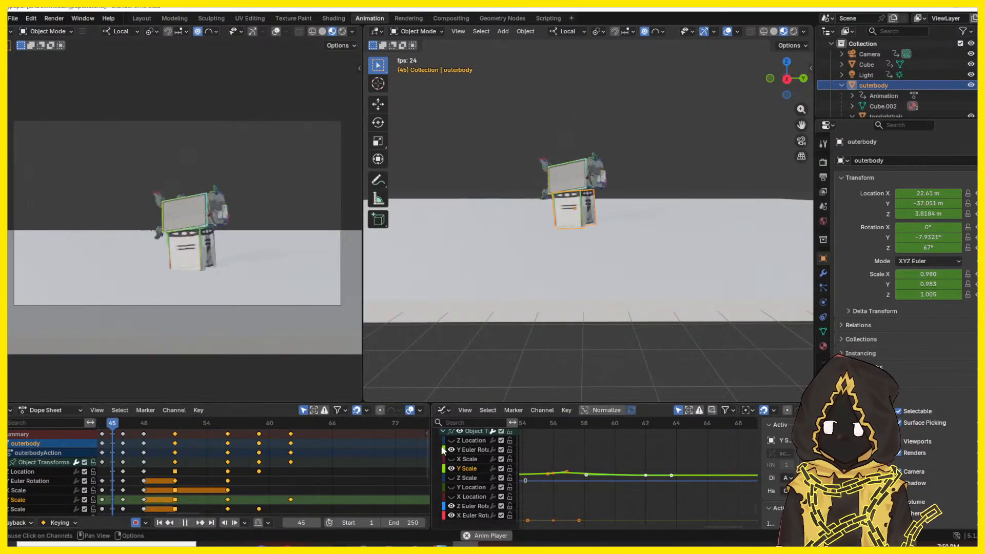
pyautogui.press('space')
# - Examine the body's landing and turn around frames 48 to 59, stepping between keyframes and replaying the motion
pyautogui.click(359, 450)
pyautogui.click(171, 424)
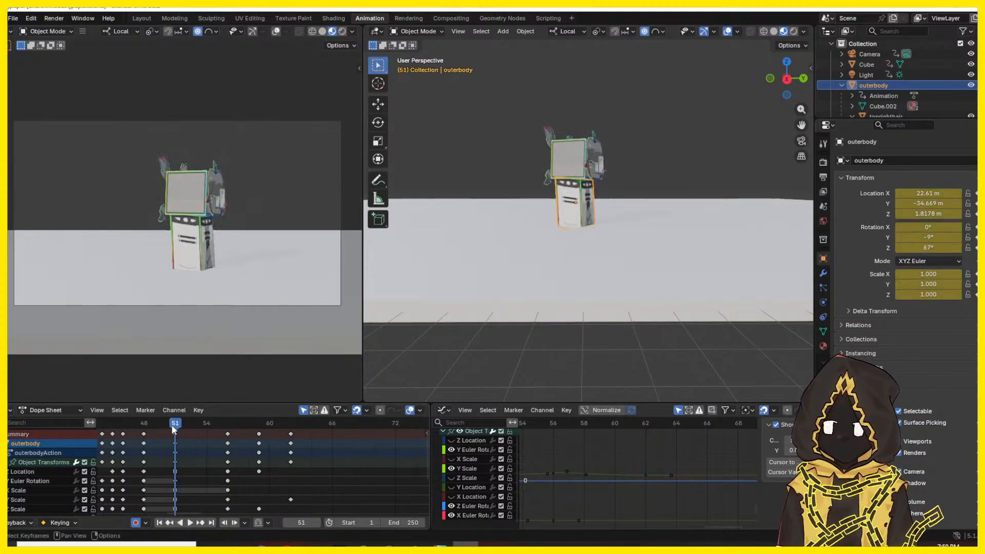
pyautogui.press('Up')
pyautogui.press('Up')
pyautogui.press('Up')
pyautogui.press('space')
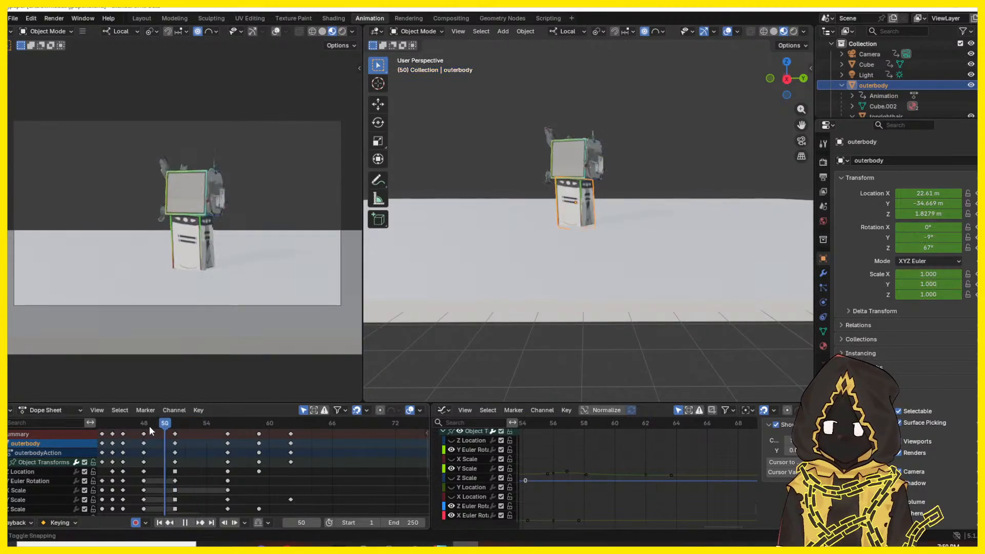
pyautogui.press('space')
pyautogui.moveTo(237, 424); pyautogui.dragTo(155, 434)
pyautogui.press('space')
pyautogui.press('space')
pyautogui.press('space')
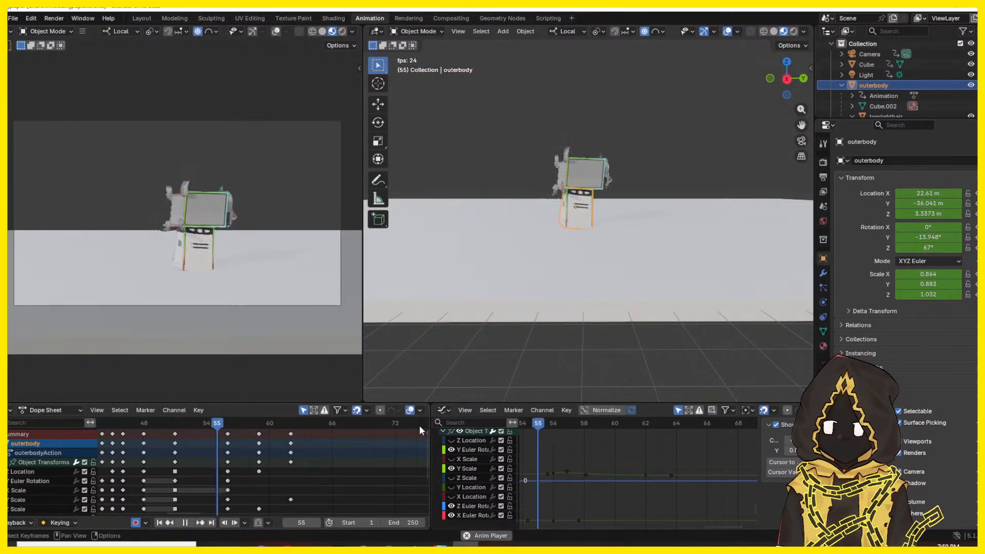
pyautogui.press('space')
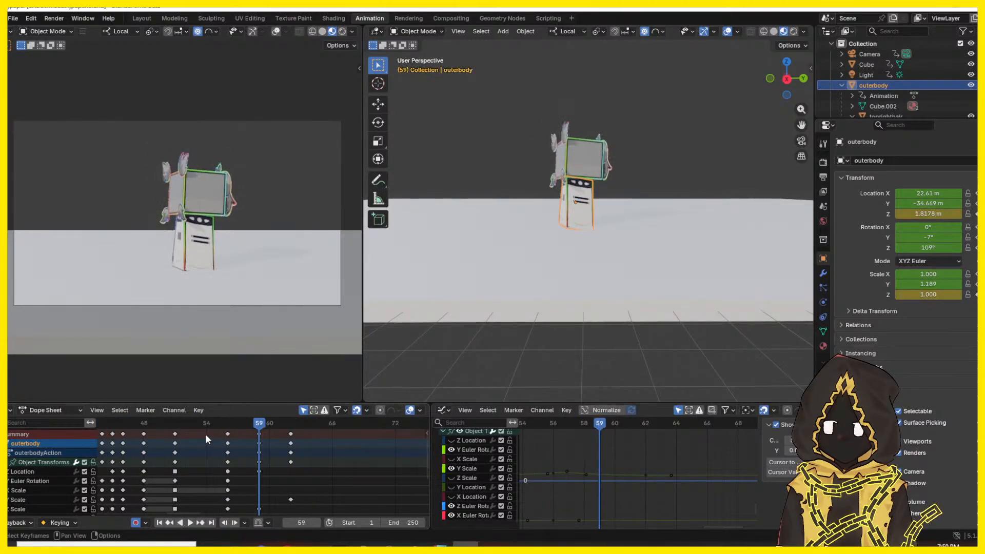
# - Raise the incoming handle of the frame 56 Y Euler Rotation keyframe to add a slight overshoot near frame 54, and replay the turn
pyautogui.moveTo(206, 425)
pyautogui.mouseDown()
pyautogui.moveTo(143, 425)
pyautogui.moveTo(254, 432)
pyautogui.moveTo(208, 432)
pyautogui.mouseUp()
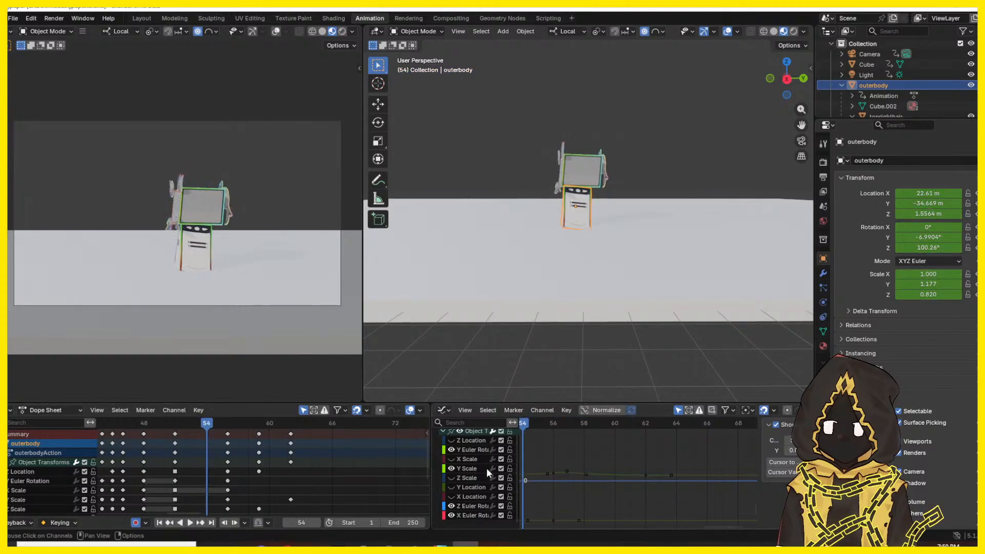
pyautogui.scroll(4, 675, 478)
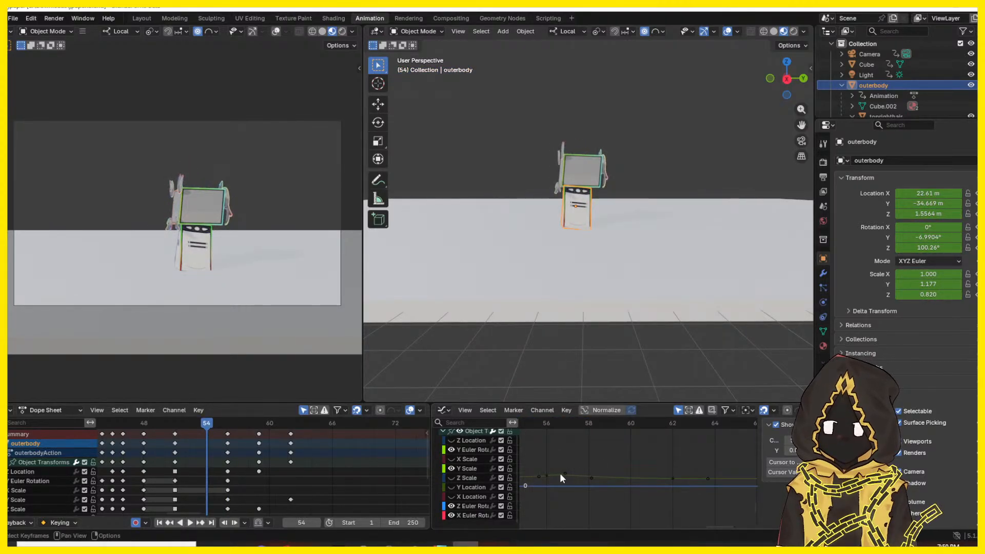
pyautogui.moveTo(560, 475); pyautogui.dragTo(572, 449, button='middle')
pyautogui.click(471, 450)
pyautogui.press('KP_Decimal')
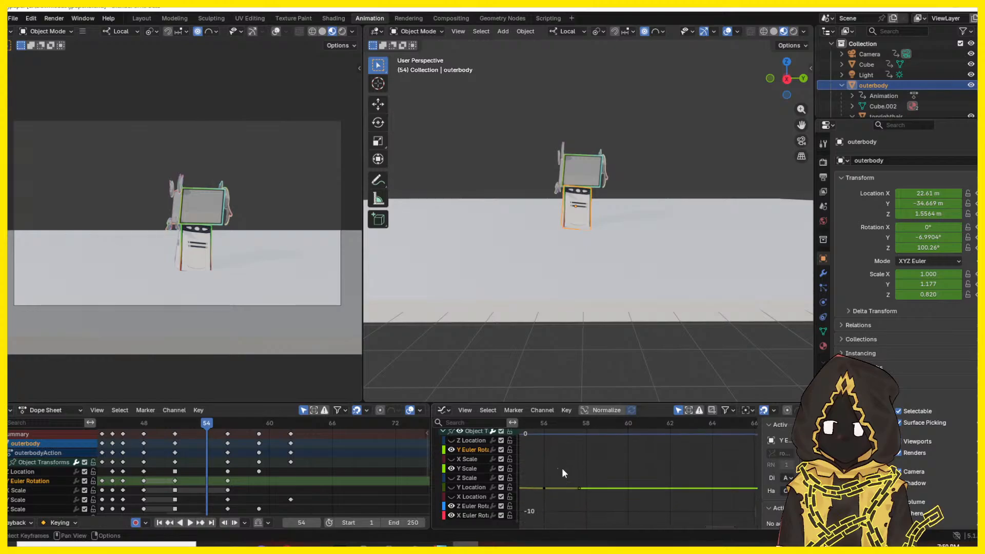
pyautogui.moveTo(663, 479); pyautogui.dragTo(612, 470, button='middle')
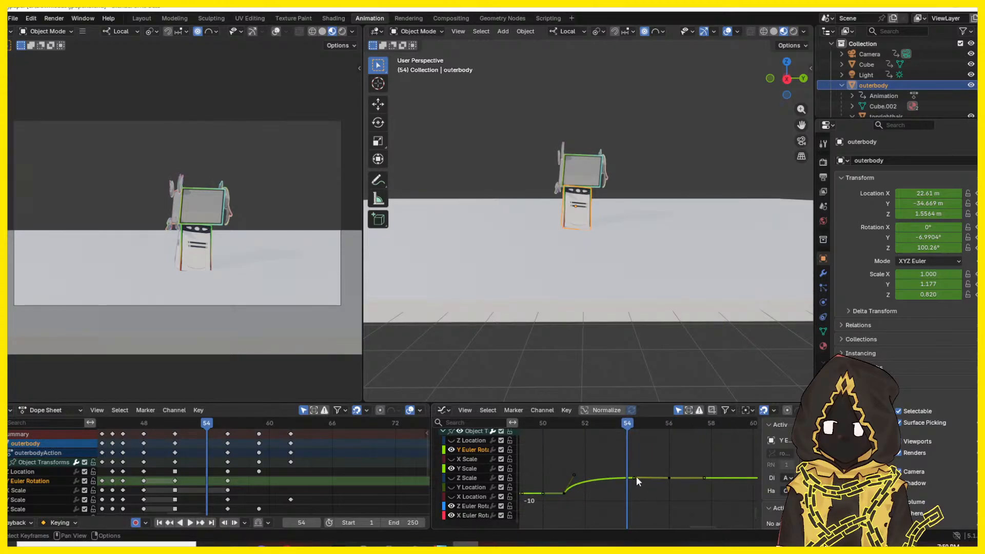
pyautogui.moveTo(635, 479); pyautogui.dragTo(635, 468)
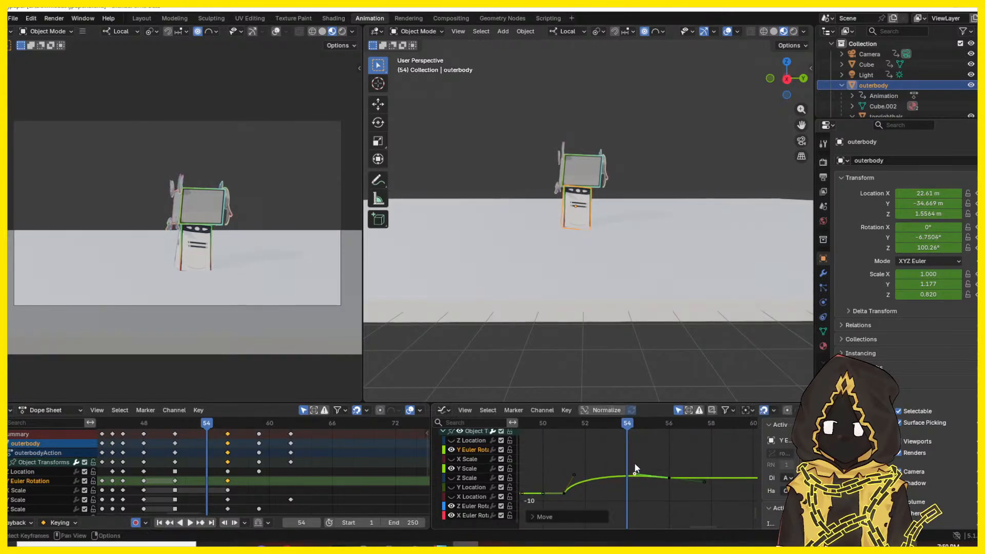
pyautogui.moveTo(595, 425); pyautogui.dragTo(538, 435)
pyautogui.press('space')
pyautogui.press('space')
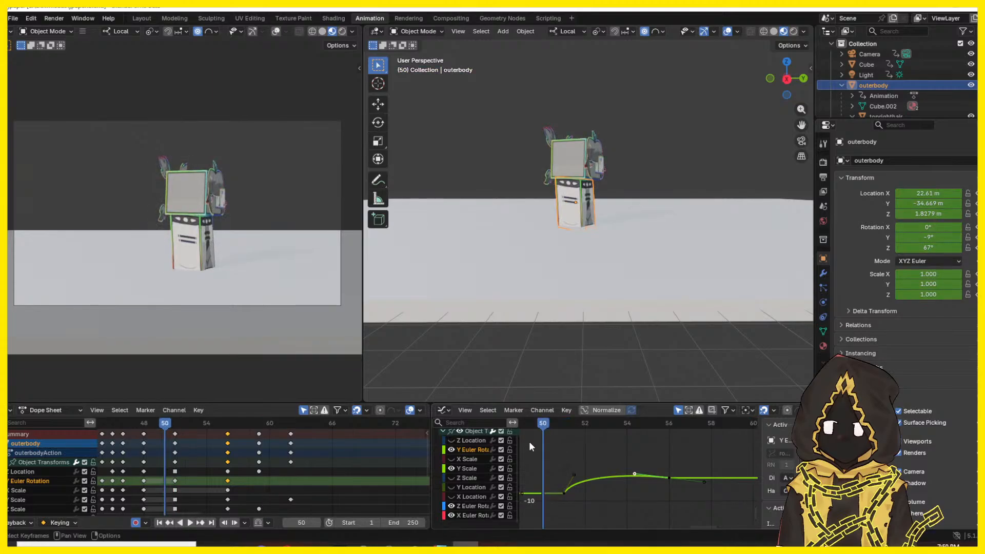
pyautogui.press('space')
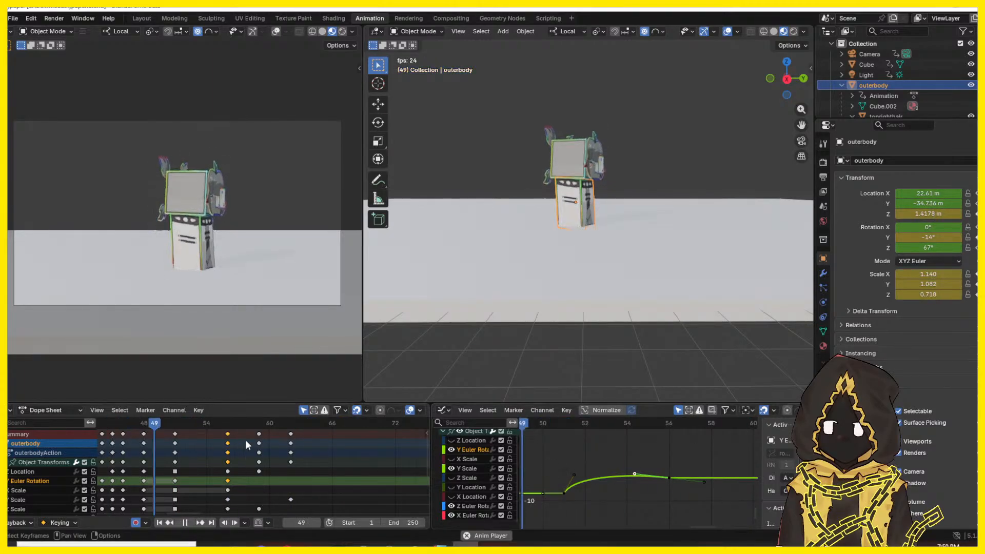
pyautogui.press('space')
pyautogui.moveTo(273, 425); pyautogui.dragTo(228, 430)
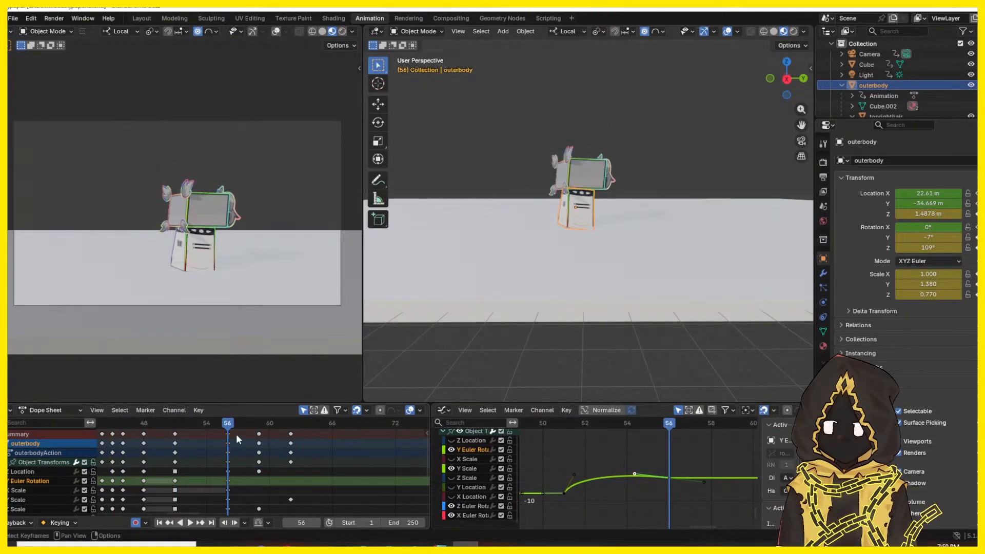
# - Move the body's frame 56 keyframes two frames earlier to frame 54 and replay the landing
pyautogui.click(230, 434)
pyautogui.press('g')
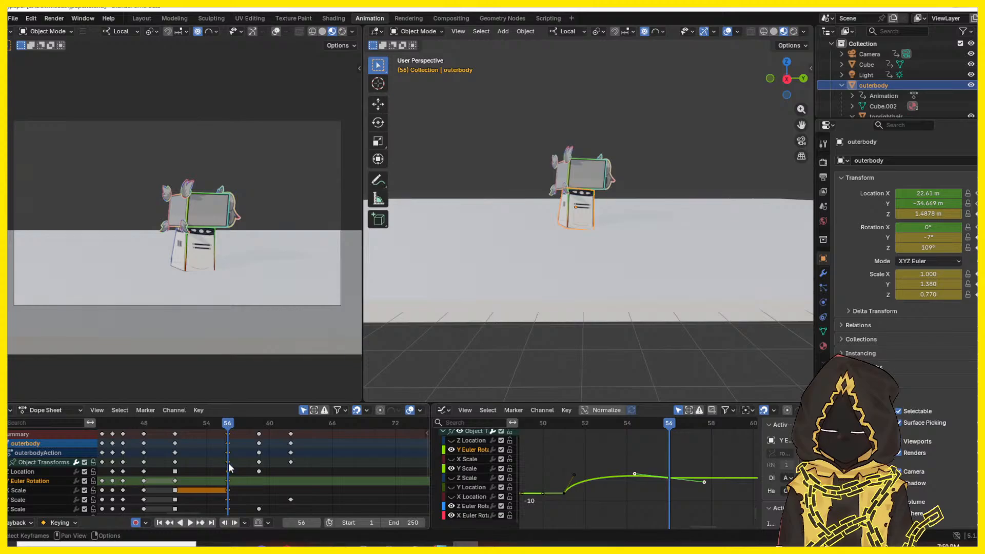
pyautogui.click(209, 423)
pyautogui.press('space')
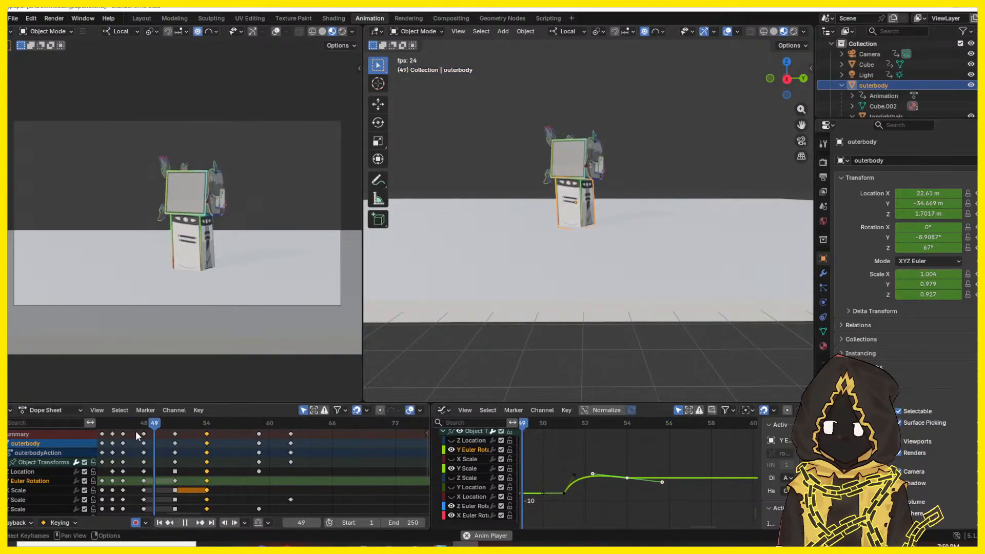
pyautogui.press('space')
pyautogui.click(136, 431)
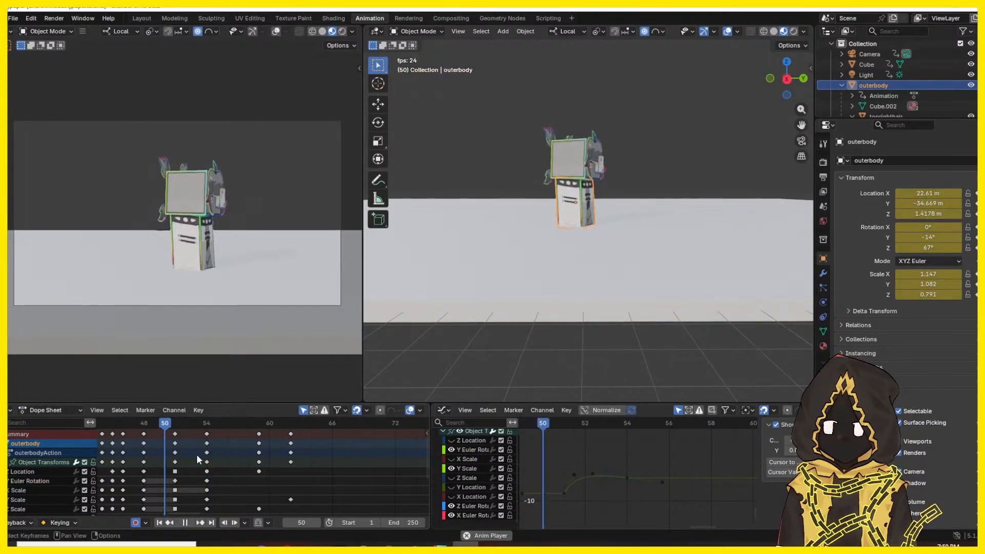
# - Place the body's squash keyframes, currently at frame 54, on frame 55 and replay the landing
pyautogui.press('space')
pyautogui.moveTo(221, 435); pyautogui.dragTo(167, 432)
pyautogui.press('g')
pyautogui.click(217, 461)
pyautogui.press('space')
pyautogui.click(174, 427)
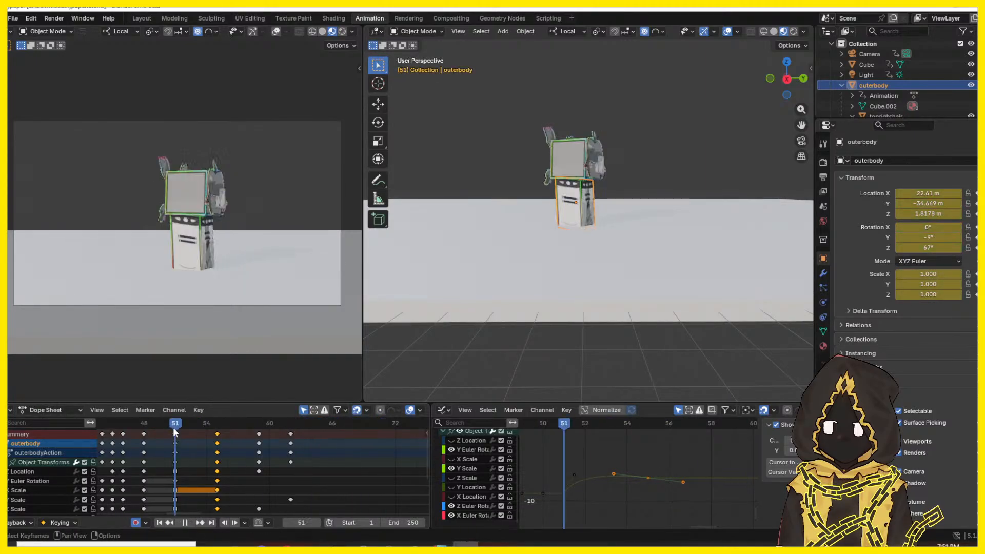
pyautogui.press('space')
# - Shift the body's last two keyframe columns one frame earlier to frames 58 and 61, and replay the landing
pyautogui.click(254, 467)
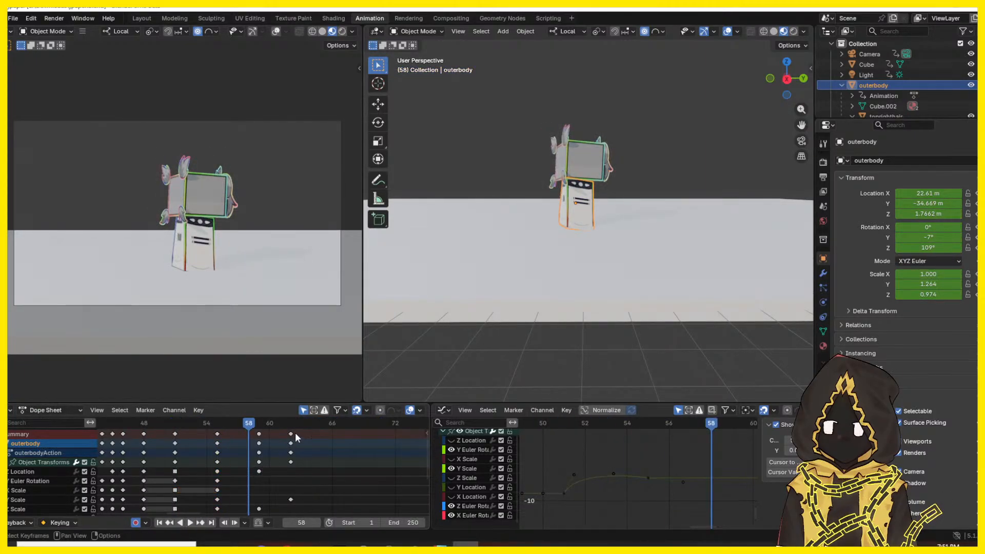
pyautogui.moveTo(297, 432); pyautogui.dragTo(255, 480)
pyautogui.press('g')
pyautogui.click(245, 468)
pyautogui.moveTo(228, 425); pyautogui.dragTo(147, 430)
pyautogui.press('space')
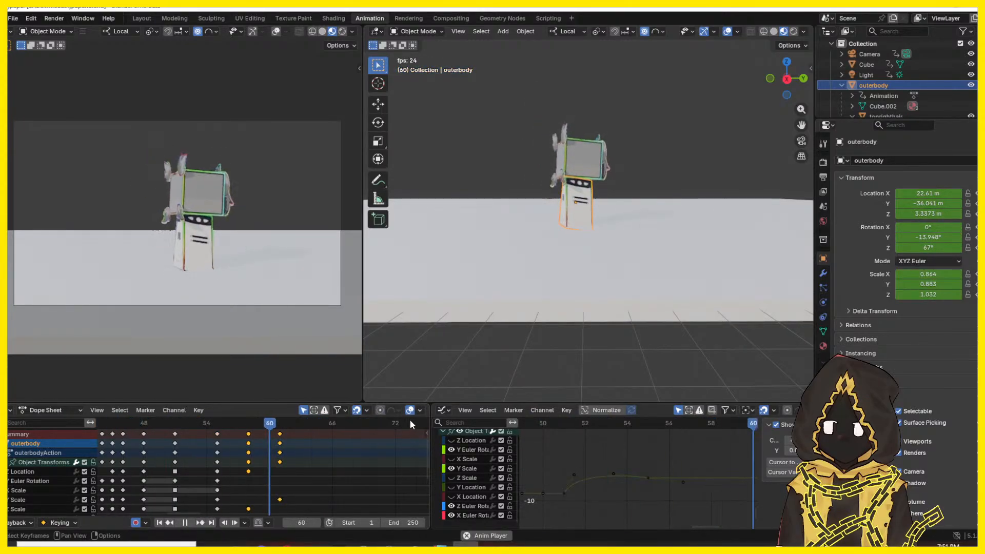
pyautogui.press('space')
# - Examine the body's landing and turn between frames 42 and 60 by scrubbing and replaying the motion
pyautogui.click(198, 426)
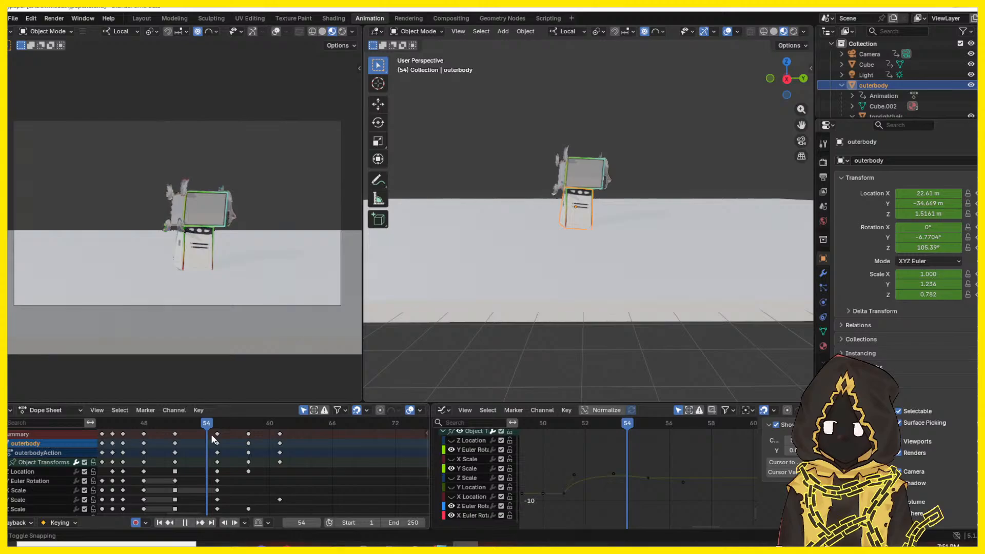
pyautogui.moveTo(213, 439); pyautogui.dragTo(188, 442)
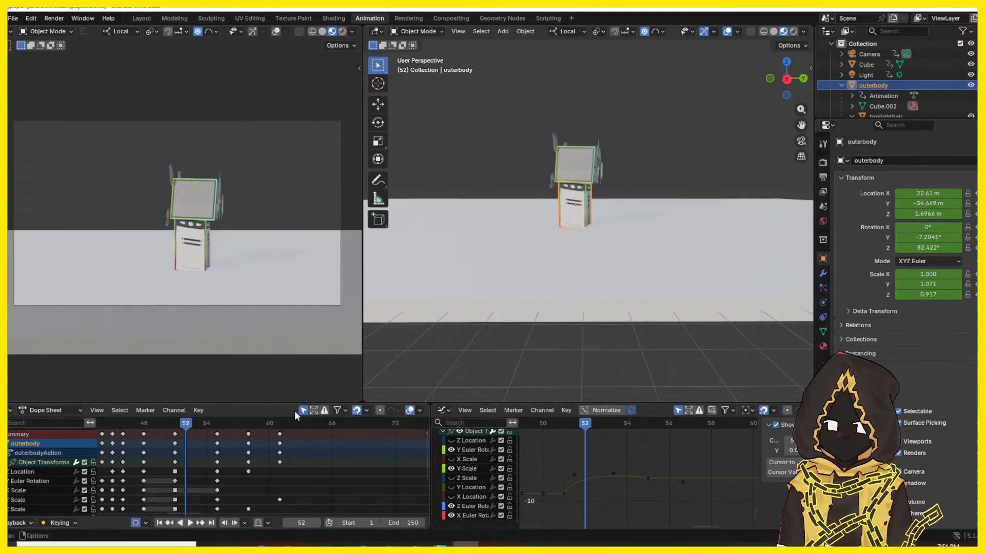
pyautogui.moveTo(186, 426); pyautogui.dragTo(424, 430)
pyautogui.moveTo(177, 426); pyautogui.dragTo(218, 432)
pyautogui.moveTo(266, 465); pyautogui.dragTo(295, 457, button='middle')
pyautogui.scroll(-4, 307, 468)
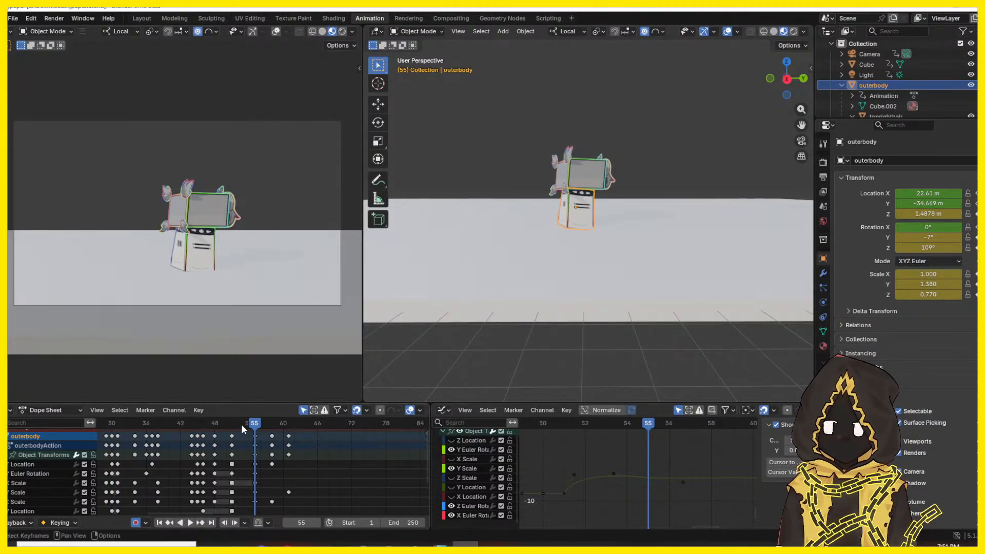
pyautogui.press('space')
pyautogui.moveTo(285, 426); pyautogui.dragTo(186, 424)
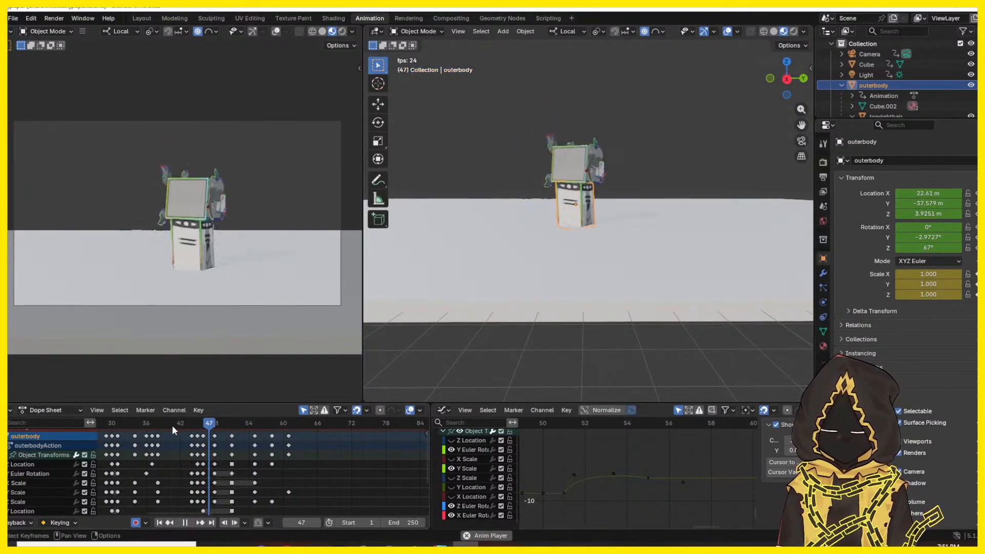
pyautogui.press('space')
pyautogui.click(199, 422)
pyautogui.press('space')
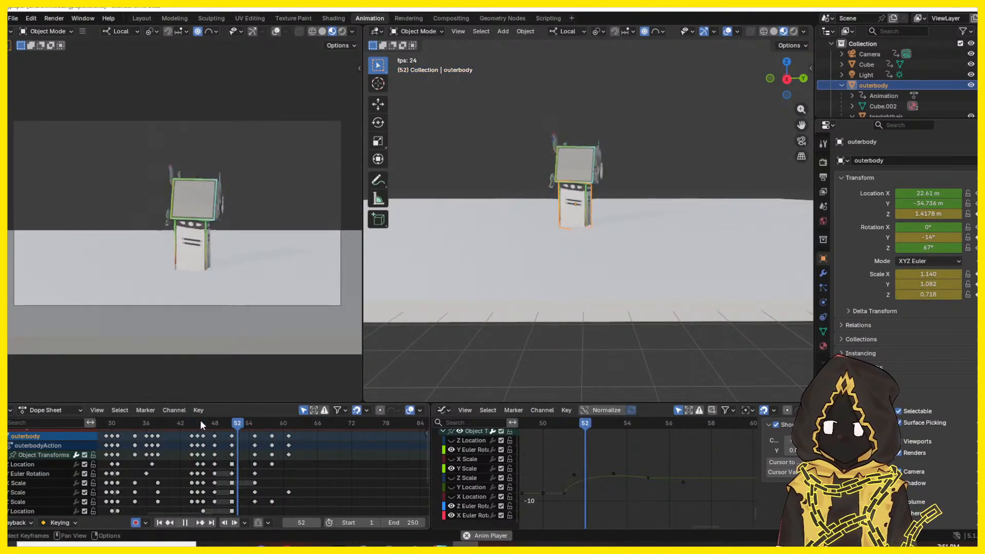
pyautogui.press('space')
pyautogui.click(232, 421)
pyautogui.press('space')
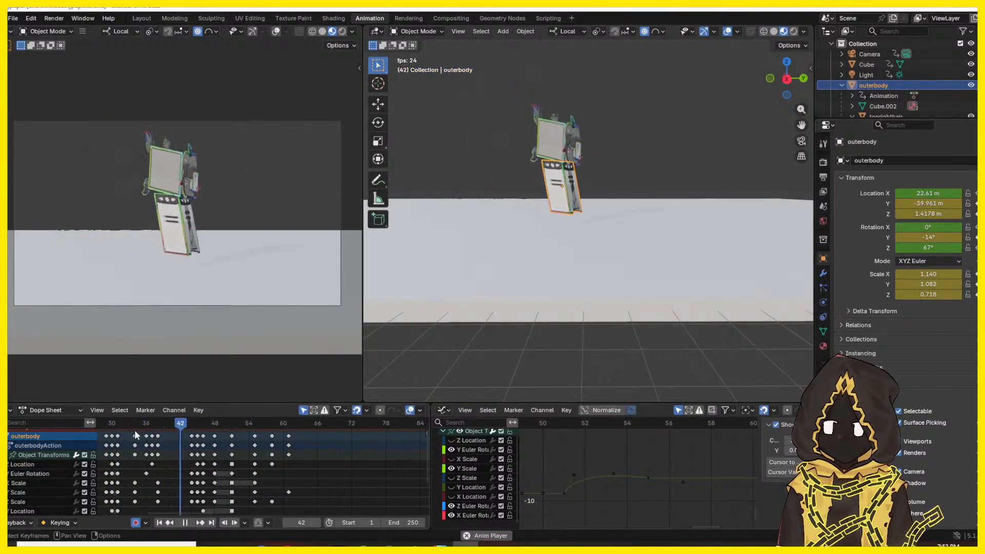
# - Shift all the body's keyframes from frame 51 onward one frame earlier, to 50, 54, 57 and 60, and replay the landing
pyautogui.moveTo(182, 427); pyautogui.dragTo(223, 485)
pyautogui.press('space')
pyautogui.press('g')
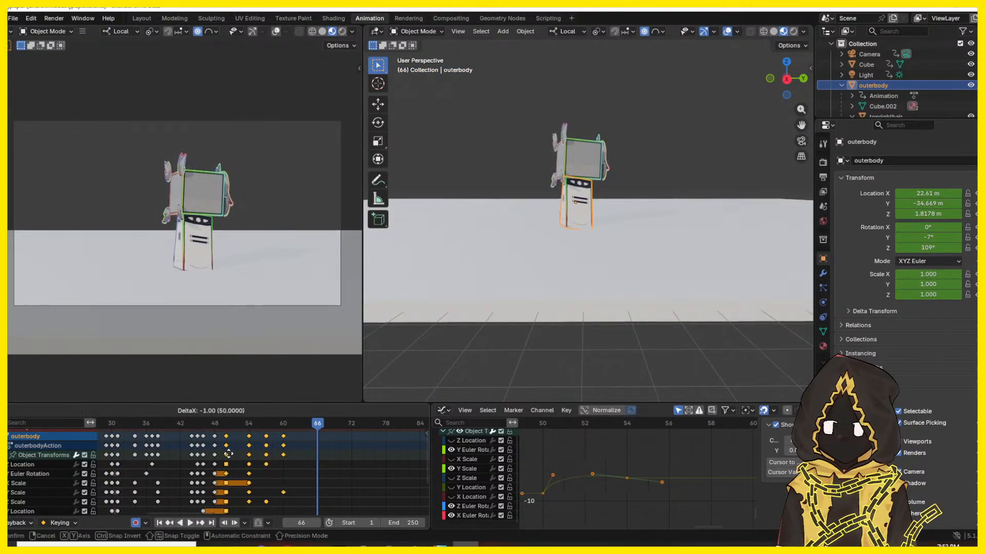
pyautogui.click(229, 456)
pyautogui.moveTo(221, 428); pyautogui.dragTo(170, 427)
pyautogui.press('space')
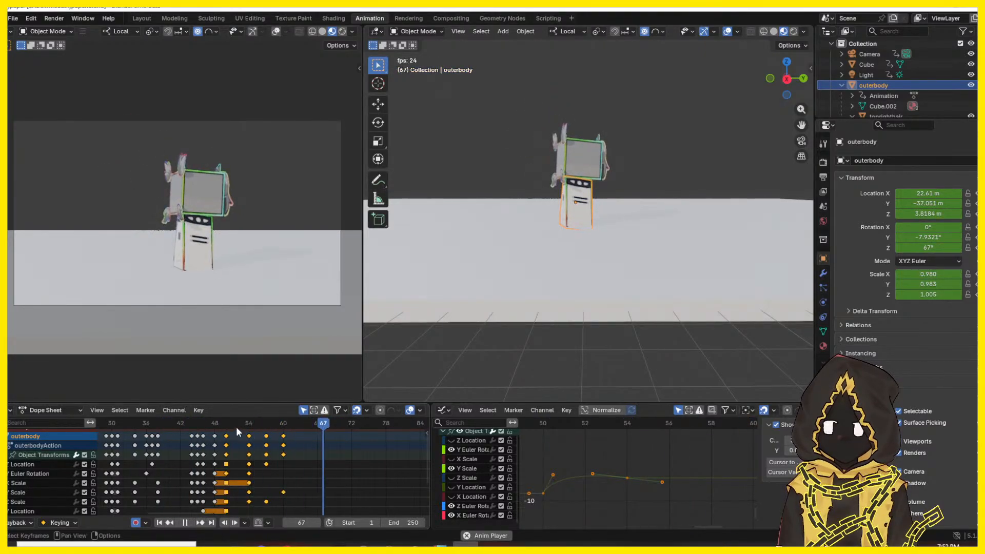
pyautogui.click(298, 449)
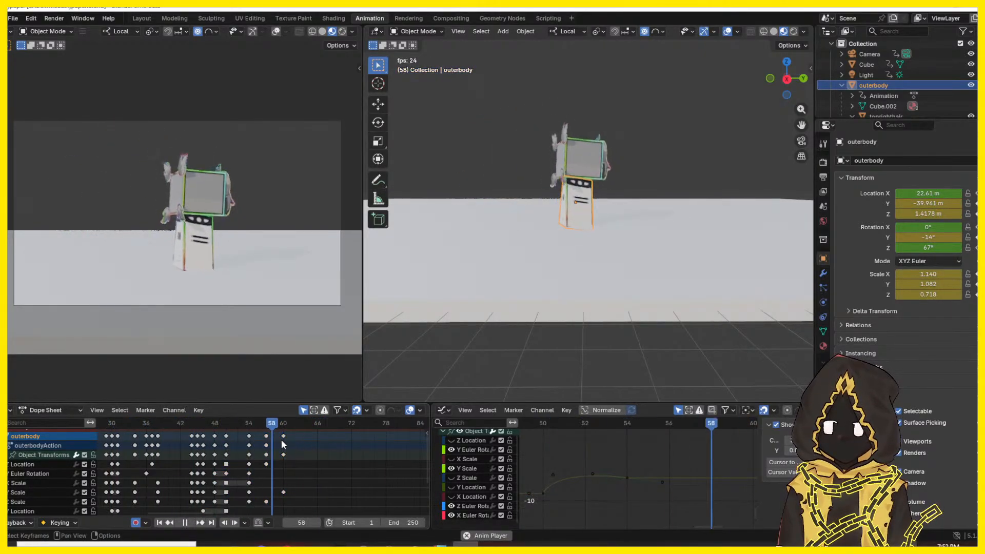
pyautogui.press('space')
pyautogui.click(198, 435)
pyautogui.press('space')
pyautogui.press('space')
# - Select the head (toprighthair) at frame 53 and try turning its Z rotation to 58°
pyautogui.click(228, 422)
pyautogui.moveTo(226, 420); pyautogui.dragTo(244, 426)
pyautogui.click(574, 165)
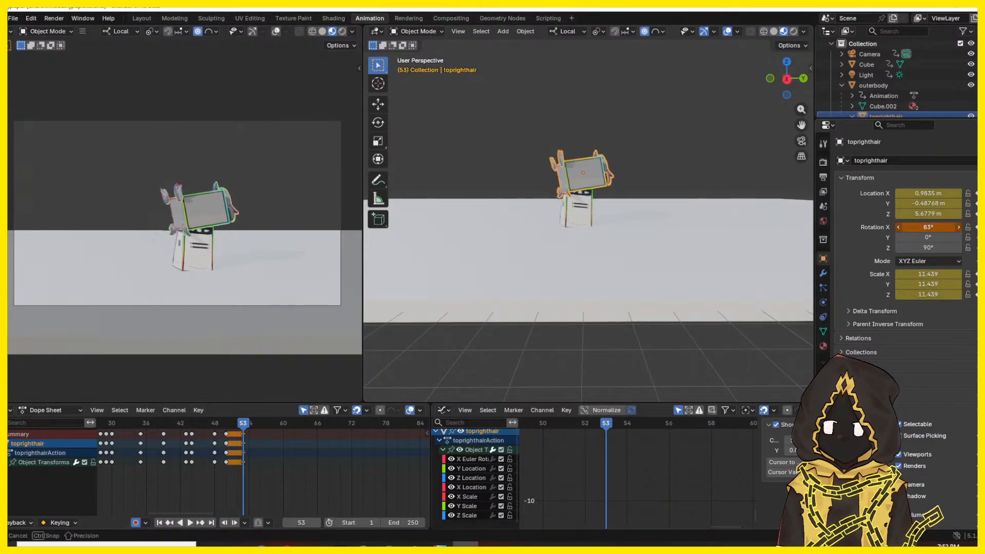
pyautogui.moveTo(951, 237)
pyautogui.mouseDown()
pyautogui.moveTo(925, 248)
pyautogui.moveTo(936, 250)
pyautogui.mouseUp()
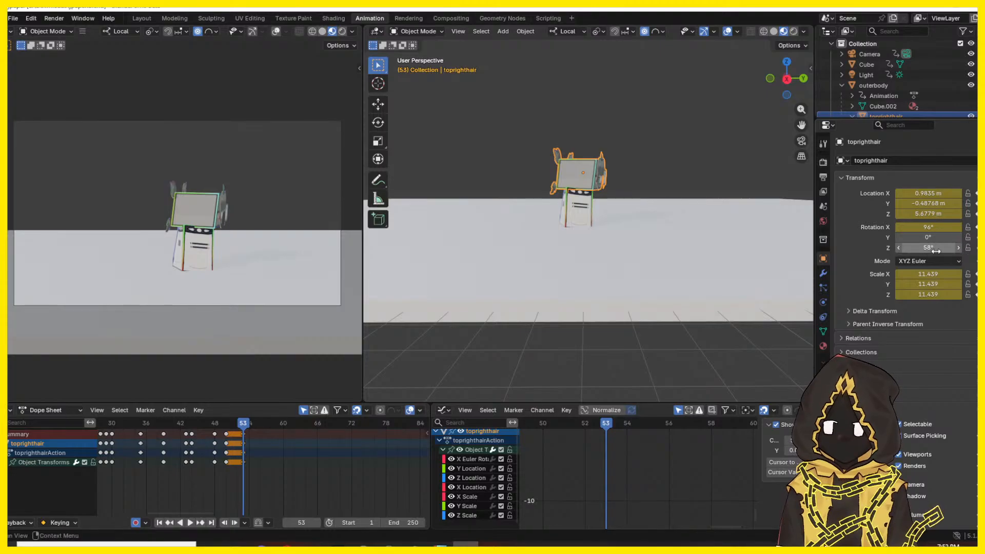
# - Check the head's facing through frames 43 to 53, and undo the Z rotation change
pyautogui.press('Left')
pyautogui.press('Left')
pyautogui.press('Left')
pyautogui.press('Left')
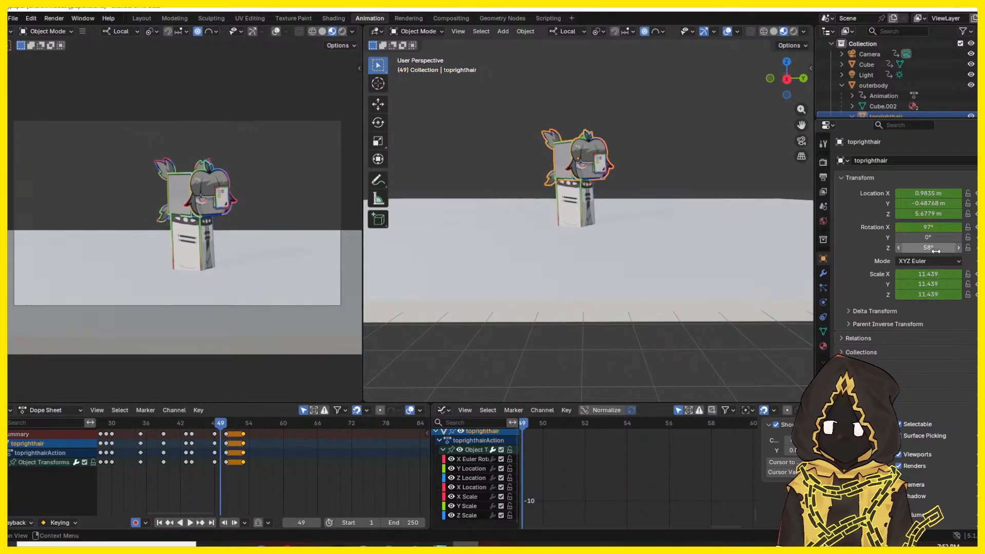
pyautogui.press('Right')
pyautogui.press('Left')
pyautogui.press('Left')
pyautogui.press('Left')
pyautogui.press('Left')
pyautogui.press('Left')
pyautogui.press('Left')
pyautogui.press('Left')
pyautogui.press('Left')
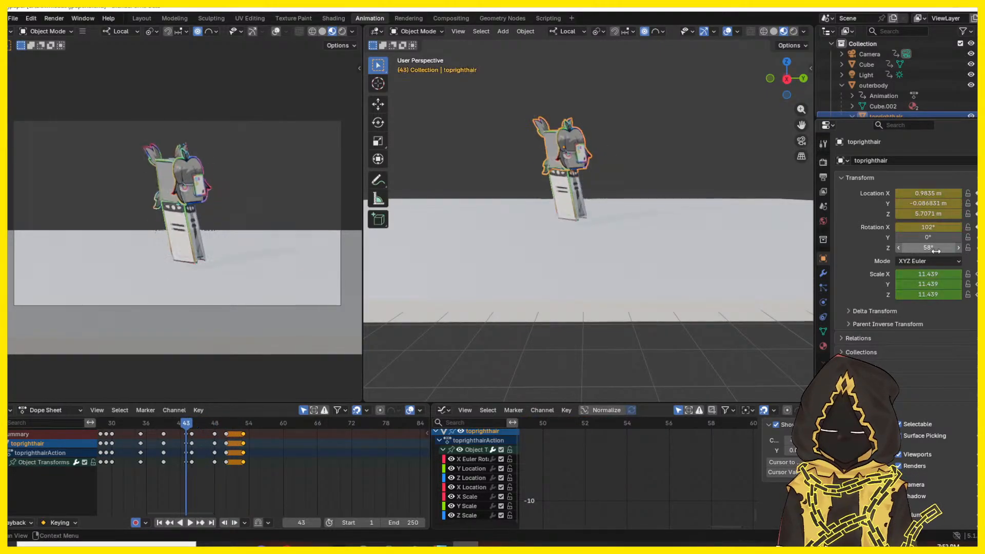
pyautogui.press('Right')
pyautogui.press('Right')
pyautogui.press('Right')
pyautogui.press('Right')
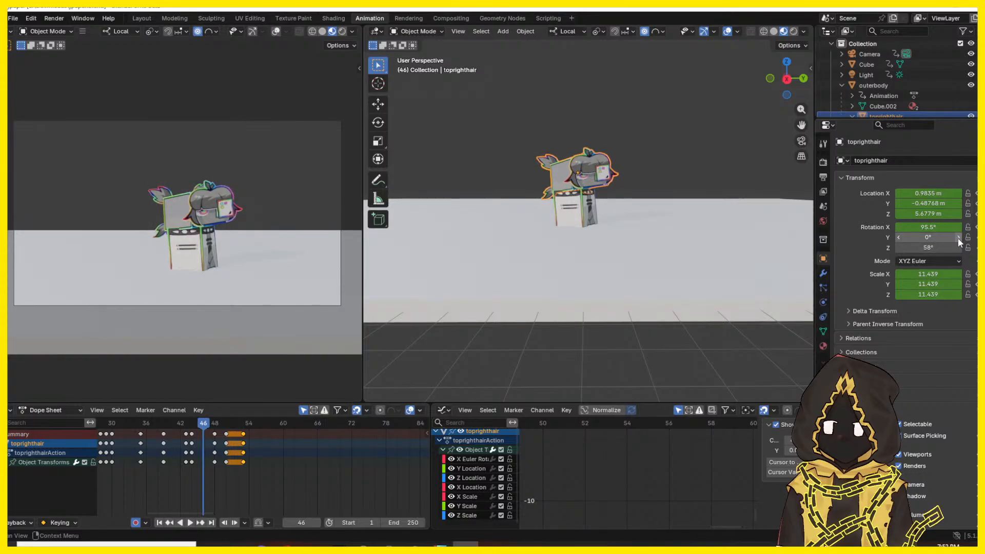
pyautogui.press('Right')
pyautogui.press('Right')
pyautogui.press('Right')
pyautogui.press('Right')
pyautogui.press('Right')
pyautogui.press('Right')
pyautogui.press('Right')
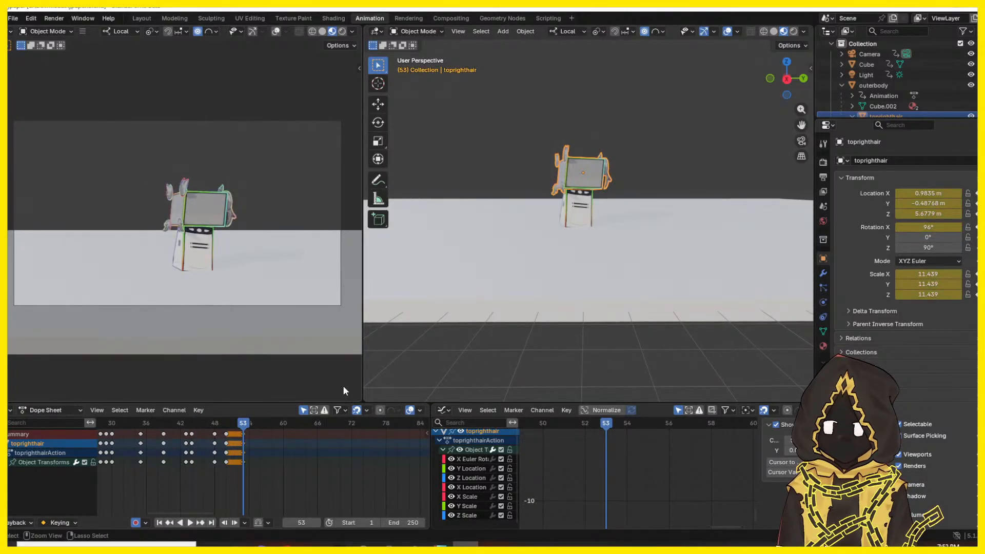
# - Keyframe the head's rotation at frame 50 with the Z rotation at 90°
pyautogui.moveTo(213, 424)
pyautogui.mouseDown()
pyautogui.moveTo(162, 427)
pyautogui.moveTo(226, 428)
pyautogui.mouseUp()
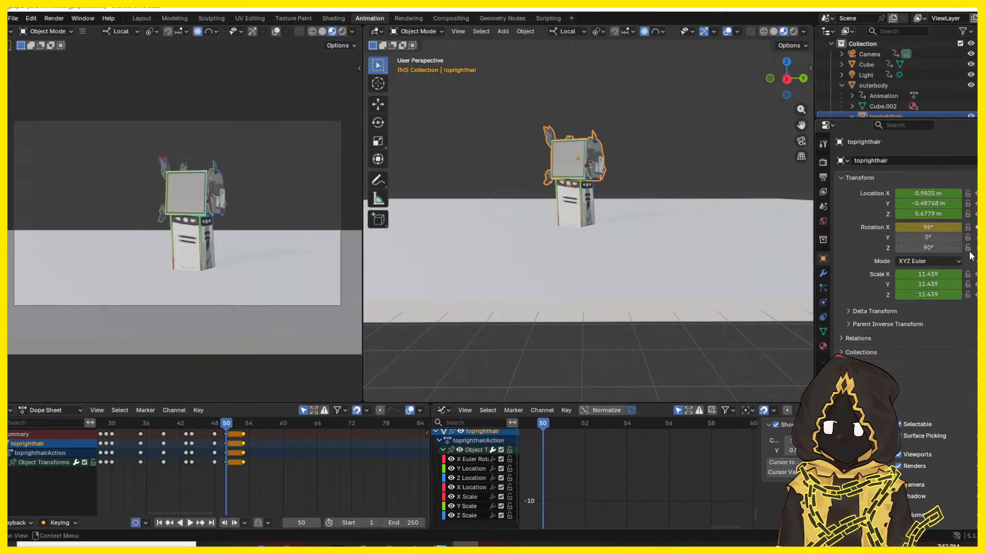
pyautogui.press('i')
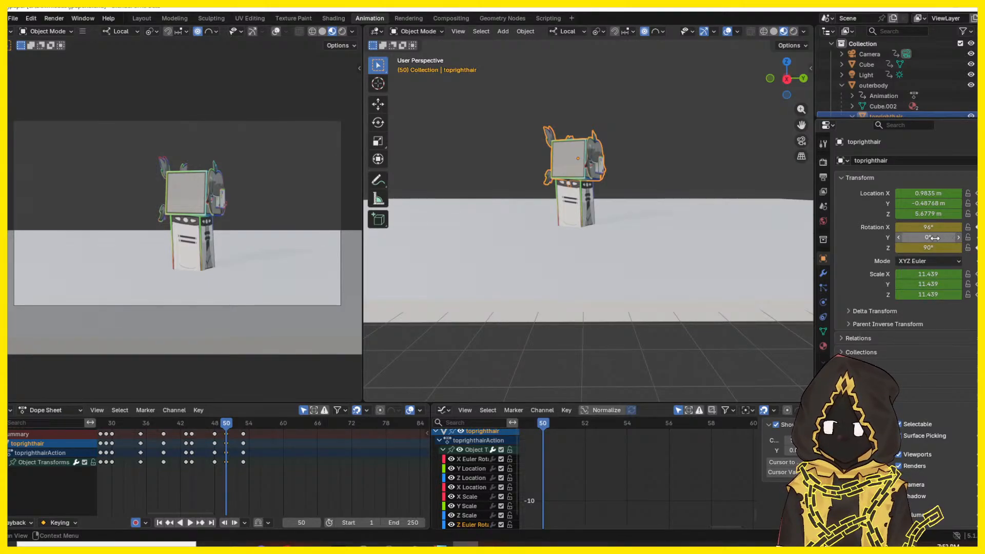
pyautogui.click(948, 545)
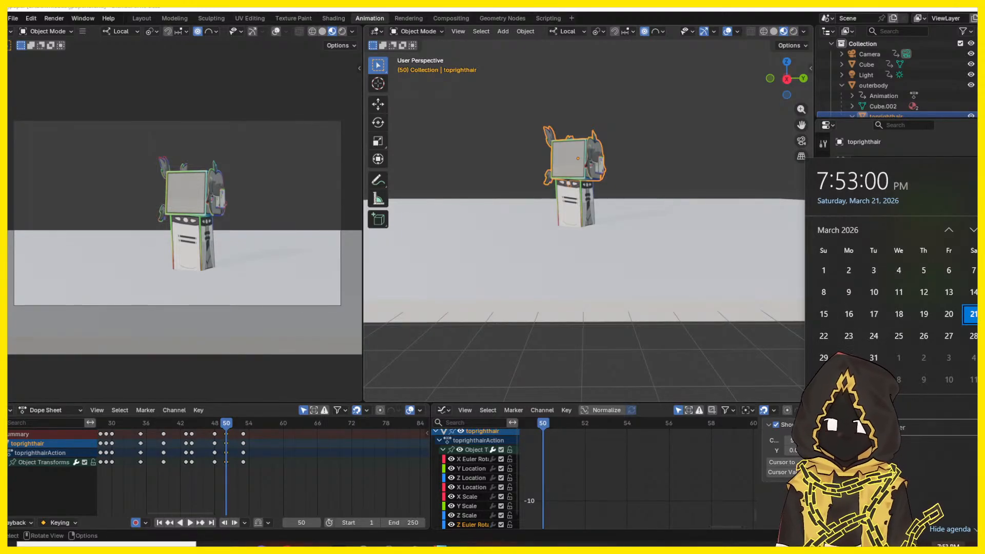
pyautogui.click(947, 545)
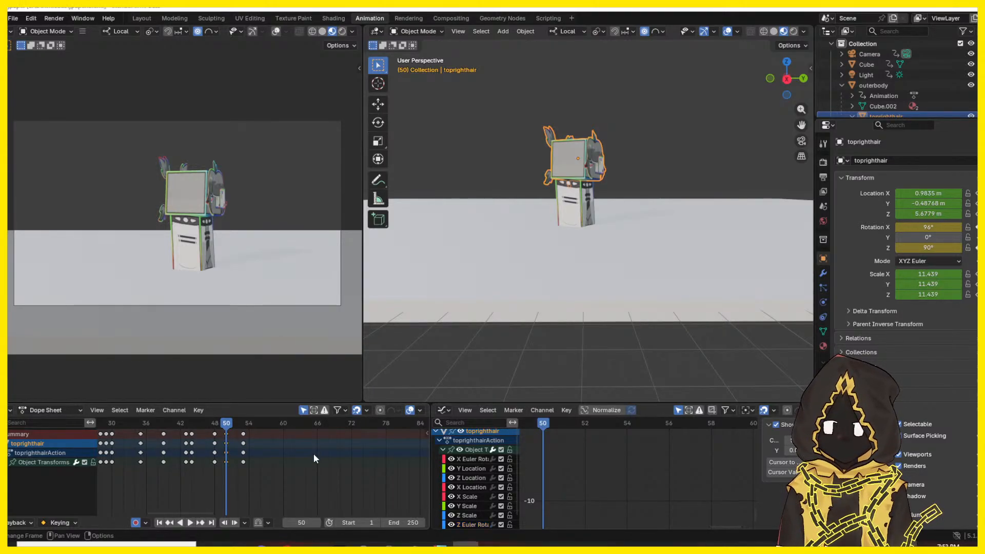
# - Set the head's Z rotation at frame 53 to 68° and step through the turn from frame 50
pyautogui.press('Right')
pyautogui.press('Right')
pyautogui.press('Right')
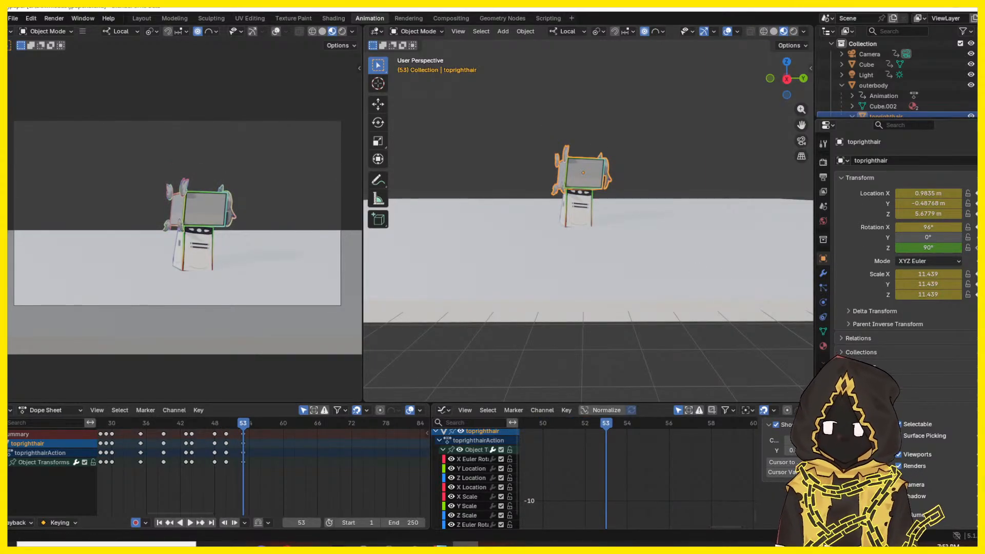
pyautogui.press('Left')
pyautogui.press('Left')
pyautogui.press('Left')
pyautogui.press('Left')
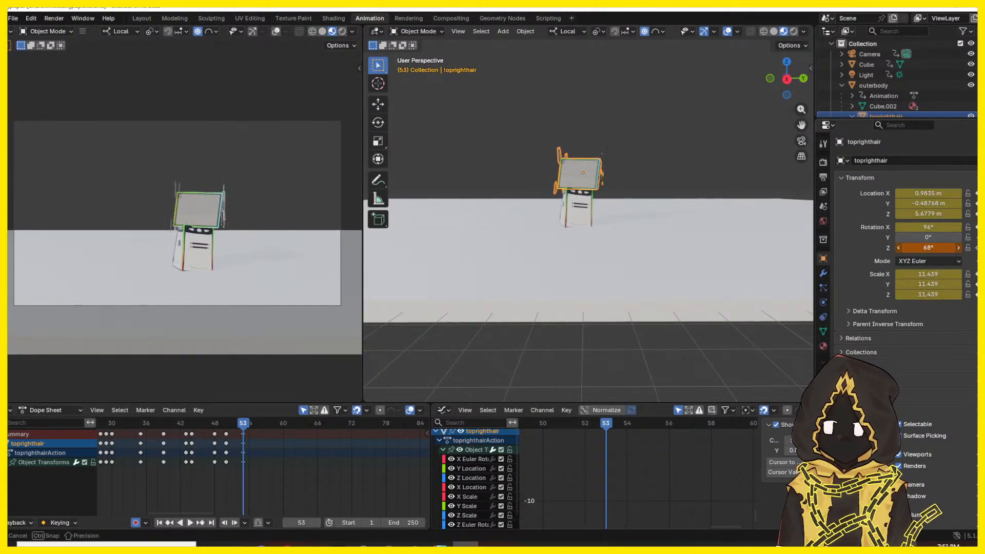
pyautogui.press('Right')
pyautogui.press('Right')
pyautogui.press('Right')
pyautogui.press('Right')
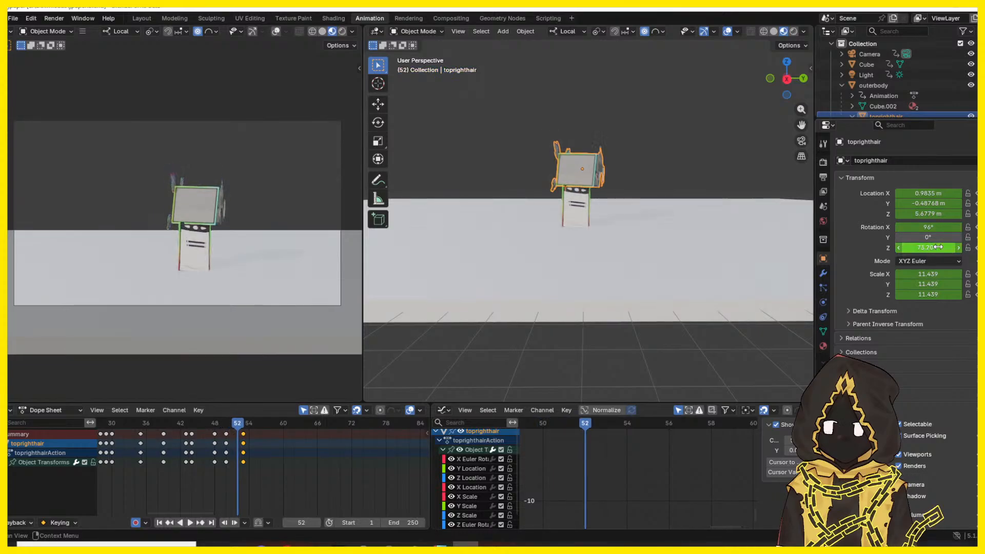
pyautogui.moveTo(225, 423); pyautogui.dragTo(245, 425)
pyautogui.press('space')
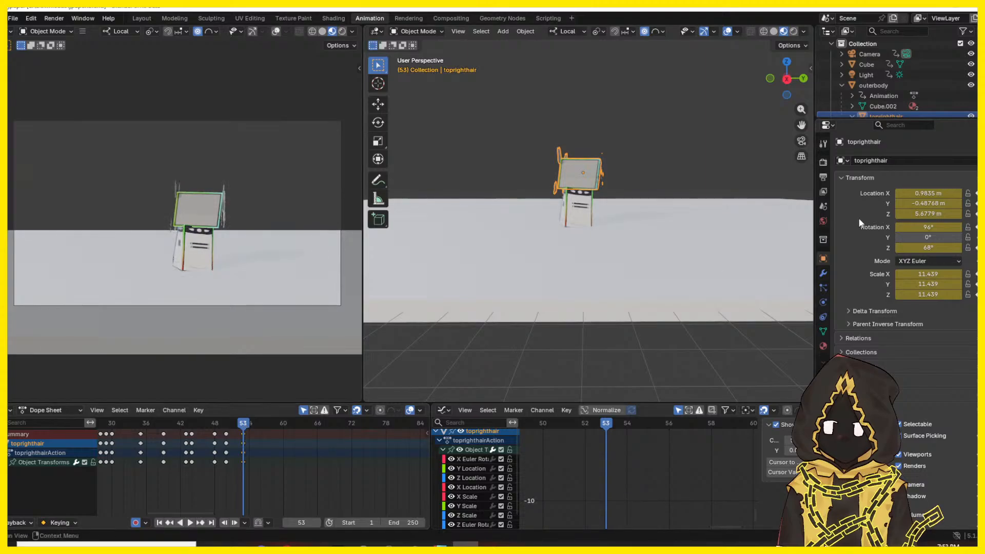
# - Try a lower Z rotation for the head at frame 53 and step back through the turn to compare
pyautogui.moveTo(929, 247)
pyautogui.mouseDown()
pyautogui.moveTo(908, 248)
pyautogui.moveTo(934, 249)
pyautogui.mouseUp()
pyautogui.press('Left')
pyautogui.press('Left')
pyautogui.press('Left')
pyautogui.press('Right')
pyautogui.press('Right')
pyautogui.hotkey('ctrl', 'z')
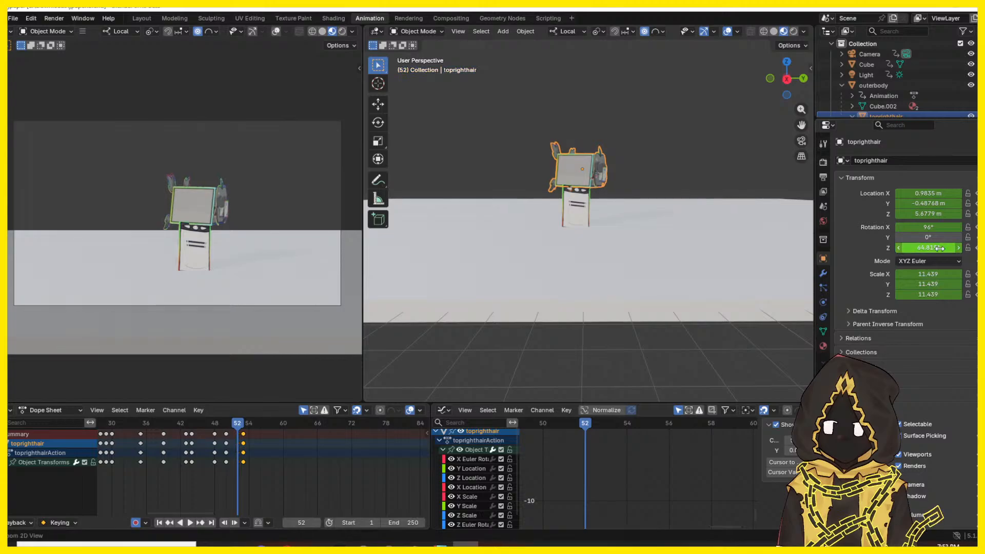
pyautogui.press('Right')
# - Set the head's Z rotation at frame 53 to 46° and replay the turn
pyautogui.moveTo(940, 249); pyautogui.dragTo(922, 248)
pyautogui.press('Left')
pyautogui.press('Left')
pyautogui.press('Left')
pyautogui.press('space')
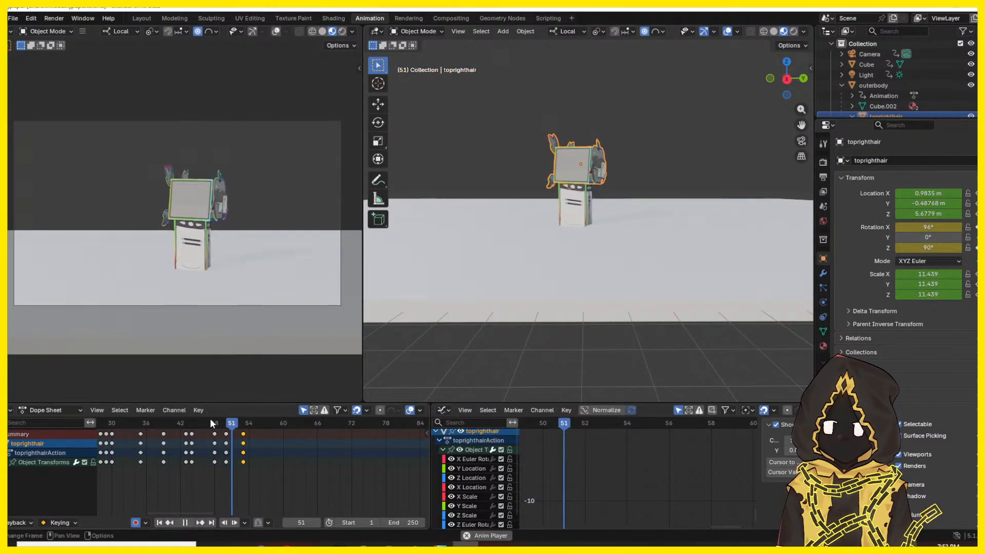
pyautogui.press('space')
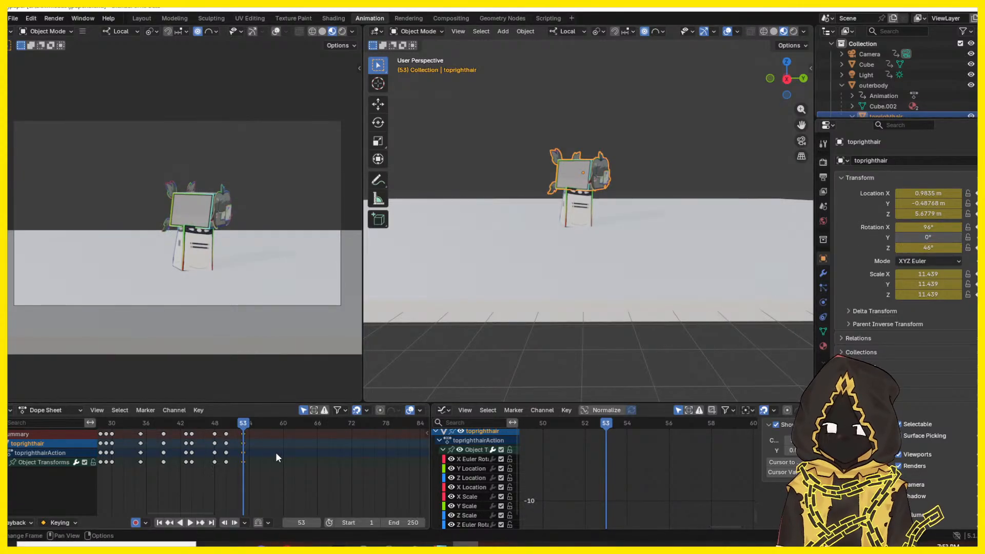
# - Move the head's frame 53 keyframes to frame 52, replay the turn, and check the pose through frame 54
pyautogui.press('g')
pyautogui.click(238, 444)
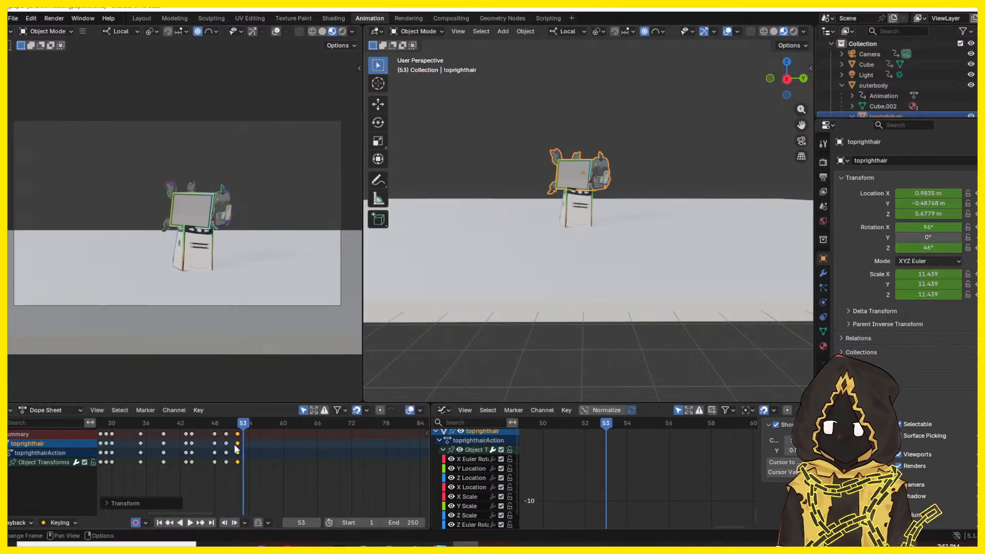
pyautogui.click(226, 423)
pyautogui.press('space')
pyautogui.press('space')
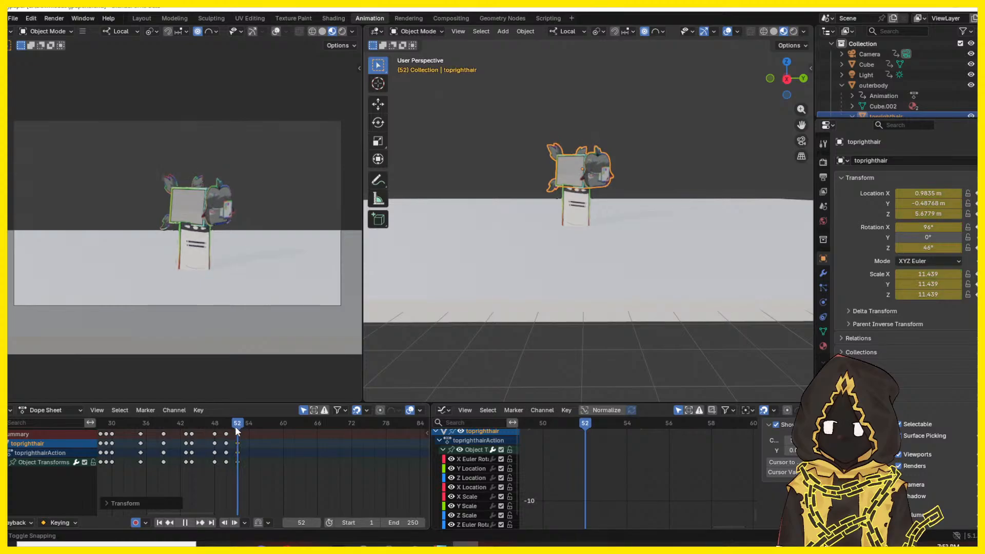
pyautogui.press('Right')
pyautogui.press('Right')
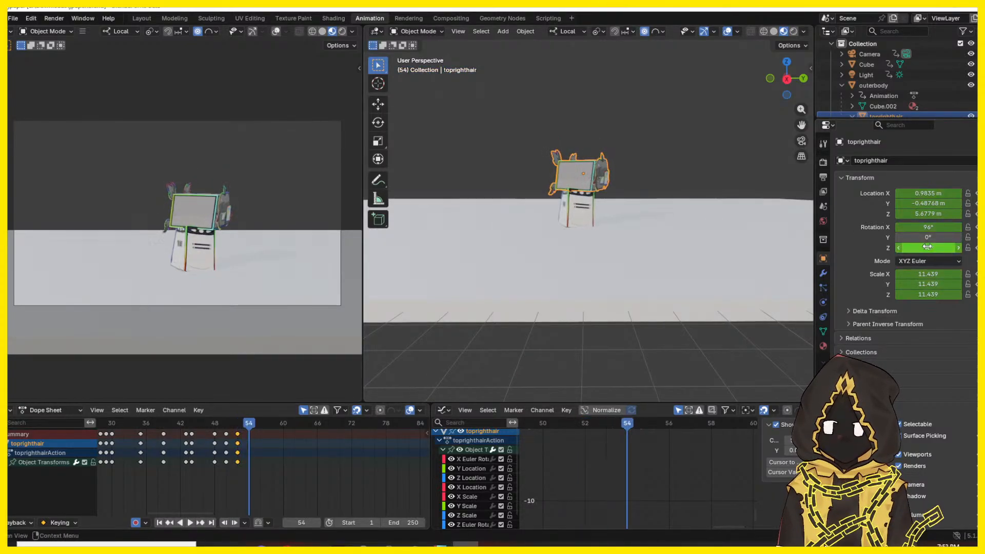
# - Set the head's Z rotation at frame 60 to 135°
pyautogui.press('Right')
pyautogui.press('Right')
pyautogui.press('Right')
pyautogui.press('Right')
pyautogui.press('Right')
pyautogui.press('Right')
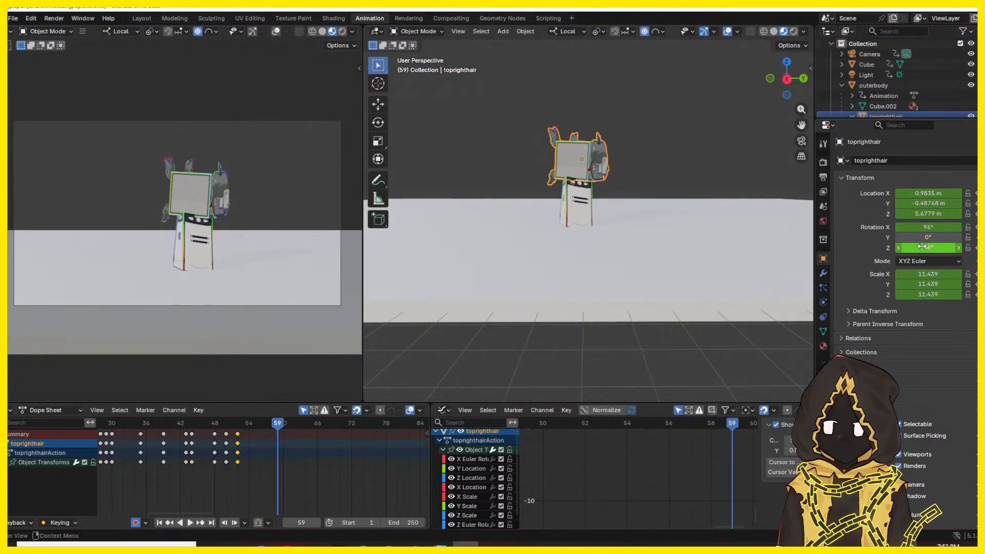
pyautogui.moveTo(922, 247); pyautogui.dragTo(936, 227)
pyautogui.moveTo(929, 237); pyautogui.dragTo(939, 239)
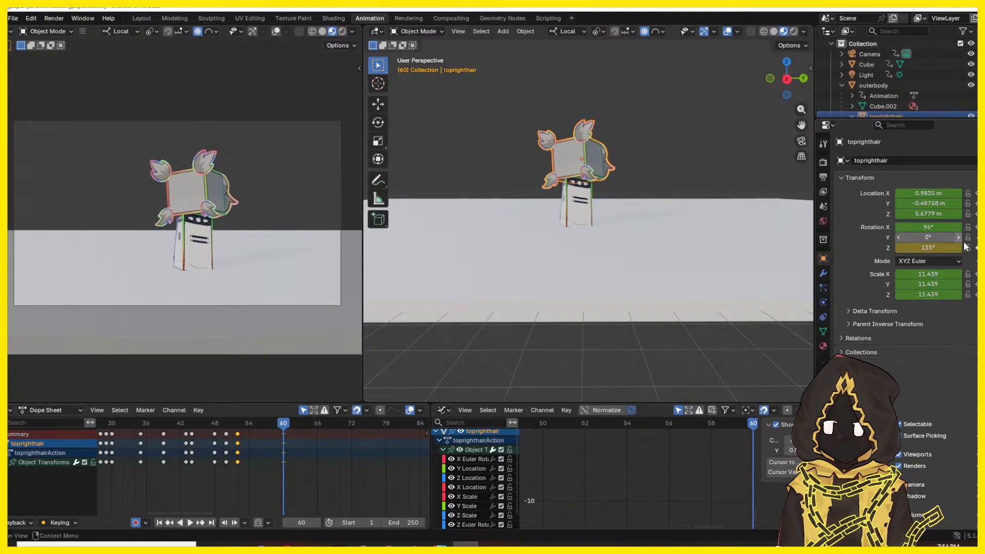
# - Step through the head turn from frame 52 to frame 62 to check the motion between the two poses
pyautogui.moveTo(249, 426); pyautogui.dragTo(237, 426)
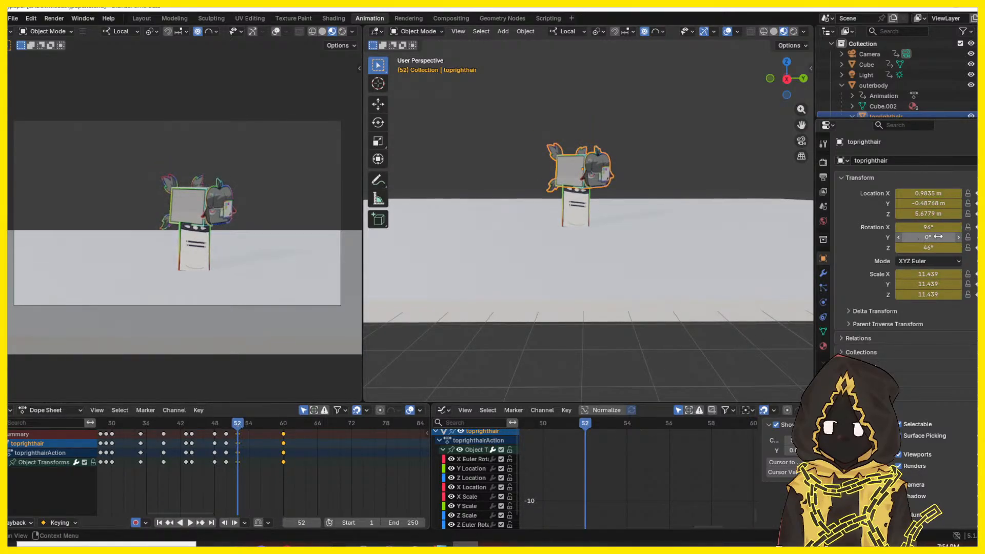
pyautogui.press('Right')
pyautogui.press('Right')
pyautogui.press('Right')
pyautogui.press('Right')
pyautogui.press('Right')
pyautogui.press('Right')
pyautogui.press('Right')
pyautogui.press('Right')
pyautogui.press('Right')
pyautogui.press('Right')
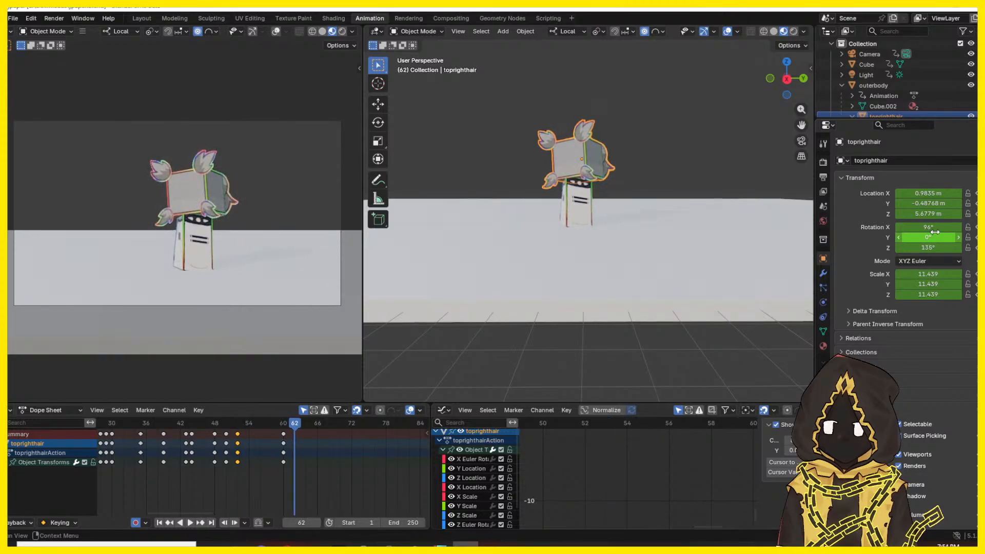
# - Set the head's Y rotation at frame 60 to -10° and replay the turn
pyautogui.press('Left')
pyautogui.moveTo(935, 237); pyautogui.dragTo(925, 237)
pyautogui.click(197, 427)
pyautogui.press('space')
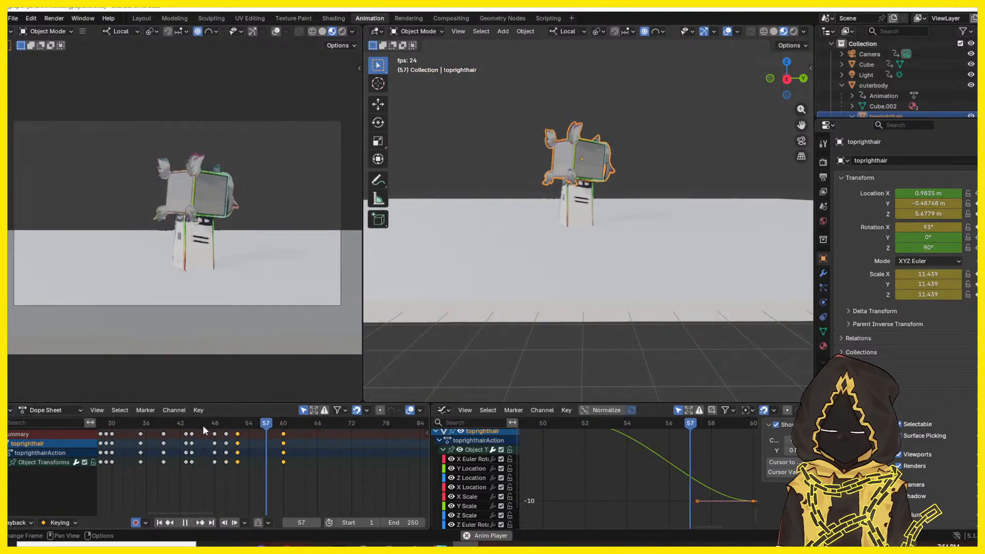
pyautogui.press('space')
pyautogui.click(202, 426)
pyautogui.press('space')
pyautogui.press('space')
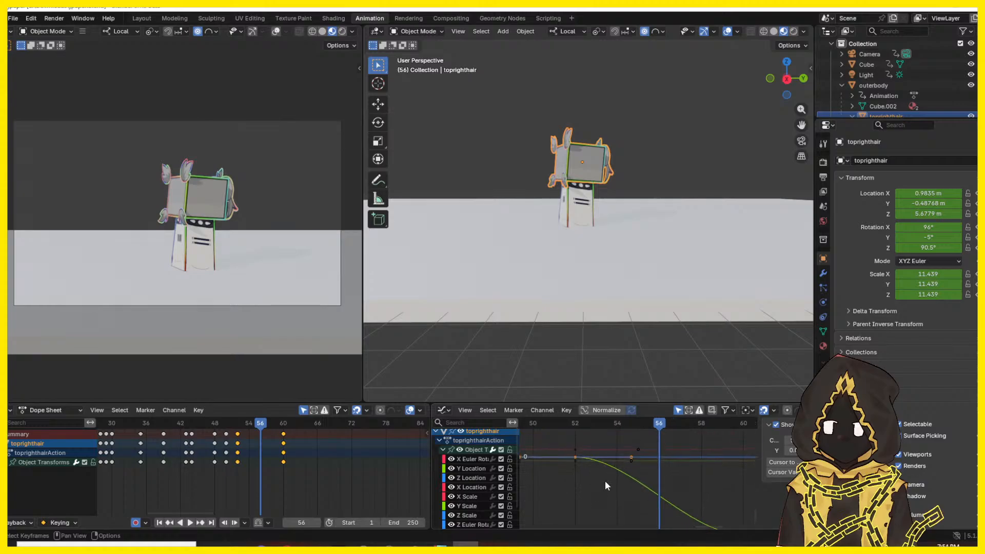
# - Lengthen the incoming handle of the frame 60 key on the head's Y rotation curve to about frame 56
pyautogui.moveTo(674, 513); pyautogui.dragTo(672, 480, button='middle')
pyautogui.scroll(-6, 604, 461)
pyautogui.moveTo(672, 500); pyautogui.dragTo(645, 500)
# - Extend the outgoing handle of the frame 52 key on the head's Y rotation curve toward frame 56
pyautogui.click(636, 451)
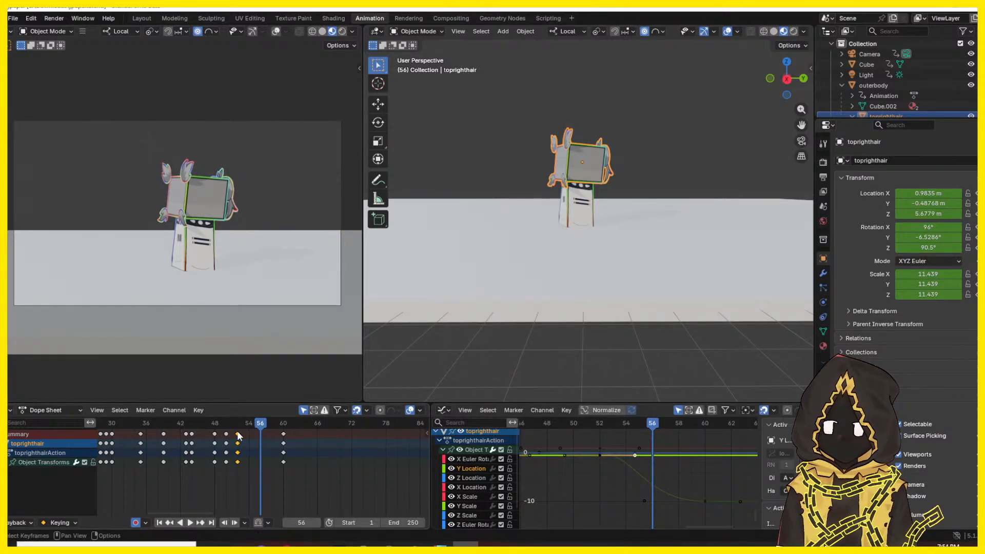
pyautogui.click(706, 500)
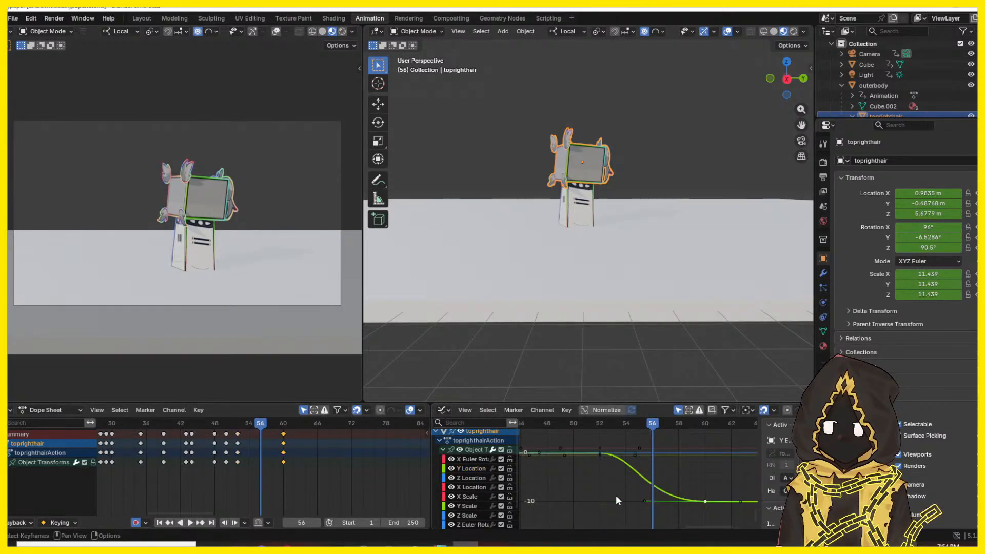
pyautogui.scroll(-2, 468, 496)
pyautogui.click(600, 452)
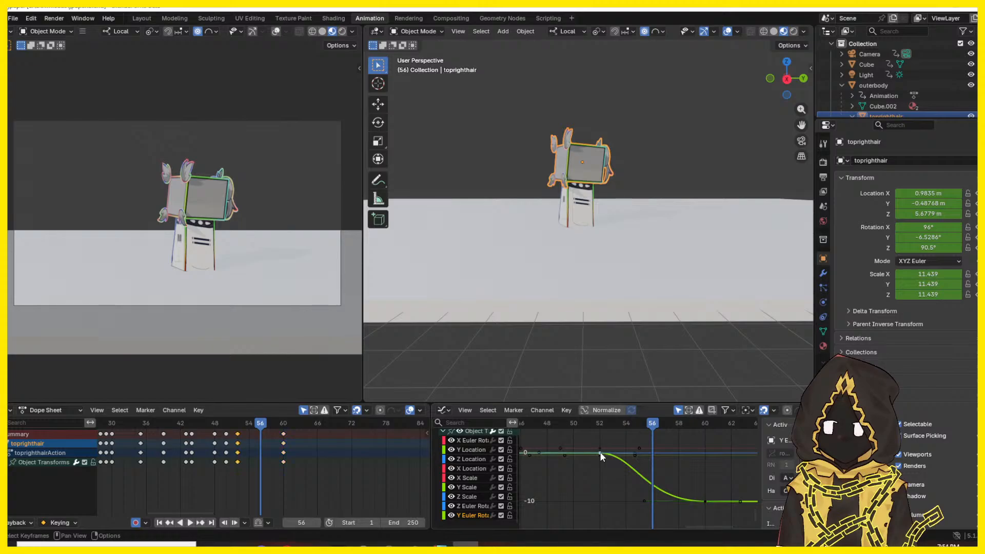
pyautogui.press('g')
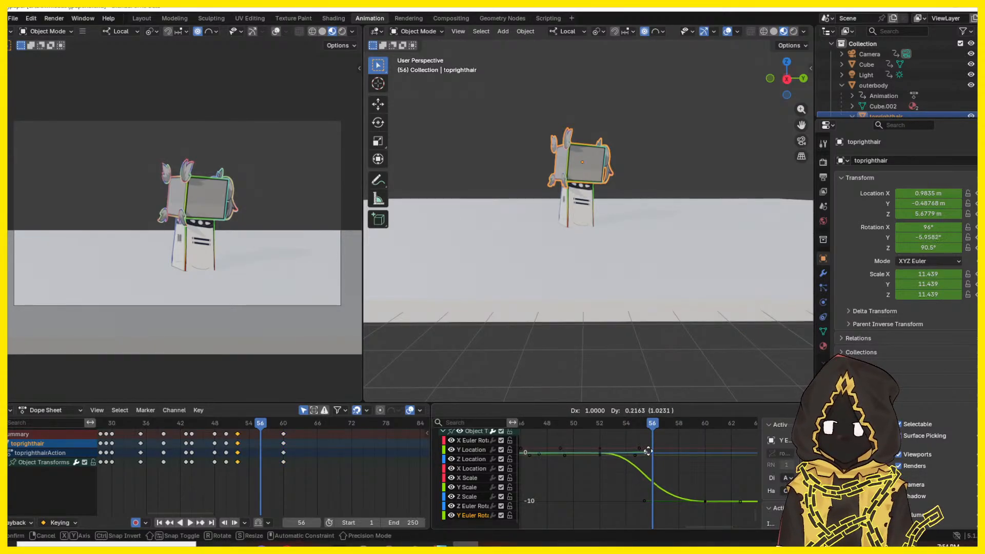
# - Lengthen the outgoing handle of toprighthair's Y Euler Rotation key at frame 52 to about frame 57
pyautogui.click(703, 451)
pyautogui.press('space')
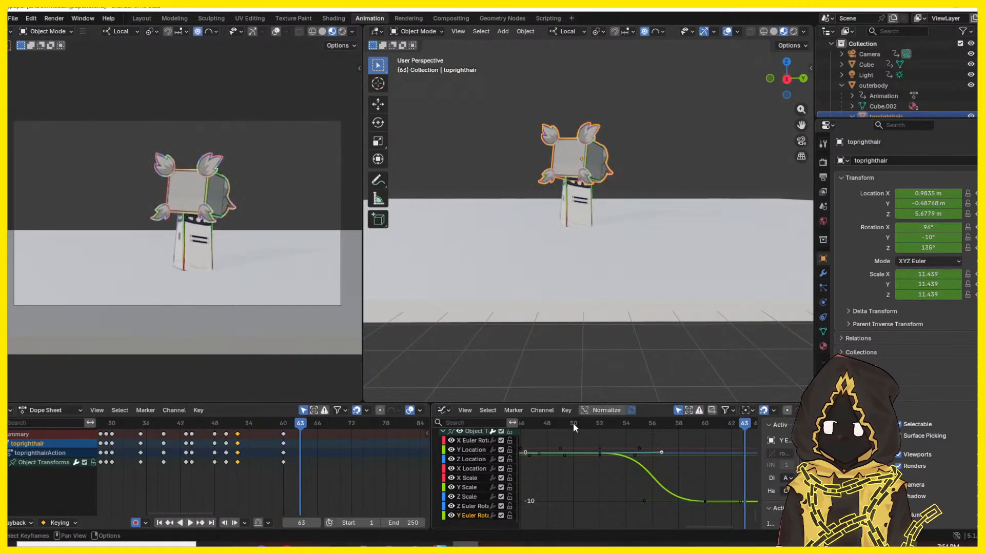
pyautogui.press('Escape')
# - Play back the head turn repeatedly from around frames 38 to 48 to check the reshaped rotation curve
pyautogui.moveTo(257, 425); pyautogui.dragTo(157, 425)
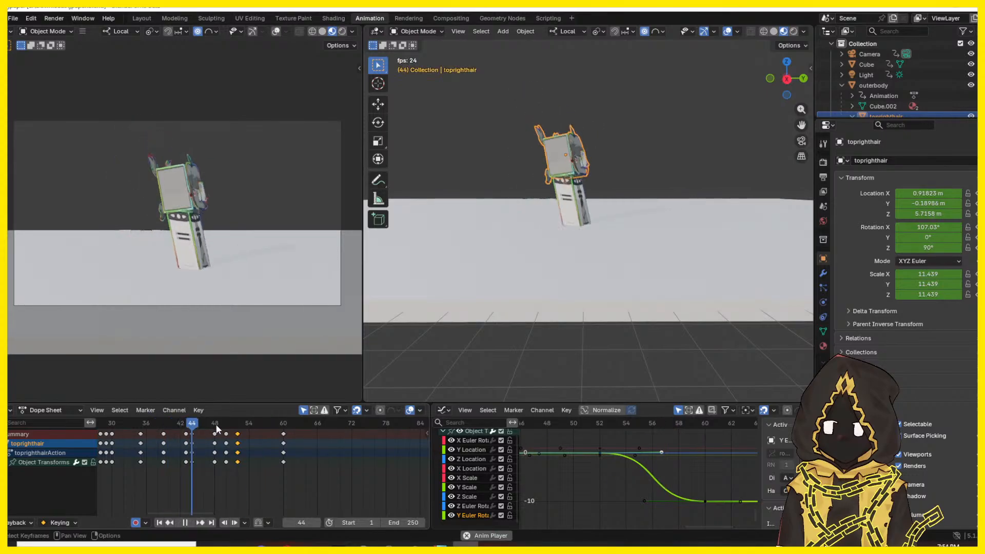
pyautogui.press('space')
pyautogui.click(164, 424)
pyautogui.press('space')
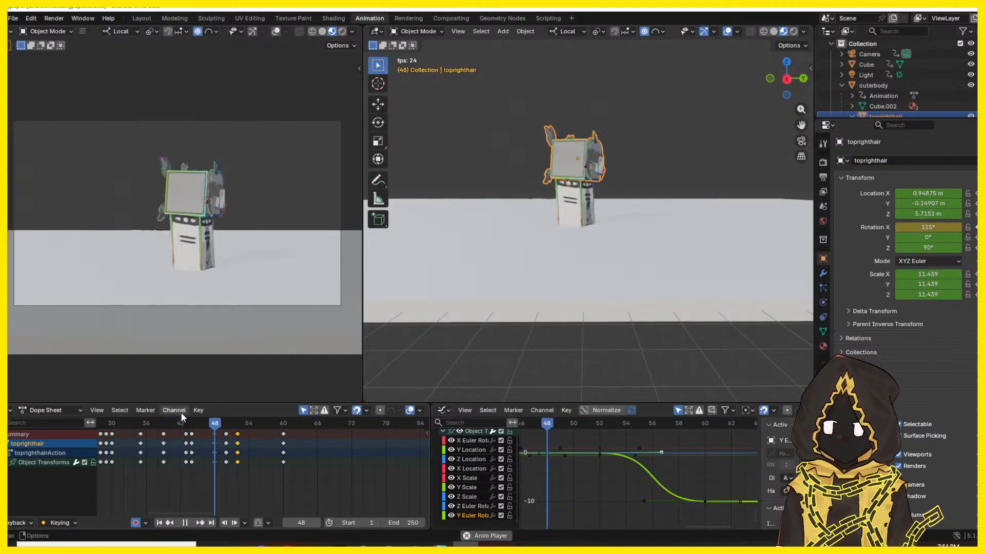
pyautogui.press('space')
pyautogui.press('space')
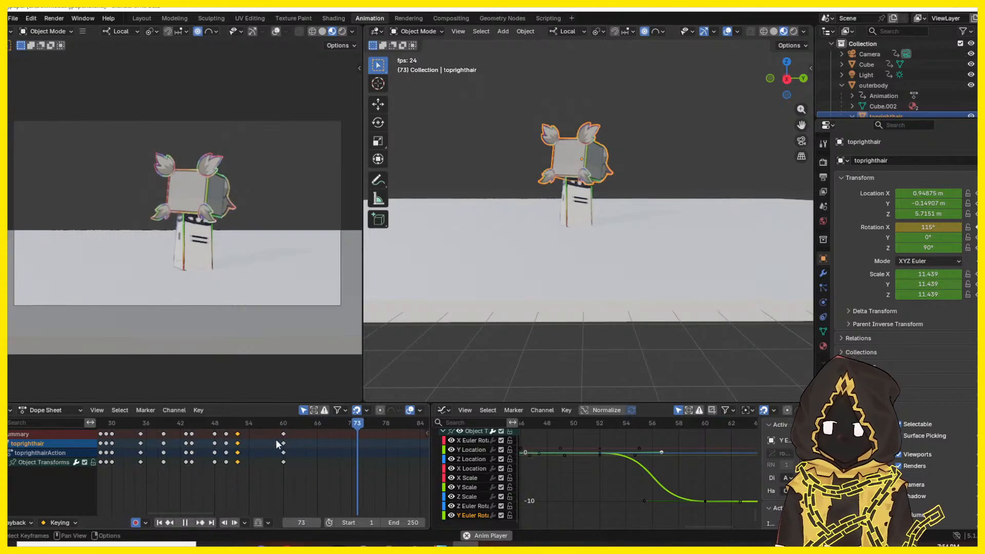
pyautogui.click(216, 424)
pyautogui.press('space')
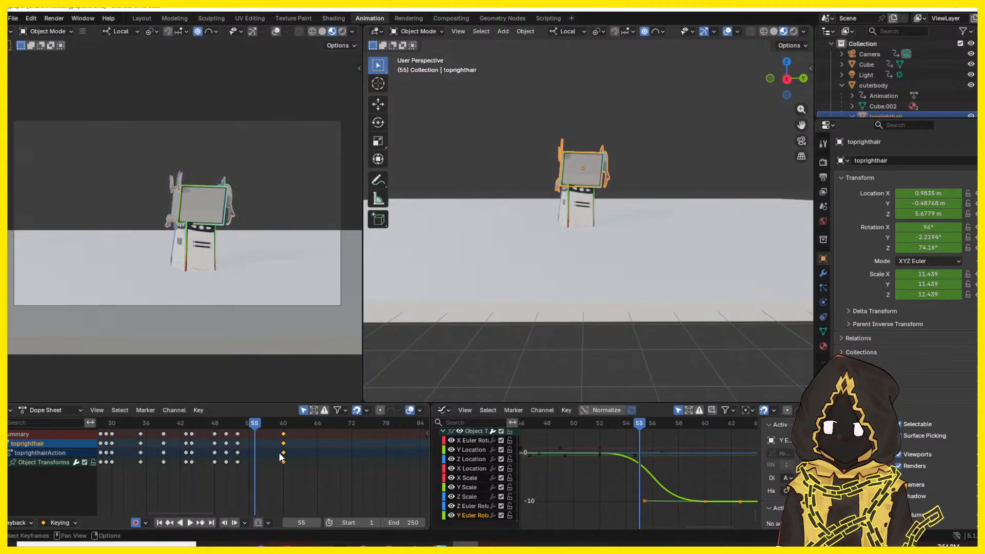
# - Move toprighthair's keyframes at frame 60 one frame earlier to frame 59 and play the result
pyautogui.moveTo(274, 453); pyautogui.dragTo(266, 436)
pyautogui.moveTo(280, 458); pyautogui.dragTo(176, 428)
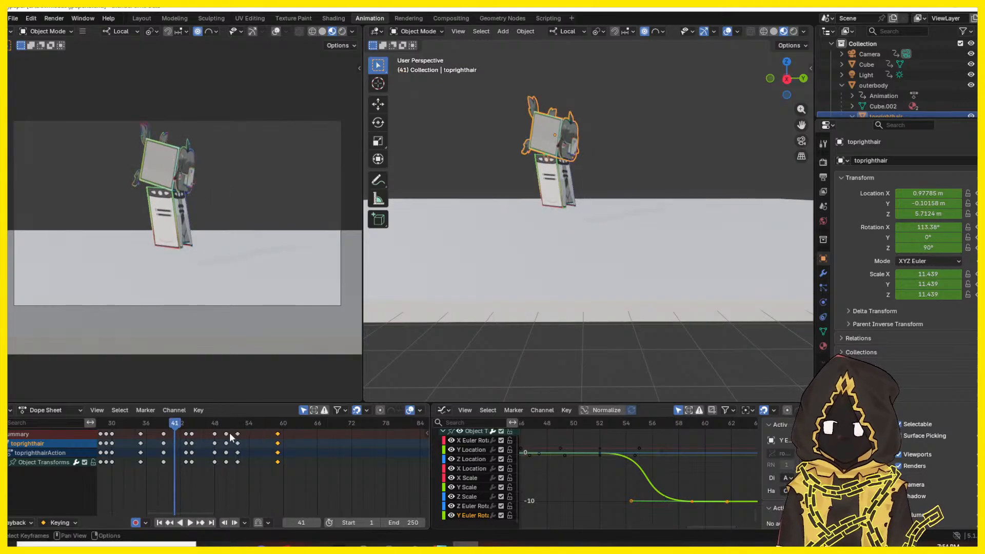
pyautogui.press('space')
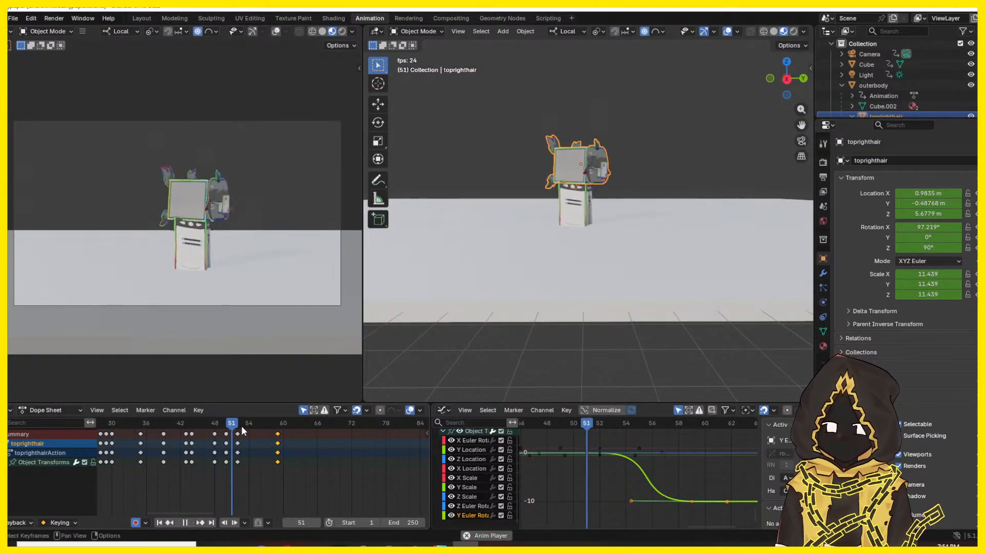
# - Replay the landing and head turn from several earlier frames to judge the turn's timing
pyautogui.click(191, 426)
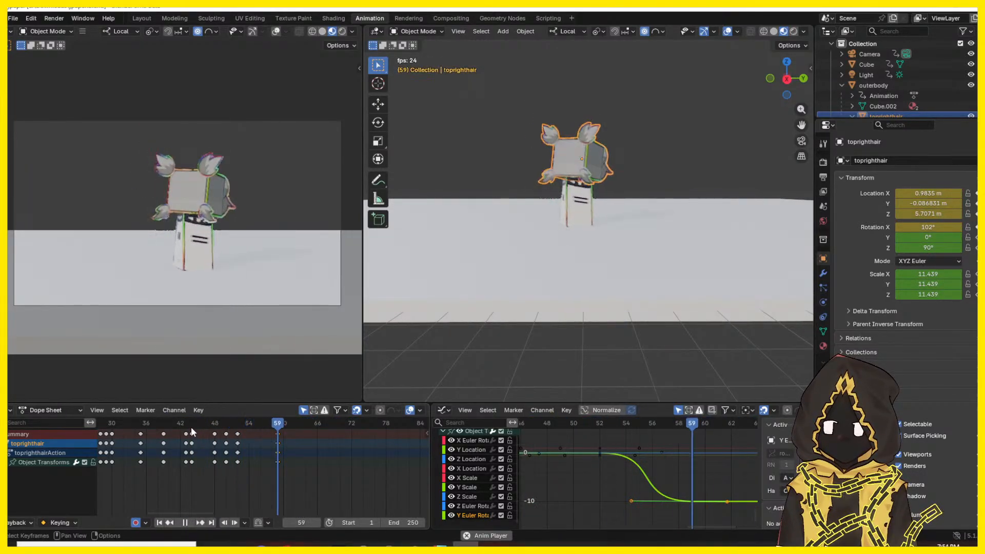
pyautogui.press('space')
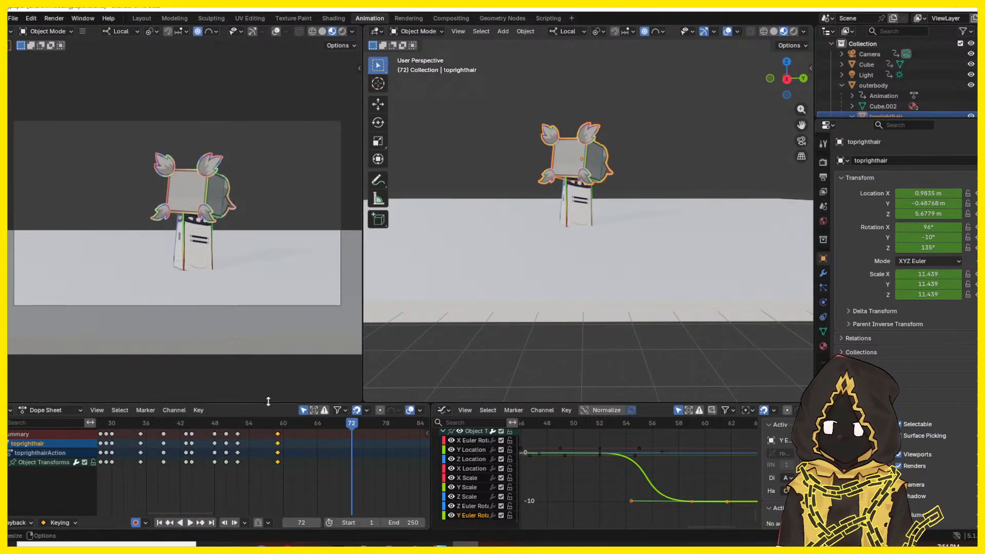
pyautogui.click(210, 427)
pyautogui.press('space')
pyautogui.press('space')
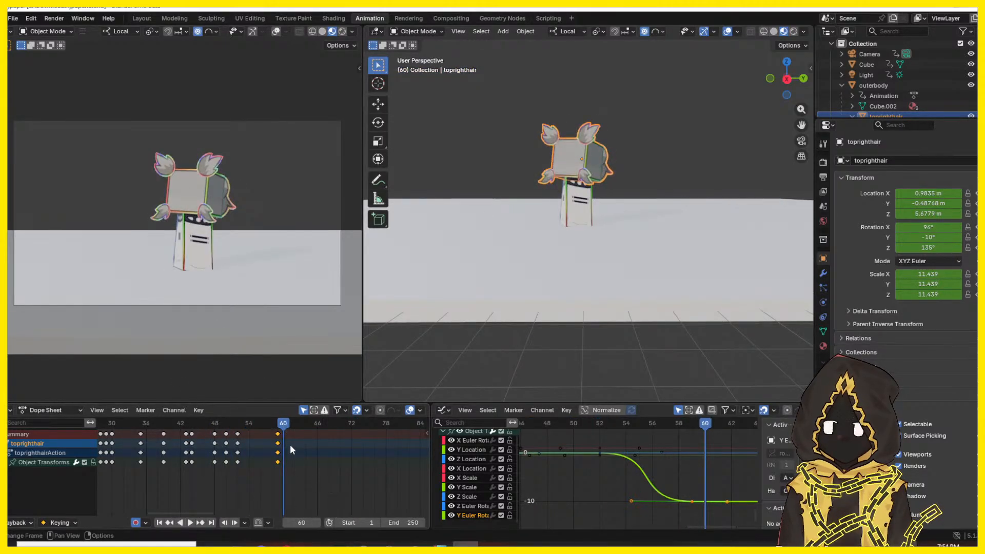
pyautogui.moveTo(289, 427); pyautogui.dragTo(26, 427)
pyautogui.press('space')
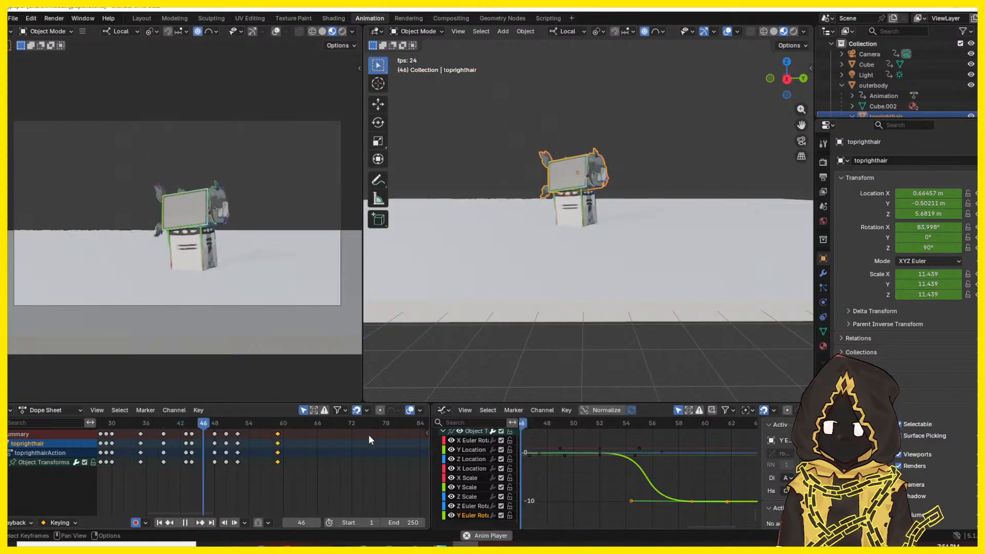
pyautogui.press('space')
# - Step frame by frame back and forth between frames 49 and 56 to examine how the head starts turning
pyautogui.moveTo(291, 421); pyautogui.dragTo(236, 433)
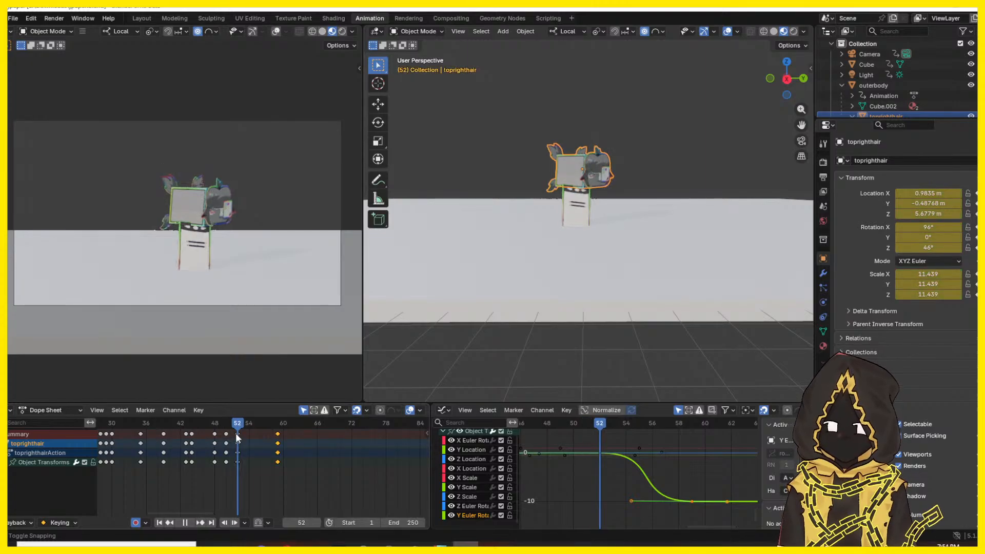
pyautogui.press('Right')
pyautogui.press('Right')
pyautogui.press('Right')
pyautogui.press('Right')
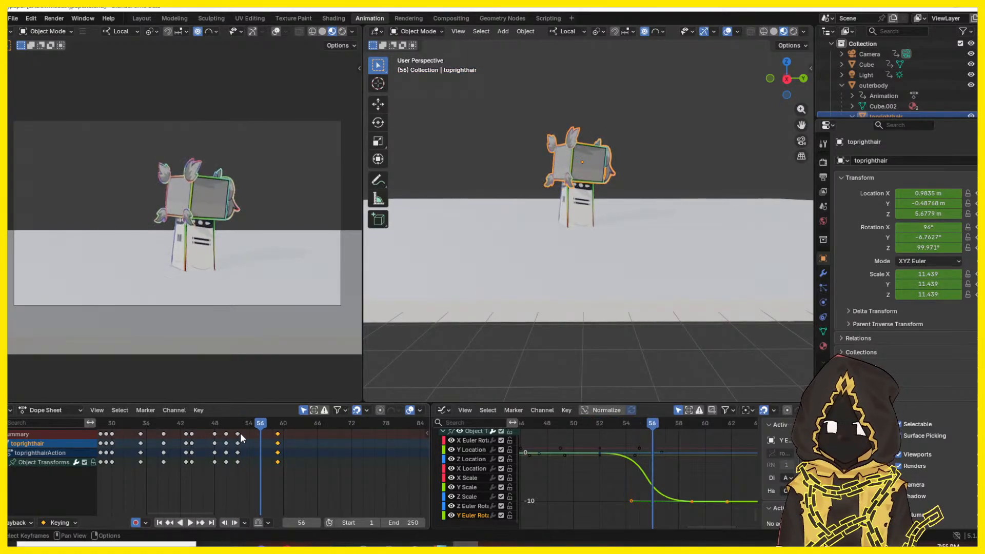
pyautogui.press('Left')
pyautogui.press('Left')
pyautogui.press('Left')
pyautogui.press('Left')
pyautogui.press('Left')
pyautogui.press('Left')
pyautogui.press('Left')
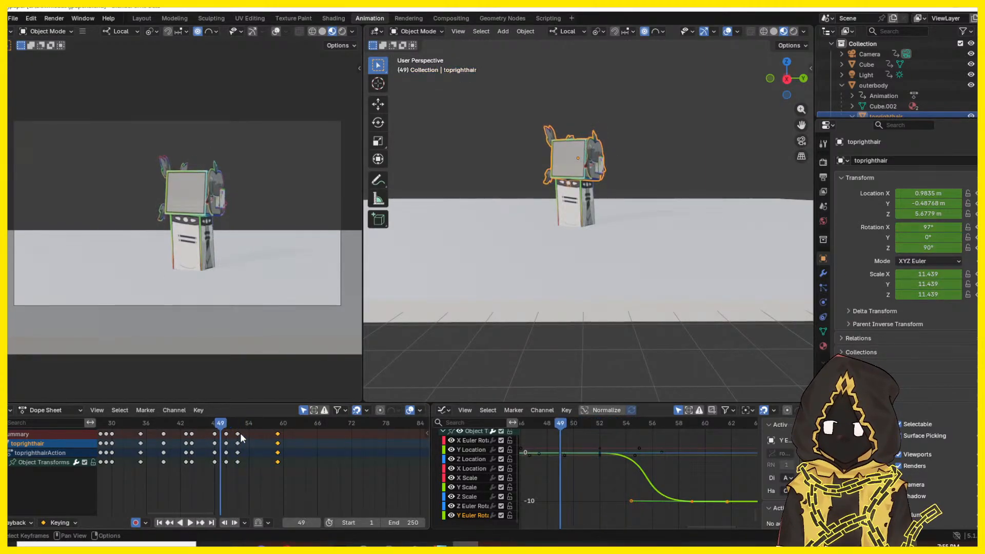
pyautogui.press('Right')
pyautogui.press('Right')
pyautogui.press('Right')
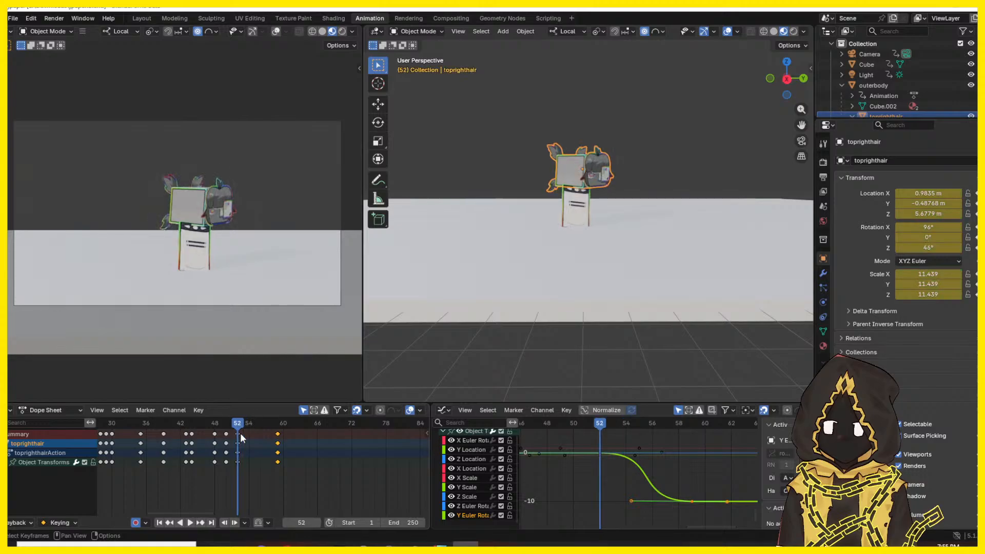
pyautogui.press('Left')
pyautogui.press('Left')
pyautogui.press('Right')
pyautogui.press('Right')
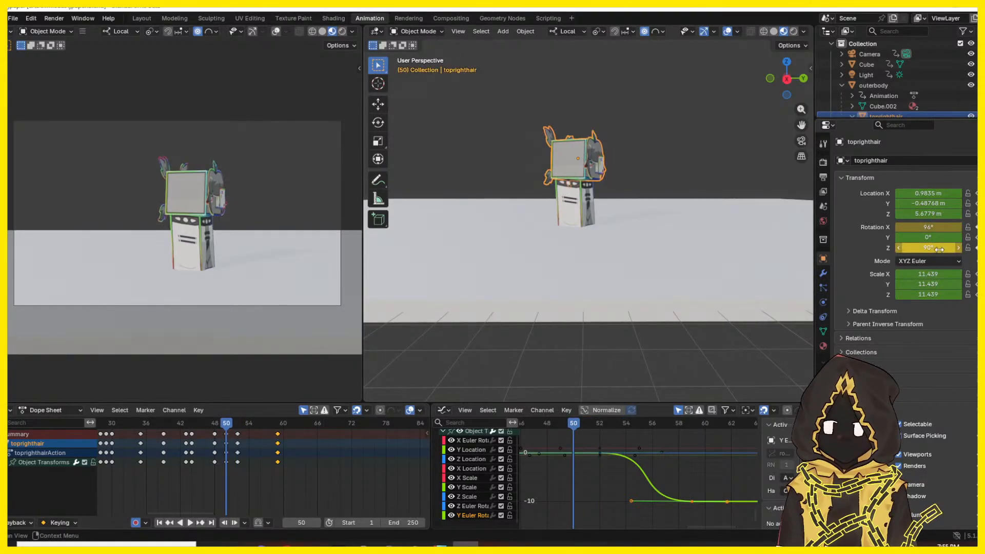
# - Set toprighthair's Z rotation to 60° on its keyframe at frame 52
pyautogui.moveTo(936, 250); pyautogui.dragTo(955, 250)
pyautogui.press('Down')
pyautogui.press('Right')
pyautogui.press('Right')
pyautogui.press('Right')
pyautogui.press('Right')
pyautogui.press('Right')
pyautogui.press('Right')
pyautogui.press('Right')
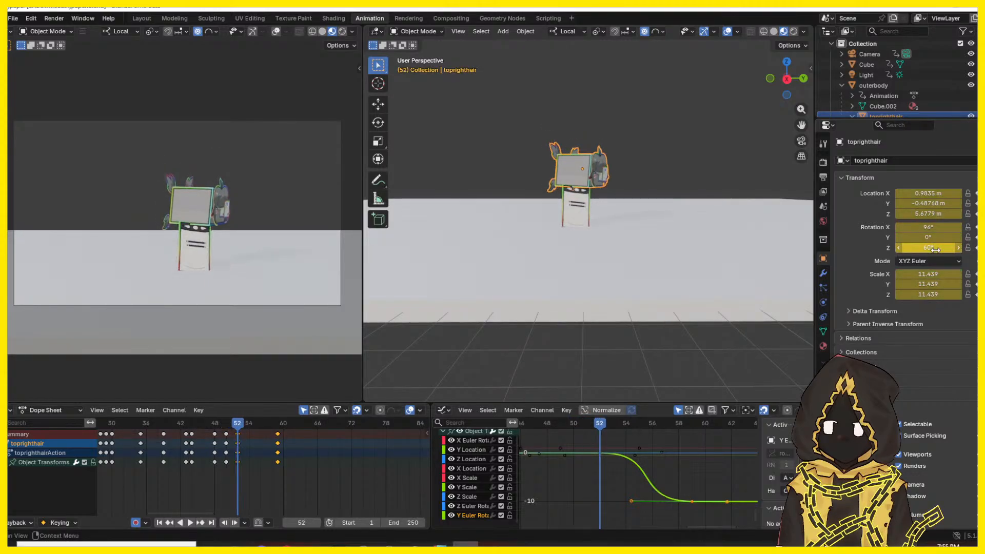
# - Step backward through the frames before frame 52 to examine the motion leading into the head turn
pyautogui.press('Left')
pyautogui.press('Left')
pyautogui.press('Left')
pyautogui.press('Left')
pyautogui.press('Left')
pyautogui.press('Left')
pyautogui.press('Left')
pyautogui.press('Left')
pyautogui.press('Left')
pyautogui.press('Left')
pyautogui.press('Left')
pyautogui.press('Left')
pyautogui.press('Left')
pyautogui.press('Left')
pyautogui.press('Left')
pyautogui.press('Left')
pyautogui.press('Left')
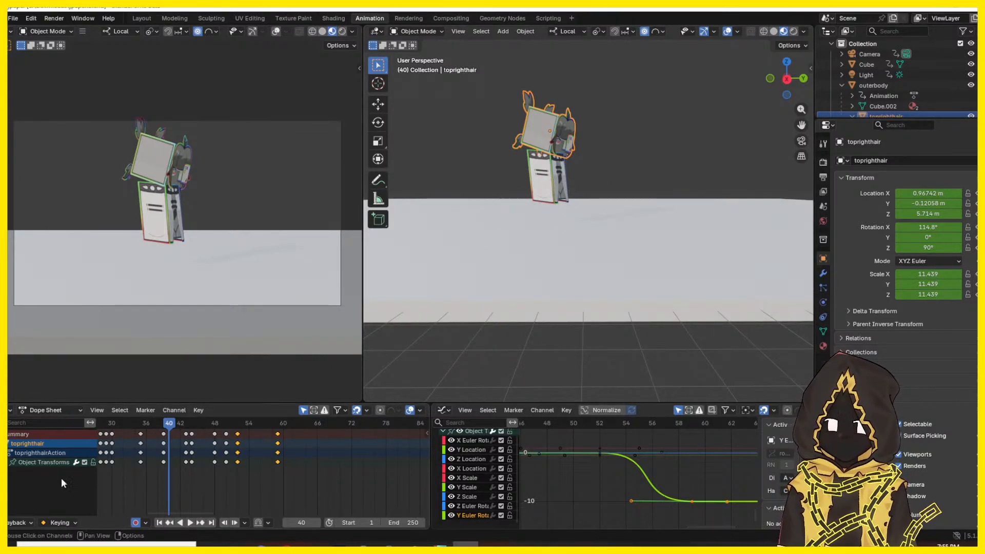
# - Play back the head turn from several starting frames to check the adjusted Z rotation
pyautogui.moveTo(203, 420); pyautogui.dragTo(154, 416)
pyautogui.press('space')
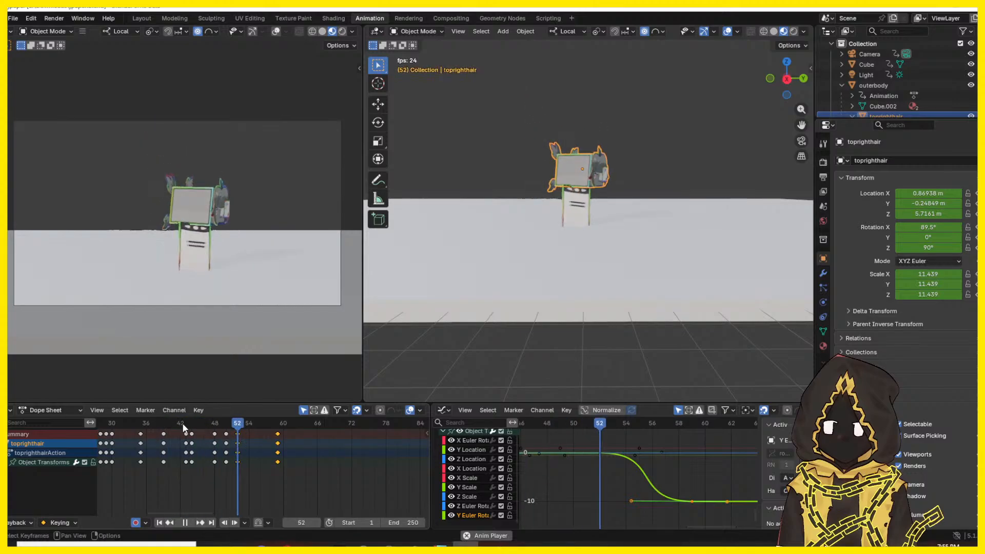
pyautogui.press('space')
pyautogui.click(220, 421)
pyautogui.press('space')
pyautogui.press('space')
pyautogui.click(211, 422)
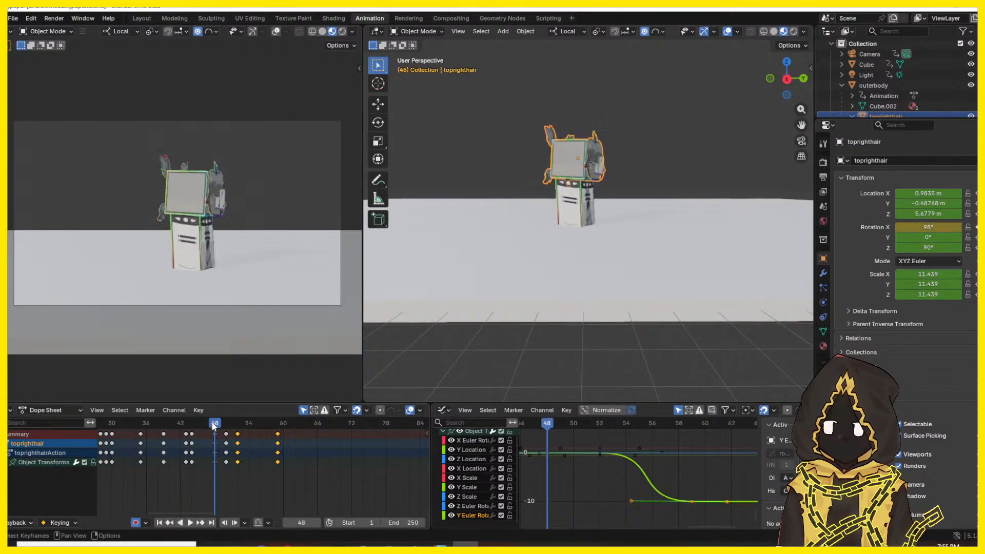
pyautogui.press('space')
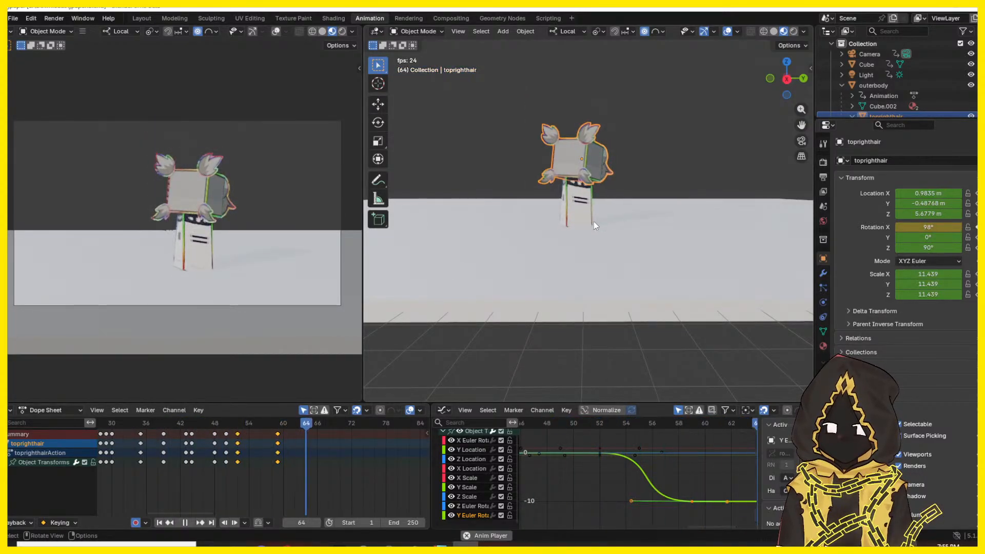
pyautogui.click(203, 426)
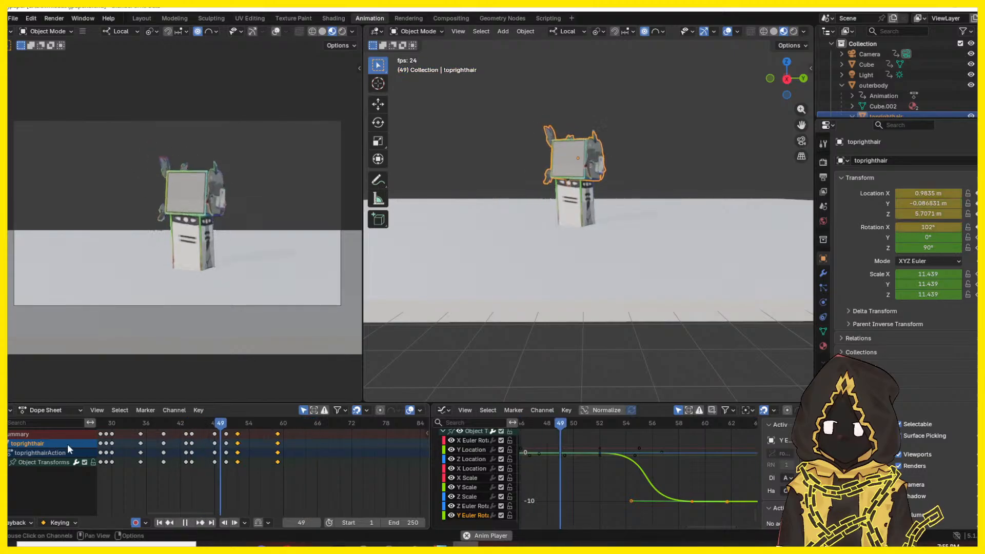
pyautogui.press('space')
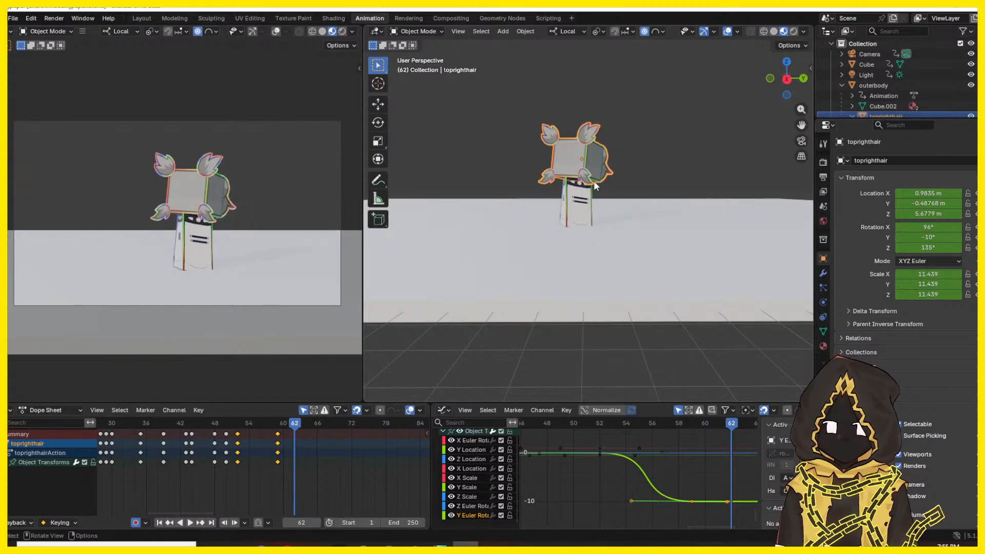
# - Inspect outerbody's keyframes, reselect toprighthair, and replay the animation from about frames 41 to 54
pyautogui.click(578, 205)
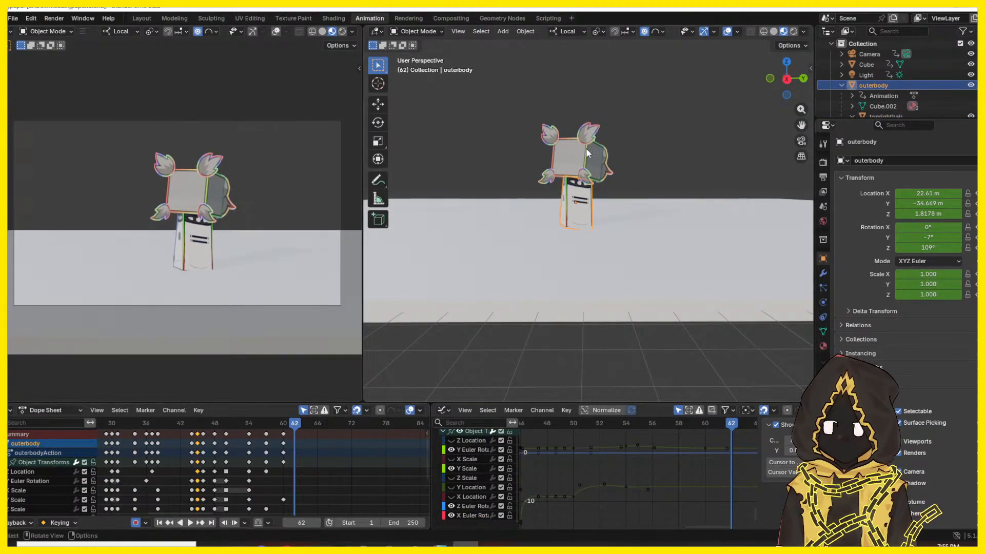
pyautogui.click(583, 157)
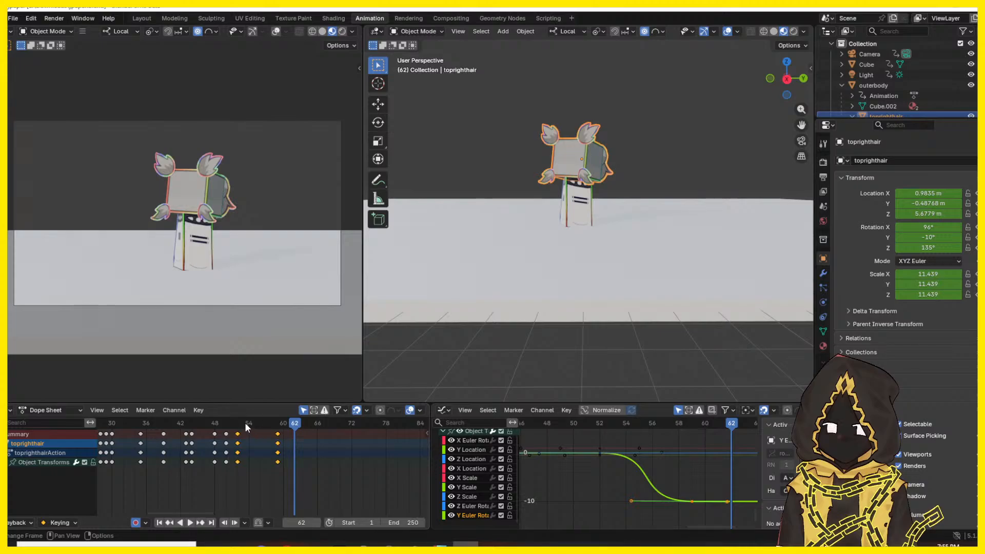
pyautogui.moveTo(228, 423); pyautogui.dragTo(176, 425)
pyautogui.press('space')
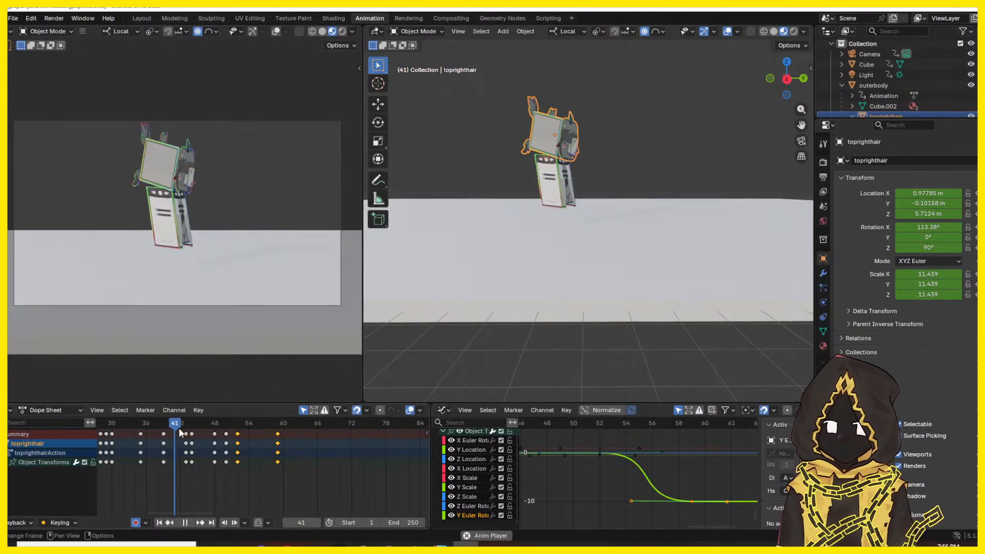
pyautogui.press('space')
pyautogui.click(192, 421)
pyautogui.press('space')
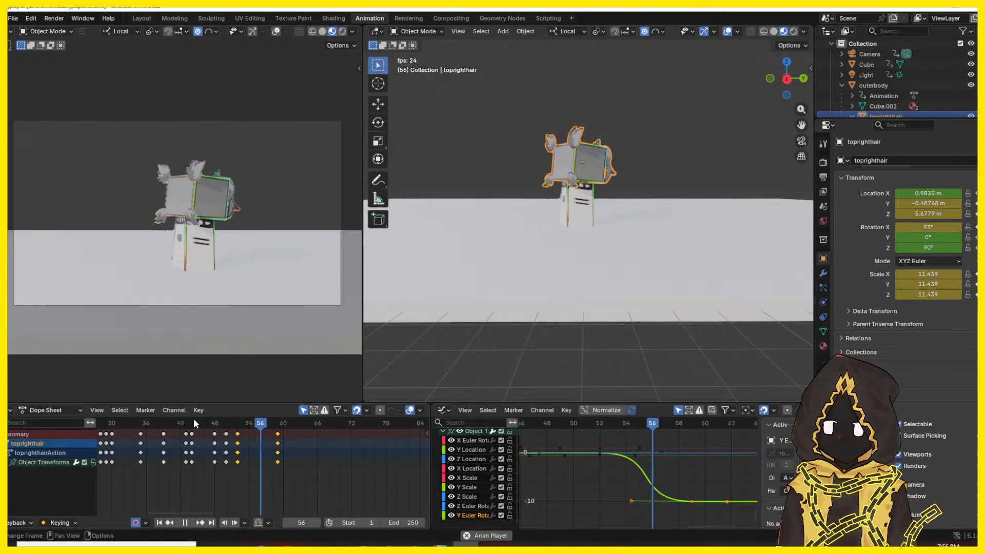
pyautogui.press('space')
pyautogui.moveTo(210, 424); pyautogui.dragTo(206, 425)
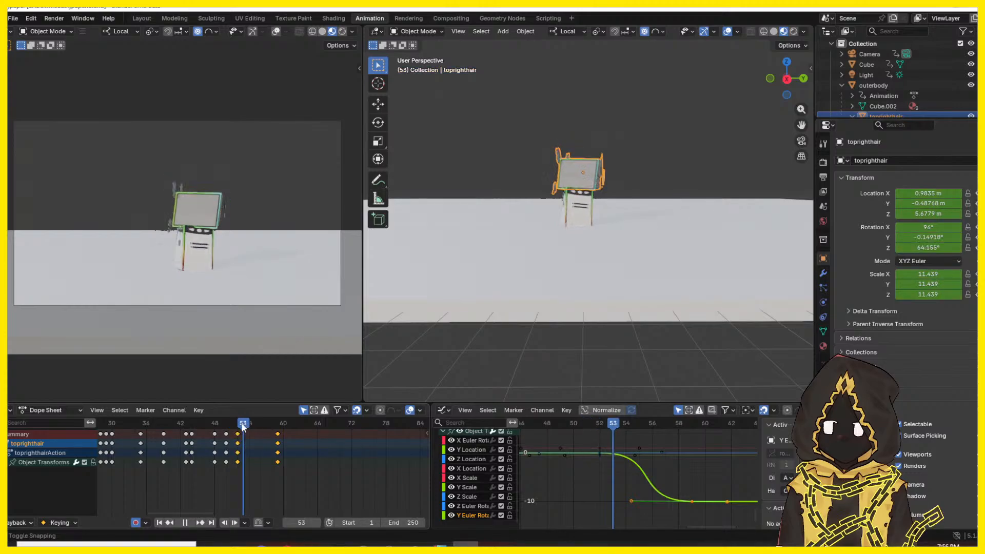
pyautogui.press('space')
# - Move toprighthair's keyframes at frames 52 and 59 one frame earlier, to frames 51 and 58
pyautogui.moveTo(242, 475); pyautogui.dragTo(241, 475)
pyautogui.click(277, 444)
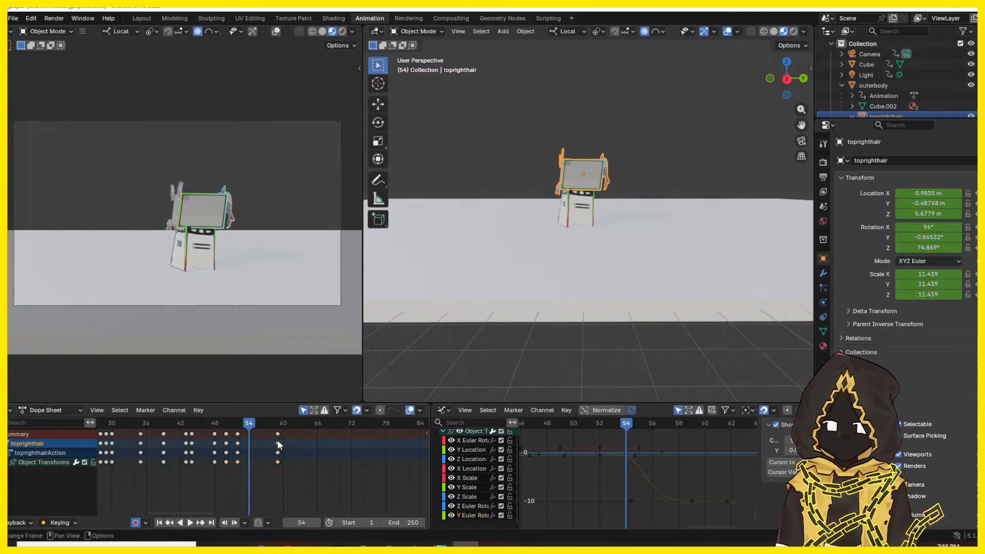
pyautogui.moveTo(288, 436); pyautogui.dragTo(249, 462)
pyautogui.moveTo(229, 425)
pyautogui.mouseDown()
pyautogui.moveTo(193, 430)
pyautogui.moveTo(229, 441)
pyautogui.mouseUp()
# - Replay the head turn several times from about frame 46 to check the shifted keyframes
pyautogui.press('space')
pyautogui.press('Escape')
pyautogui.press('space')
pyautogui.moveTo(226, 425); pyautogui.dragTo(202, 426)
pyautogui.press('space')
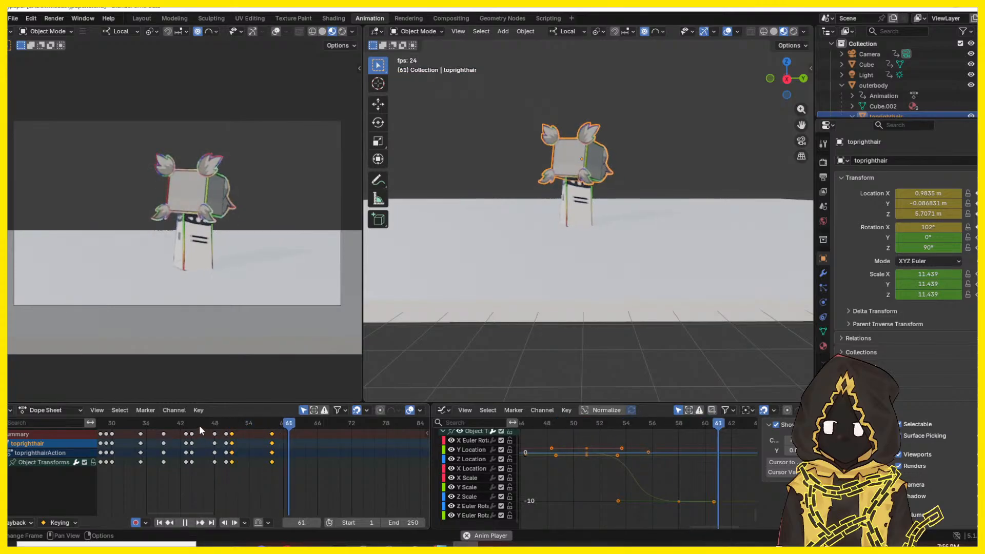
pyautogui.press('Escape')
pyautogui.press('space')
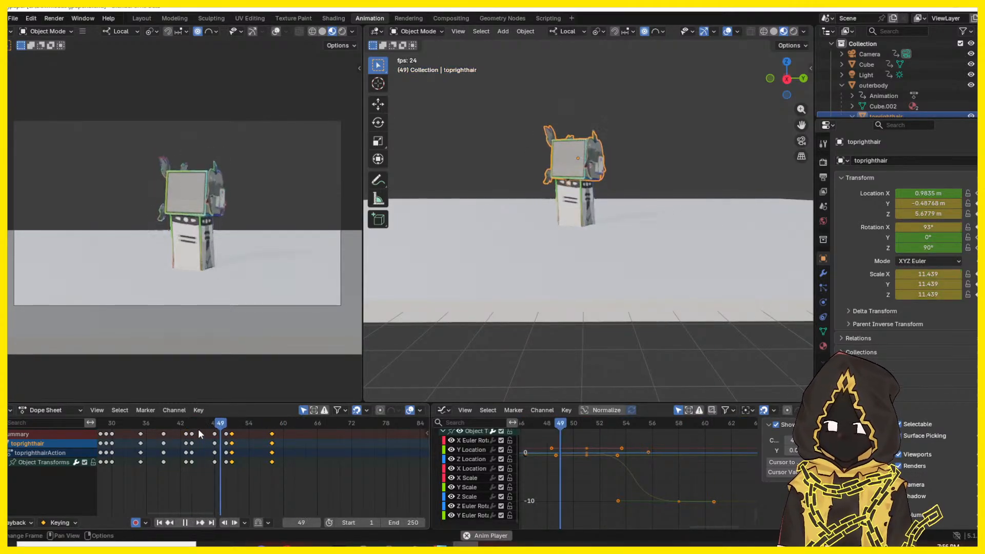
pyautogui.press('Escape')
pyautogui.press('space')
pyautogui.press('Escape')
# - Set toprighthair's Z rotation to 71° on the keyframe at frame 51 and replay the head turn
pyautogui.click(205, 423)
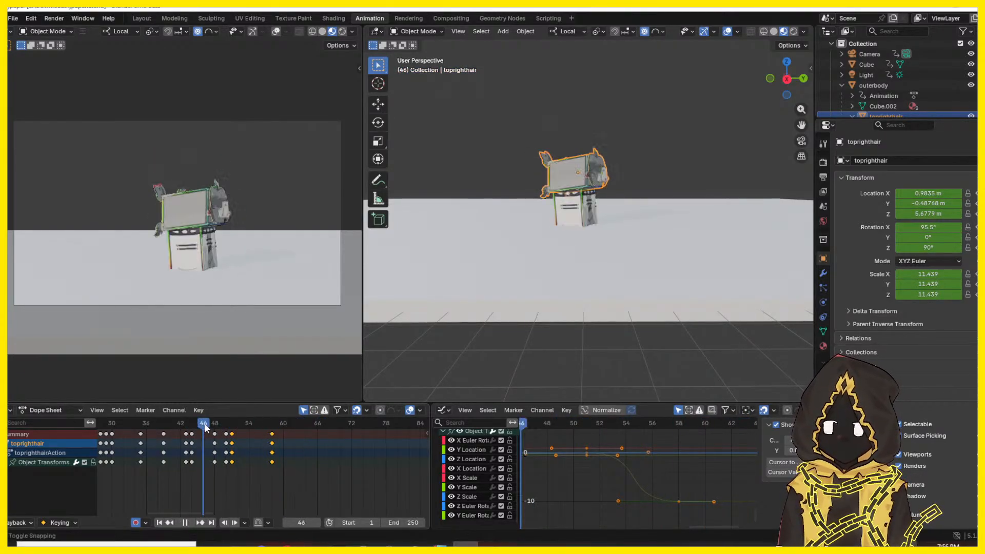
pyautogui.moveTo(204, 422); pyautogui.dragTo(232, 426)
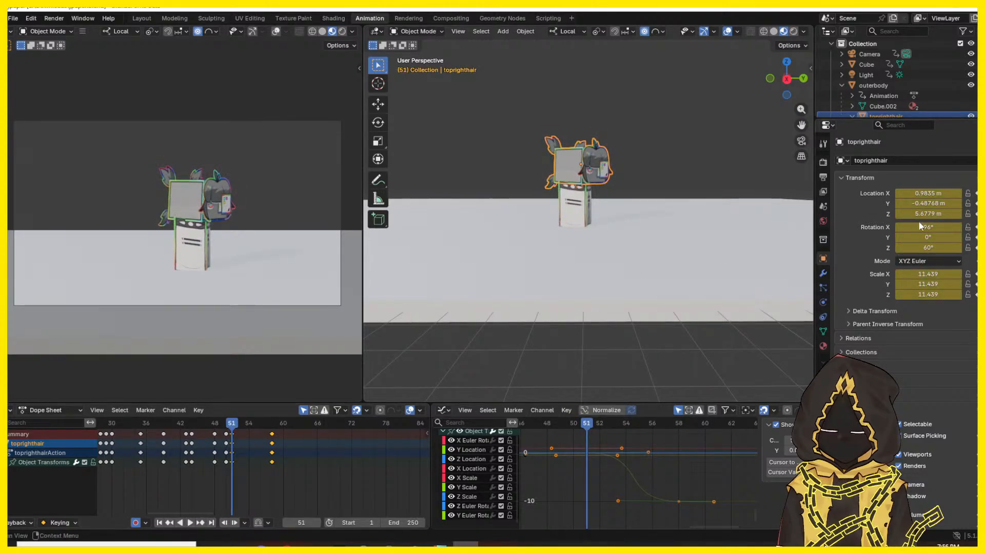
pyautogui.moveTo(928, 247); pyautogui.dragTo(928, 247)
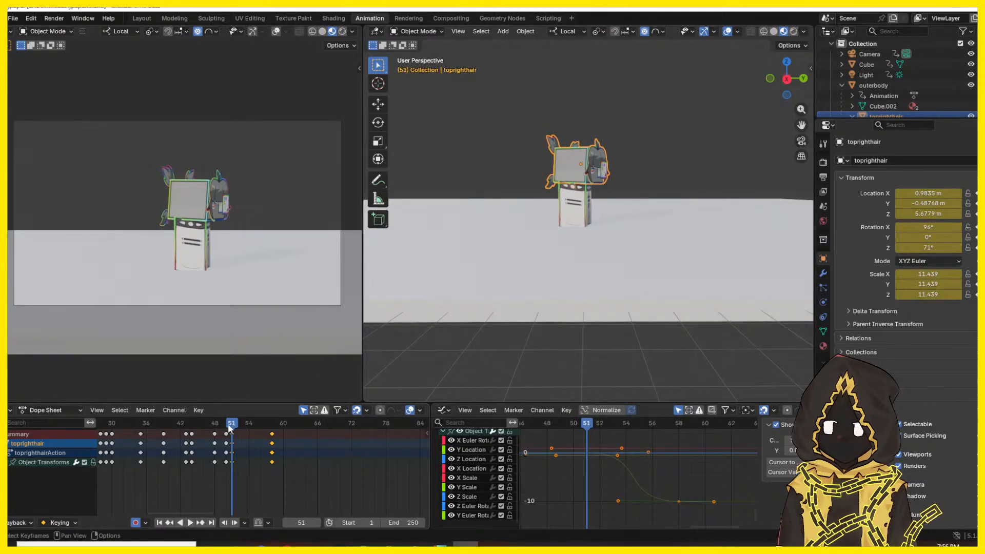
pyautogui.click(206, 423)
pyautogui.press('space')
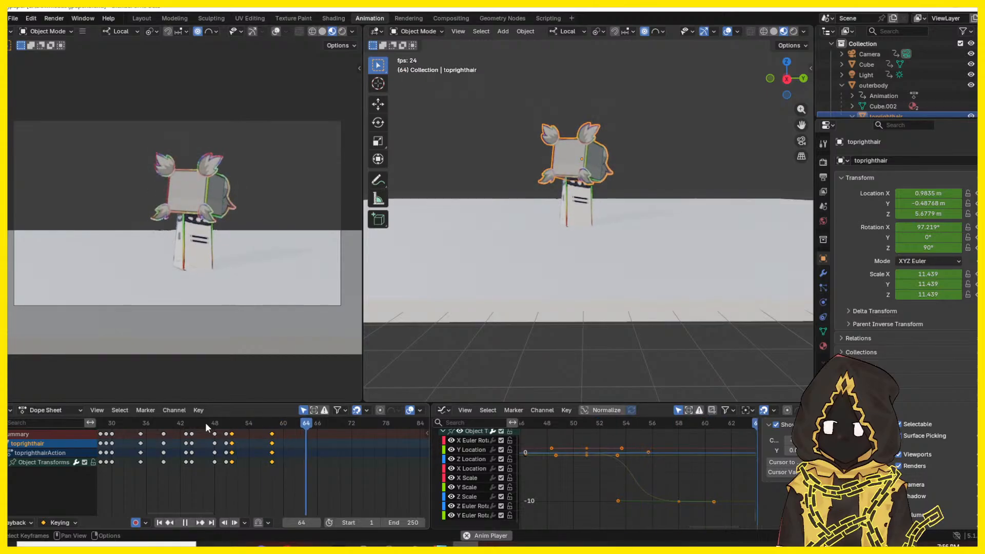
# - Move toprighthair's keyframes at frames 51 and 58 one frame later, to frames 52 and 59, and replay the head turn
pyautogui.press('Escape')
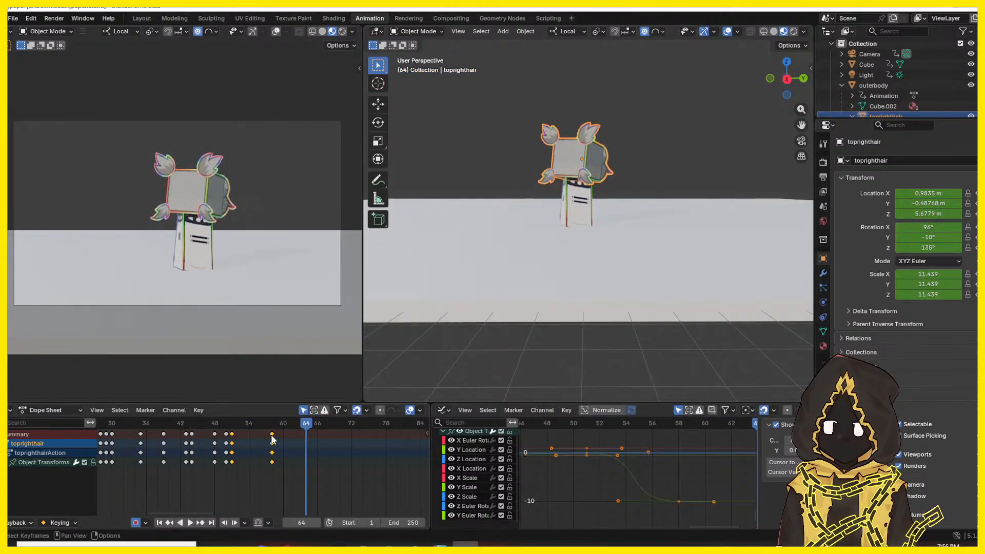
pyautogui.moveTo(272, 436); pyautogui.dragTo(277, 434)
pyautogui.click(193, 424)
pyautogui.press('space')
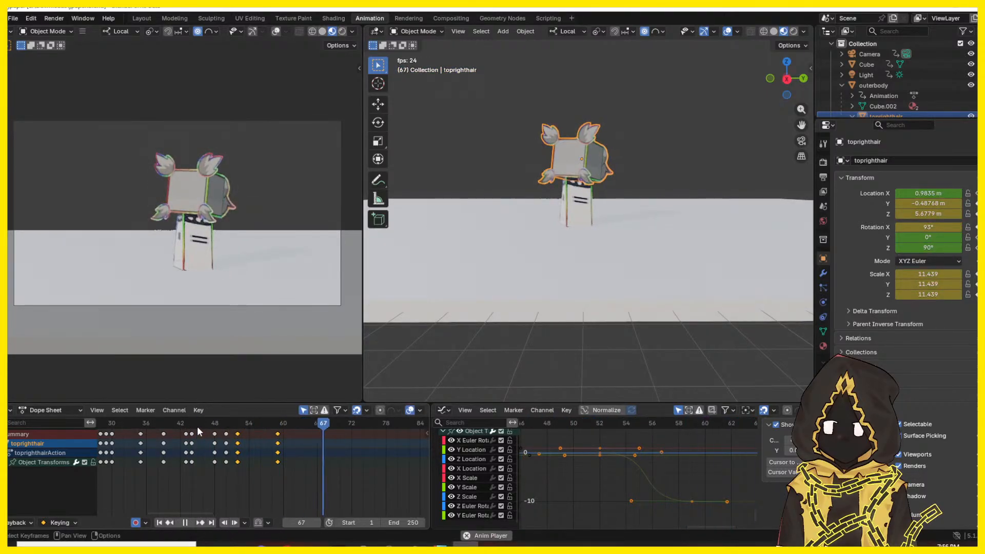
pyautogui.press('space')
pyautogui.click(198, 426)
pyautogui.press('space')
pyautogui.press('space')
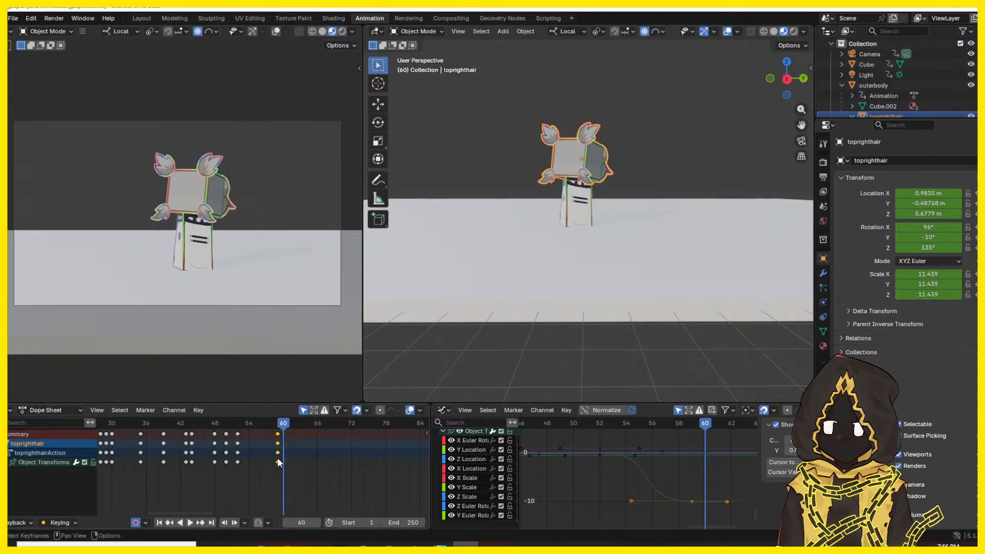
# - Move toprighthair's last keyframe from frame 59 to frame 57 and replay the head turn from about frame 45
pyautogui.moveTo(280, 463); pyautogui.dragTo(269, 463)
pyautogui.click(195, 425)
pyautogui.press('space')
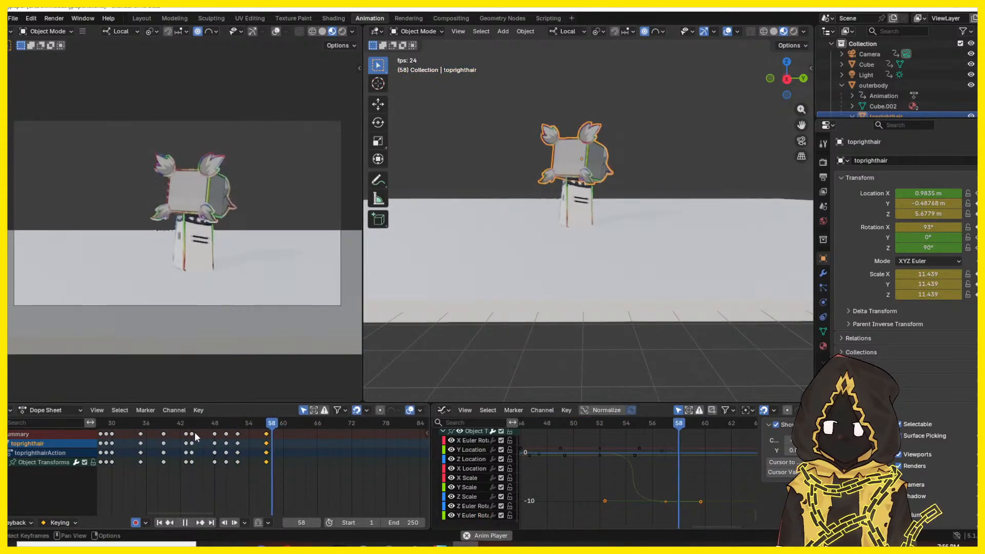
pyautogui.click(202, 423)
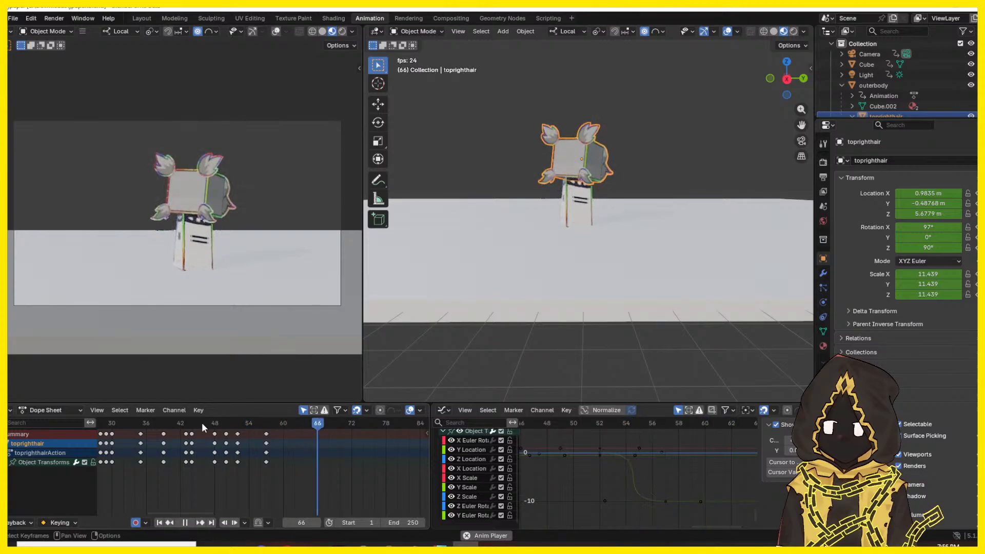
pyautogui.click(202, 422)
pyautogui.press('space')
pyautogui.press('space')
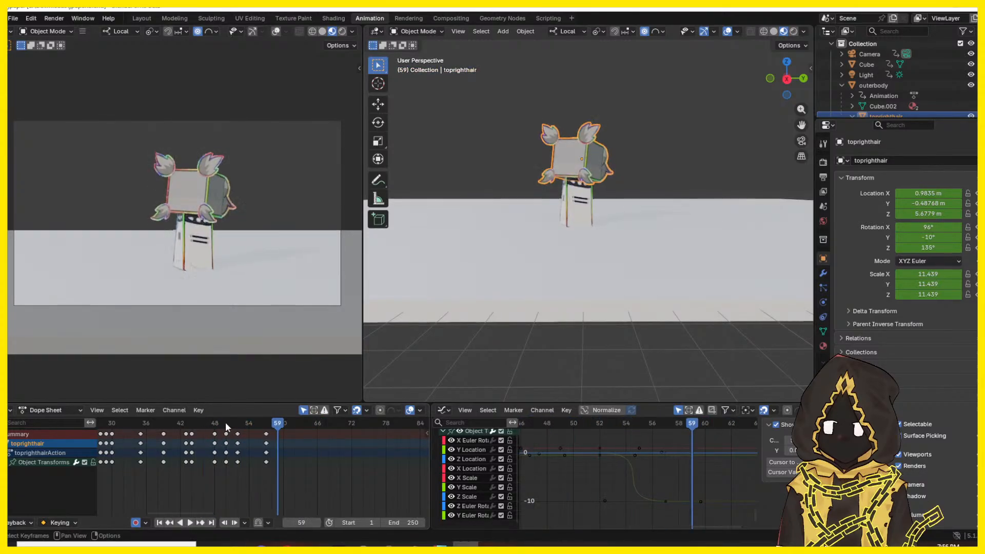
# - Set toprighthair's Z rotation to 64° on the keyframe at frame 52
pyautogui.click(241, 423)
pyautogui.moveTo(247, 430)
pyautogui.mouseDown()
pyautogui.moveTo(270, 431)
pyautogui.moveTo(218, 419)
pyautogui.moveTo(233, 421)
pyautogui.mouseUp()
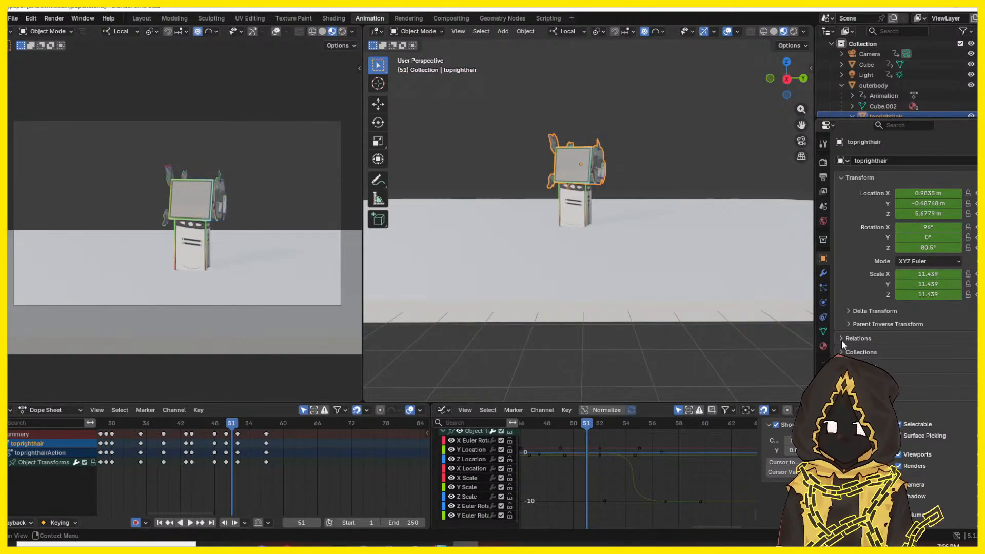
pyautogui.press('Right')
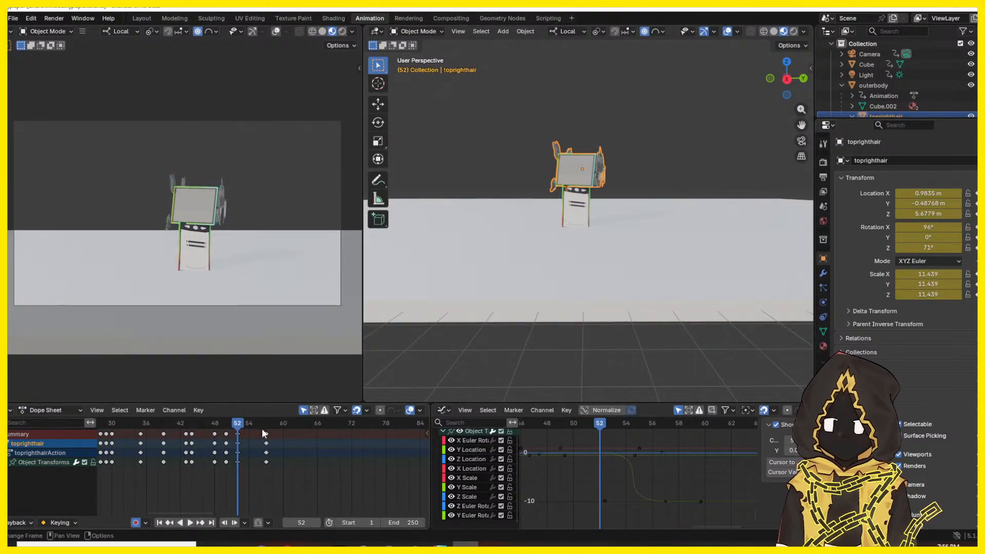
pyautogui.press('Left')
pyautogui.press('Left')
pyautogui.press('Right')
pyautogui.press('Right')
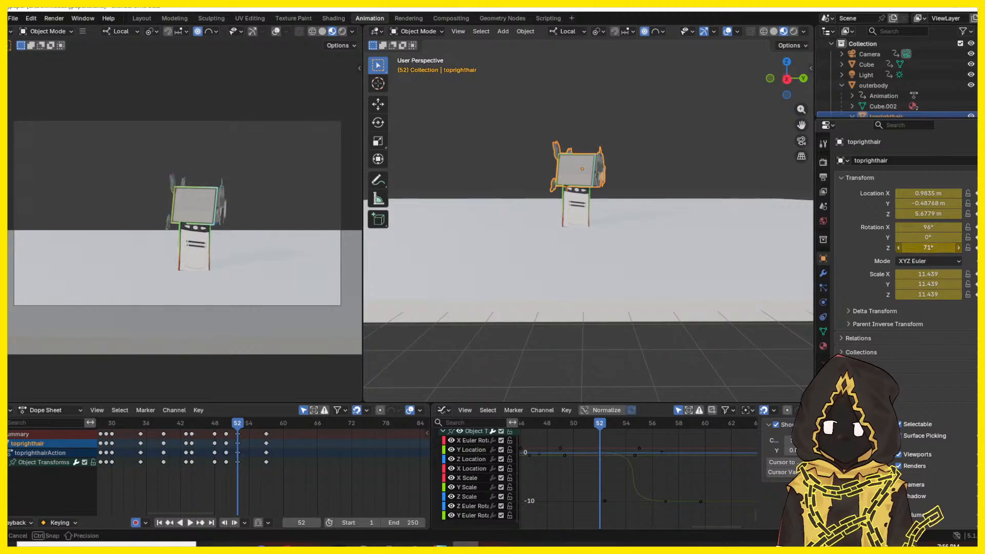
pyautogui.moveTo(929, 247); pyautogui.dragTo(942, 247)
# - Go back and forth frame by frame between about frames 48 and 57 to examine the head turn's poses
pyautogui.press('Left')
pyautogui.press('Left')
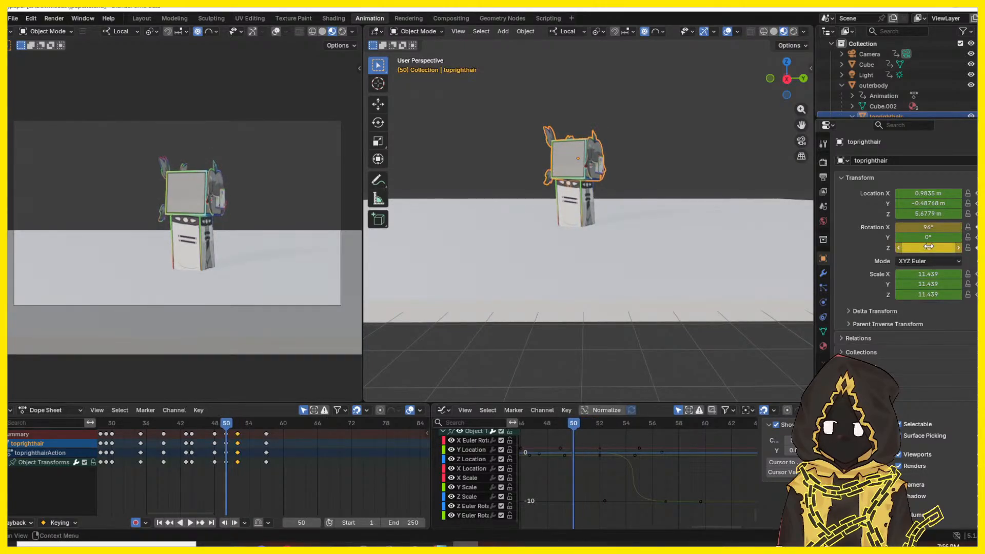
pyautogui.press('Left')
pyautogui.press('Left')
pyautogui.press('Right')
pyautogui.press('Right')
pyautogui.press('Right')
pyautogui.press('Right')
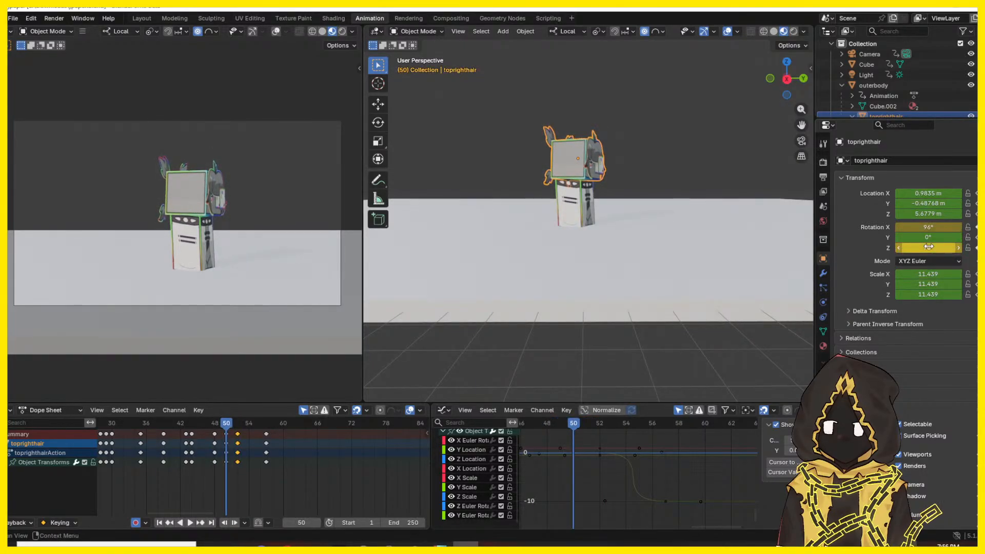
pyautogui.press('Right')
pyautogui.press('Right')
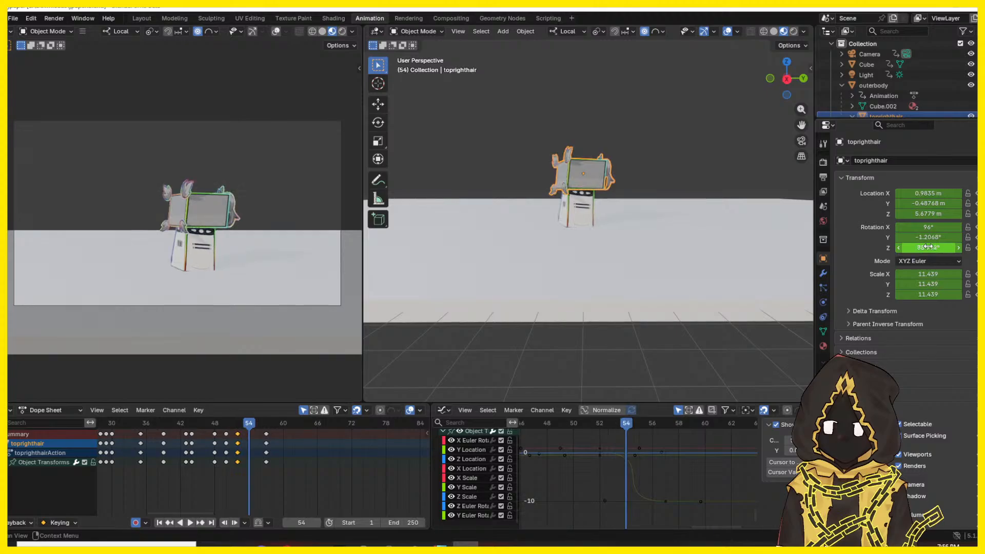
pyautogui.press('Left')
pyautogui.press('Left')
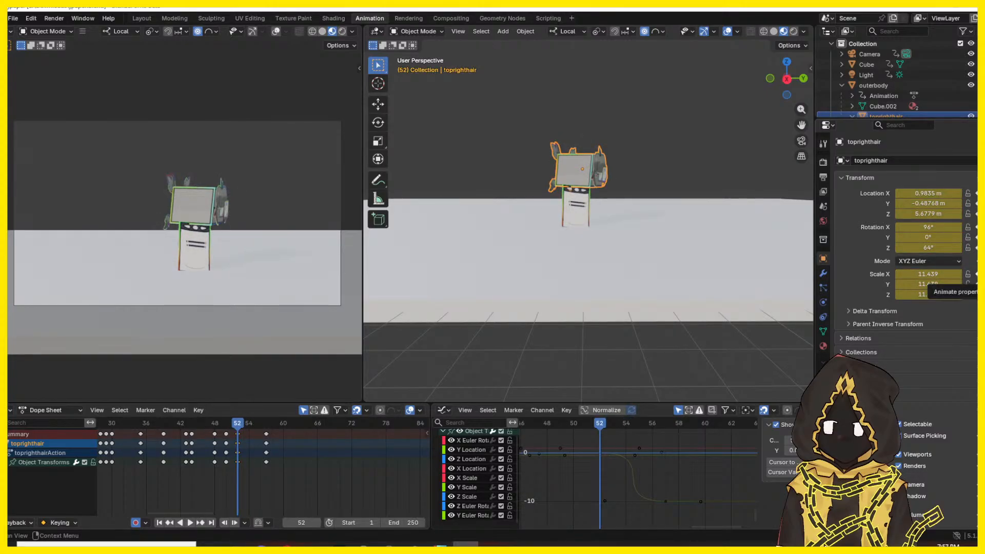
pyautogui.press('Right')
pyautogui.press('Right')
pyautogui.press('Right')
pyautogui.press('Right')
pyautogui.press('Right')
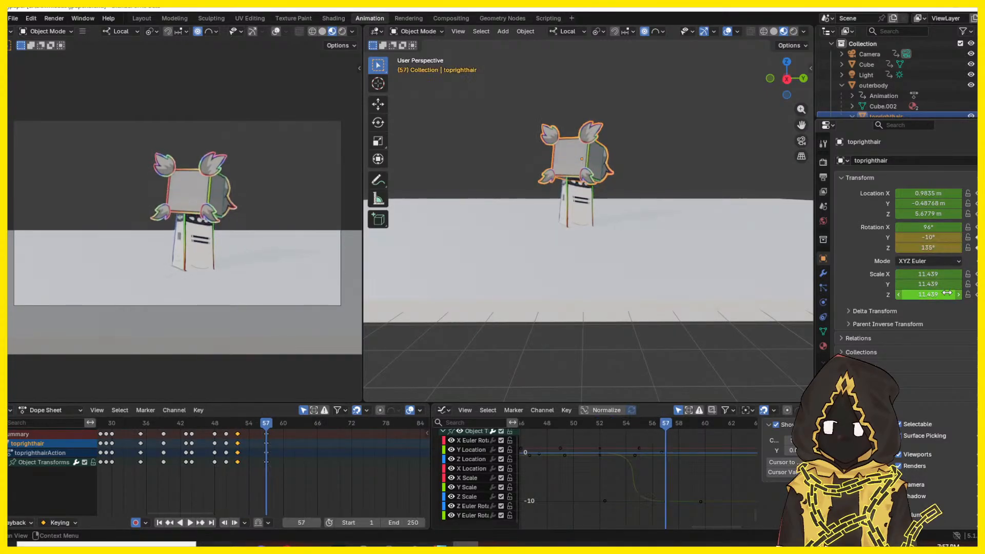
pyautogui.press('Left')
pyautogui.press('Left')
pyautogui.press('Left')
pyautogui.press('Left')
pyautogui.press('Left')
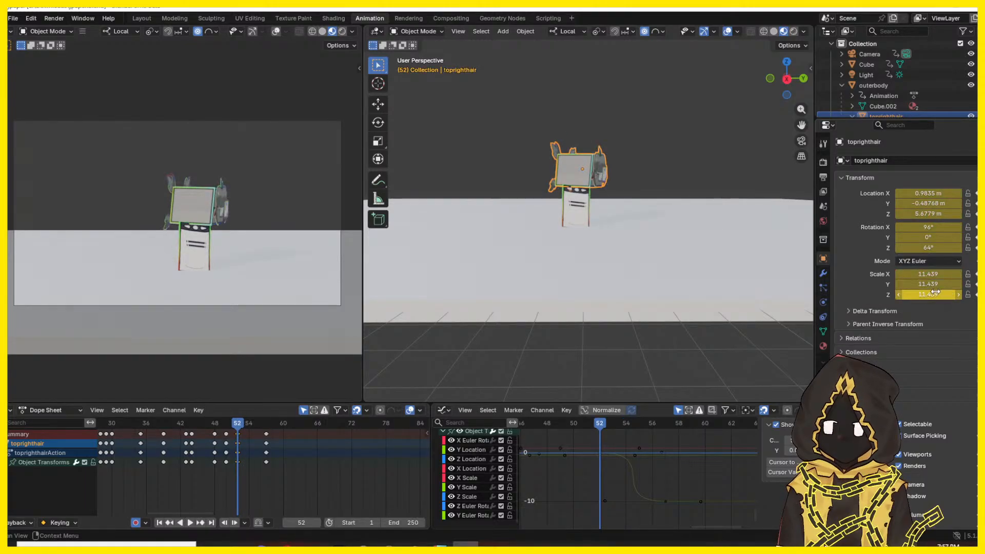
# - Try a different Z scale for toprighthair on frame 52, and undo it
pyautogui.moveTo(923, 283)
pyautogui.mouseDown()
pyautogui.moveTo(975, 284)
pyautogui.moveTo(954, 295)
pyautogui.moveTo(970, 294)
pyautogui.moveTo(918, 294)
pyautogui.mouseUp()
pyautogui.hotkey('ctrl', 'z')
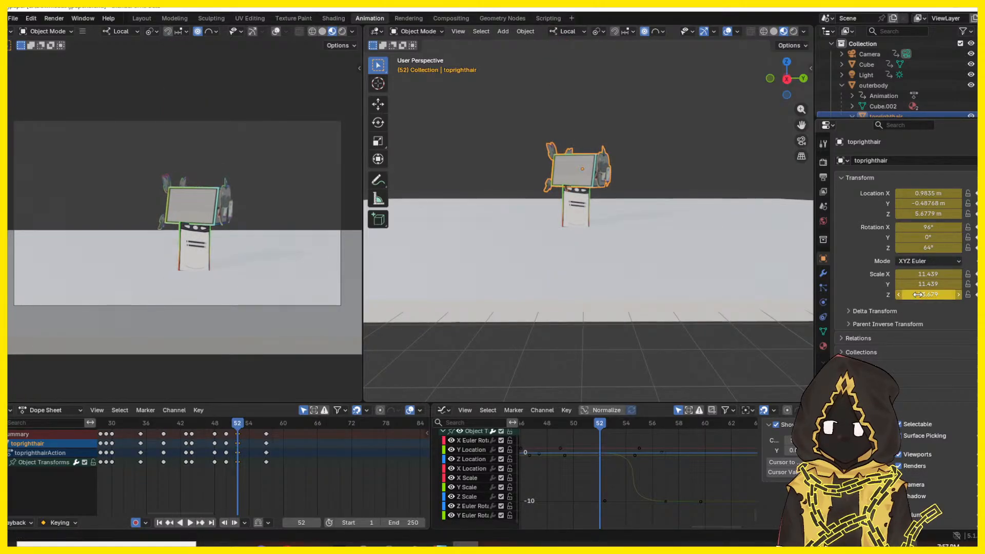
# - Stretch toprighthair on frame 54 with an X scale of 13.559 and a Y scale of 10.119
pyautogui.press('Right')
pyautogui.press('Right')
pyautogui.press('Right')
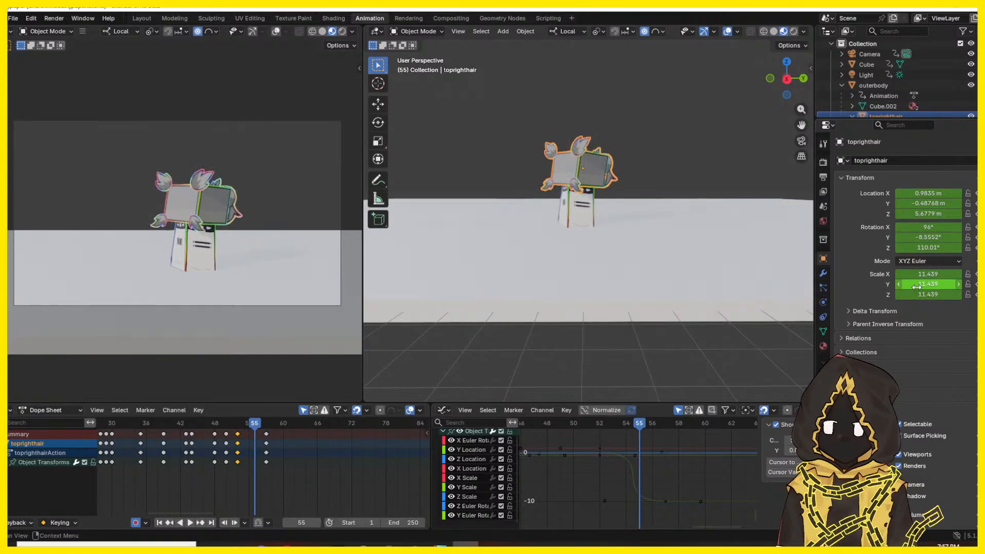
pyautogui.press('Left')
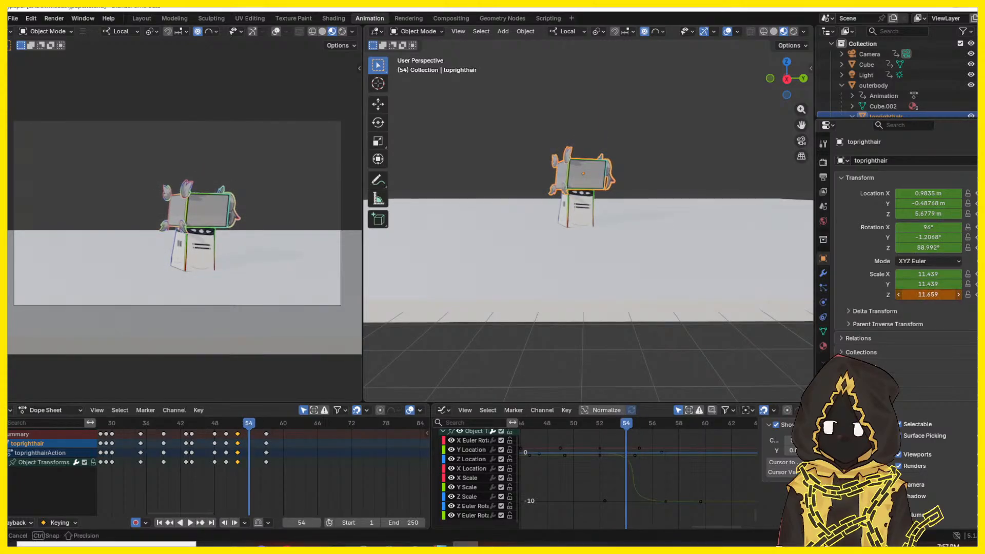
pyautogui.moveTo(928, 294); pyautogui.dragTo(889, 283)
pyautogui.hotkey('ctrl', 'z')
pyautogui.press('Escape')
# - Set toprighthair's X, Y and Z scale to 10 on frame 57
pyautogui.press('Right')
pyautogui.press('Right')
pyautogui.press('Right')
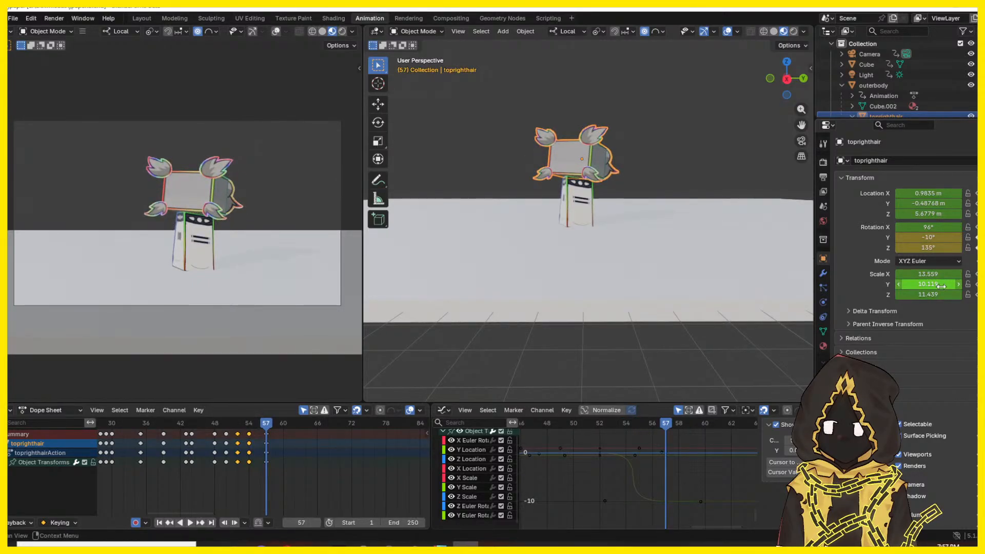
pyautogui.click(938, 274)
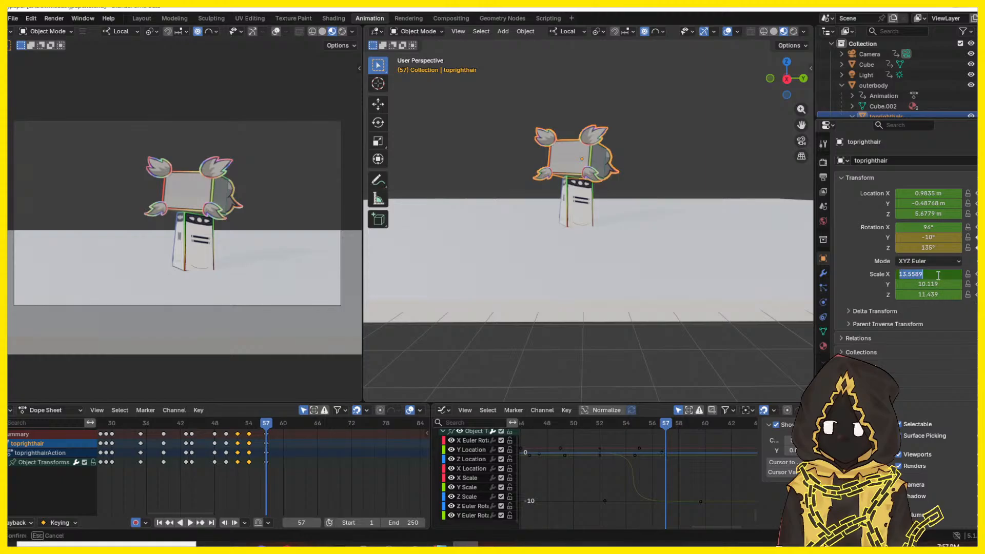
pyautogui.write('10')
pyautogui.press('Return')
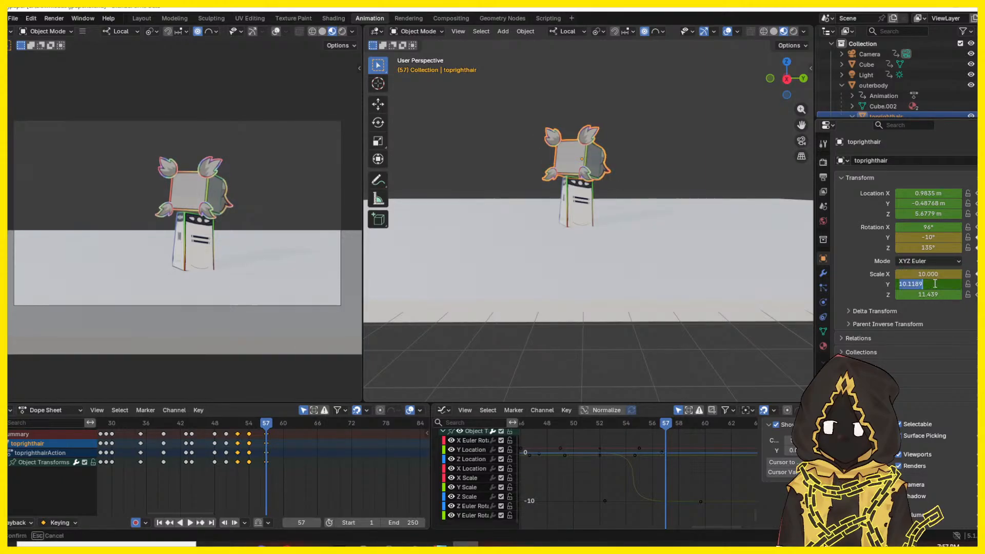
pyautogui.write('10')
pyautogui.press('Return')
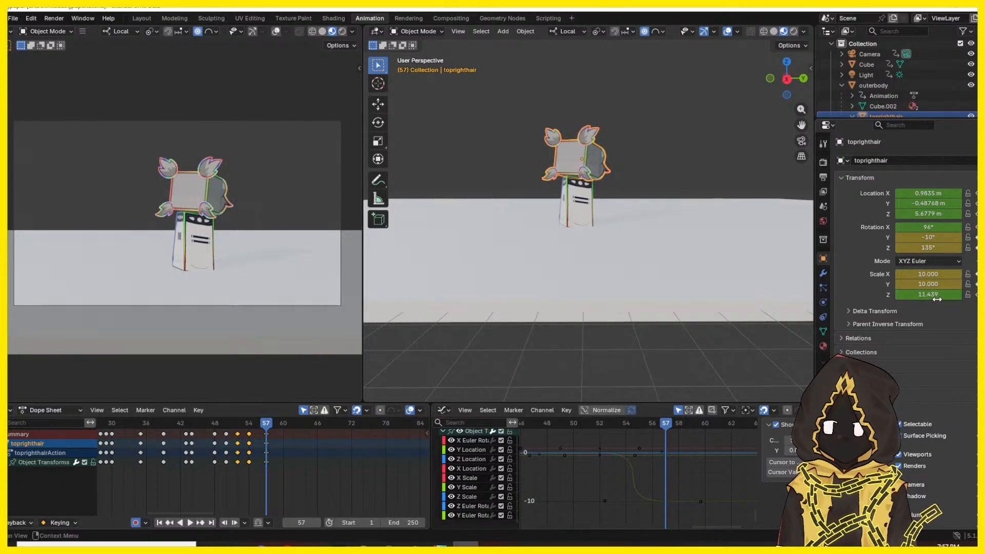
pyautogui.doubleClick(936, 296)
pyautogui.write('10')
pyautogui.press('Return')
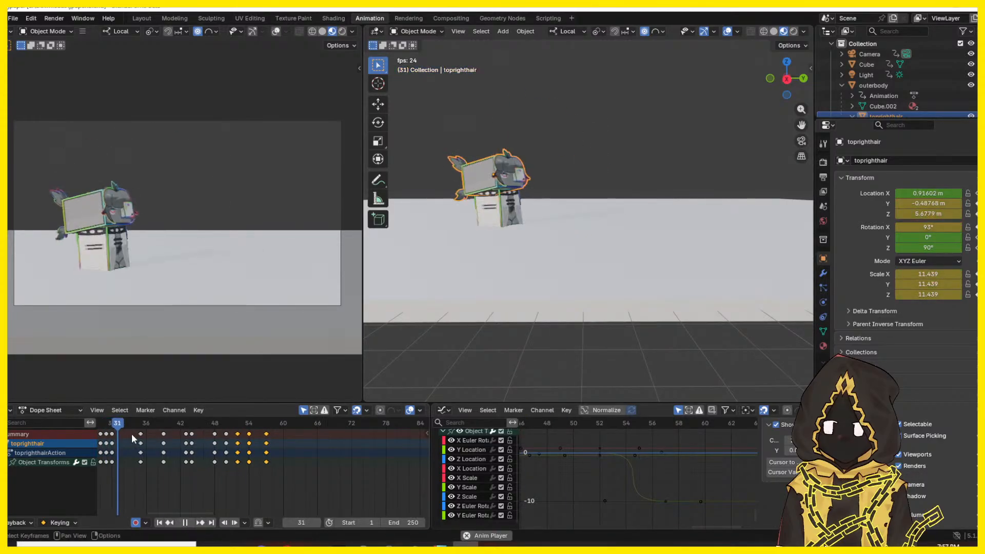
# - Replay the landing and head turn to check the scale changes, and return to frame 39
pyautogui.press('space')
pyautogui.moveTo(275, 427); pyautogui.dragTo(163, 424)
pyautogui.press('space')
pyautogui.press('space')
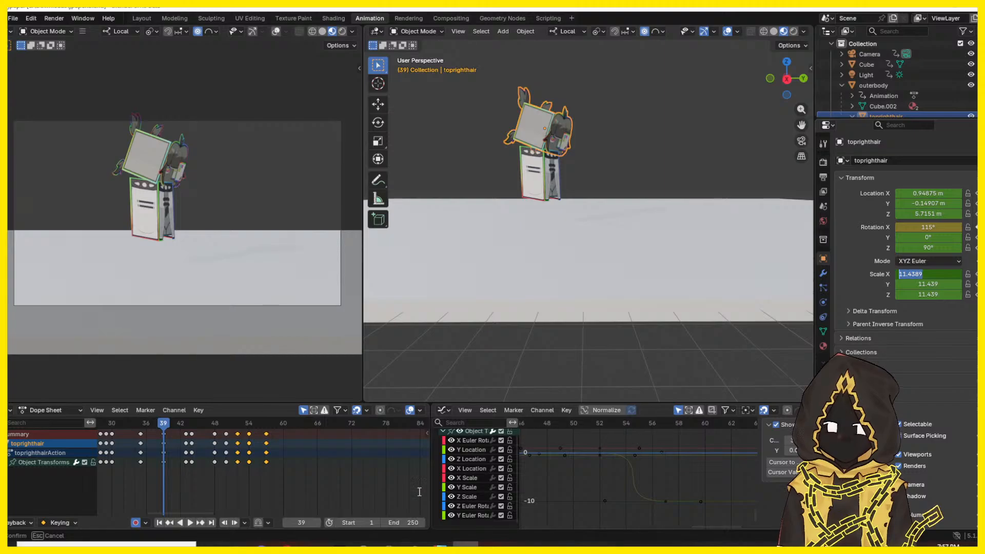
# - Set toprighthair's X, Y and Z scale to 11.439 on frame 57
pyautogui.click(239, 428)
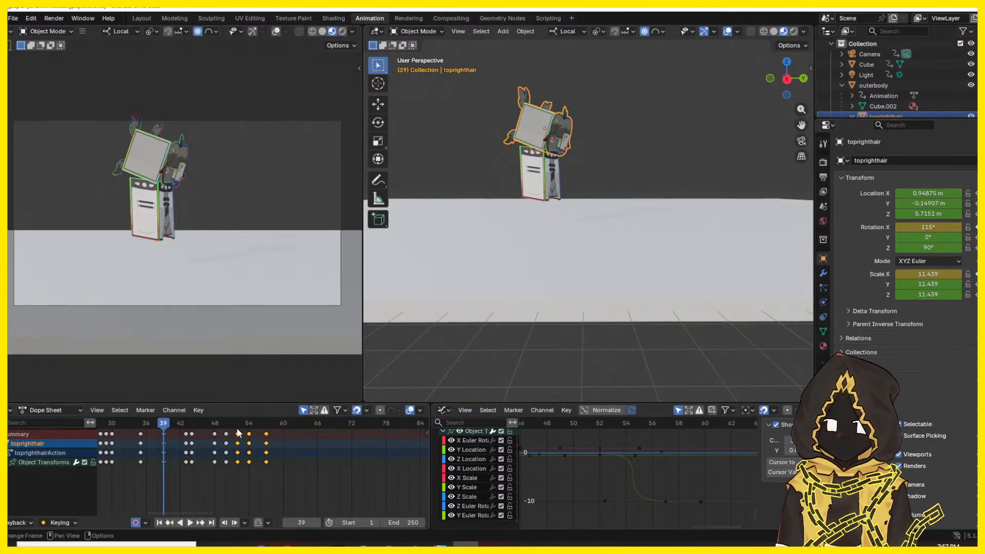
pyautogui.moveTo(238, 428); pyautogui.dragTo(269, 426)
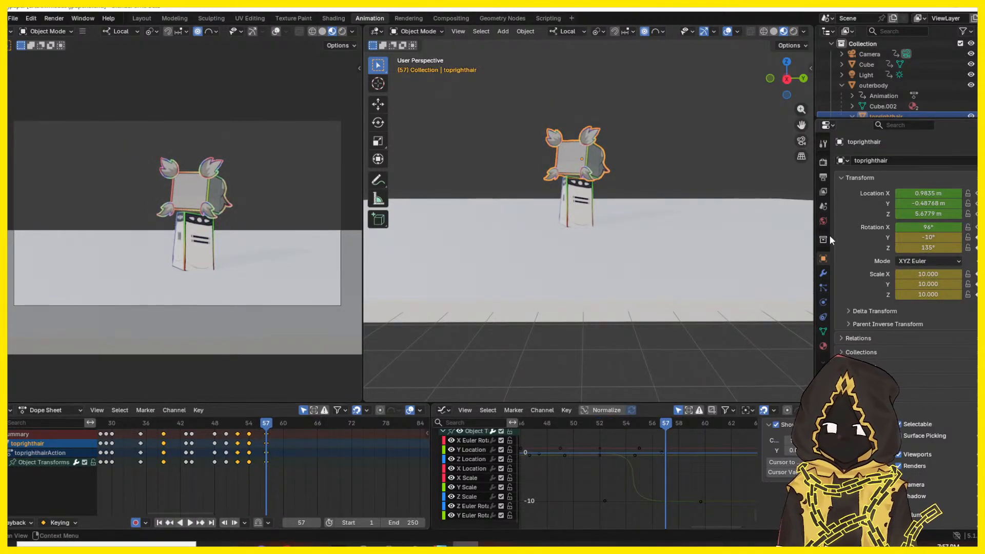
pyautogui.click(918, 282)
pyautogui.click(922, 273)
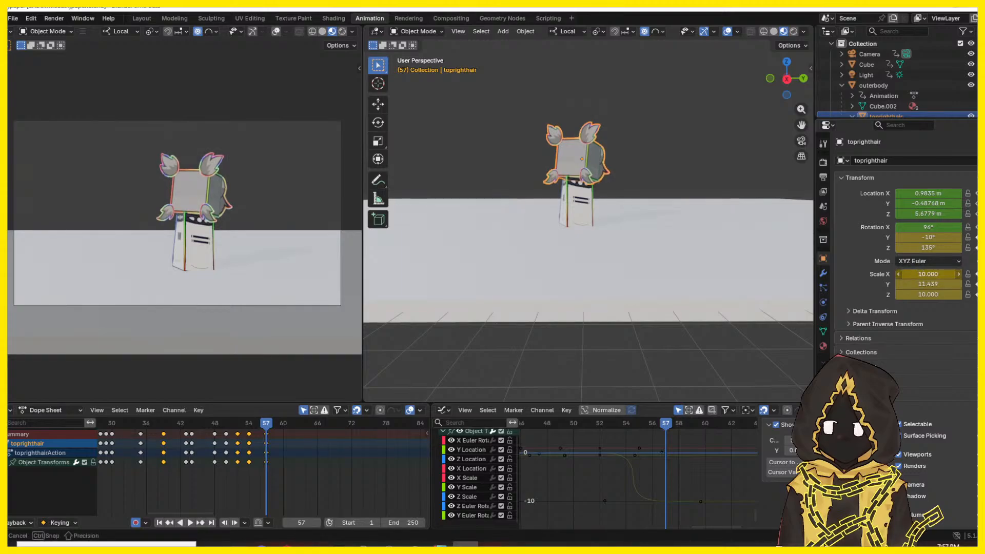
pyautogui.write('11.439')
pyautogui.press('Return')
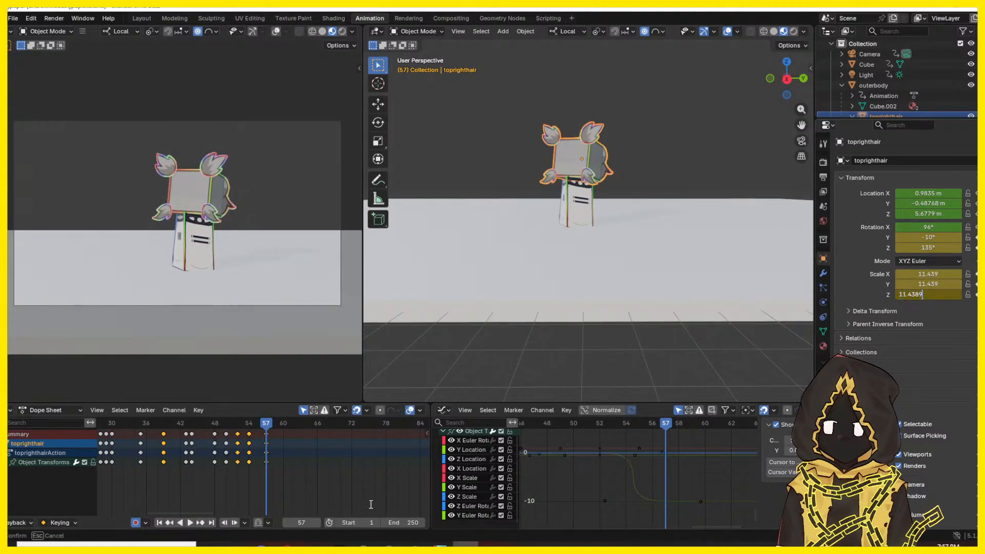
pyautogui.press('Return')
# - Replay the head turn several times from about frames 43 to 49 to check the stretch and its recovery
pyautogui.press('space')
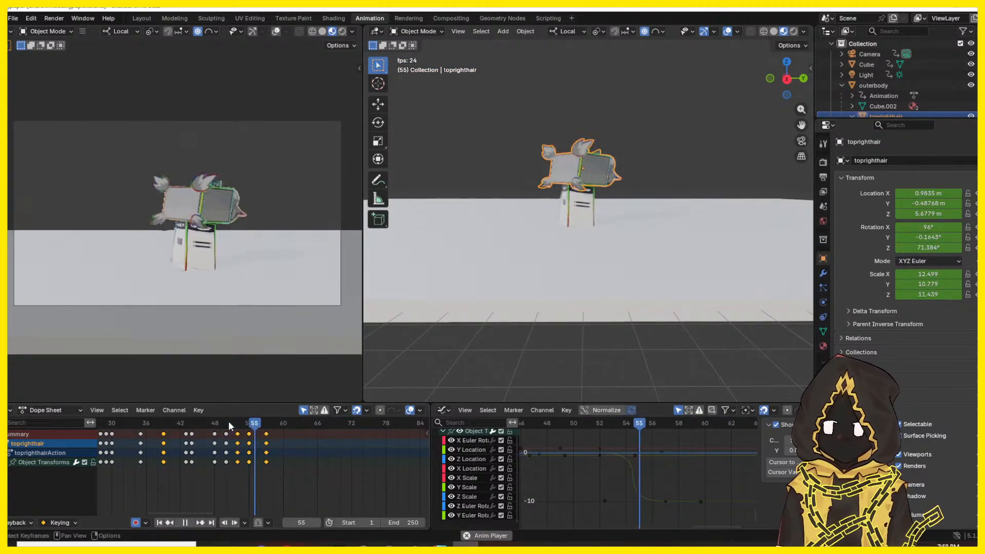
pyautogui.click(186, 423)
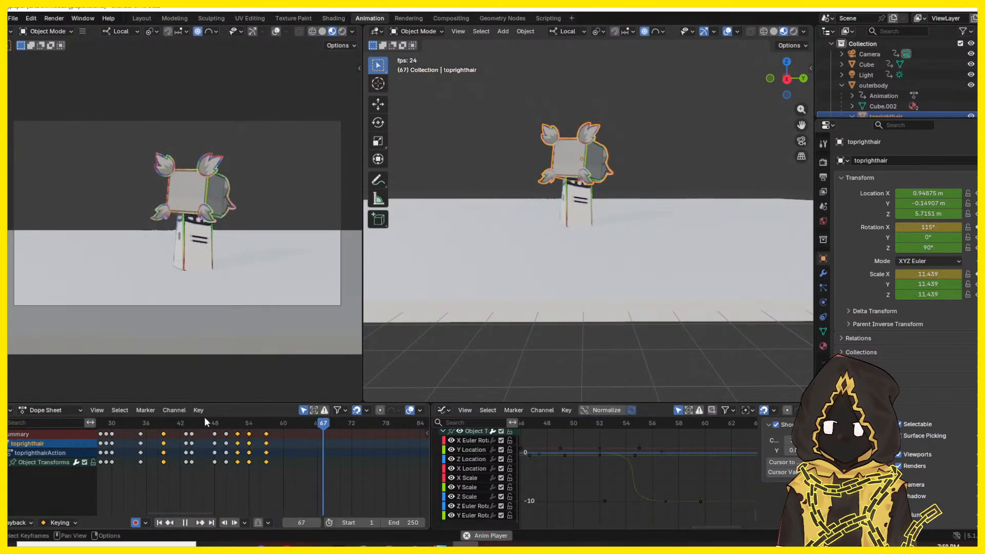
pyautogui.moveTo(218, 424); pyautogui.dragTo(272, 427)
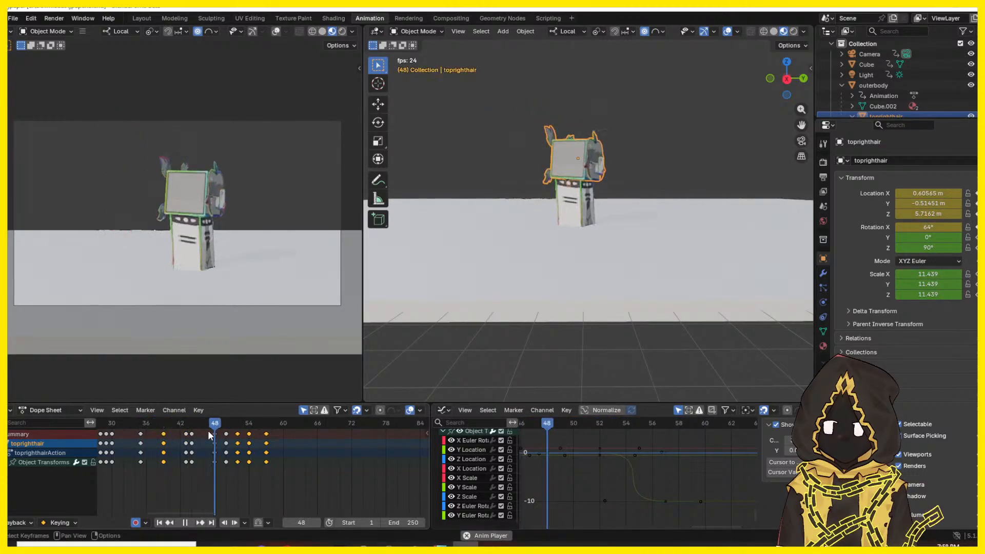
pyautogui.press('space')
pyautogui.click(223, 422)
pyautogui.press('space')
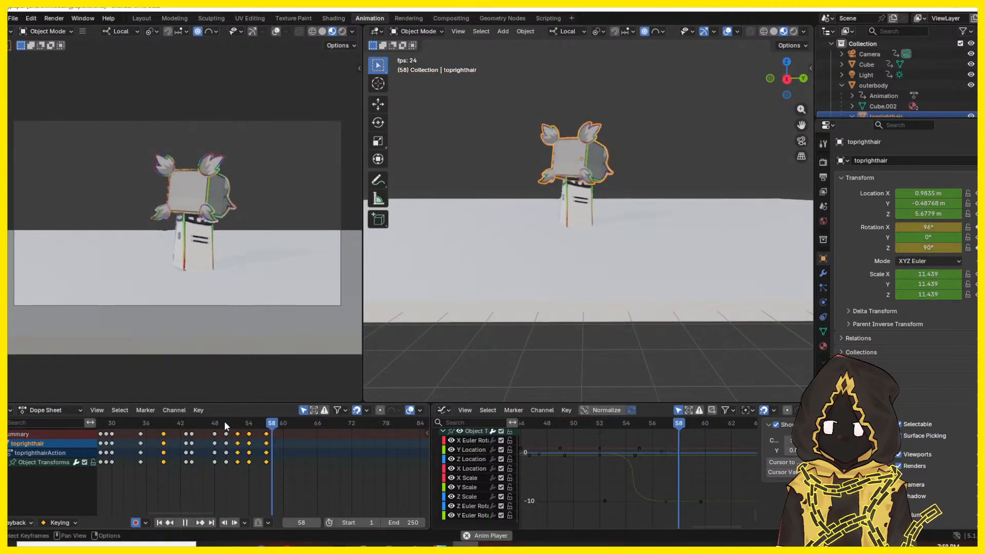
pyautogui.press('space')
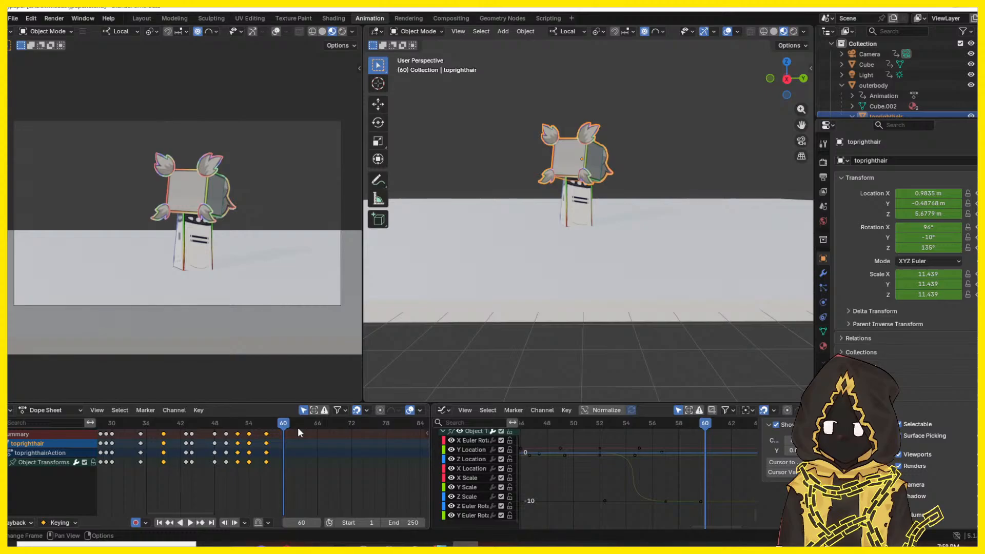
# - Select outerbody and check its pose during the head turn between frames 51 and 60
pyautogui.click(416, 456)
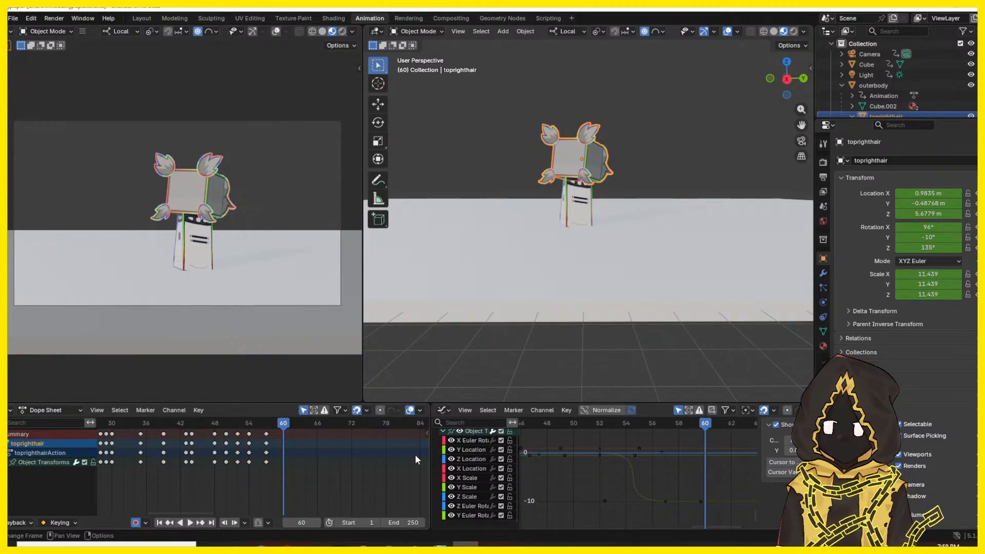
pyautogui.click(590, 213)
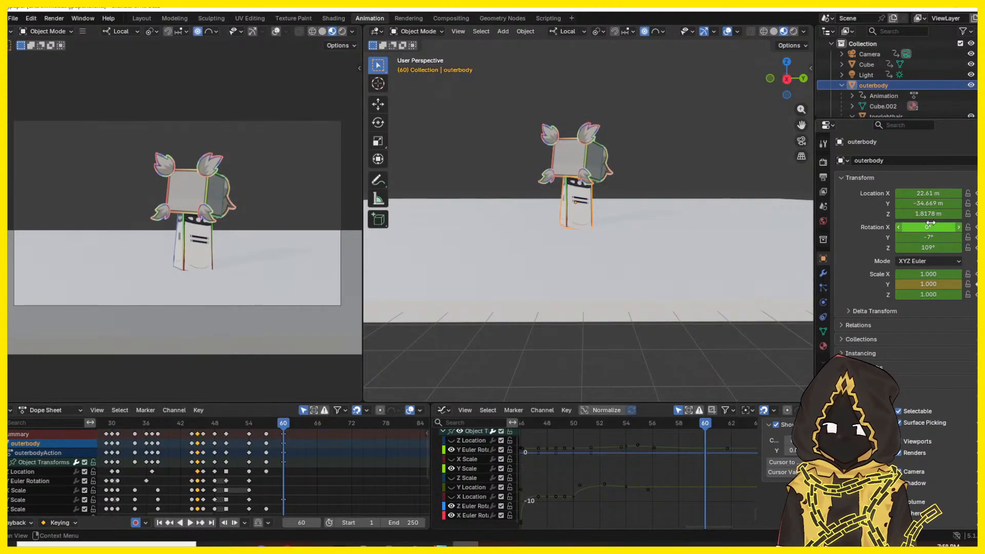
pyautogui.press('Left')
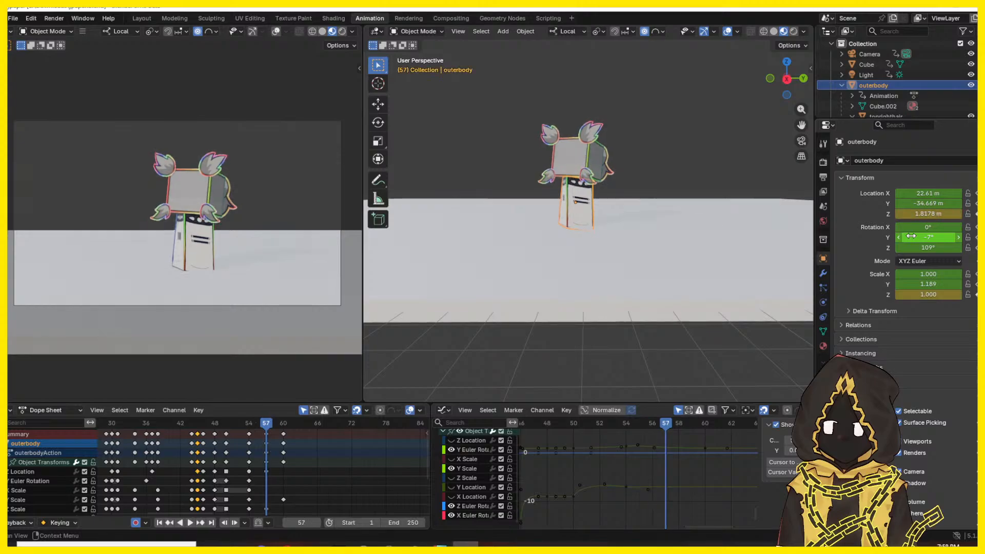
pyautogui.press('Right')
pyautogui.press('space')
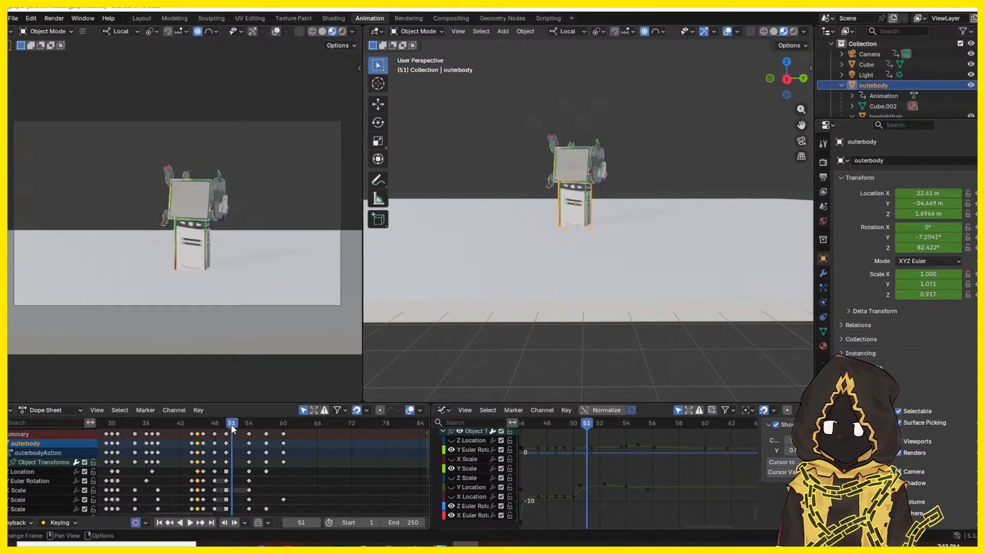
pyautogui.click(283, 425)
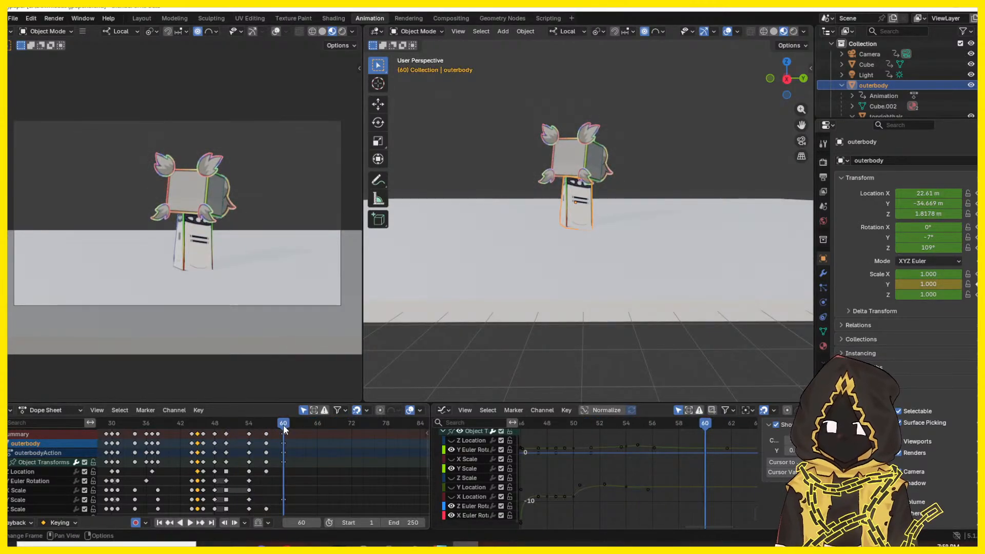
# - Insert a keyframe for all of outerbody's transforms on frame 63 and set those keyframes' handle type to Vector
pyautogui.press('Right')
pyautogui.press('Right')
pyautogui.press('Right')
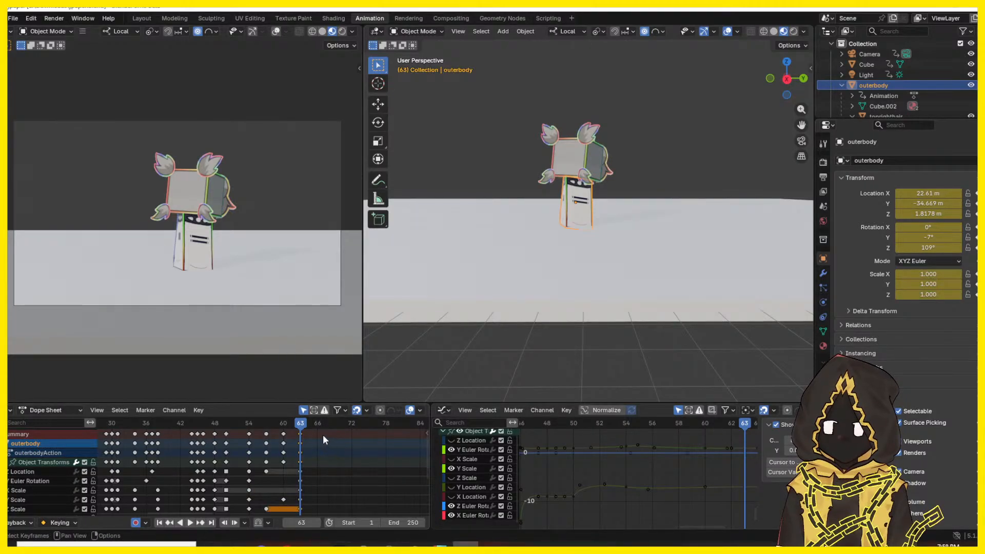
pyautogui.moveTo(315, 434); pyautogui.dragTo(293, 514)
pyautogui.scroll(-2, 314, 486)
pyautogui.scroll(3, 308, 485)
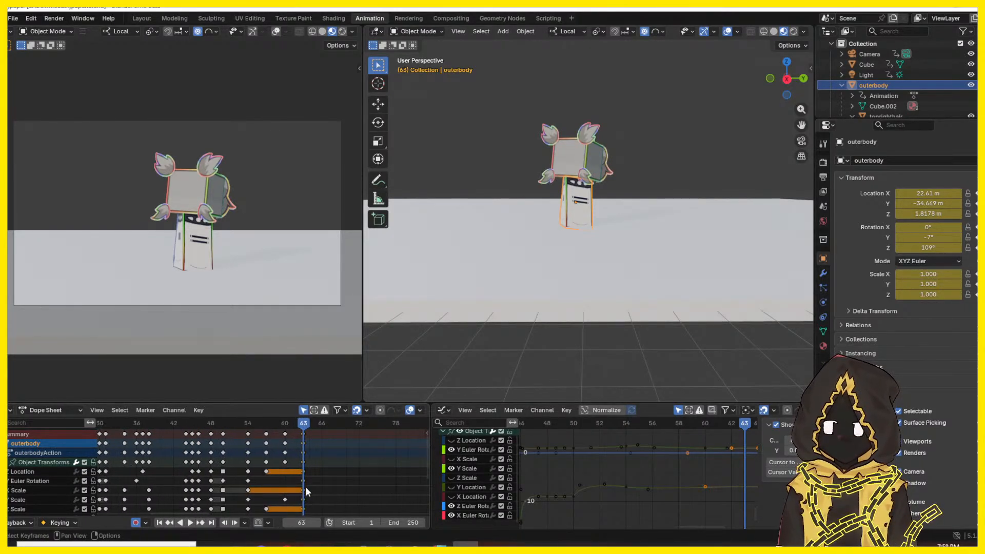
pyautogui.moveTo(310, 487); pyautogui.dragTo(317, 429, button='middle')
pyautogui.rightClick(316, 483)
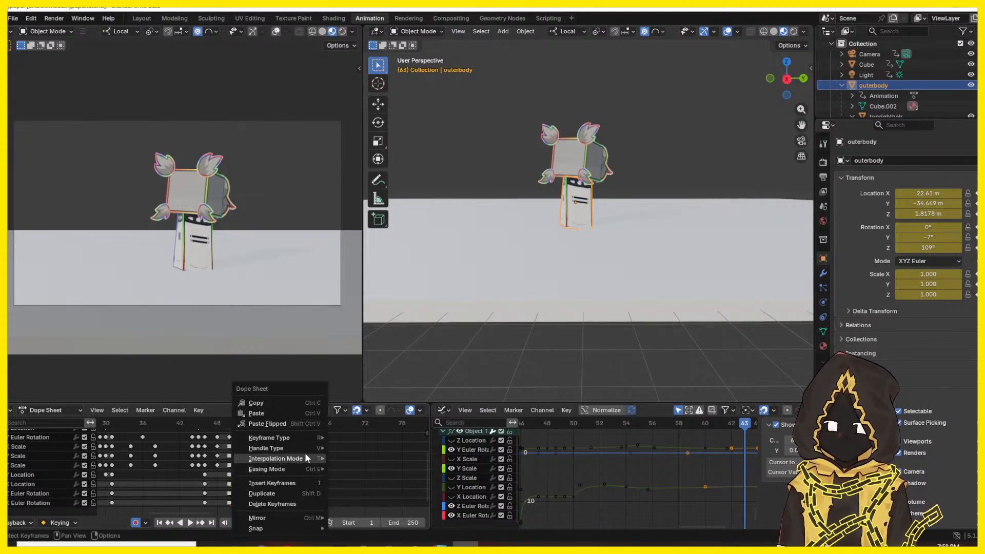
pyautogui.moveTo(305, 450)
pyautogui.click(360, 472)
# - Replay the turn from about frame 50 to check how outerbody settles
pyautogui.click(330, 455)
pyautogui.moveTo(309, 427); pyautogui.dragTo(226, 430)
pyautogui.press('space')
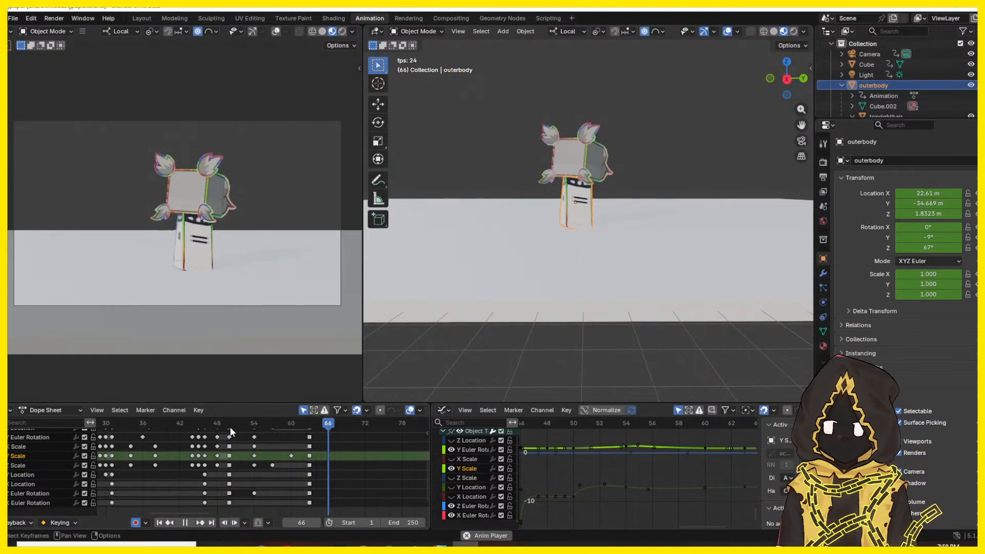
pyautogui.click(232, 426)
pyautogui.press('space')
# - Move outerbody's frame 63 keyframes one frame forward to frame 64
pyautogui.moveTo(317, 443); pyautogui.dragTo(290, 468, button='middle')
pyautogui.moveTo(282, 427); pyautogui.dragTo(286, 428)
pyautogui.press('i')
pyautogui.press('space')
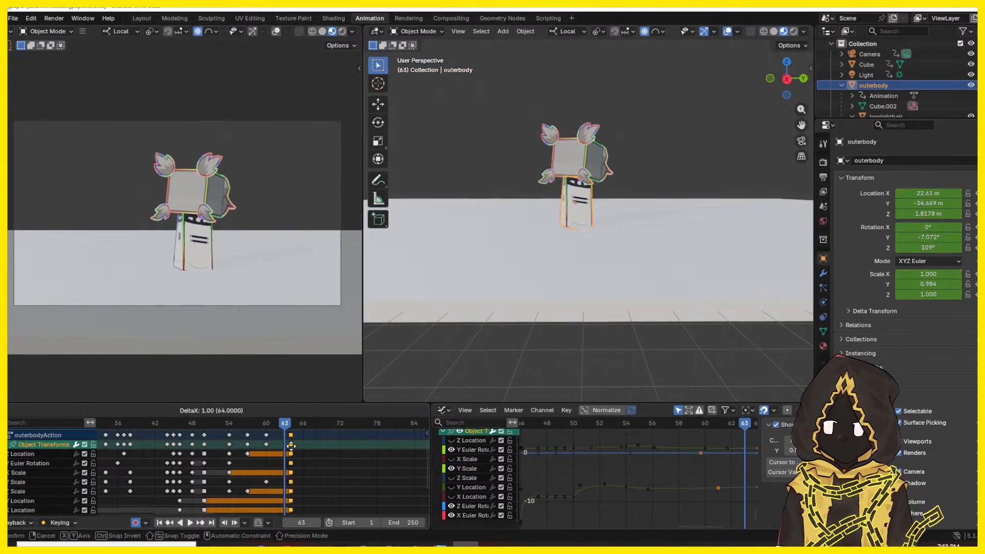
pyautogui.press('space')
pyautogui.click(290, 425)
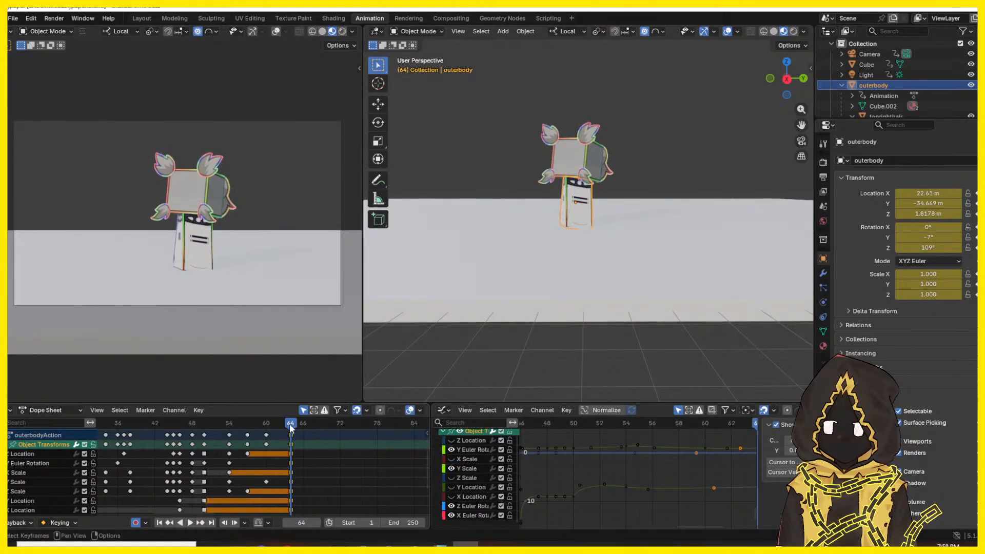
pyautogui.click(361, 444)
# - Examine the turn from the character's front, stepping back through the frames before 64
pyautogui.moveTo(608, 196); pyautogui.dragTo(580, 163, button='middle')
pyautogui.moveTo(587, 218); pyautogui.dragTo(611, 214, button='middle')
pyautogui.press('Left')
pyautogui.press('Left')
pyautogui.press('Left')
pyautogui.press('Left')
pyautogui.press('Left')
pyautogui.press('Left')
pyautogui.press('Left')
pyautogui.press('Left')
pyautogui.press('Left')
pyautogui.press('Left')
pyautogui.press('Left')
pyautogui.press('Left')
pyautogui.press('Left')
pyautogui.press('Left')
pyautogui.press('Left')
pyautogui.press('Left')
pyautogui.press('Left')
pyautogui.press('Left')
pyautogui.press('Left')
pyautogui.press('Left')
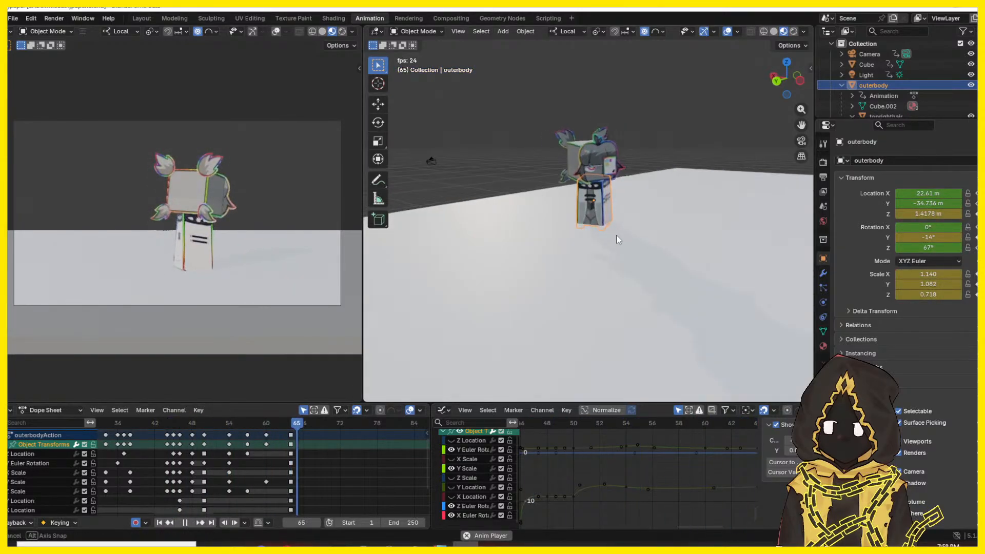
# - Replay the landing and head turn several times from about frame 43 to frame 64 to check outerbody's timing
pyautogui.press('space')
pyautogui.moveTo(197, 438); pyautogui.dragTo(196, 437)
pyautogui.moveTo(205, 421); pyautogui.dragTo(162, 421)
pyautogui.press('space')
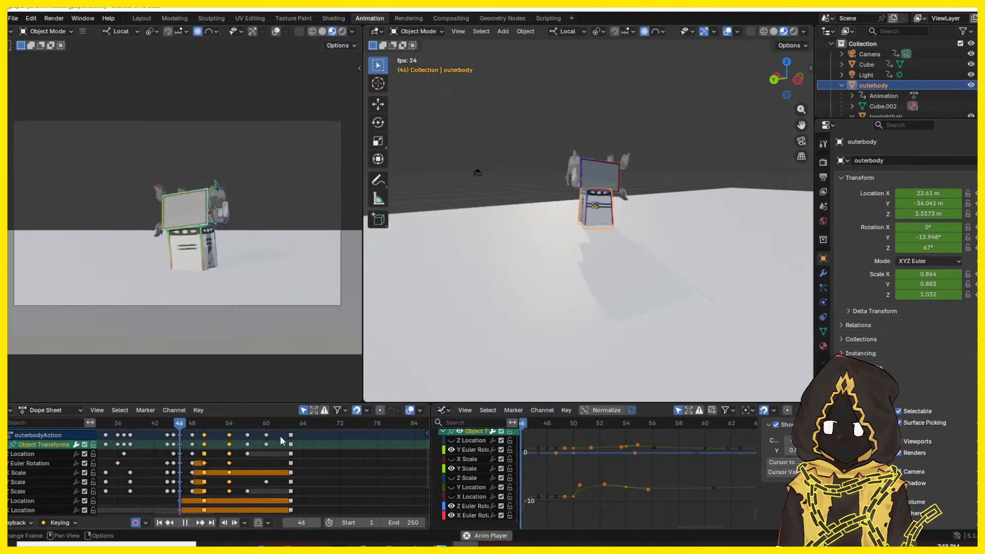
pyautogui.press('space')
pyautogui.click(337, 455)
pyautogui.moveTo(282, 427); pyautogui.dragTo(162, 429)
pyautogui.press('space')
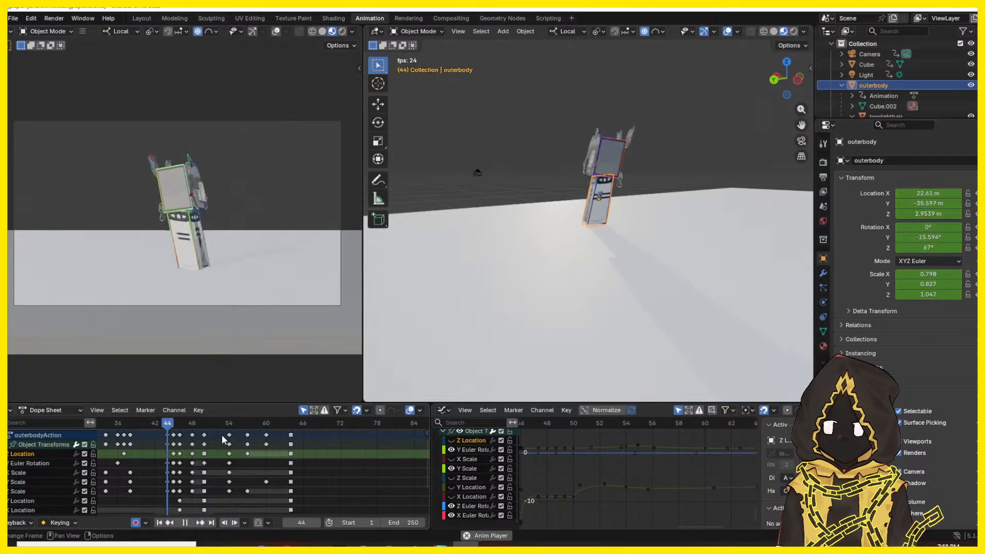
pyautogui.press('space')
pyautogui.moveTo(283, 427); pyautogui.dragTo(192, 433)
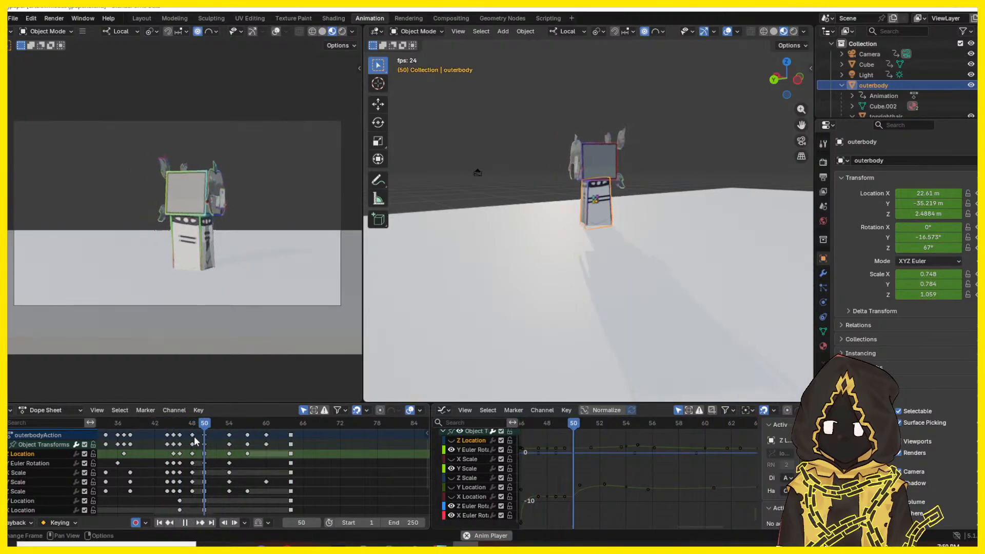
pyautogui.press('space')
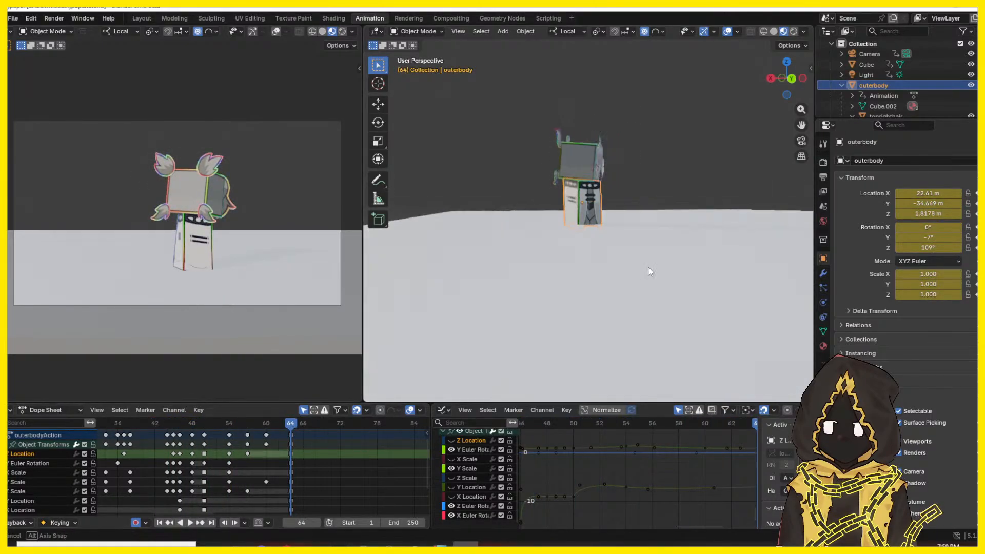
# - Replay the jump, landing and turn while viewing the character from other angles, and return to frame 64
pyautogui.moveTo(648, 266); pyautogui.dragTo(518, 246, button='middle')
pyautogui.hotkey('shift', 'ctrl', 'space')
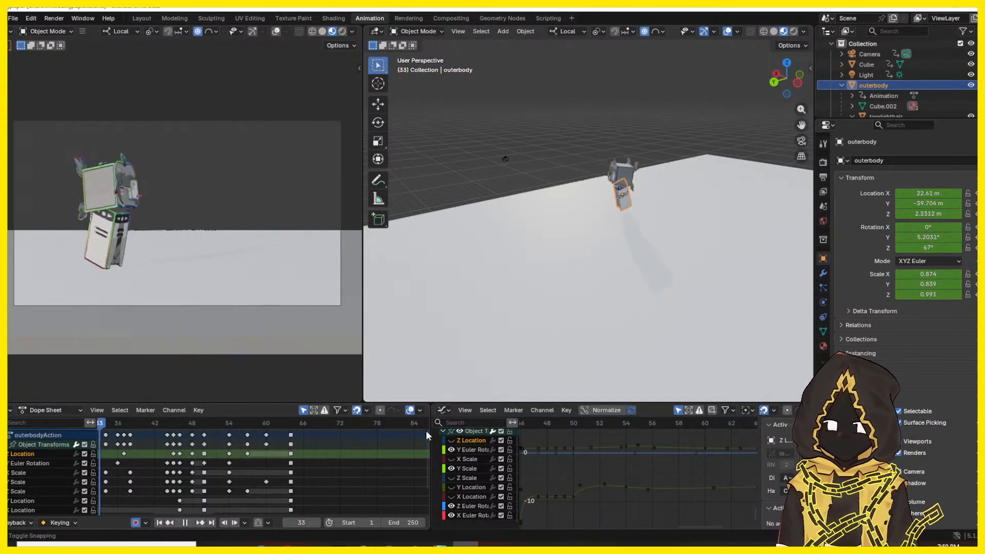
pyautogui.press('space')
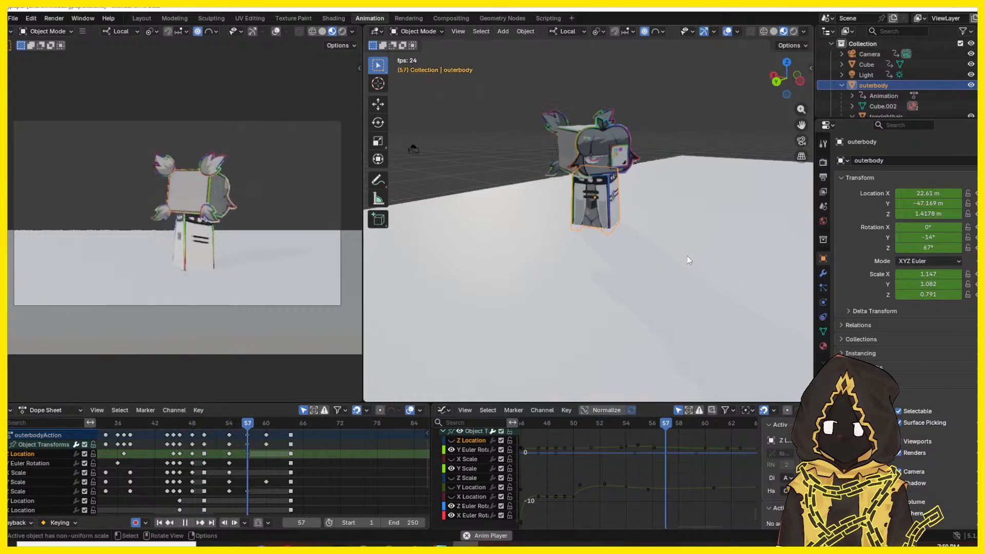
pyautogui.press('space')
pyautogui.moveTo(272, 423); pyautogui.dragTo(147, 425)
pyautogui.press('space')
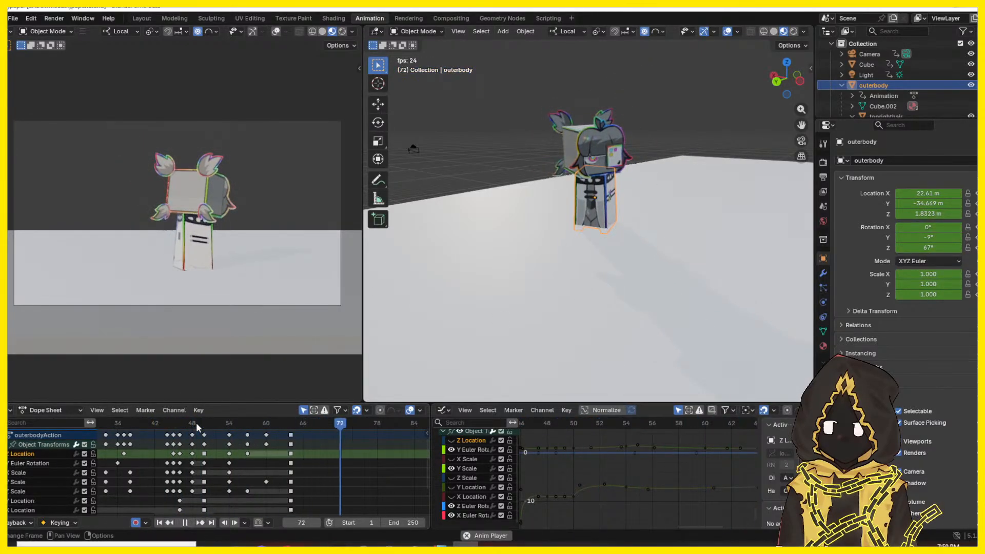
pyautogui.moveTo(196, 423); pyautogui.dragTo(135, 426)
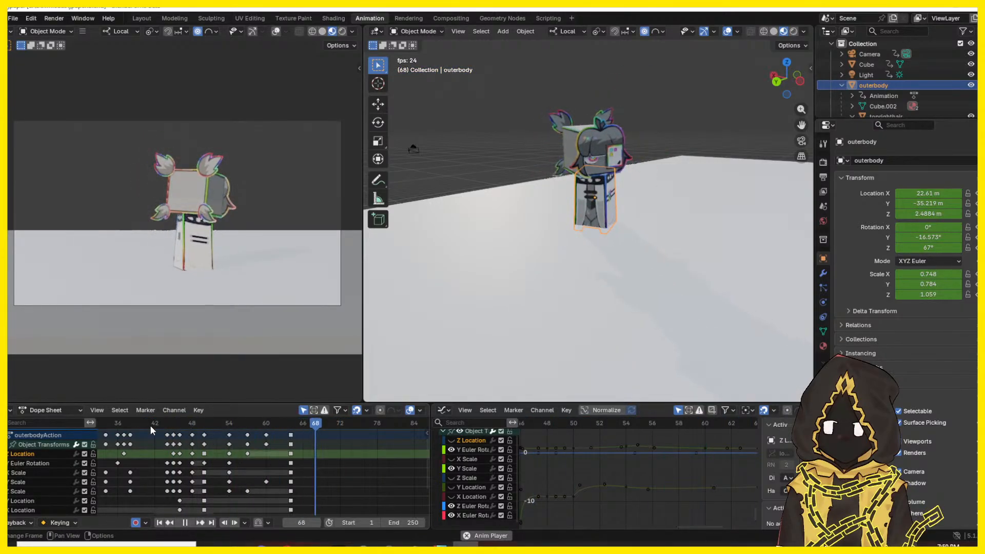
pyautogui.moveTo(219, 426); pyautogui.dragTo(290, 435)
pyautogui.moveTo(661, 466); pyautogui.dragTo(662, 471, button='middle')
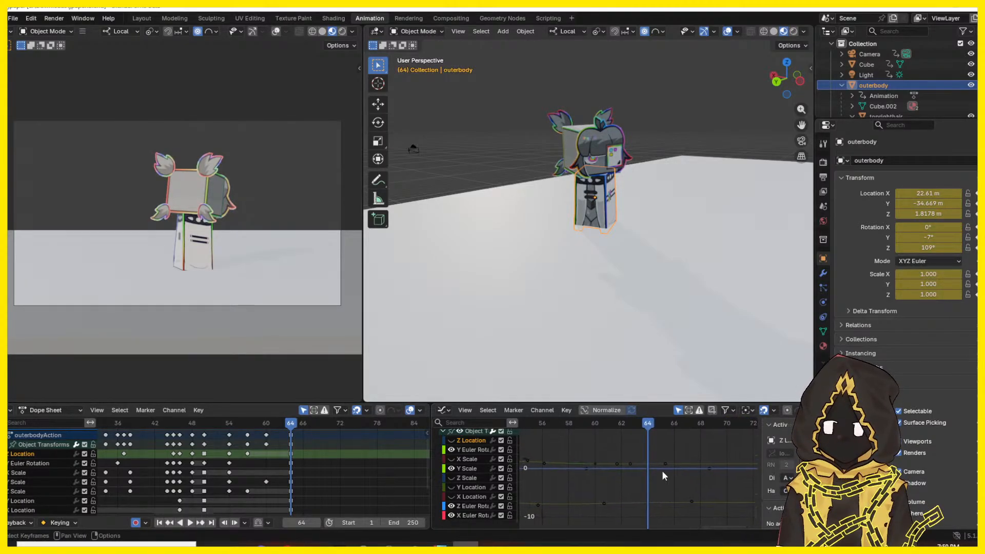
# - Step back and forth between frames 60 and 64 to compare outerbody's pose and its scale and rotation keyframes
pyautogui.moveTo(294, 435); pyautogui.dragTo(265, 441)
pyautogui.hotkey('ctrl', 'z')
pyautogui.moveTo(268, 508); pyautogui.dragTo(285, 470, button='middle')
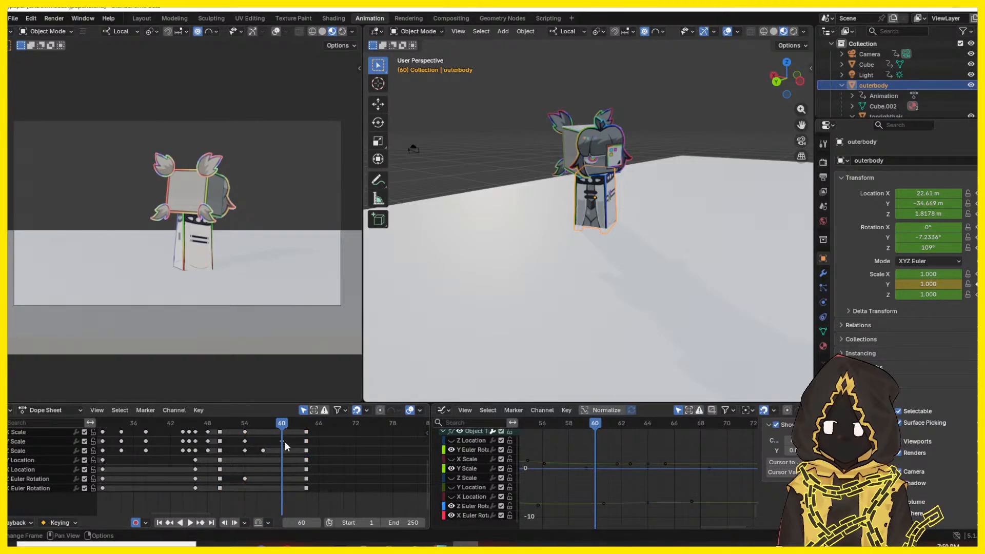
pyautogui.scroll(3, 283, 452)
pyautogui.scroll(-4, 283, 454)
pyautogui.moveTo(284, 425); pyautogui.dragTo(288, 463, button='middle')
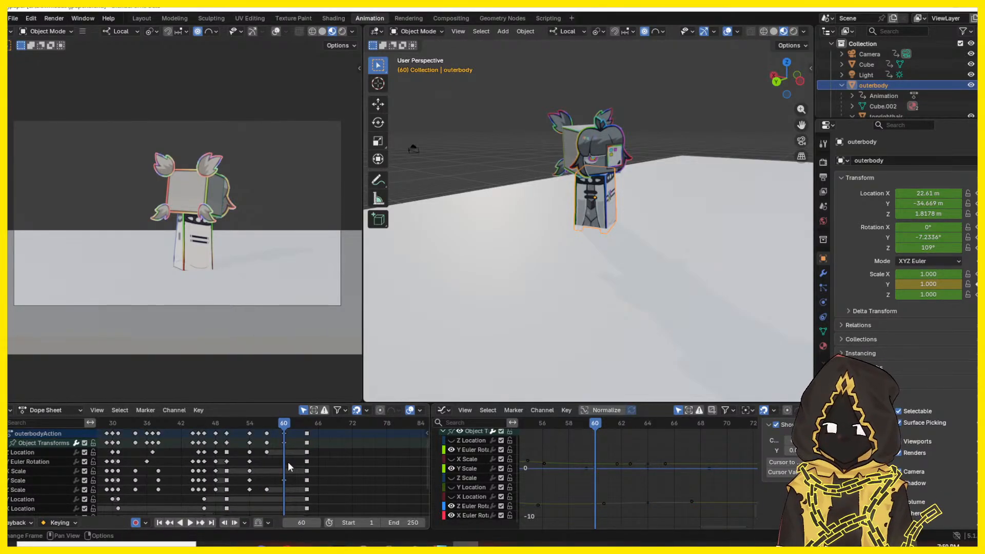
pyautogui.press('Right')
pyautogui.press('Right')
pyautogui.press('Right')
pyautogui.press('Right')
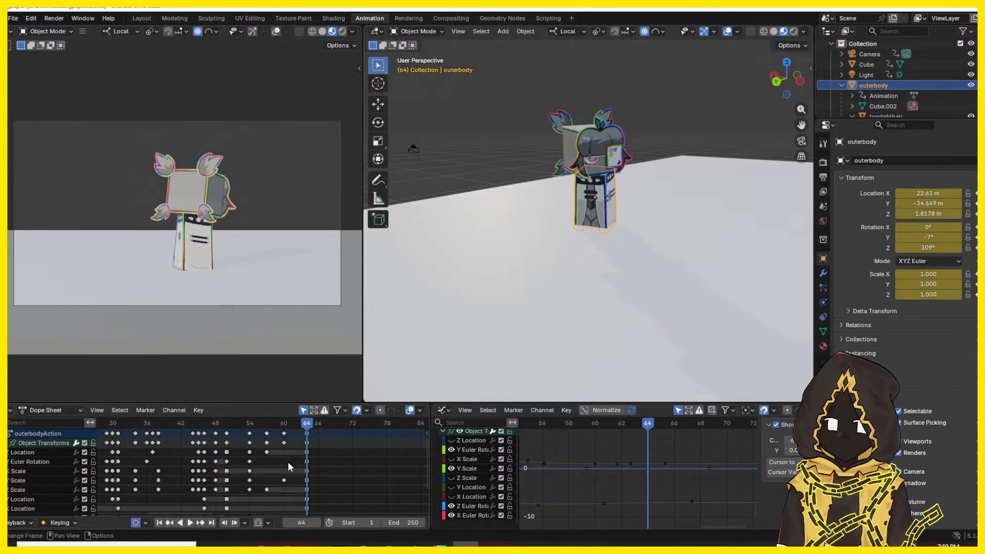
pyautogui.press('Left')
pyautogui.press('Left')
pyautogui.press('Left')
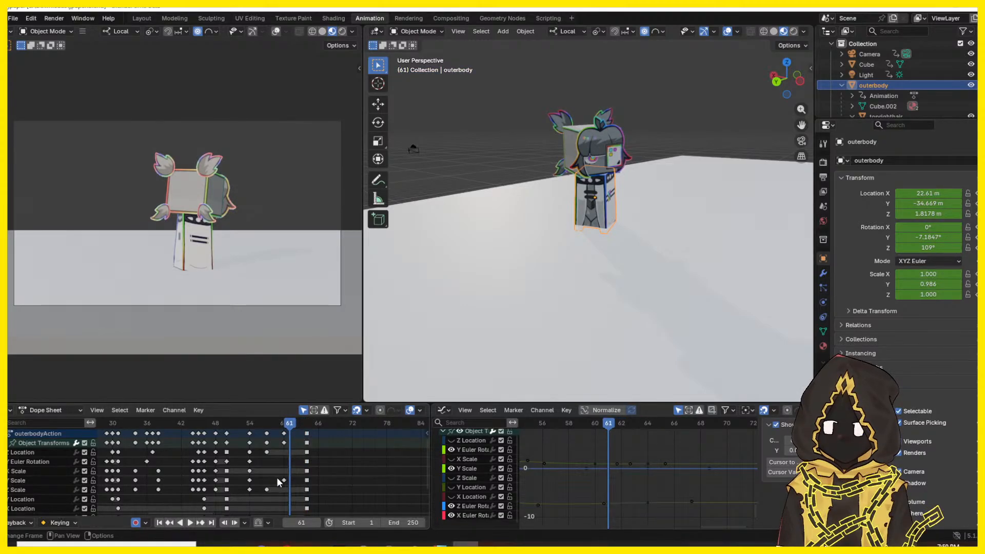
# - Try Vector handles on outerbody's Y Scale keyframe on frame 60
pyautogui.moveTo(280, 425); pyautogui.dragTo(283, 465)
pyautogui.click(284, 480)
pyautogui.rightClick(282, 478)
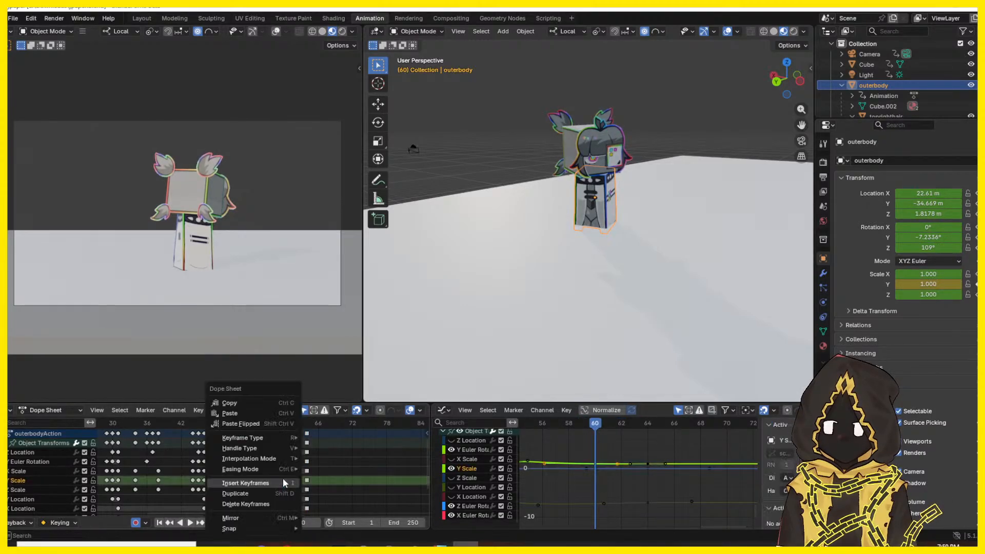
pyautogui.moveTo(285, 448)
pyautogui.click(349, 469)
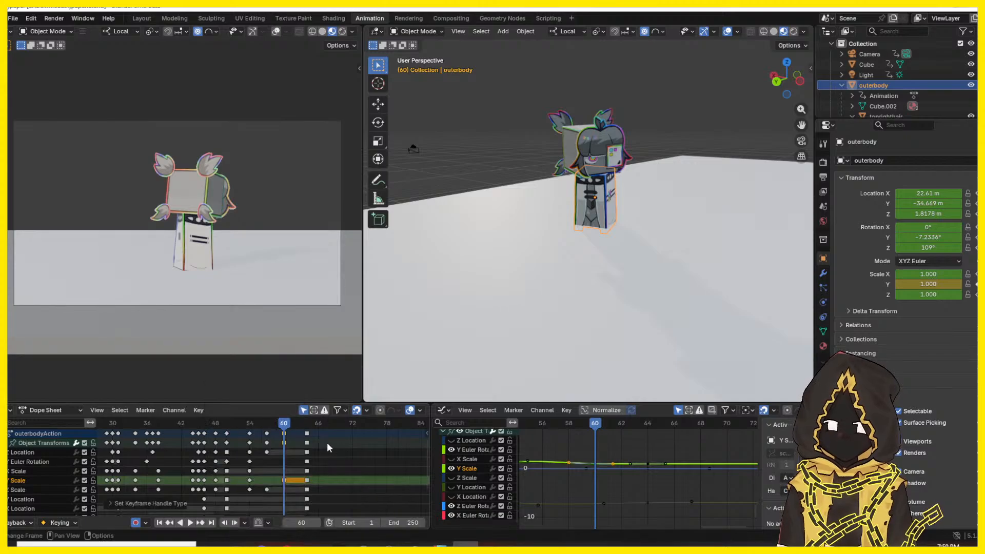
# - Replay the end of the turn around frame 60 and undo the Y Scale handle change
pyautogui.press('space')
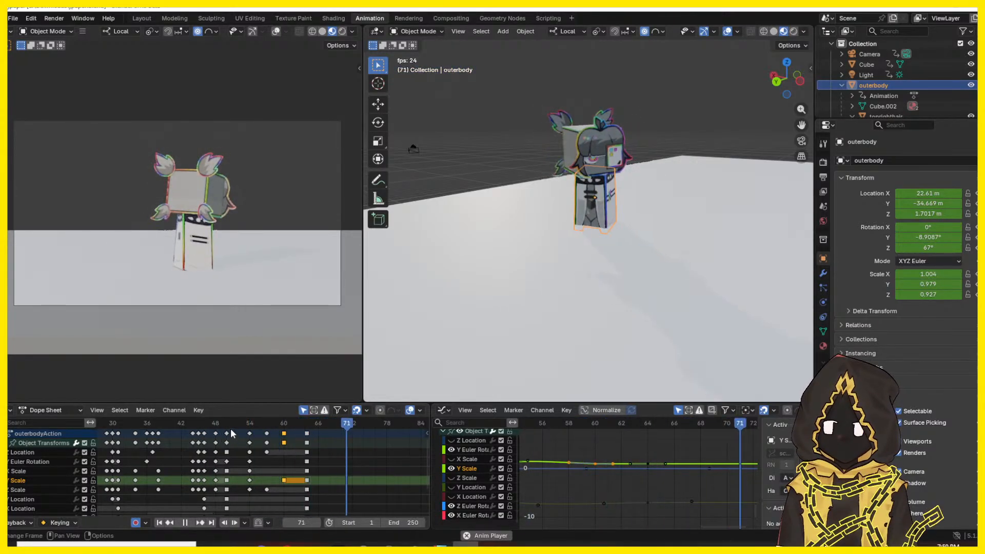
pyautogui.moveTo(250, 425); pyautogui.dragTo(283, 428)
pyautogui.press('space')
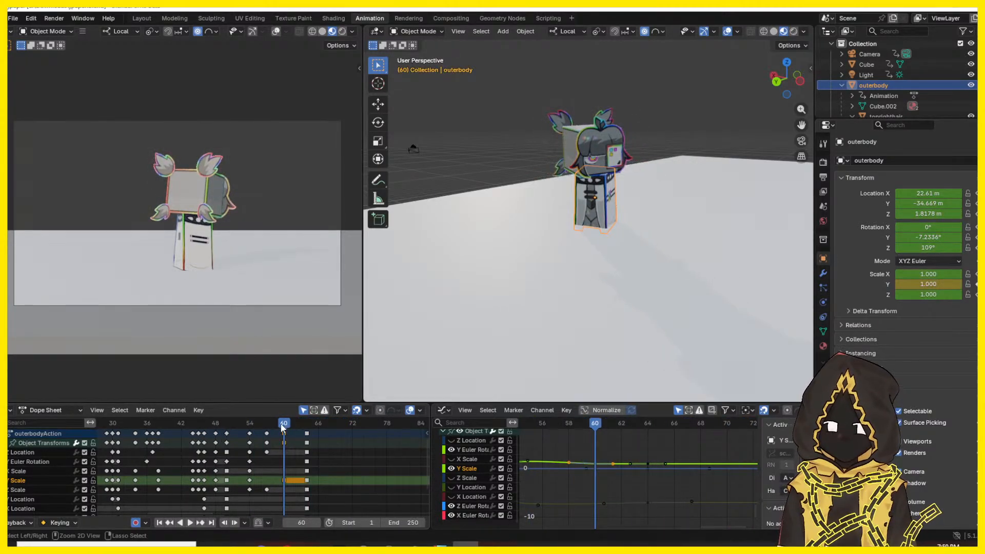
pyautogui.press('space')
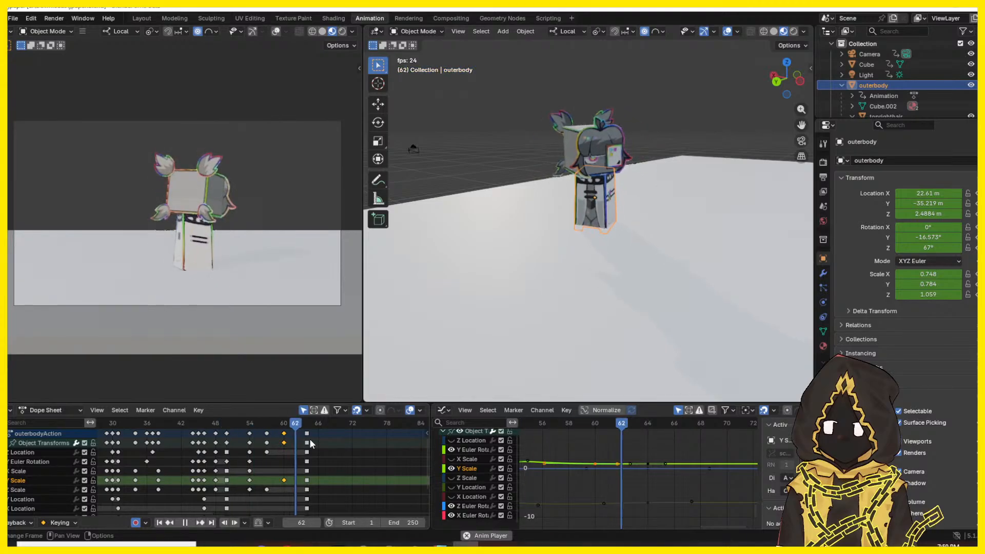
pyautogui.press('space')
# - Replay the whole animation from before the jump through the landing and head turn to check the overall motion
pyautogui.click(312, 424)
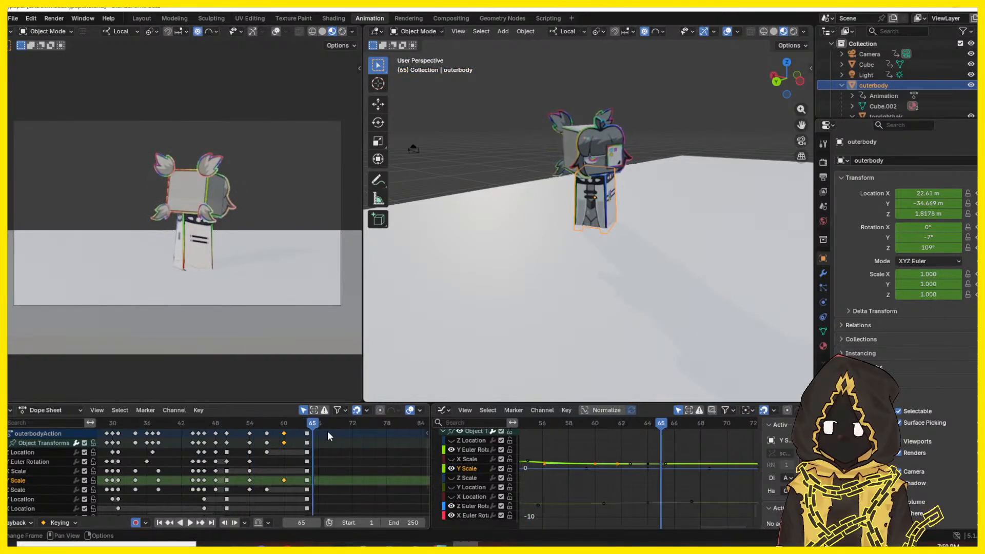
pyautogui.press('space')
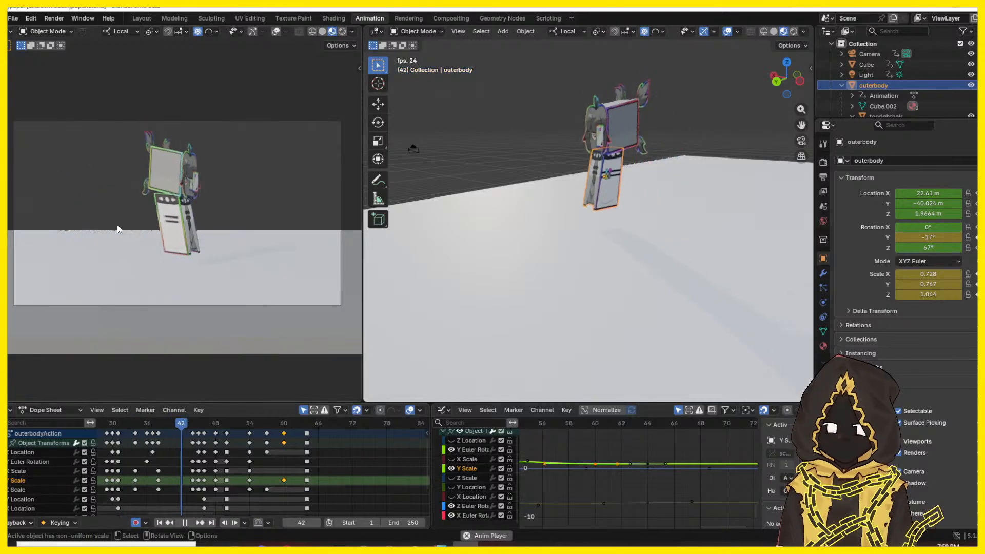
pyautogui.press('space')
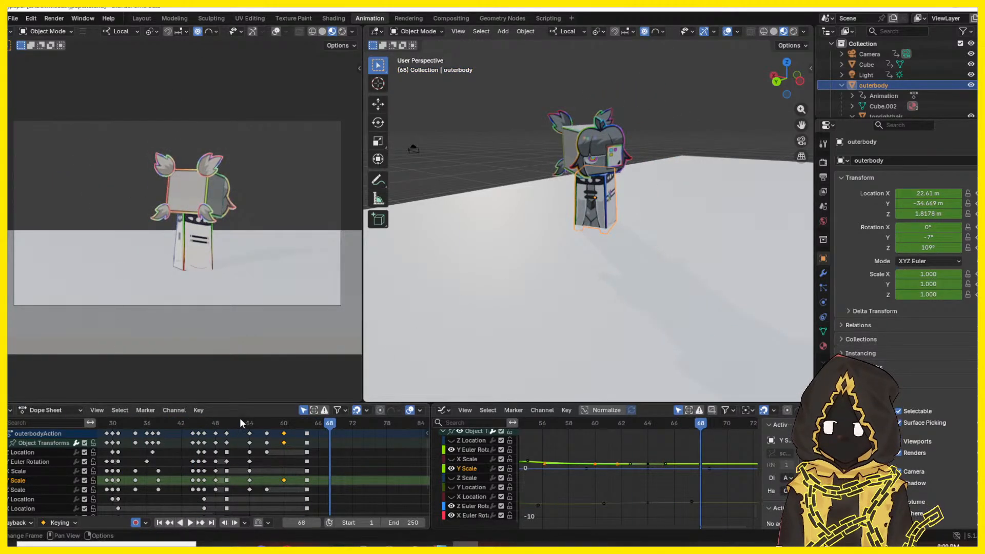
pyautogui.press('space')
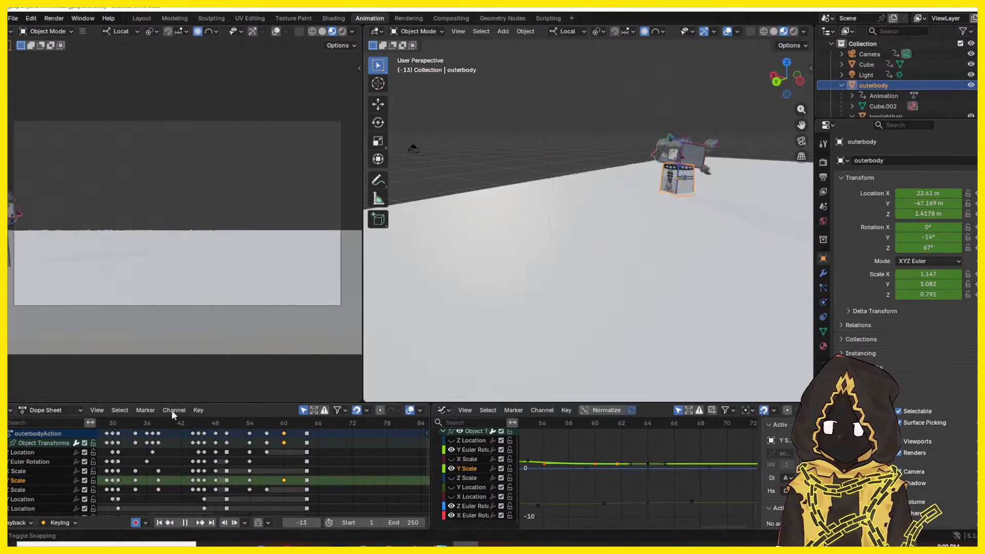
pyautogui.press('space')
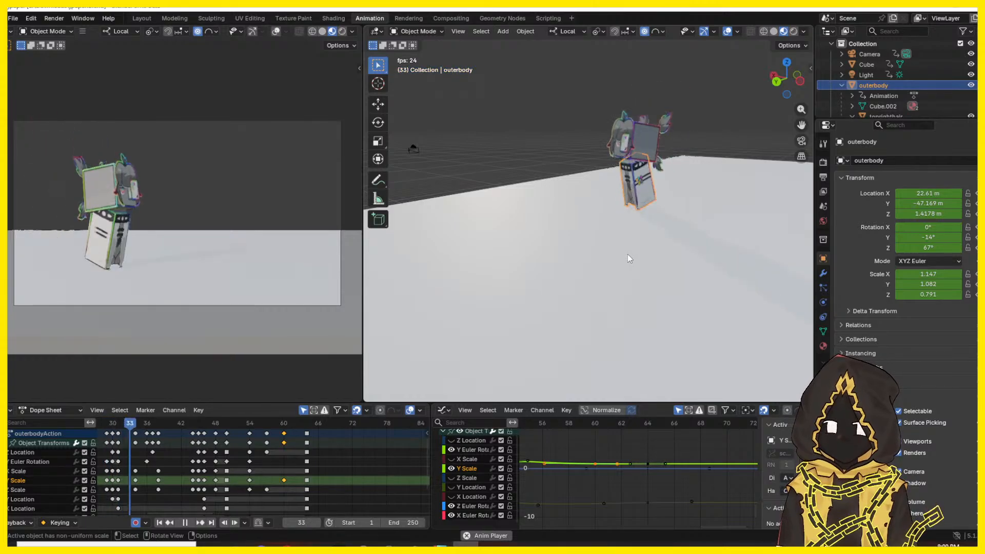
# - Replay the landing and turn from a side view of the character, stopping around frame 53
pyautogui.press('space')
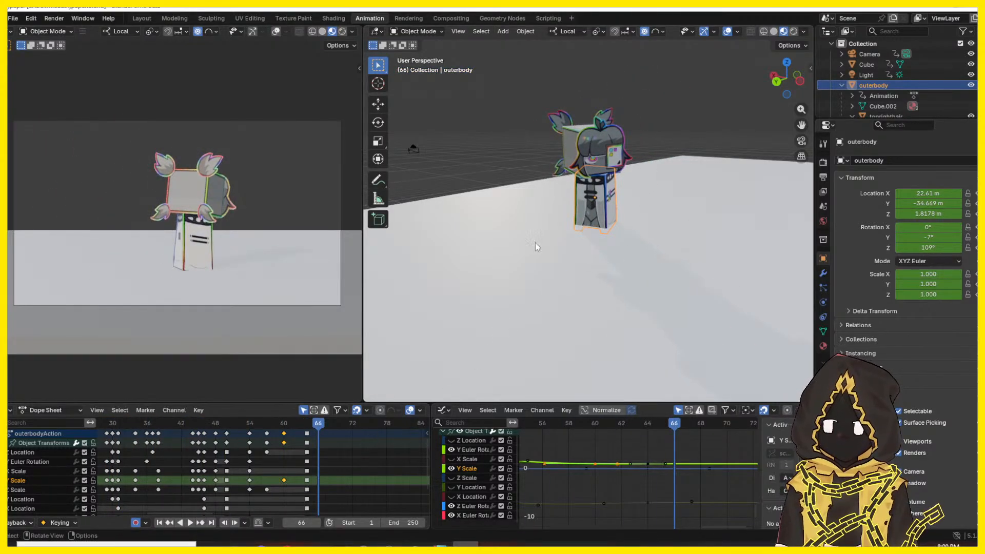
pyautogui.moveTo(501, 241); pyautogui.dragTo(664, 229, button='middle')
pyautogui.press('space')
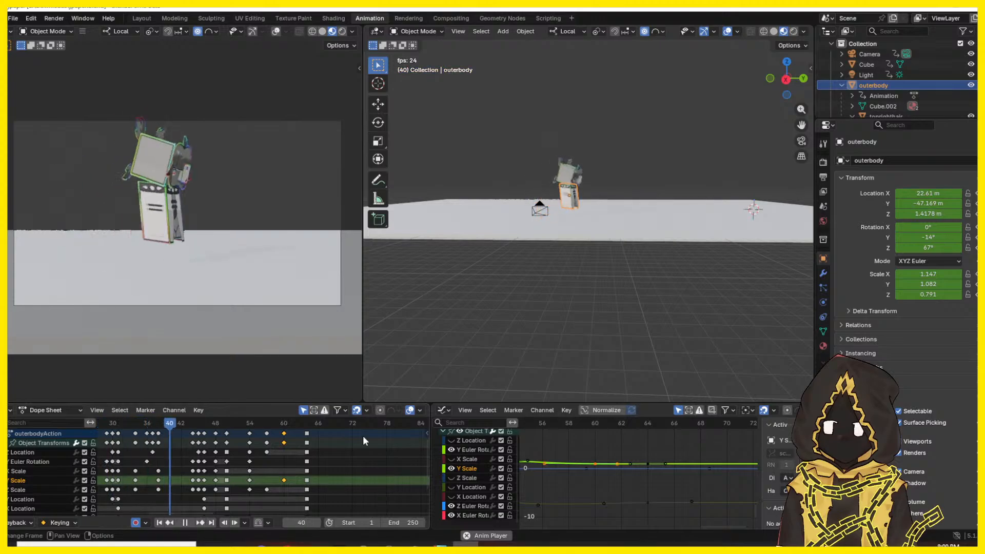
pyautogui.press('space')
pyautogui.moveTo(287, 422); pyautogui.dragTo(239, 430)
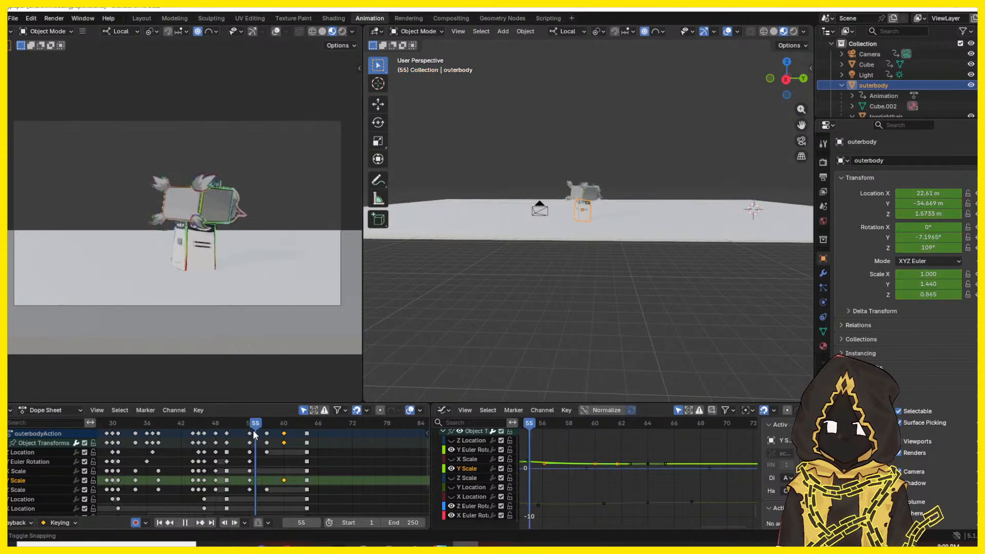
pyautogui.press('Escape')
# - Go to frame 54 and hide all of outerbody's transform curves in the graph
pyautogui.moveTo(534, 466); pyautogui.dragTo(648, 460, button='middle')
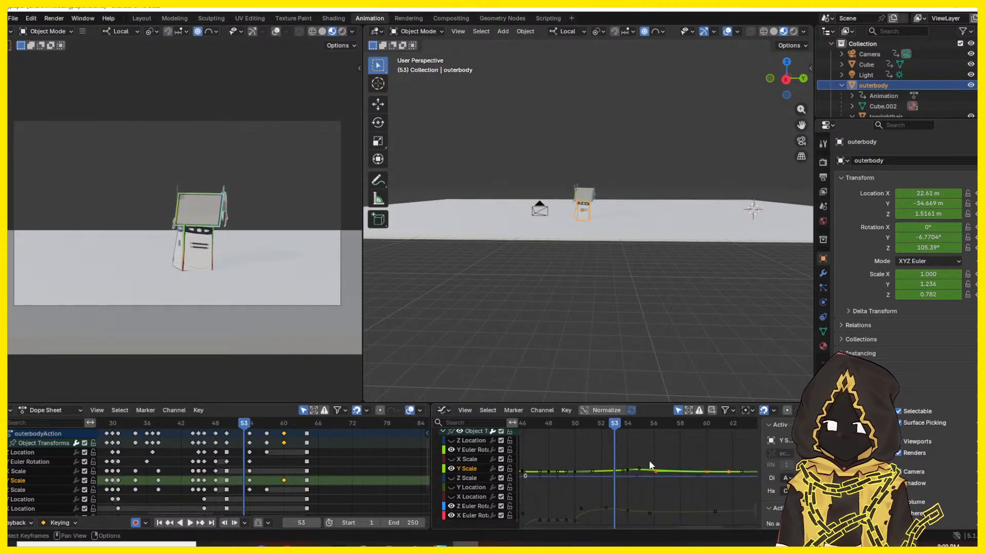
pyautogui.moveTo(246, 426); pyautogui.dragTo(253, 432)
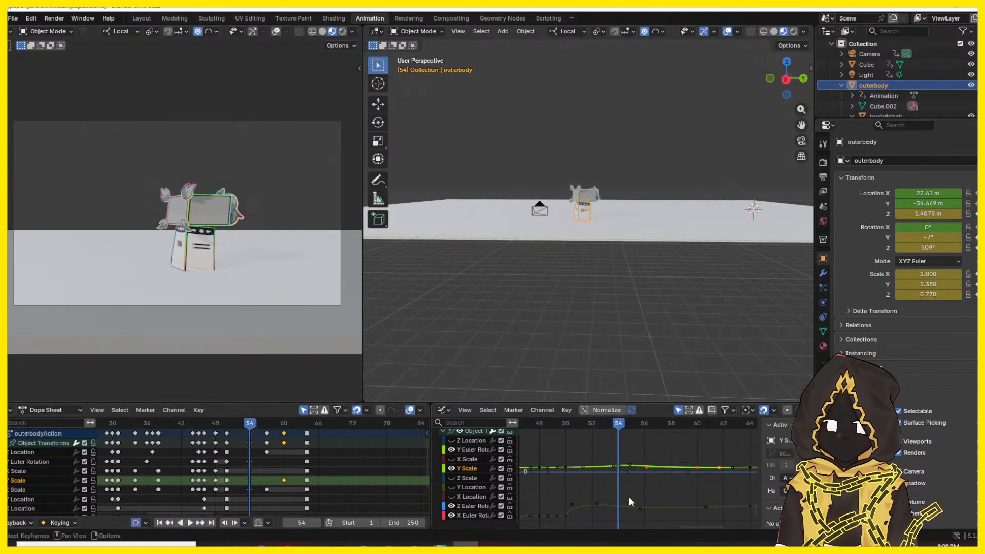
pyautogui.moveTo(629, 497); pyautogui.dragTo(644, 471, button='middle')
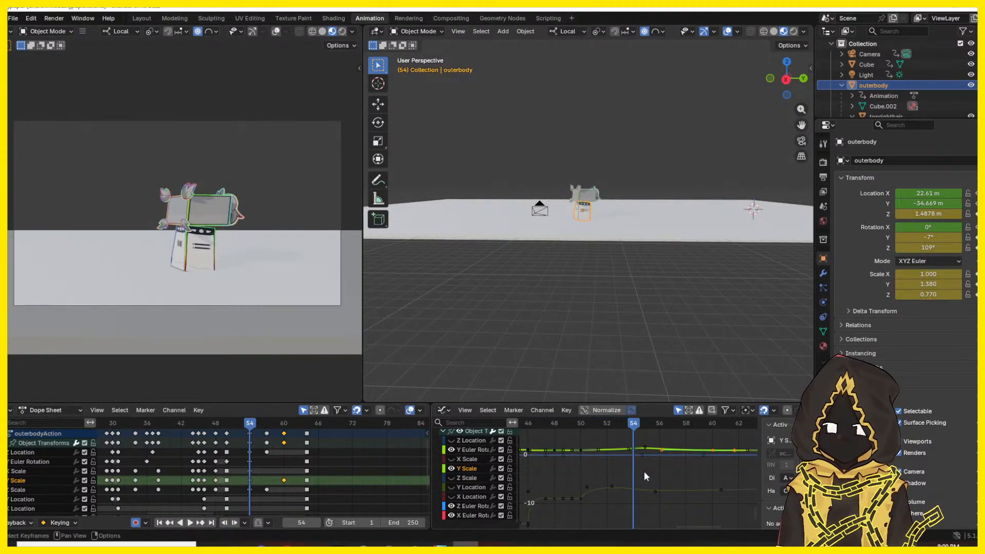
pyautogui.scroll(2, 459, 461)
pyautogui.click(459, 453)
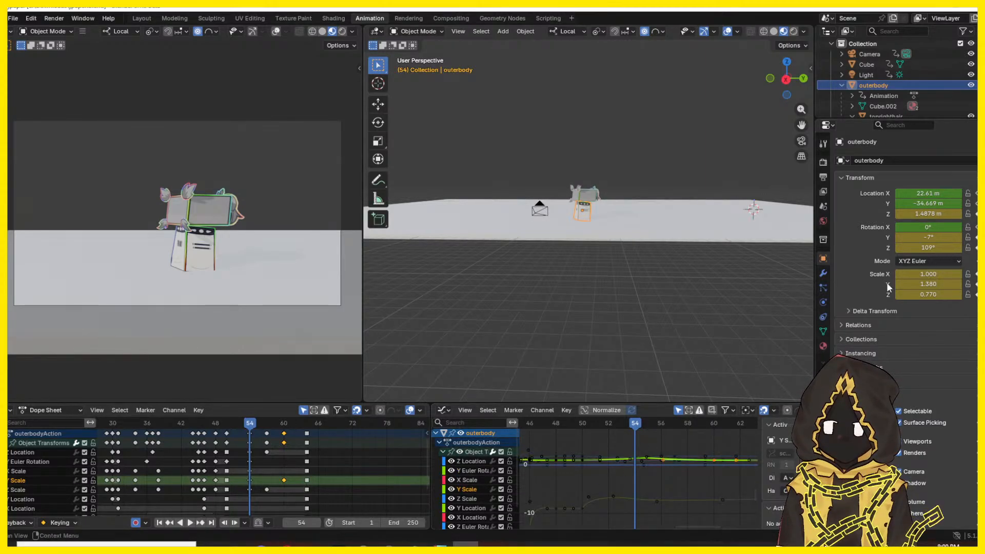
pyautogui.scroll(3, 623, 470)
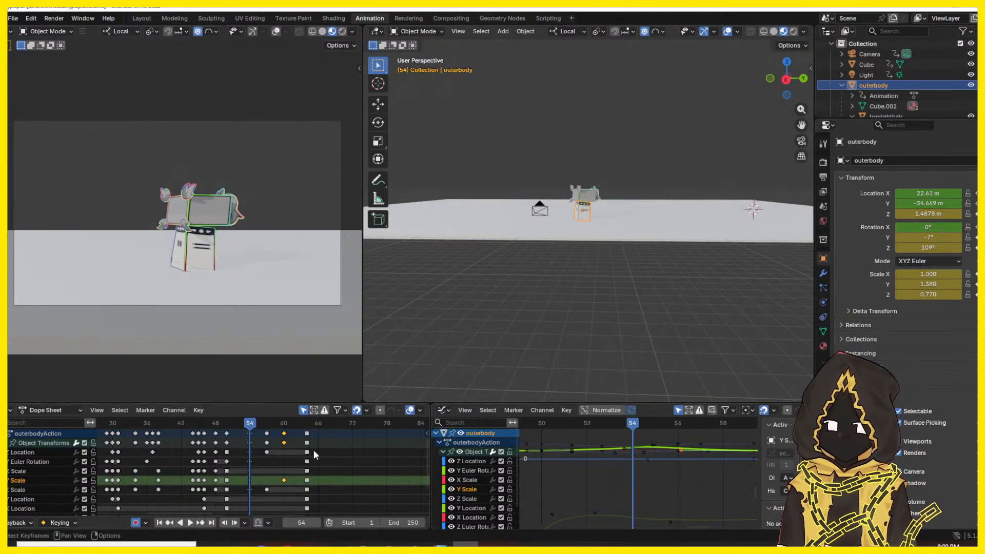
pyautogui.press('space')
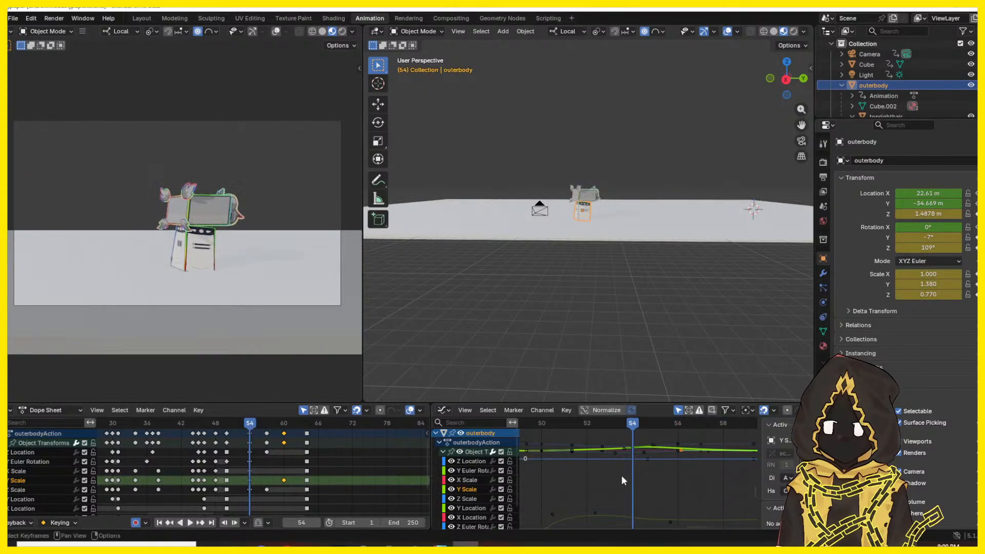
pyautogui.scroll(-2, 463, 466)
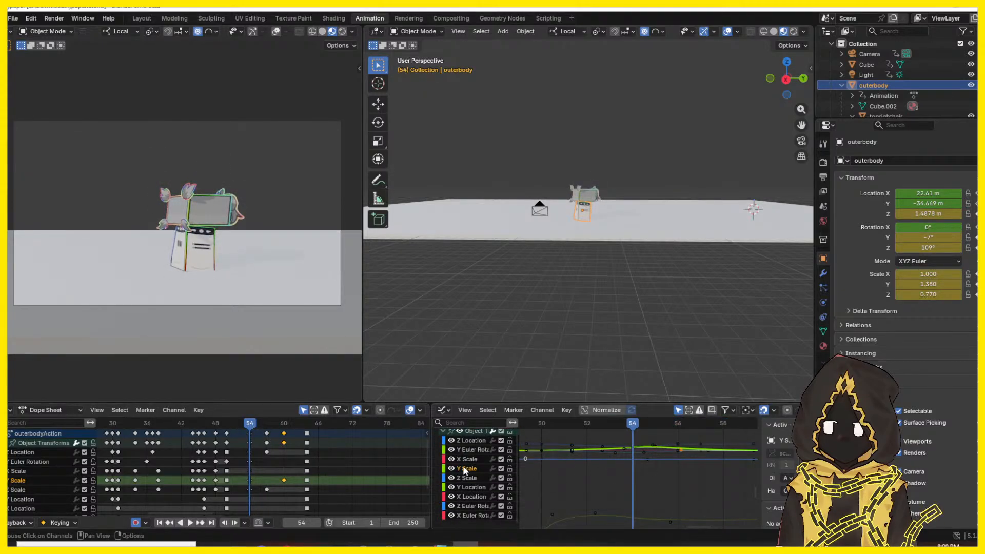
pyautogui.click(460, 433)
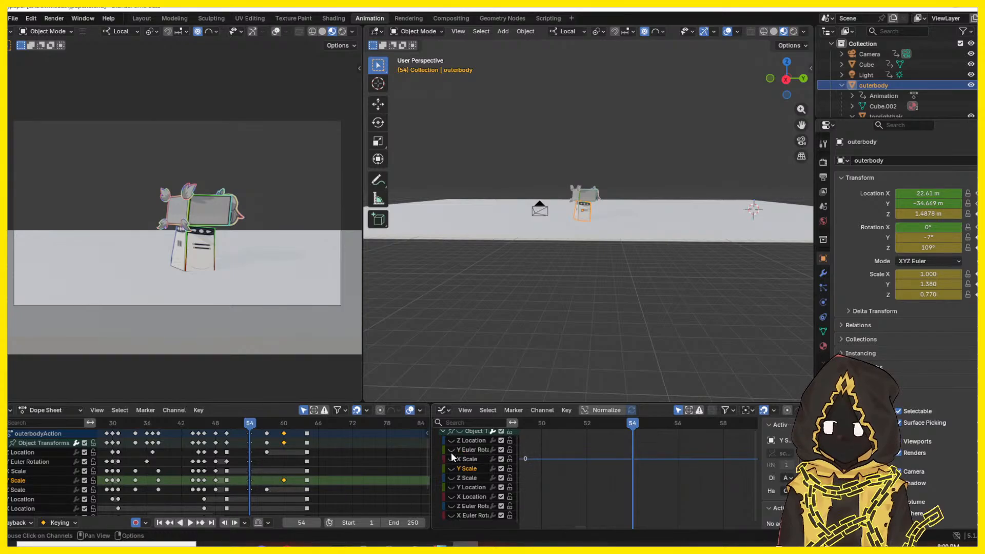
# - Inspect outerbody's Y Euler Rotation curve alone and undo a trial change to its Y rotation on frame 54
pyautogui.moveTo(676, 509); pyautogui.dragTo(675, 466, button='middle')
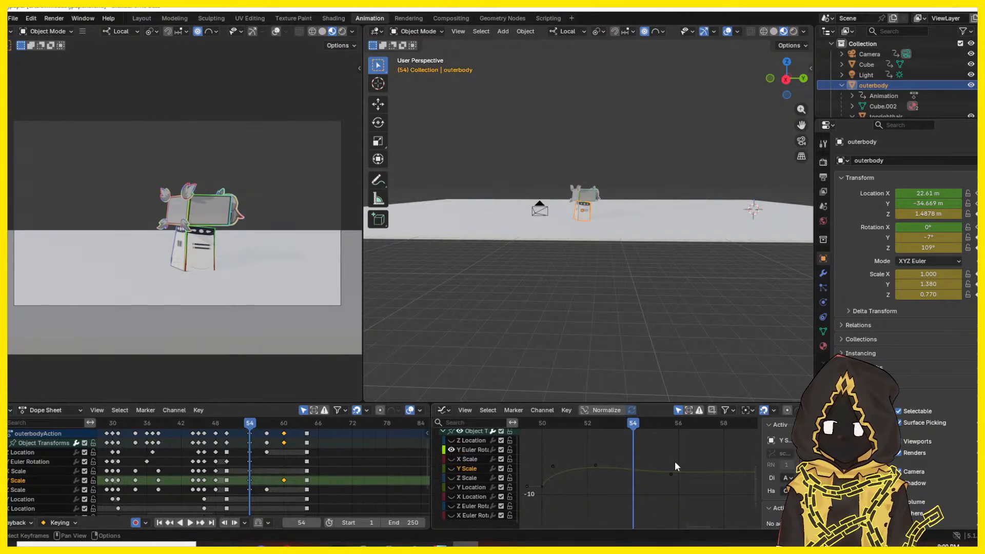
pyautogui.moveTo(945, 238); pyautogui.dragTo(916, 238)
pyautogui.hotkey('ctrl', 'z')
# - Display only outerbody's Z Euler Rotation curve and bring its section around frame 54 into view
pyautogui.click(452, 506)
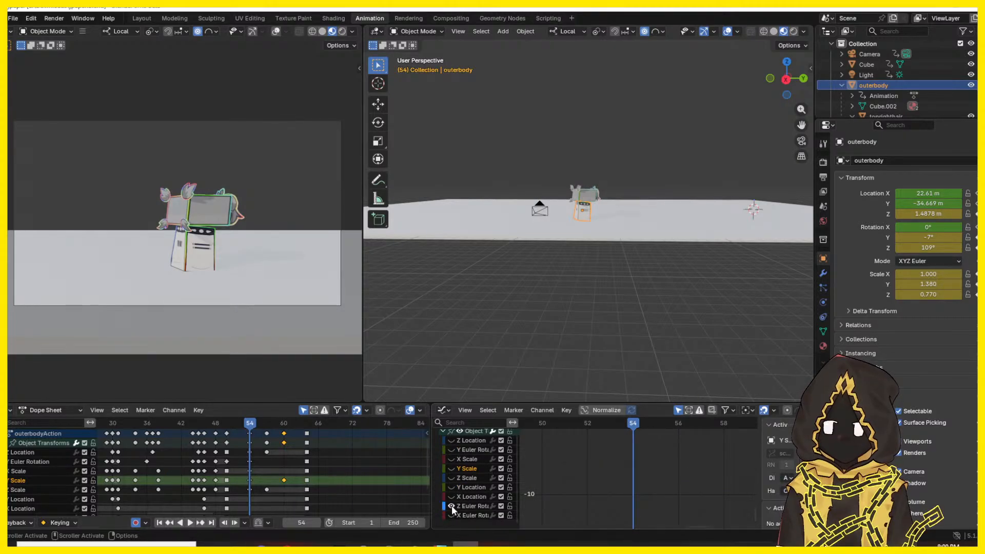
pyautogui.moveTo(695, 499); pyautogui.dragTo(692, 483, button='middle')
pyautogui.moveTo(716, 450); pyautogui.dragTo(692, 413, button='middle')
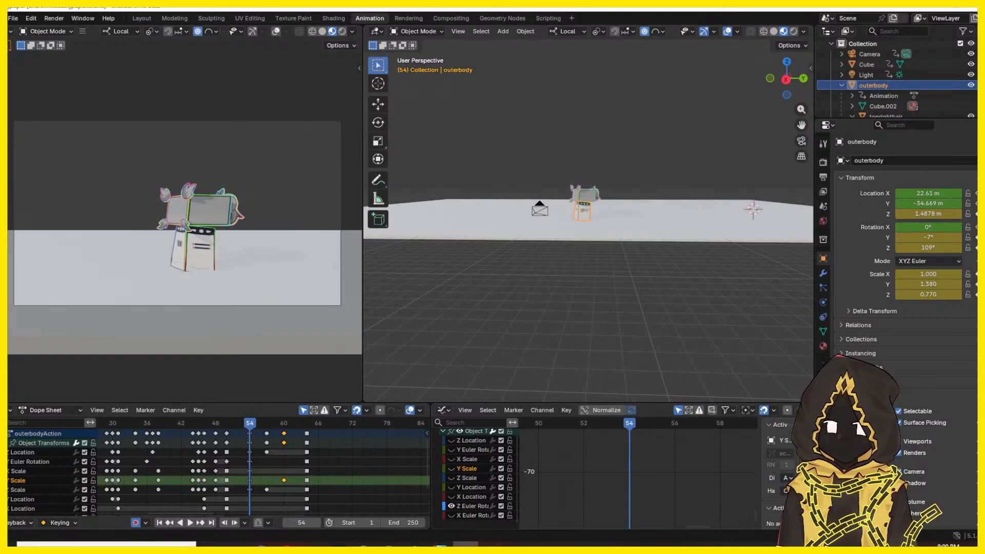
pyautogui.keyDown('ctrl'); pyautogui.moveTo(655, 499); pyautogui.dragTo(655, 469, button='middle'); pyautogui.keyUp('ctrl')
pyautogui.scroll(10, 651, 469)
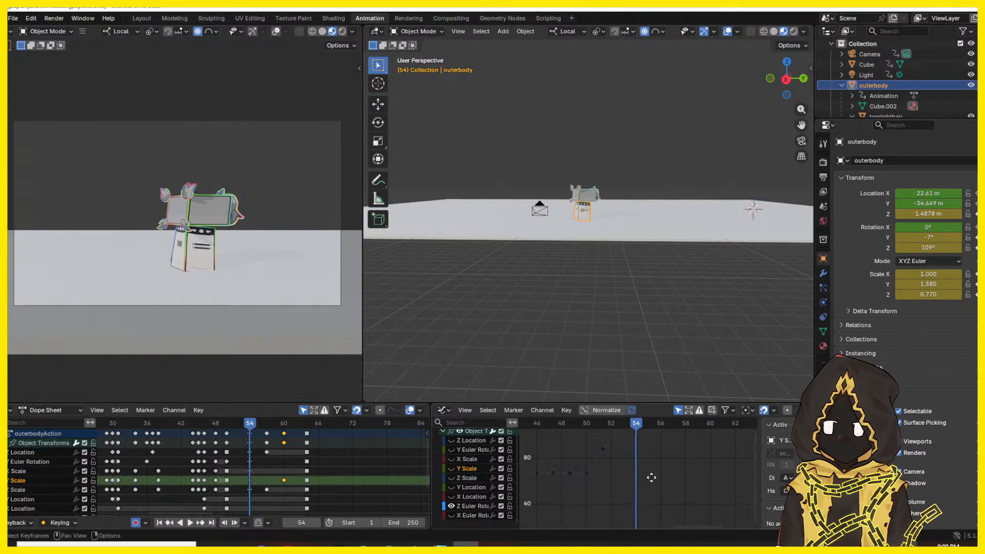
# - Try extending the left handle of the Z Euler Rotation keyframe on frame 54 to about frame 51 and replay the turn
pyautogui.click(634, 485)
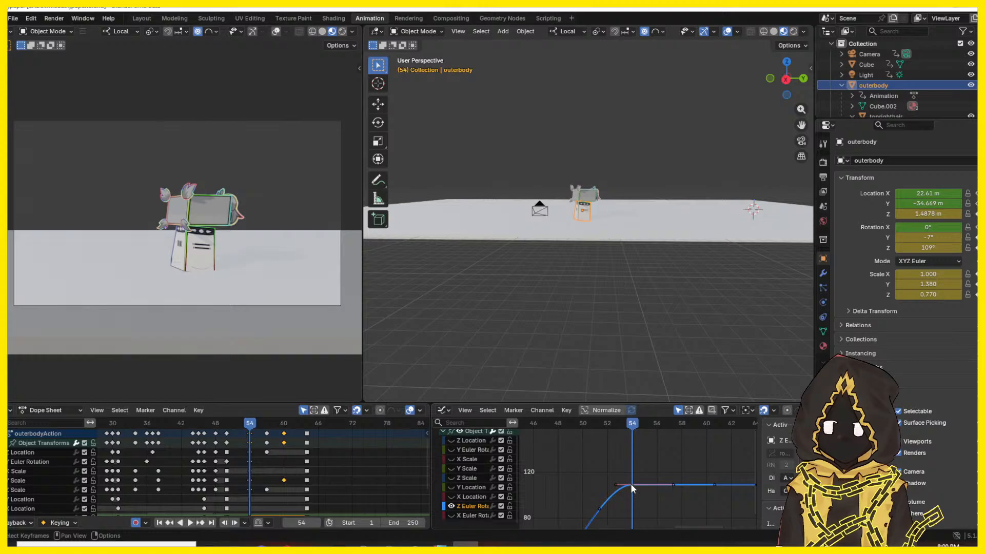
pyautogui.keyDown('shift'); pyautogui.scroll(-1, 630, 483); pyautogui.keyUp('shift')
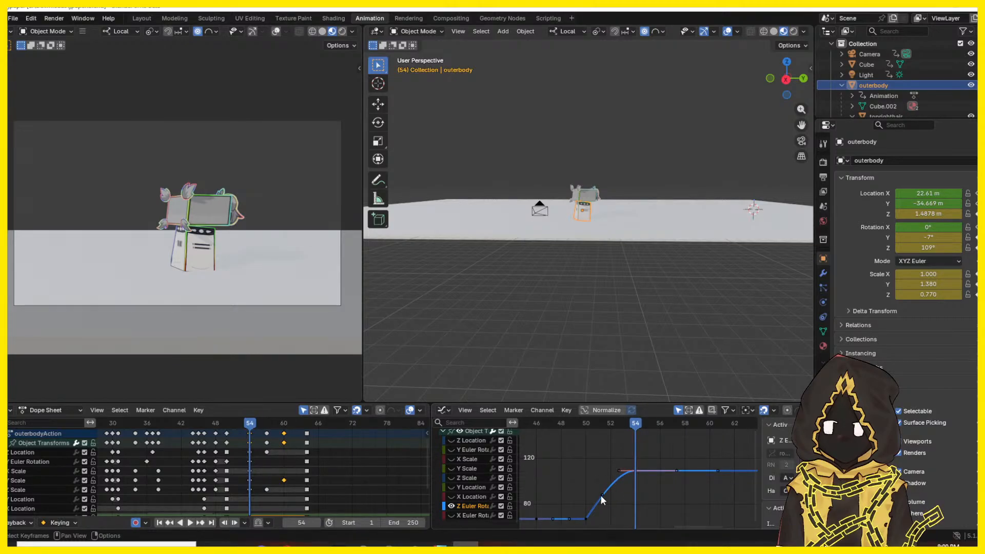
pyautogui.moveTo(619, 471); pyautogui.dragTo(602, 471)
pyautogui.moveTo(599, 471); pyautogui.dragTo(601, 471)
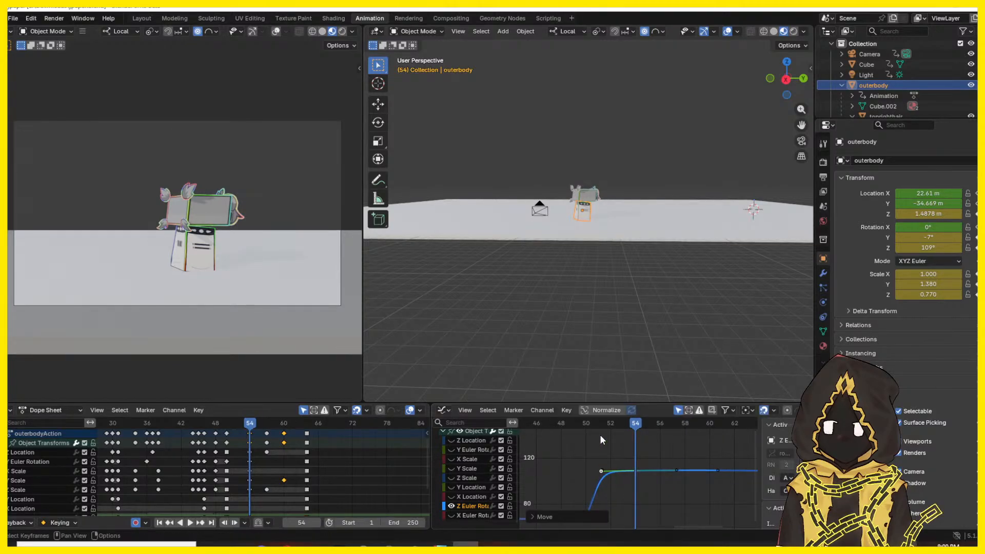
pyautogui.moveTo(572, 426)
pyautogui.mouseDown()
pyautogui.moveTo(559, 426)
pyautogui.moveTo(586, 423)
pyautogui.mouseUp()
pyautogui.press('space')
pyautogui.press('space')
# - Swing the handles of outerbody's Z Euler Rotation keyframe on frame 54 to vertical and lower the upper handle toward the key
pyautogui.moveTo(603, 474); pyautogui.dragTo(640, 511)
pyautogui.moveTo(636, 477); pyautogui.dragTo(638, 512, button='middle')
pyautogui.scroll(-1, 639, 513)
pyautogui.scroll(-4, 638, 509)
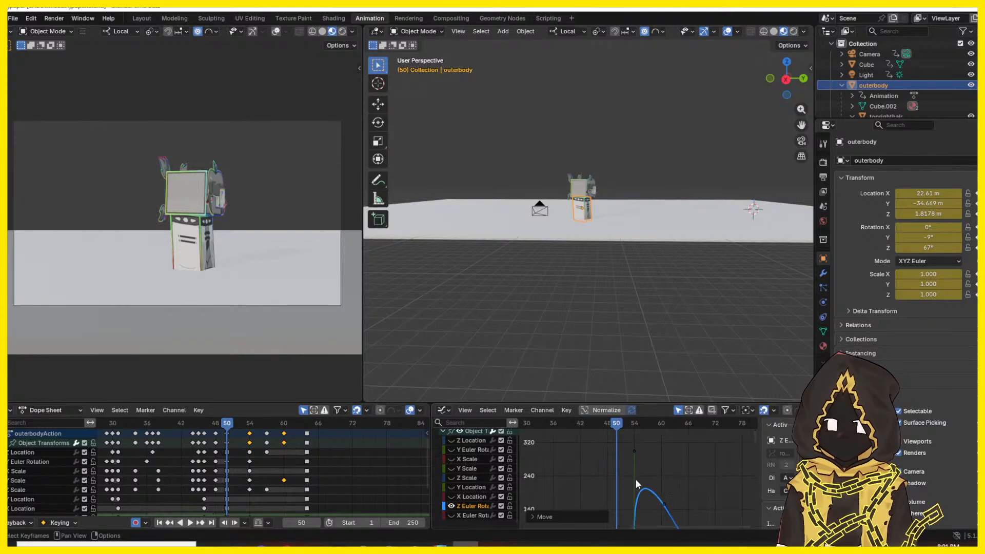
pyautogui.press('g')
pyautogui.moveTo(635, 525); pyautogui.dragTo(636, 520)
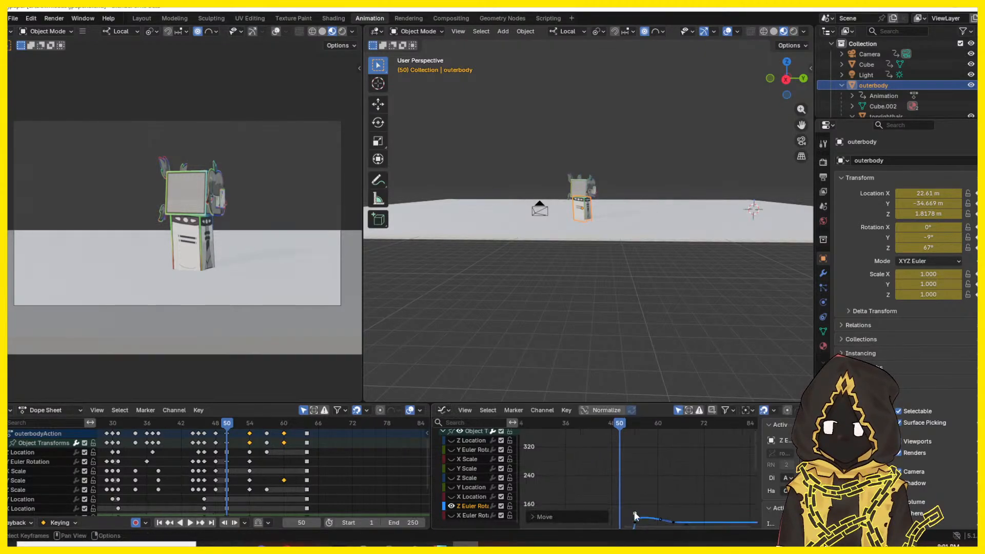
pyautogui.moveTo(636, 516); pyautogui.dragTo(640, 460, button='middle')
pyautogui.scroll(7, 642, 471)
pyautogui.scroll(2, 641, 471)
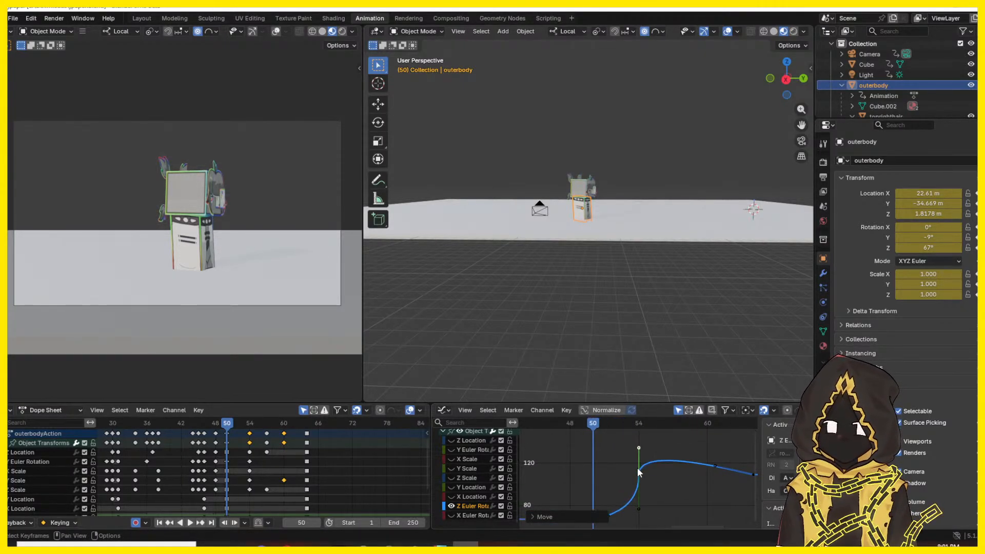
# - Collapse the upper handle of the frame 54 Z rotation keyframe onto the key and flatten the frame 50 keyframe's right handle
pyautogui.press('g')
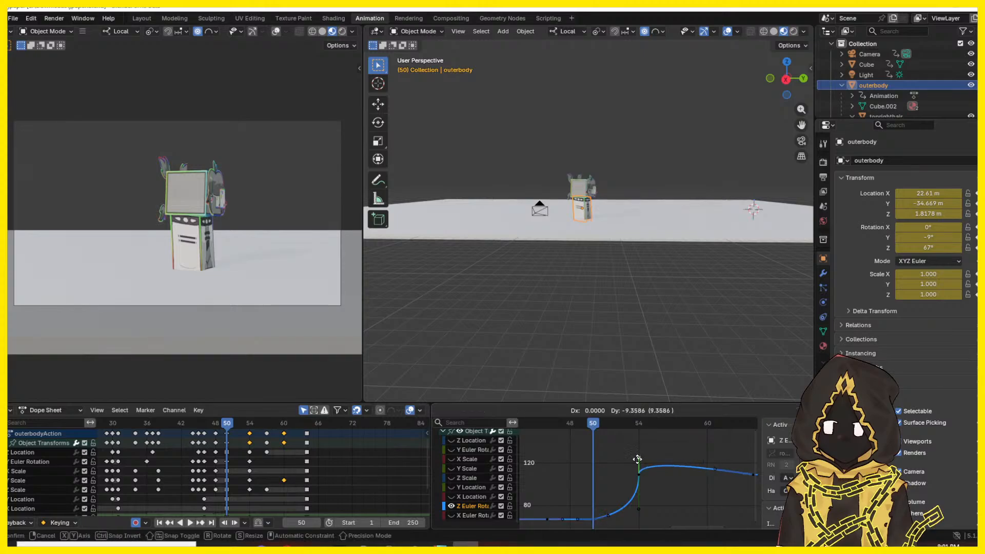
pyautogui.moveTo(638, 469); pyautogui.dragTo(638, 471)
pyautogui.moveTo(616, 490); pyautogui.dragTo(623, 464, button='middle')
pyautogui.moveTo(616, 489); pyautogui.dragTo(620, 493)
# - Replay the turn repeatedly from about frame 43 to check the new Z rotation easing
pyautogui.moveTo(592, 421); pyautogui.dragTo(521, 423)
pyautogui.click(724, 485)
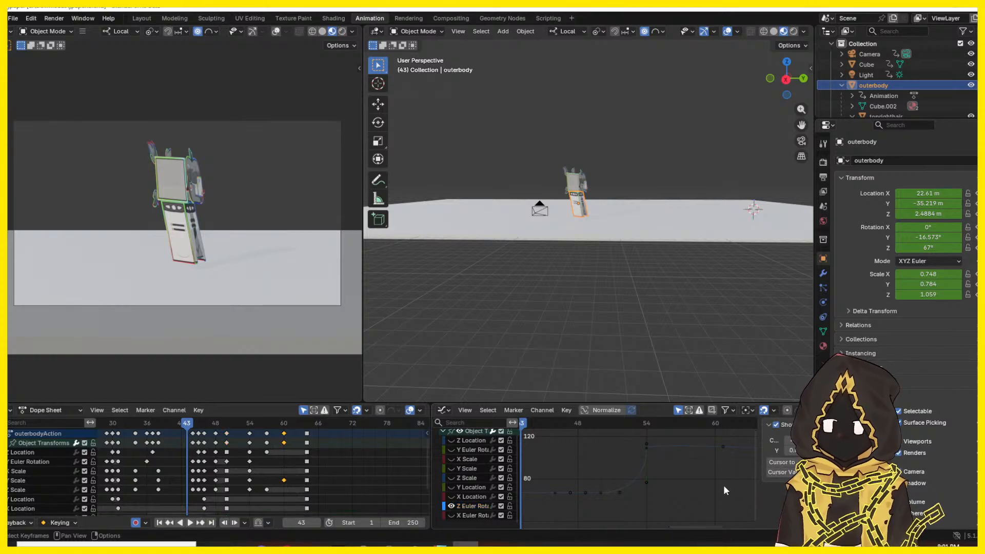
pyautogui.press('space')
pyautogui.press('space')
pyautogui.moveTo(600, 422); pyautogui.dragTo(531, 429)
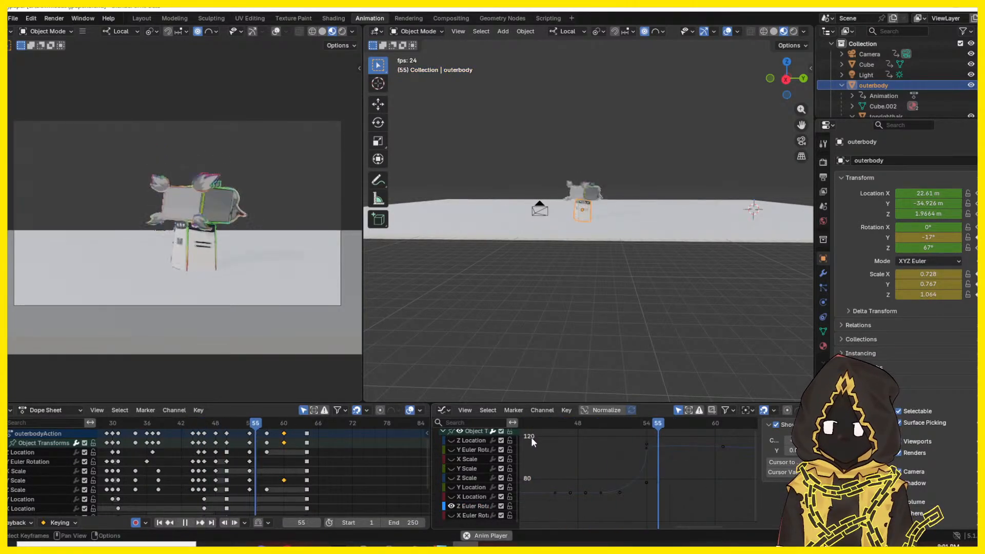
pyautogui.press('space')
pyautogui.press('space')
pyautogui.click(573, 424)
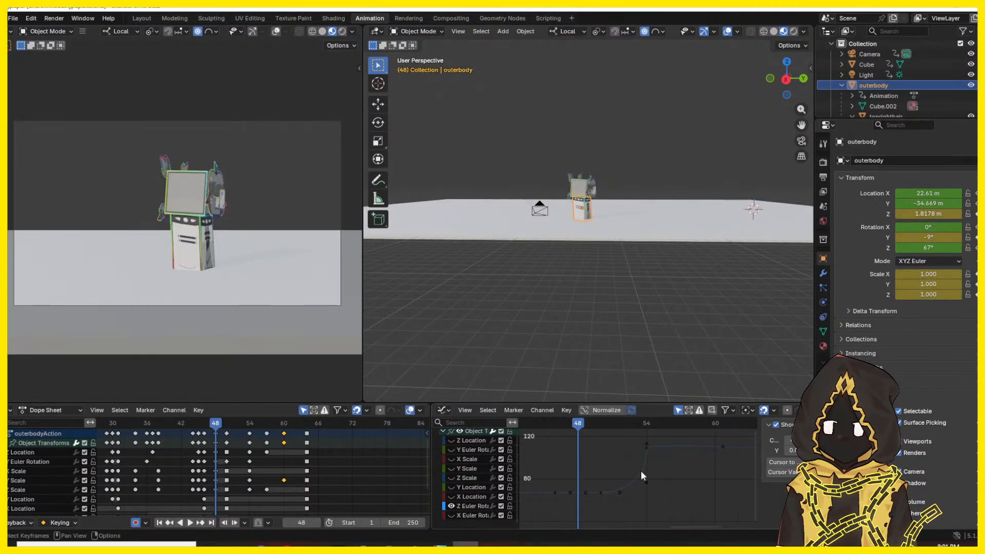
# - Slant the left handle of the frame 54 Z Euler Rotation keyframe back to about frame 53 and replay the turn
pyautogui.moveTo(645, 480); pyautogui.dragTo(634, 477)
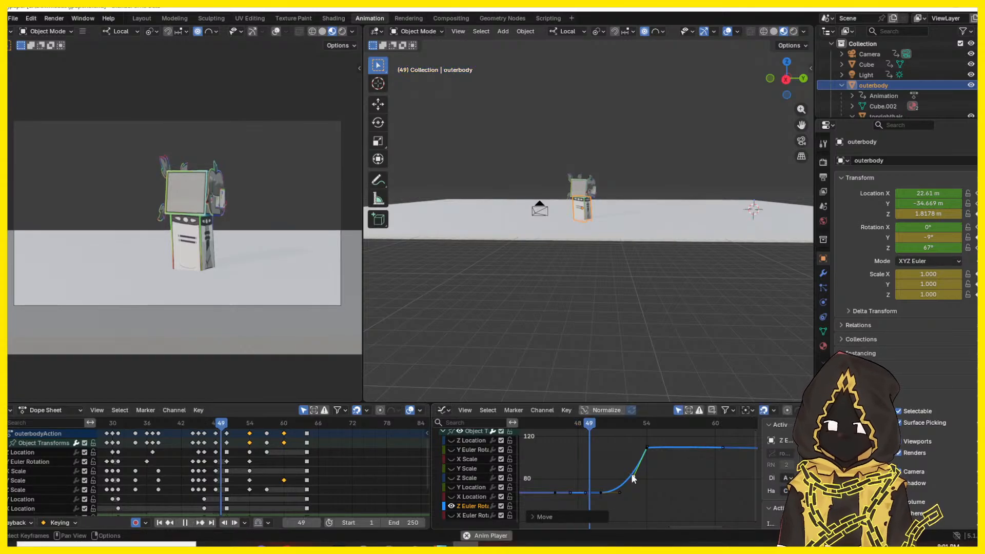
pyautogui.press('space')
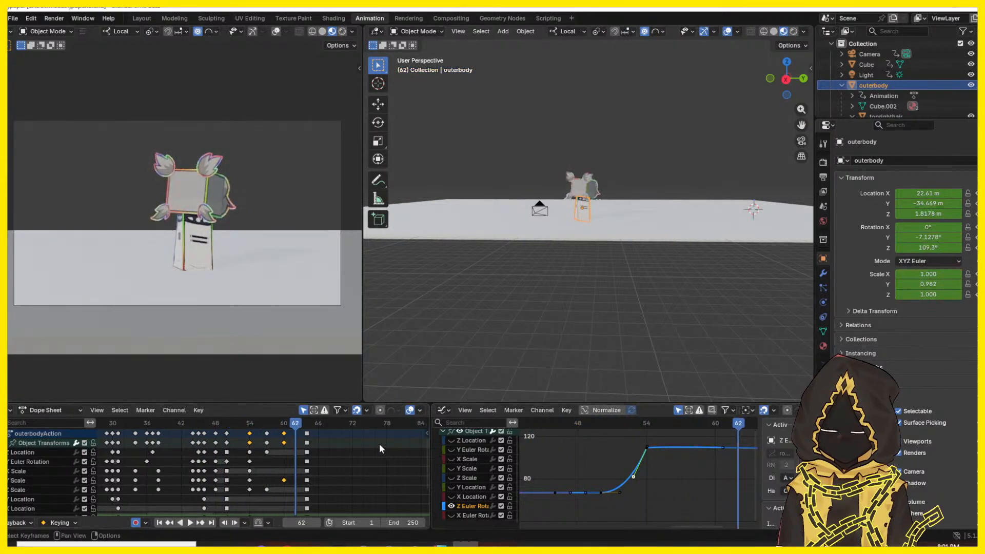
pyautogui.moveTo(206, 423); pyautogui.dragTo(204, 429)
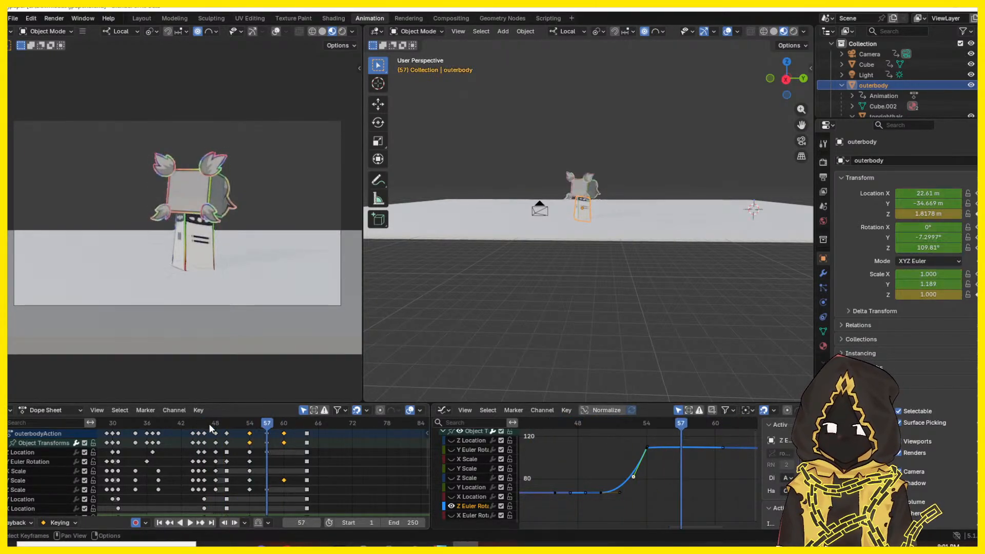
pyautogui.press('space')
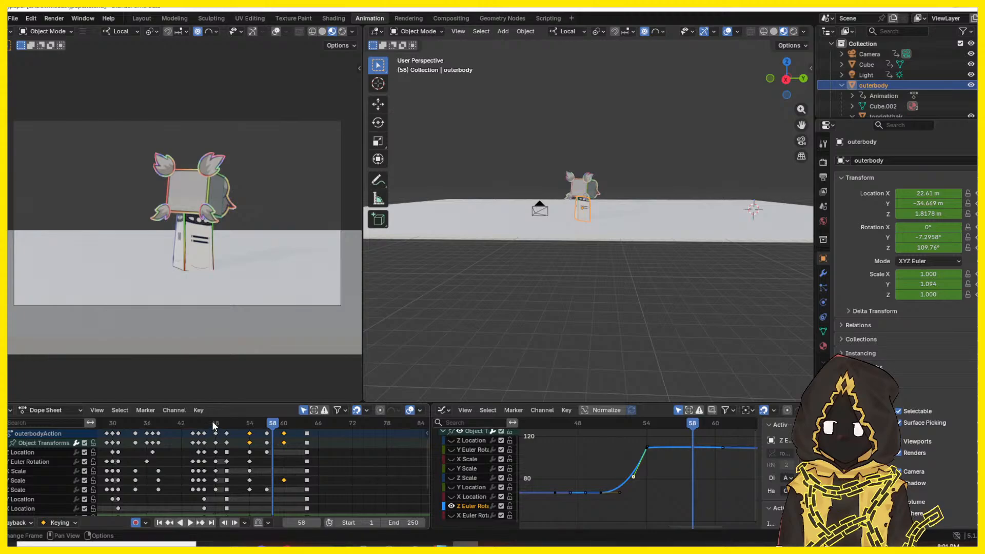
# - Replay the landing and turn from several earlier frames, including frame 42, and examine the final pose on frame 64
pyautogui.click(213, 426)
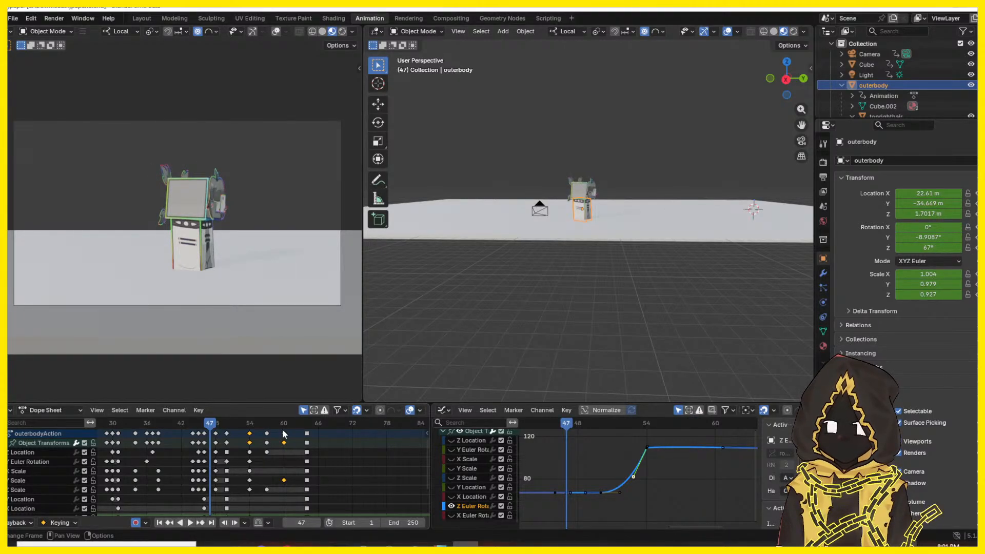
pyautogui.click(283, 434)
pyautogui.click(182, 426)
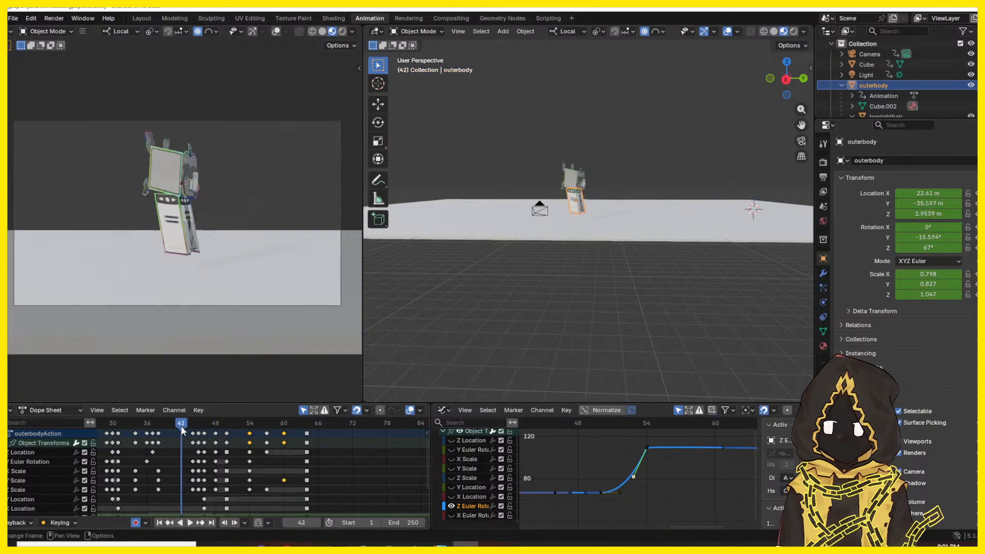
pyautogui.press('space')
pyautogui.click(205, 425)
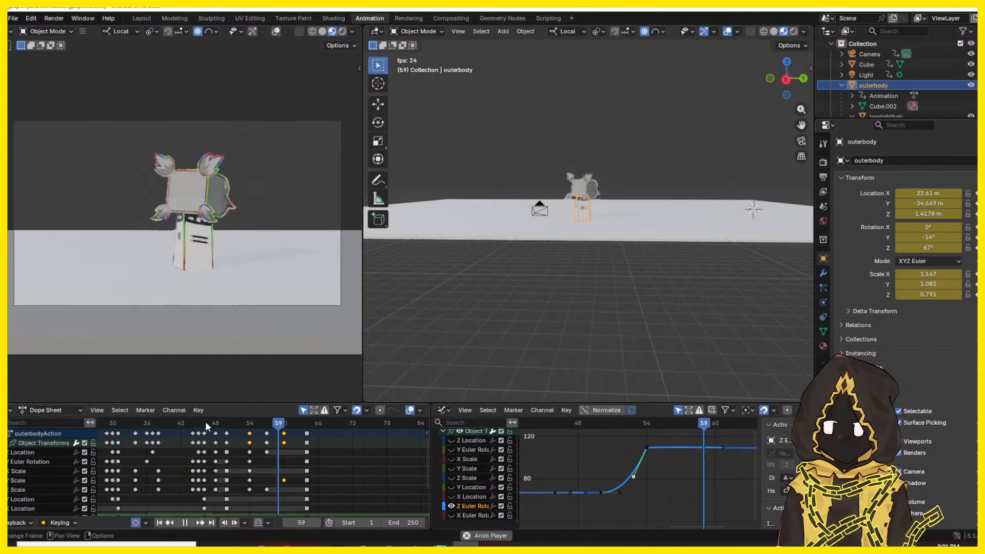
pyautogui.click(126, 425)
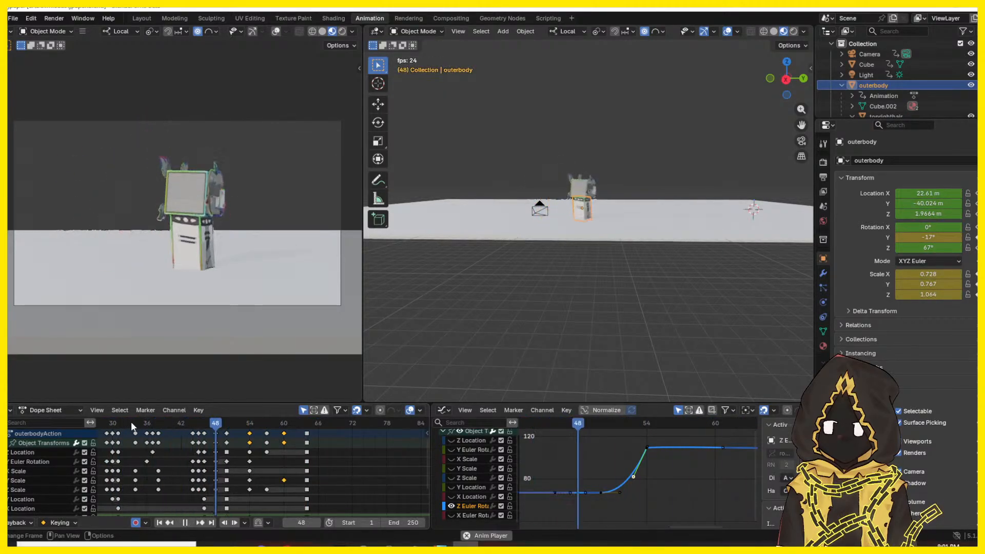
pyautogui.press('space')
pyautogui.click(306, 426)
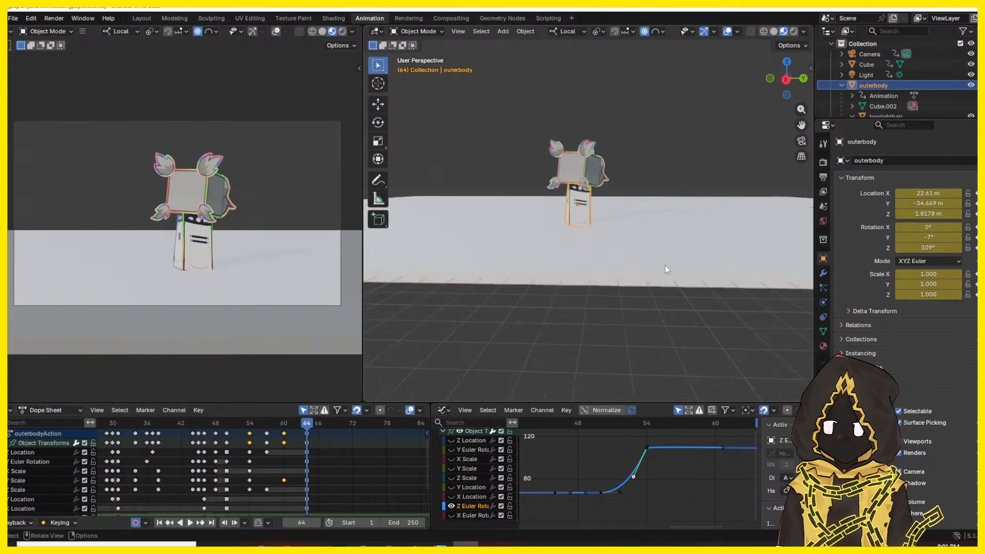
pyautogui.scroll(4, 665, 265)
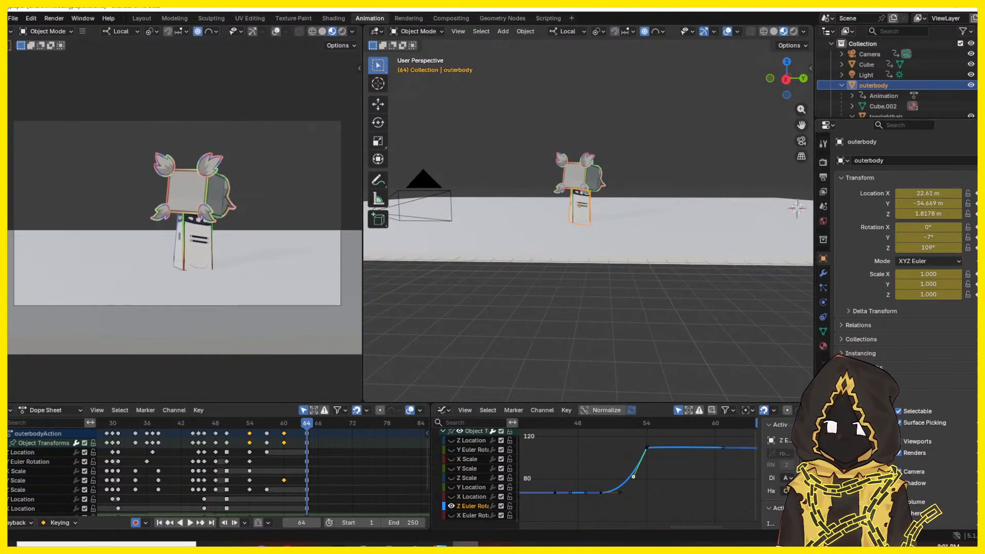
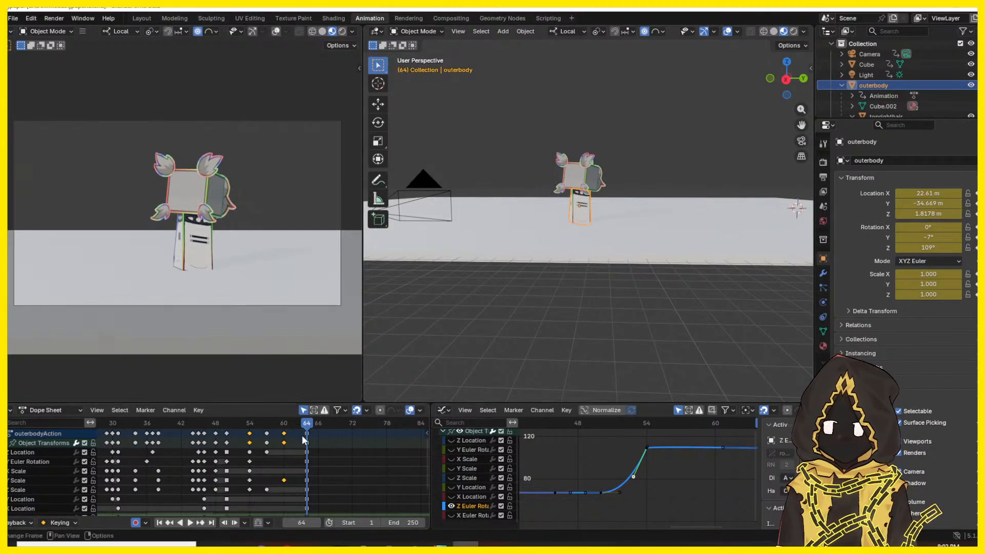
# - Set outerbody's Z rotation to 55° on frame 68 to turn the character back
pyautogui.moveTo(296, 436)
pyautogui.mouseDown()
pyautogui.moveTo(216, 433)
pyautogui.moveTo(307, 422)
pyautogui.mouseUp()
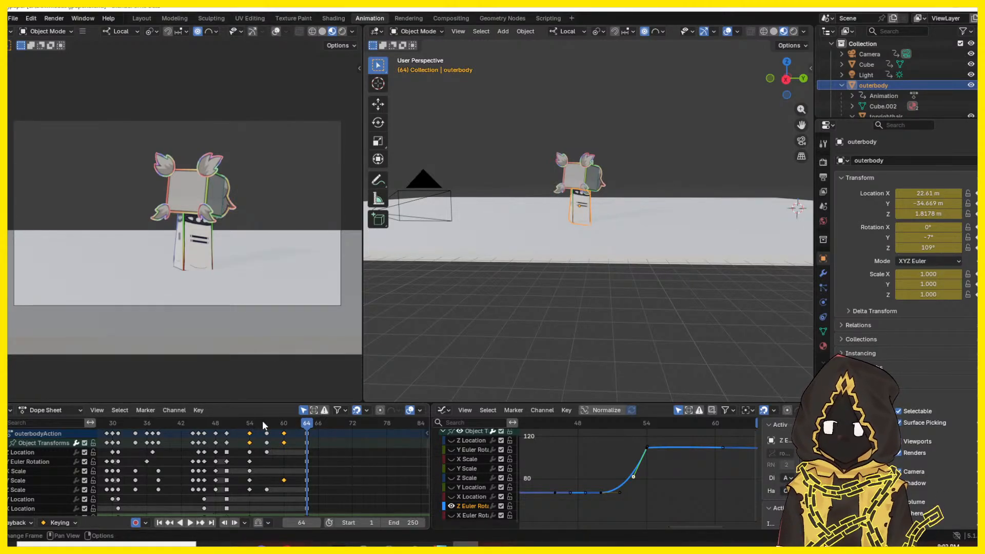
pyautogui.press('Right')
pyautogui.press('Right')
pyautogui.press('Right')
pyautogui.press('Right')
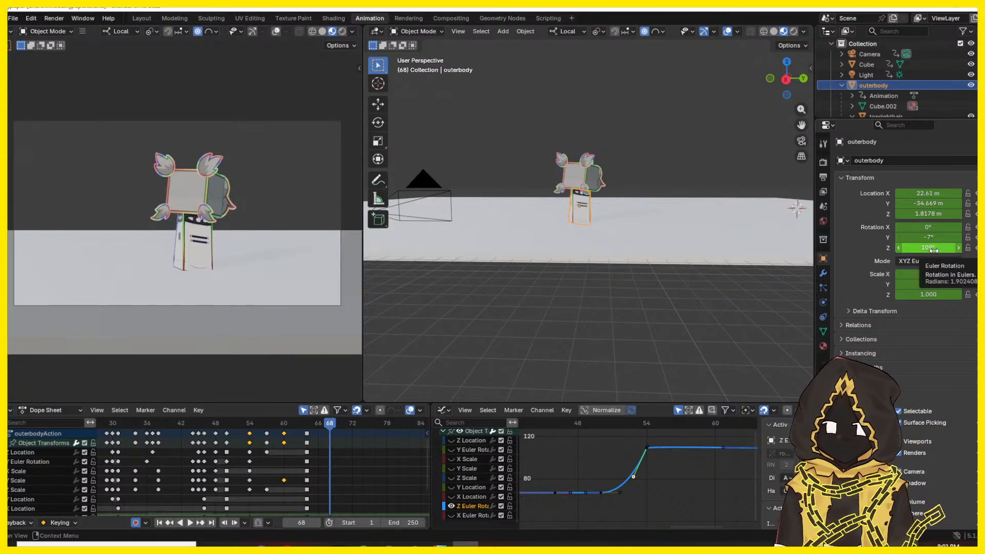
pyautogui.moveTo(944, 248); pyautogui.dragTo(916, 247)
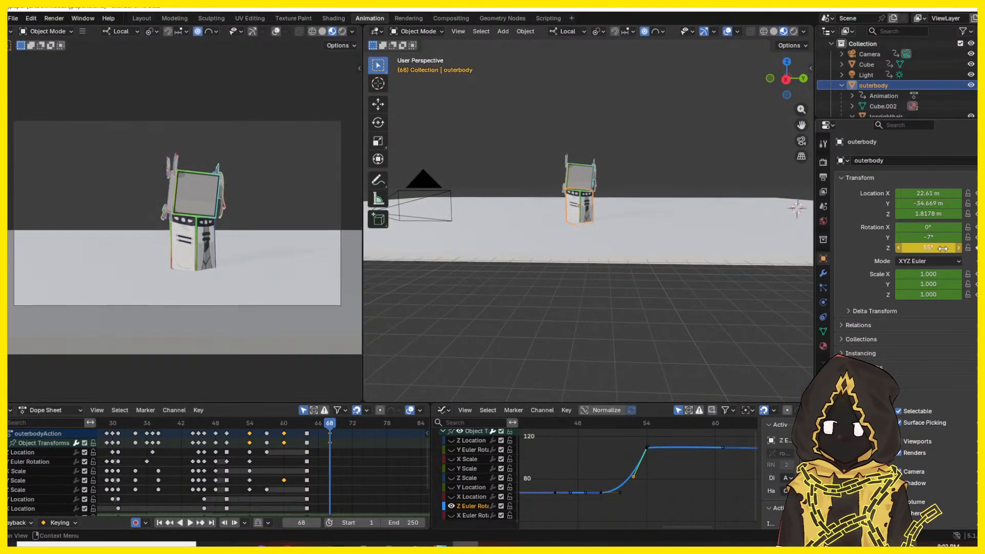
pyautogui.moveTo(735, 199); pyautogui.dragTo(631, 210, button='middle')
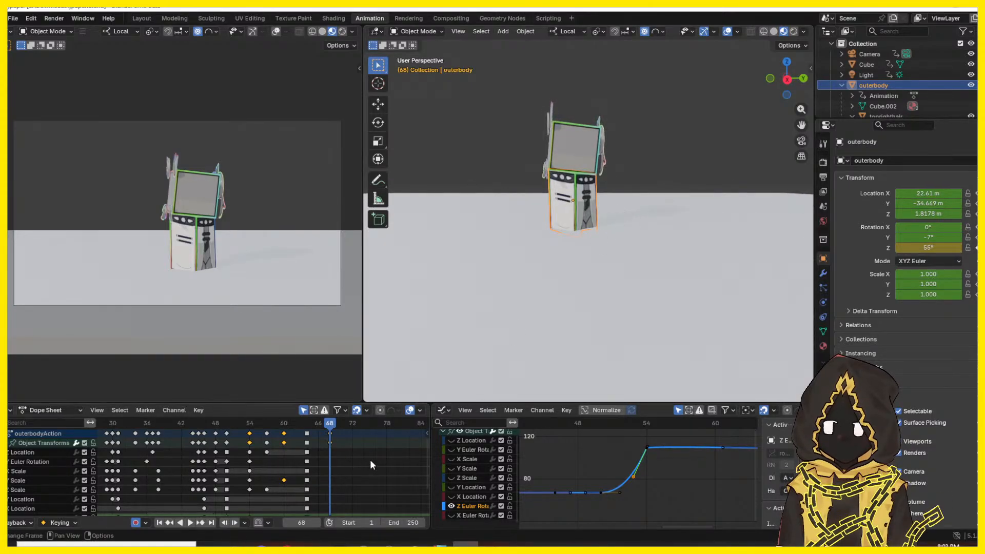
# - Compare the poses on frames 64 and 68 and discard the frame 68 rotation keyframe
pyautogui.press('Left')
pyautogui.press('Left')
pyautogui.press('Left')
pyautogui.press('Left')
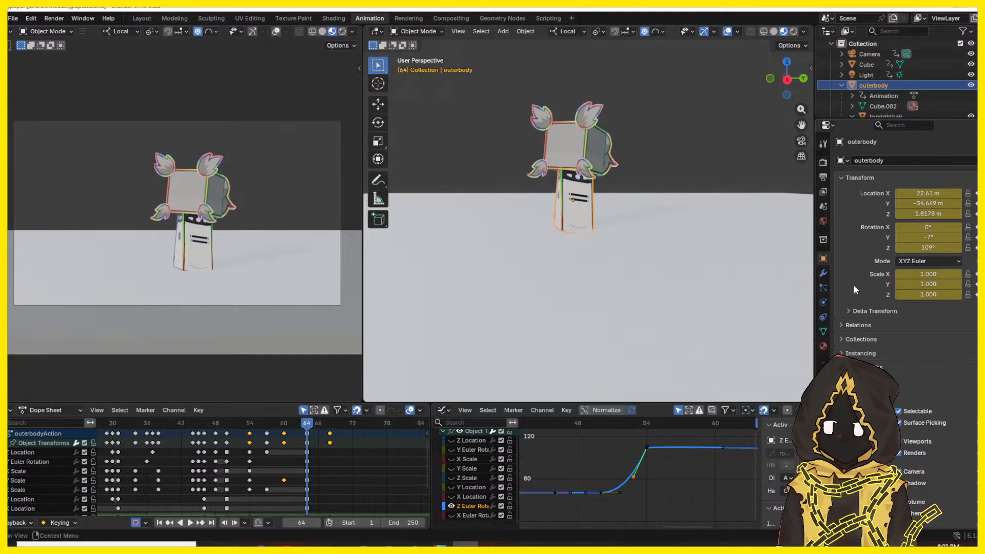
pyautogui.press('Right')
pyautogui.press('Right')
pyautogui.press('Right')
pyautogui.press('Right')
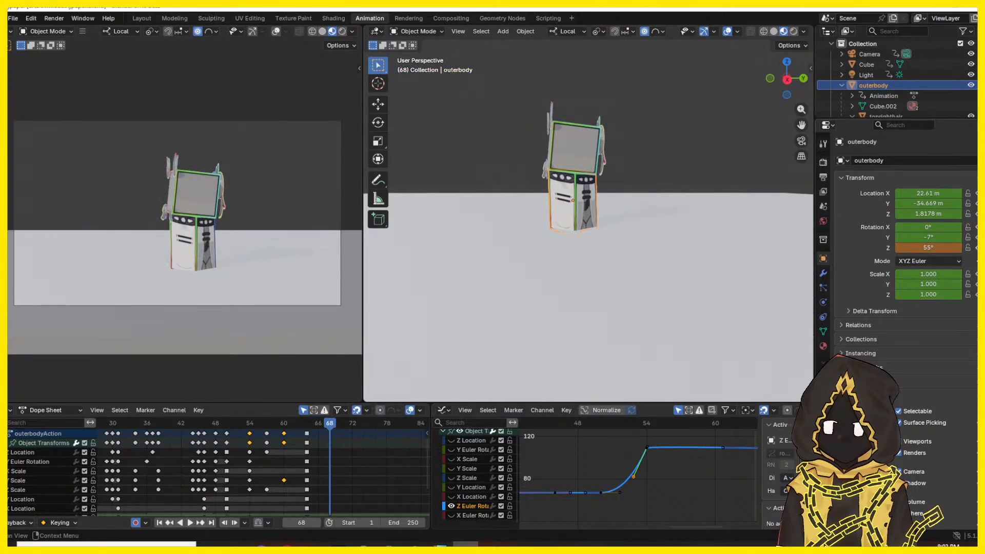
pyautogui.press('Left')
pyautogui.press('Left')
pyautogui.press('Left')
pyautogui.press('Left')
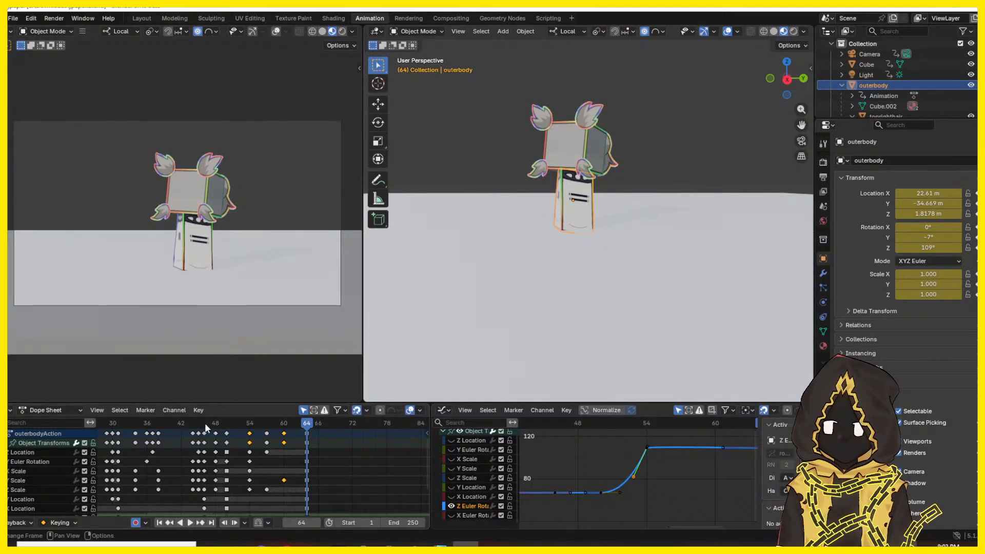
# - Squash outerbody on frame 68 with Z scale 0.760, Y scale 1.500 and Z location 1.4578 m
pyautogui.moveTo(205, 424); pyautogui.dragTo(306, 424)
pyautogui.press('Right')
pyautogui.press('Right')
pyautogui.press('Right')
pyautogui.press('Right')
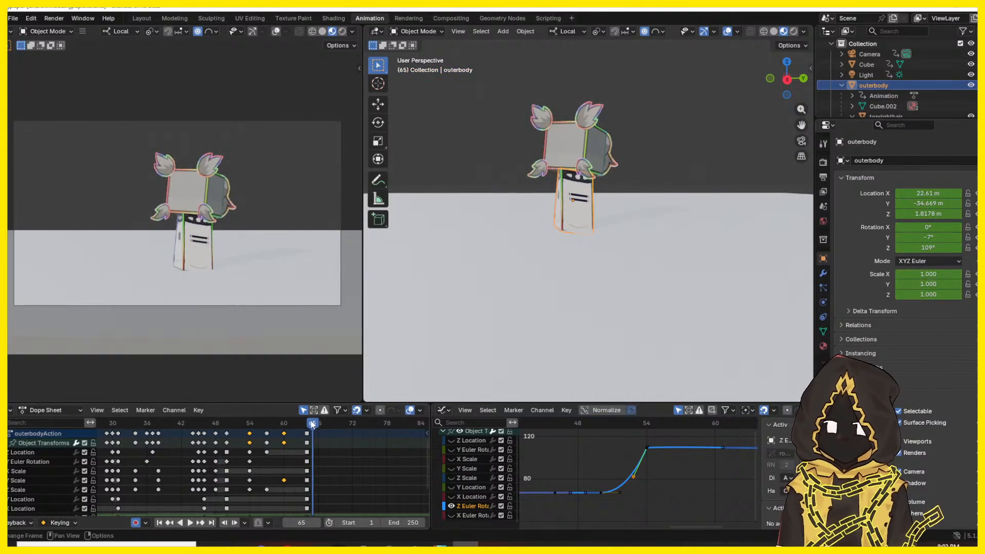
pyautogui.press('Right')
pyautogui.press('Right')
pyautogui.press('Right')
pyautogui.press('Right')
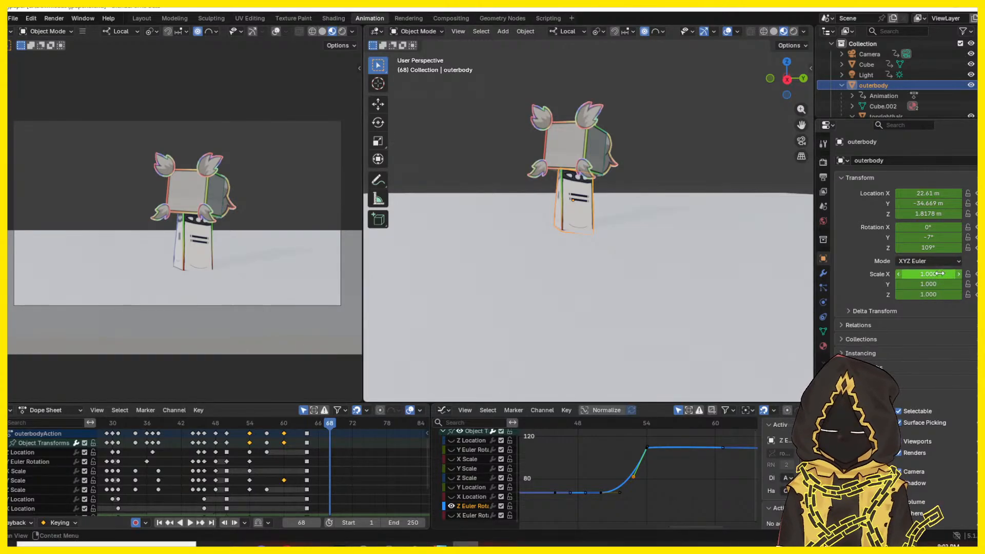
pyautogui.moveTo(939, 284)
pyautogui.mouseDown()
pyautogui.moveTo(977, 284)
pyautogui.moveTo(930, 293)
pyautogui.mouseUp()
pyautogui.hotkey('ctrl', 'z')
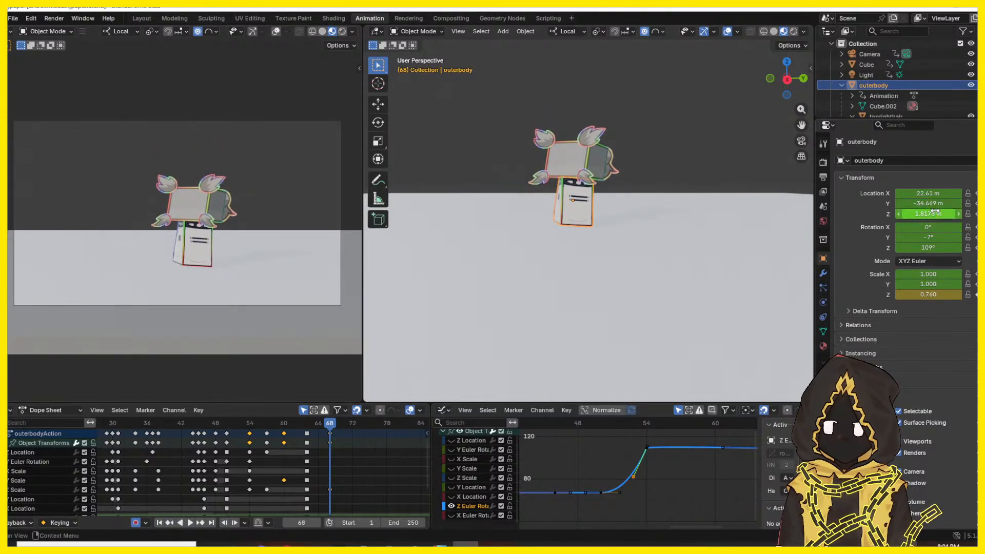
pyautogui.moveTo(934, 213); pyautogui.dragTo(915, 213)
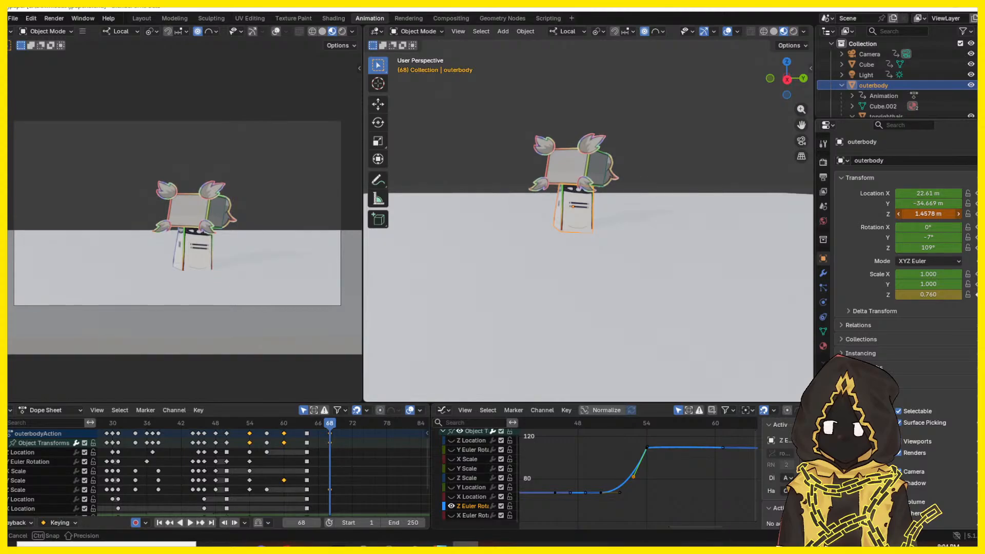
pyautogui.press('i')
pyautogui.moveTo(928, 284); pyautogui.dragTo(956, 284)
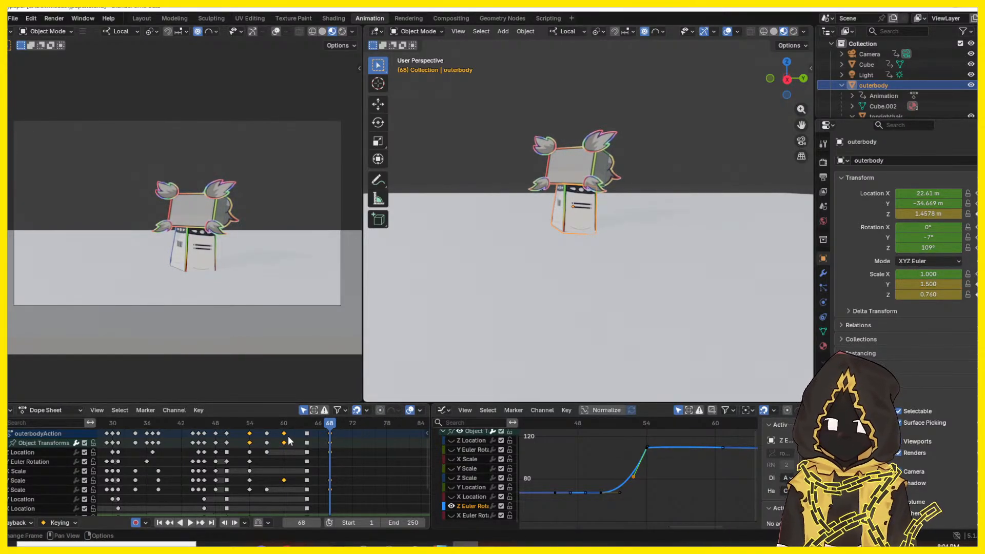
# - Replay the turn from about frame 50 to check how it leads into the frame 68 squash
pyautogui.click(265, 422)
pyautogui.press('space')
pyautogui.press('space')
pyautogui.click(259, 421)
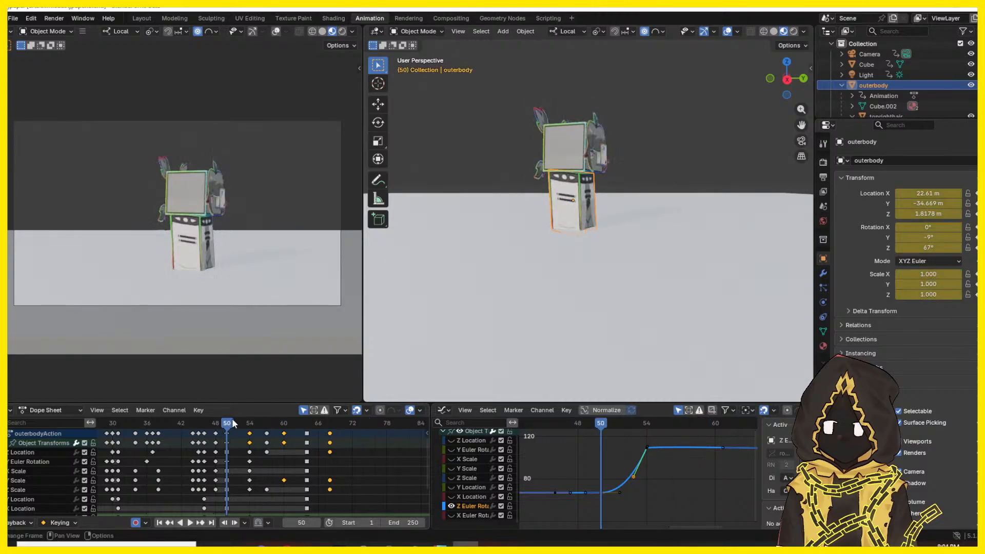
pyautogui.press('space')
pyautogui.press('space')
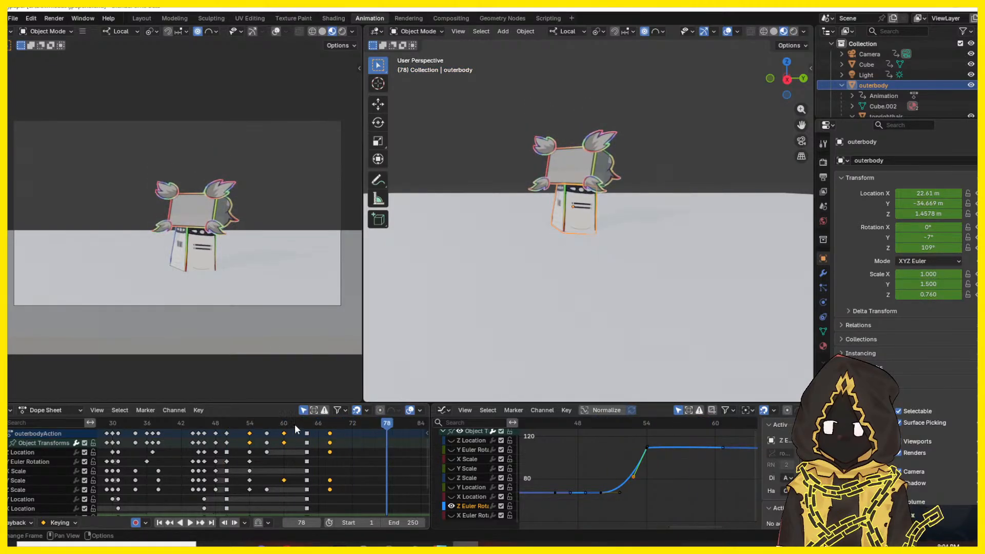
# - Try shifting the frame 68 keyframes later, and undo back past the squash on that frame
pyautogui.moveTo(300, 424); pyautogui.dragTo(313, 428)
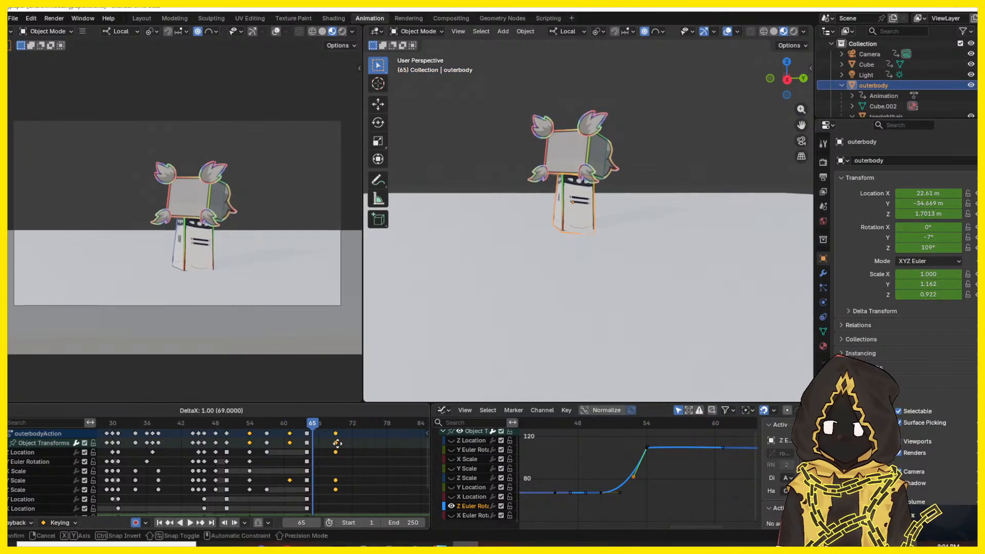
pyautogui.click(342, 445)
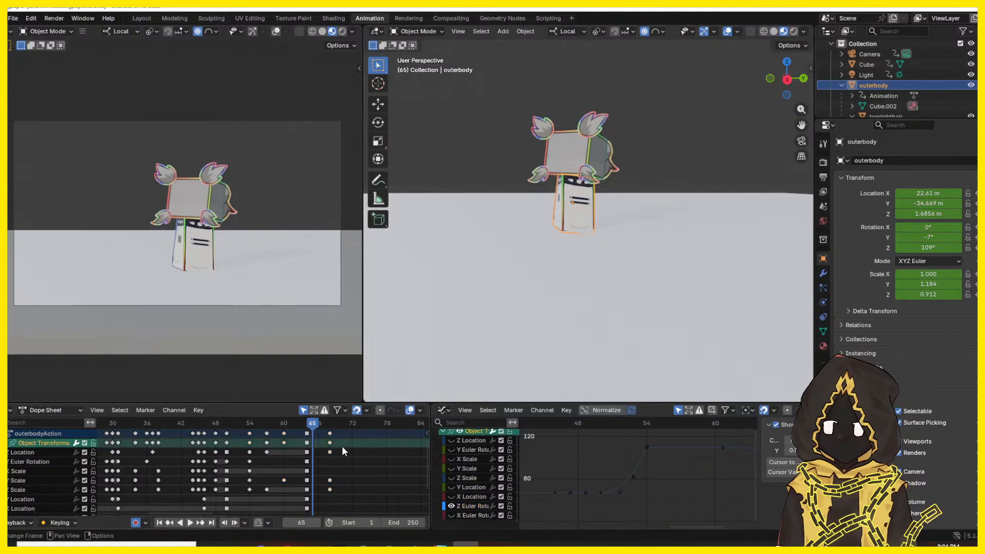
pyautogui.moveTo(332, 452)
pyautogui.mouseDown()
pyautogui.moveTo(348, 452)
pyautogui.moveTo(340, 452)
pyautogui.mouseUp()
pyautogui.click(358, 448)
pyautogui.hotkey('ctrl', 'z')
pyautogui.hotkey('ctrl', 'z')
pyautogui.hotkey('ctrl', 'z')
pyautogui.hotkey('ctrl', 'z')
pyautogui.hotkey('ctrl', 'z')
pyautogui.hotkey('ctrl', 'z')
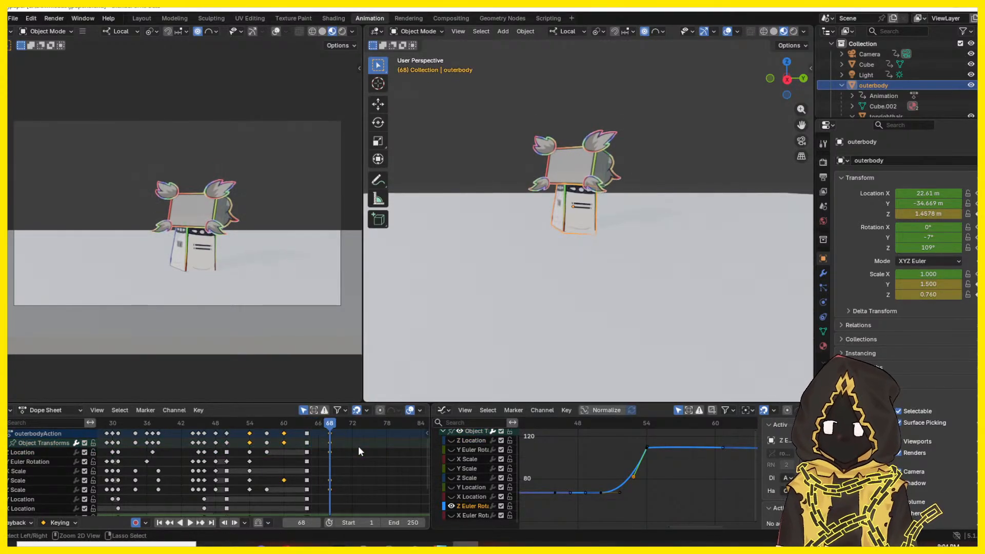
pyautogui.hotkey('ctrl', 'z')
# - Replay the landing and turn from frame 42 to check the timing without the squash
pyautogui.moveTo(333, 425); pyautogui.dragTo(183, 425)
pyautogui.press('space')
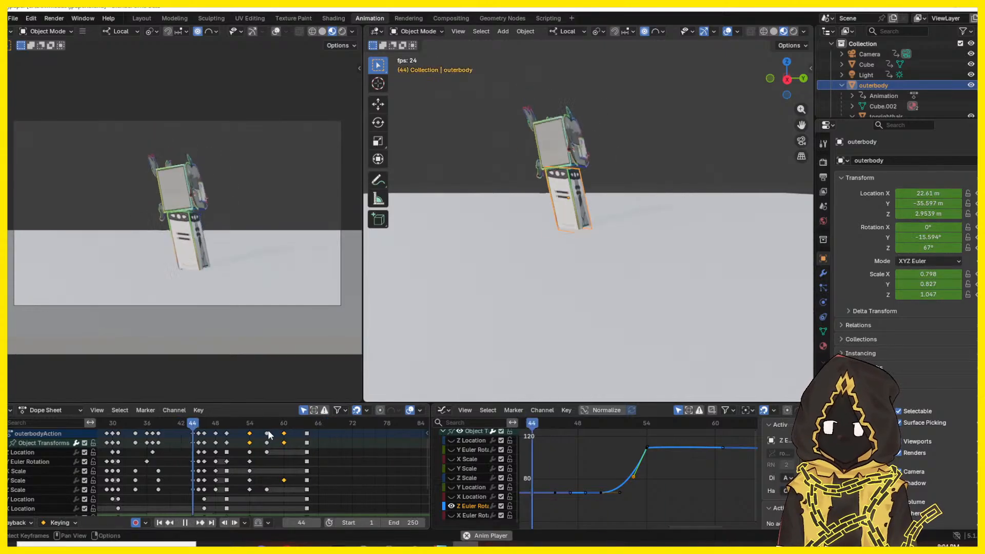
pyautogui.press('space')
pyautogui.click(353, 442)
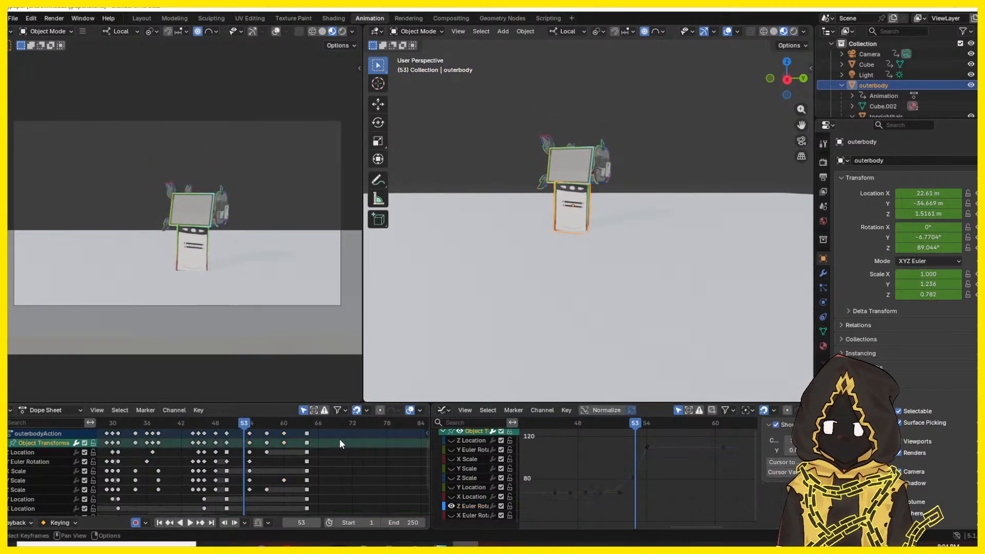
pyautogui.press('space')
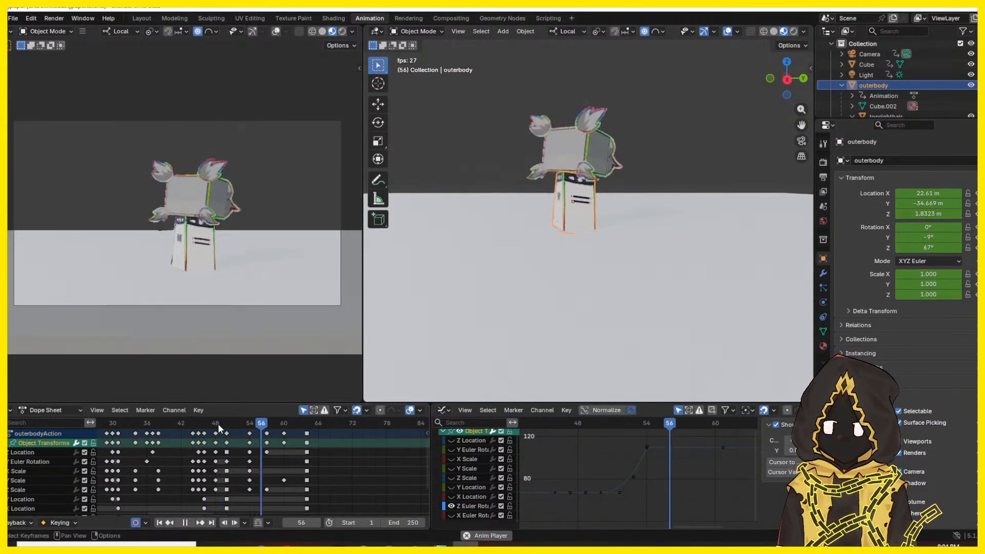
pyautogui.press('space')
# - Squash outerbody on frame 68 with Z scale 0.810, Z location 1.5078 m and Y scale 1.160
pyautogui.click(319, 423)
pyautogui.moveTo(321, 423); pyautogui.dragTo(328, 424)
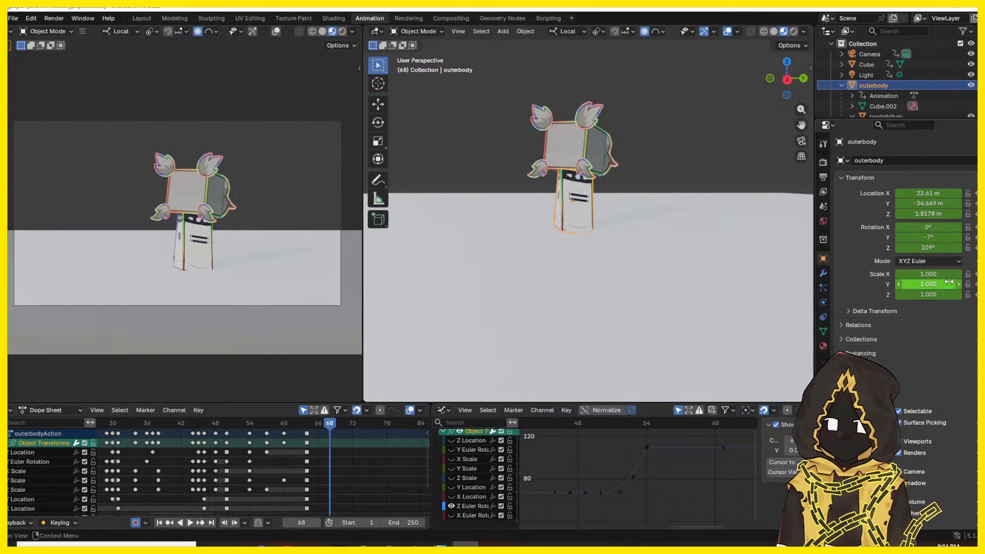
pyautogui.moveTo(938, 284); pyautogui.dragTo(924, 295)
pyautogui.hotkey('ctrl', 'z')
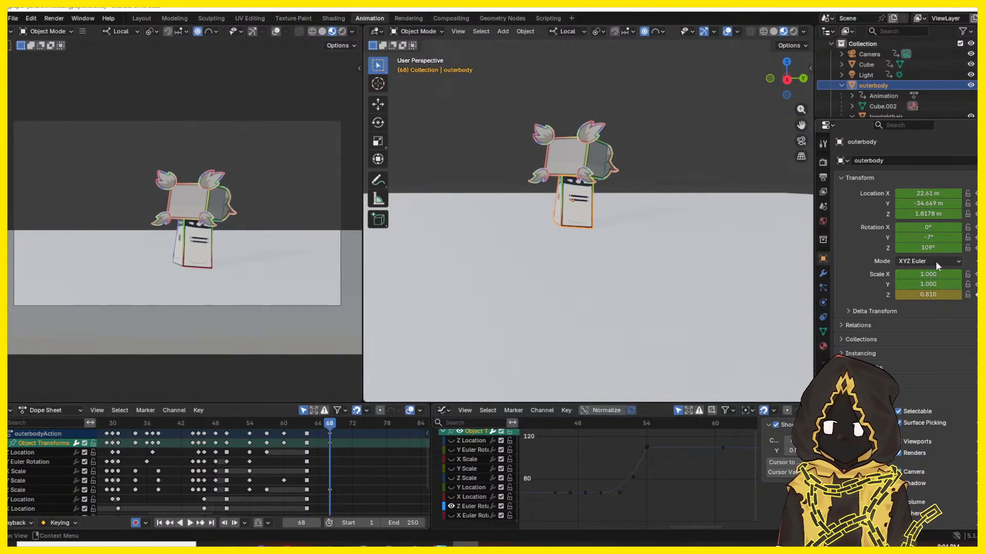
pyautogui.moveTo(929, 213); pyautogui.dragTo(911, 214)
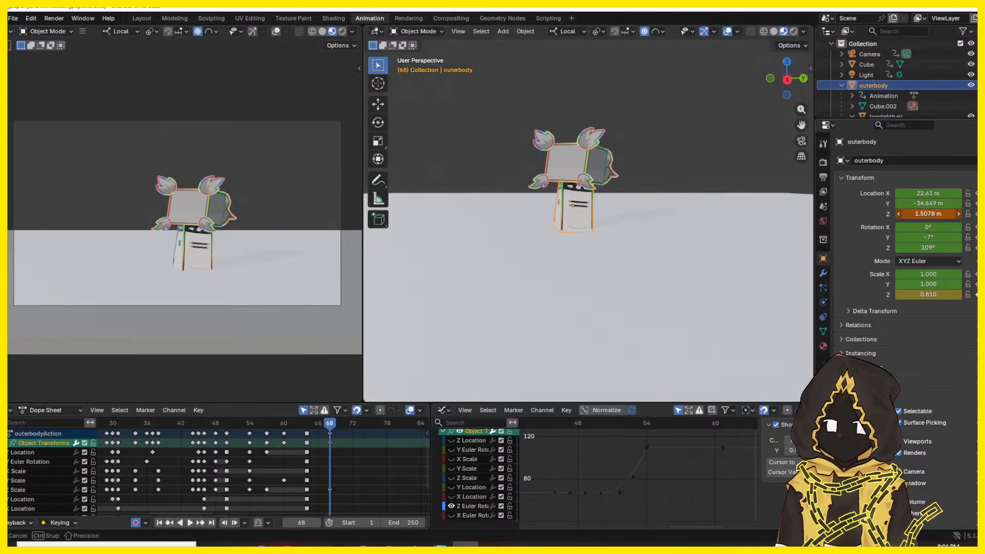
pyautogui.moveTo(926, 284); pyautogui.dragTo(910, 303)
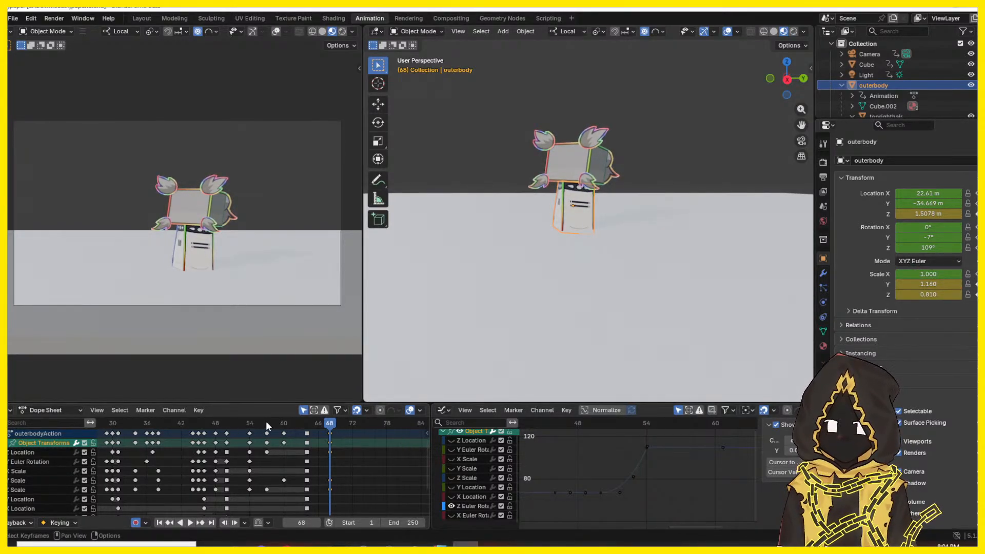
# - Replay the animation from about frame 40 to check the milder squash on frame 68
pyautogui.moveTo(299, 421); pyautogui.dragTo(168, 414)
pyautogui.press('space')
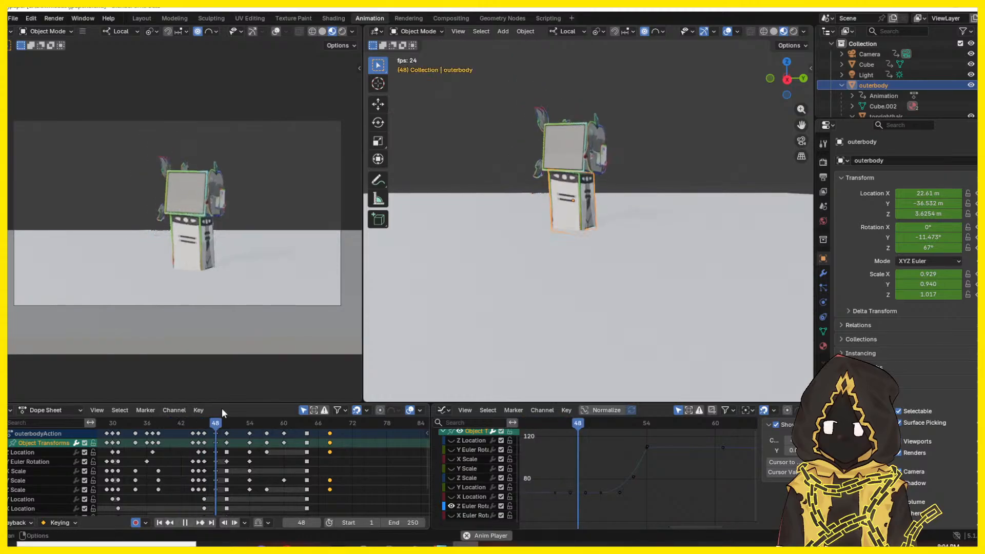
pyautogui.press('space')
pyautogui.moveTo(240, 422); pyautogui.dragTo(170, 426)
pyautogui.press('space')
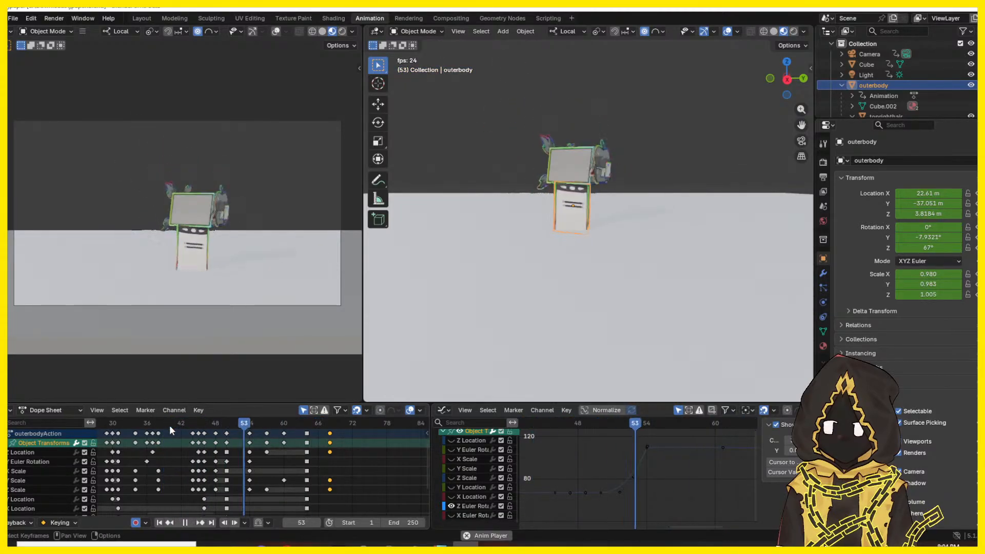
pyautogui.press('space')
# - Set outerbody's Z rotation to 56° on frame 70 to turn the squashed character back
pyautogui.moveTo(241, 425); pyautogui.dragTo(330, 431)
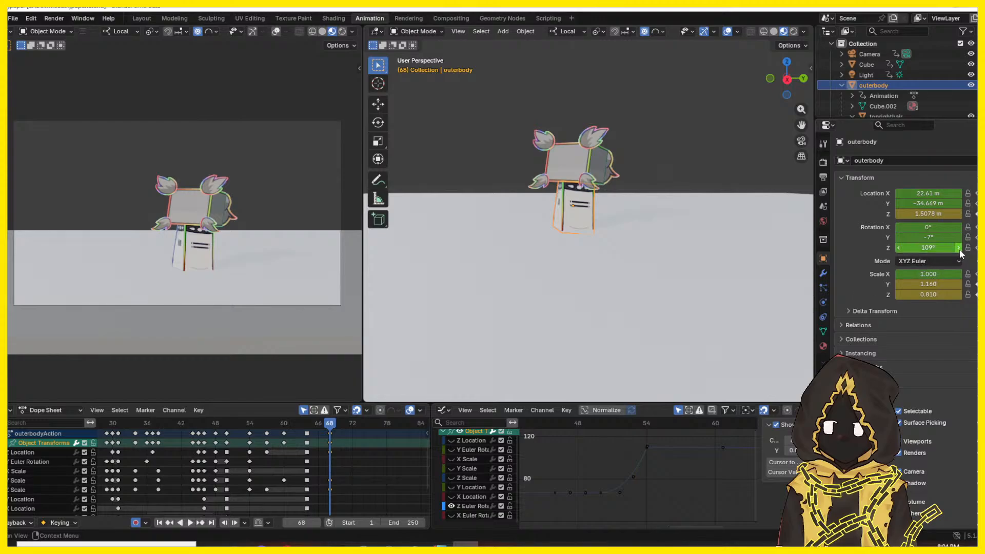
pyautogui.press('i')
pyautogui.press('Right')
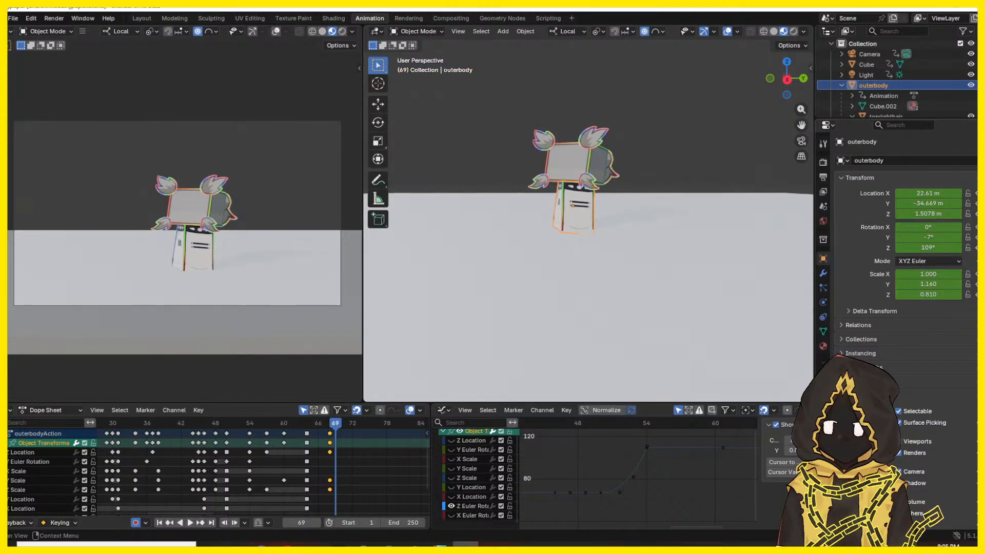
pyautogui.moveTo(920, 252); pyautogui.dragTo(939, 248)
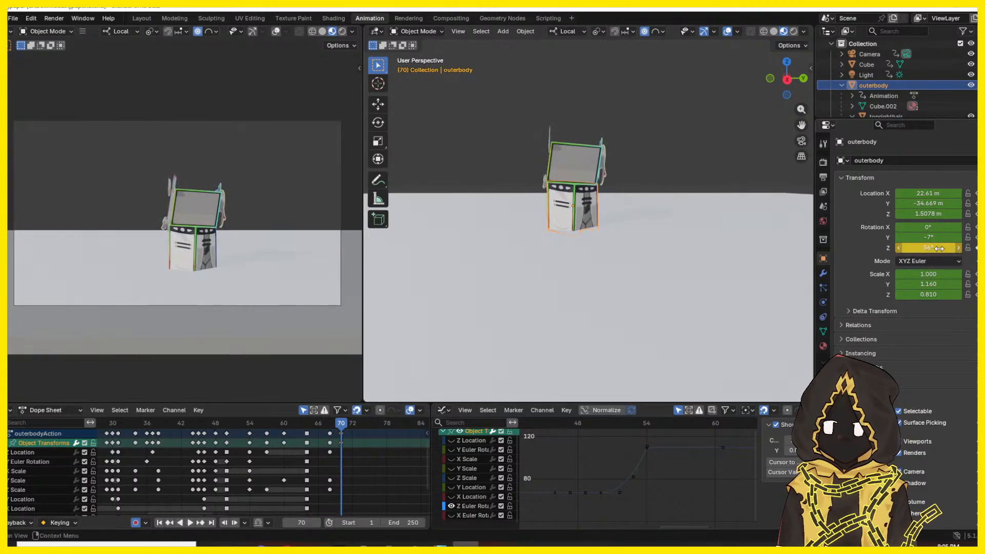
# - Replay and scrub through the squash and the turn back up to frame 72
pyautogui.press('space')
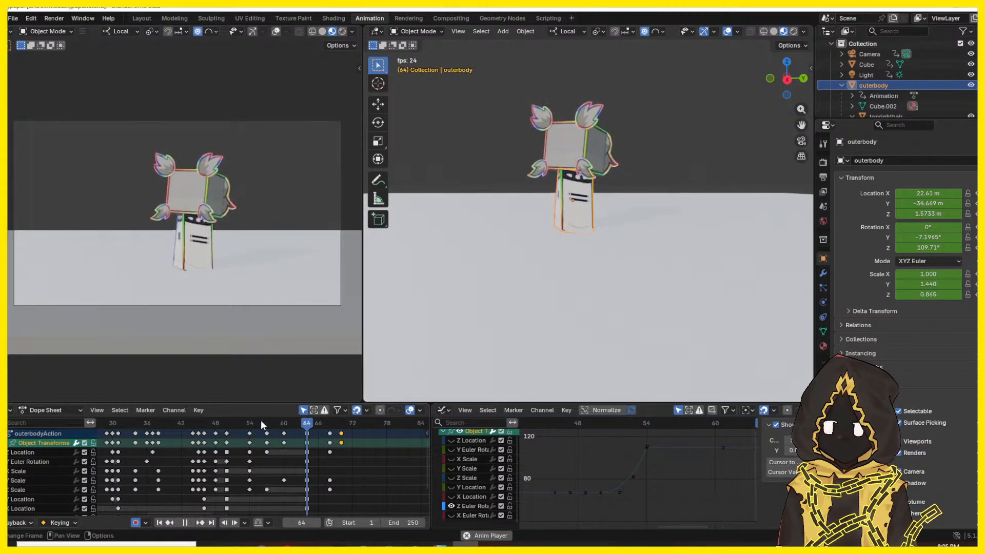
pyautogui.press('Escape')
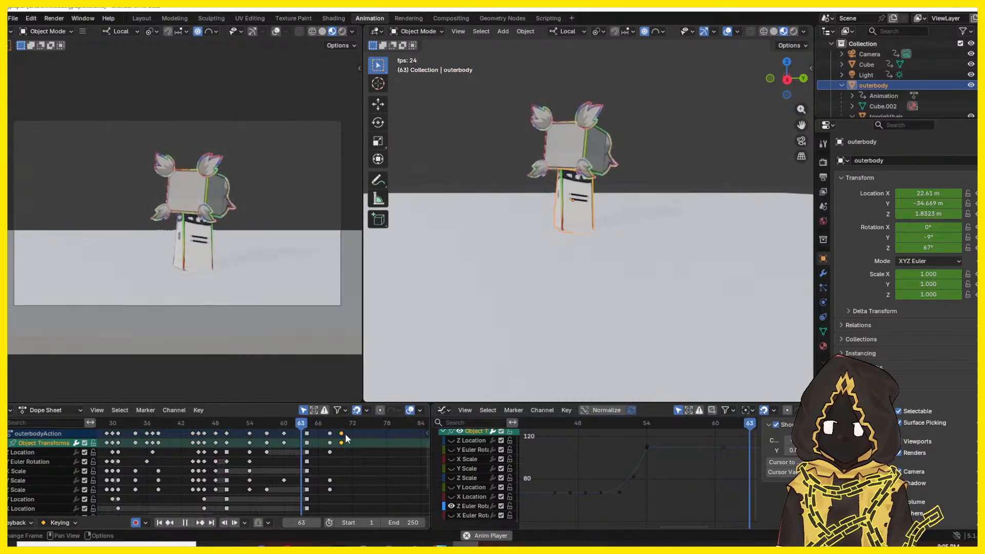
pyautogui.moveTo(251, 424); pyautogui.dragTo(354, 426)
pyautogui.press('space')
pyautogui.press('space')
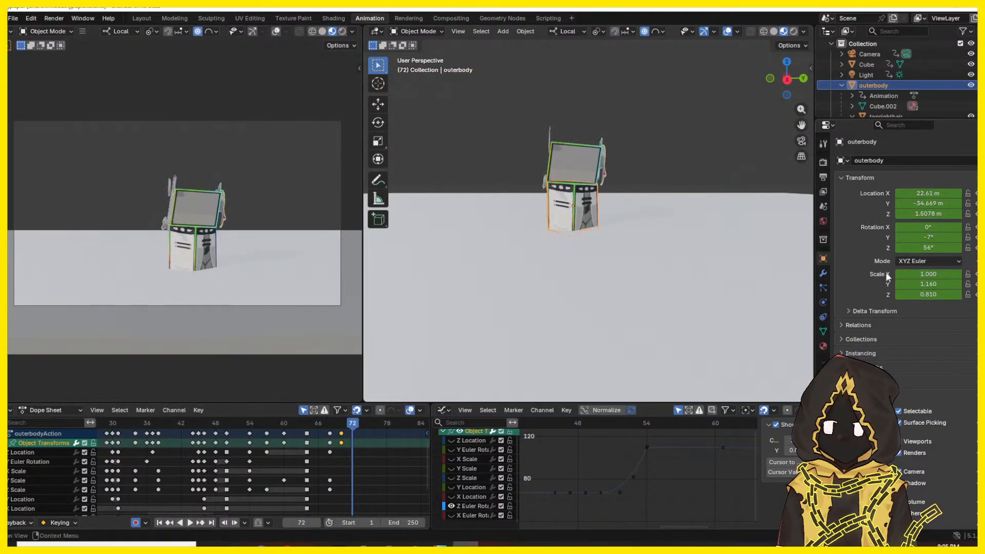
# - Set outerbody's Y and Z scale back to 1 on frame 72 to end the squash
pyautogui.moveTo(918, 284); pyautogui.dragTo(925, 290)
pyautogui.write('1')
pyautogui.press('Return')
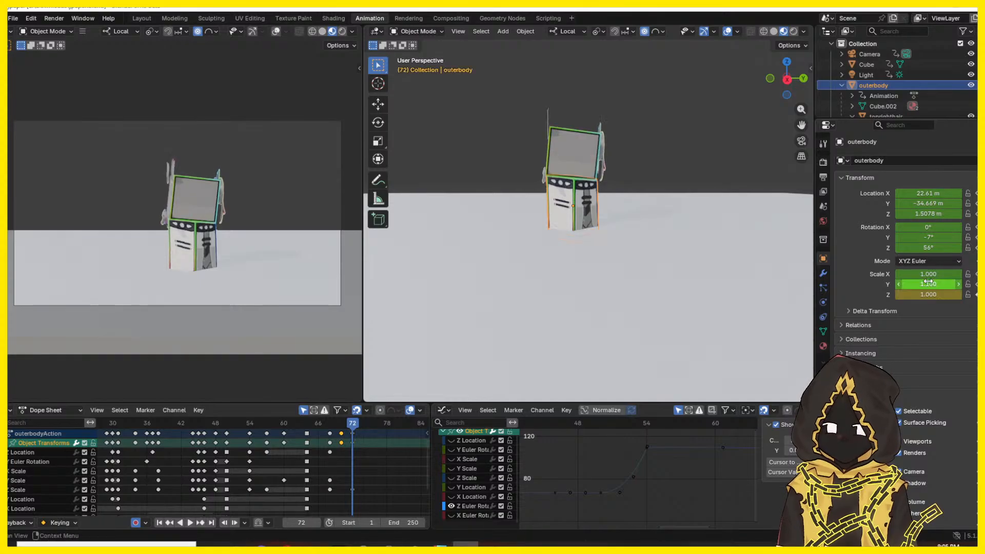
pyautogui.click(932, 284)
pyautogui.write('1')
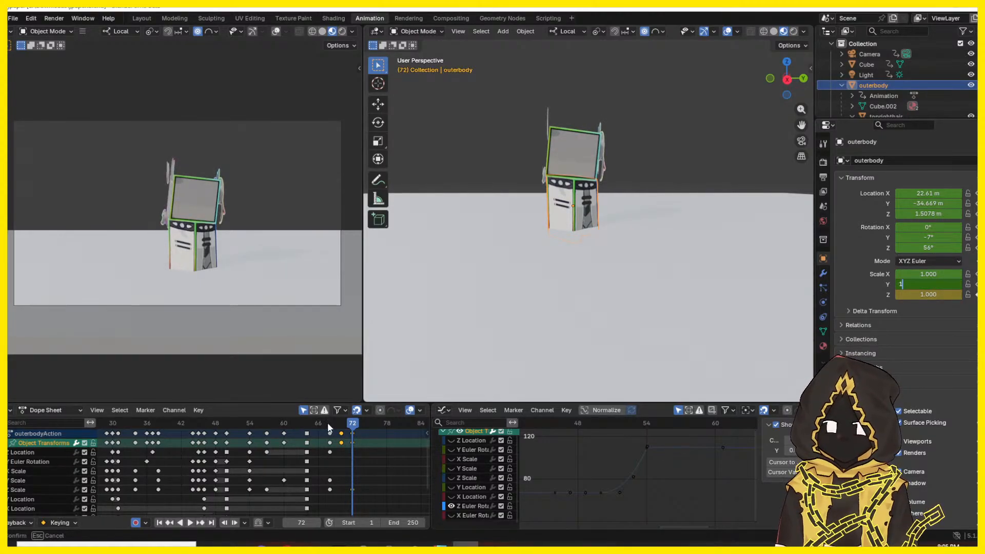
pyautogui.press('Return')
# - Replay the animation from about frame 58 to check the scale recovery on frame 72
pyautogui.moveTo(289, 420); pyautogui.dragTo(272, 418)
pyautogui.press('space')
pyautogui.click(273, 418)
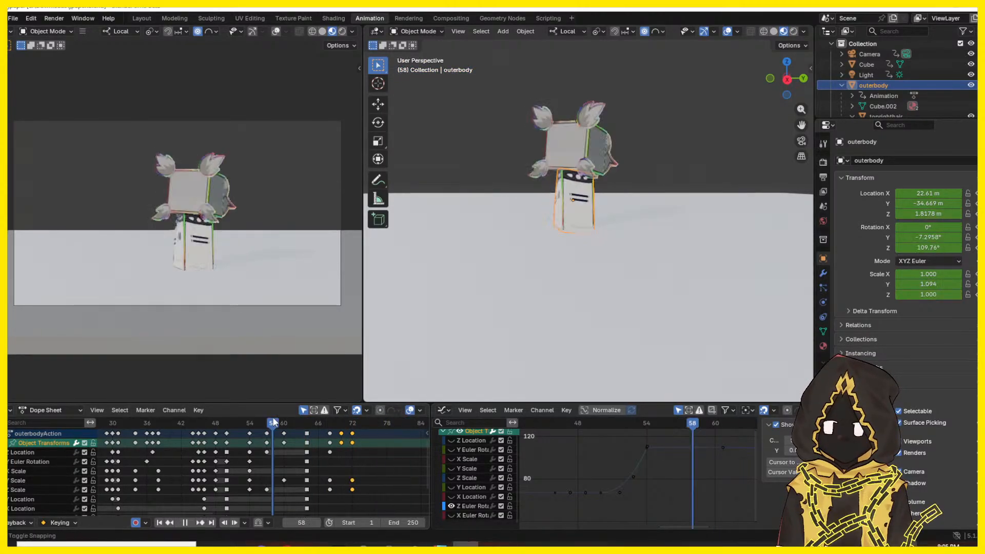
pyautogui.press('space')
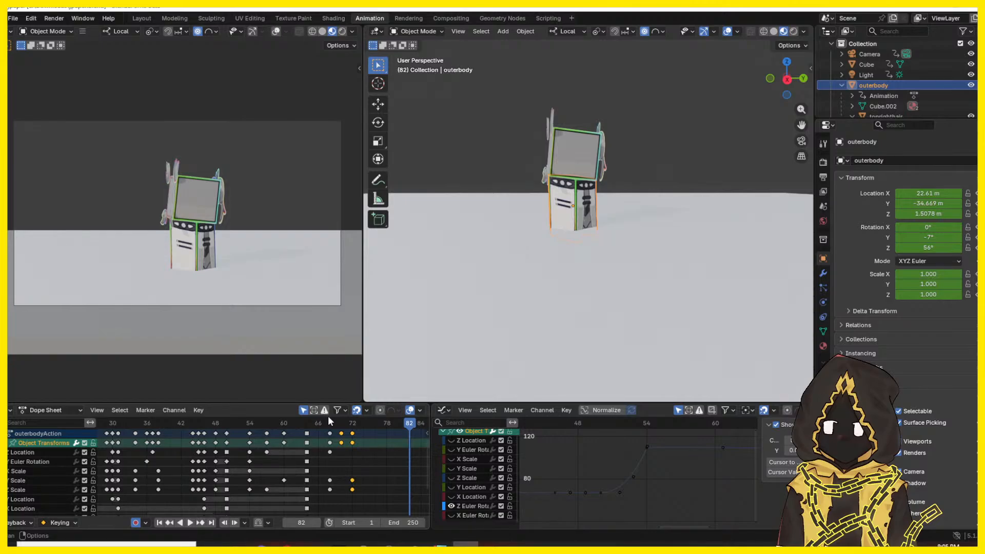
pyautogui.click(328, 422)
pyautogui.press('space')
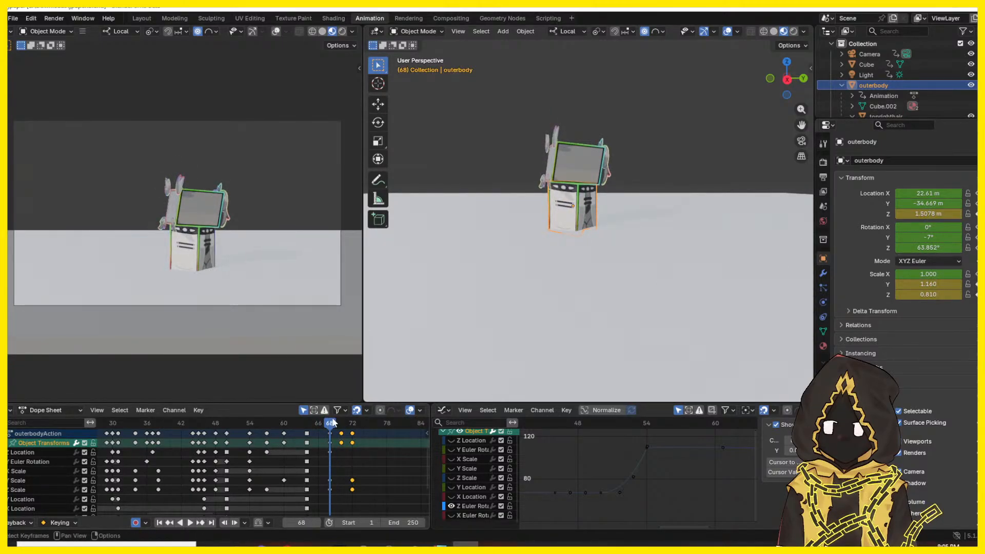
# - Try to raise outerbody's Z location frame by frame from frame 69 to 72, up to 1.8678 m, and replay it
pyautogui.click(335, 422)
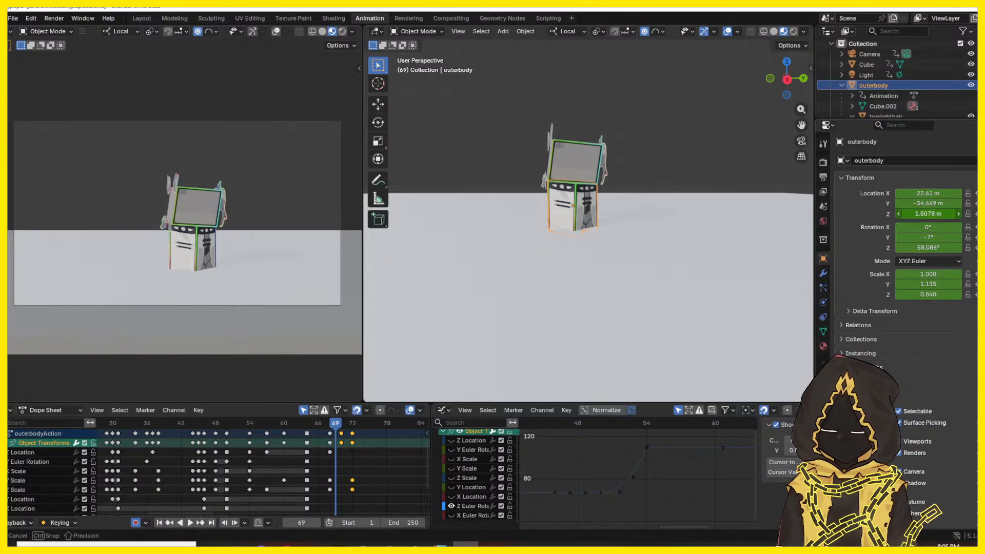
pyautogui.press('i')
pyautogui.press('Right')
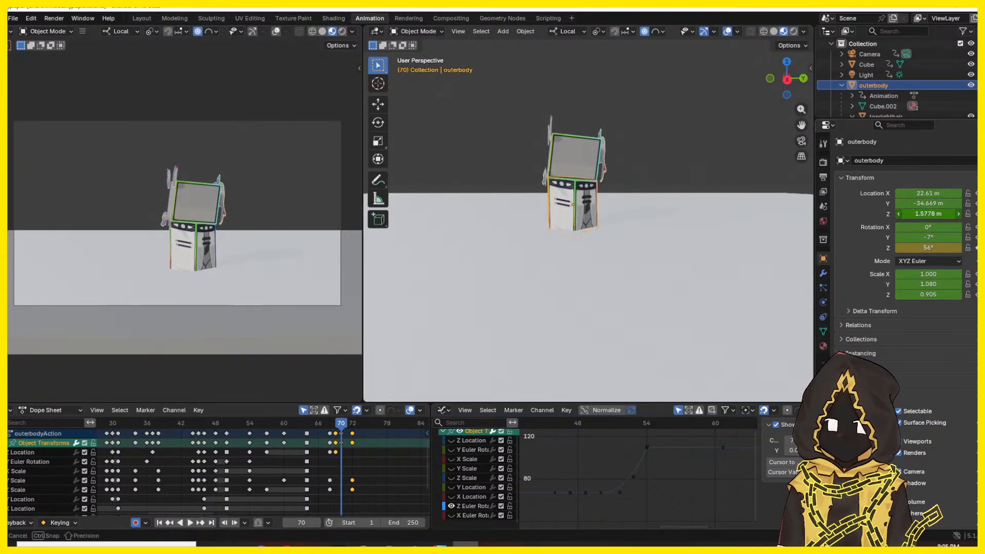
pyautogui.moveTo(922, 213); pyautogui.dragTo(927, 213)
pyautogui.press('i')
pyautogui.press('Right')
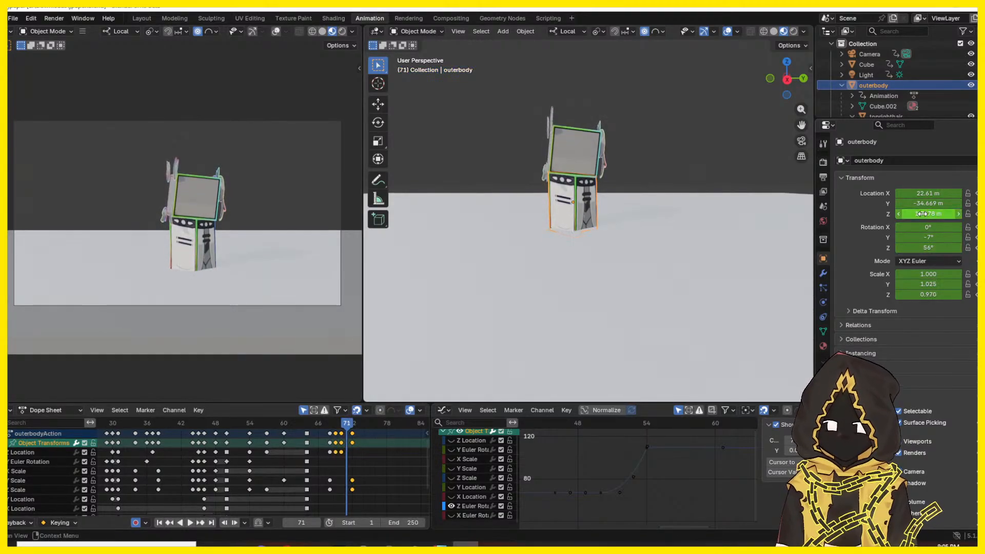
pyautogui.moveTo(927, 213); pyautogui.dragTo(927, 214)
pyautogui.press('Right')
pyautogui.press('space')
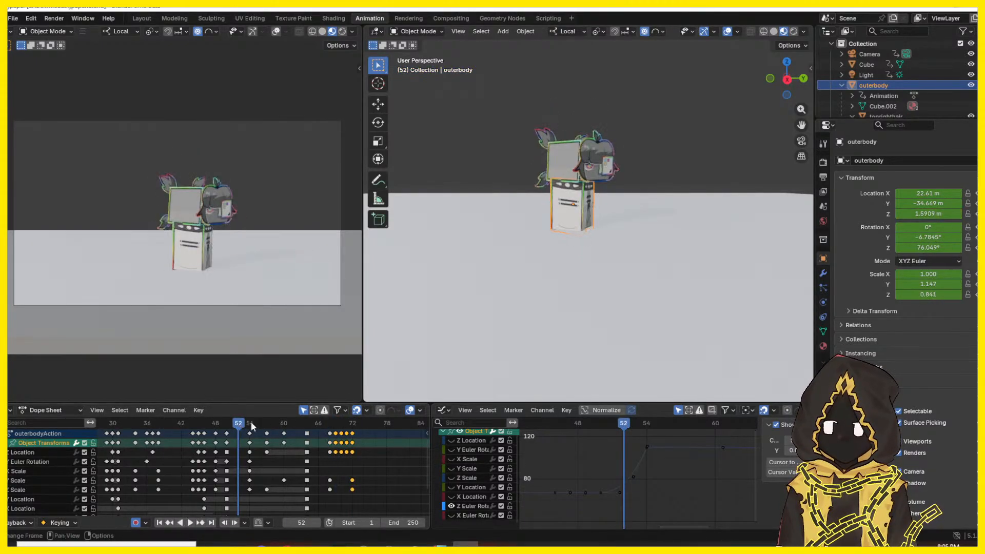
pyautogui.press('space')
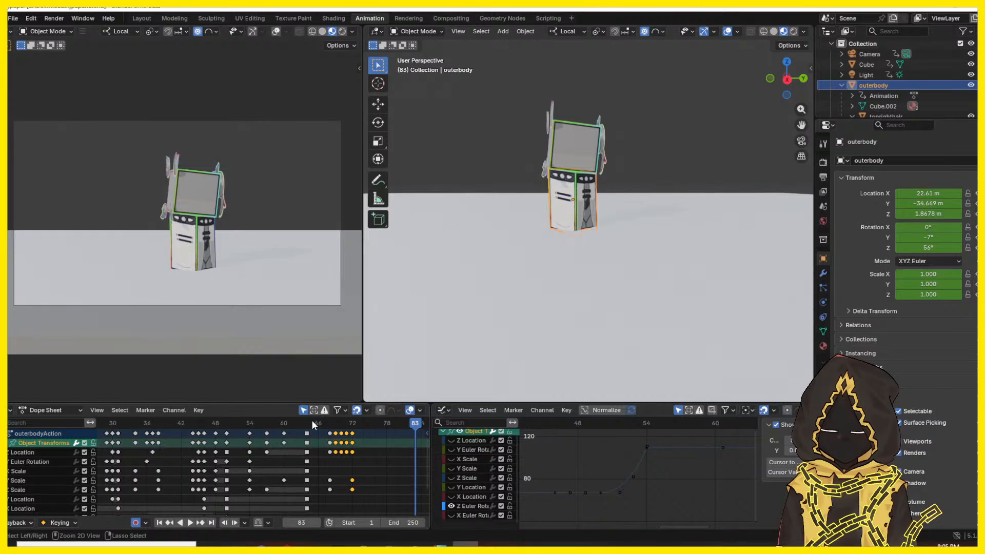
# - Undo the frame-by-frame Z location keys on frames 69 to 72
pyautogui.hotkey('ctrl', 'z')
pyautogui.hotkey('ctrl', 'z')
pyautogui.hotkey('ctrl', 'z')
pyautogui.hotkey('ctrl', 'z')
pyautogui.hotkey('ctrl', 'z')
pyautogui.hotkey('ctrl', 'z')
pyautogui.hotkey('ctrl', 'z')
# - Replay the animation through the landing, the turn and the squash up to about frame 72
pyautogui.moveTo(312, 420); pyautogui.dragTo(392, 421)
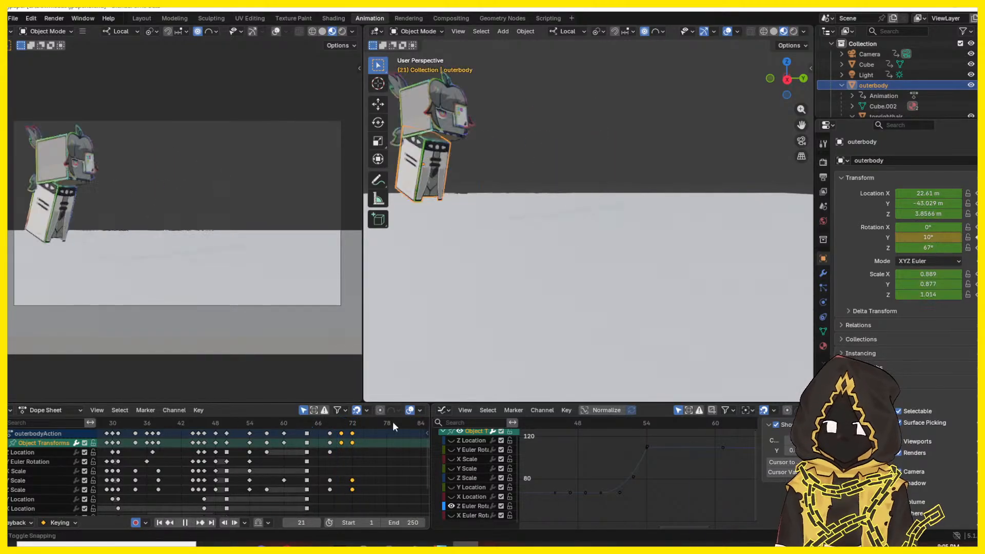
pyautogui.press('space')
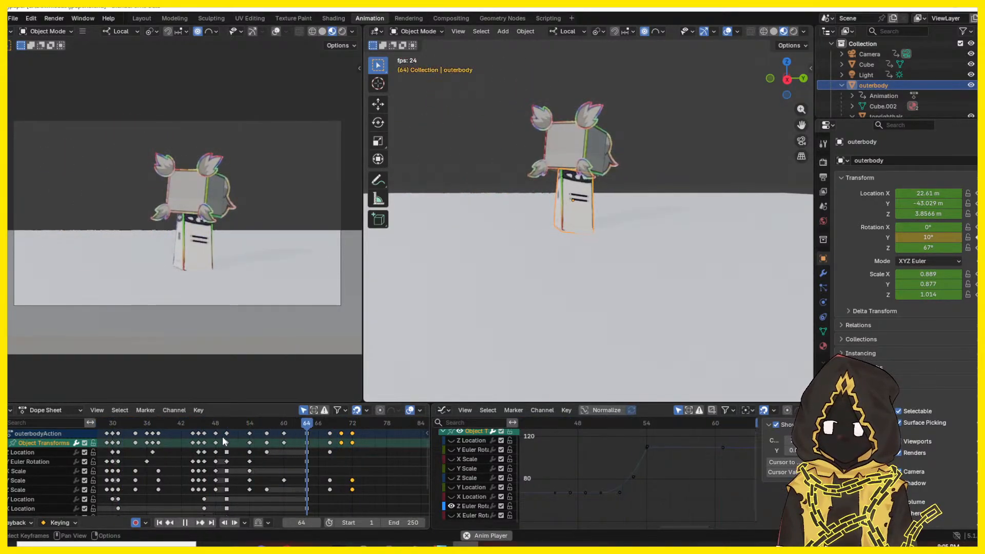
pyautogui.press('space')
pyautogui.press('space')
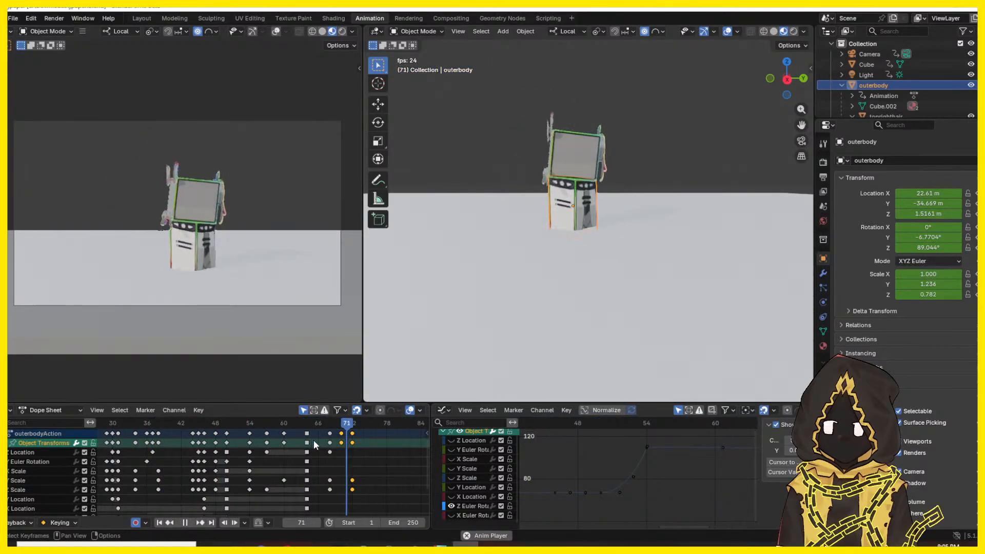
# - Shift outerbody's keyframes from frame 64 onward one frame later and play the result
pyautogui.press('space')
pyautogui.moveTo(369, 426); pyautogui.dragTo(189, 432)
pyautogui.click(416, 448)
pyautogui.press('space')
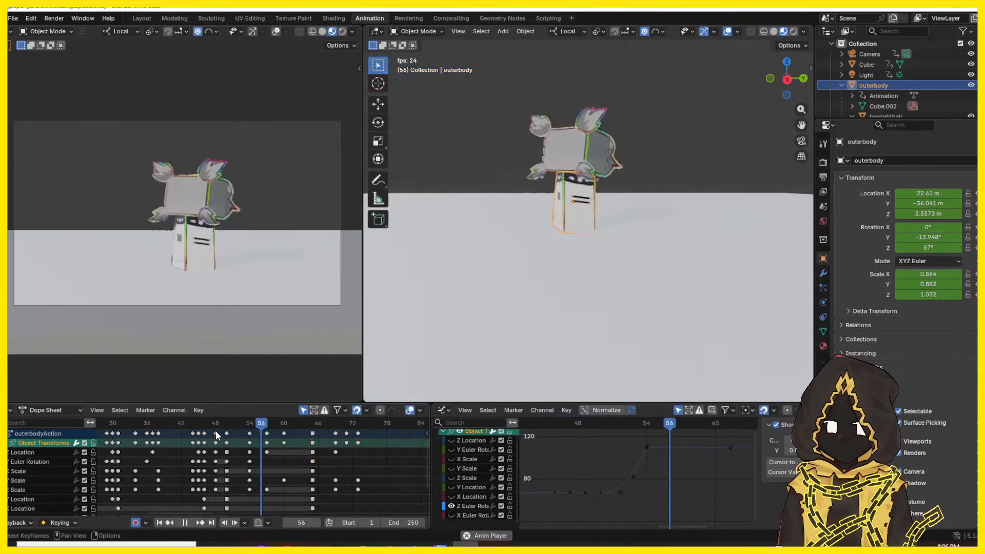
# - Replay the landing and both turns repeatedly to check the shifted keyframe timing
pyautogui.moveTo(297, 429); pyautogui.dragTo(203, 432)
pyautogui.moveTo(277, 457); pyautogui.dragTo(259, 430, button='middle')
pyautogui.moveTo(313, 465); pyautogui.dragTo(301, 484, button='middle')
pyautogui.moveTo(330, 428); pyautogui.dragTo(176, 430)
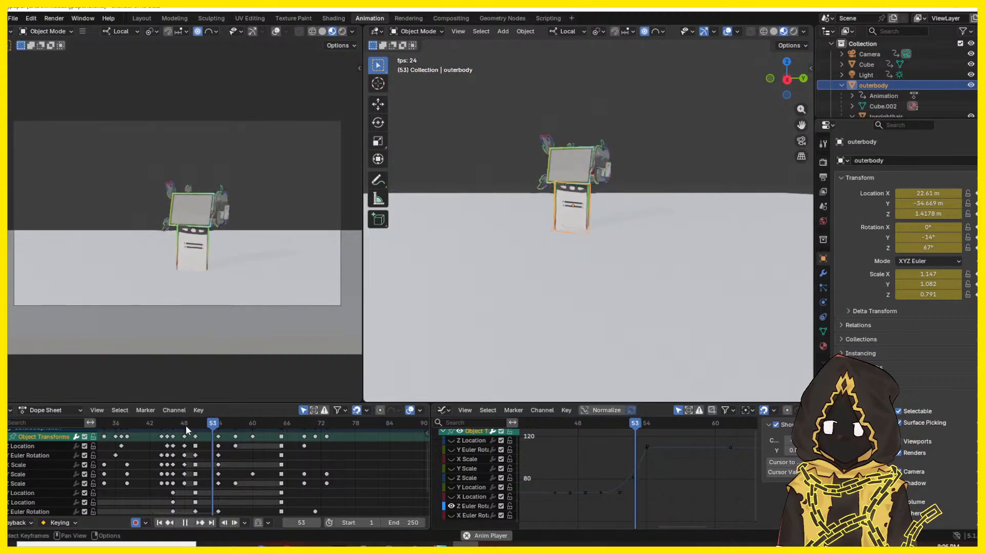
pyautogui.press('space')
pyautogui.scroll(2, 277, 436)
# - Raise outerbody's Z location to 1.8478 m on frame 73
pyautogui.moveTo(284, 423); pyautogui.dragTo(285, 424)
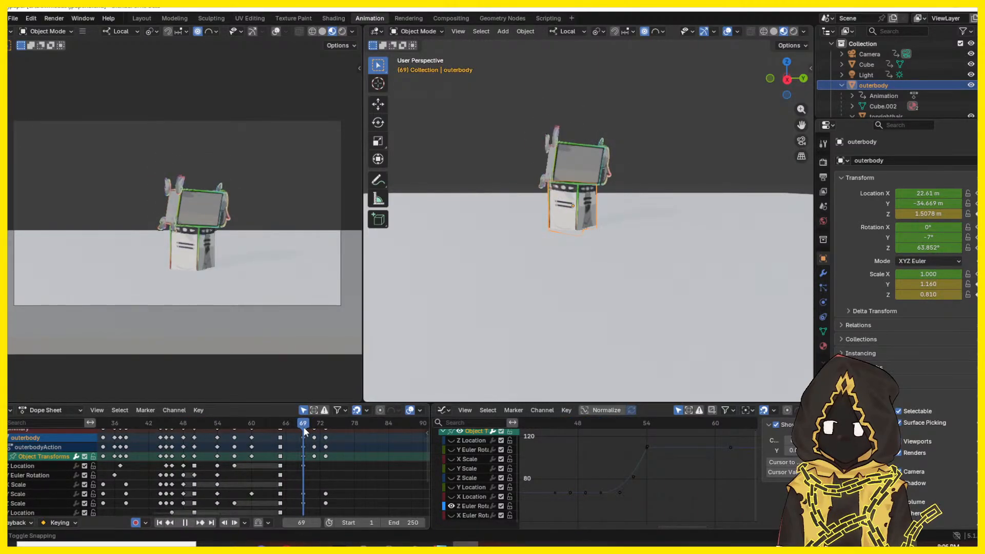
pyautogui.moveTo(304, 427); pyautogui.dragTo(320, 425)
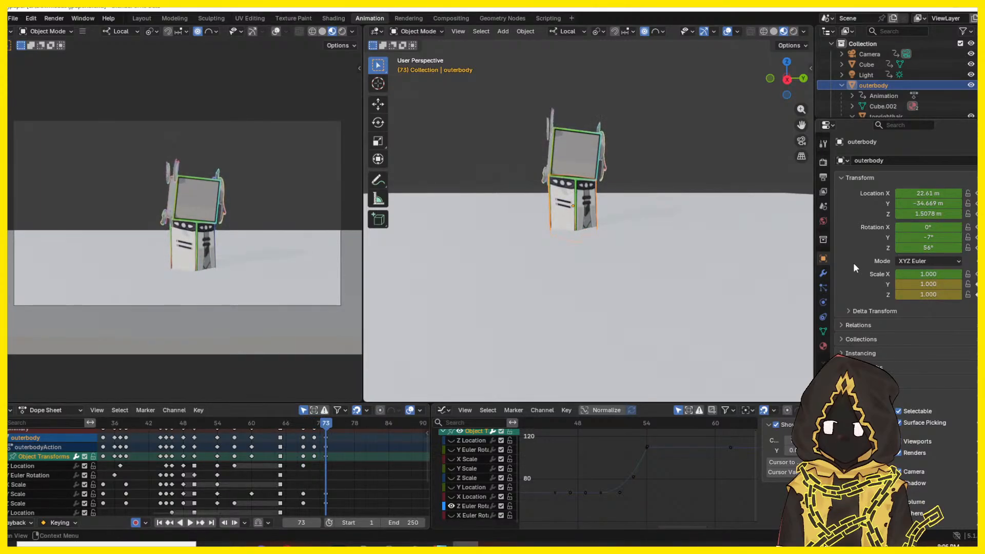
pyautogui.moveTo(939, 215); pyautogui.dragTo(957, 215)
# - Step back and forth between about frames 68 and 73 and replay from frame 46 to check the rise out of the squash
pyautogui.press('Left')
pyautogui.press('Left')
pyautogui.press('Left')
pyautogui.press('Left')
pyautogui.press('Left')
pyautogui.press('Left')
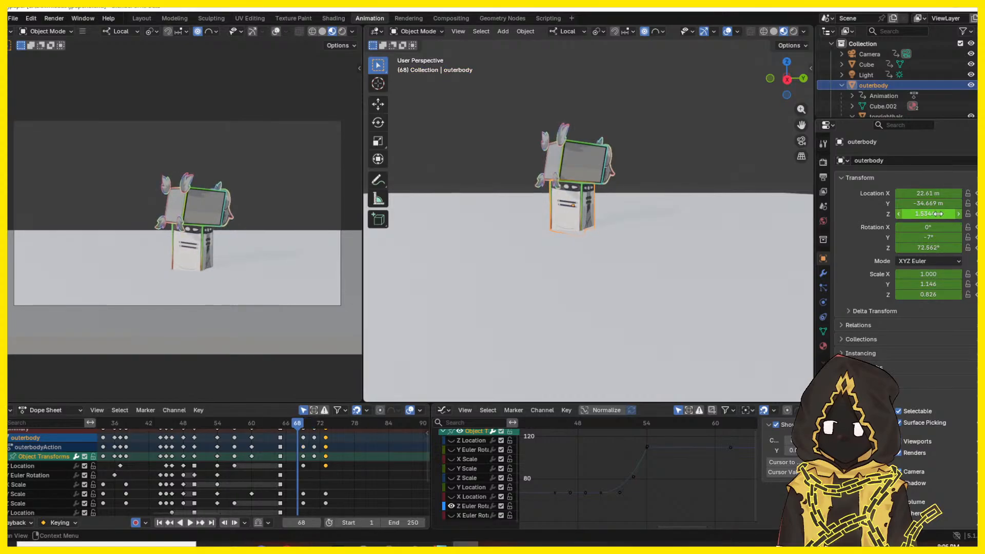
pyautogui.press('Right')
pyautogui.press('Right')
pyautogui.press('Right')
pyautogui.press('Right')
pyautogui.press('Right')
pyautogui.press('Right')
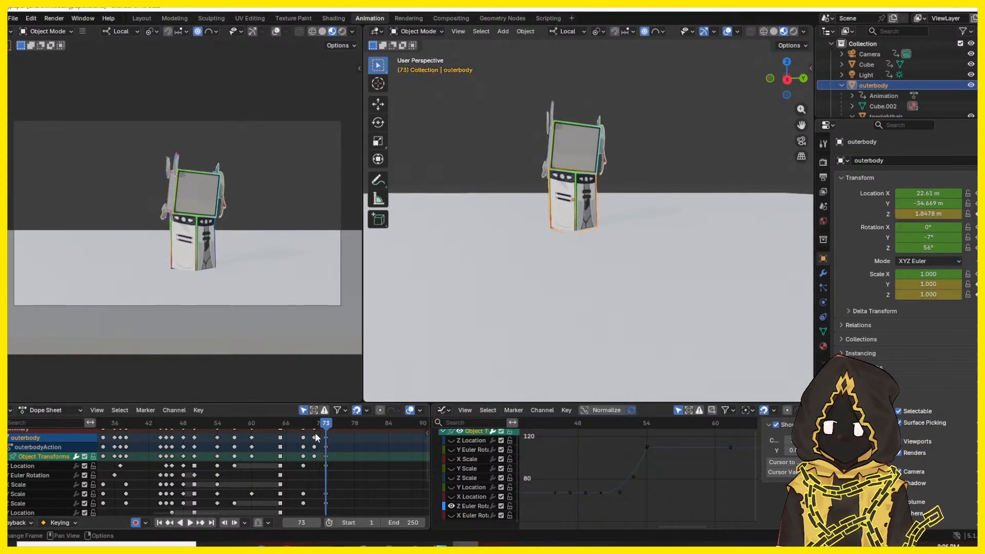
pyautogui.scroll(-2, 341, 446)
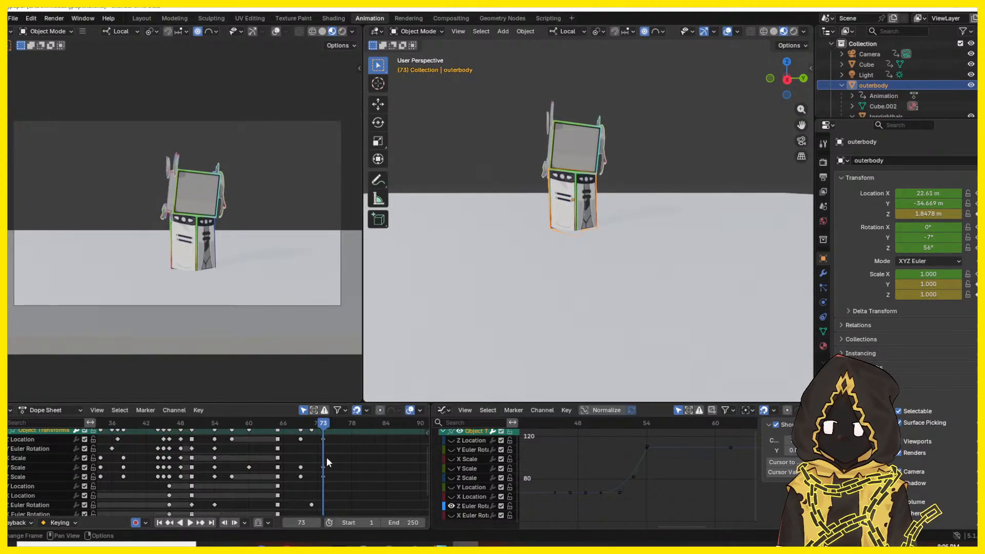
pyautogui.press('space')
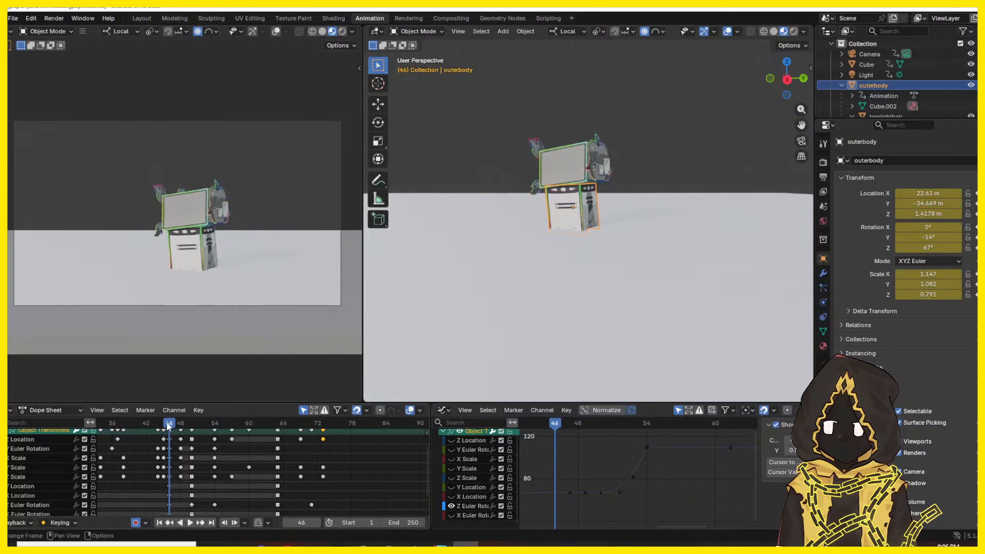
pyautogui.moveTo(315, 424)
pyautogui.mouseDown()
pyautogui.moveTo(296, 423)
pyautogui.moveTo(330, 424)
pyautogui.mouseUp()
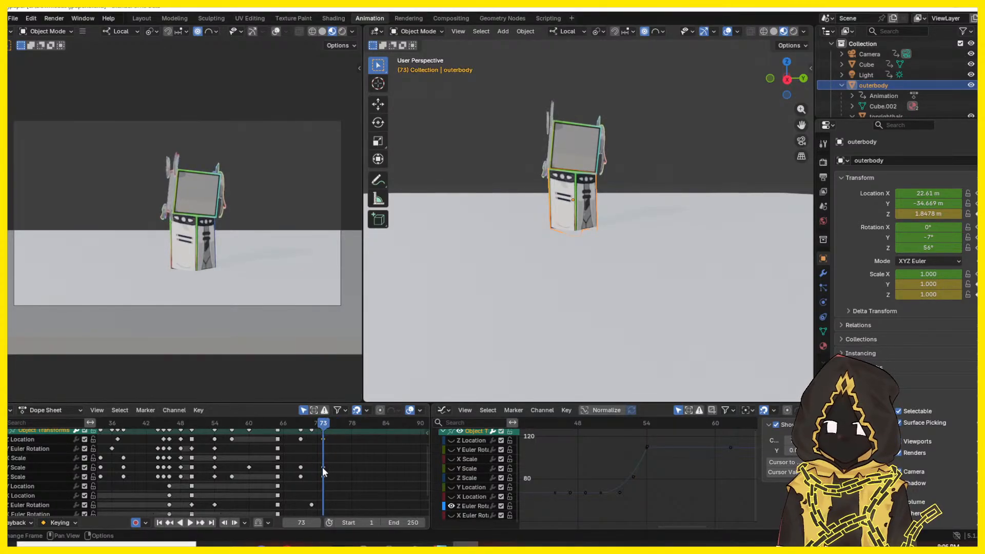
# - Move outerbody's Y Scale keyframe from frame 73 to frame 76 and play the slower recovery
pyautogui.moveTo(323, 468); pyautogui.dragTo(329, 467)
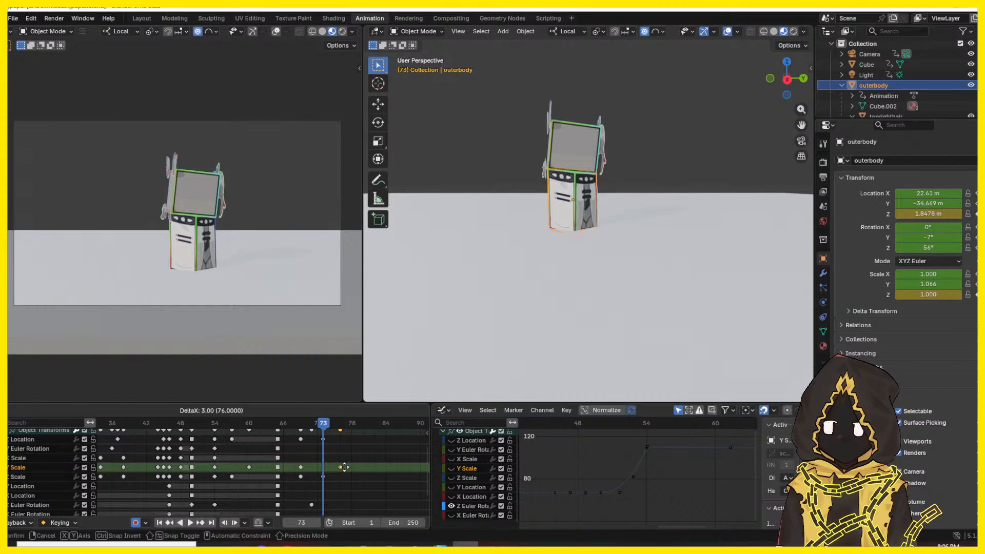
pyautogui.moveTo(344, 467); pyautogui.dragTo(343, 467)
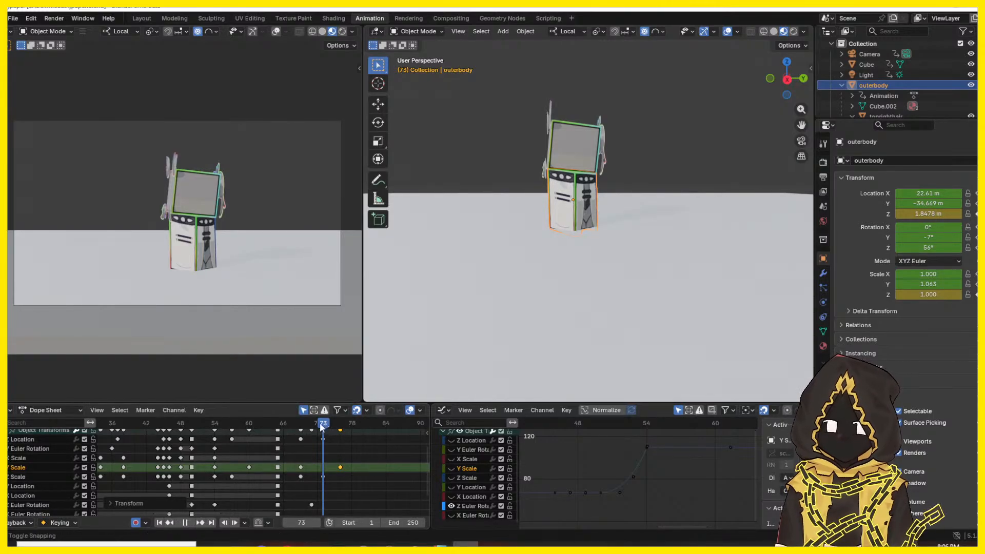
pyautogui.press('space')
# - Increase outerbody's Y scale on frame 69 to widen the squash
pyautogui.moveTo(260, 425); pyautogui.dragTo(301, 426)
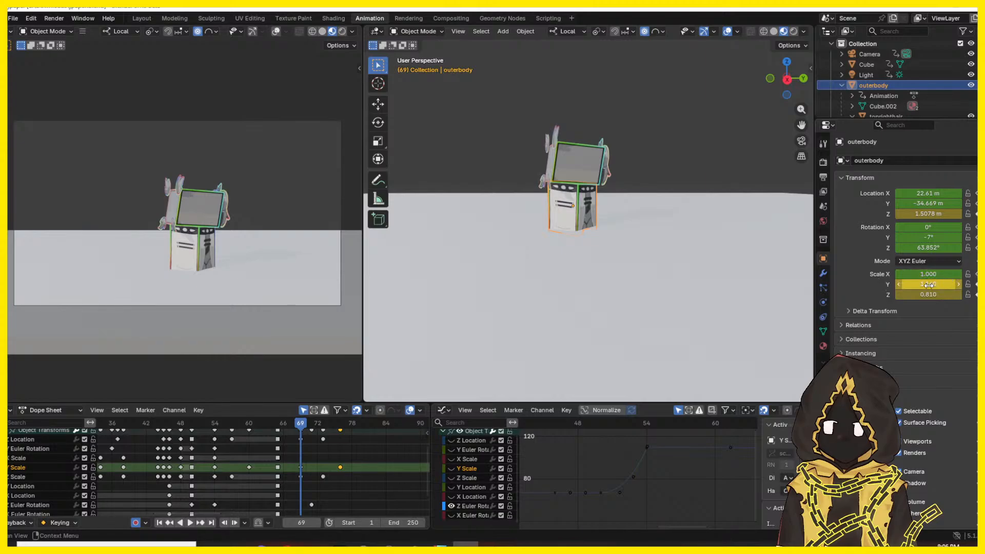
pyautogui.moveTo(929, 285); pyautogui.dragTo(941, 285)
pyautogui.click(215, 426)
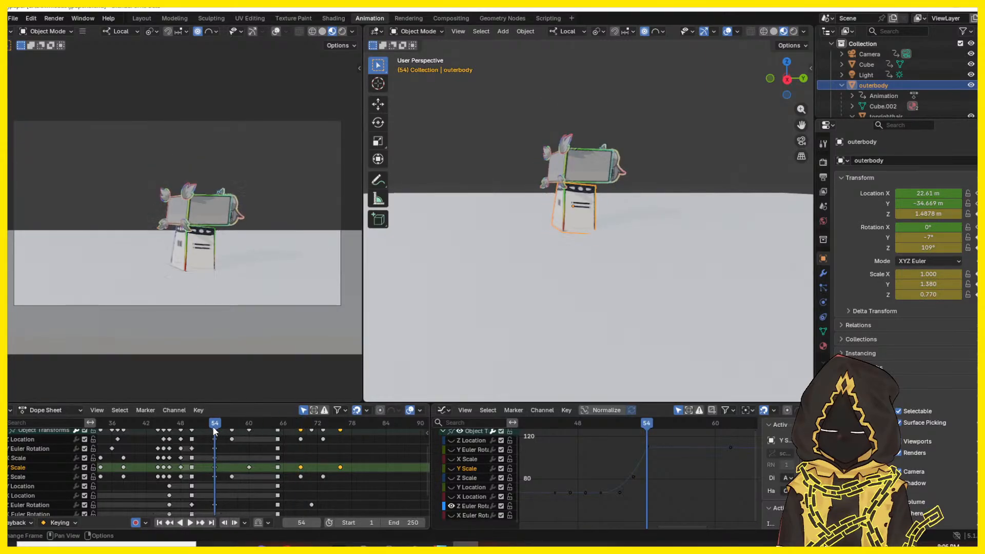
# - Replay from about frame 43 to check the wider squash on frame 69
pyautogui.press('space')
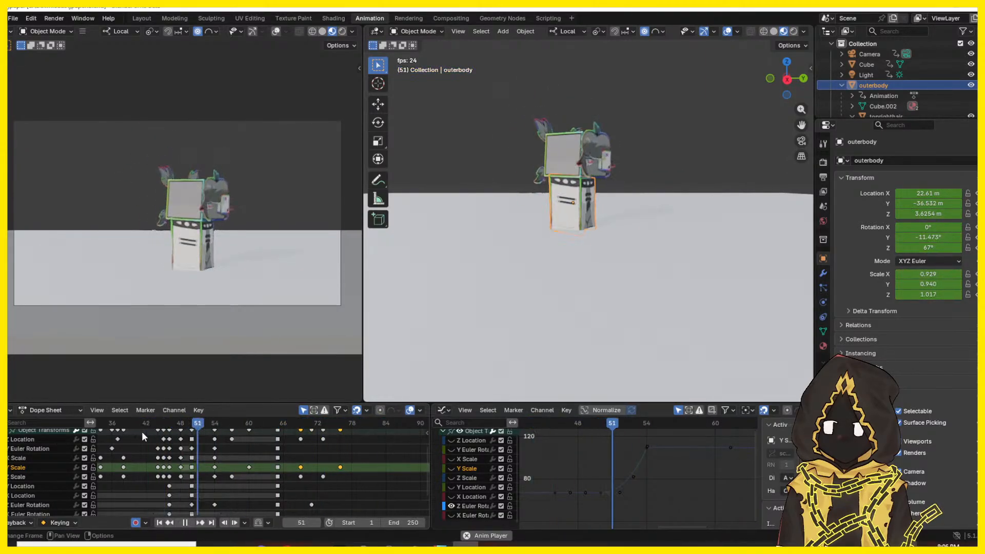
pyautogui.press('space')
pyautogui.moveTo(256, 424); pyautogui.dragTo(149, 430)
pyautogui.press('space')
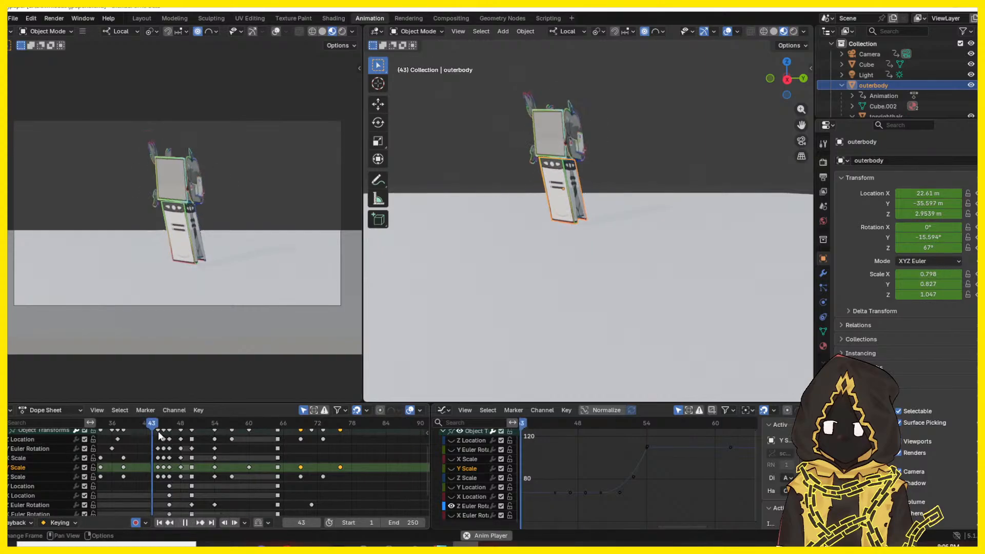
pyautogui.press('space')
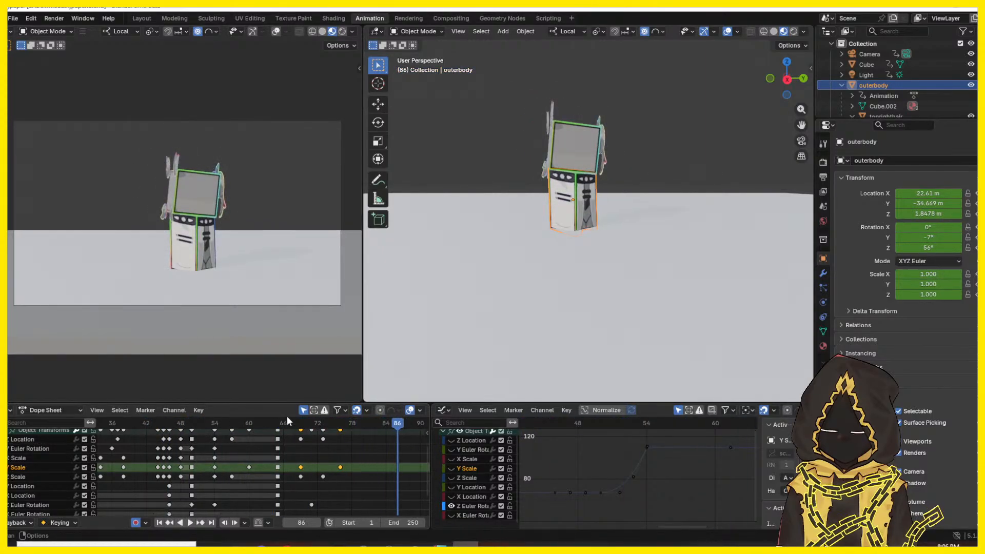
pyautogui.moveTo(287, 422); pyautogui.dragTo(278, 425)
pyautogui.press('space')
pyautogui.moveTo(320, 431); pyautogui.dragTo(362, 450, button='middle')
pyautogui.press('space')
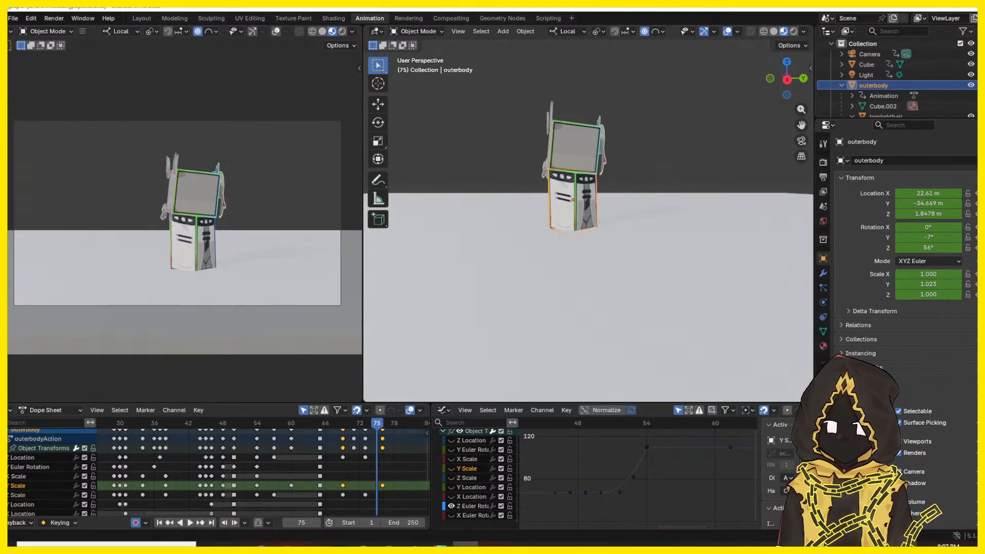
# - Replay the whole sequence and return repeatedly to frames 57 to 65 to review the turn back and recovery
pyautogui.moveTo(377, 424); pyautogui.dragTo(129, 445)
pyautogui.press('space')
pyautogui.press('space')
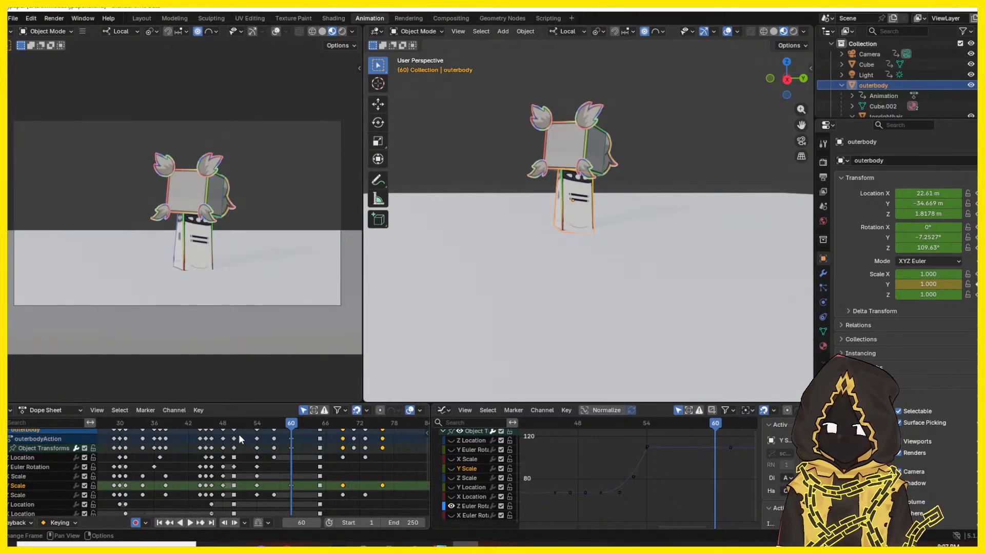
pyautogui.press('space')
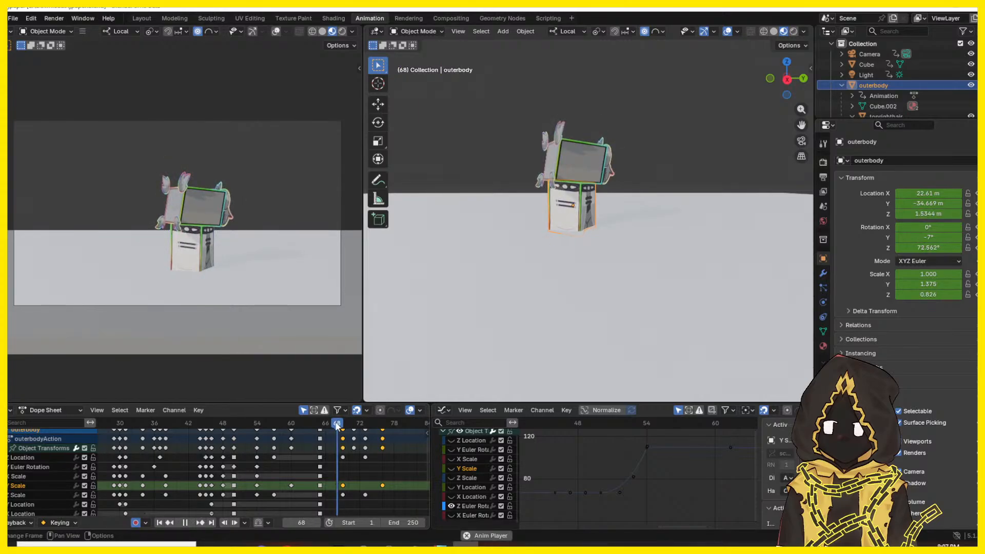
pyautogui.click(272, 425)
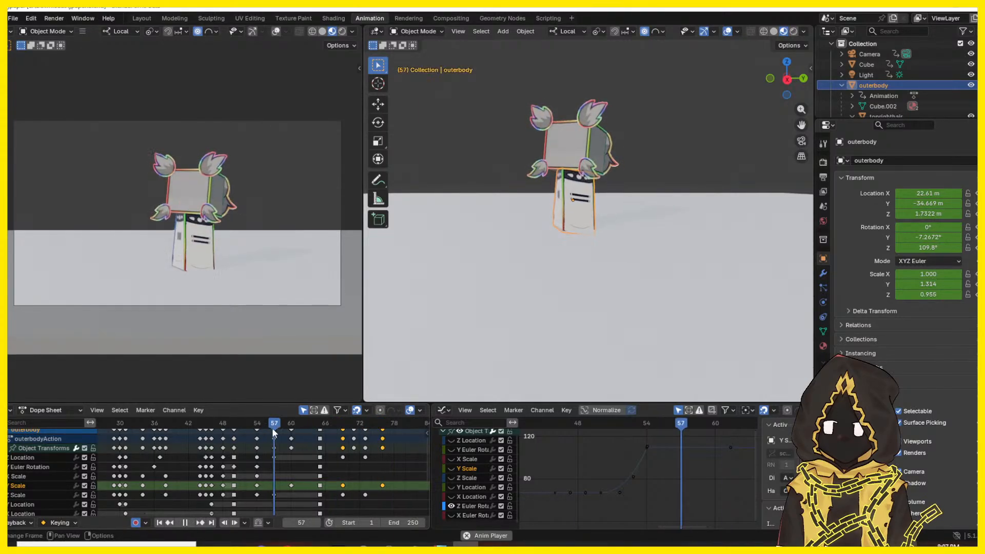
pyautogui.click(322, 422)
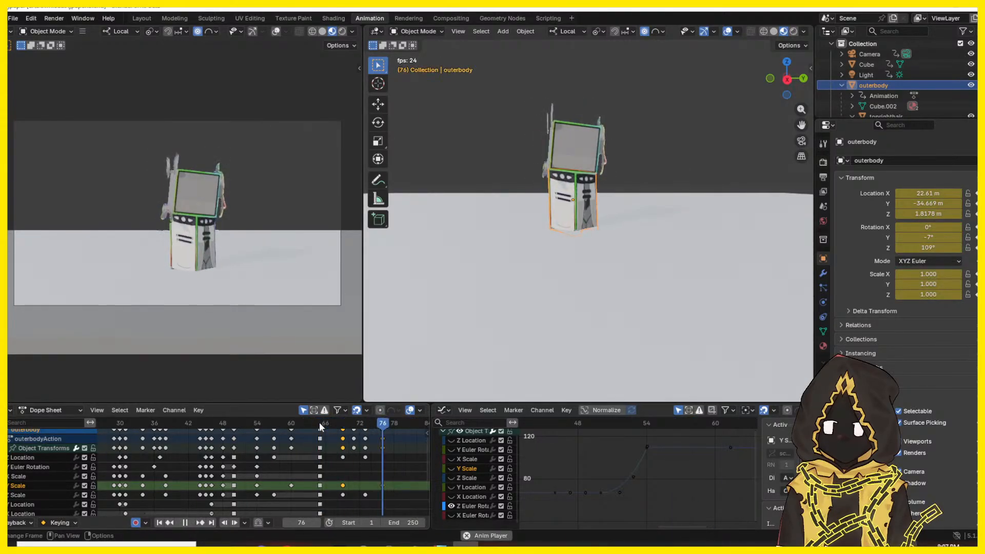
pyautogui.click(320, 423)
pyautogui.click(319, 424)
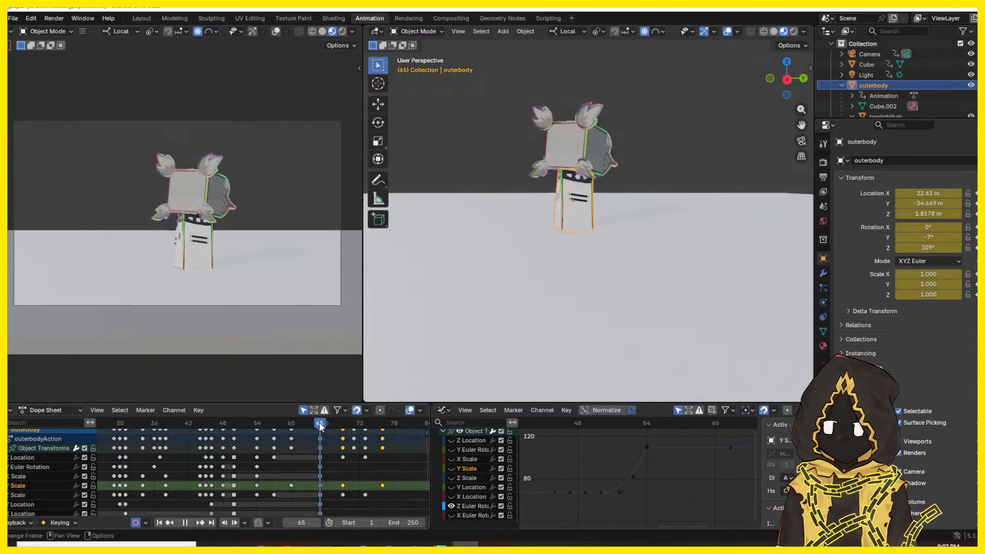
# - Reshape outerbody's Z Euler Rotation curve after frame 65 to turn quickly at first and ease out by frame 71, and play it
pyautogui.moveTo(319, 423); pyautogui.dragTo(383, 423)
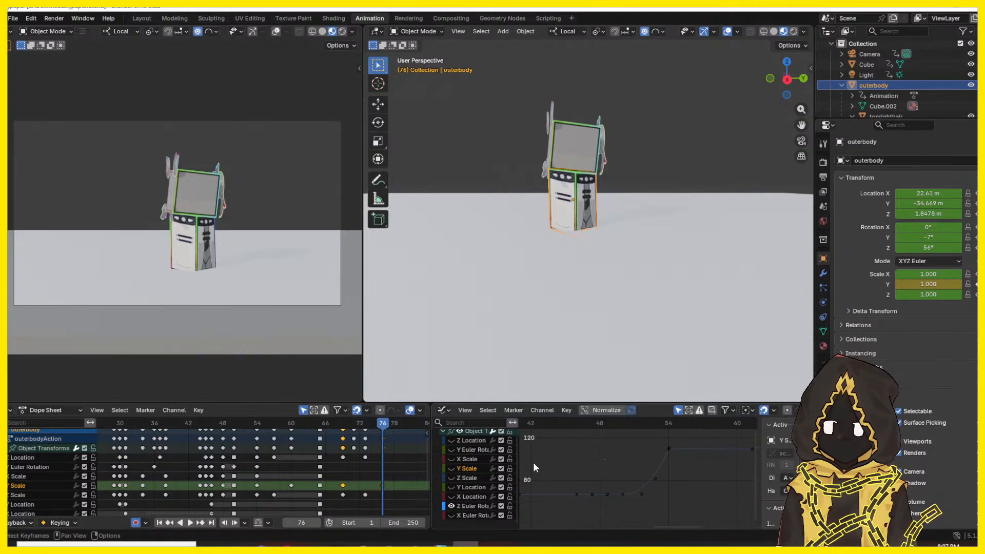
pyautogui.moveTo(557, 458); pyautogui.dragTo(528, 483, button='middle')
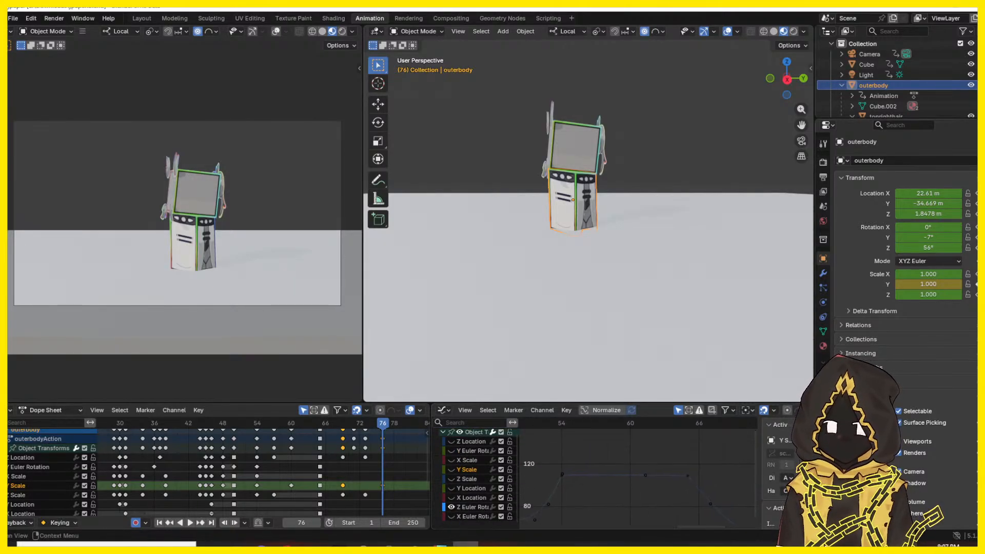
pyautogui.moveTo(728, 477); pyautogui.dragTo(636, 459, button='middle')
pyautogui.moveTo(332, 422)
pyautogui.mouseDown()
pyautogui.moveTo(304, 423)
pyautogui.moveTo(342, 424)
pyautogui.mouseUp()
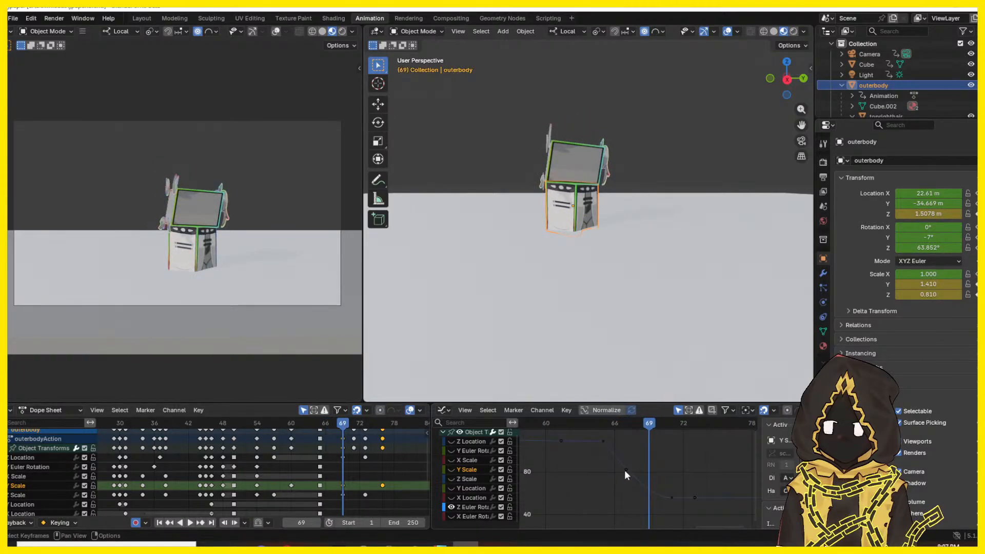
pyautogui.moveTo(625, 469); pyautogui.dragTo(603, 481)
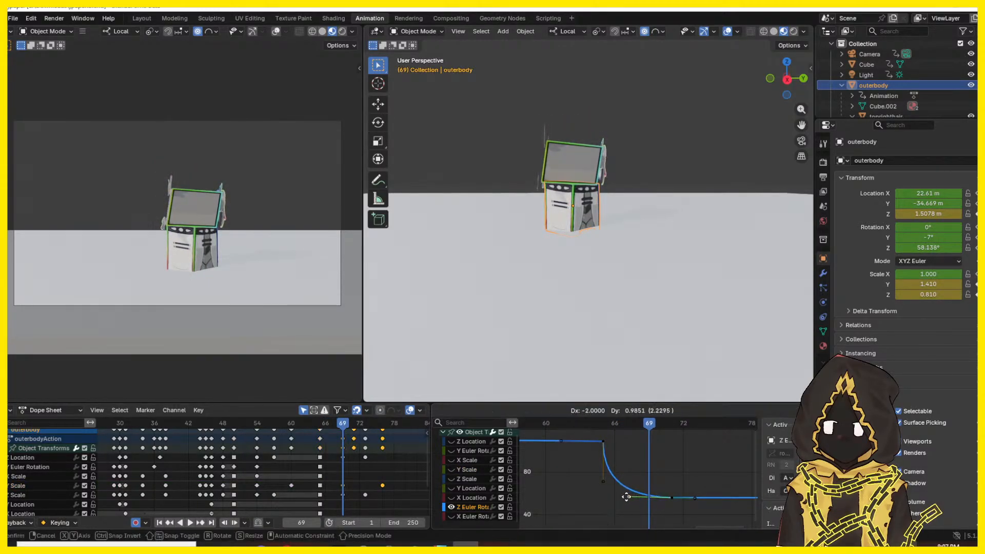
pyautogui.click(550, 423)
pyautogui.press('space')
pyautogui.press('space')
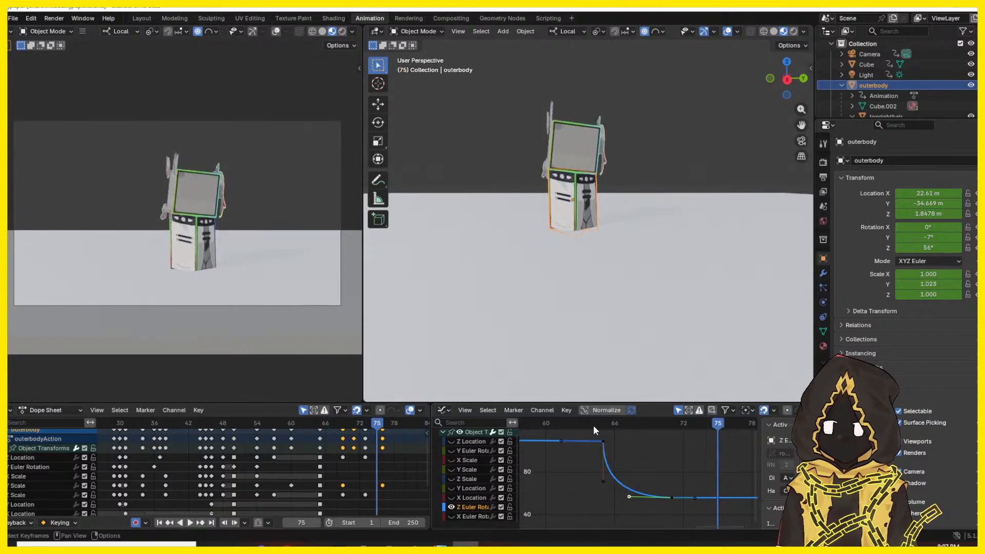
# - Adjust the Z Euler Rotation handles between frames 65 and 71 for a slow start and abrupt finish, and play the turn
pyautogui.click(593, 424)
pyautogui.moveTo(602, 479); pyautogui.dragTo(702, 446)
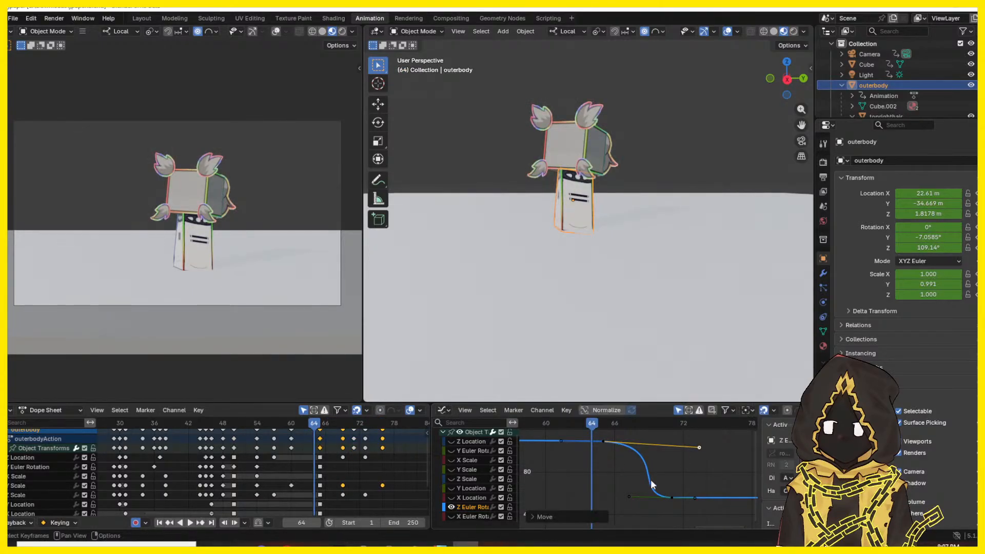
pyautogui.moveTo(629, 496); pyautogui.dragTo(691, 453)
pyautogui.press('space')
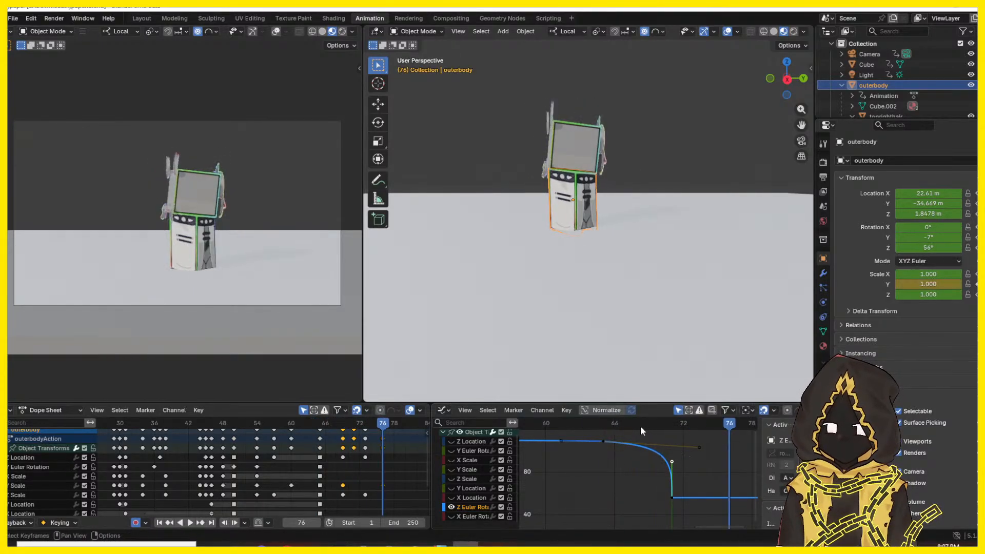
pyautogui.press('space')
pyautogui.moveTo(620, 426); pyautogui.dragTo(595, 426)
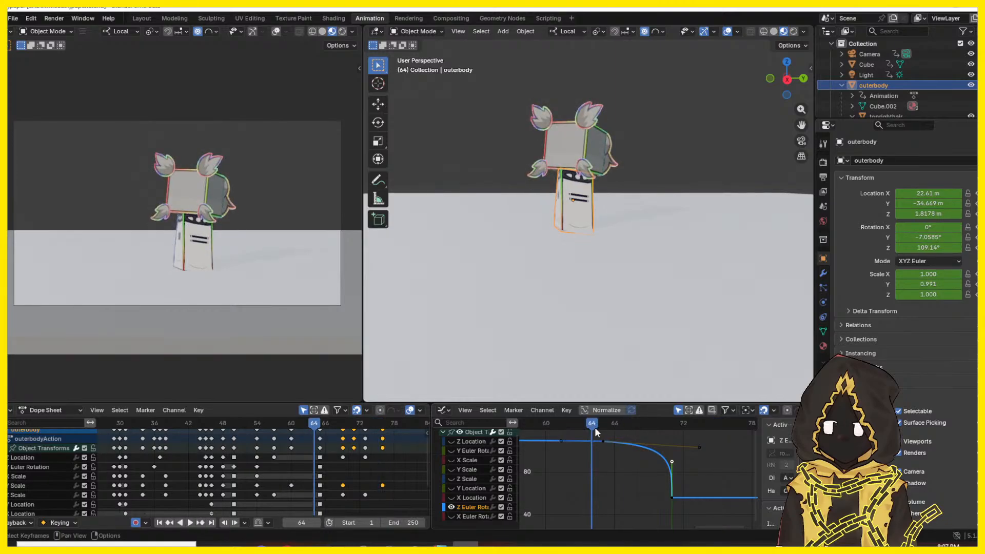
pyautogui.press('space')
pyautogui.press('space')
# - Replay repeatedly from about frames 44 to 48 to review the sharper turn back and its squash
pyautogui.moveTo(303, 428); pyautogui.dragTo(219, 429)
pyautogui.press('space')
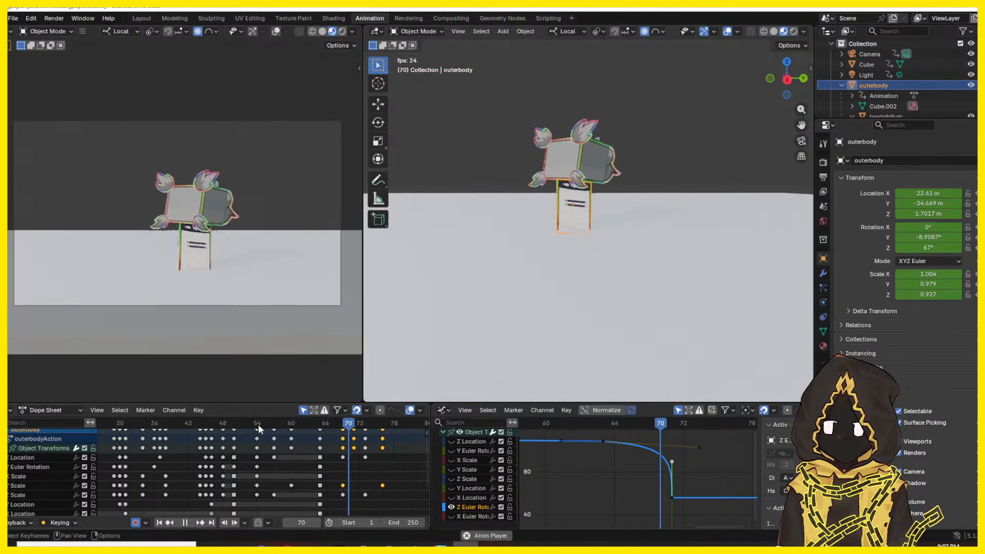
pyautogui.press('Escape')
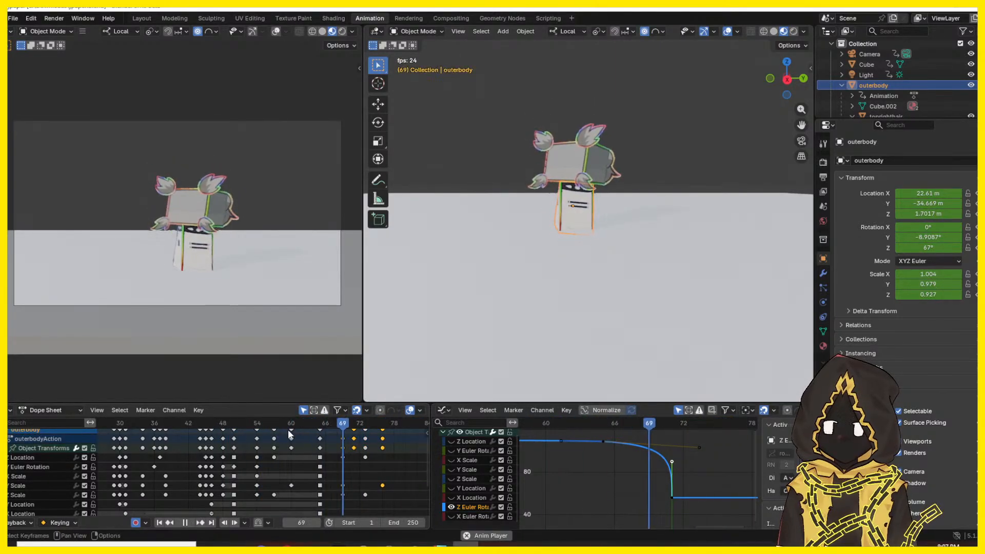
pyautogui.press('space')
pyautogui.click(351, 422)
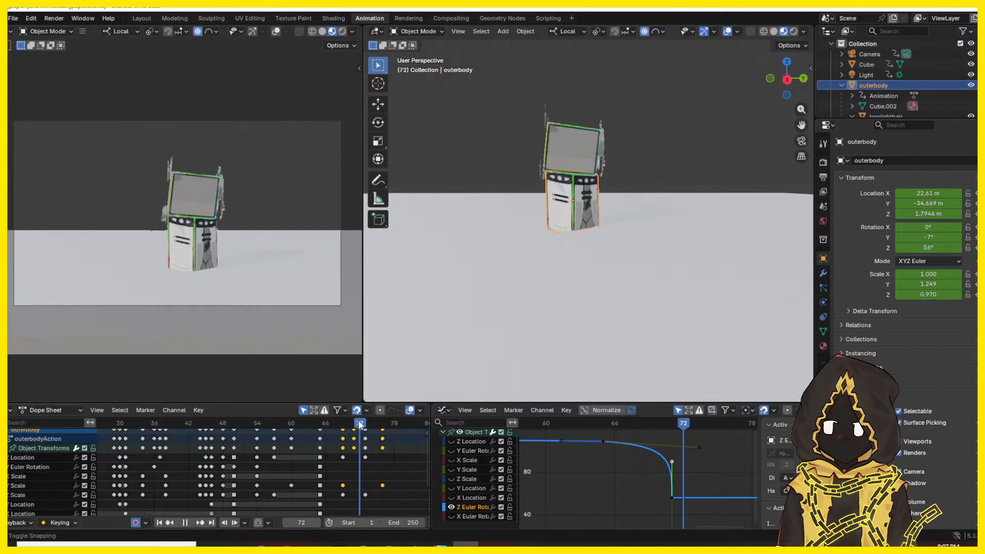
pyautogui.moveTo(359, 421); pyautogui.dragTo(199, 423)
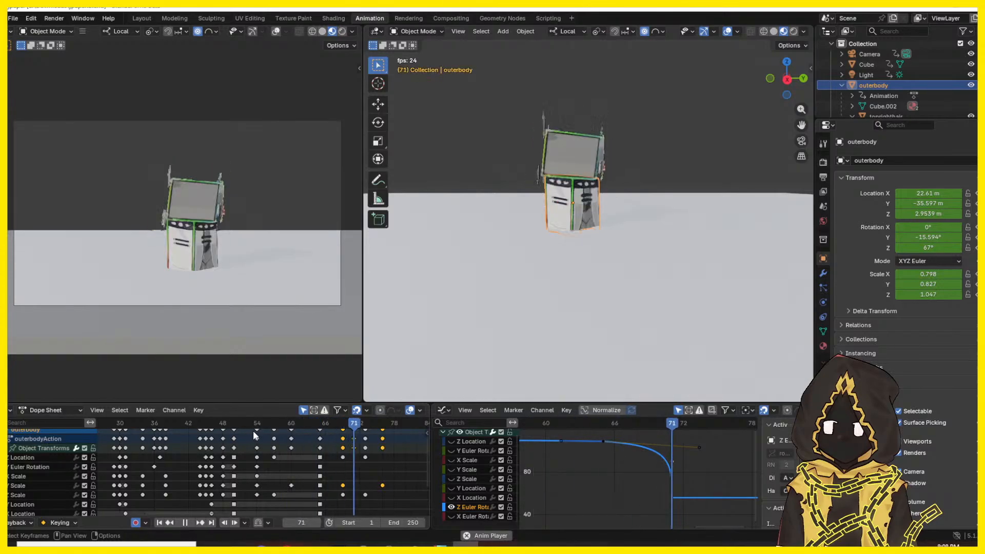
pyautogui.moveTo(266, 423); pyautogui.dragTo(226, 422)
pyautogui.press('space')
pyautogui.press('space')
pyautogui.press('space')
pyautogui.moveTo(366, 445); pyautogui.dragTo(306, 460, button='middle')
pyautogui.press('space')
pyautogui.press('space')
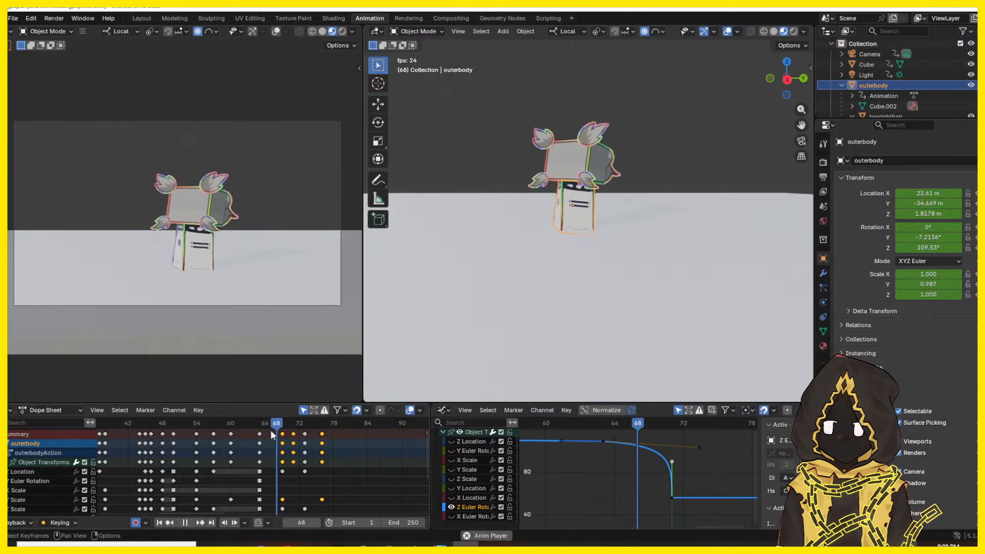
pyautogui.press('space')
# - Display only outerbody's X, Y and Z Scale curves on frame 69, framed closely around that keyframe
pyautogui.click(282, 421)
pyautogui.moveTo(536, 461); pyautogui.dragTo(539, 493, button='middle')
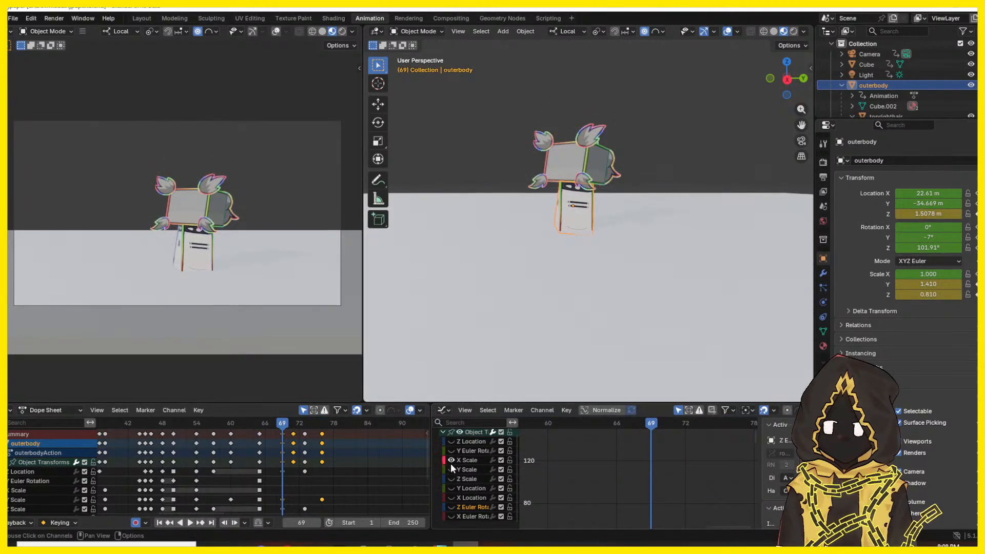
pyautogui.click(451, 478)
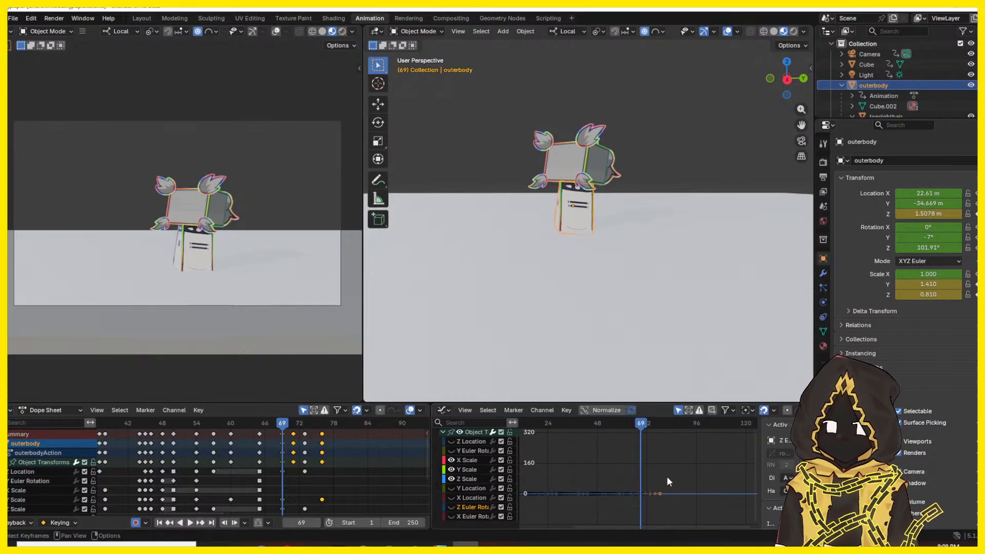
pyautogui.press('Home')
pyautogui.moveTo(660, 485); pyautogui.dragTo(678, 440, button='middle')
pyautogui.scroll(14, 617, 494)
pyautogui.scroll(8, 616, 494)
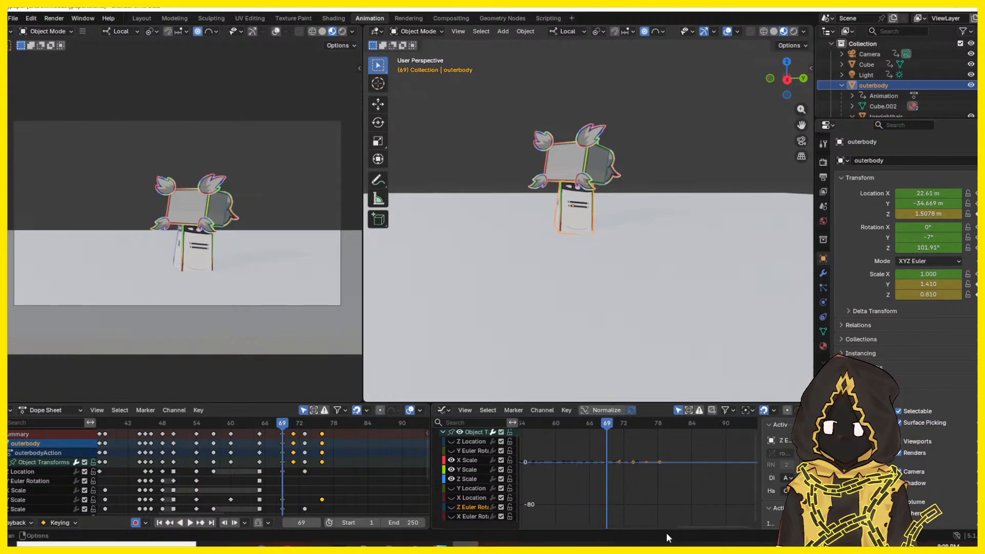
pyautogui.scroll(5, 649, 486)
pyautogui.scroll(12, 649, 486)
pyautogui.moveTo(597, 453); pyautogui.dragTo(639, 522, button='middle')
pyautogui.scroll(5, 651, 507)
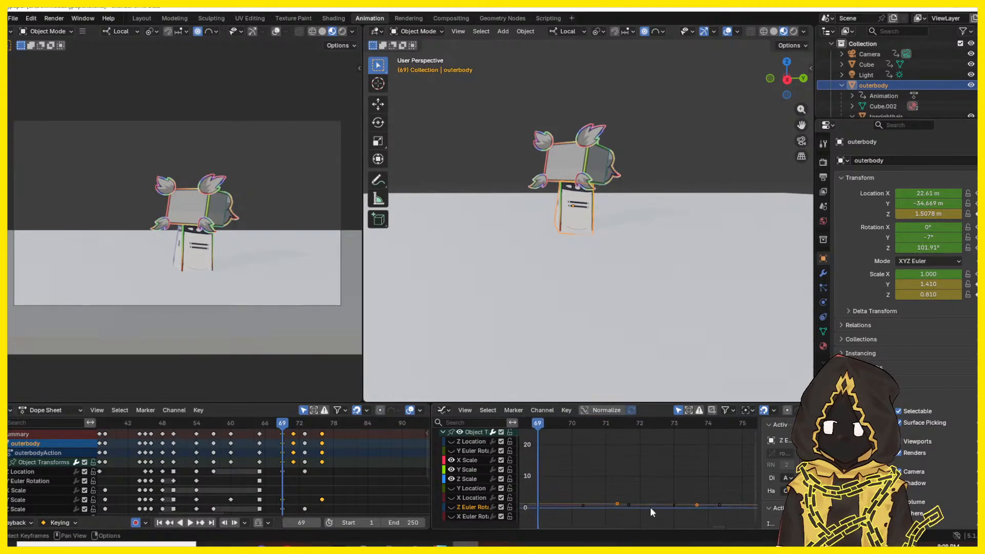
pyautogui.moveTo(583, 480); pyautogui.dragTo(644, 457, button='middle')
pyautogui.scroll(10, 638, 463)
pyautogui.moveTo(599, 481); pyautogui.dragTo(744, 452, button='middle')
pyautogui.click(682, 460)
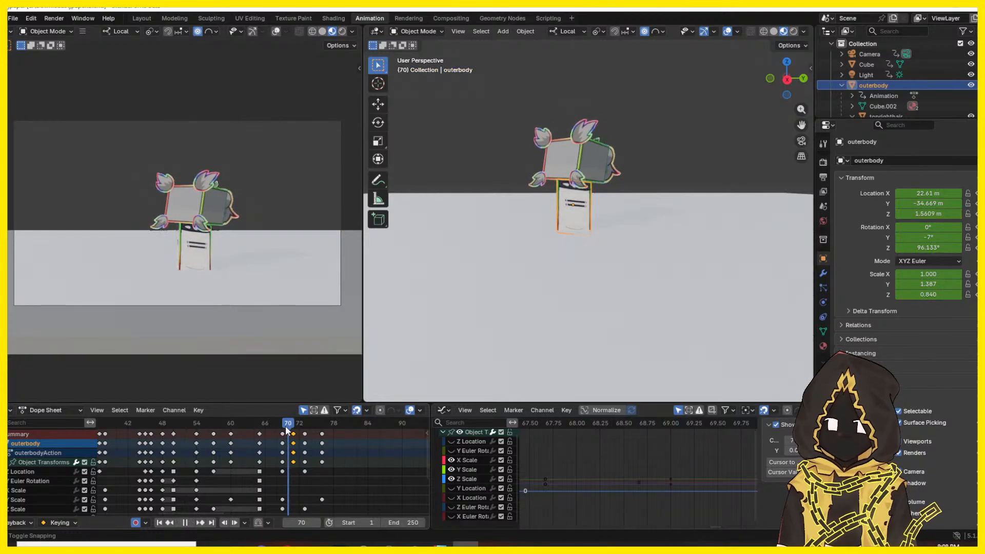
# - Adjust the Y Scale curve's handle between frames 65 and 69 and play the result
pyautogui.scroll(-2, 283, 461)
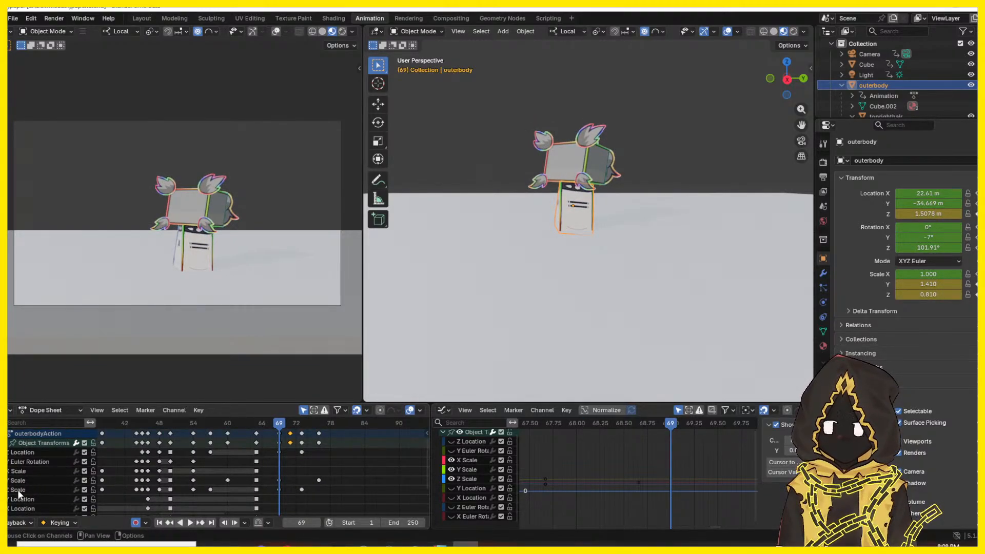
pyautogui.moveTo(702, 481); pyautogui.dragTo(665, 474, button='middle')
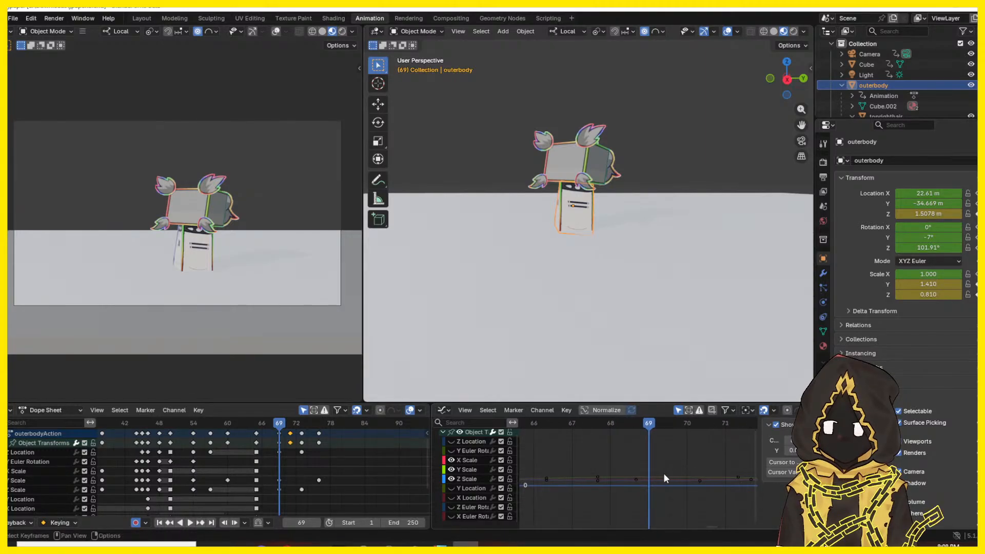
pyautogui.click(473, 471)
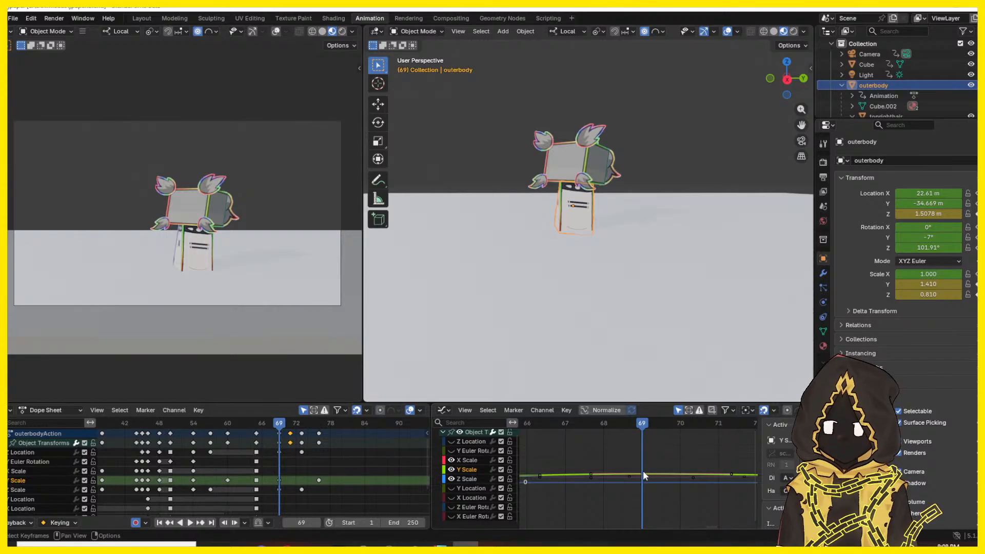
pyautogui.moveTo(591, 473)
pyautogui.mouseDown()
pyautogui.moveTo(632, 471)
pyautogui.moveTo(603, 472)
pyautogui.mouseUp()
pyautogui.press('space')
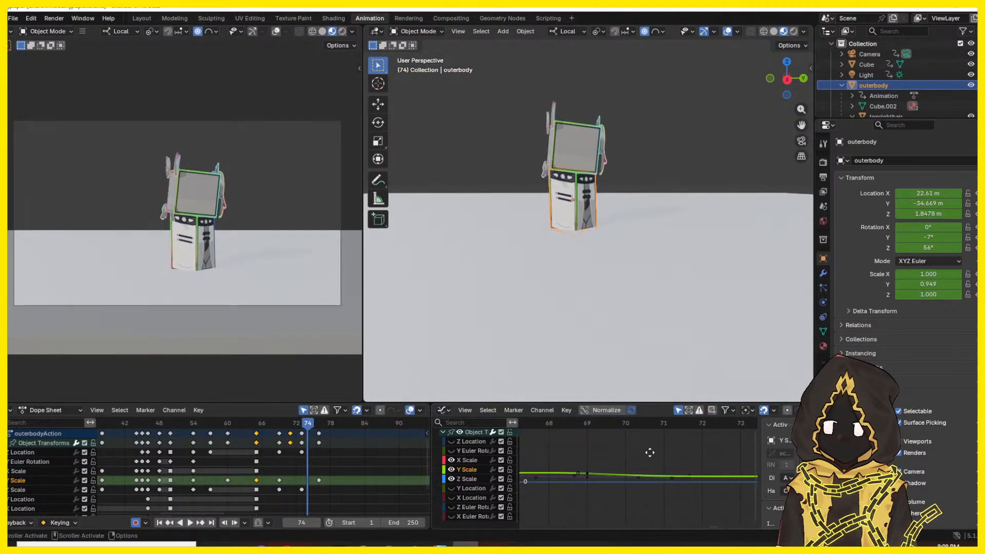
# - Isolate outerbody's Y Scale curve, select the frame 76 keyframe's incoming handle and go to frame 76
pyautogui.scroll(-3, 735, 473)
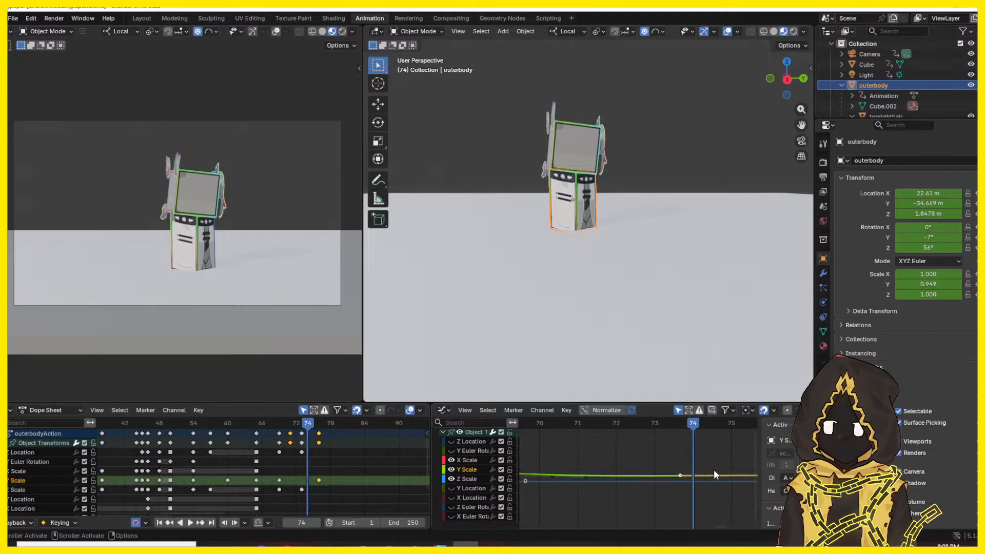
pyautogui.click(678, 433)
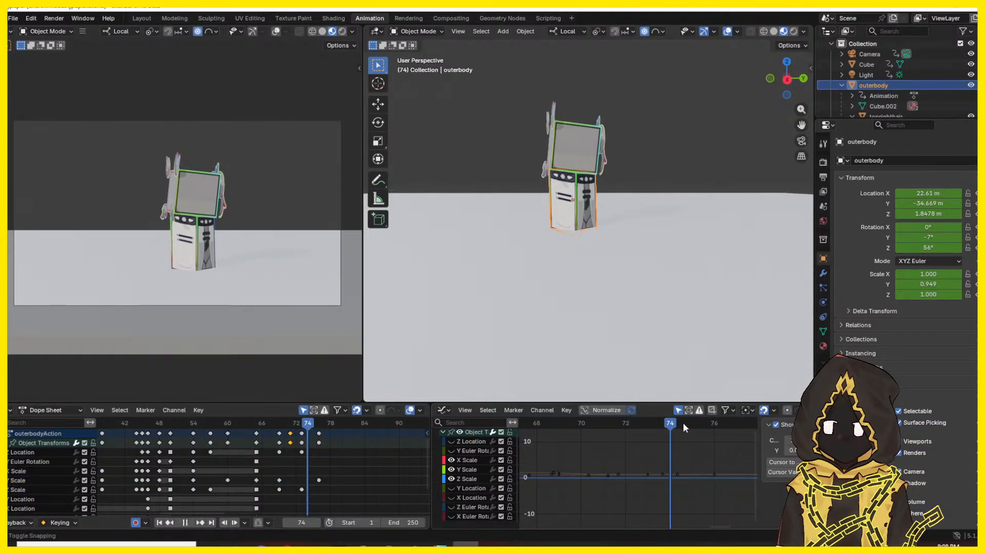
pyautogui.click(682, 423)
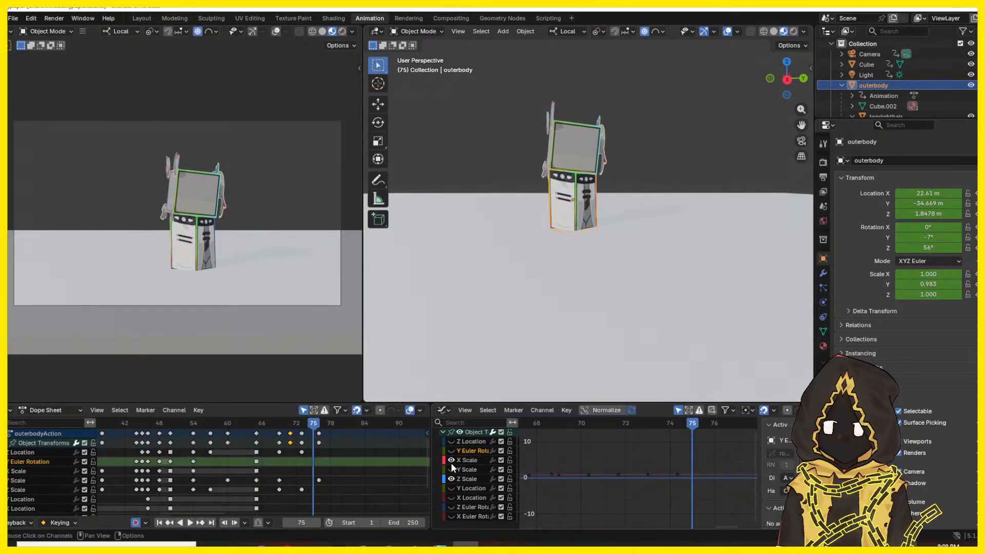
pyautogui.click(452, 469)
pyautogui.moveTo(607, 468); pyautogui.dragTo(627, 466, button='middle')
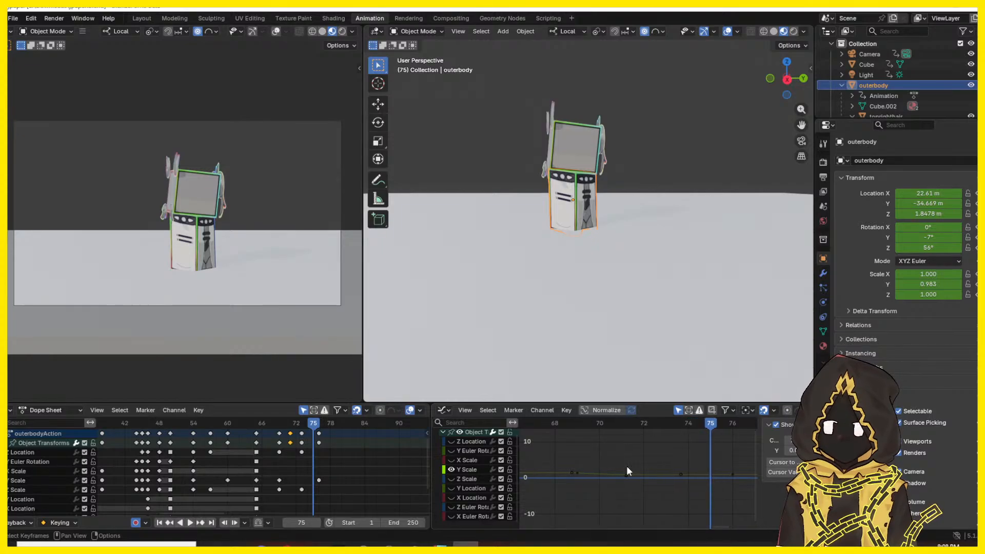
pyautogui.click(683, 474)
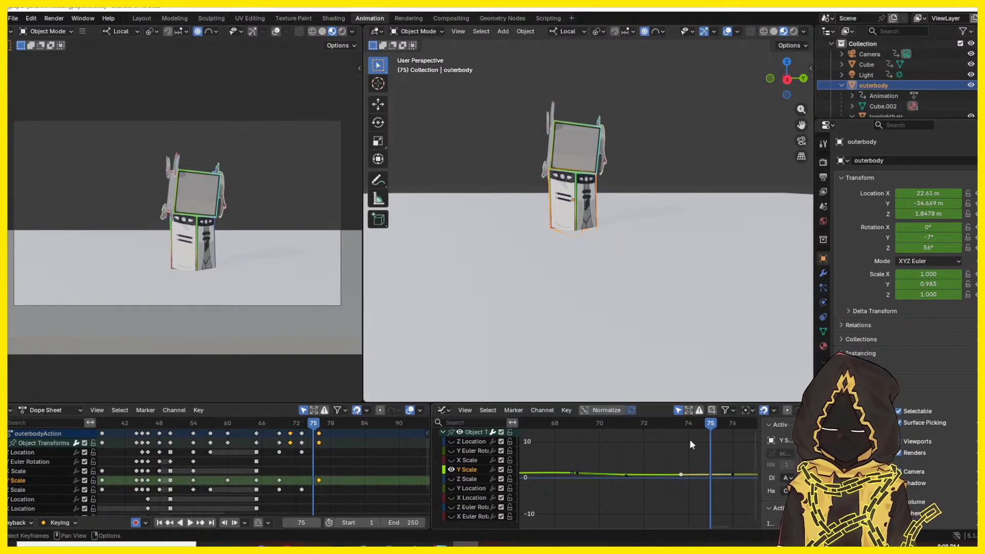
pyautogui.click(726, 423)
# - Raise the Y Scale curve's handles between frames 69 and 76 to hold the widened body longer, and replay the motion
pyautogui.moveTo(681, 473); pyautogui.dragTo(753, 465)
pyautogui.moveTo(618, 475); pyautogui.dragTo(612, 467)
pyautogui.moveTo(580, 471); pyautogui.dragTo(626, 465, button='middle')
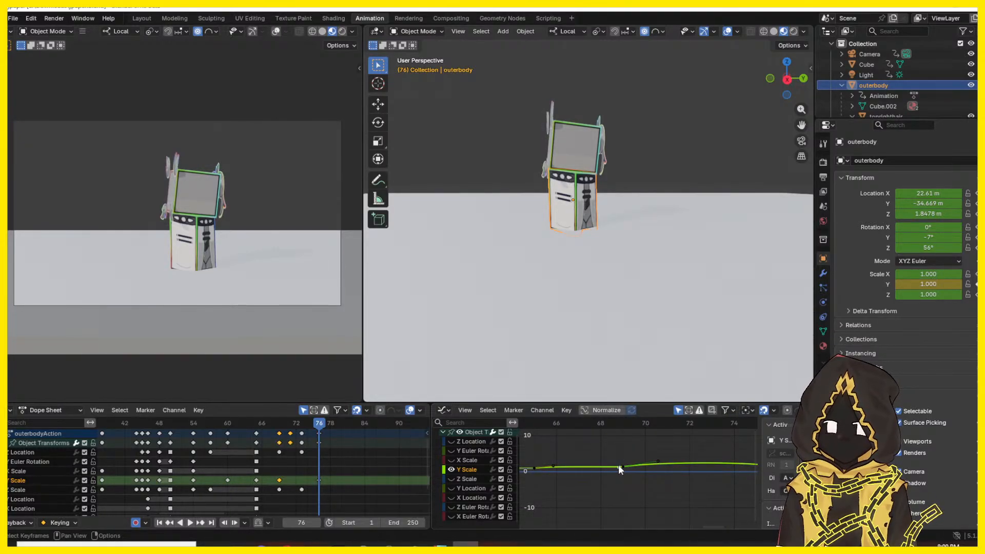
pyautogui.moveTo(618, 465); pyautogui.dragTo(619, 462)
pyautogui.click(525, 425)
pyautogui.press('space')
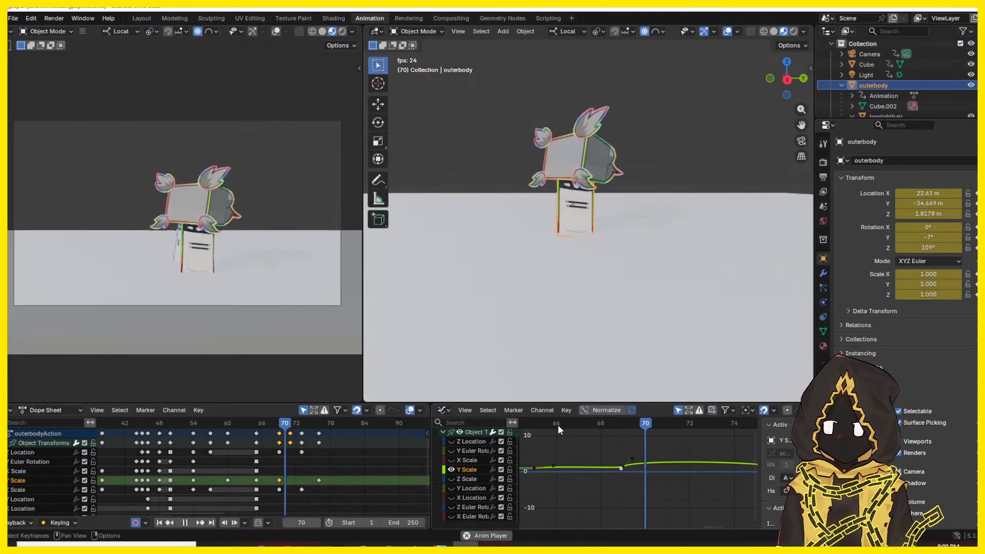
pyautogui.press('space')
pyautogui.click(541, 432)
pyautogui.moveTo(534, 425); pyautogui.dragTo(490, 426)
pyautogui.press('space')
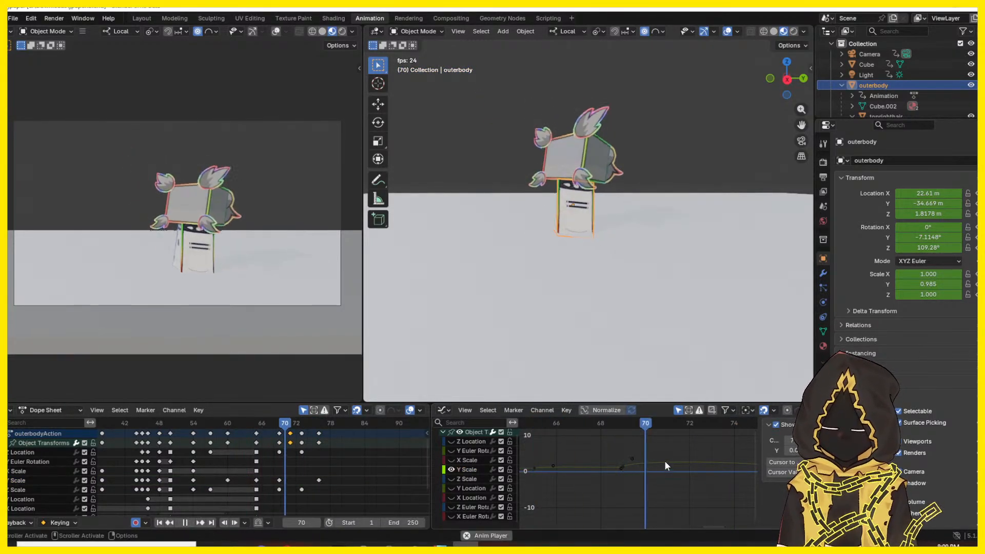
# - Pull the frame 76 Y Scale keyframe's incoming handle back to about frame 74 and lower frame 69's outgoing handle
pyautogui.moveTo(677, 459); pyautogui.dragTo(584, 454, button='middle')
pyautogui.press('space')
pyautogui.click(676, 457)
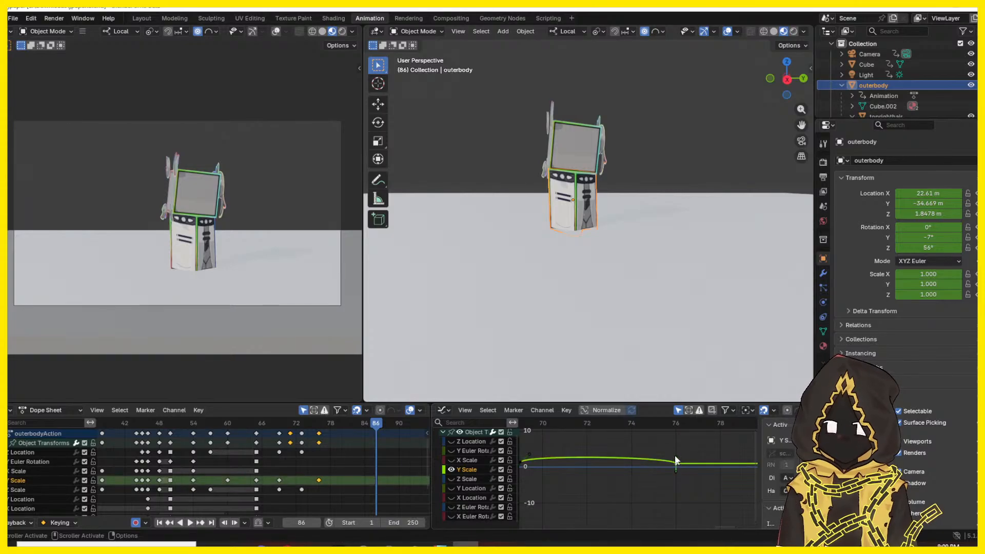
pyautogui.moveTo(676, 458); pyautogui.dragTo(636, 458)
pyautogui.click(636, 459)
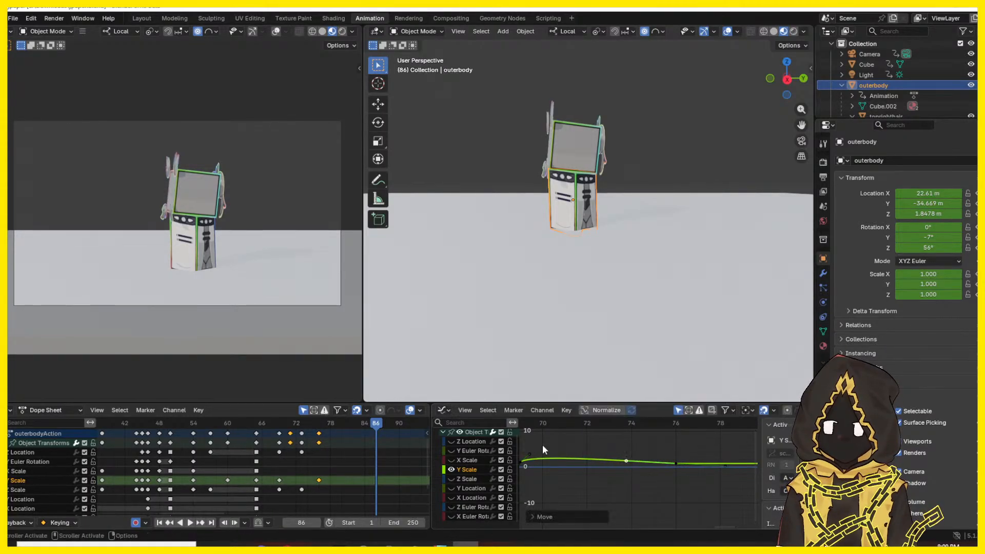
pyautogui.moveTo(543, 444); pyautogui.dragTo(568, 457, button='middle')
pyautogui.moveTo(561, 460); pyautogui.dragTo(560, 468)
# - Replay the animation from about frame 49 through frame 75 to review the softened Y Scale recovery
pyautogui.moveTo(568, 422); pyautogui.dragTo(750, 419)
pyautogui.press('space')
pyautogui.press('space')
pyautogui.moveTo(577, 433); pyautogui.dragTo(631, 440, button='middle')
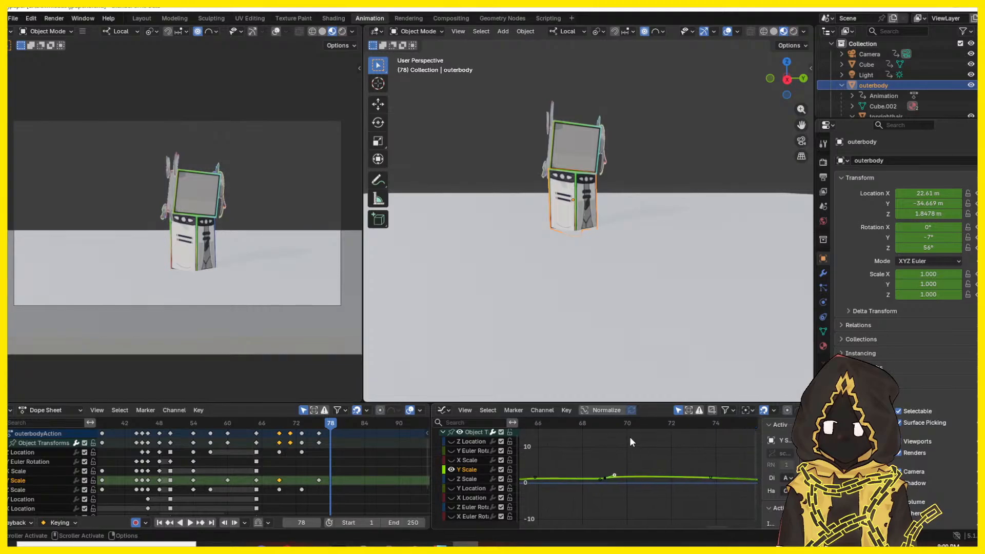
pyautogui.press('space')
pyautogui.click(165, 424)
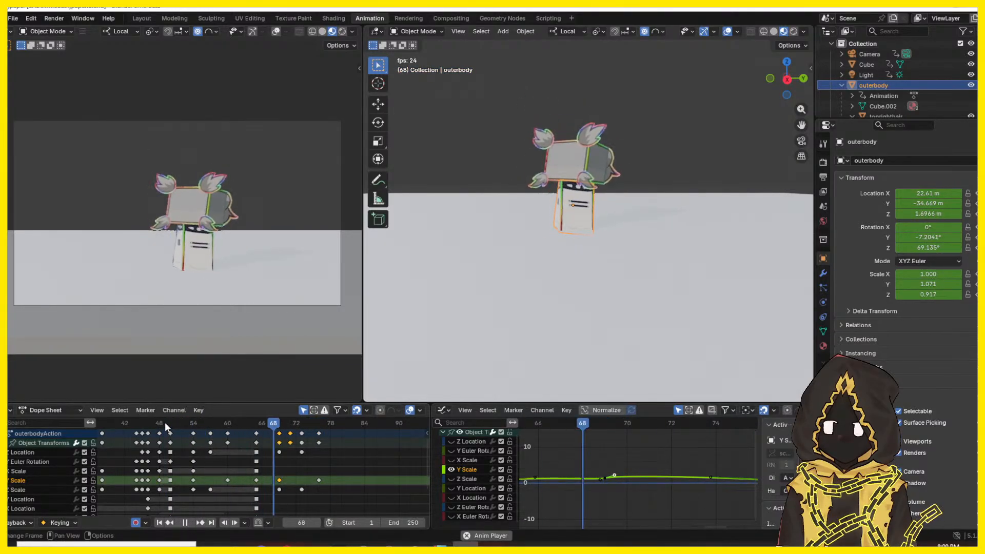
pyautogui.press('space')
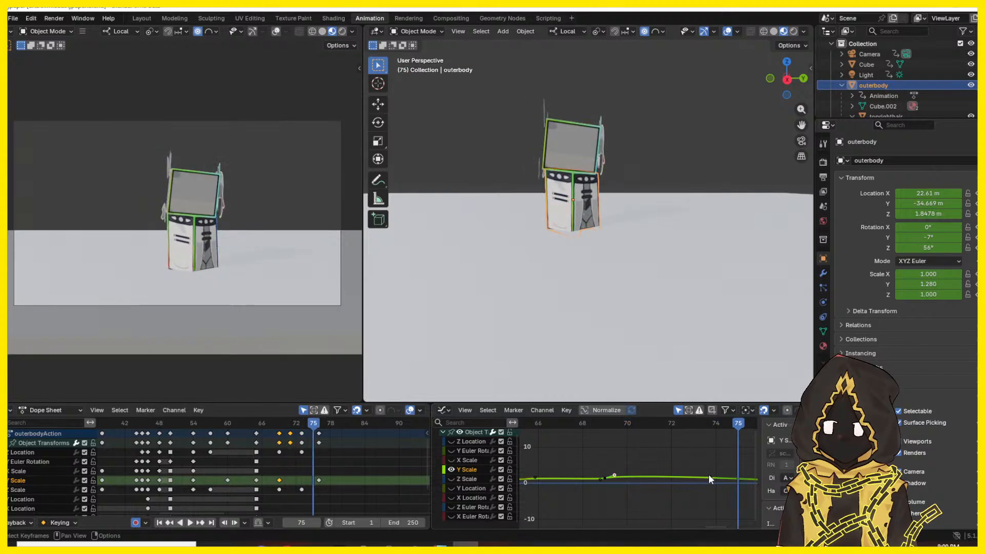
# - Move outerbody's Y Scale keyframe from frame 76 to frame 75, nudge frame 69's outgoing handle and replay the turn
pyautogui.click(314, 480)
pyautogui.press('g')
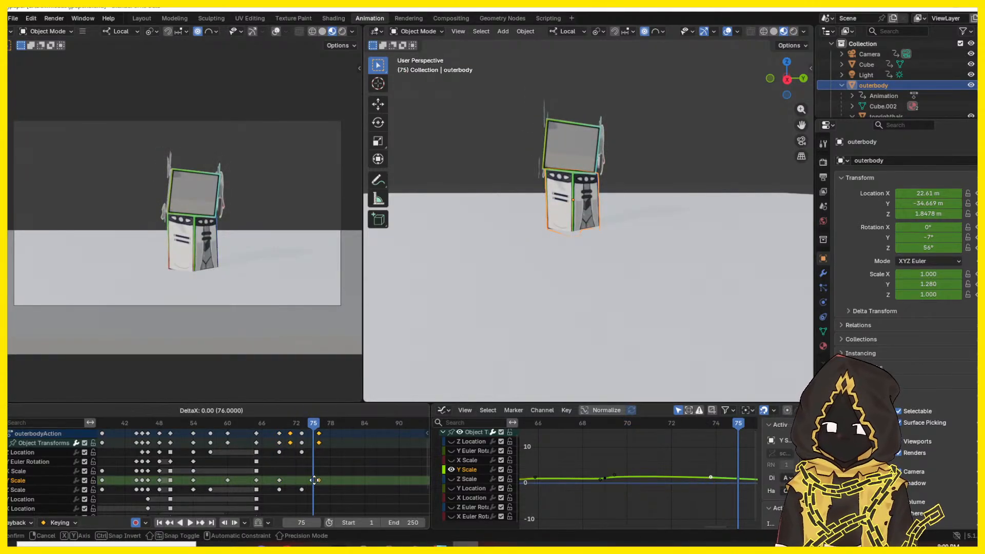
pyautogui.click(312, 480)
pyautogui.moveTo(689, 479); pyautogui.dragTo(596, 478)
pyautogui.press('space')
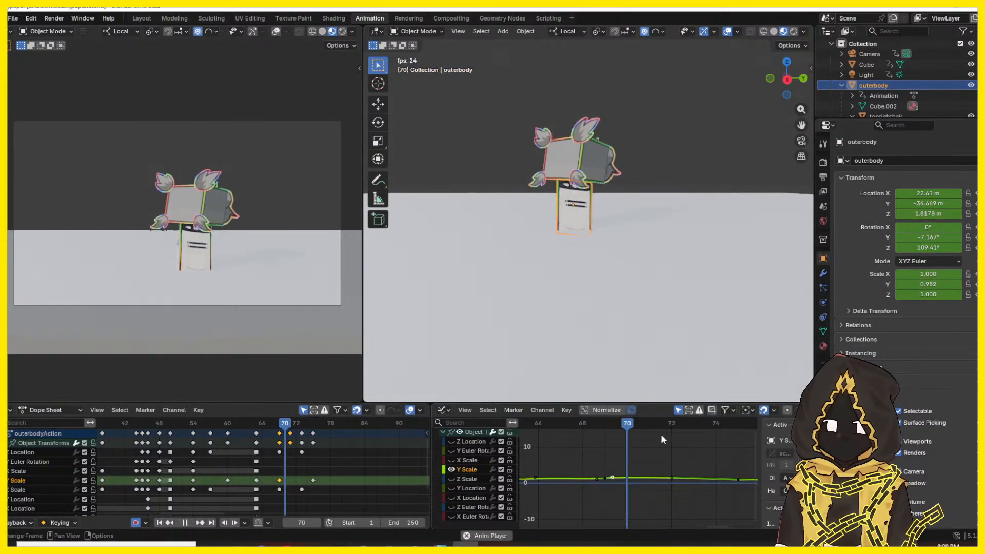
pyautogui.press('space')
pyautogui.click(547, 429)
pyautogui.moveTo(546, 426); pyautogui.dragTo(785, 480)
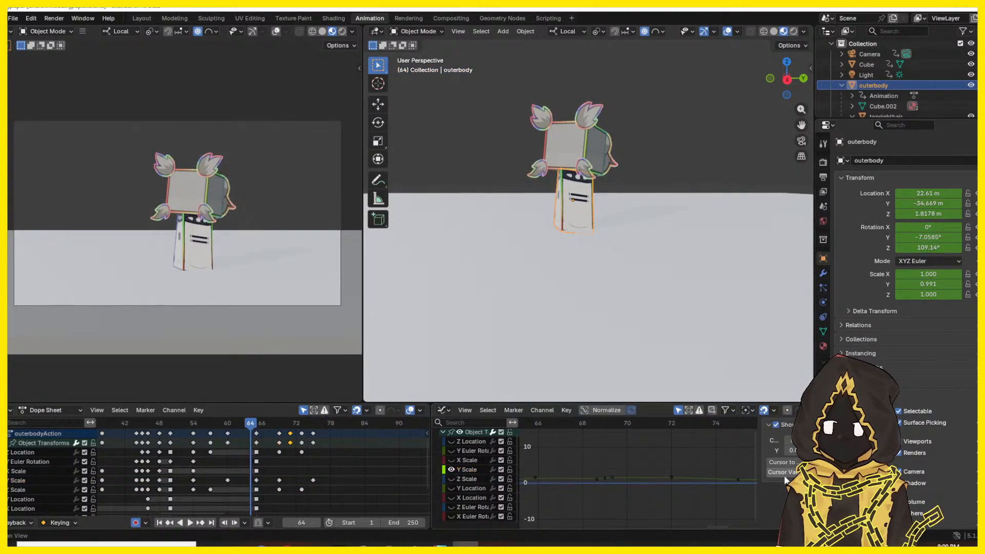
# - Pull the frame 75 Y Scale keyframe's incoming handle back to just before frame 72 and replay the motion from about frame 49
pyautogui.click(672, 477)
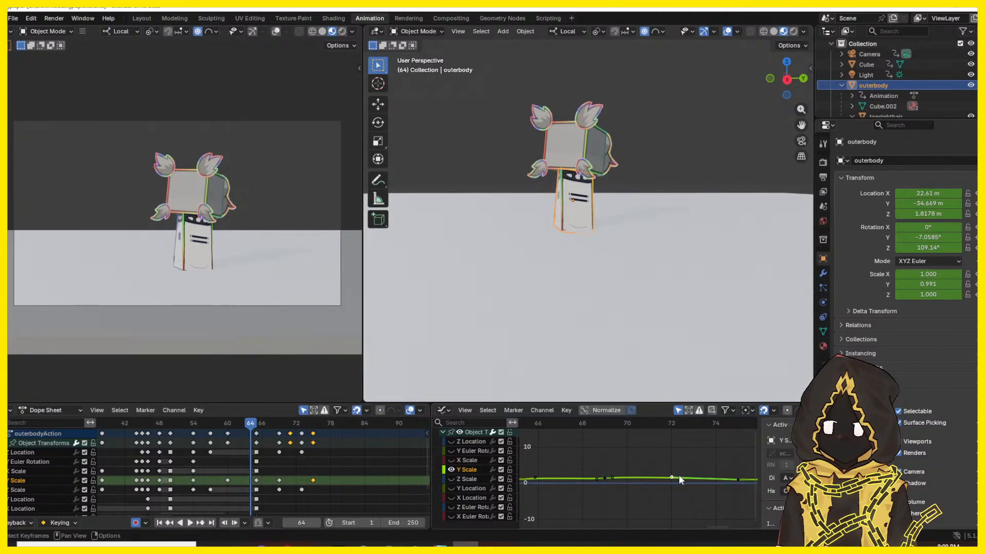
pyautogui.moveTo(672, 476); pyautogui.dragTo(668, 477)
pyautogui.press('space')
pyautogui.press('space')
pyautogui.moveTo(644, 427); pyautogui.dragTo(520, 431)
pyautogui.moveTo(670, 478); pyautogui.dragTo(666, 477)
pyautogui.press('space')
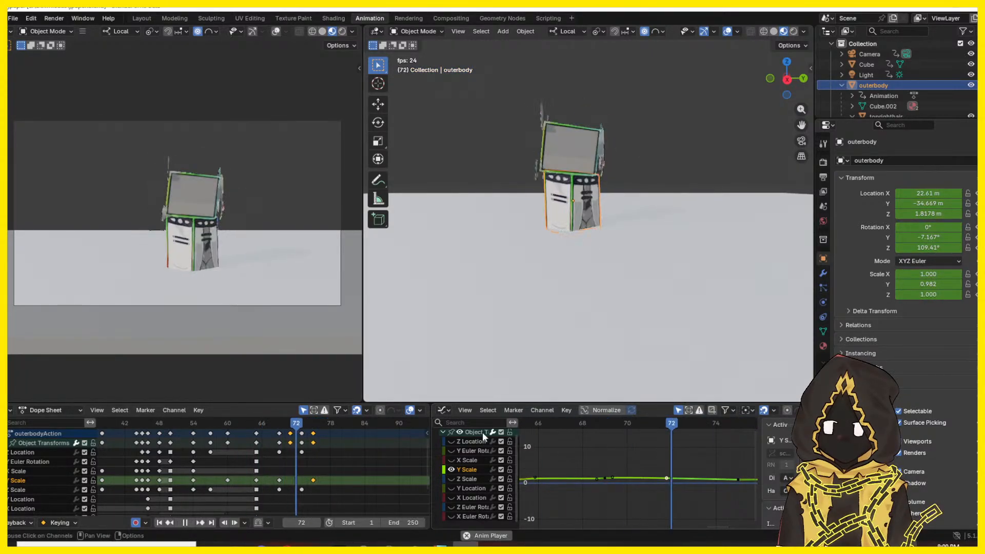
pyautogui.press('space')
pyautogui.press('space')
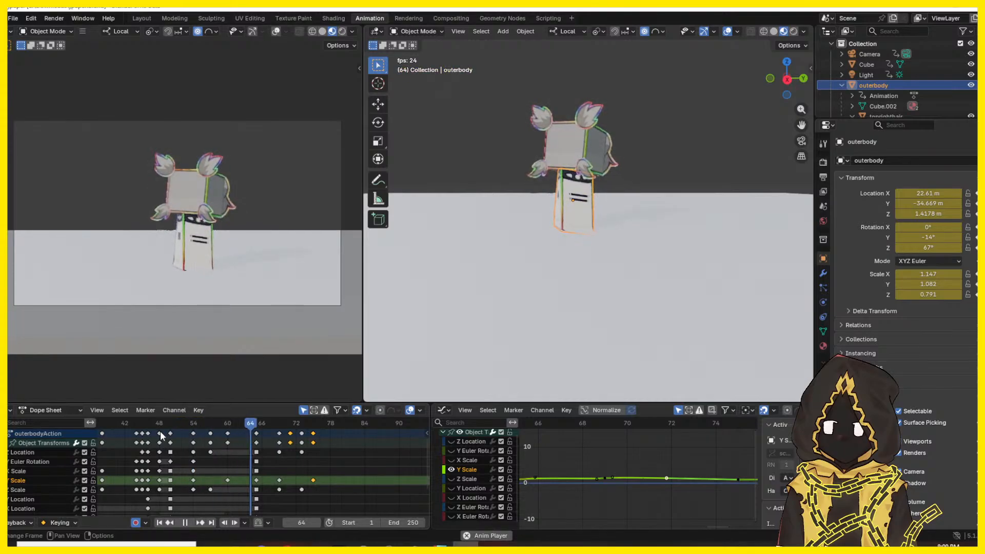
pyautogui.moveTo(175, 423); pyautogui.dragTo(145, 435)
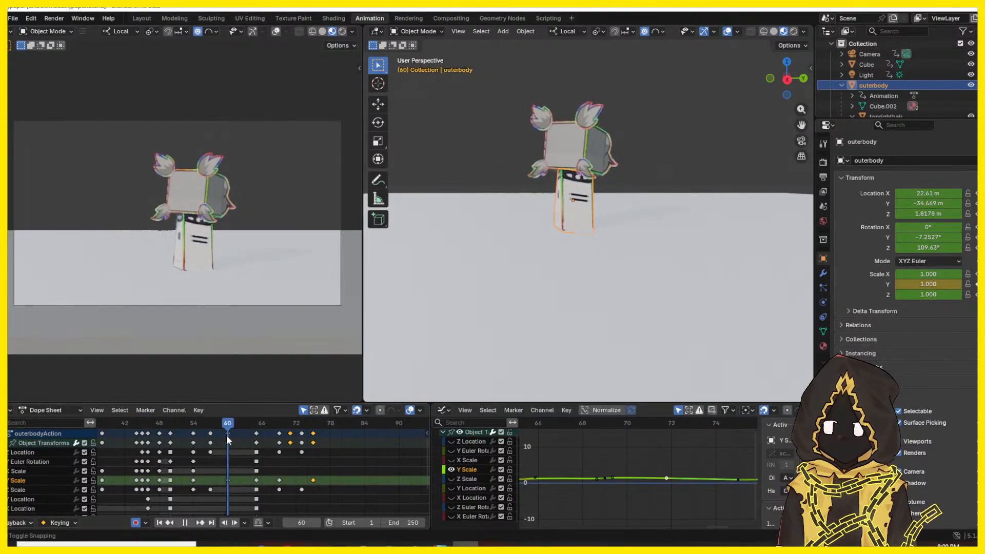
pyautogui.press('space')
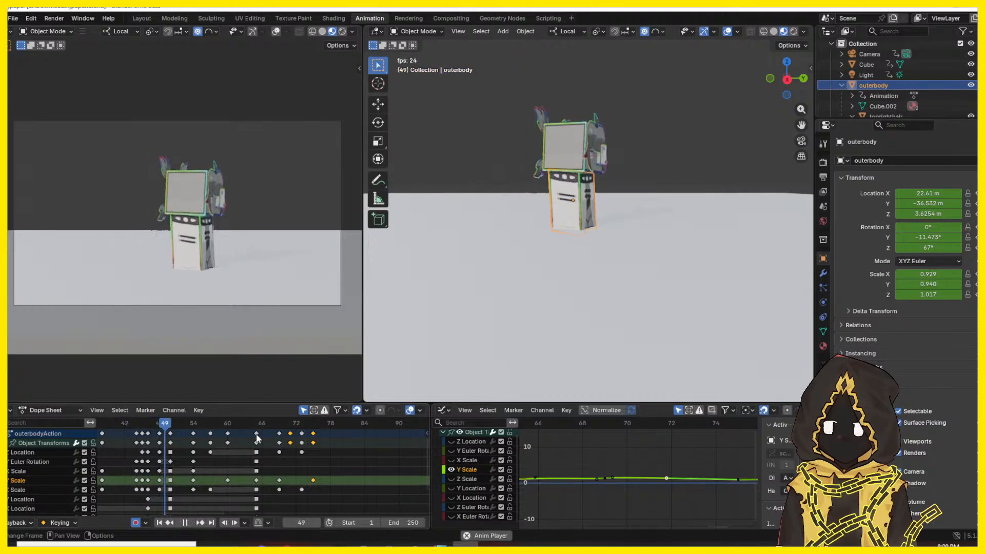
pyautogui.press('space')
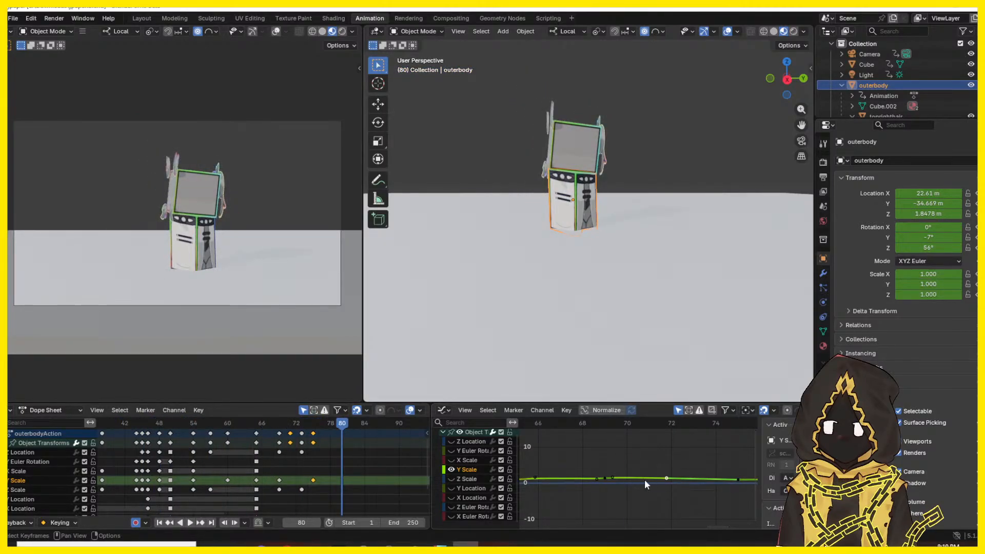
# - Lower the frame 69 Y Scale keyframe's outgoing handle slightly and replay the turn back
pyautogui.hotkey('alt', 'a')
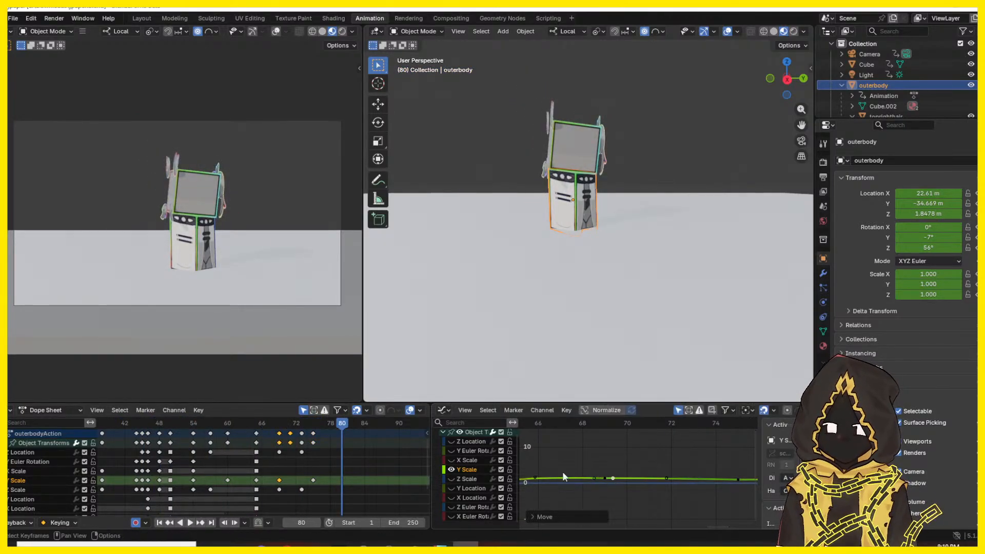
pyautogui.moveTo(528, 424); pyautogui.dragTo(696, 423)
pyautogui.press('space')
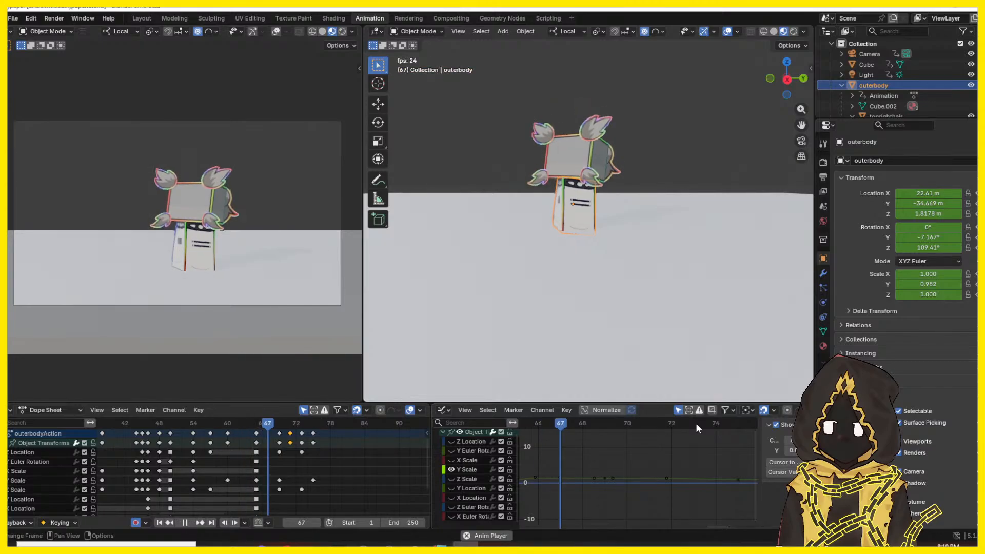
pyautogui.press('space')
pyautogui.moveTo(268, 426); pyautogui.dragTo(213, 434)
pyautogui.press('space')
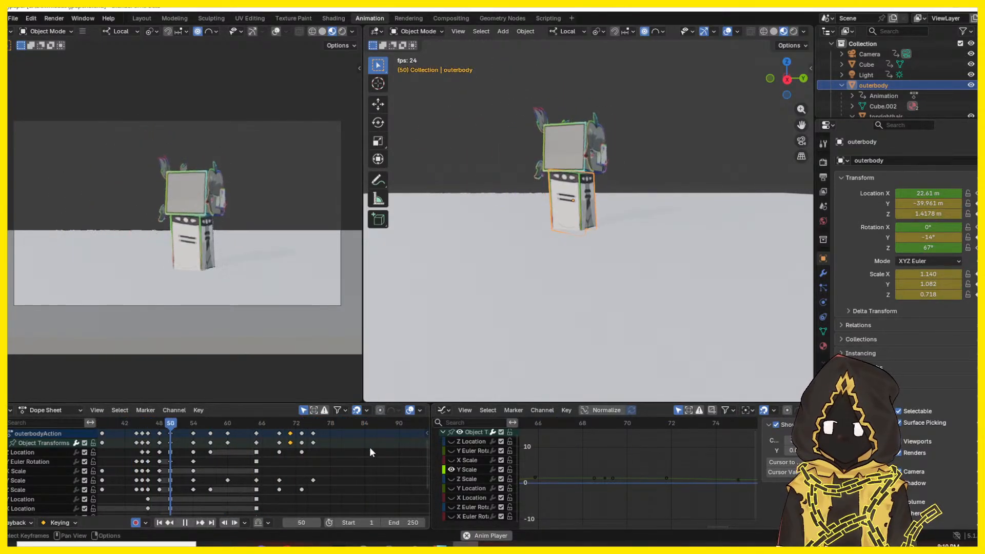
# - Move the last Y Scale keyframe to frame 76 and replay the body's widening and recovery
pyautogui.moveTo(314, 480); pyautogui.dragTo(326, 478)
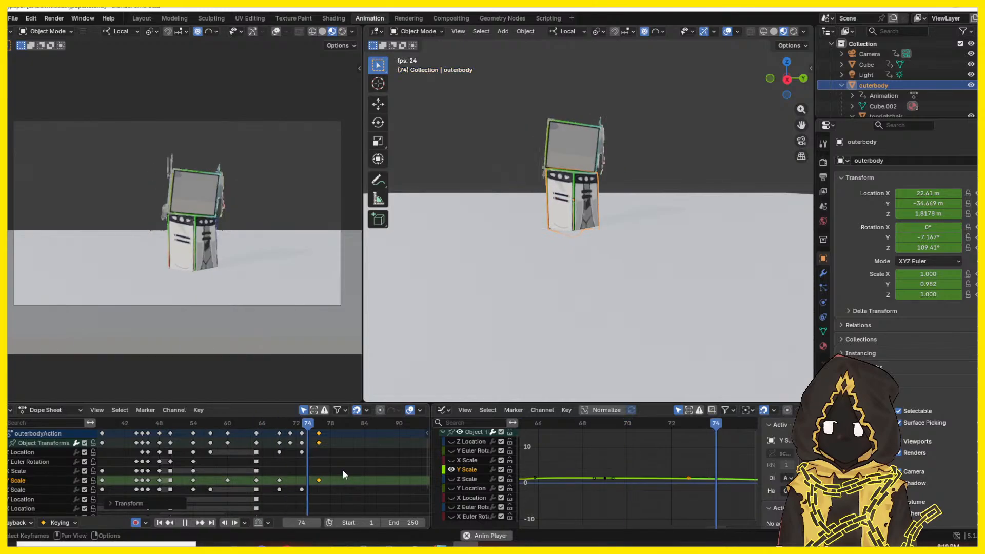
pyautogui.moveTo(334, 424); pyautogui.dragTo(224, 434)
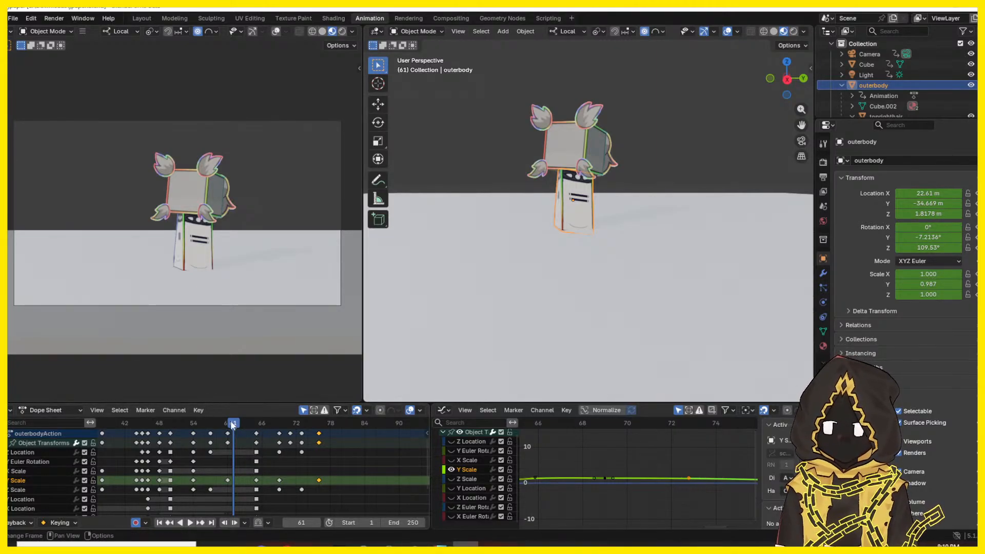
pyautogui.press('space')
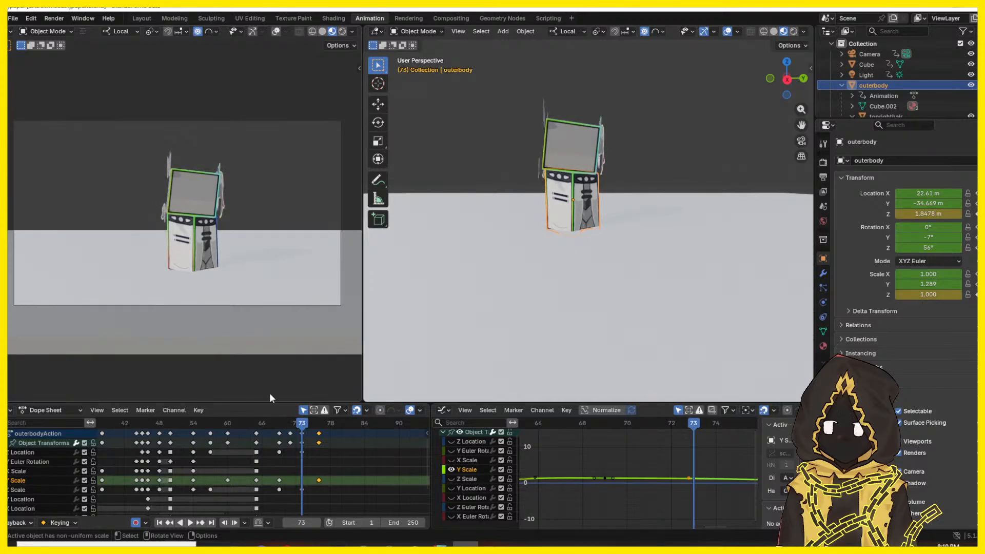
pyautogui.press('space')
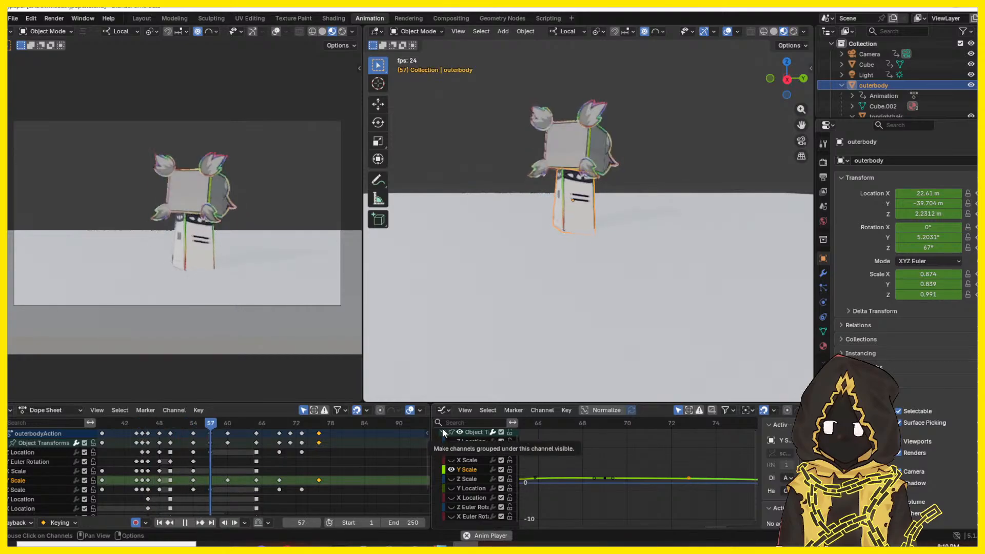
pyautogui.press('space')
# - Select toprighthair and step through frames 66 to 70 to examine the head's pose against the body's turn
pyautogui.click(278, 424)
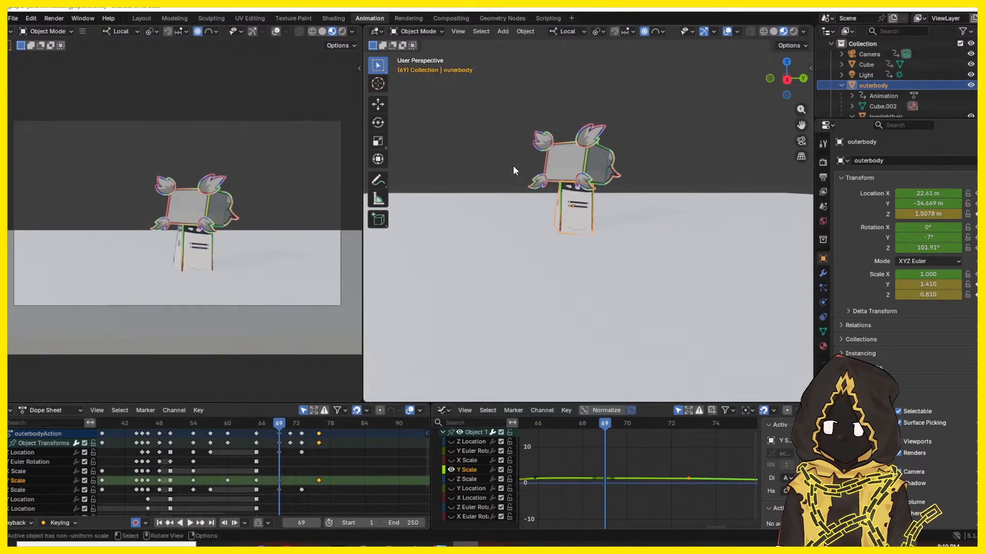
pyautogui.click(572, 161)
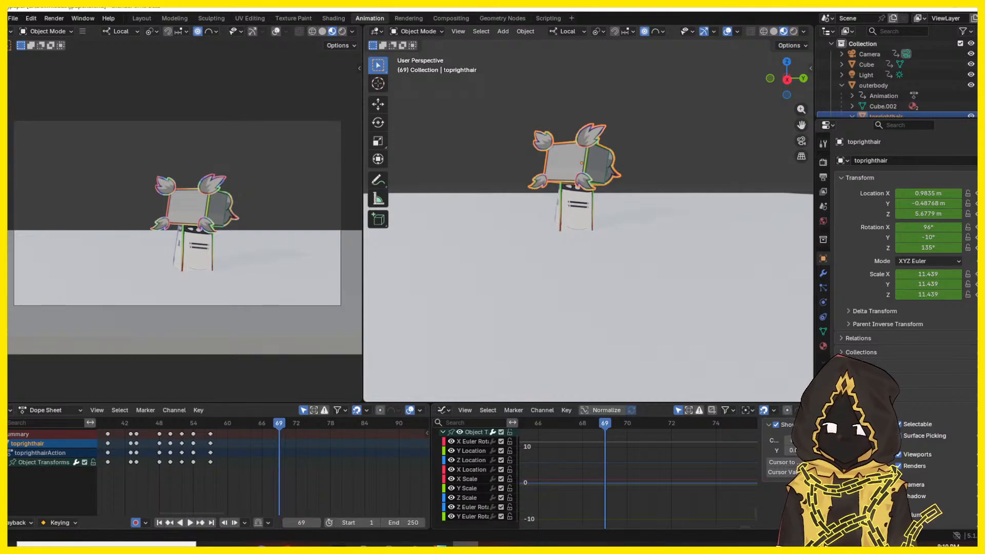
pyautogui.press('Right')
pyautogui.press('Right')
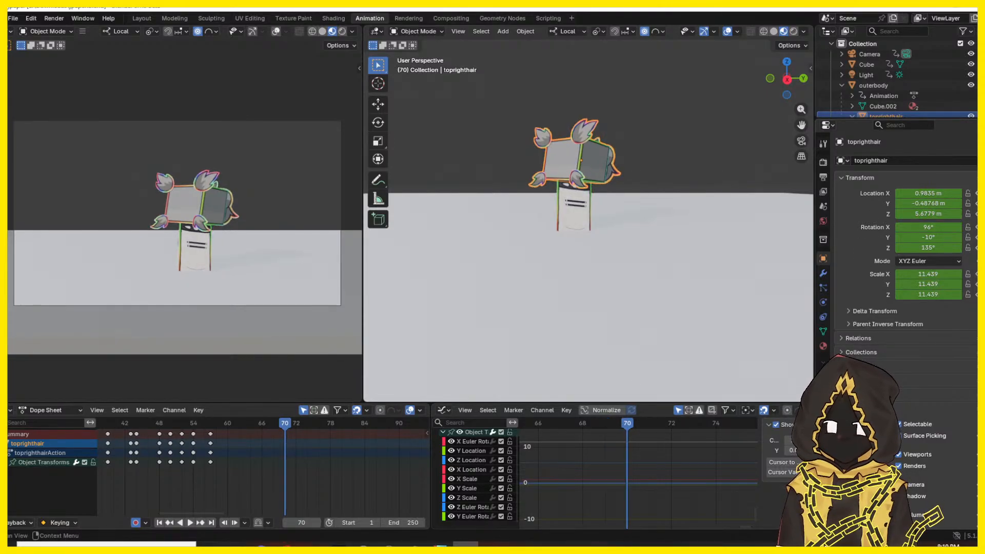
pyautogui.press('Left')
pyautogui.press('Left')
pyautogui.press('Left')
pyautogui.press('Left')
pyautogui.press('Left')
pyautogui.press('Left')
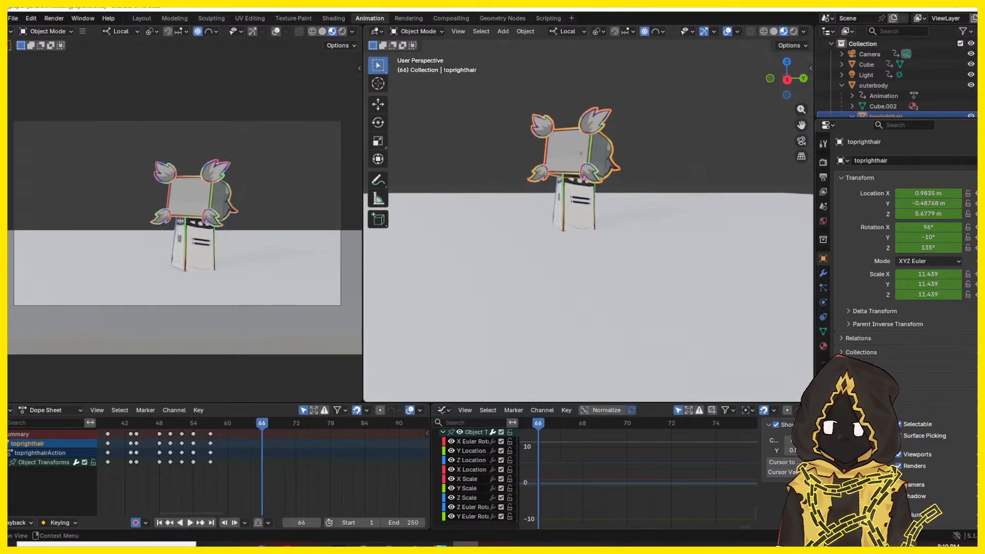
pyautogui.press('Right')
pyautogui.press('Right')
pyautogui.press('Right')
pyautogui.press('Right')
pyautogui.press('Right')
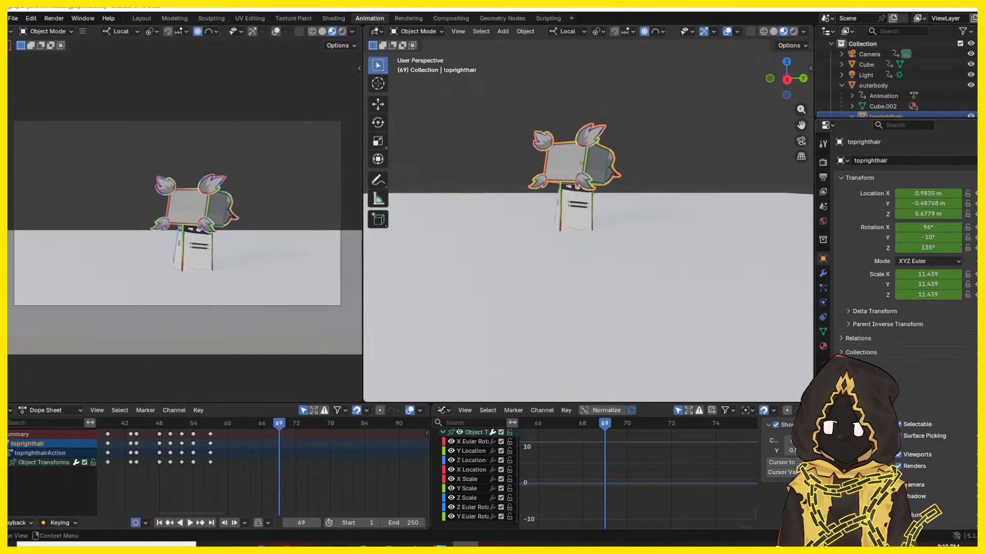
# - Replay the head motion from about frame 47 and step through the frames to check its timing
pyautogui.click(154, 423)
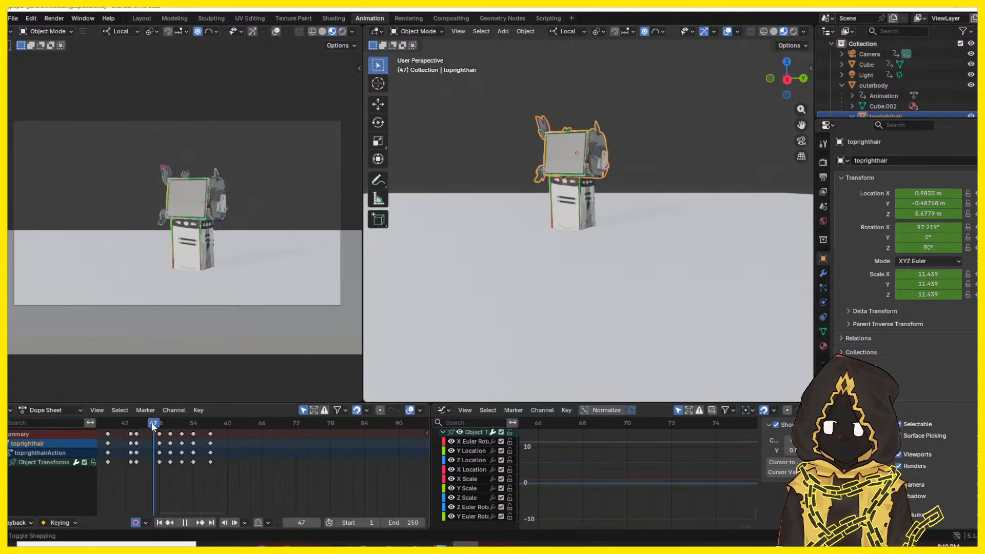
pyautogui.press('space')
pyautogui.press('space')
pyautogui.press('space')
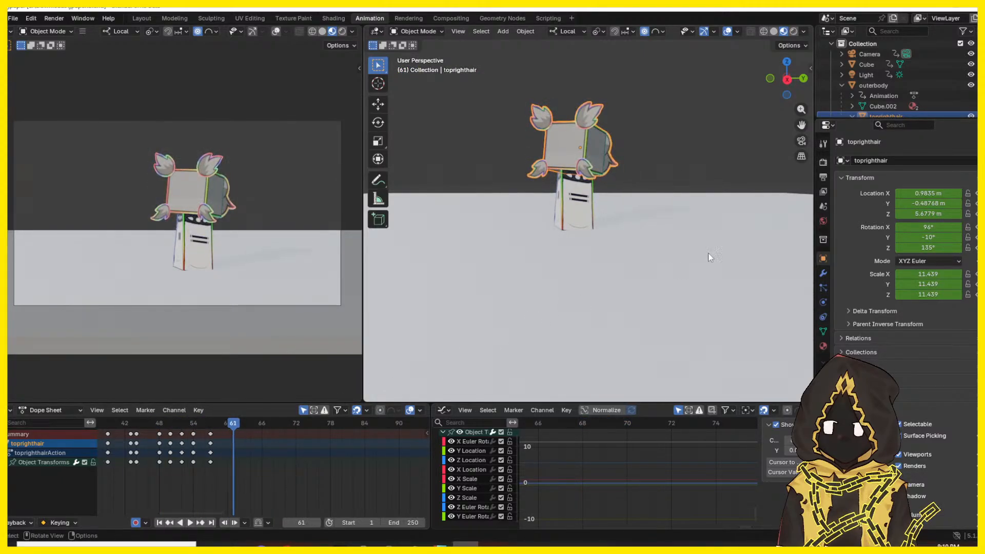
pyautogui.press('Left')
pyautogui.press('Left')
pyautogui.press('Left')
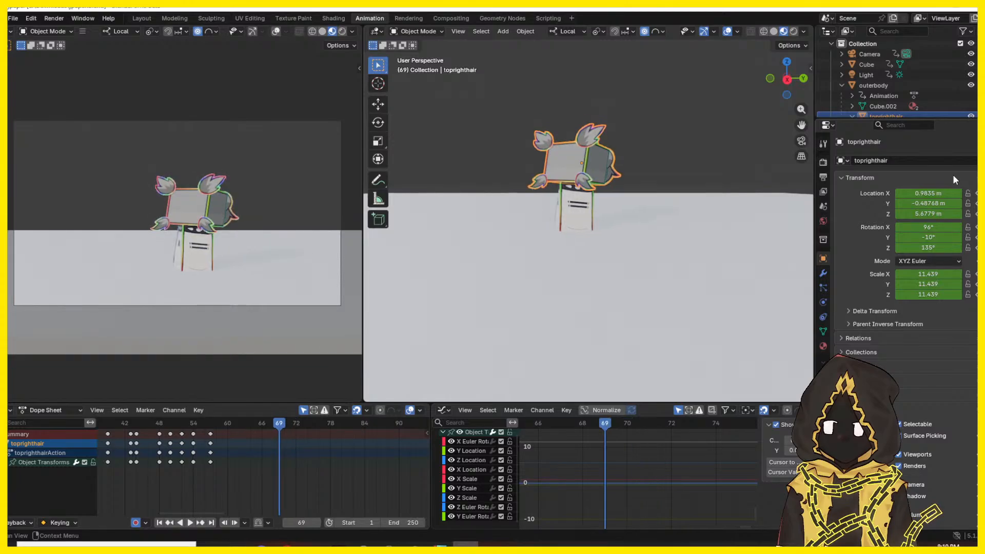
# - Go to frame 71 and keyframe toprighthair's location, rotation and scale
pyautogui.press('Right')
pyautogui.press('Right')
pyautogui.press('Right')
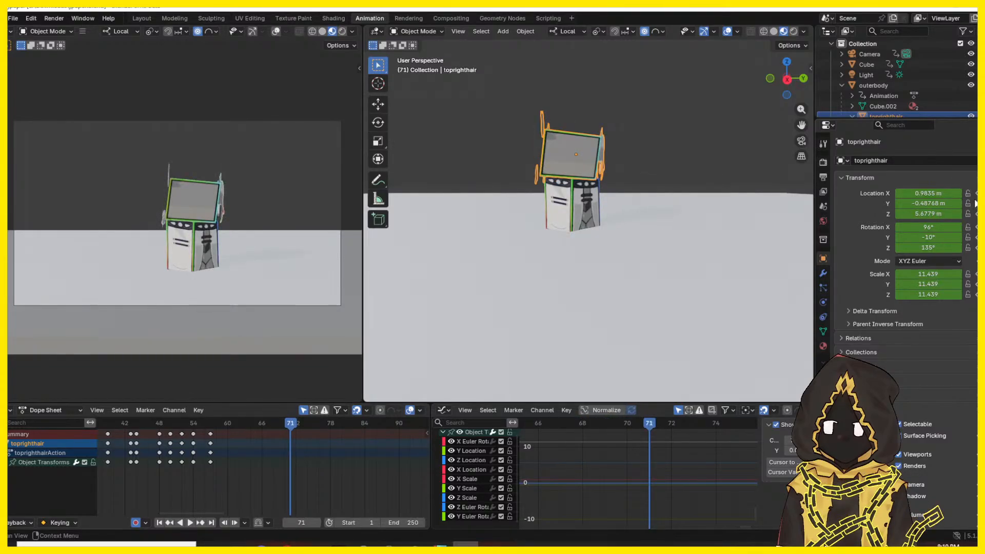
pyautogui.press('Left')
pyautogui.press('Right')
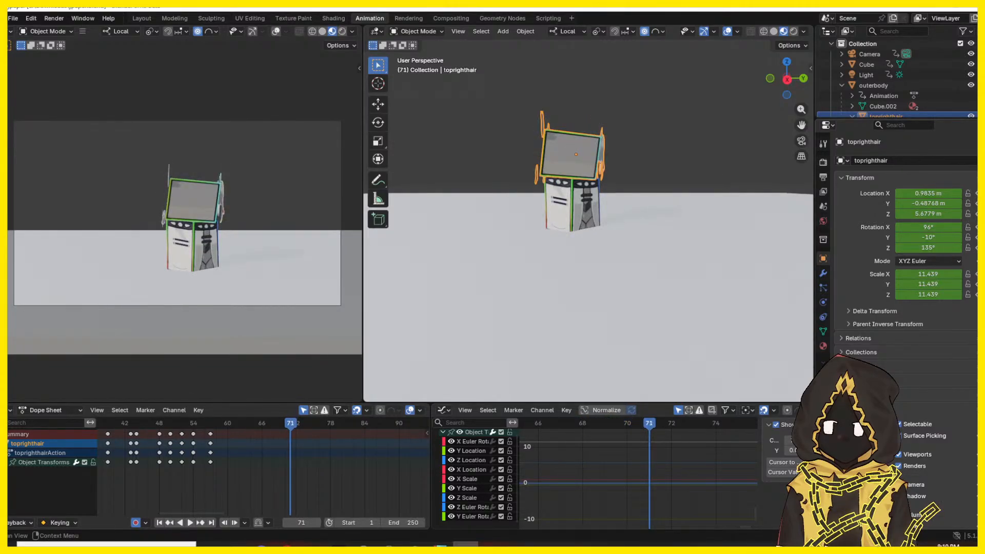
pyautogui.click(977, 193)
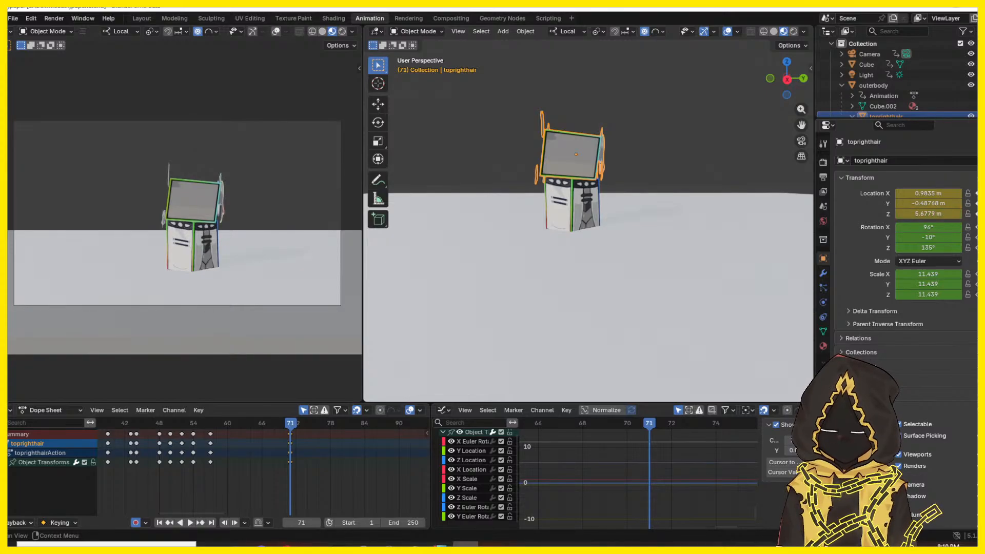
pyautogui.click(977, 228)
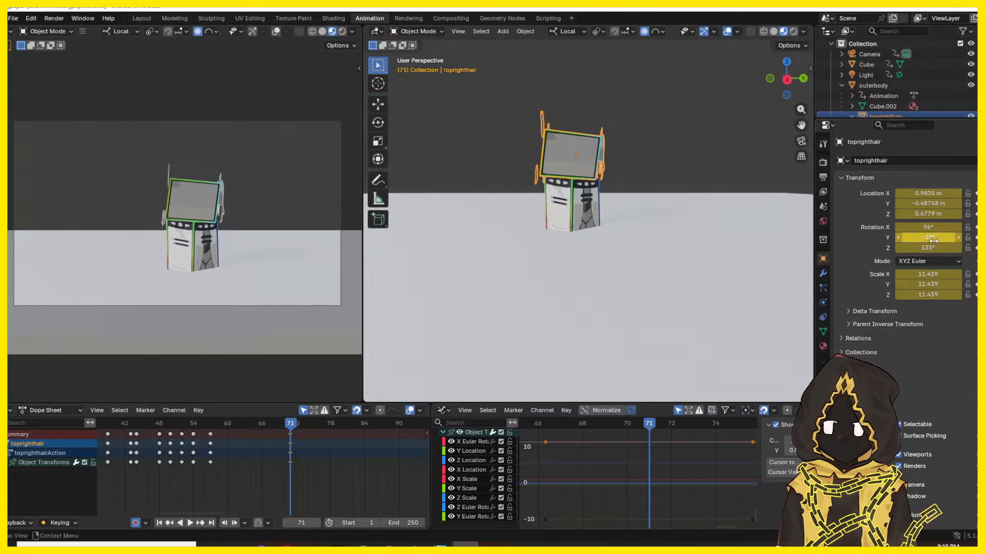
# - Rotate toprighthair at frame 71 to X 95°, Y 4°, Z 46° and shift it to about X 0.773, Y -0.591, Z 5.707 m
pyautogui.moveTo(937, 248)
pyautogui.mouseDown()
pyautogui.moveTo(895, 248)
pyautogui.moveTo(923, 227)
pyautogui.moveTo(947, 237)
pyautogui.mouseUp()
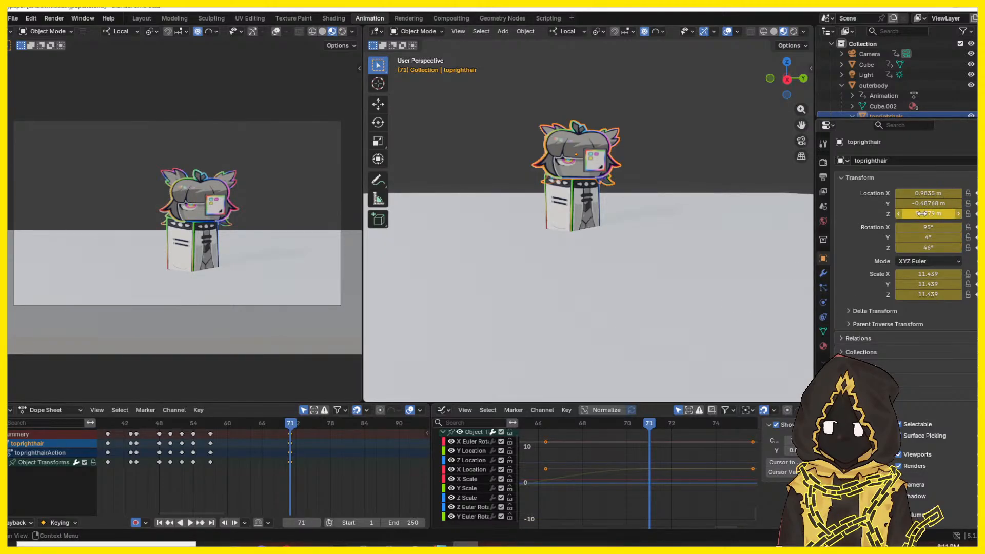
pyautogui.moveTo(929, 203)
pyautogui.mouseDown()
pyautogui.moveTo(911, 204)
pyautogui.moveTo(939, 203)
pyautogui.mouseUp()
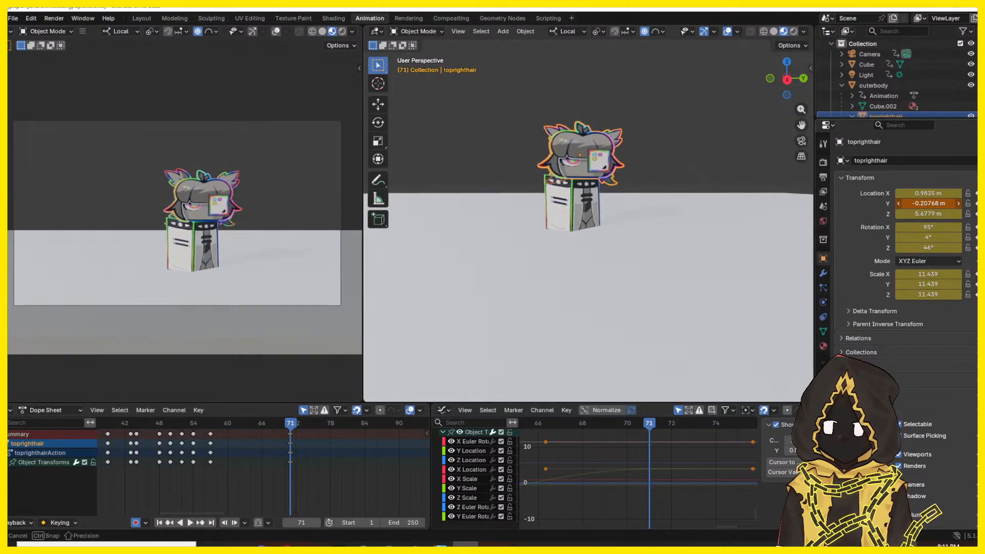
pyautogui.press('Escape')
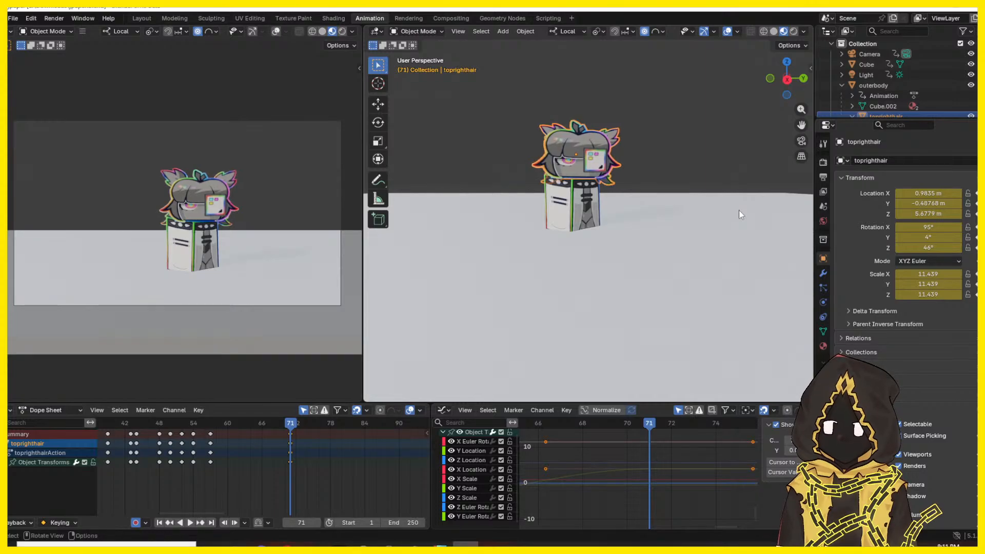
pyautogui.press('g')
pyautogui.press('z')
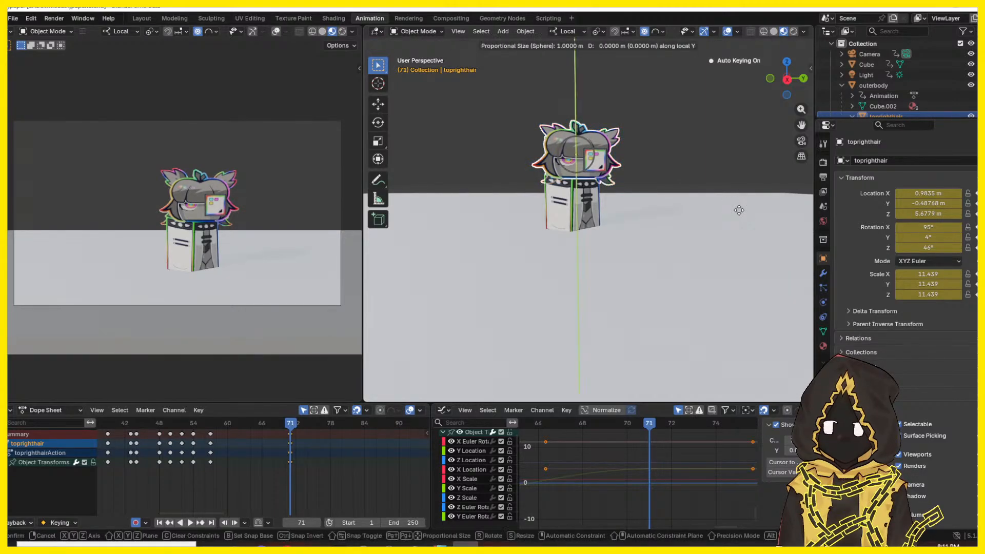
pyautogui.press('y')
pyautogui.click(734, 207)
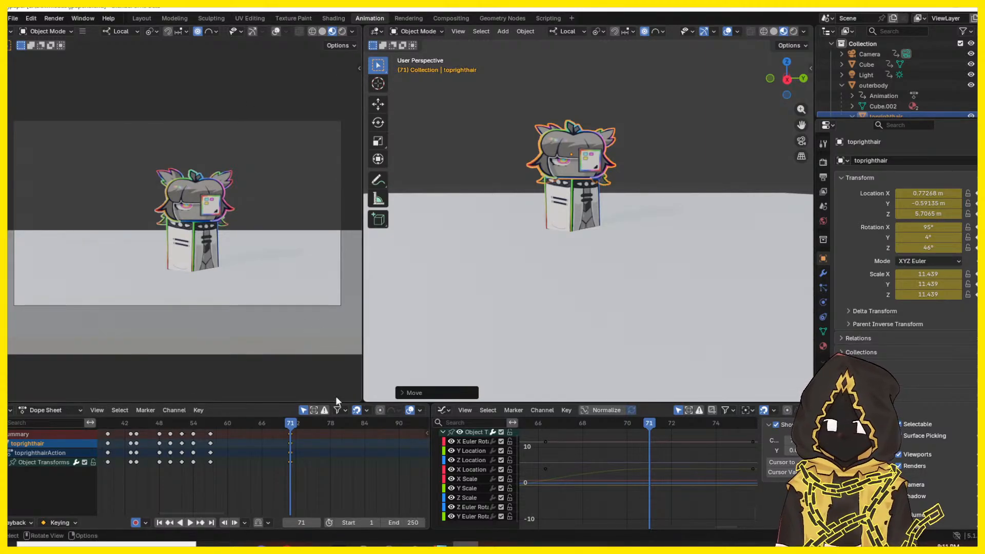
# - Replay the head turn and delete toprighthair's keyframes at frame 71
pyautogui.moveTo(183, 426); pyautogui.dragTo(222, 427)
pyautogui.press('space')
pyautogui.press('space')
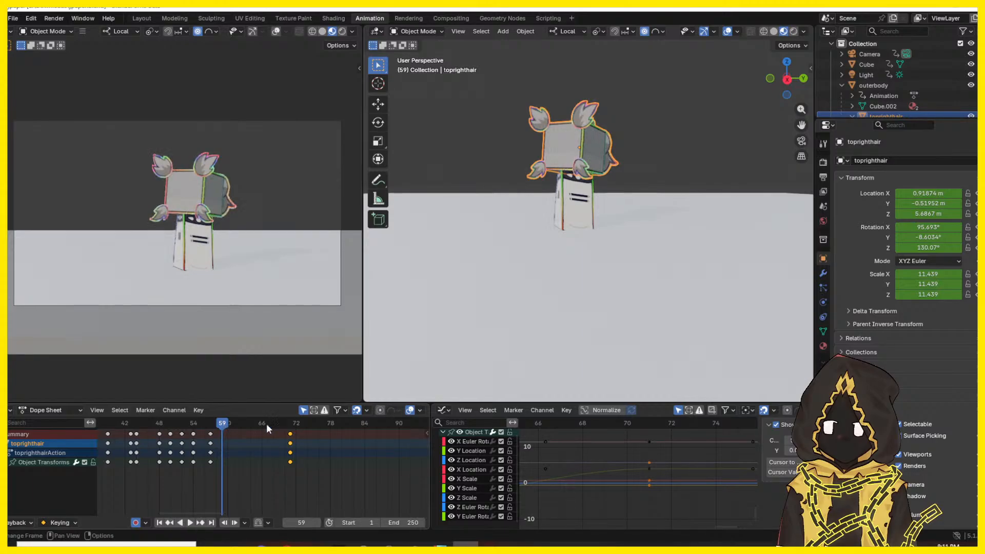
pyautogui.click(295, 437)
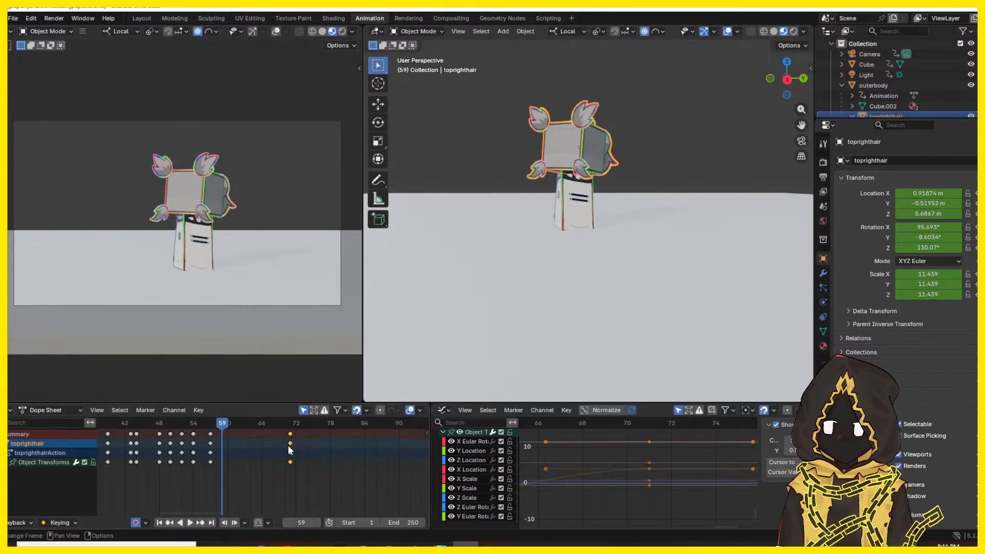
pyautogui.press('x')
pyautogui.click(273, 463)
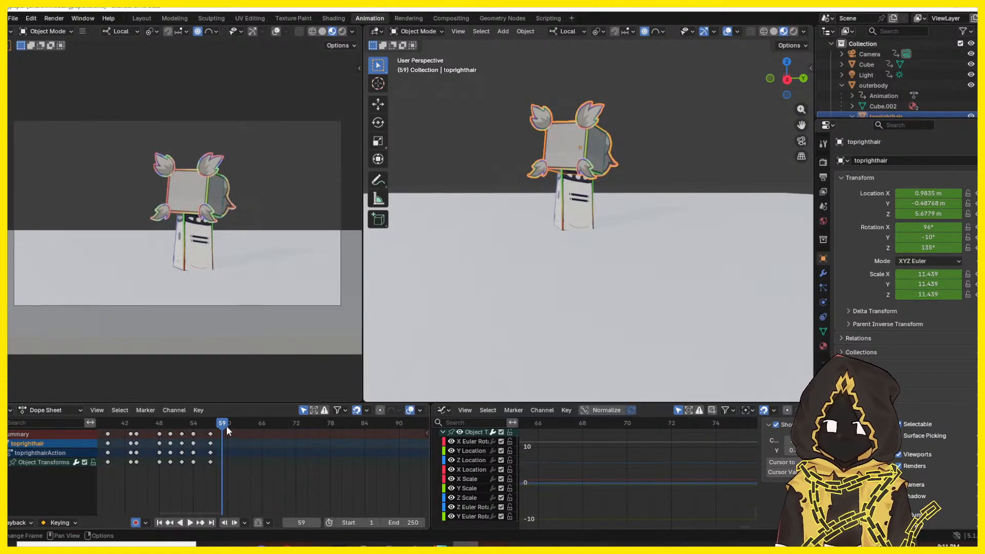
# - Scrub and replay the animation up to about frame 64 to check the head's motion, returning to frame 57
pyautogui.moveTo(217, 427); pyautogui.dragTo(214, 429)
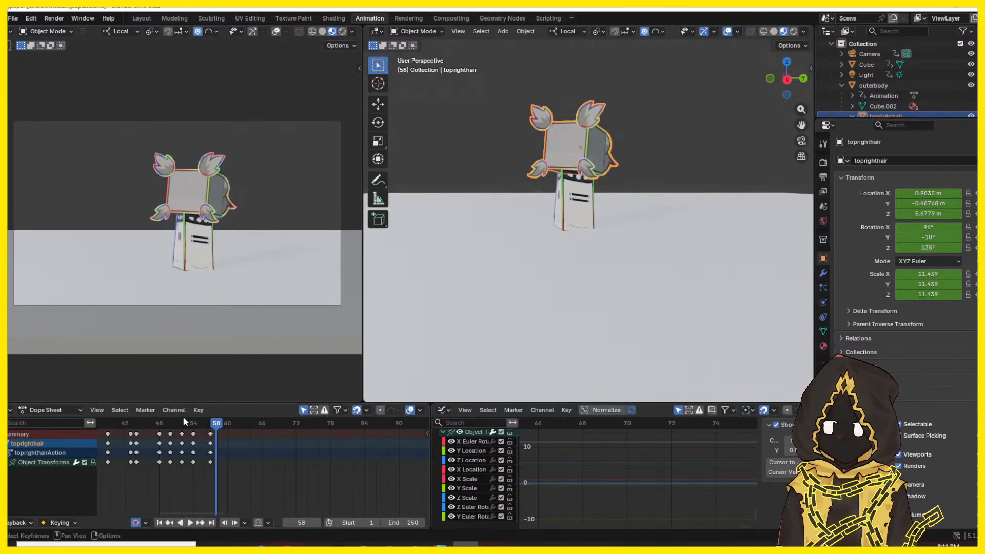
pyautogui.press('space')
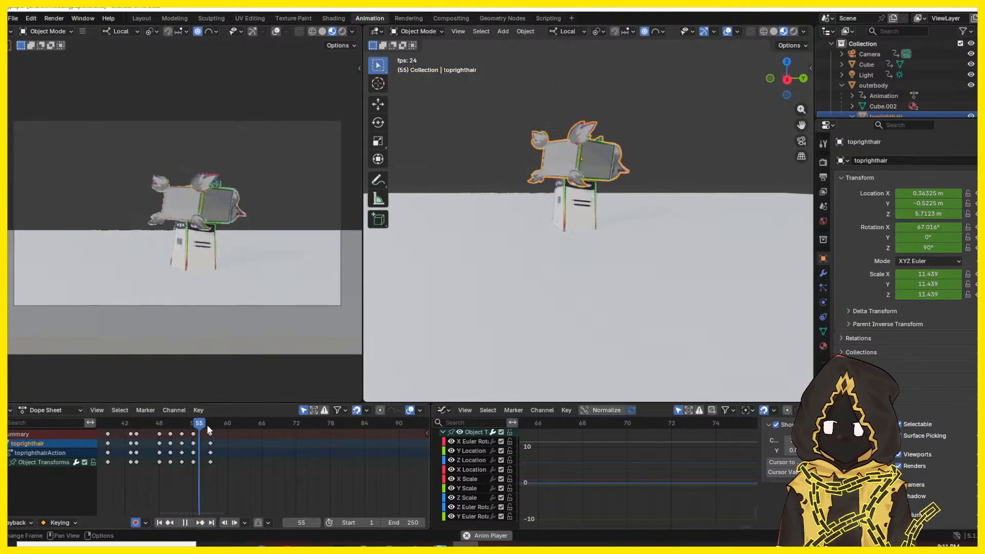
pyautogui.press('space')
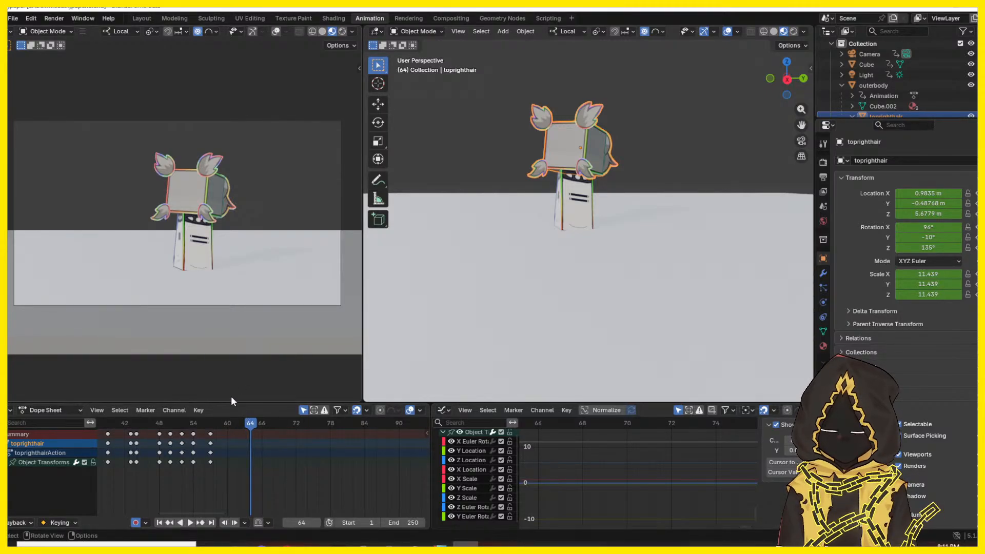
pyautogui.click(210, 424)
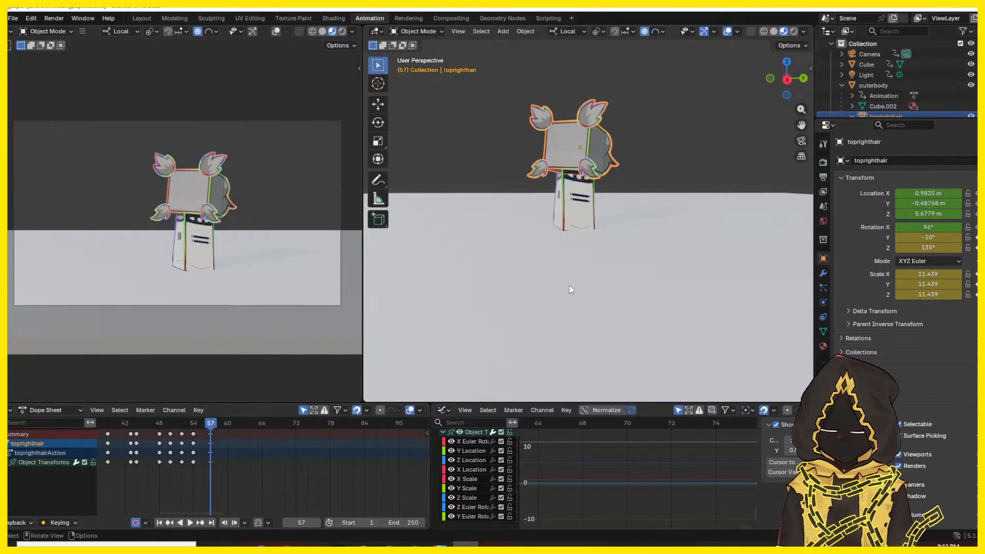
# - Step through frames 57 to 69 and back to examine the head's pose against the body's turn
pyautogui.press('Right')
pyautogui.press('Right')
pyautogui.press('Right')
pyautogui.press('Right')
pyautogui.press('Right')
pyautogui.press('Right')
pyautogui.press('Right')
pyautogui.press('Right')
pyautogui.press('Right')
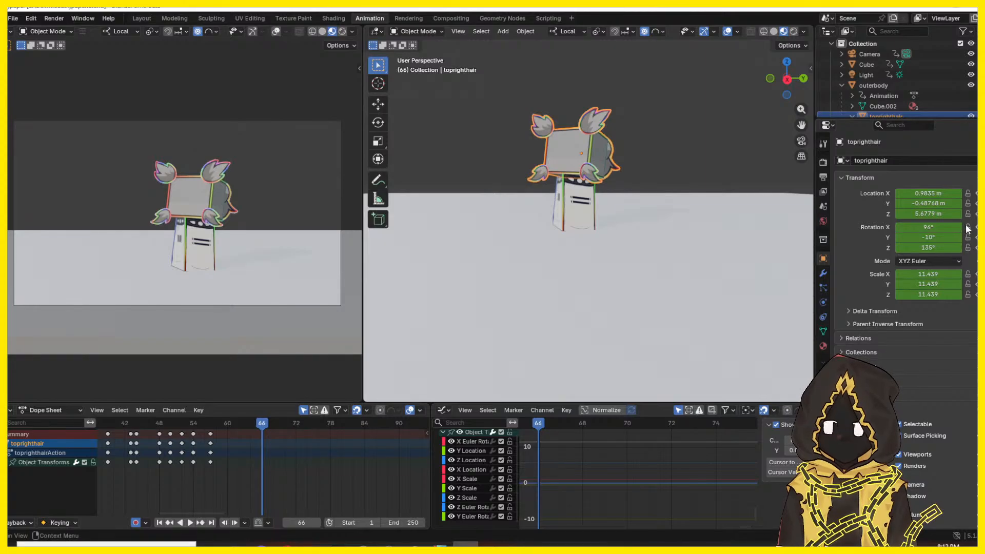
pyautogui.press('Right')
pyautogui.press('Right')
pyautogui.press('Right')
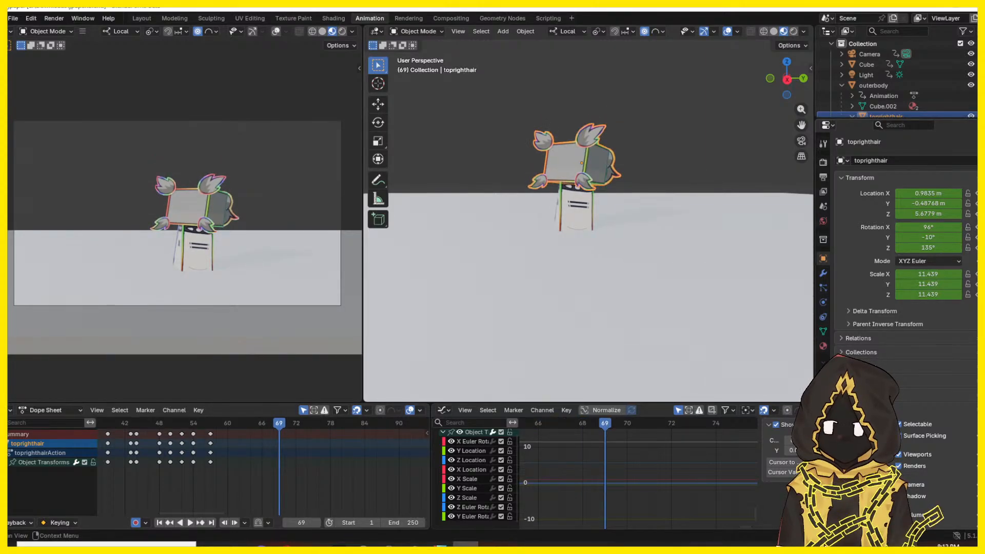
pyautogui.press('Left')
pyautogui.press('Left')
pyautogui.press('Left')
pyautogui.press('Left')
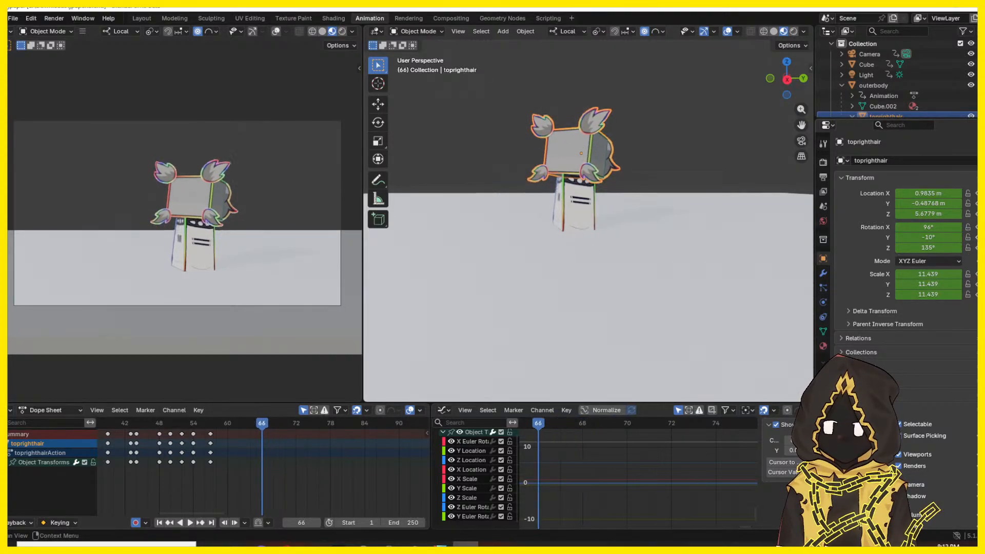
# - Keyframe toprighthair's location, rotation and scale at frame 65 to hold its current pose
pyautogui.press('Right')
pyautogui.press('Left')
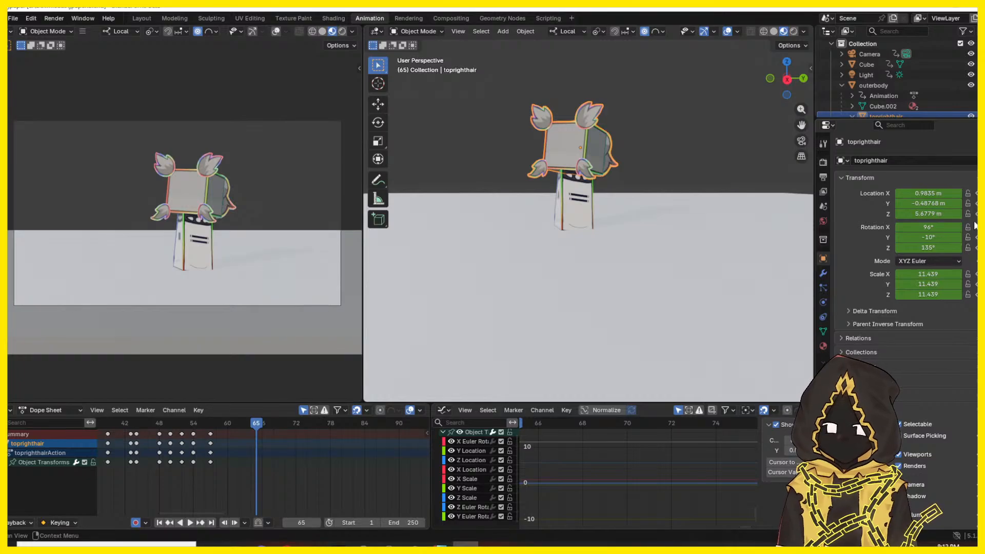
pyautogui.click(977, 227)
pyautogui.click(977, 238)
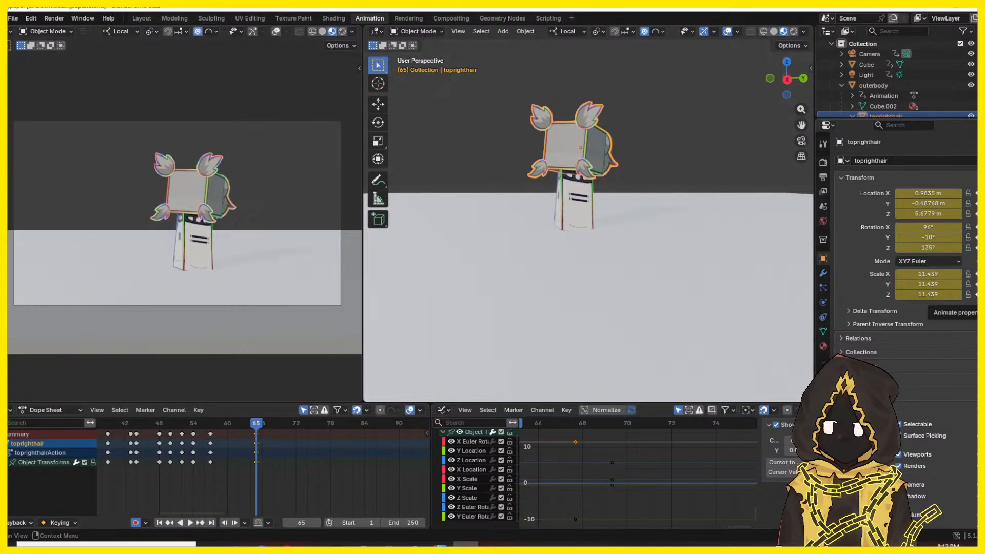
# - At frame 68, set toprighthair's rotation to X 95° and Z 142°
pyautogui.press('Right')
pyautogui.press('Right')
pyautogui.press('Right')
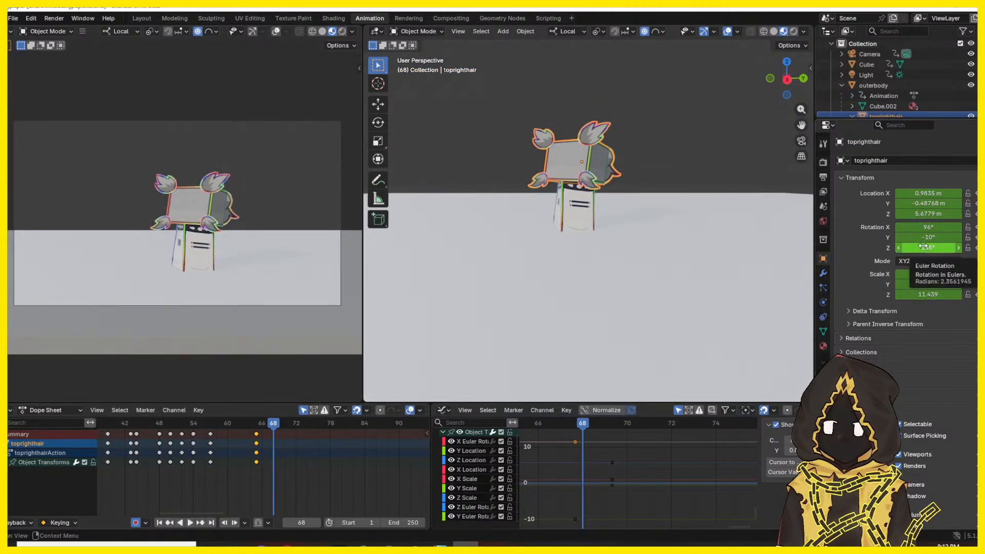
pyautogui.moveTo(923, 247); pyautogui.dragTo(936, 247)
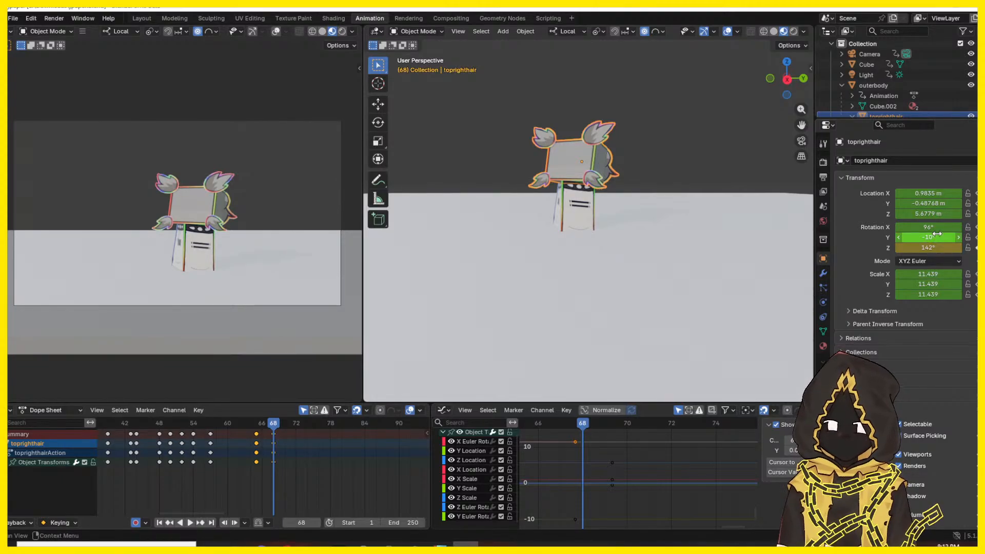
pyautogui.press('Left')
pyautogui.press('Left')
pyautogui.press('Left')
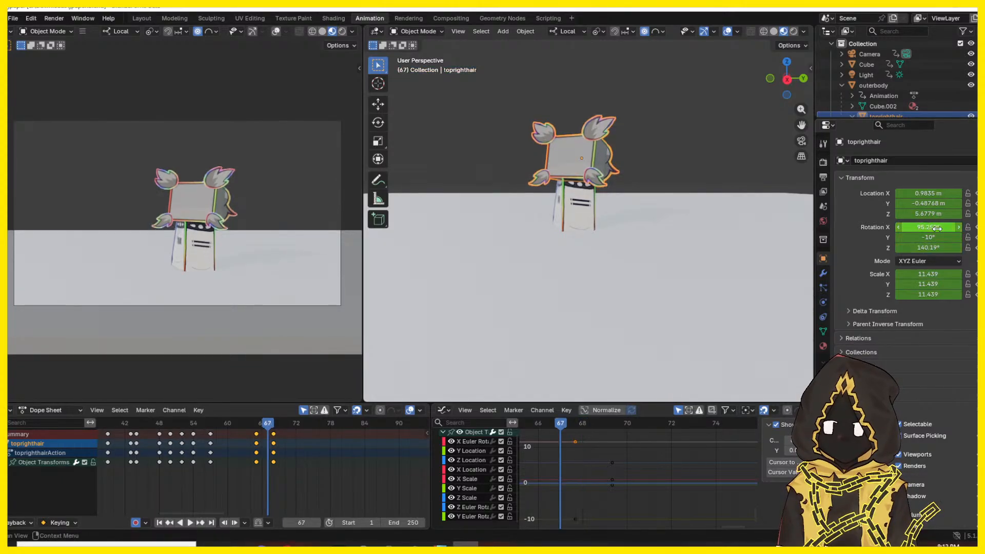
pyautogui.moveTo(937, 229); pyautogui.dragTo(934, 229)
# - Set toprighthair's Z rotation at frame 68 to 139° and compare the poses between frames 65 and 68
pyautogui.press('Right')
pyautogui.press('Right')
pyautogui.press('Right')
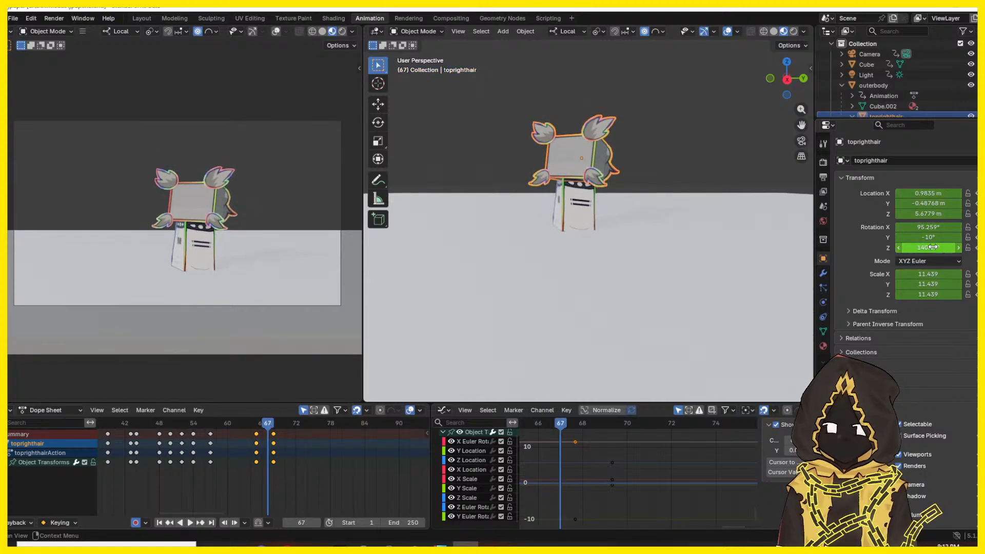
pyautogui.press('Left')
pyautogui.press('Left')
pyautogui.press('Left')
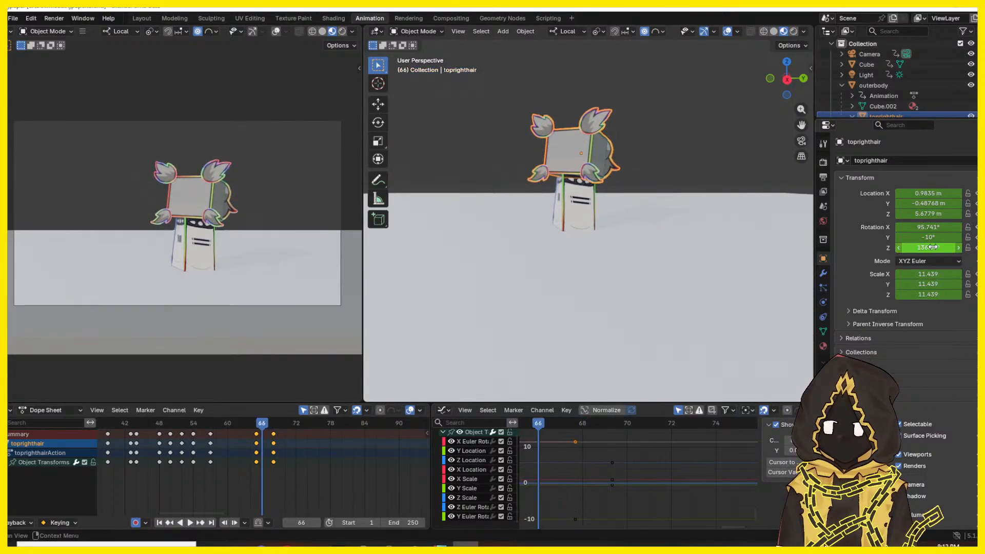
pyautogui.press('Right')
pyautogui.press('Right')
pyautogui.press('Right')
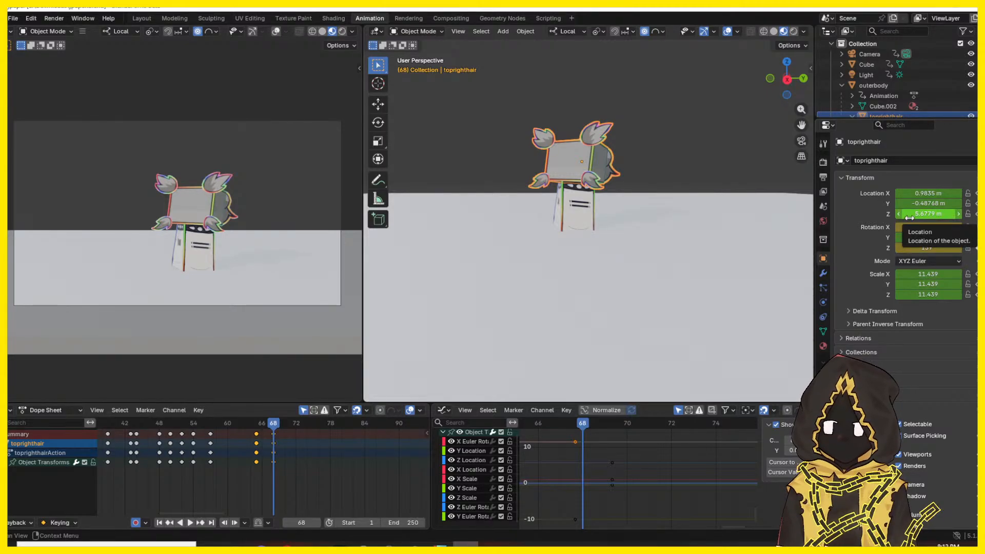
pyautogui.press('Left')
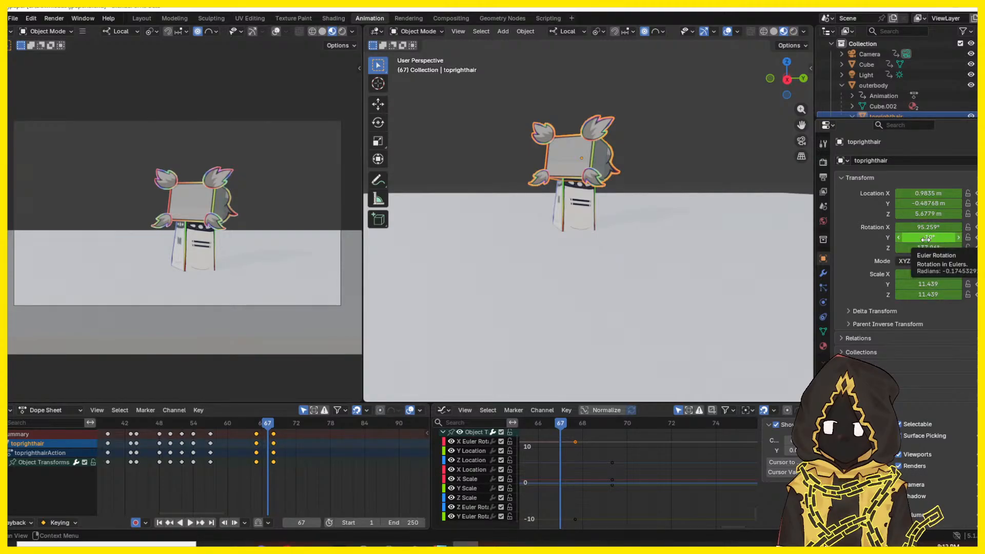
pyautogui.press('Left')
pyautogui.press('Left')
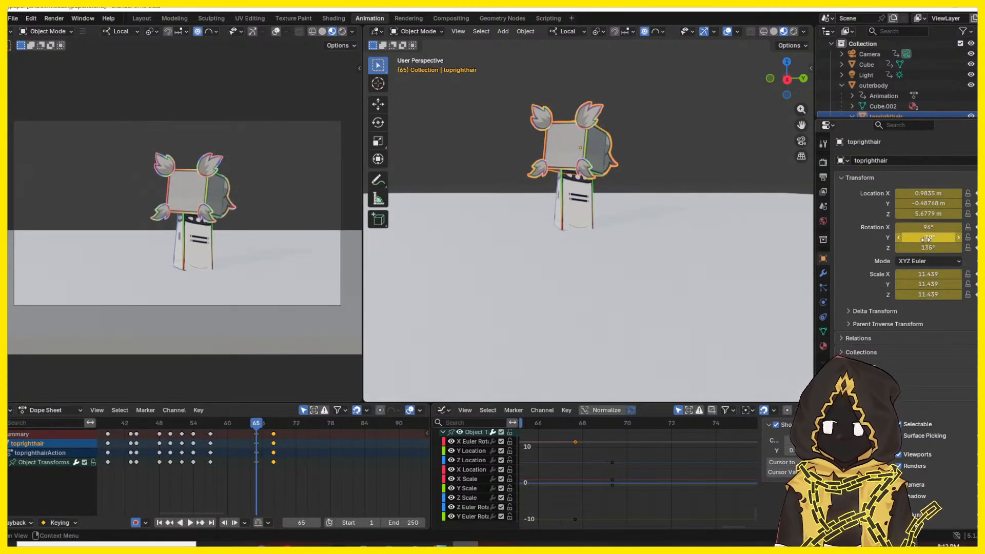
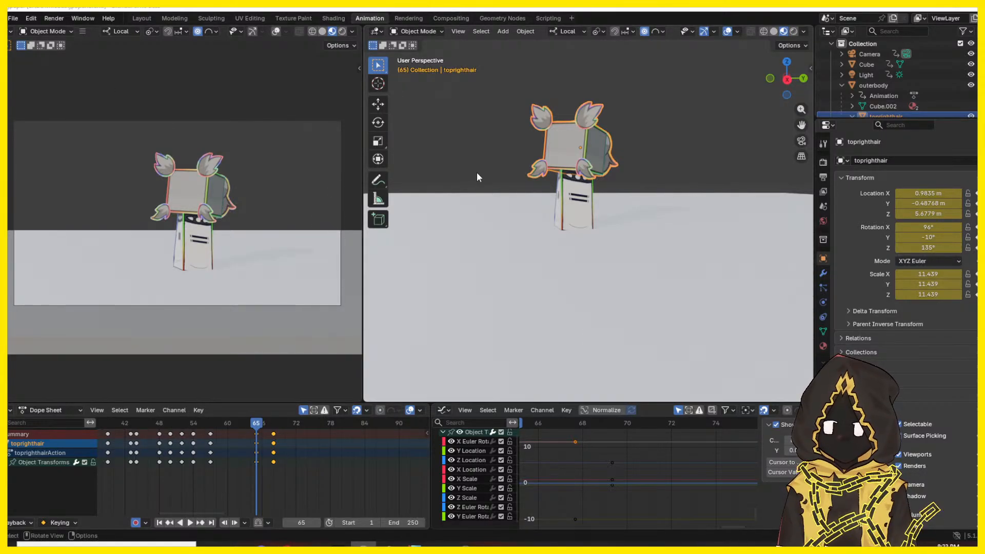
# - Replay the animation from a wider viewpoint and scrub to frame 68 to review the head's anticipation
pyautogui.moveTo(622, 247)
pyautogui.mouseDown(button='middle')
pyautogui.moveTo(581, 251)
pyautogui.moveTo(607, 253)
pyautogui.mouseUp(button='middle')
pyautogui.scroll(-4, 607, 252)
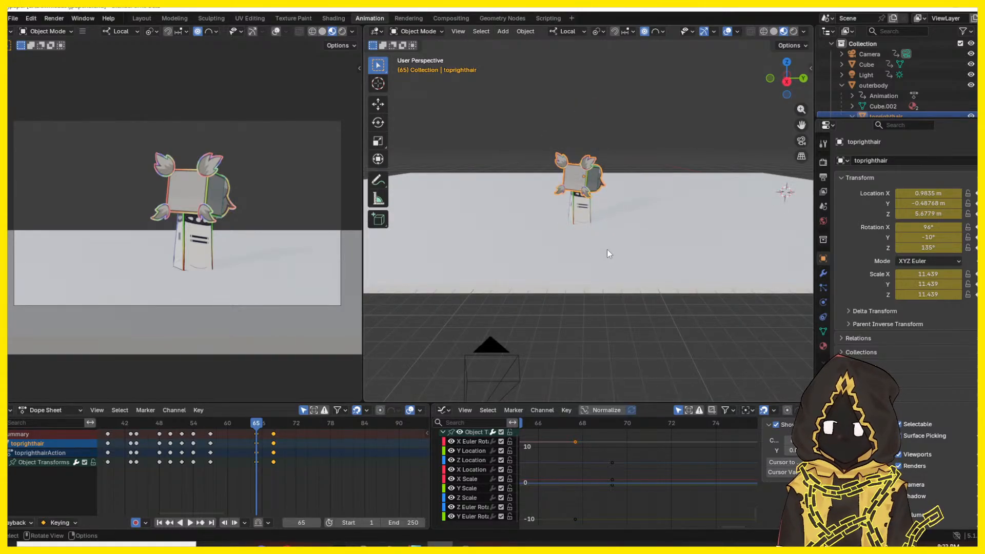
pyautogui.scroll(3, 606, 250)
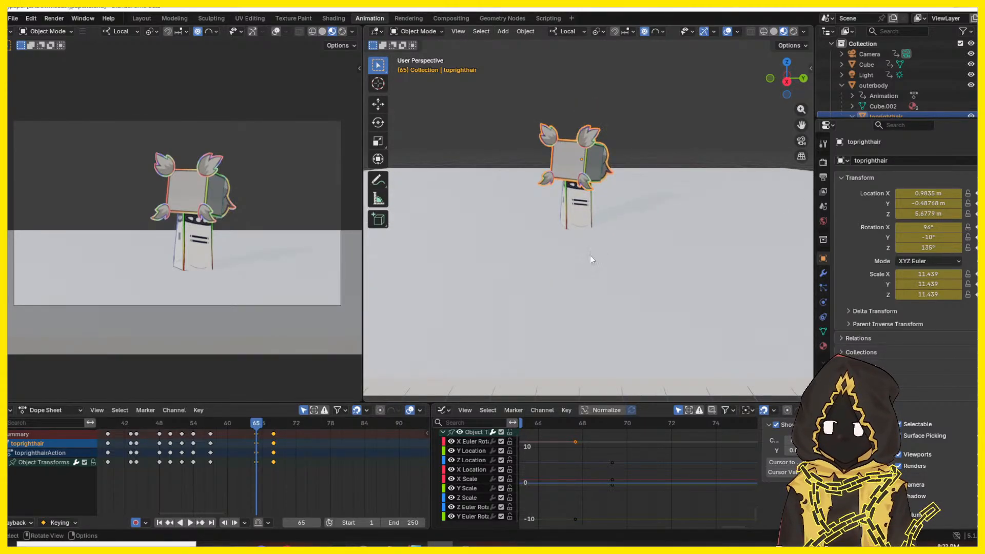
pyautogui.press('space')
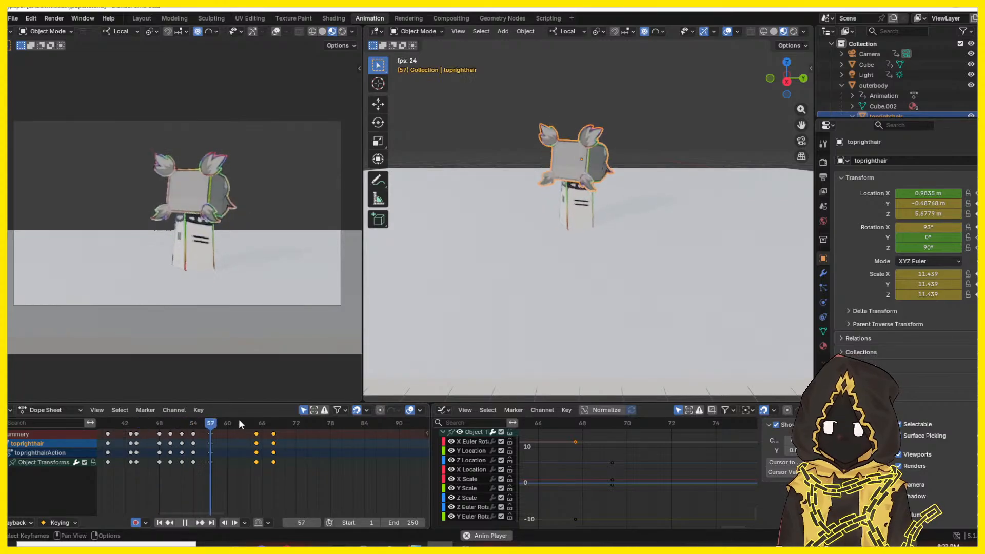
pyautogui.moveTo(254, 422); pyautogui.dragTo(273, 424)
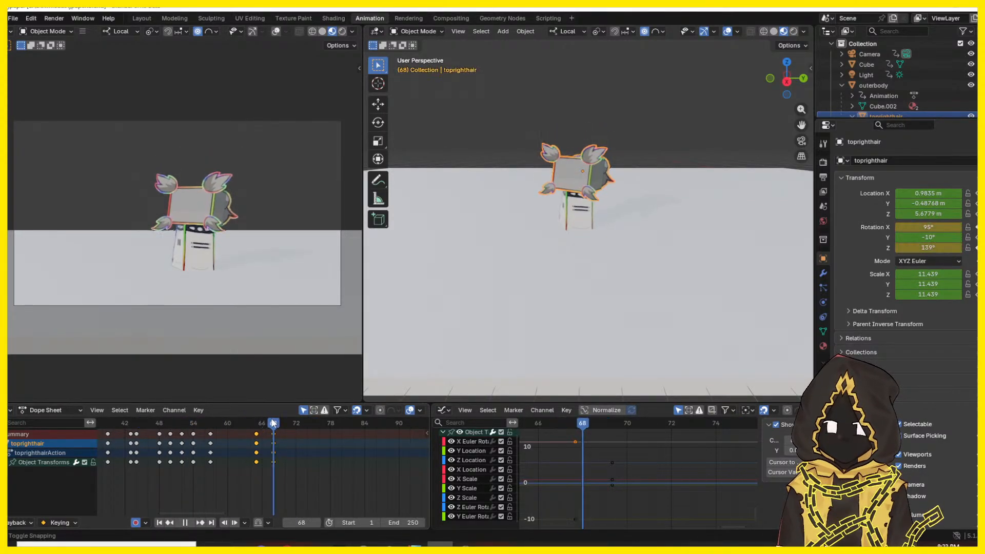
# - Switch to the right orthographic view and step between frames 68 and 71 to examine head and body alignment
pyautogui.click(788, 82)
pyautogui.scroll(4, 627, 176)
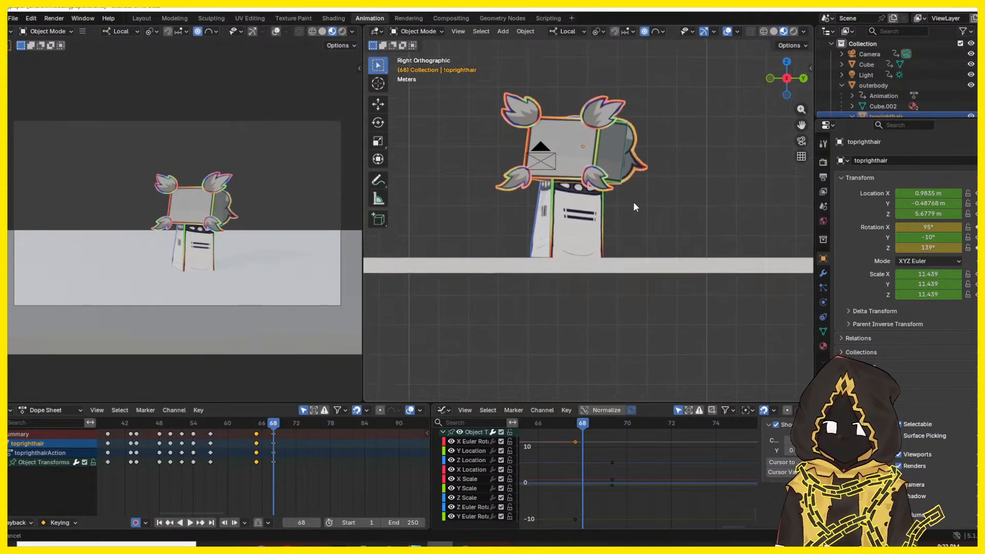
pyautogui.press('Right')
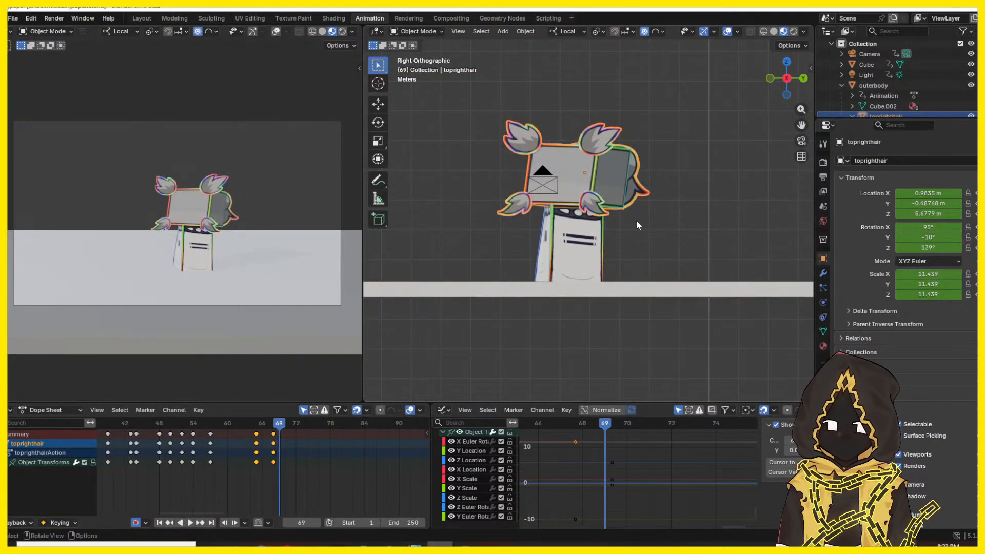
pyautogui.press('Right')
pyautogui.press('Right')
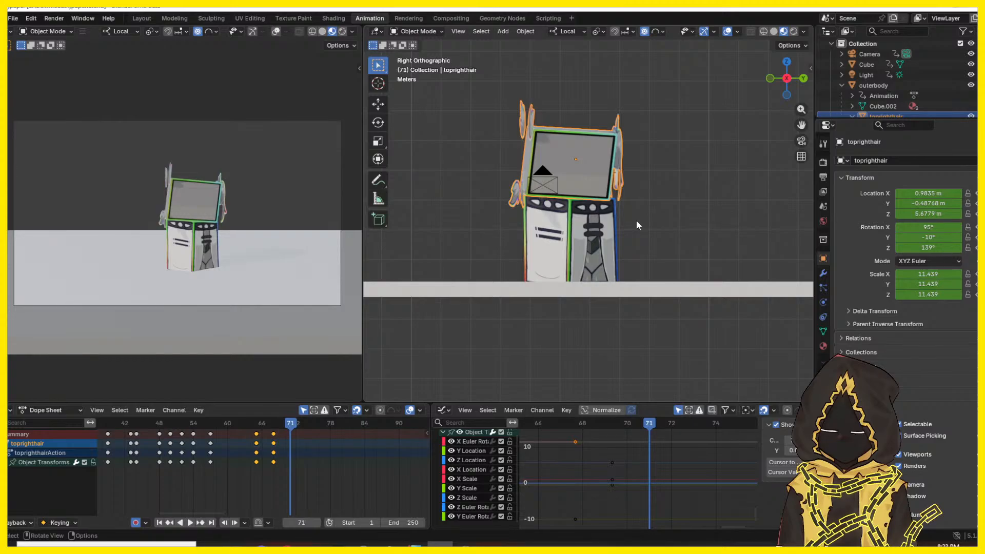
pyautogui.press('Left')
pyautogui.press('Right')
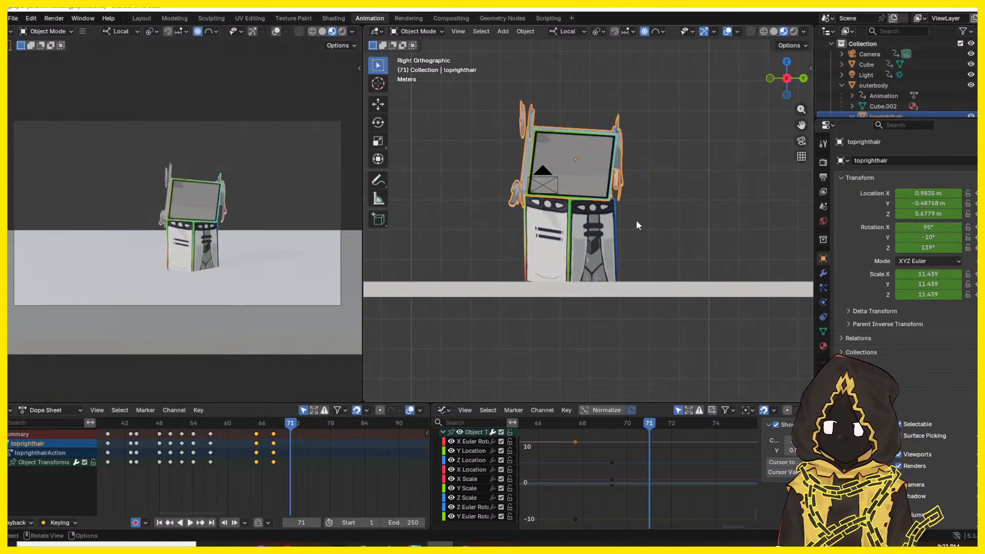
pyautogui.press('Left')
pyautogui.press('Left')
pyautogui.press('Right')
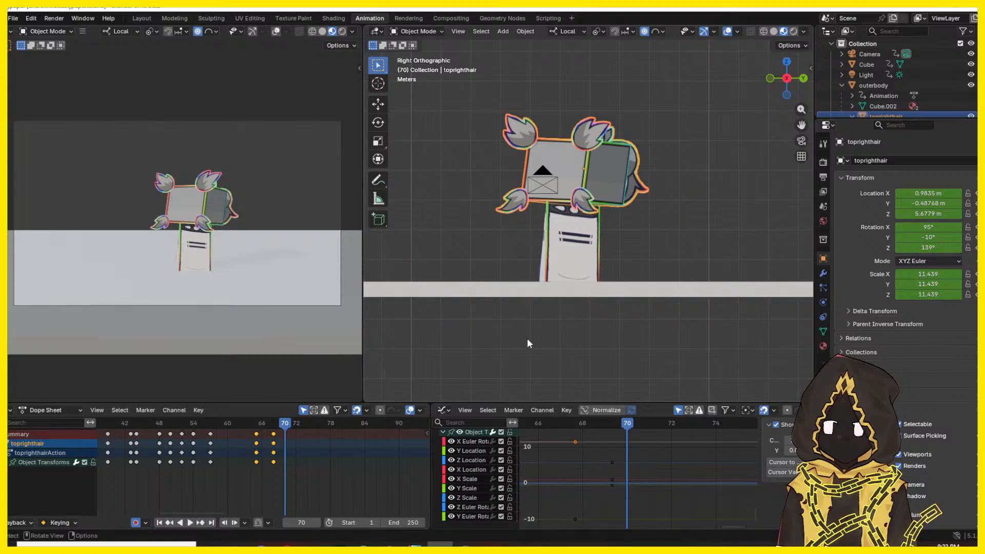
# - Move toprighthair's keyframes from frame 68 to frame 70
pyautogui.moveTo(272, 455); pyautogui.dragTo(287, 449)
pyautogui.click(275, 452)
# - At frame 75, set toprighthair's rotation to X 96°, Y 9°, Z 45° and its Y location to -0.88768 m
pyautogui.moveTo(283, 425)
pyautogui.mouseDown()
pyautogui.moveTo(256, 425)
pyautogui.moveTo(297, 425)
pyautogui.mouseUp()
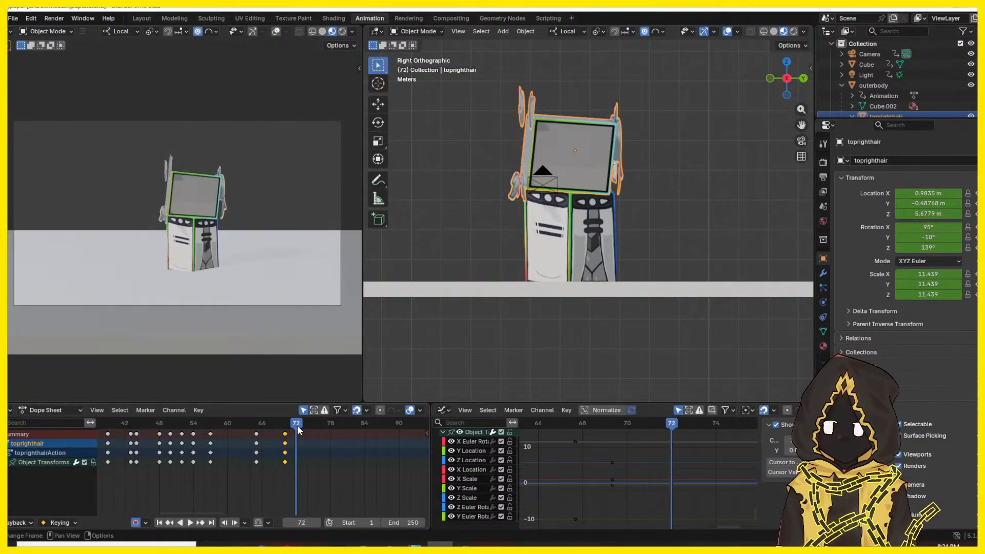
pyautogui.press('Right')
pyautogui.press('Right')
pyautogui.press('Right')
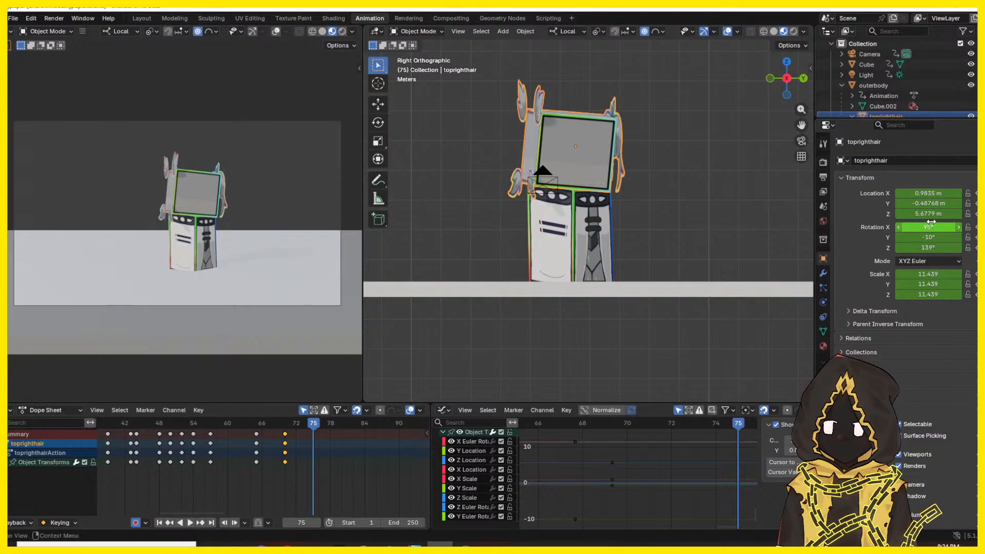
pyautogui.moveTo(931, 222)
pyautogui.mouseDown()
pyautogui.moveTo(908, 222)
pyautogui.moveTo(918, 225)
pyautogui.moveTo(882, 248)
pyautogui.moveTo(849, 247)
pyautogui.moveTo(927, 227)
pyautogui.moveTo(920, 237)
pyautogui.mouseUp()
pyautogui.rightClick(919, 225)
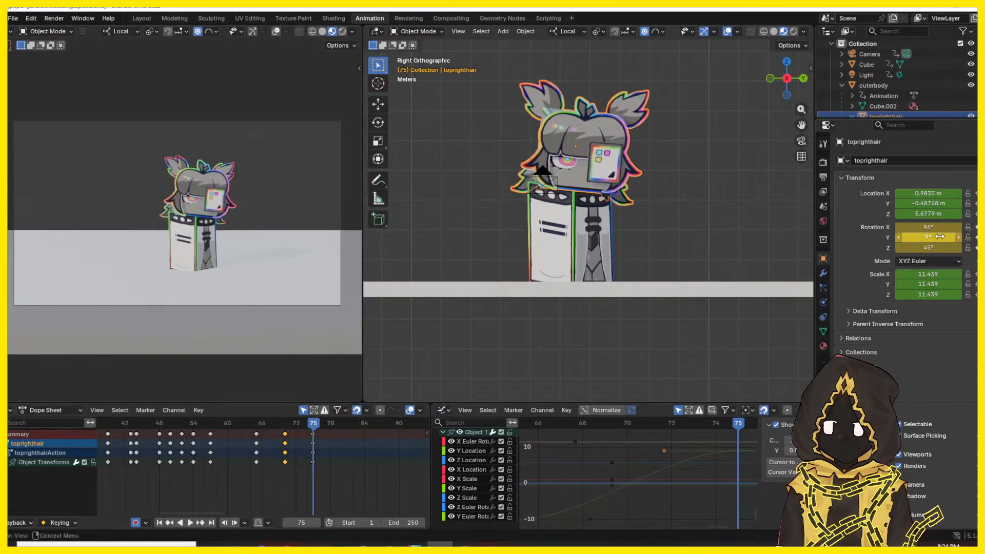
pyautogui.moveTo(929, 204); pyautogui.dragTo(907, 203)
# - Replay the animation from about frame 61 to frame 80 to check the head's turn back
pyautogui.moveTo(242, 421); pyautogui.dragTo(234, 421)
pyautogui.press('space')
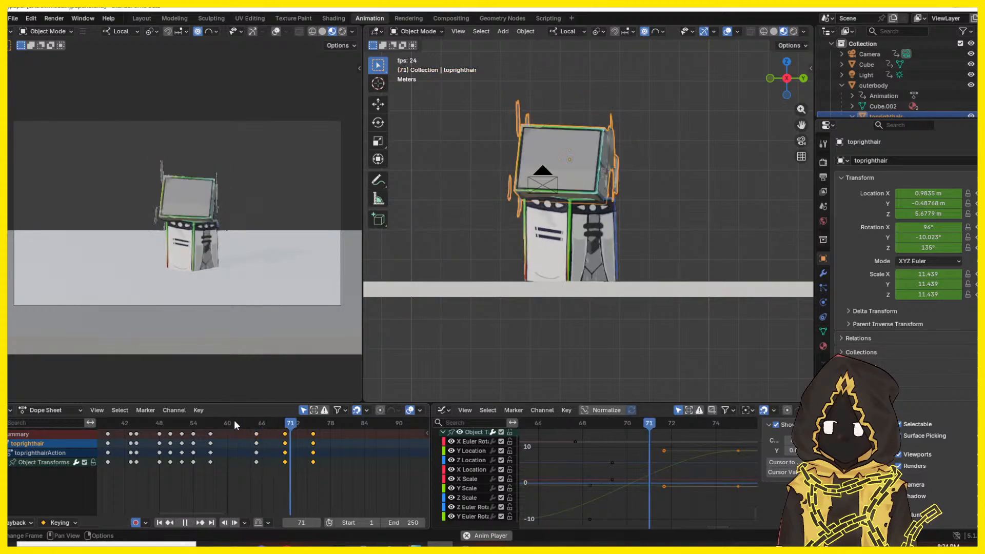
pyautogui.press('space')
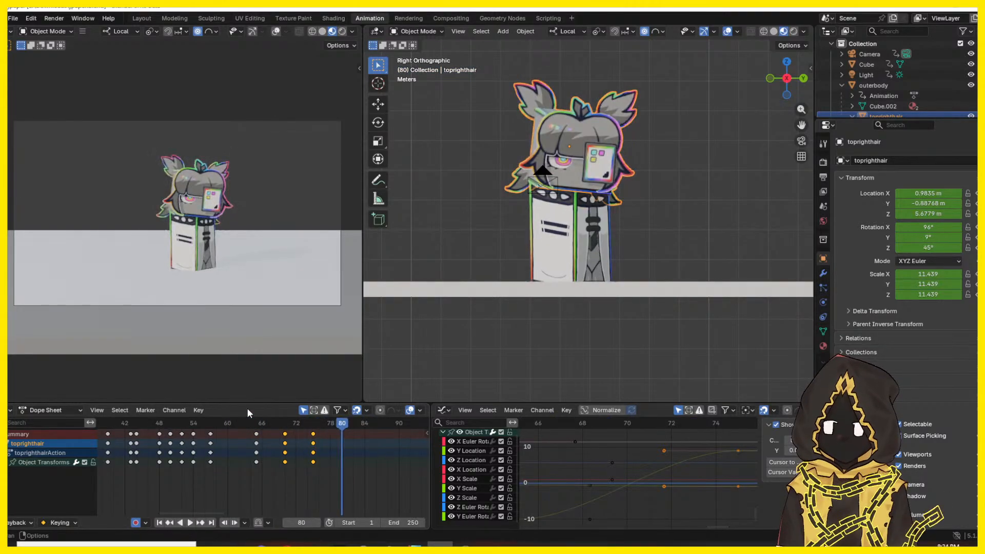
# - Replay toprighthair's head turn from about frame 62 a few times, stopping at frame 72
pyautogui.click(218, 421)
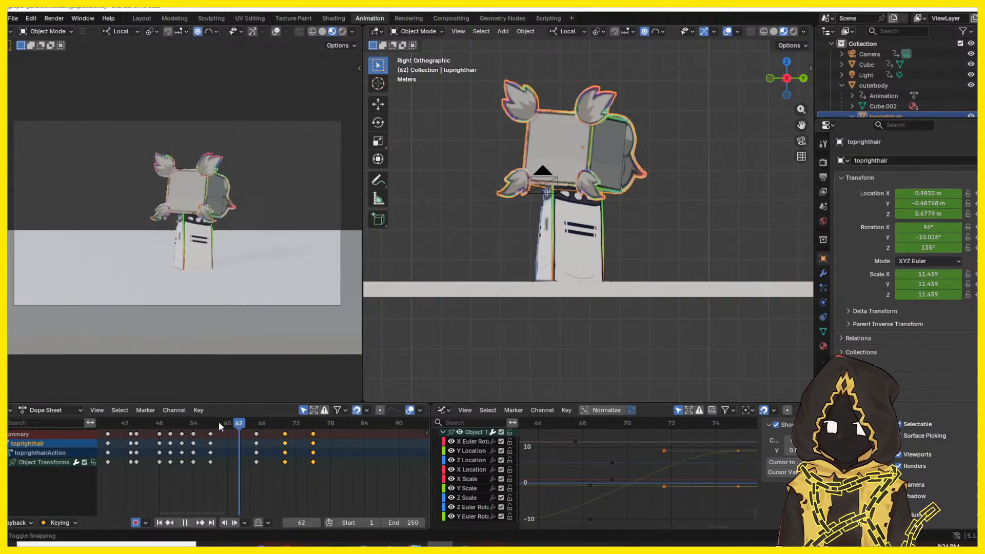
pyautogui.press('space')
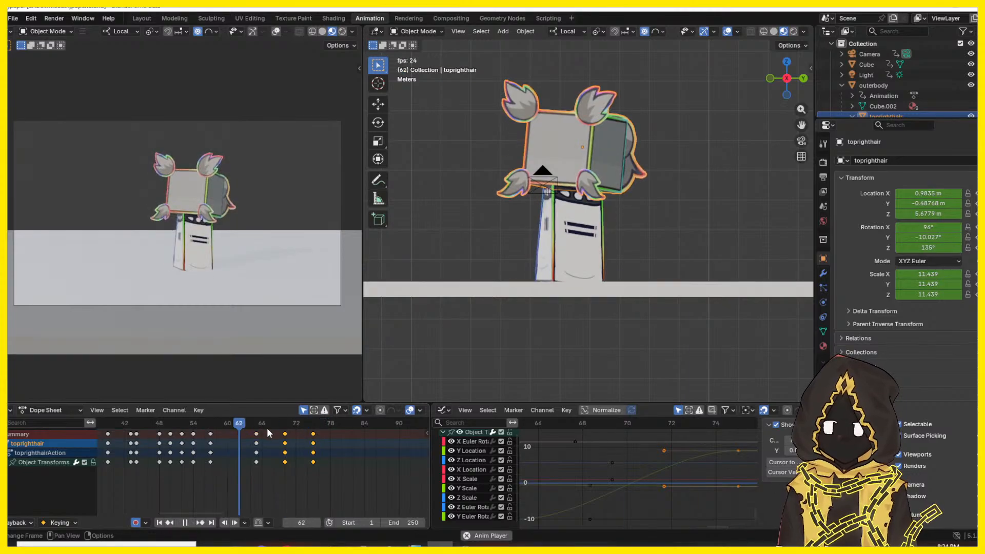
pyautogui.press('space')
pyautogui.moveTo(273, 425); pyautogui.dragTo(241, 425)
pyautogui.press('space')
pyautogui.press('space')
pyautogui.press('space')
pyautogui.press('space')
pyautogui.click(325, 432)
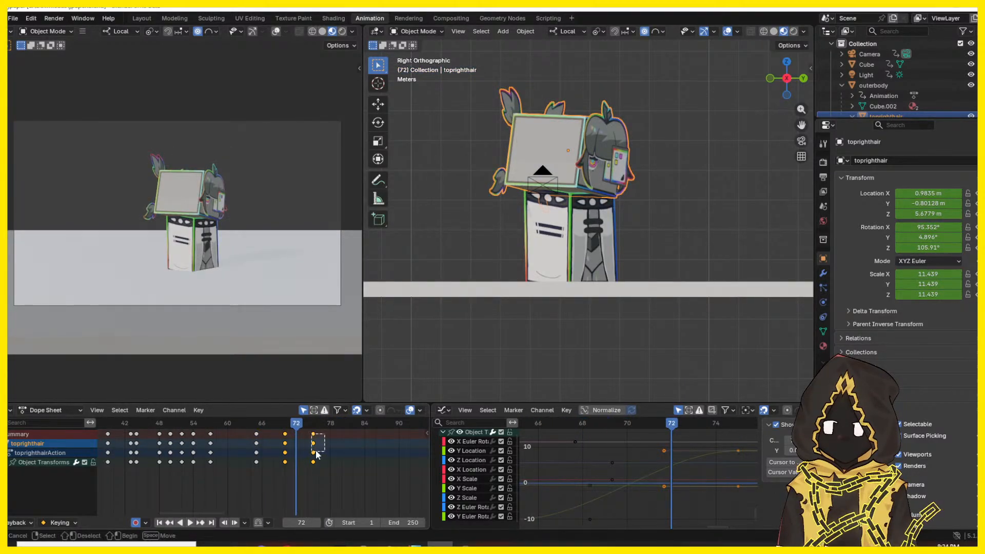
# - Step back and forth between frames 69 and 73 to examine how the head turns relative to the body
pyautogui.press('Right')
pyautogui.press('Right')
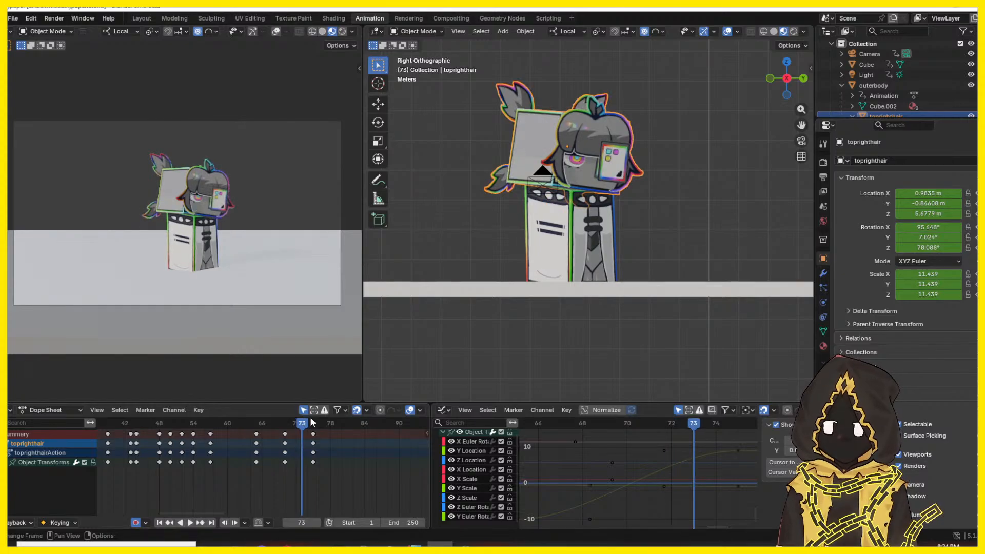
pyautogui.press('Left')
pyautogui.press('Left')
pyautogui.press('Left')
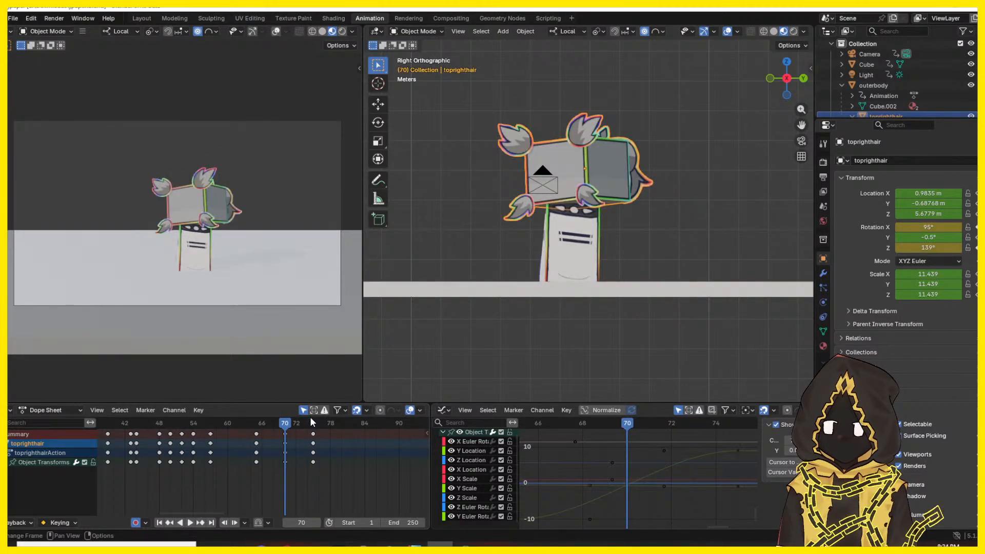
pyautogui.press('Left')
pyautogui.press('Right')
pyautogui.press('Right')
pyautogui.press('Left')
pyautogui.press('Right')
pyautogui.press('Right')
pyautogui.press('Right')
pyautogui.press('Right')
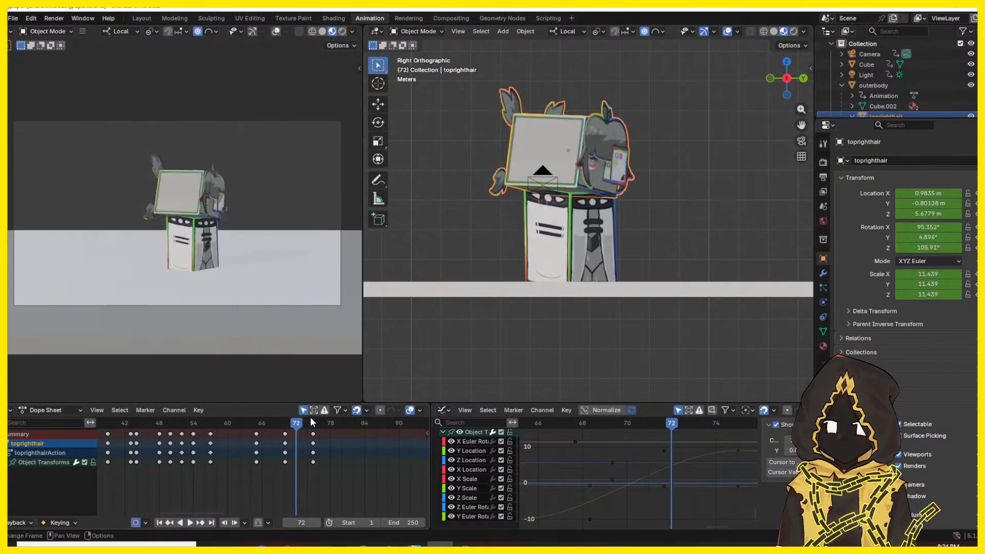
pyautogui.press('Left')
pyautogui.press('Left')
pyautogui.press('Left')
# - Play the head turn again past its end, then return to frame 75
pyautogui.press('space')
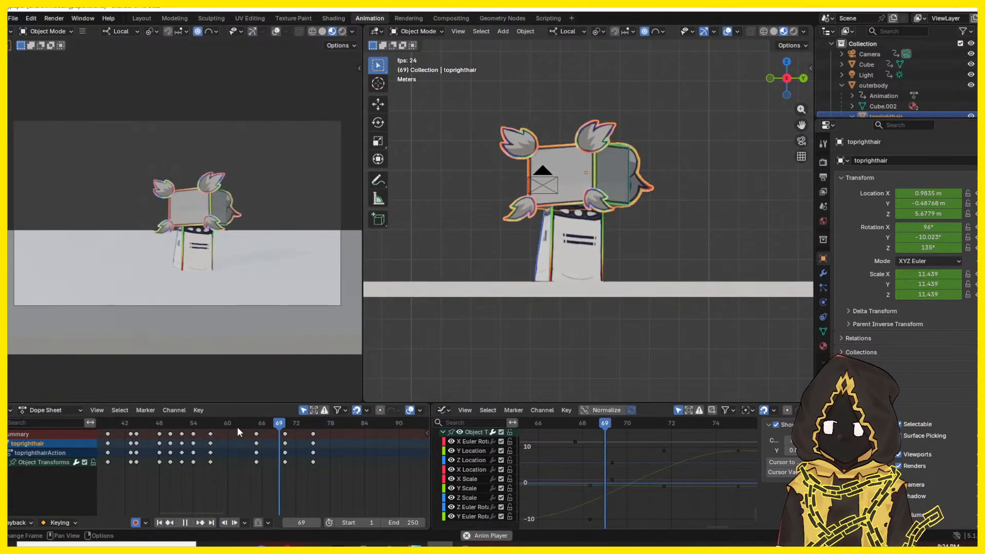
pyautogui.press('space')
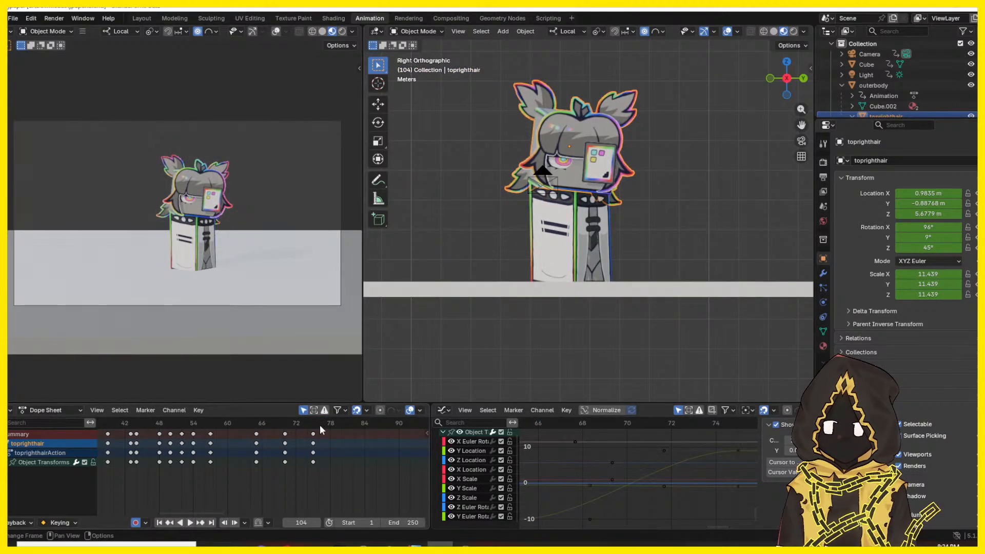
pyautogui.press('space')
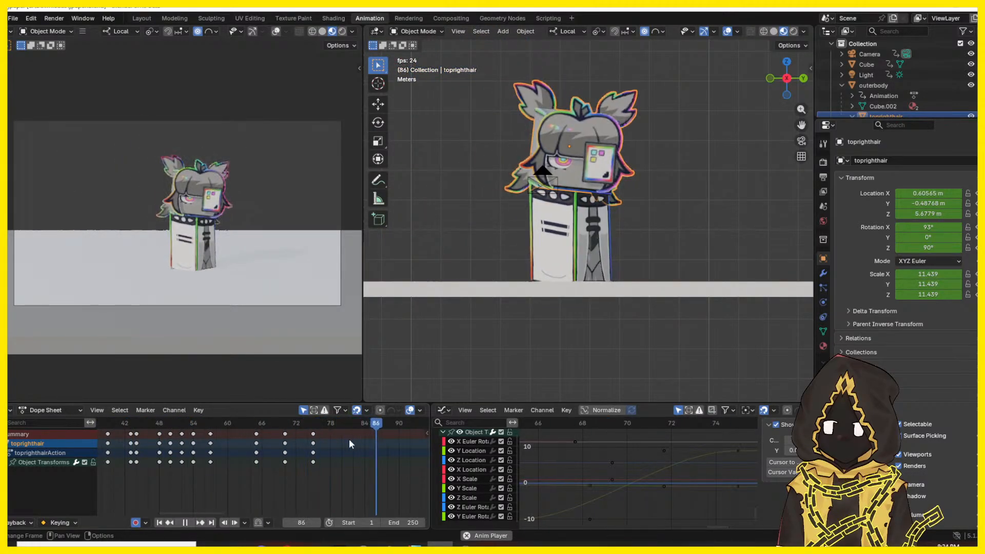
pyautogui.click(314, 425)
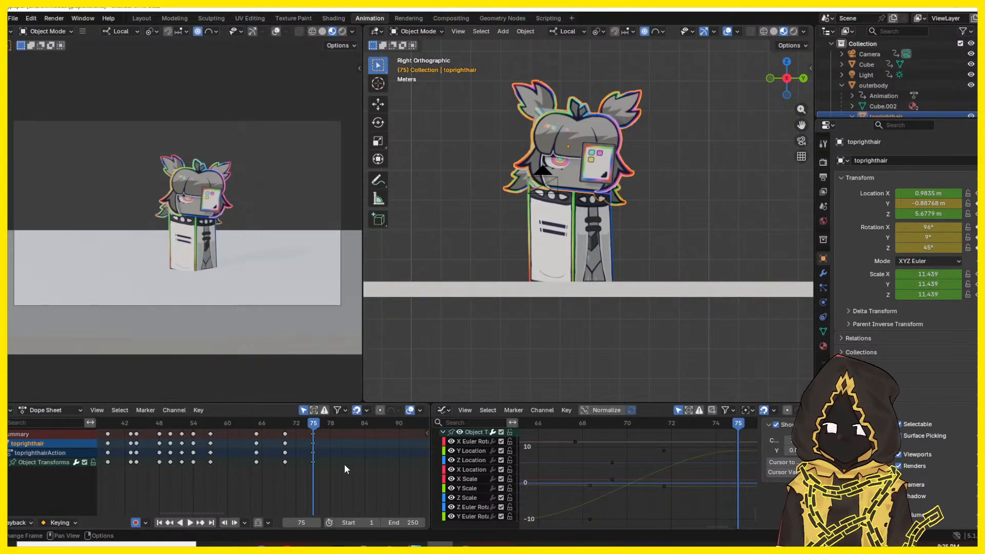
# - At frame 70, keyframe toprighthair's X and Y scale at 11.439
pyautogui.click(285, 424)
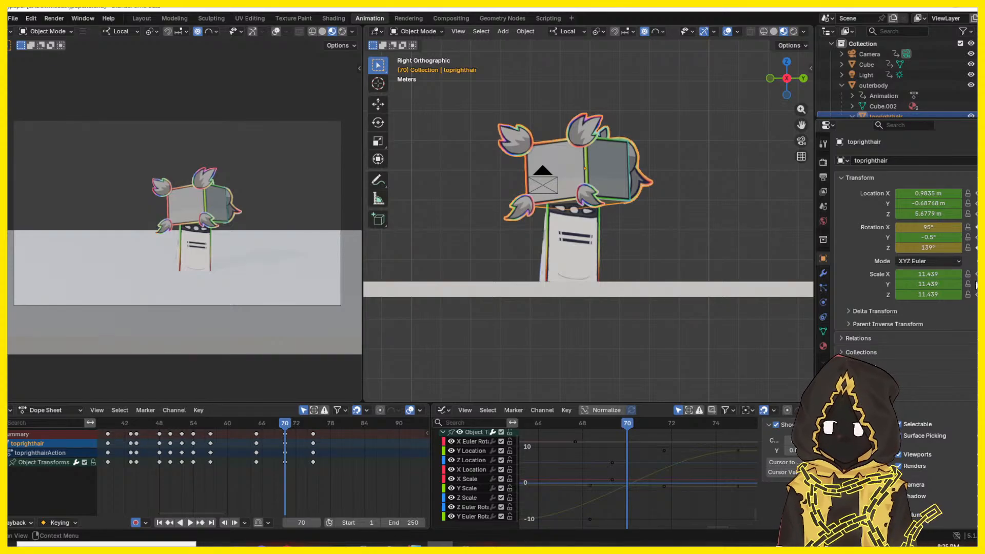
pyautogui.press('Left')
pyautogui.press('Left')
pyautogui.press('Right')
pyautogui.press('Right')
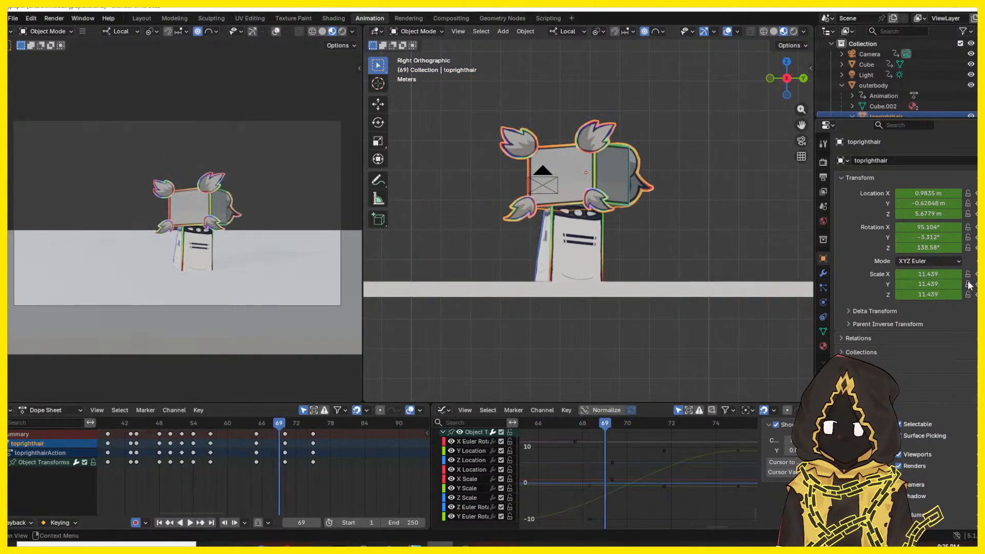
pyautogui.click(976, 284)
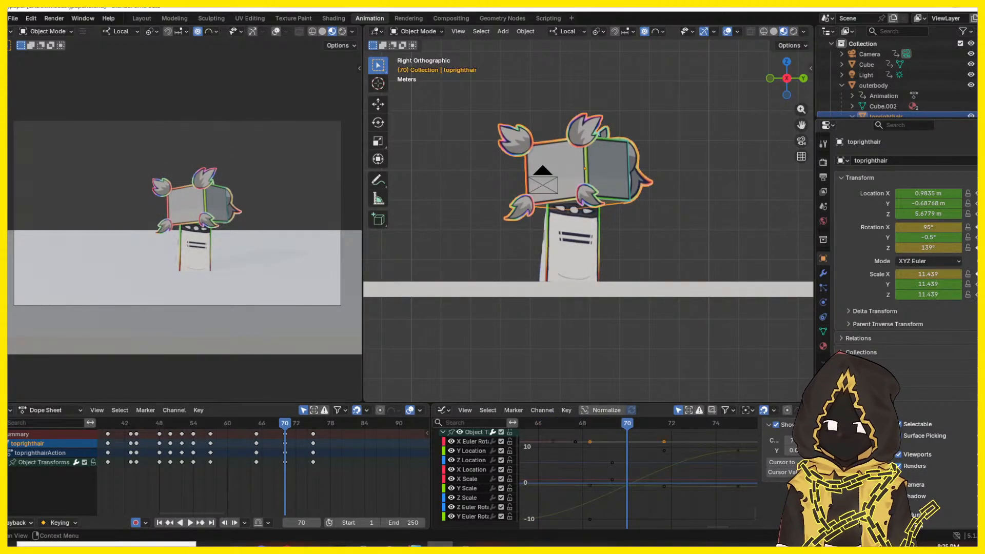
# - At frame 73, key a stretch on toprighthair with scale X 13.729 and Y 10.079
pyautogui.press('Right')
pyautogui.press('Right')
pyautogui.press('Right')
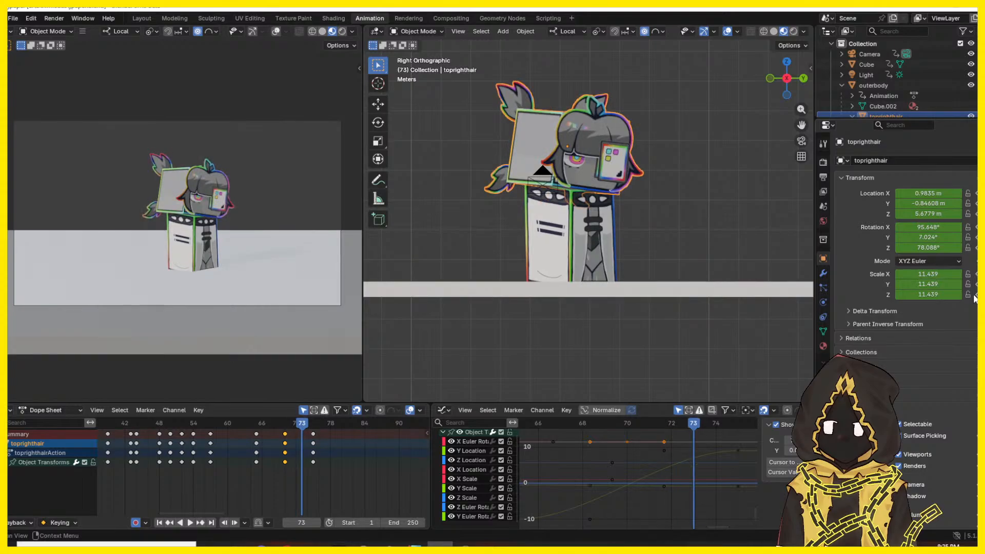
pyautogui.moveTo(931, 284)
pyautogui.mouseDown()
pyautogui.moveTo(944, 295)
pyautogui.moveTo(943, 274)
pyautogui.moveTo(972, 274)
pyautogui.moveTo(927, 284)
pyautogui.mouseUp()
pyautogui.hotkey('ctrl', 'z')
pyautogui.hotkey('ctrl', 'z')
# - At frame 75, copy toprighthair's Z scale of 11.4389 into its X and Y scale to end the stretch
pyautogui.press('Right')
pyautogui.press('Right')
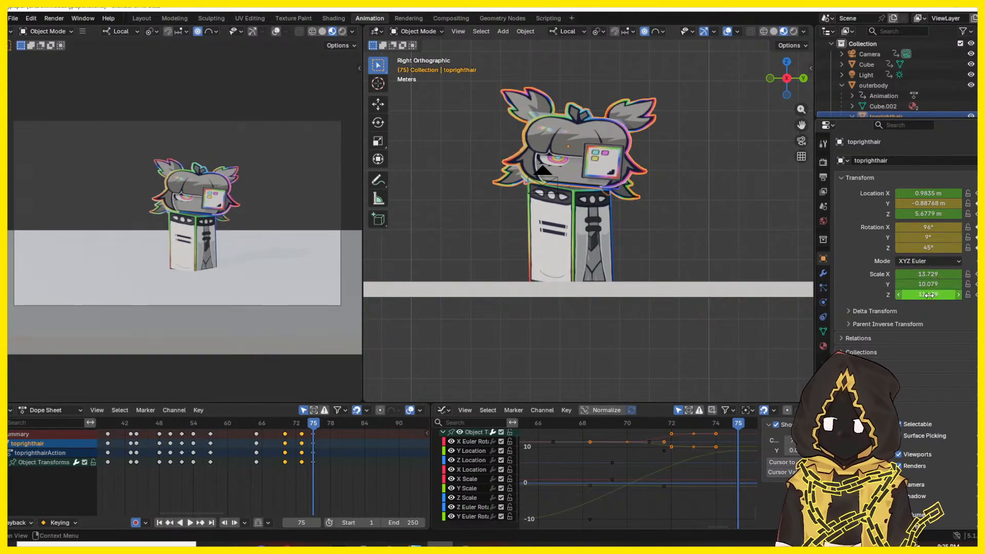
pyautogui.click(930, 294)
pyautogui.click(934, 285)
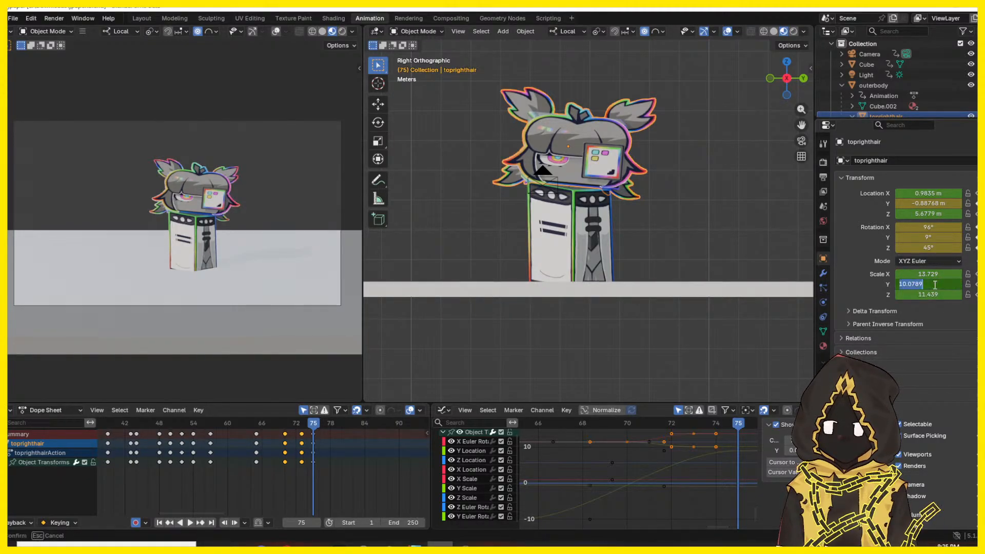
pyautogui.doubleClick(936, 275)
pyautogui.write('11.4389')
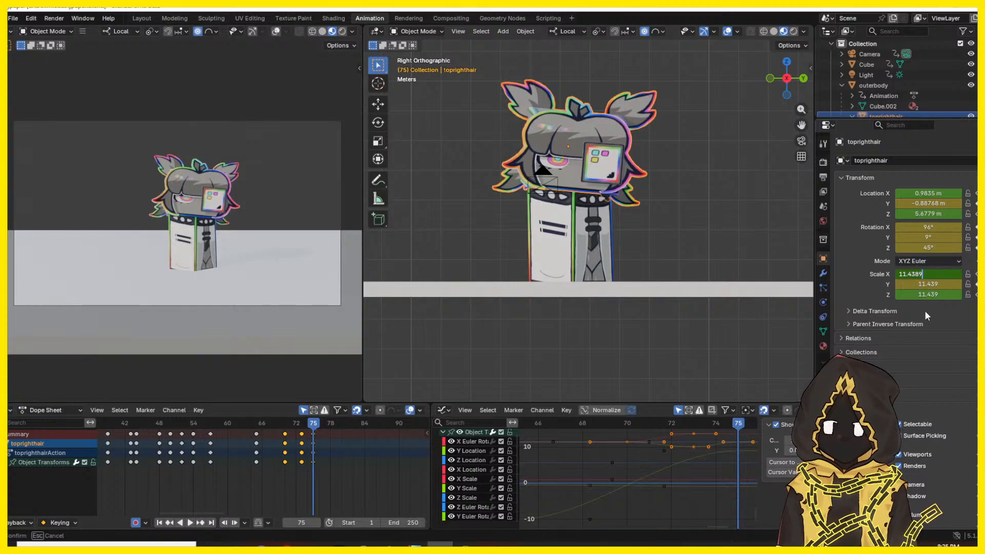
pyautogui.press('Return')
# - Replay the turn from about frame 60 to check the head's stretch between frames 70 and 75
pyautogui.moveTo(279, 421); pyautogui.dragTo(227, 423)
pyautogui.press('space')
pyautogui.click(273, 422)
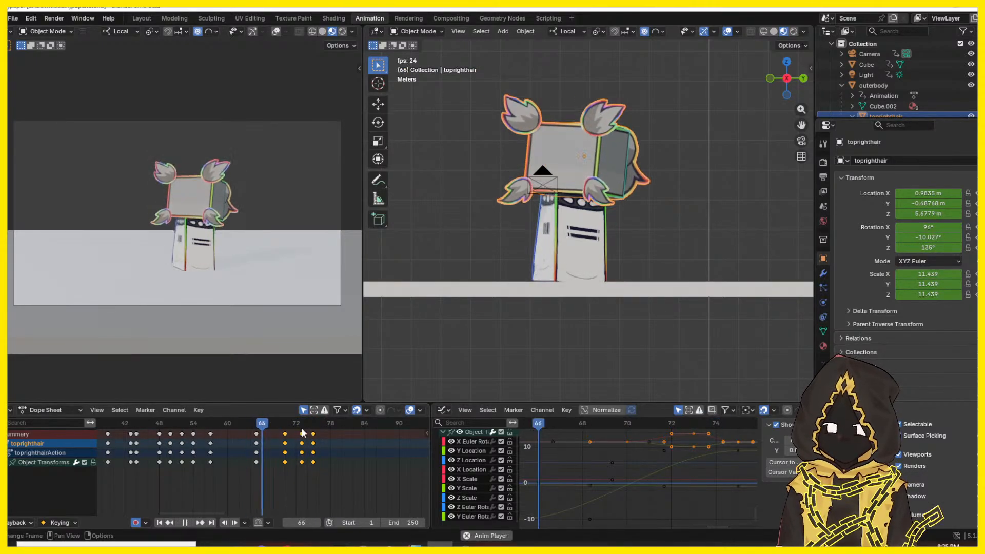
pyautogui.press('space')
pyautogui.moveTo(289, 421); pyautogui.dragTo(228, 422)
pyautogui.press('space')
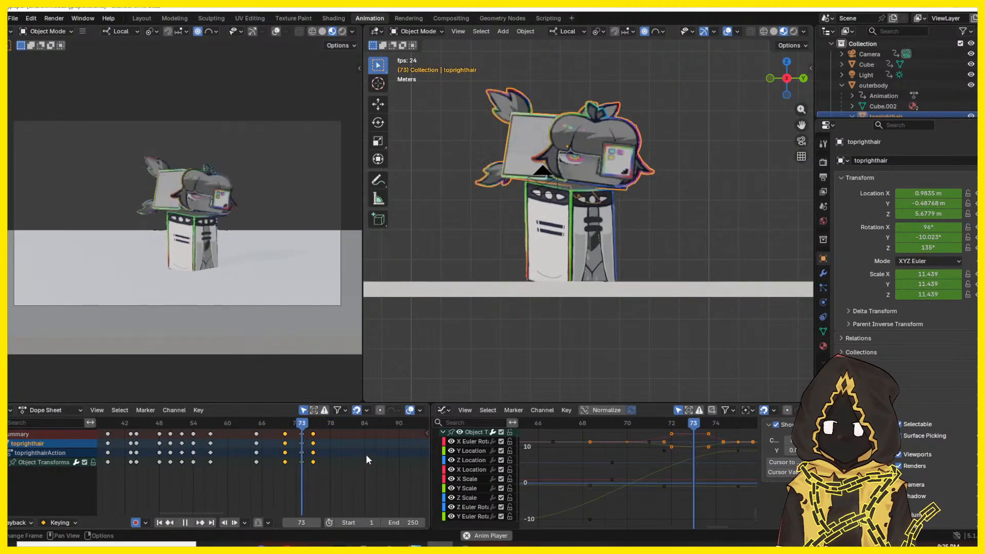
pyautogui.press('space')
pyautogui.click(354, 443)
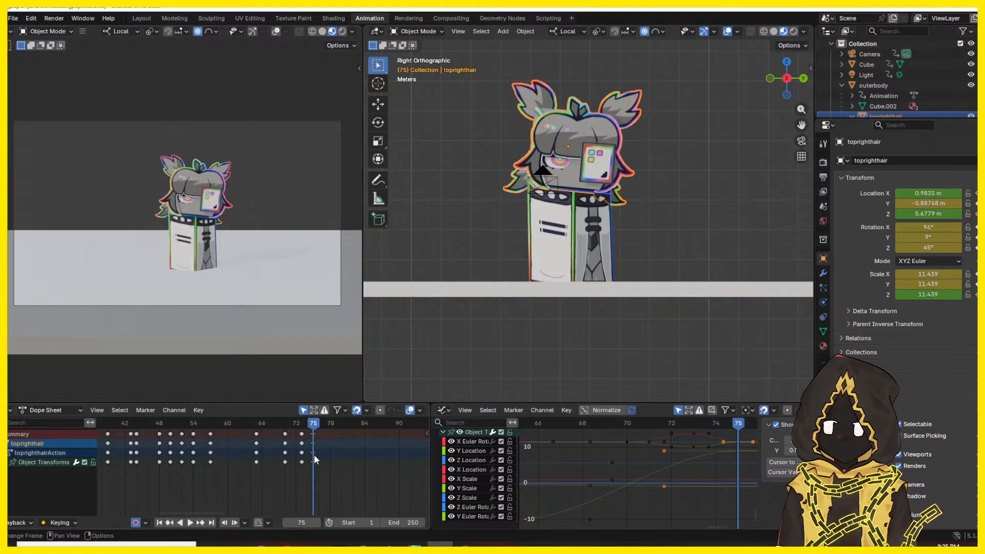
# - Try moving toprighthair's frame 75 keyframes to frame 77 and preview the slower turn
pyautogui.moveTo(314, 455); pyautogui.dragTo(210, 424)
pyautogui.press('space')
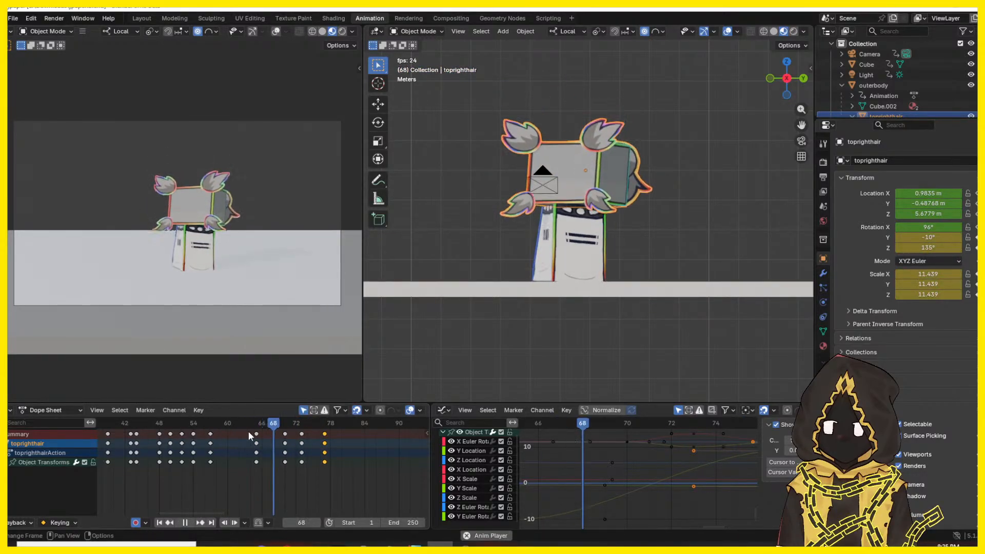
pyautogui.press('space')
pyautogui.click(253, 425)
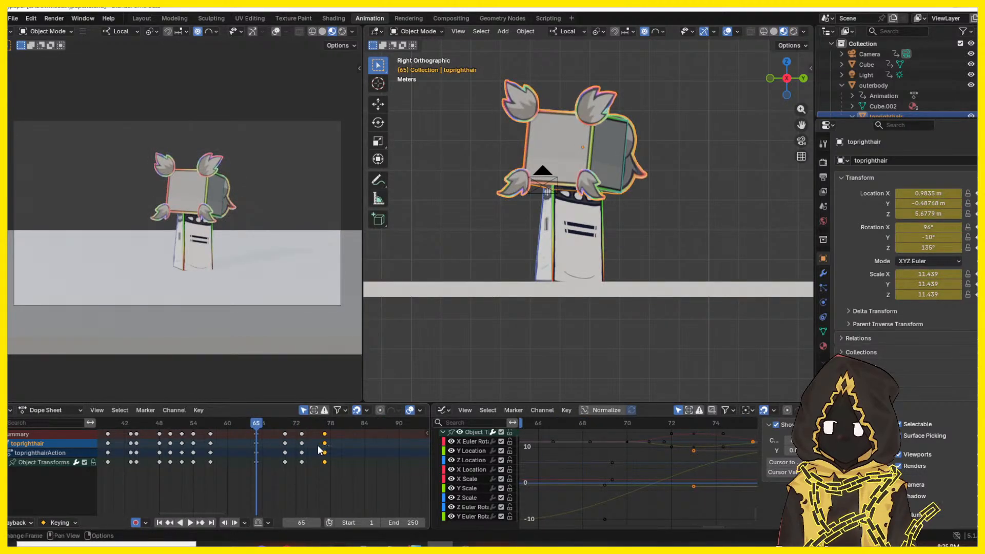
pyautogui.hotkey('ctrl', 'z')
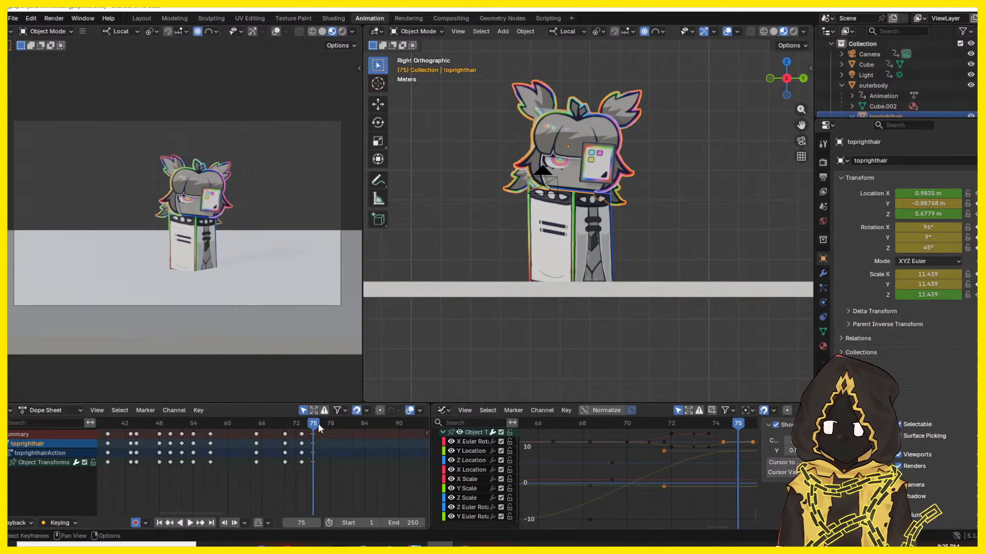
# - Replay and scrub the head and body turn from about frame 60 to frame 76
pyautogui.moveTo(318, 423); pyautogui.dragTo(200, 424)
pyautogui.press('space')
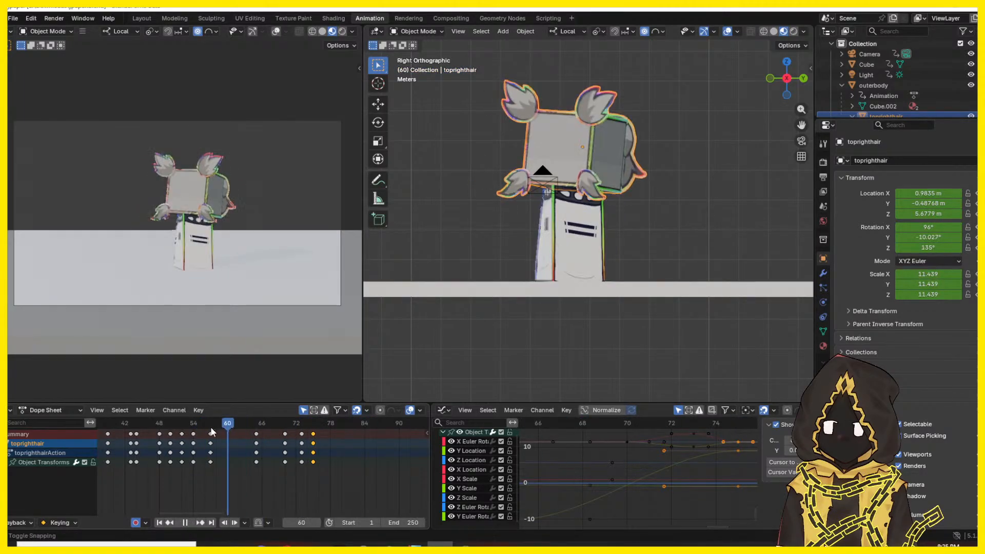
pyautogui.moveTo(151, 428)
pyautogui.mouseDown()
pyautogui.moveTo(142, 431)
pyautogui.moveTo(168, 433)
pyautogui.mouseUp()
pyautogui.moveTo(242, 427); pyautogui.dragTo(319, 422)
pyautogui.press('space')
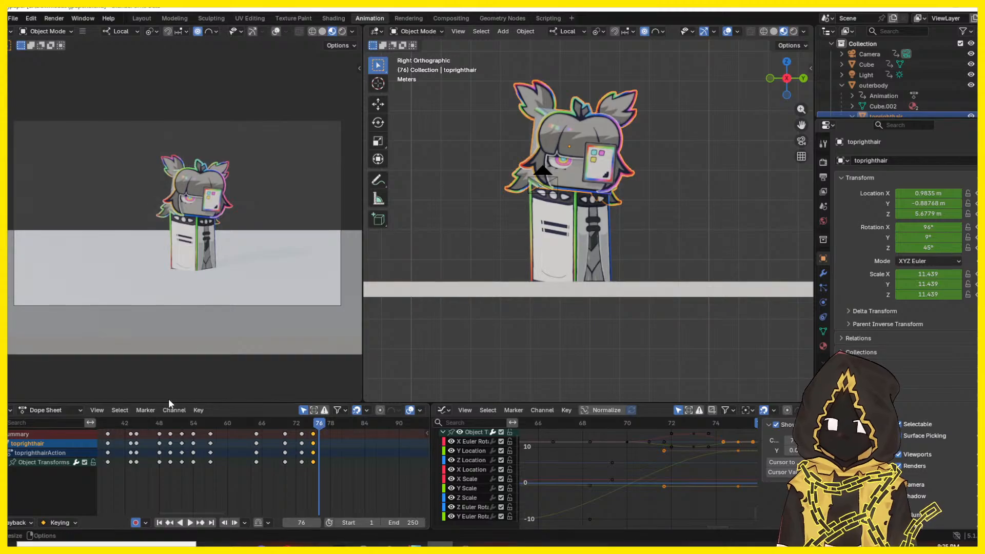
# - Select outerbody at frame 77 and bring its Y Scale keyframes into view
pyautogui.press('Right')
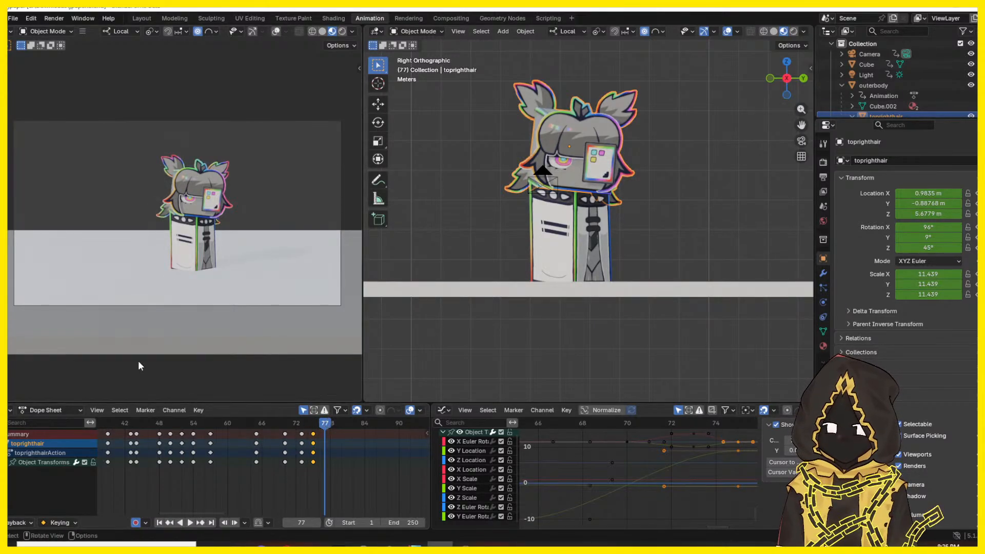
pyautogui.click(559, 231)
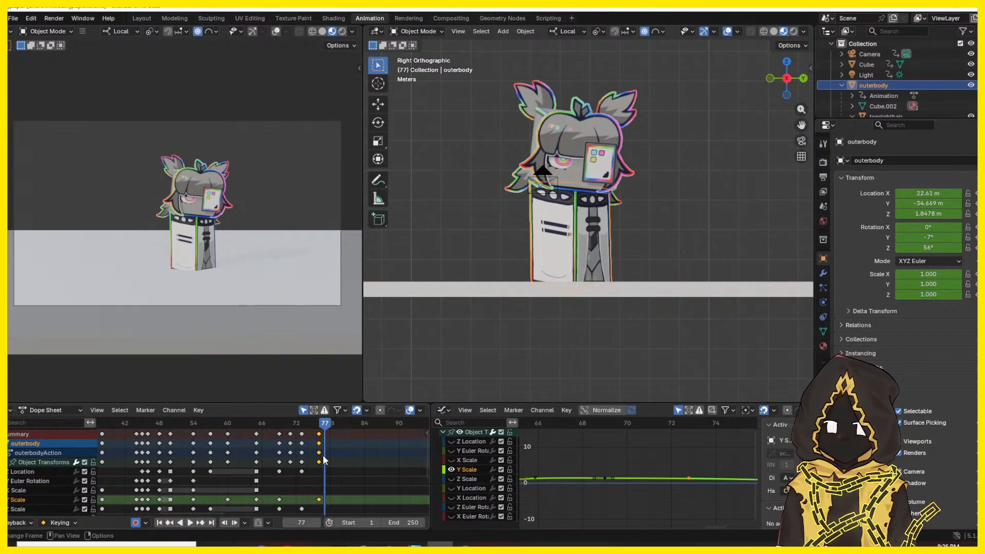
pyautogui.click(353, 488)
pyautogui.moveTo(353, 487); pyautogui.dragTo(361, 463, button='middle')
pyautogui.click(327, 474)
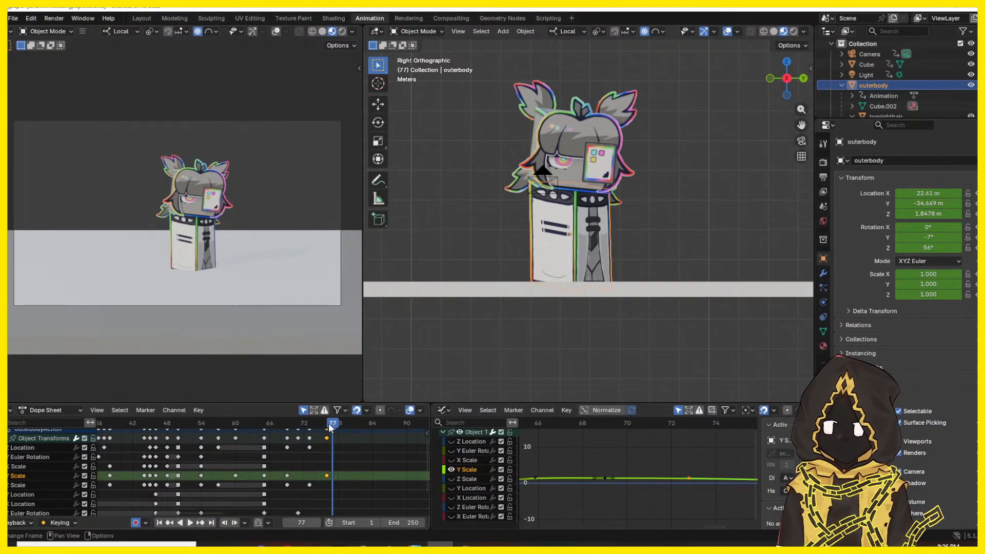
# - Try keying outerbody's Y scale at 1.000 on frame 80 and preview the motion
pyautogui.press('space')
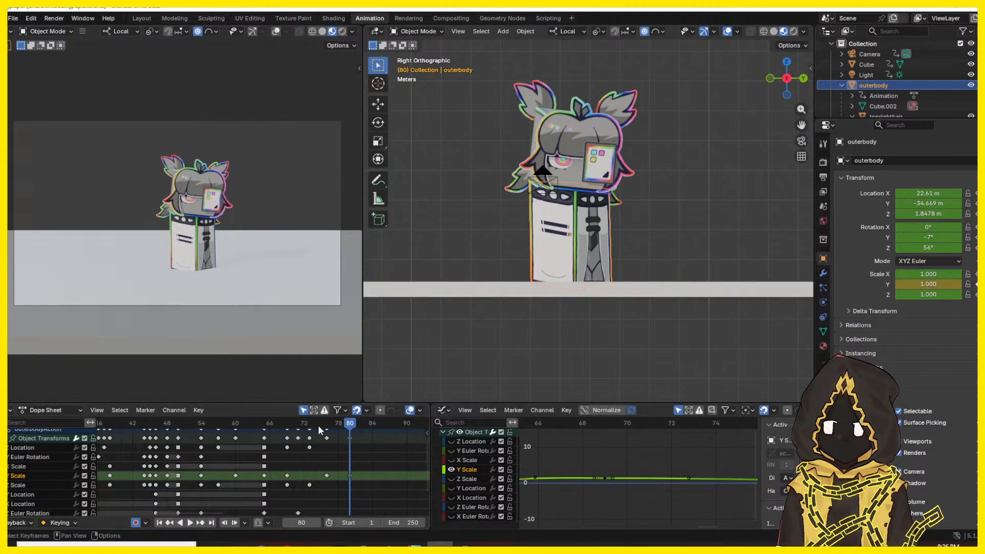
pyautogui.press('space')
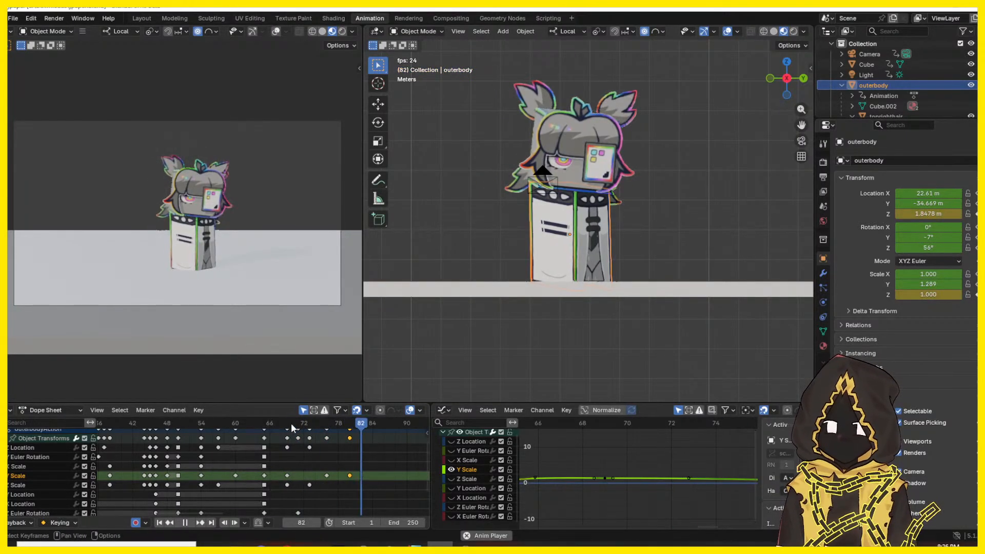
pyautogui.moveTo(291, 423); pyautogui.dragTo(349, 422)
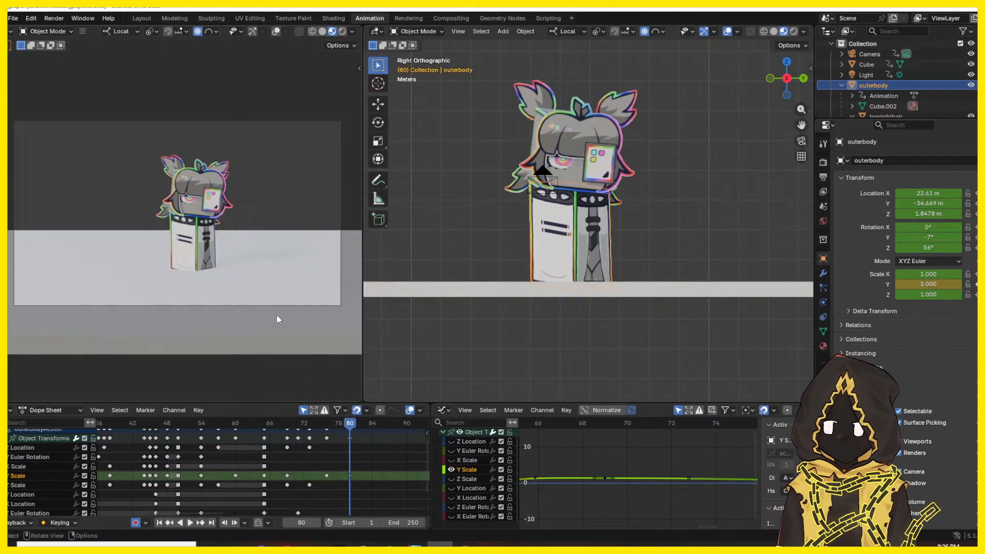
pyautogui.press('space')
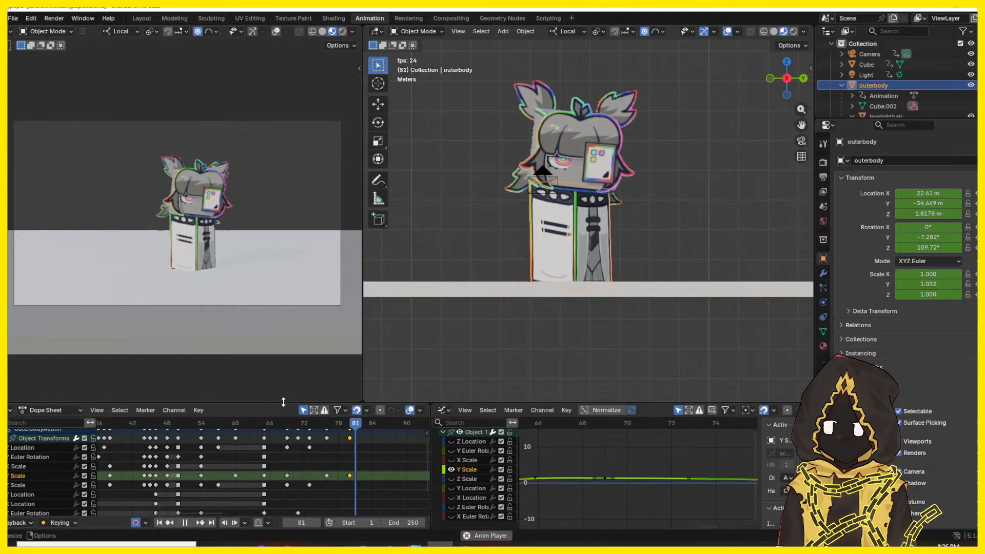
pyautogui.press('Escape')
# - Keyframe outerbody's Y scale at 1.000 on frame 78 and replay the turn
pyautogui.moveTo(320, 424); pyautogui.dragTo(293, 424)
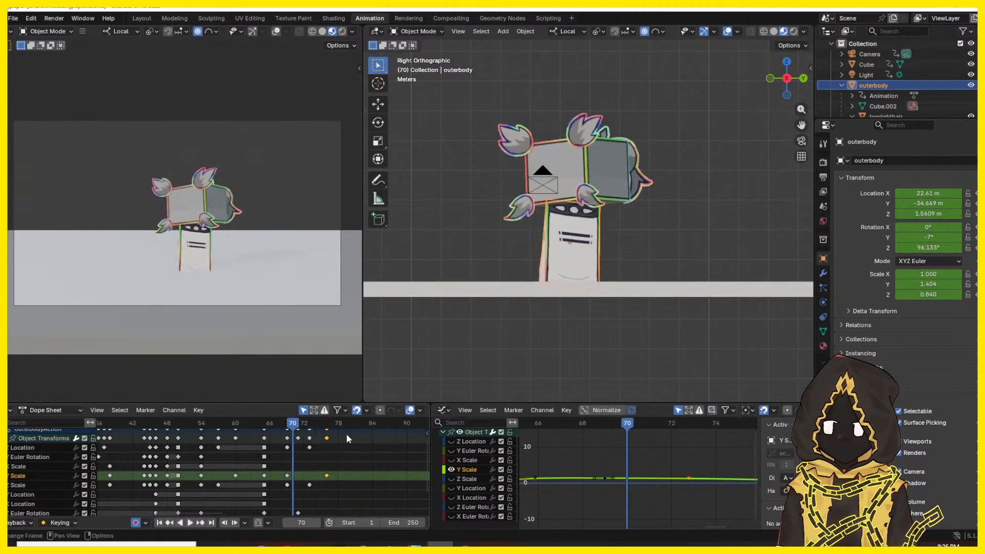
pyautogui.press('space')
pyautogui.press('space')
pyautogui.moveTo(344, 468); pyautogui.dragTo(324, 482, button='middle')
pyautogui.moveTo(282, 422); pyautogui.dragTo(307, 423)
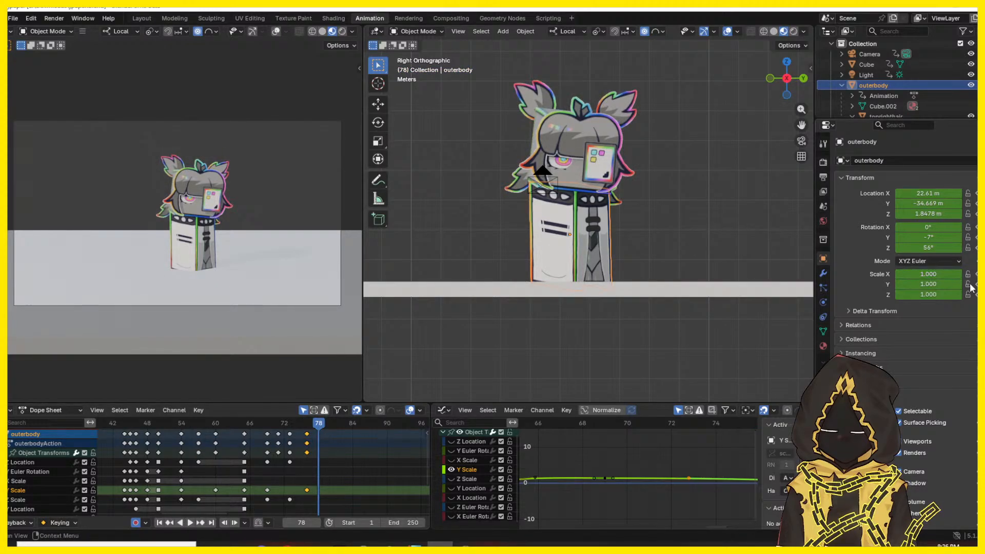
pyautogui.press('space')
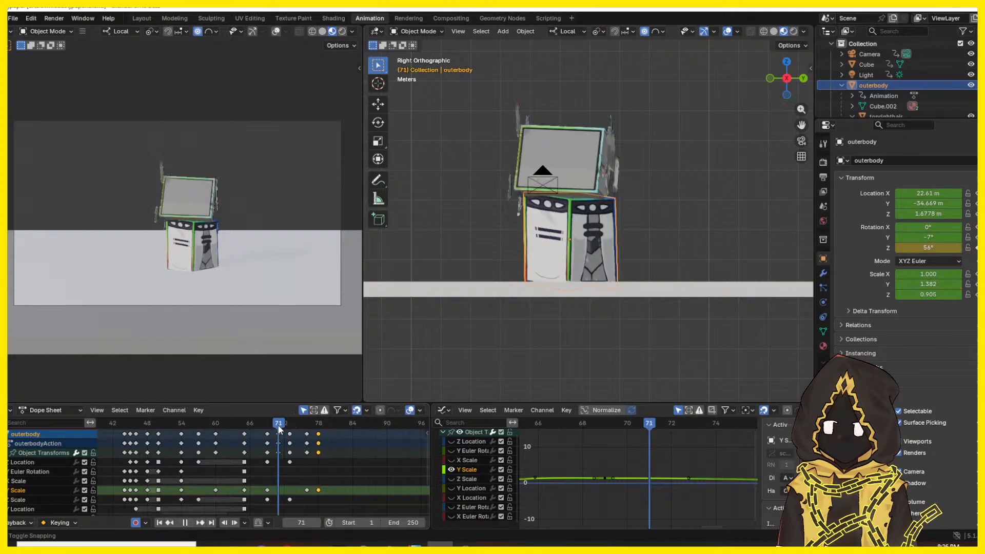
# - Move outerbody's last Y Scale keyframe to frame 76 and replay the landing and turn
pyautogui.click(296, 426)
pyautogui.moveTo(297, 428); pyautogui.dragTo(221, 428)
pyautogui.press('space')
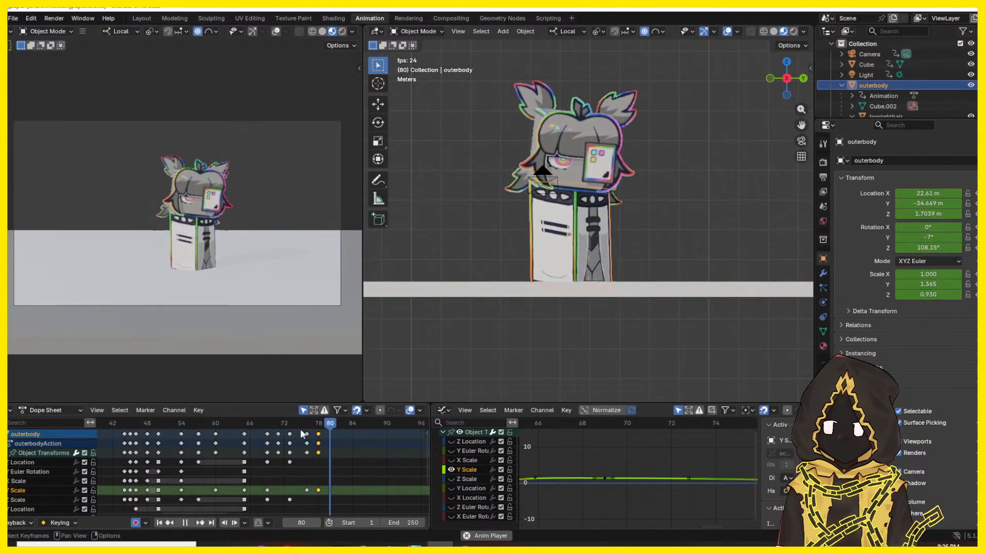
pyautogui.press('space')
pyautogui.moveTo(300, 429); pyautogui.dragTo(119, 430)
pyautogui.press('space')
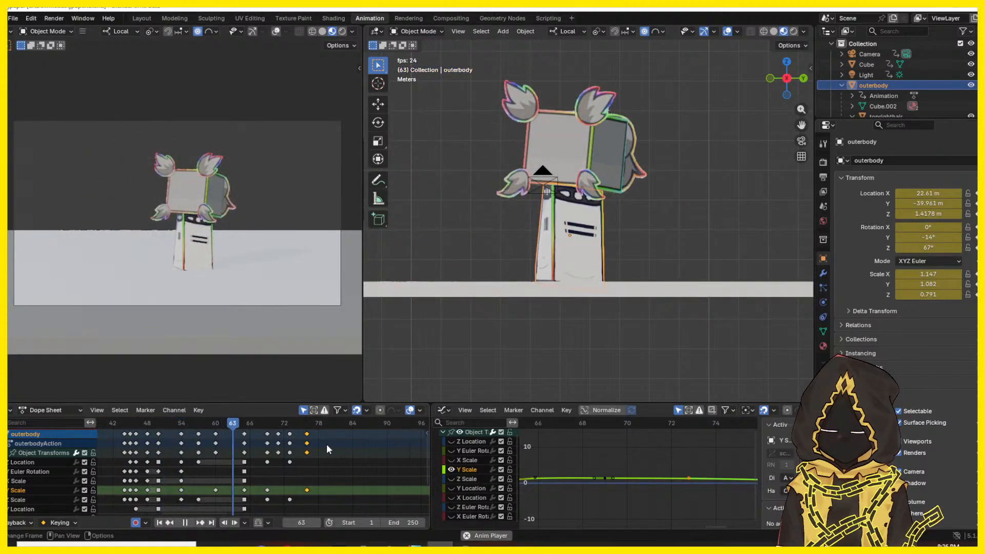
# - Replay the landing and turn from about frame 42, checking the motion from the side and from behind the character
pyautogui.moveTo(310, 425); pyautogui.dragTo(310, 427)
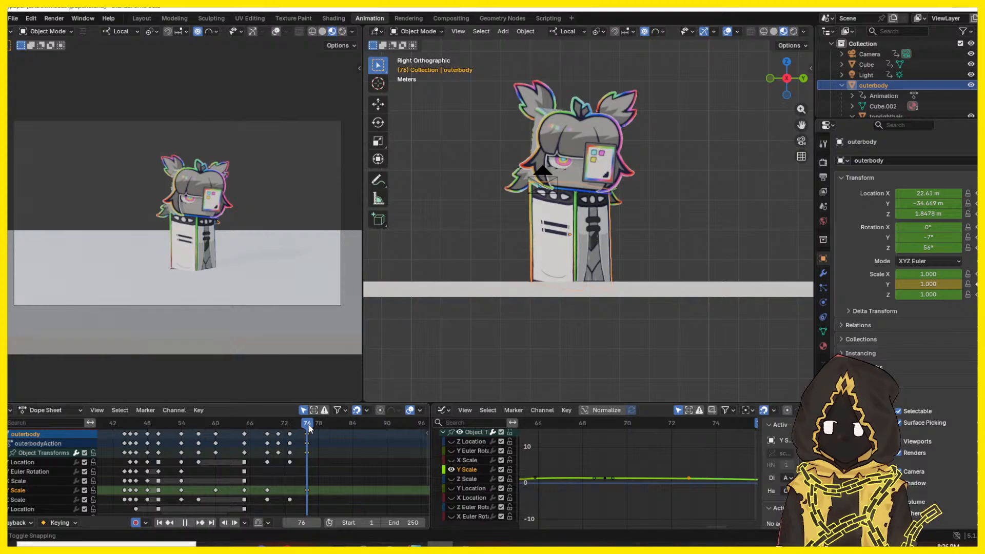
pyautogui.moveTo(322, 424); pyautogui.dragTo(114, 436)
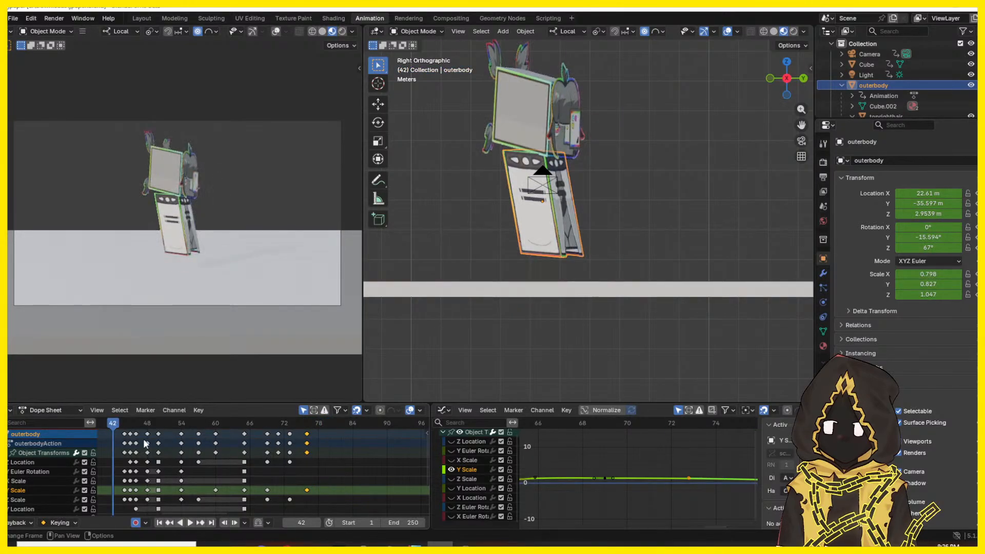
pyautogui.moveTo(197, 468); pyautogui.dragTo(285, 474, button='middle')
pyautogui.press('space')
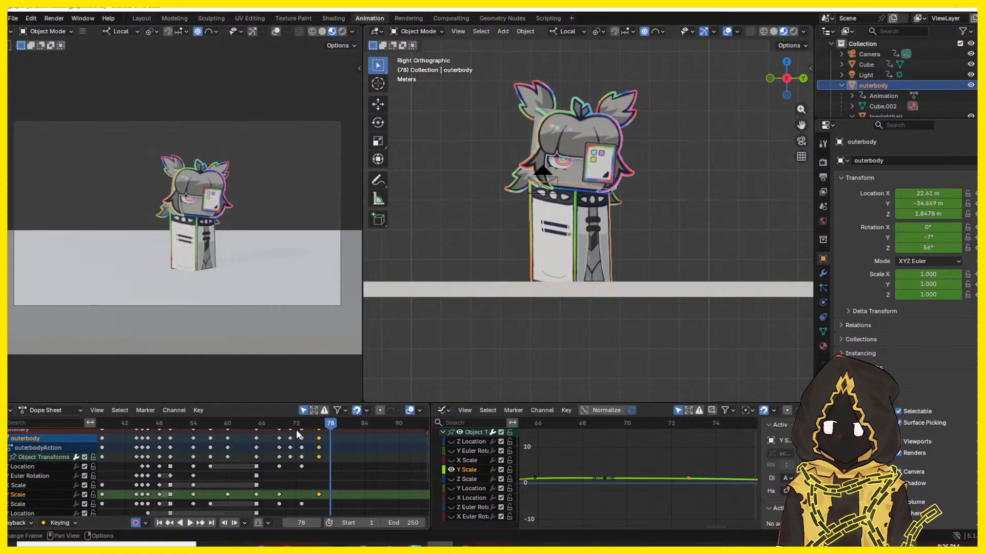
pyautogui.press('KP_3')
pyautogui.moveTo(604, 275); pyautogui.dragTo(602, 261, button='middle')
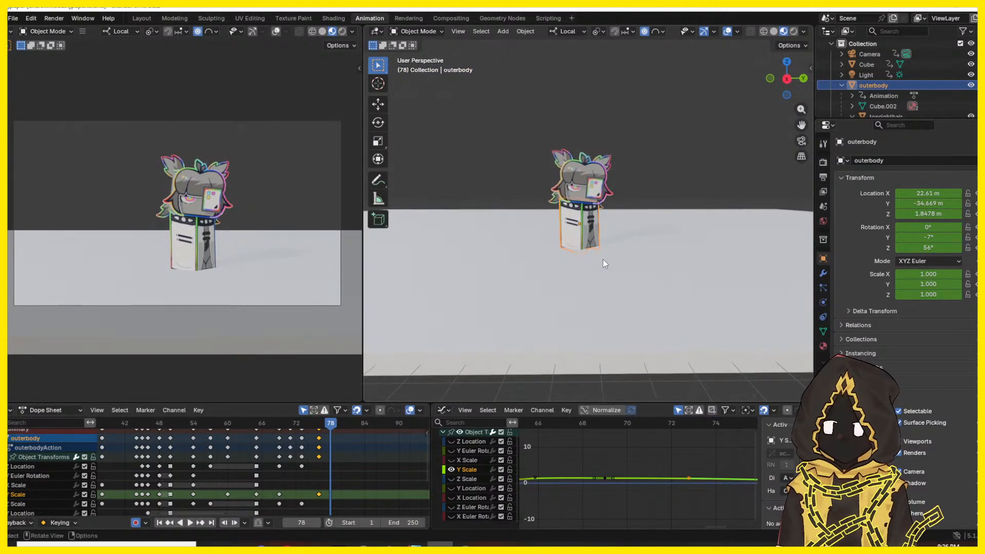
pyautogui.press('space')
pyautogui.moveTo(662, 252); pyautogui.dragTo(605, 243, button='middle')
pyautogui.press('space')
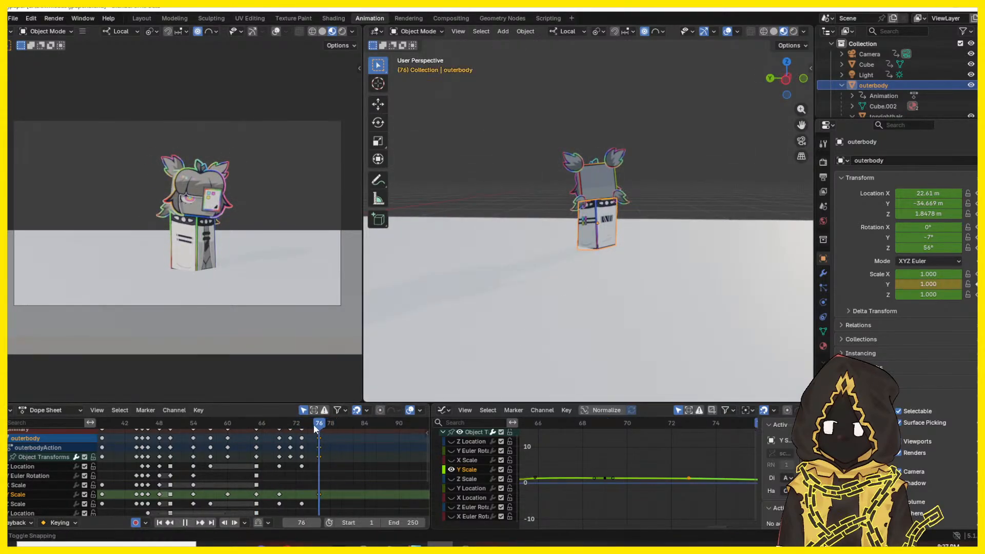
pyautogui.moveTo(314, 425); pyautogui.dragTo(234, 429)
pyautogui.press('space')
pyautogui.press('space')
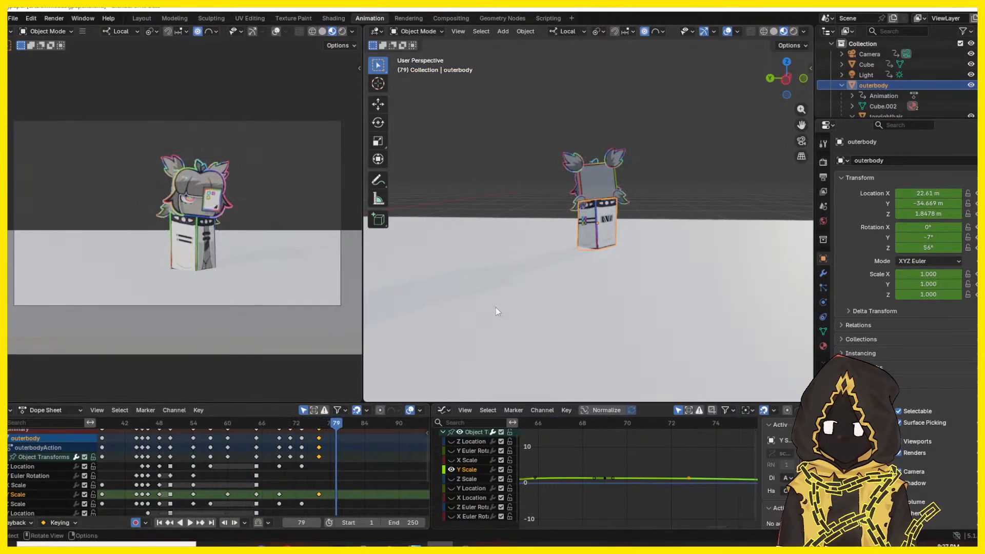
pyautogui.moveTo(496, 307); pyautogui.dragTo(645, 299, button='middle')
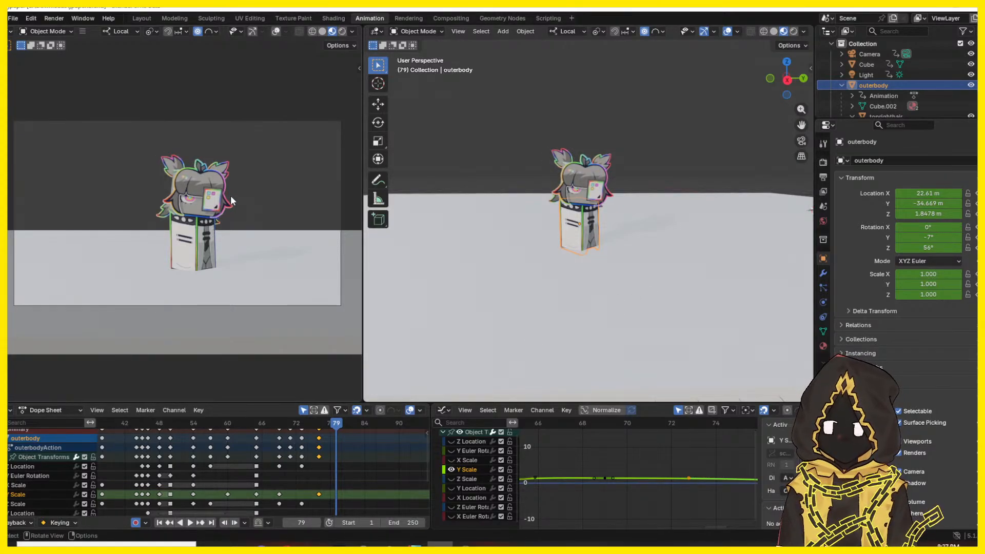
# - Scrub the end of the turn and step frame by frame from 71 to 79 to examine outerbody's stretch settling
pyautogui.moveTo(354, 433); pyautogui.dragTo(322, 424)
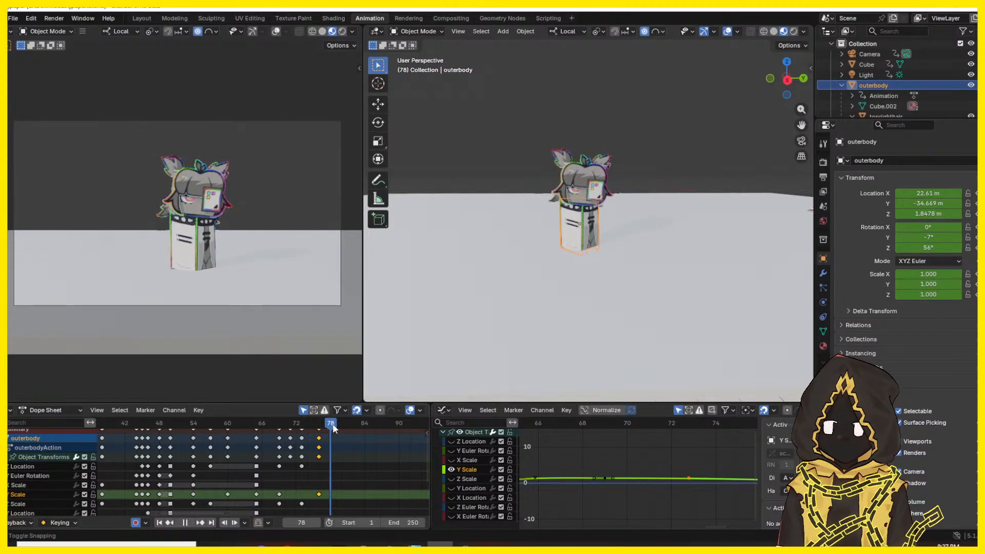
pyautogui.moveTo(333, 428); pyautogui.dragTo(332, 426)
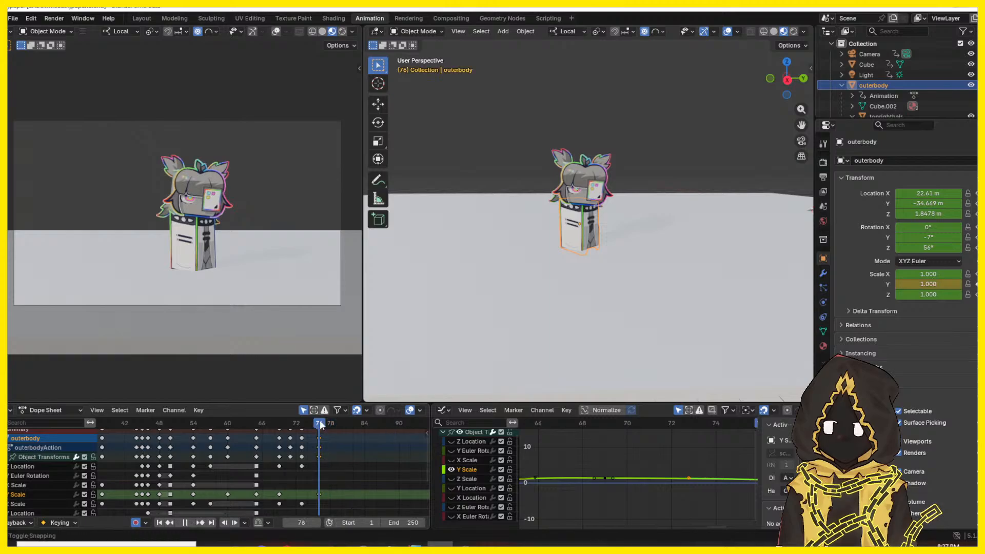
pyautogui.press('space')
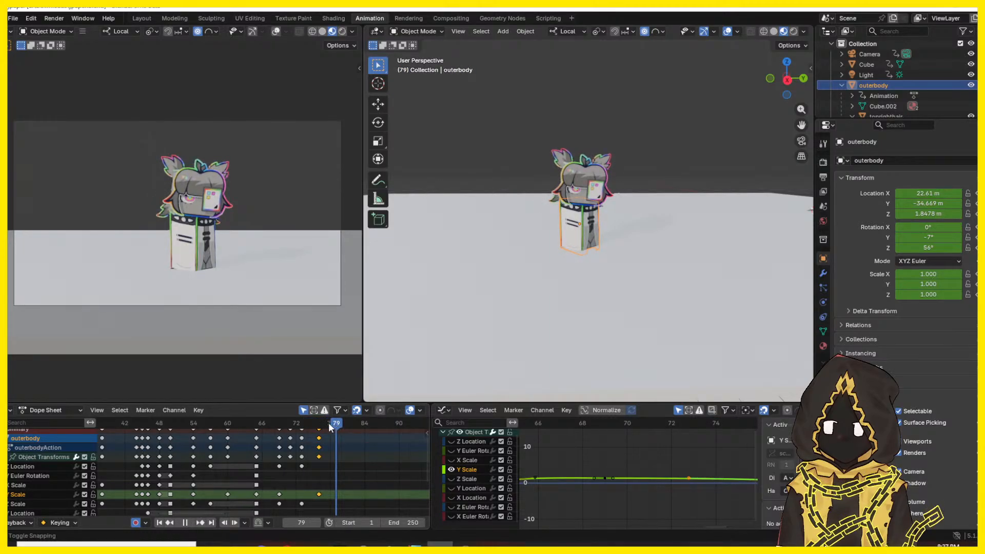
pyautogui.moveTo(328, 423); pyautogui.dragTo(286, 423)
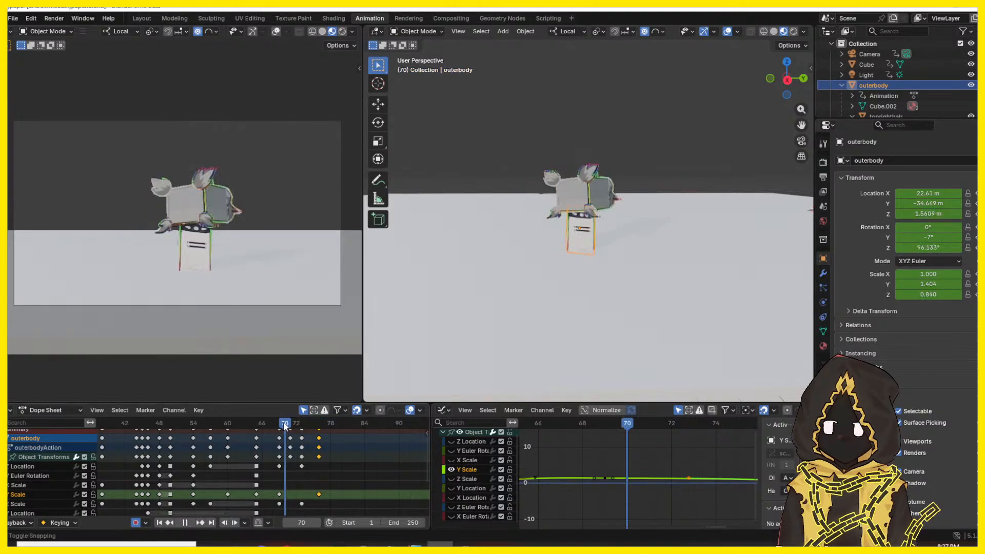
pyautogui.press('space')
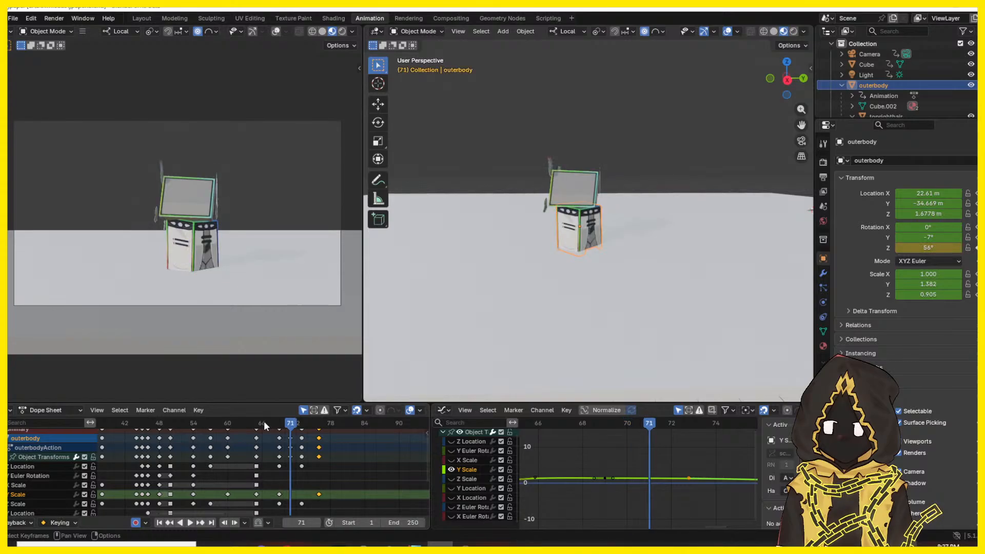
pyautogui.press('Right')
pyautogui.press('Right')
pyautogui.press('Right')
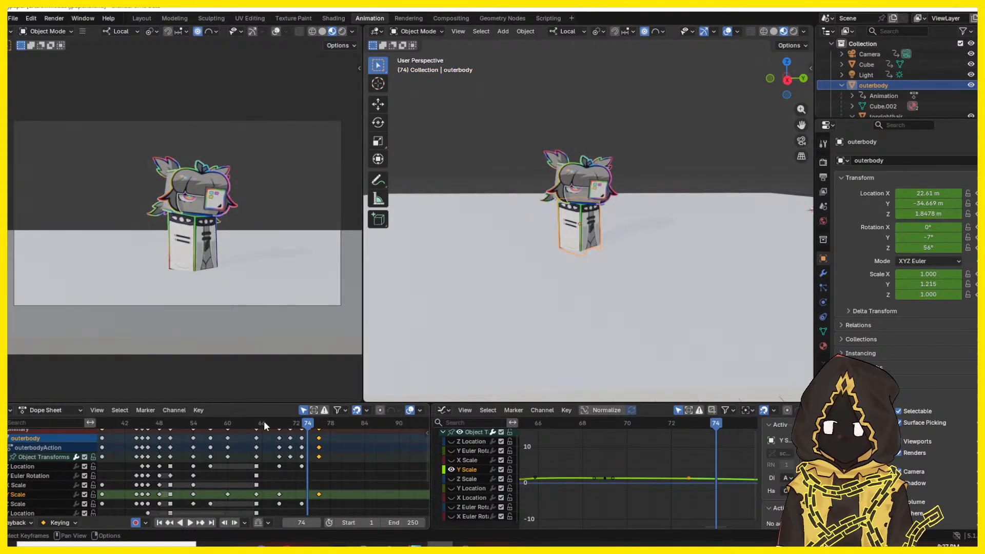
pyautogui.press('Right')
pyautogui.press('Right')
pyautogui.press('Right')
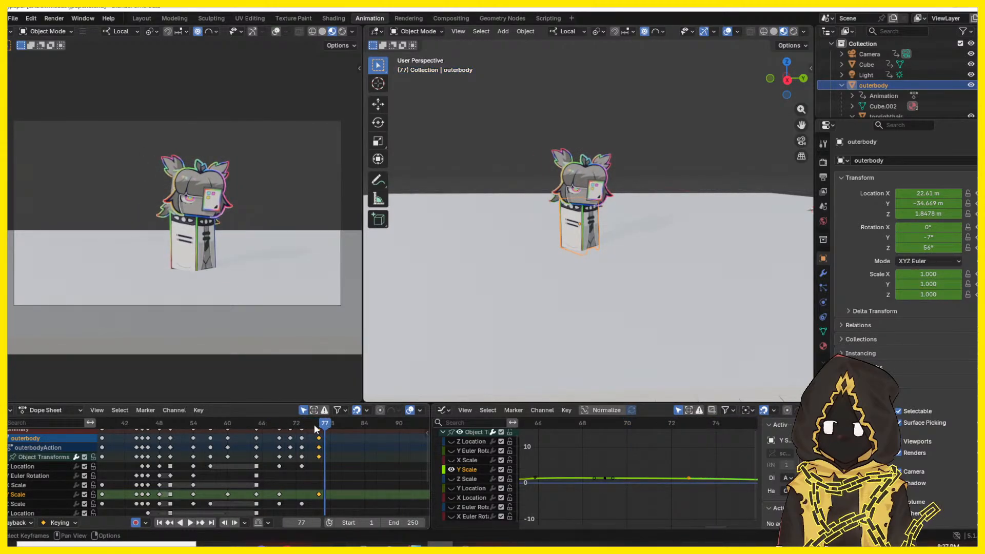
pyautogui.press('Right')
pyautogui.press('Right')
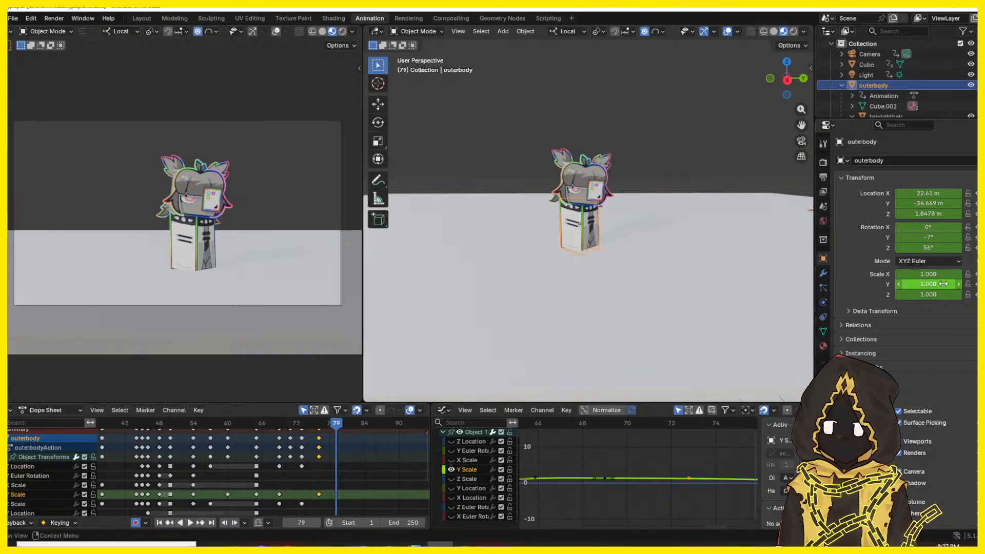
# - Step back and forth between frames 52 and 59 to examine how outerbody's scale settles after the earlier turn
pyautogui.moveTo(222, 452)
pyautogui.mouseDown(button='middle')
pyautogui.moveTo(257, 457)
pyautogui.moveTo(222, 473)
pyautogui.moveTo(221, 463)
pyautogui.mouseUp(button='middle')
pyautogui.moveTo(231, 423); pyautogui.dragTo(209, 429)
pyautogui.press('Right')
pyautogui.press('Right')
pyautogui.press('Right')
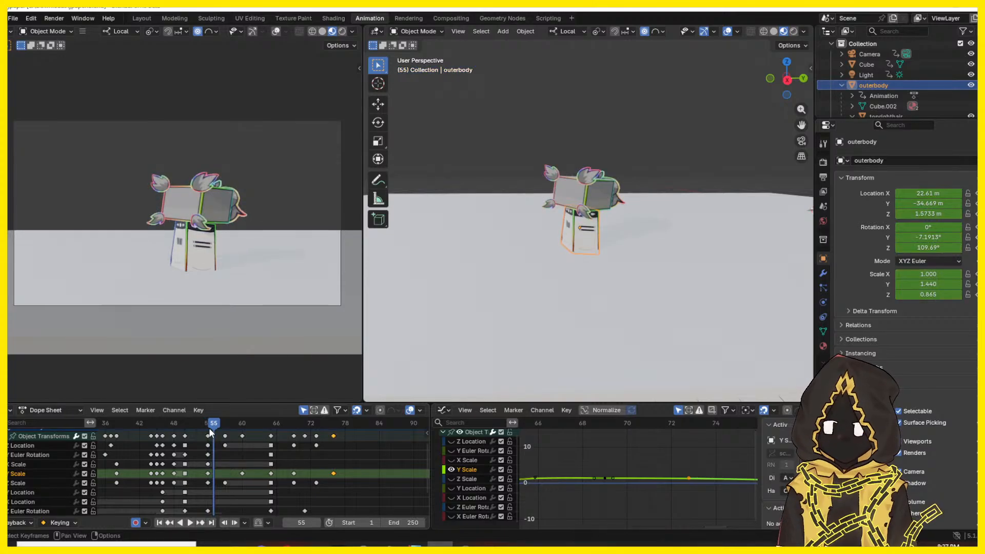
pyautogui.press('Right')
pyautogui.press('Right')
pyautogui.press('Right')
pyautogui.press('Right')
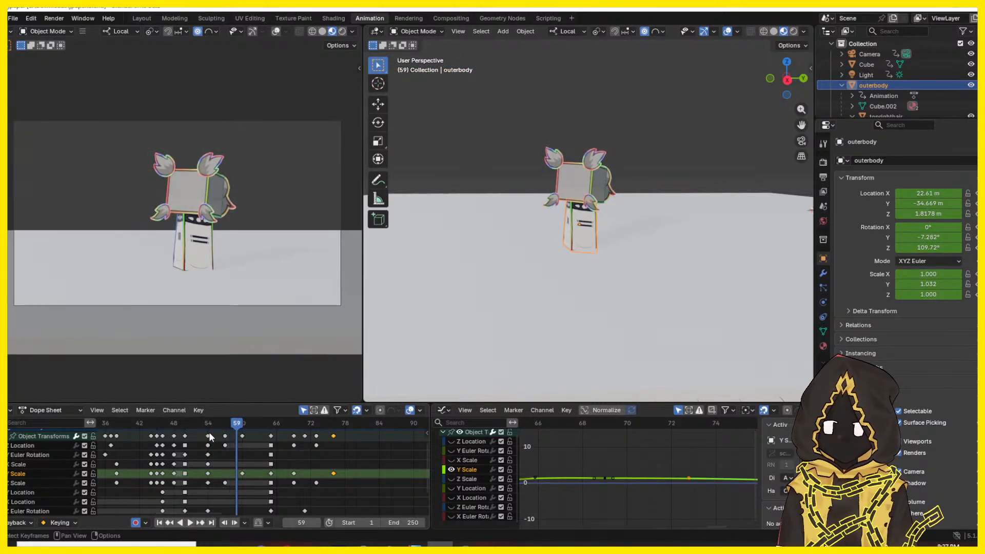
pyautogui.press('Left')
pyautogui.press('Left')
pyautogui.press('Left')
pyautogui.press('Left')
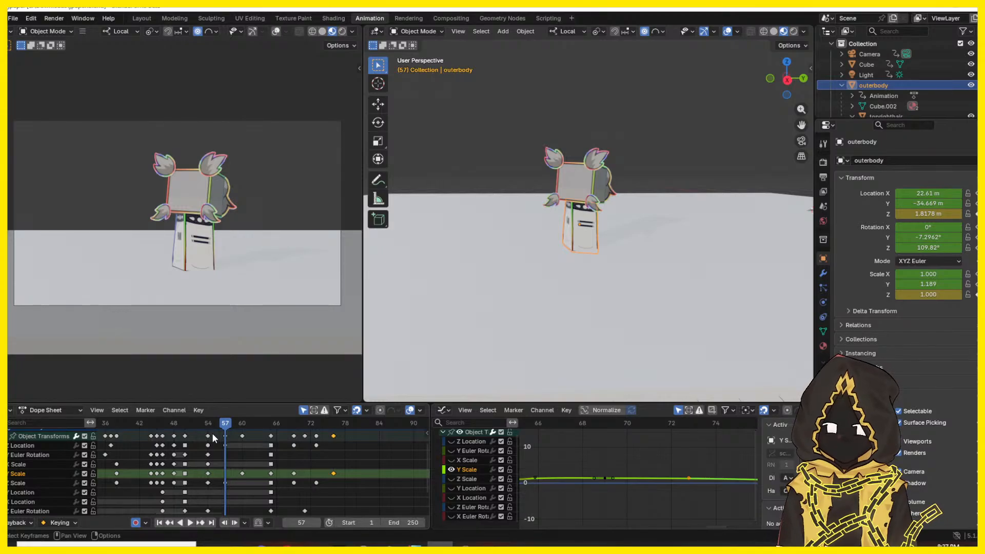
# - Move outerbody's last Y Scale keyframe to frame 78 and replay the landing and turn
pyautogui.click(243, 423)
pyautogui.click(334, 422)
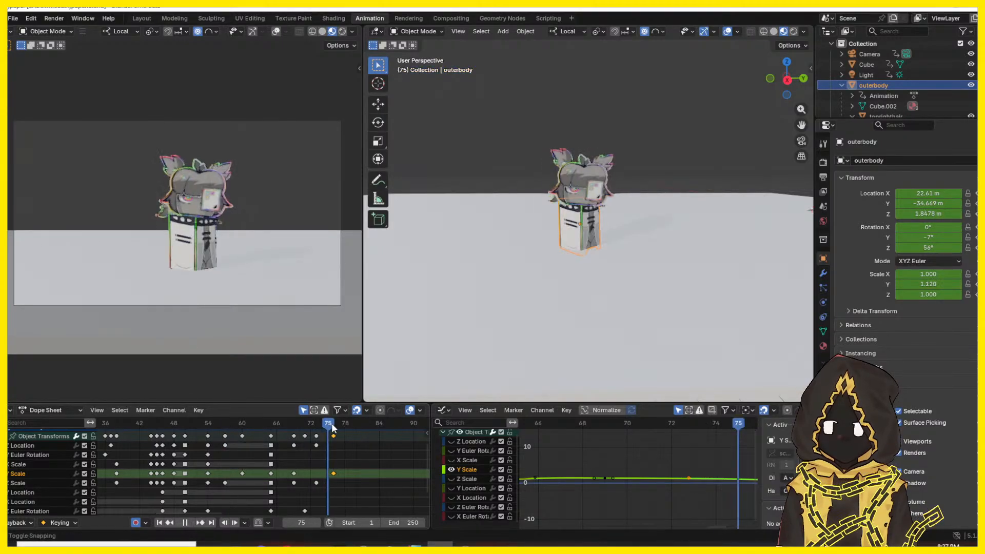
pyautogui.moveTo(333, 473); pyautogui.dragTo(347, 474)
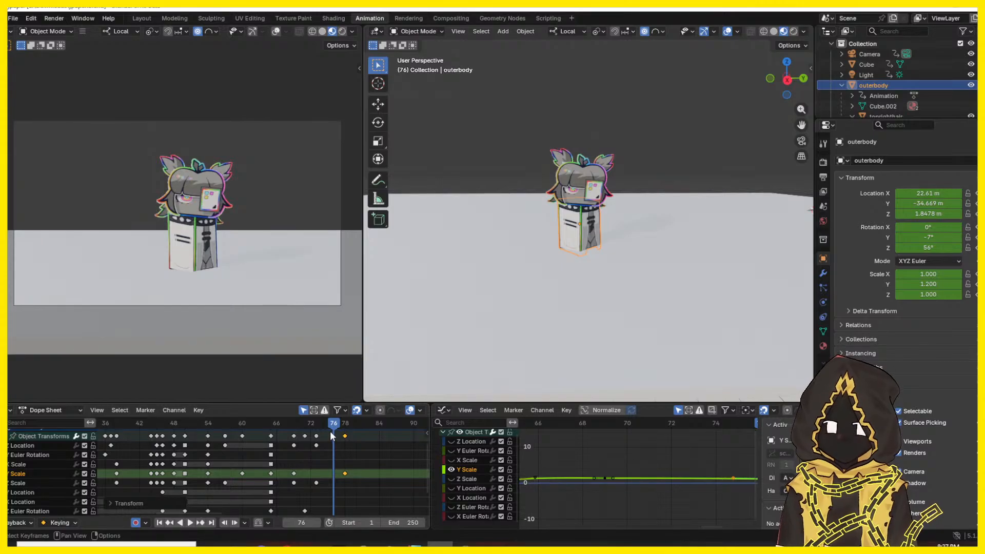
pyautogui.press('space')
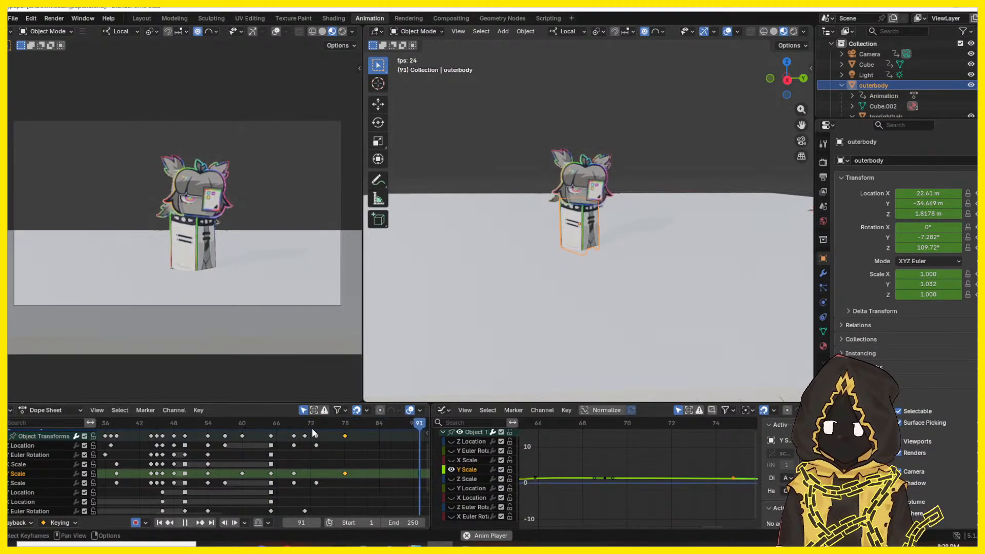
pyautogui.moveTo(307, 427); pyautogui.dragTo(111, 425)
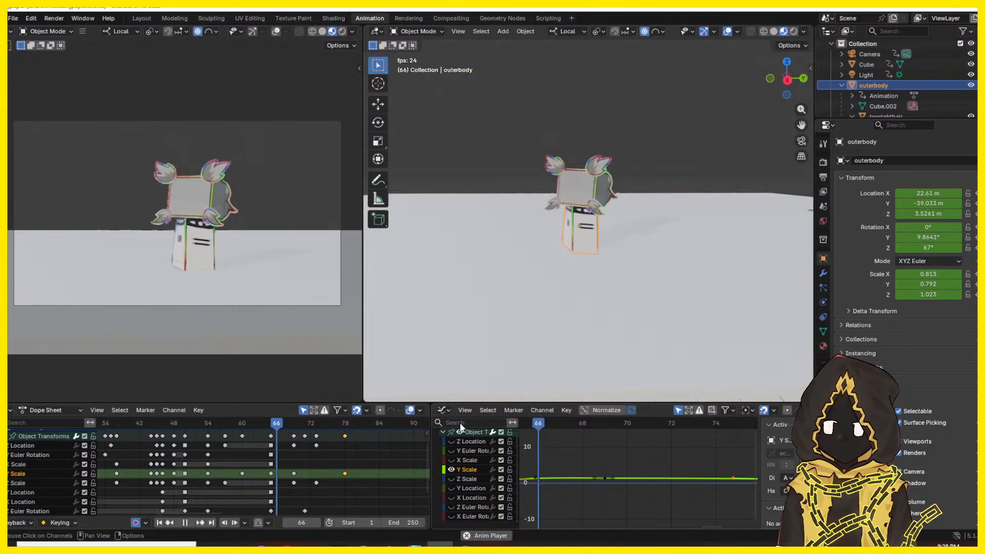
pyautogui.press('space')
# - Review the motion again from frames 50 and 38, stopping on frame 81
pyautogui.click(186, 424)
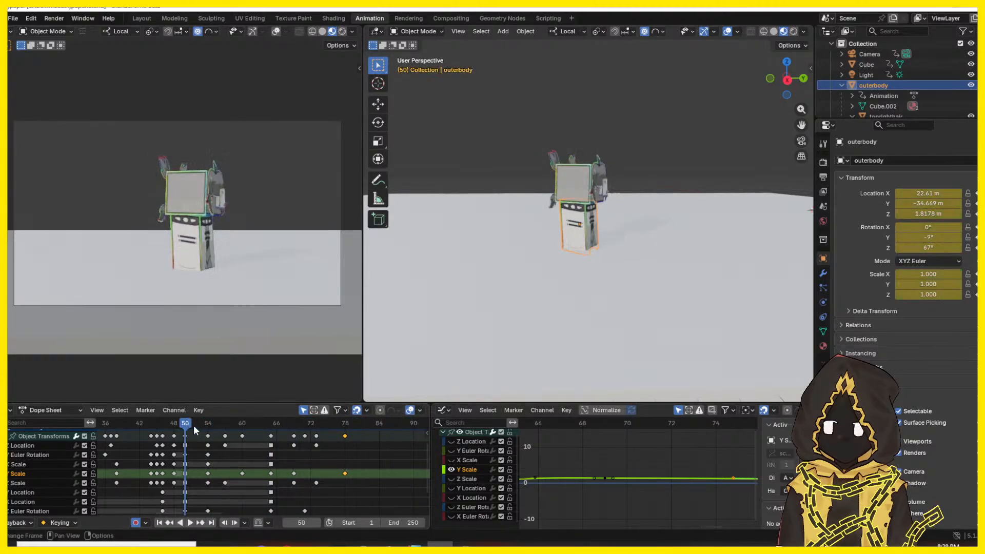
pyautogui.press('space')
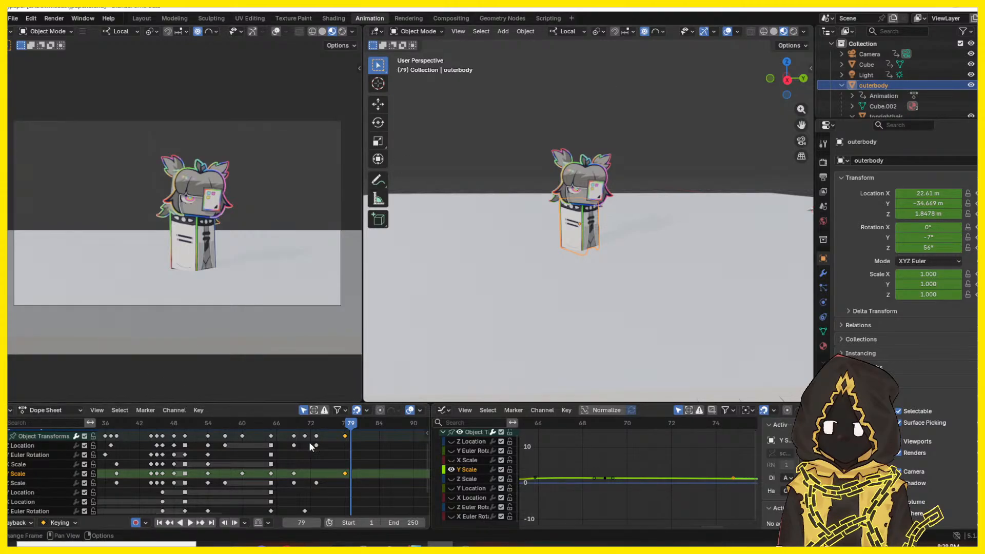
pyautogui.moveTo(291, 425); pyautogui.dragTo(405, 423)
pyautogui.press('space')
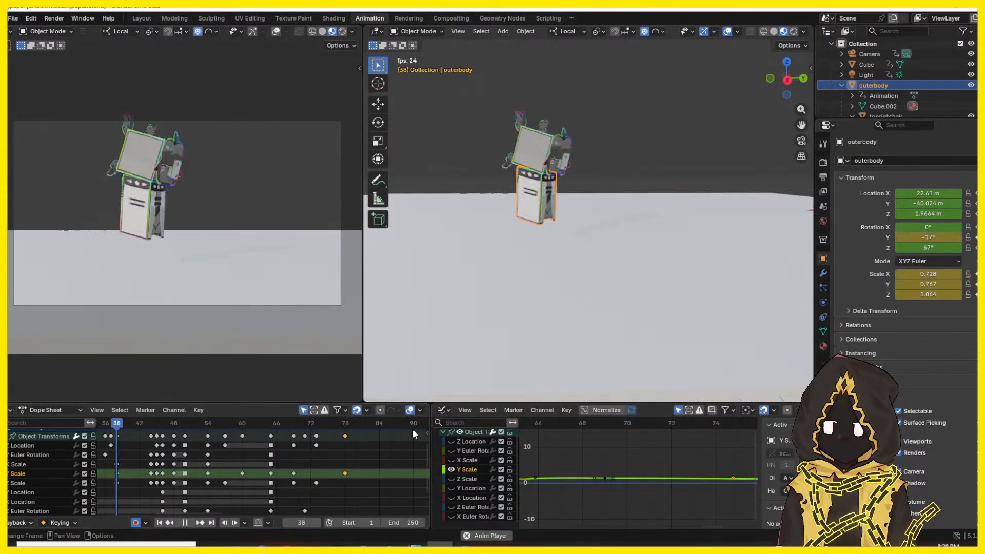
pyautogui.press('space')
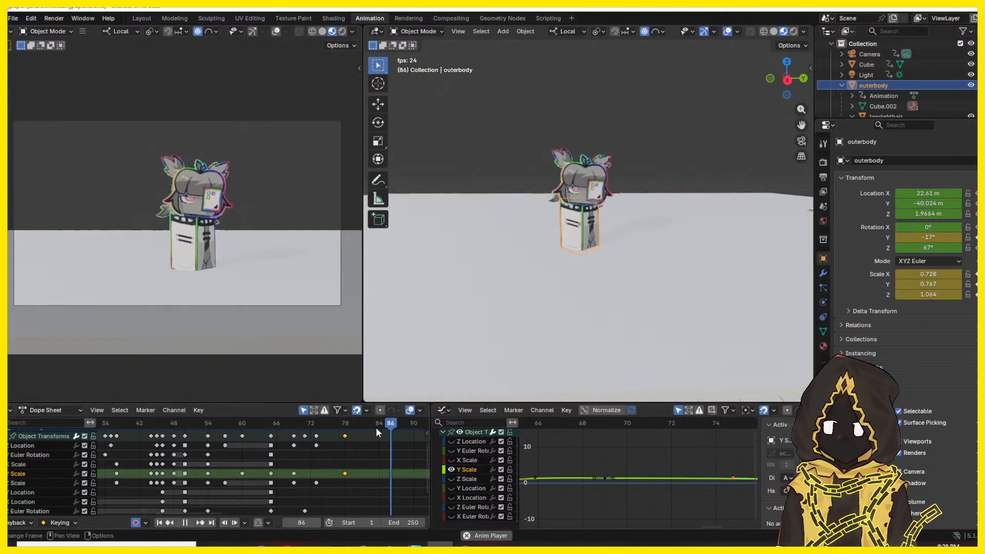
pyautogui.moveTo(328, 422); pyautogui.dragTo(363, 429)
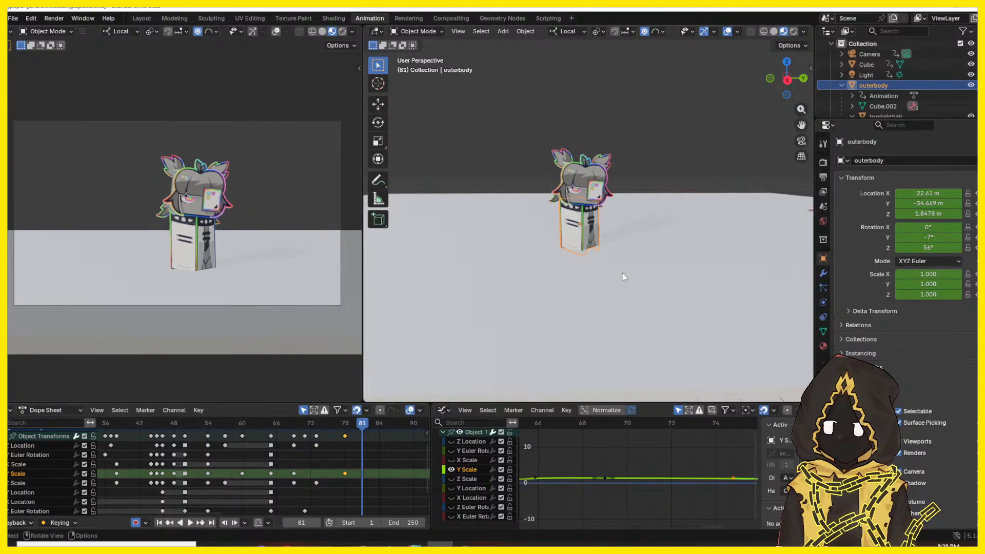
# - Select the camera and keyframe its Y location at -34.69 m on frame 81
pyautogui.moveTo(623, 273); pyautogui.dragTo(739, 132, button='middle')
pyautogui.click(785, 84)
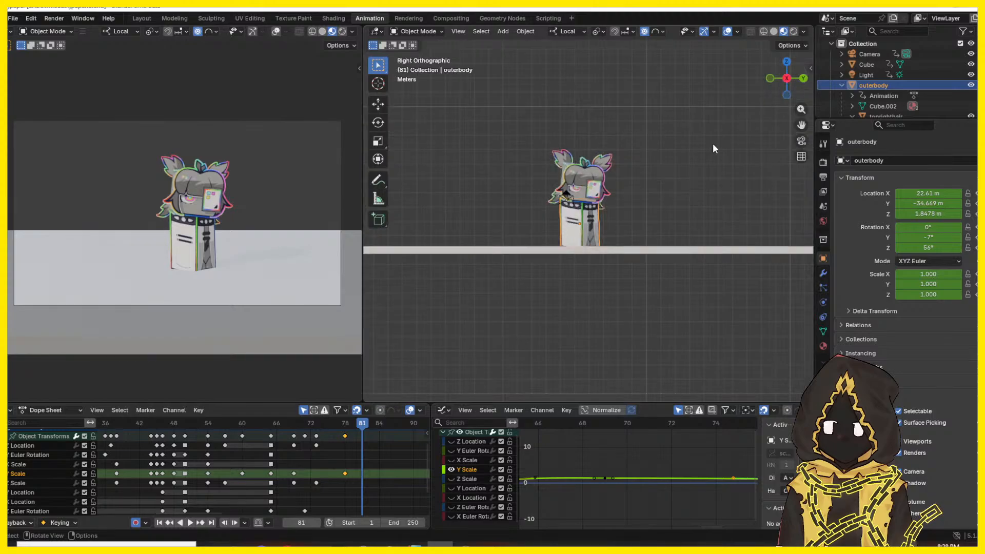
pyautogui.scroll(6, 646, 190)
pyautogui.scroll(-3, 646, 195)
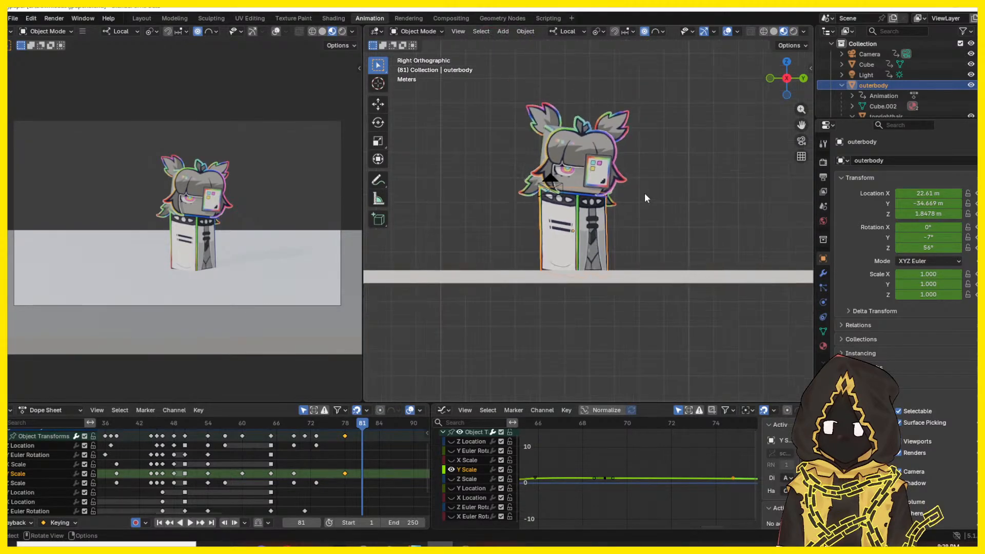
pyautogui.scroll(2, 645, 197)
pyautogui.moveTo(644, 193); pyautogui.dragTo(644, 194, button='middle')
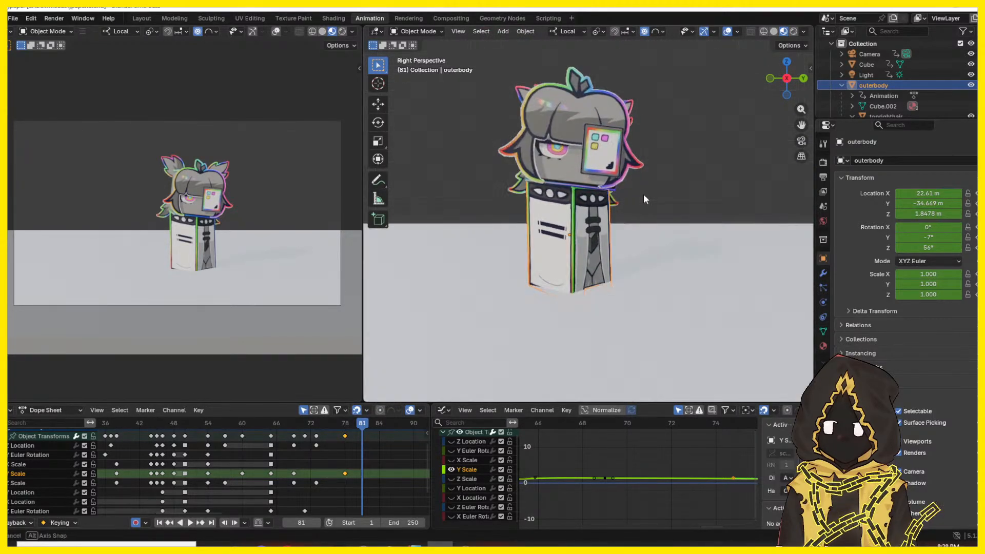
pyautogui.scroll(-5, 645, 195)
pyautogui.scroll(3, 645, 198)
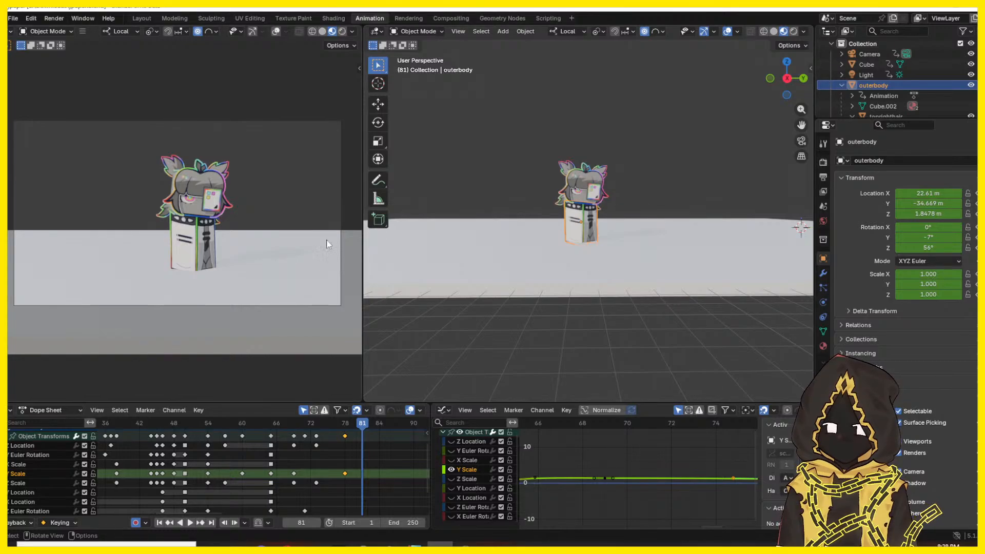
pyautogui.scroll(-2, 559, 198)
pyautogui.click(557, 195)
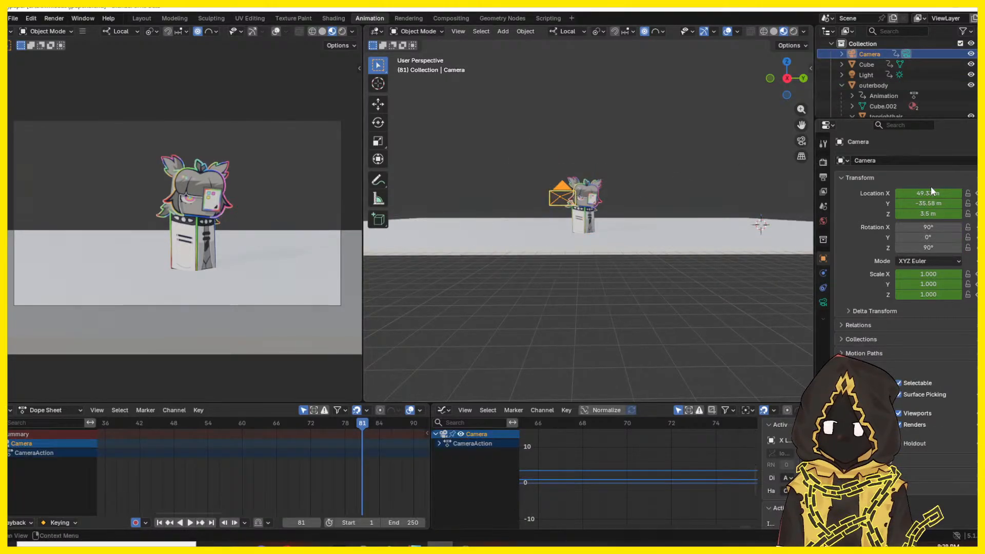
pyautogui.moveTo(916, 203); pyautogui.dragTo(942, 202)
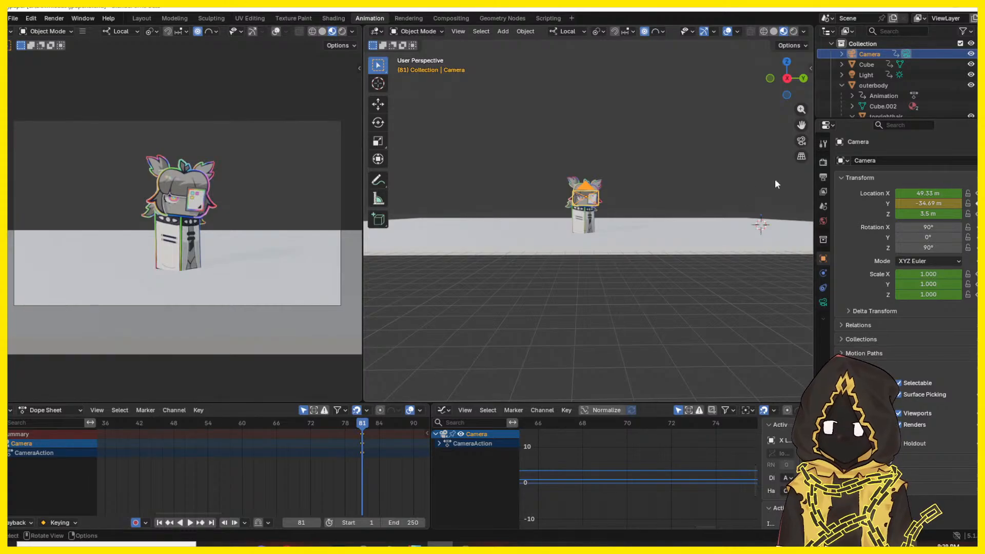
# - Select outerbody and replay the landing and turn from about frame 36, stopping on frame 86
pyautogui.click(609, 168)
pyautogui.moveTo(609, 168); pyautogui.dragTo(603, 177, button='middle')
pyautogui.click(589, 190)
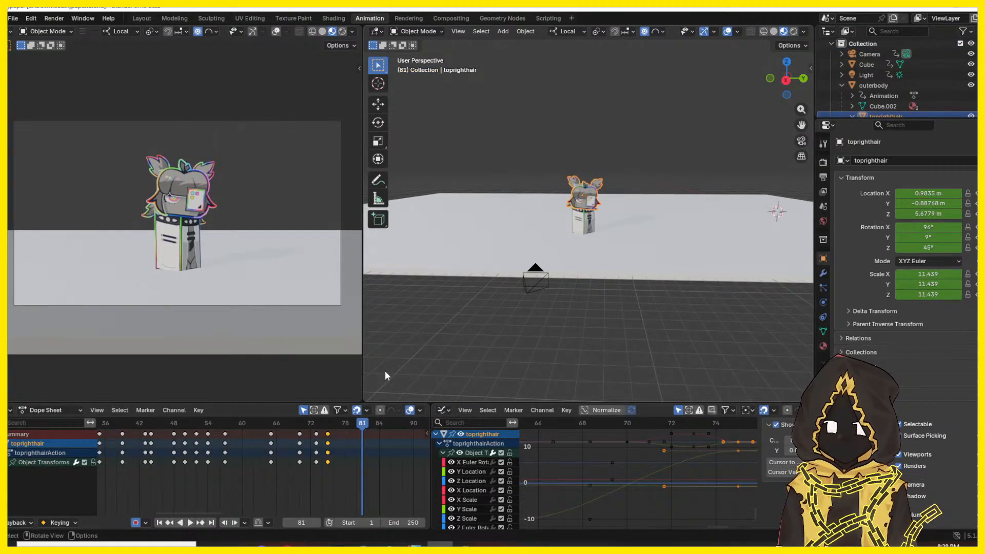
pyautogui.click(579, 220)
pyautogui.moveTo(334, 422); pyautogui.dragTo(102, 428)
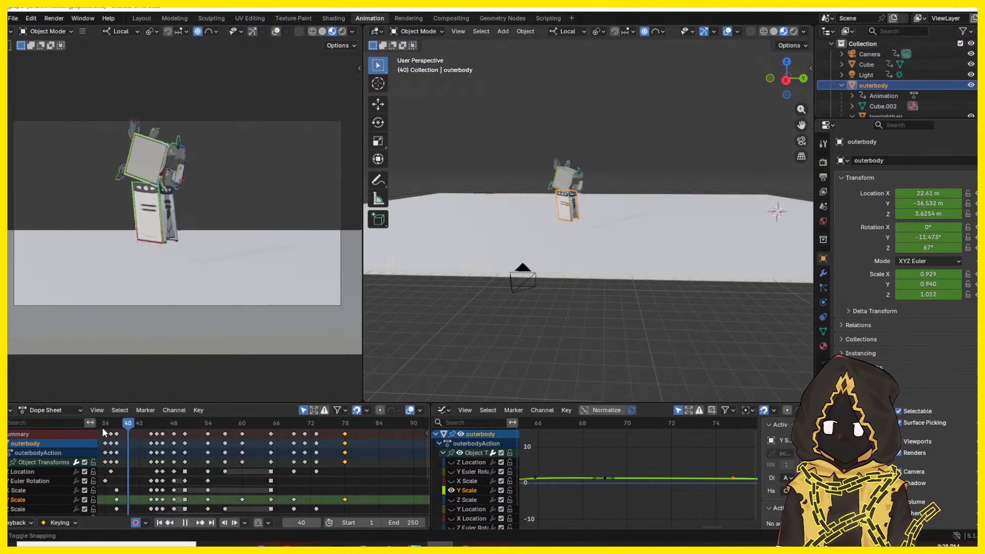
pyautogui.press('space')
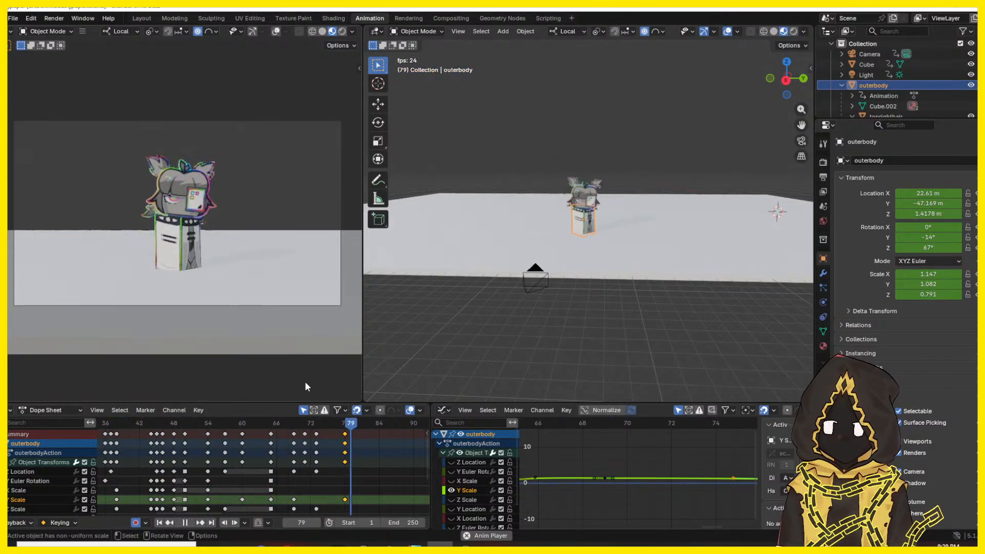
pyautogui.press('space')
# - Select the camera and delete all of its keyframes
pyautogui.click(534, 292)
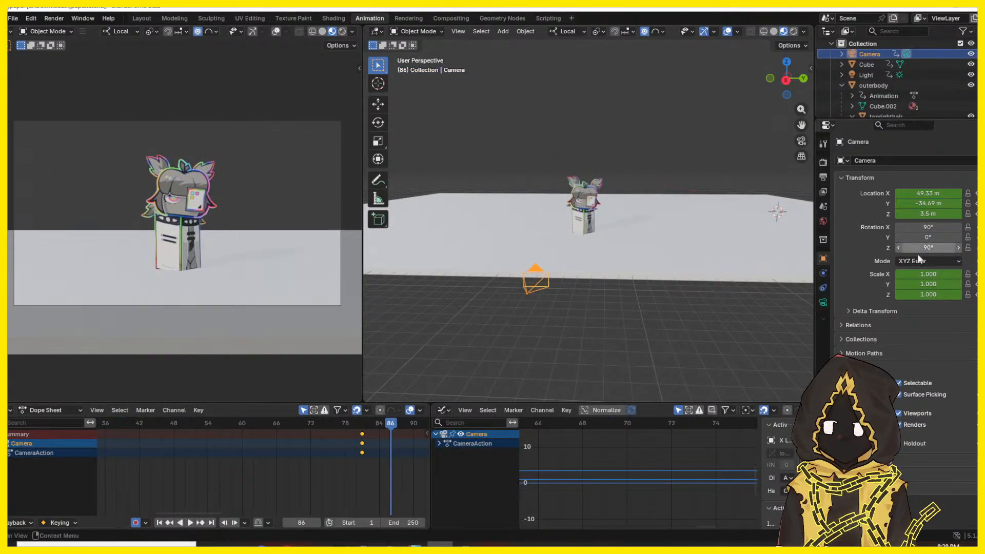
pyautogui.scroll(-6, 237, 463)
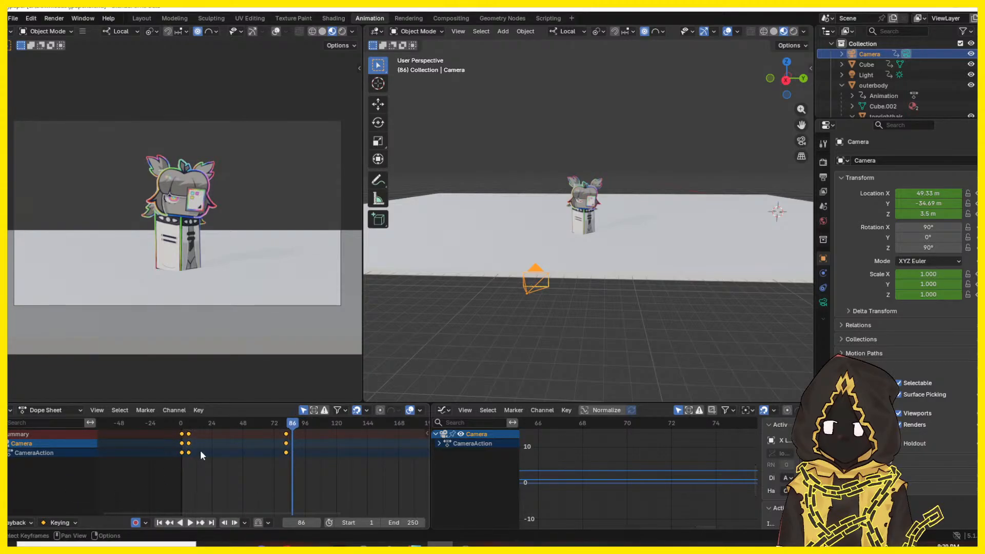
pyautogui.press('Delete')
# - Play the animation from the start to review it with the fixed camera, and save the file
pyautogui.hotkey('shift', 'Left')
pyautogui.press('space')
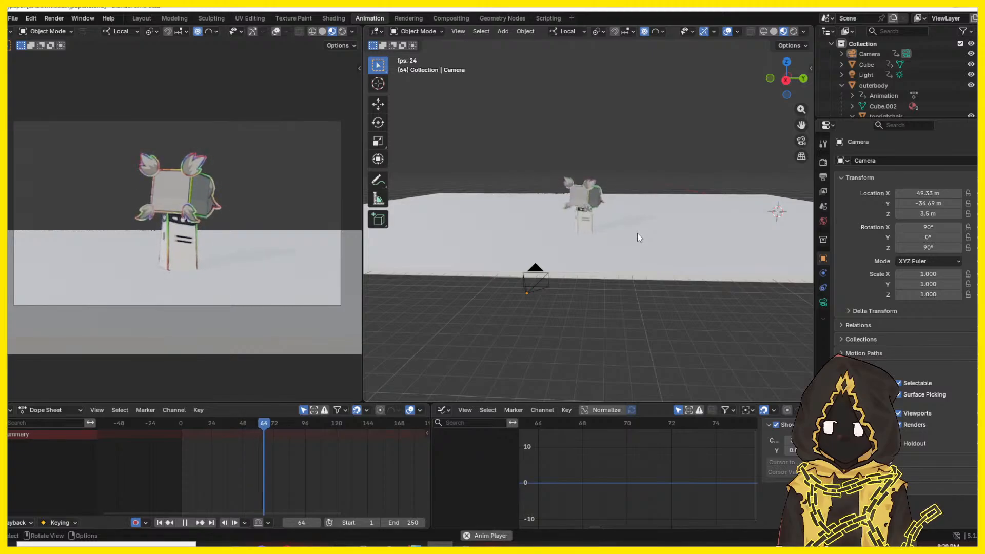
pyautogui.hotkey('ctrl', 's')
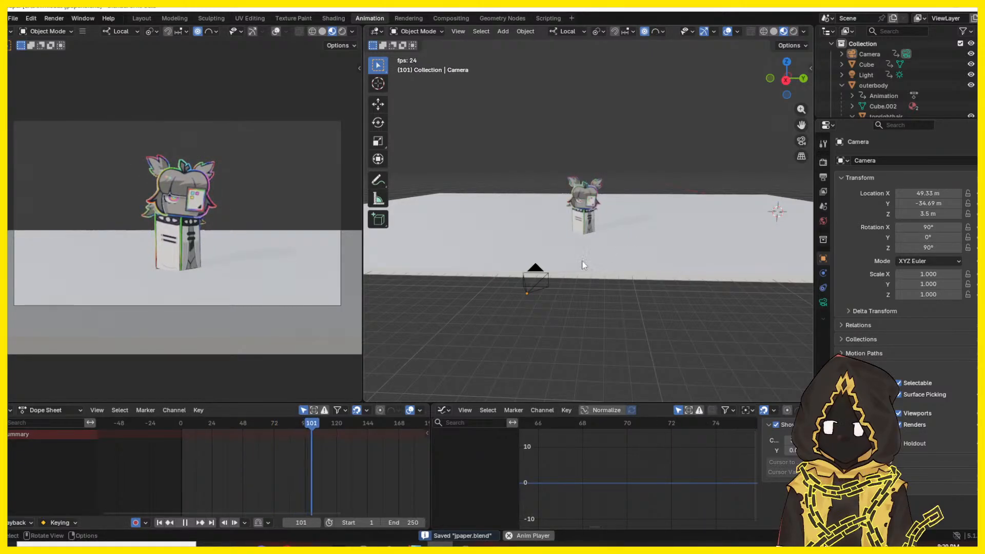
pyautogui.click(174, 419)
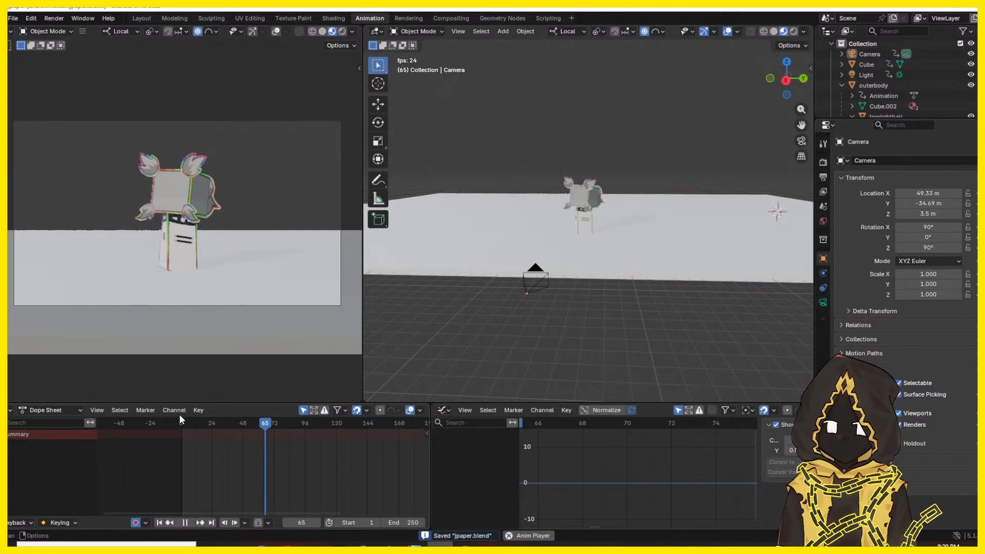
pyautogui.press('space')
# - Select outerbody and step between frames 75 and 79 to examine close up how its Y scale settles after the turn
pyautogui.click(583, 223)
pyautogui.scroll(6, 589, 266)
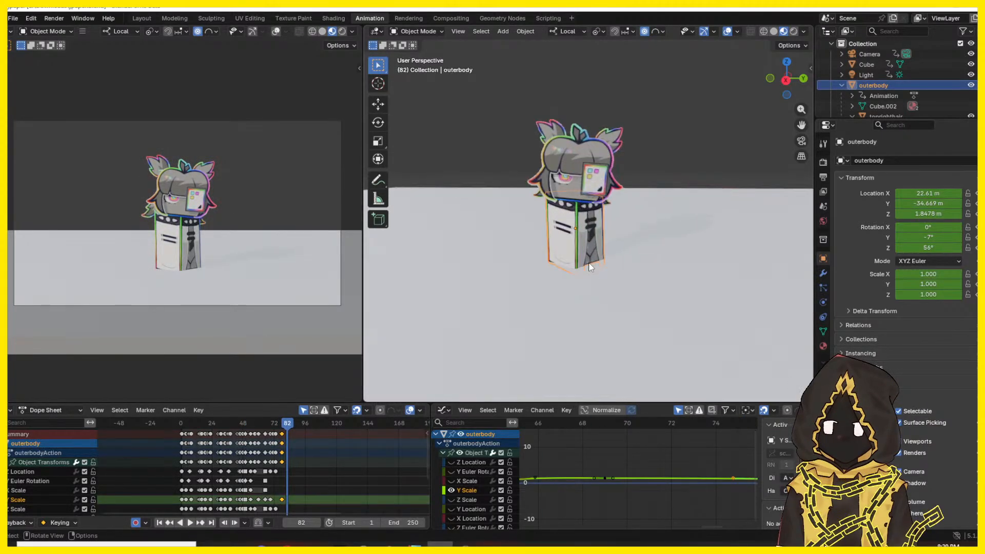
pyautogui.moveTo(590, 264); pyautogui.dragTo(607, 265, button='middle')
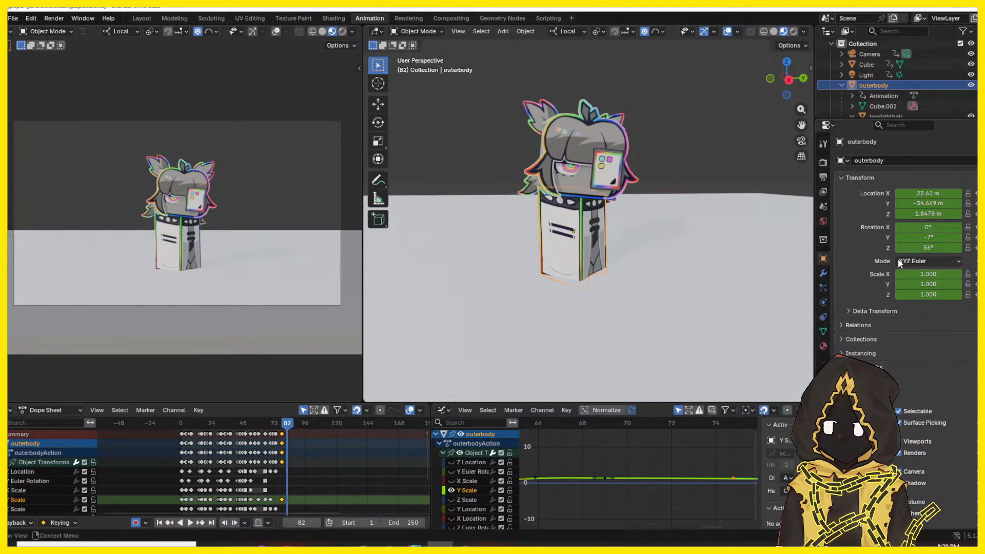
pyautogui.moveTo(284, 425)
pyautogui.mouseDown()
pyautogui.moveTo(274, 425)
pyautogui.moveTo(283, 425)
pyautogui.mouseUp()
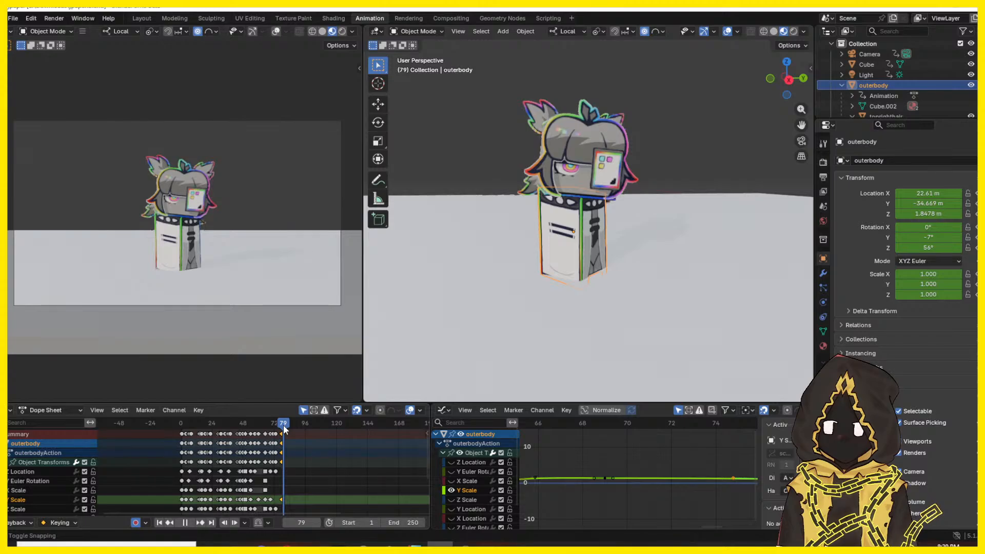
pyautogui.scroll(1, 669, 213)
pyautogui.scroll(2, 668, 214)
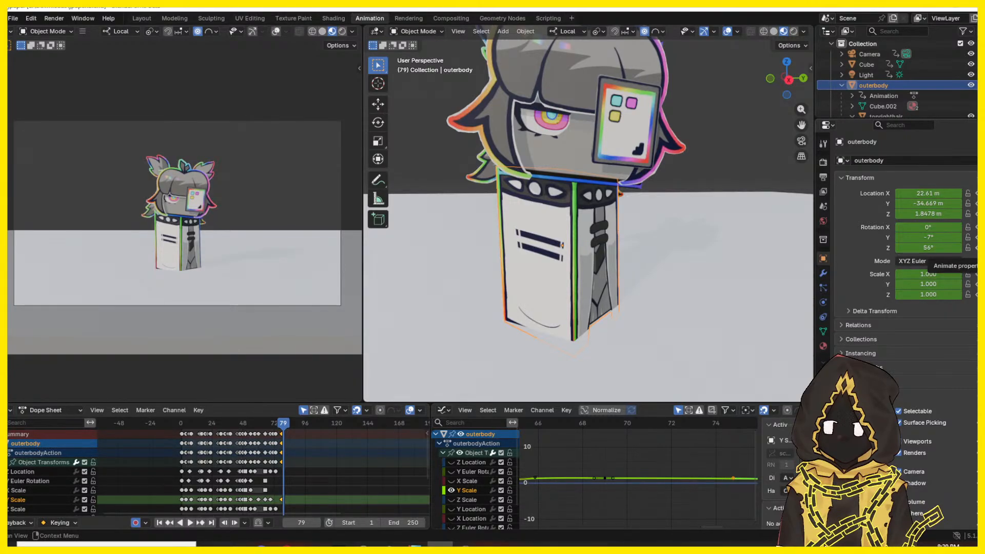
pyautogui.press('Left')
pyautogui.press('Left')
pyautogui.press('Left')
pyautogui.press('Left')
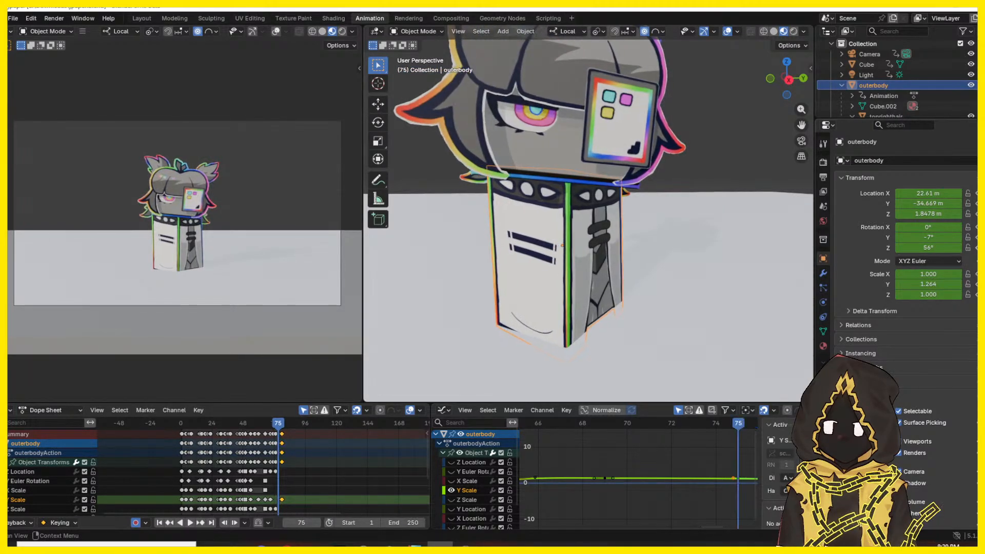
pyautogui.press('Right')
pyautogui.press('Right')
pyautogui.press('Right')
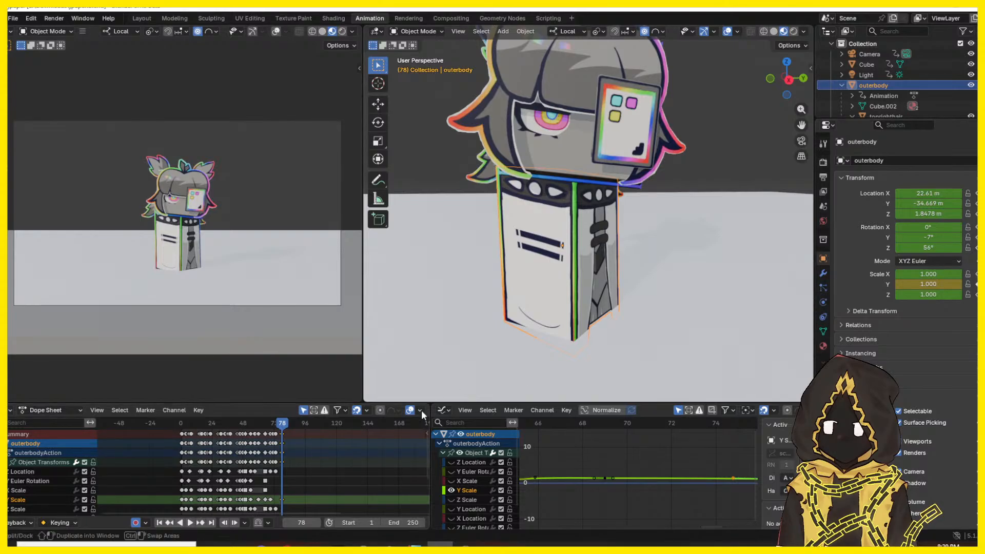
# - Replay the turn from about frame 47, stopping on frame 62 to view the whole character
pyautogui.click(241, 424)
pyautogui.press('space')
pyautogui.press('space')
pyautogui.scroll(-3, 561, 277)
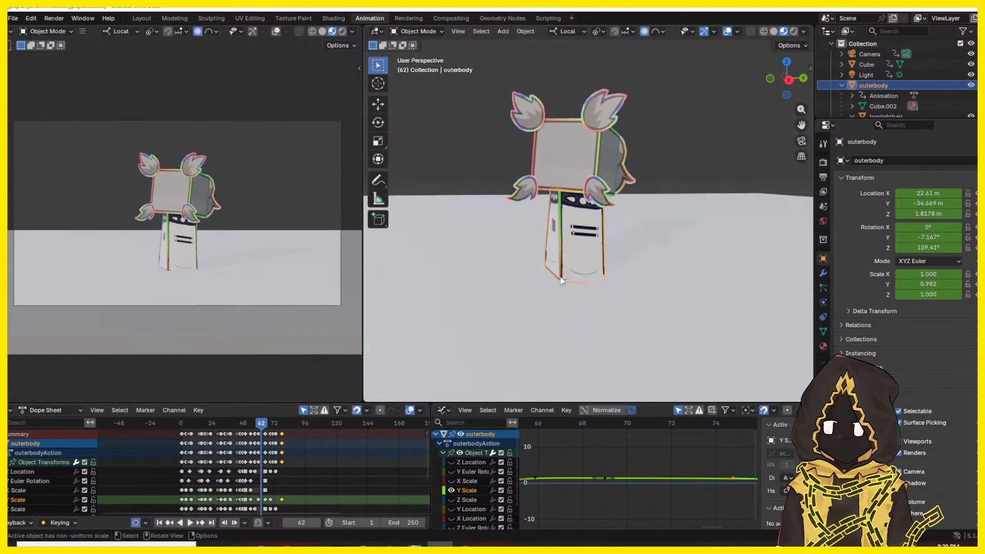
# - Play back the animation repeatedly from around frame 60 to review the timing of the character's turn
pyautogui.press('space')
pyautogui.press('space')
pyautogui.click(265, 426)
pyautogui.press('space')
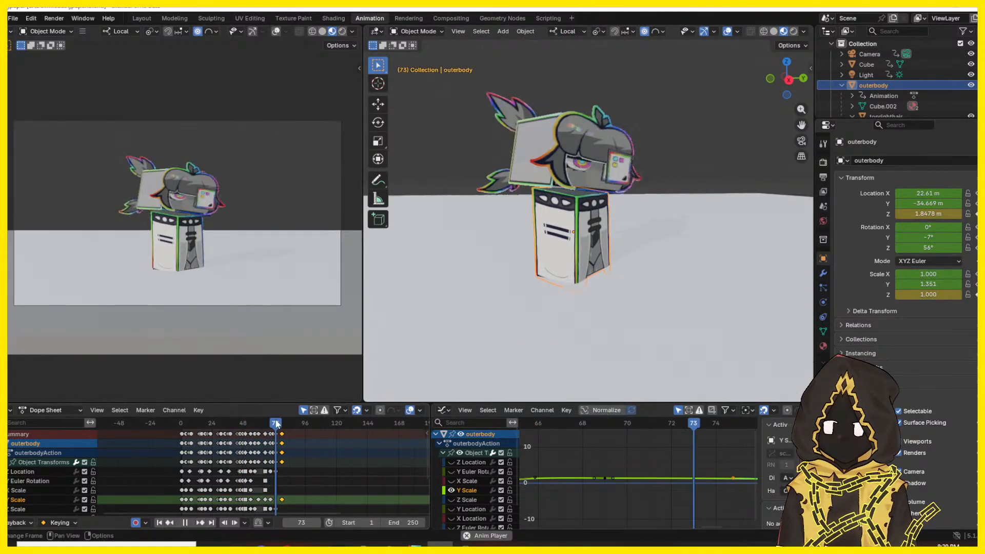
pyautogui.press('space')
pyautogui.click(251, 423)
pyautogui.press('space')
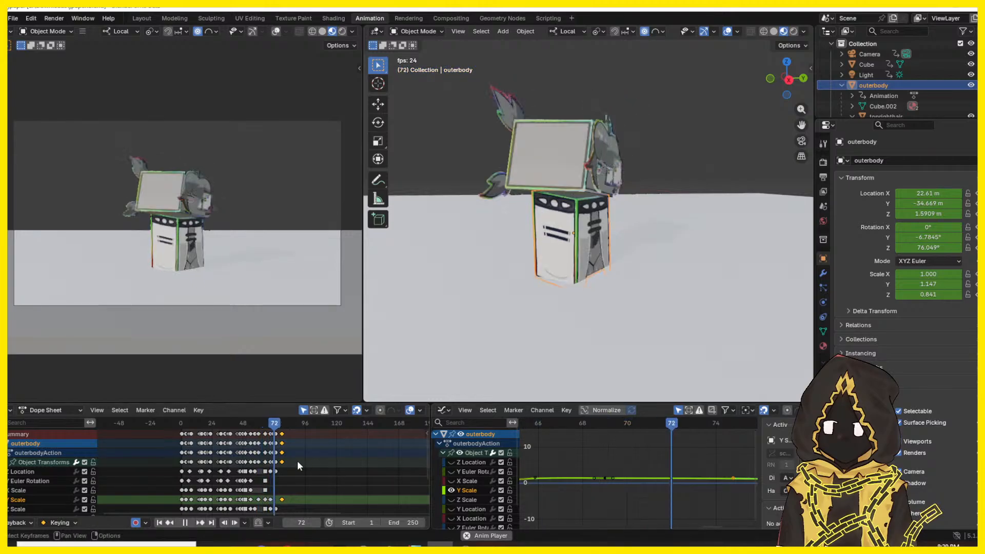
pyautogui.press('space')
# - Move outerbody's last Y Scale keyframe two frames earlier to frame 76 and replay the turn
pyautogui.click(259, 423)
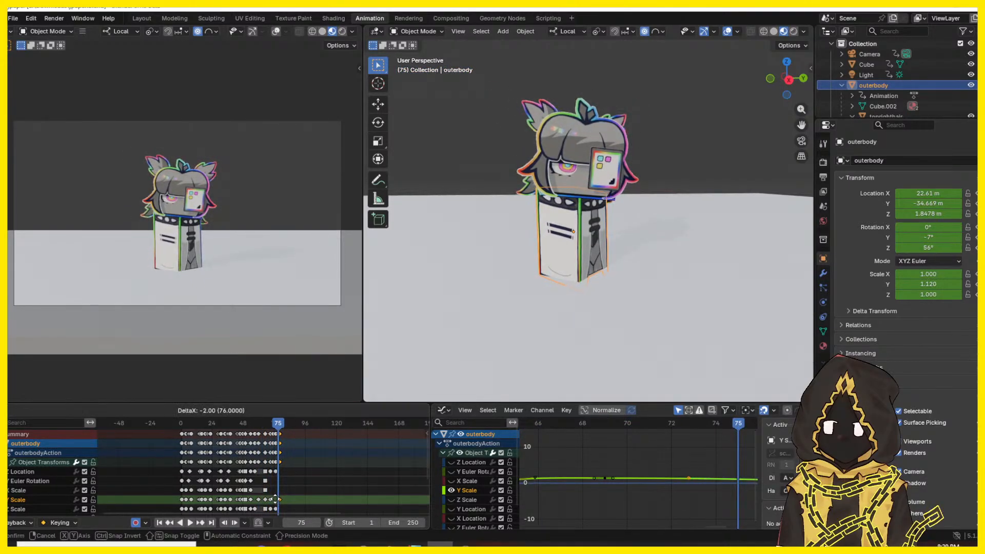
pyautogui.press('space')
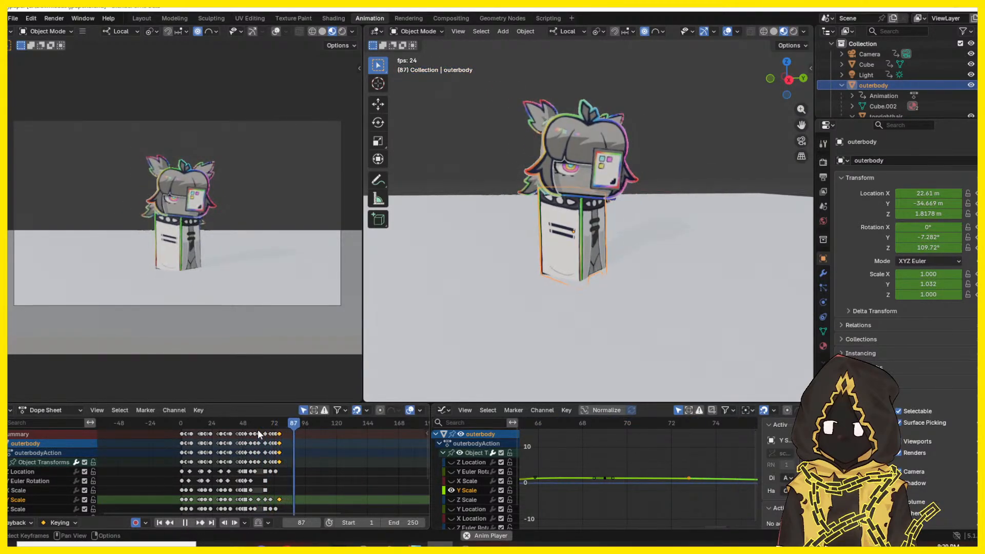
pyautogui.click(258, 431)
pyautogui.click(237, 424)
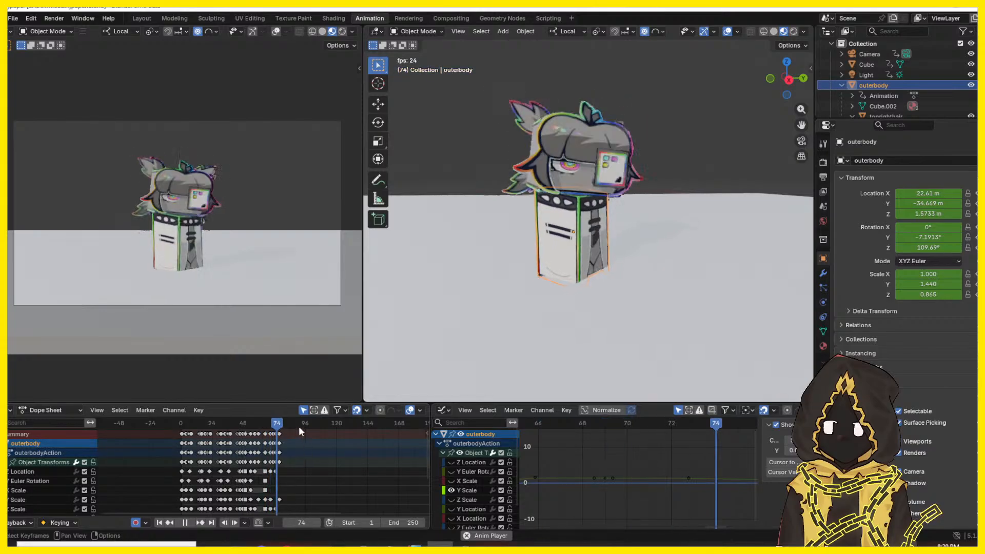
pyautogui.press('space')
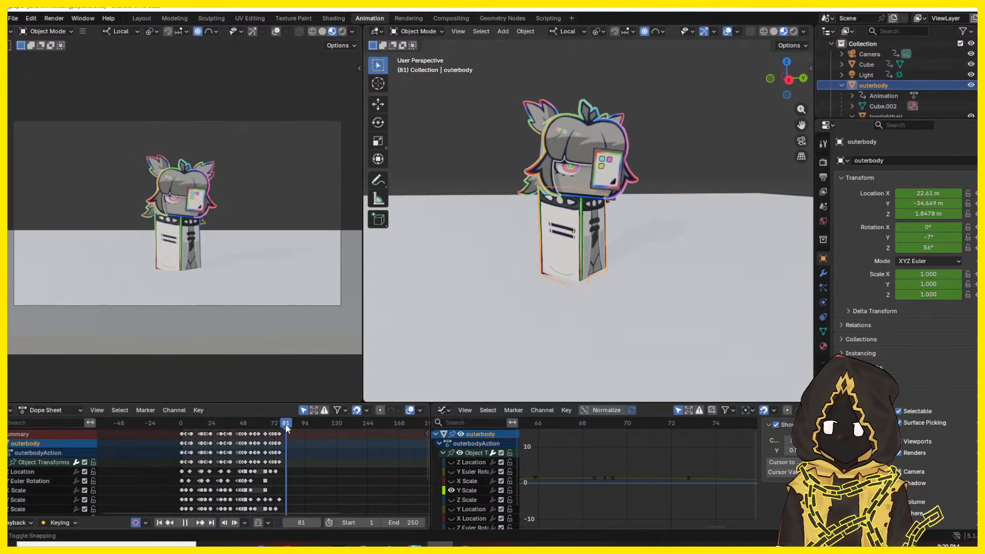
# - At frame 79, rotate outerbody to 24° on Y and -2° on Z
pyautogui.moveTo(286, 426); pyautogui.dragTo(284, 426)
pyautogui.scroll(5, 666, 304)
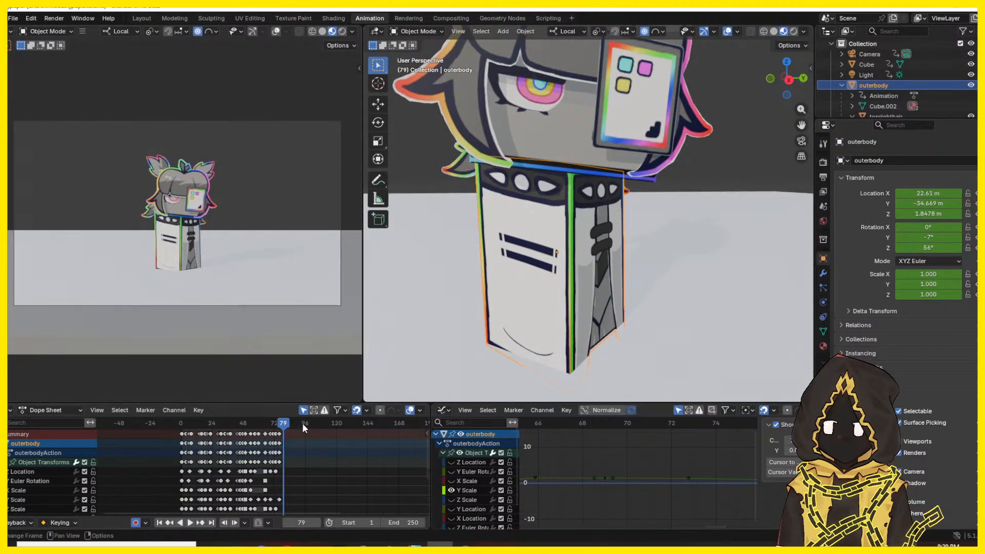
pyautogui.moveTo(300, 459); pyautogui.dragTo(382, 442, button='middle')
pyautogui.moveTo(371, 443); pyautogui.dragTo(175, 458, button='middle')
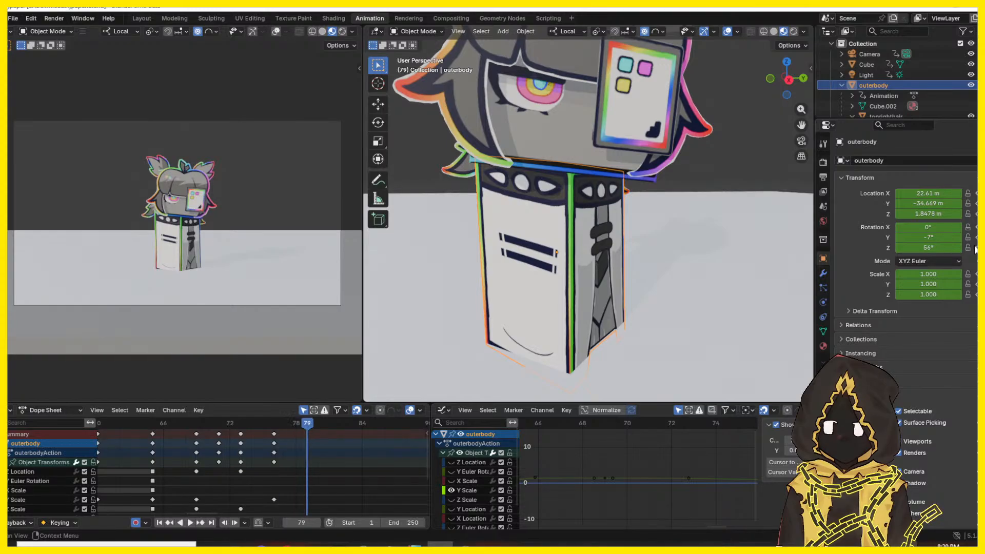
pyautogui.moveTo(957, 248); pyautogui.dragTo(925, 247)
# - Set outerbody's location at frame 79 to Y -34.899 m and Z 2.1778 m, with Y rotation 37°
pyautogui.click(594, 172)
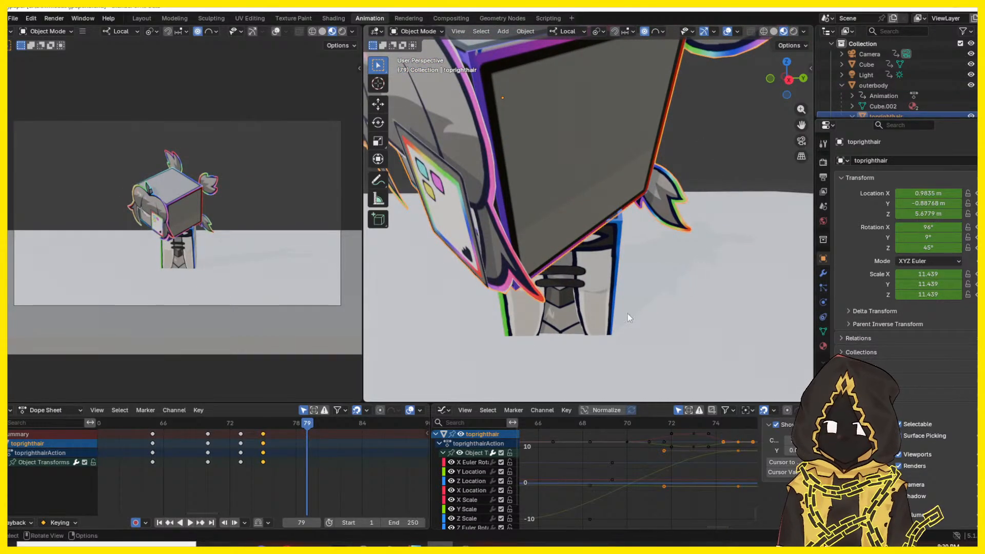
pyautogui.scroll(-5, 627, 313)
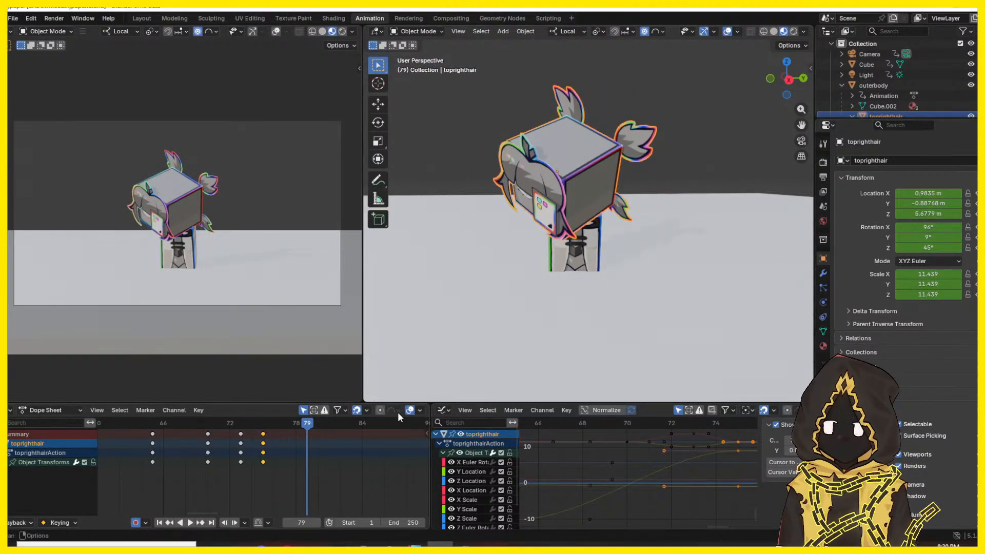
pyautogui.click(589, 271)
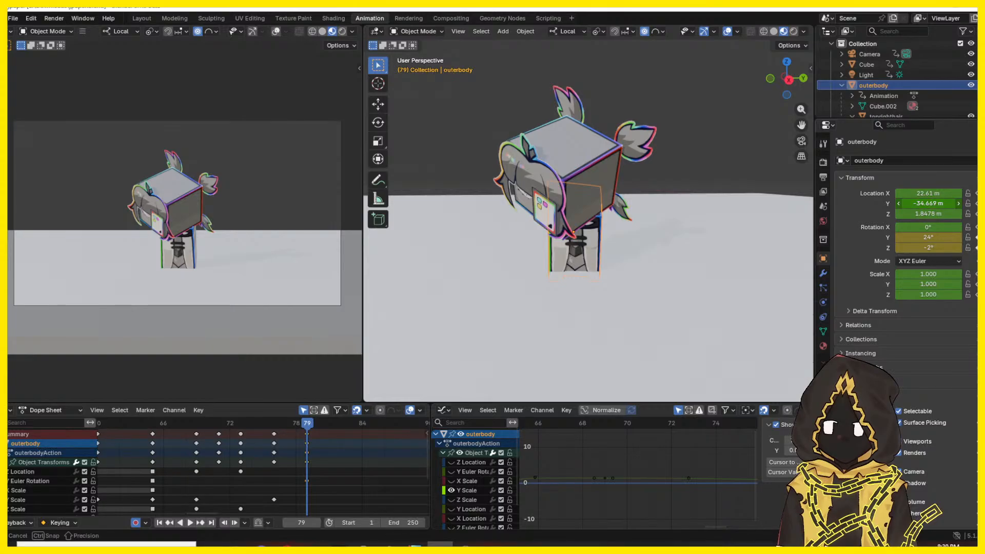
pyautogui.moveTo(929, 203); pyautogui.dragTo(948, 237)
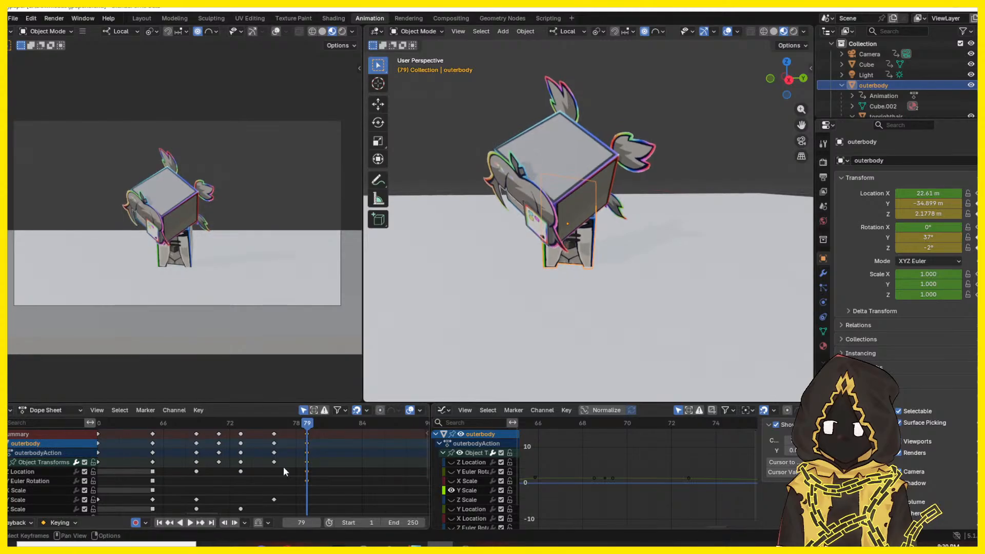
# - Pose toprighthair at frame 79 with rotation 60°, 0°, 92° and location Y -0.33768 m, Z 5.6079 m
pyautogui.click(587, 182)
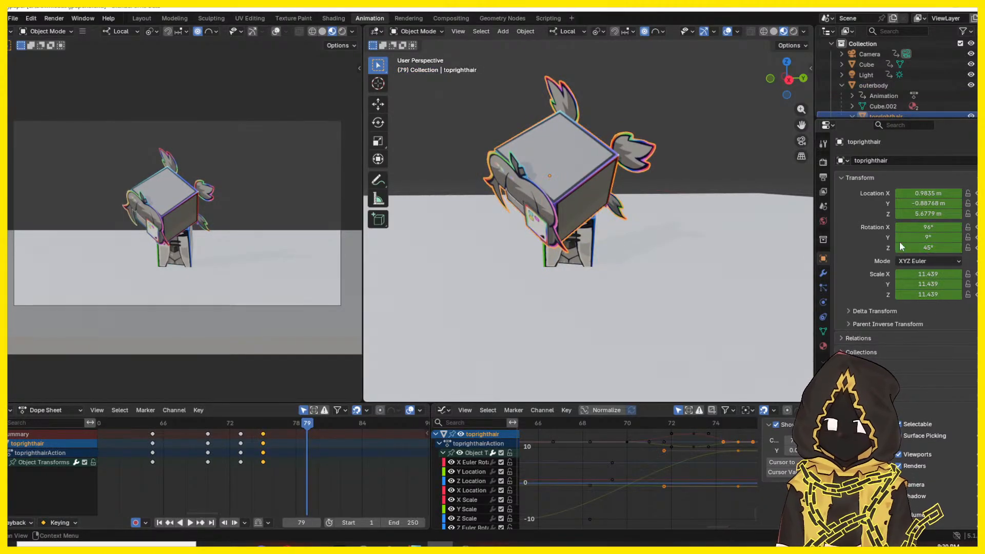
pyautogui.moveTo(924, 238)
pyautogui.mouseDown()
pyautogui.moveTo(958, 248)
pyautogui.moveTo(949, 248)
pyautogui.moveTo(948, 227)
pyautogui.moveTo(924, 227)
pyautogui.mouseUp()
pyautogui.click(929, 237)
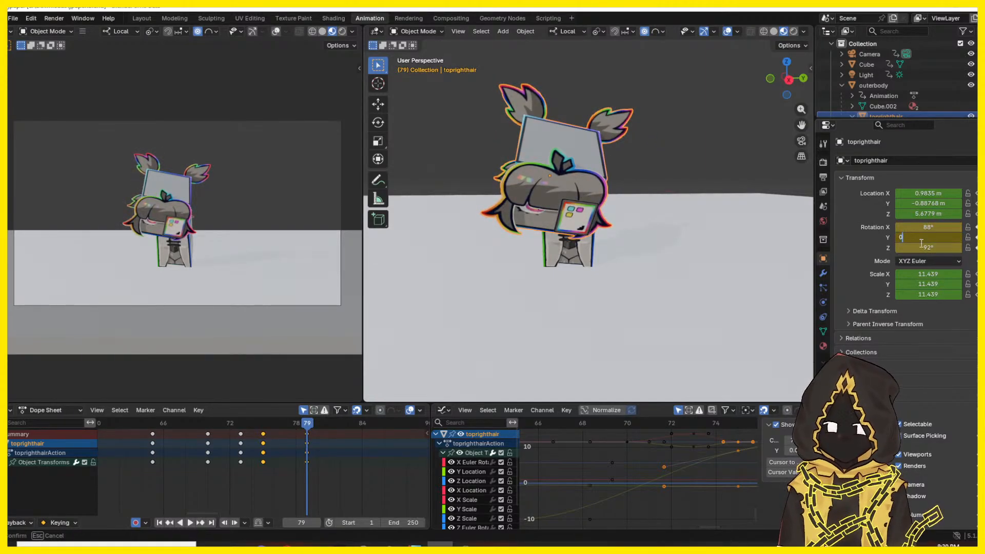
pyautogui.write('0')
pyautogui.press('Return')
pyautogui.moveTo(928, 204); pyautogui.dragTo(888, 227)
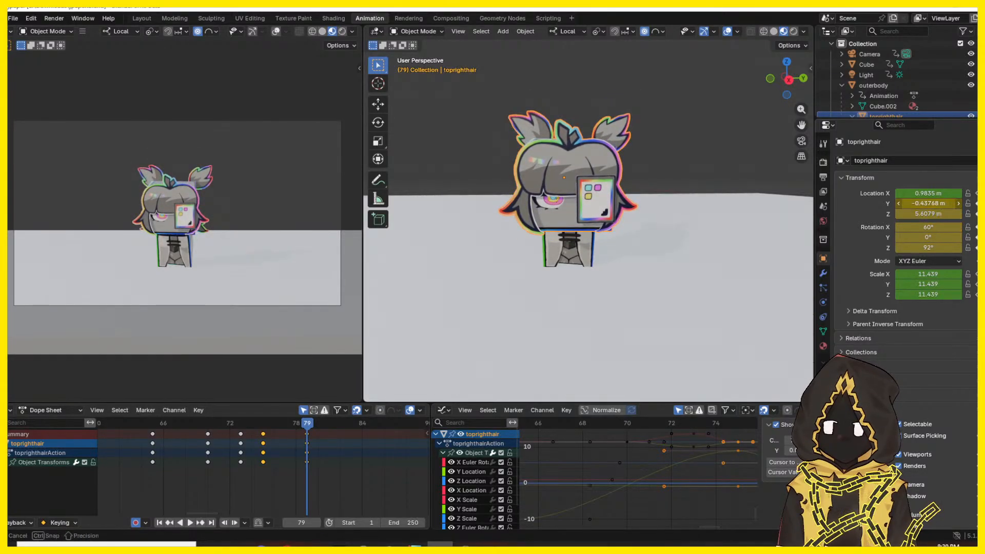
pyautogui.moveTo(942, 205); pyautogui.dragTo(946, 207)
# - Tilt outerbody further at frame 79 by setting its Y rotation to 59°
pyautogui.click(579, 249)
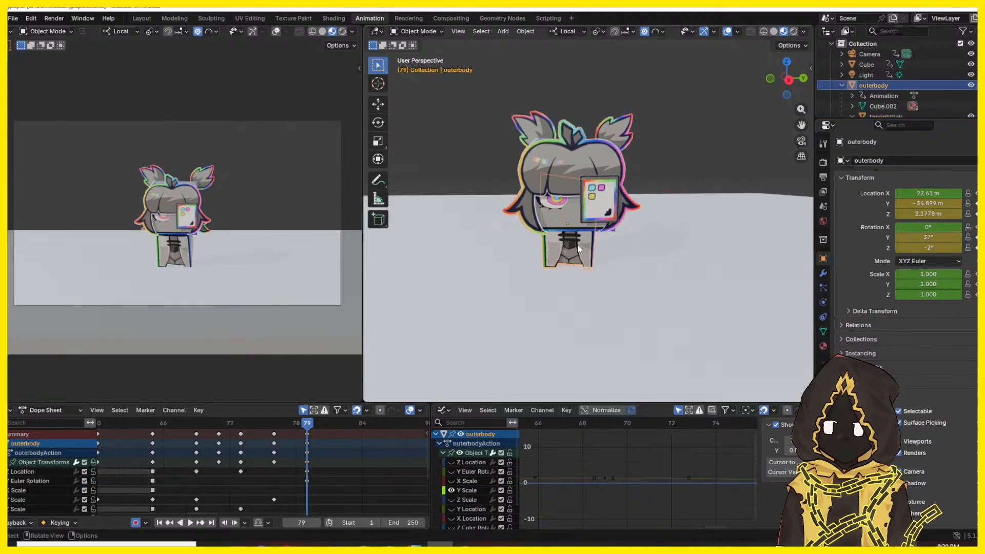
pyautogui.moveTo(930, 284); pyautogui.dragTo(916, 285)
pyautogui.hotkey('ctrl', 'z')
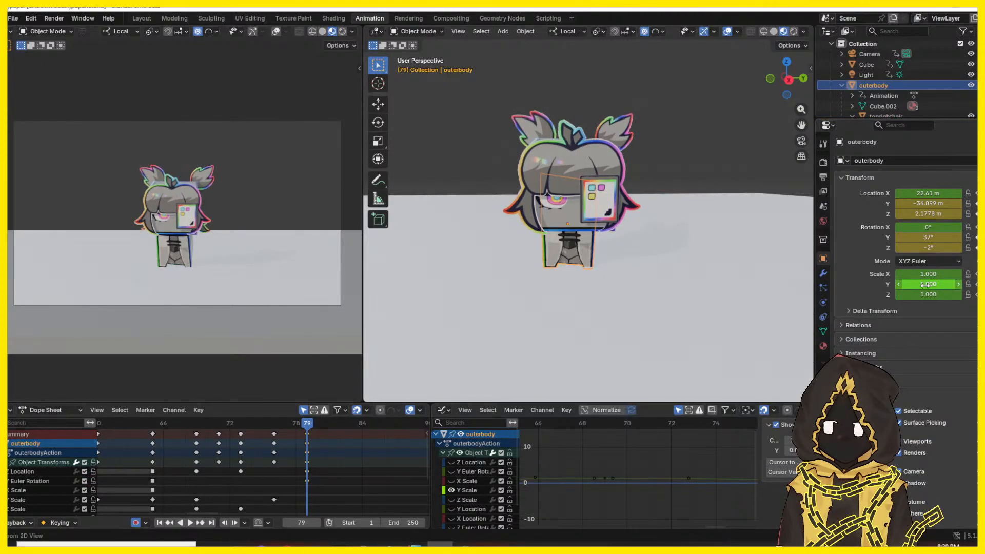
pyautogui.moveTo(929, 238)
pyautogui.mouseDown()
pyautogui.moveTo(915, 238)
pyautogui.moveTo(940, 238)
pyautogui.mouseUp()
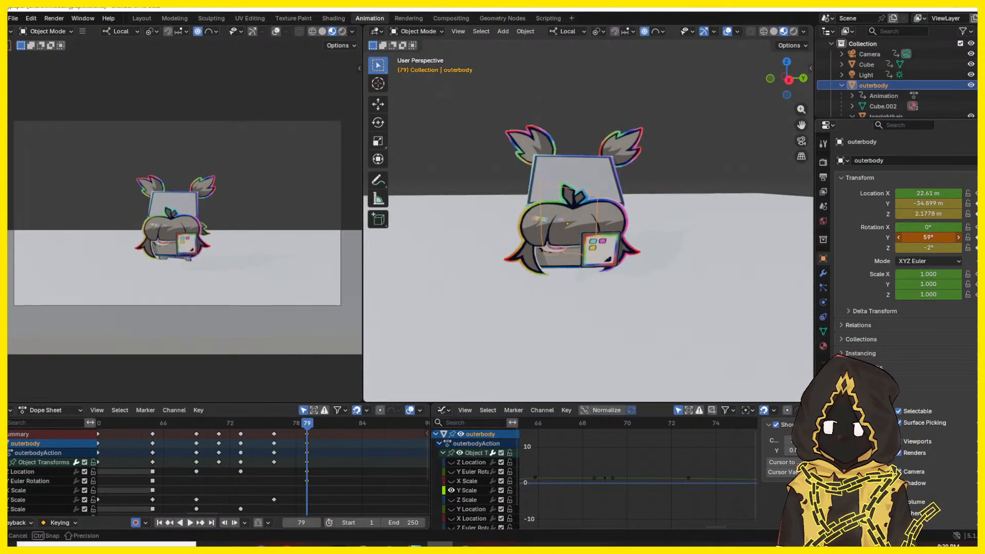
# - Adjust toprighthair on the tilted body to location X -0.1565 m, Z 5.3279 m and X rotation 44°
pyautogui.click(584, 192)
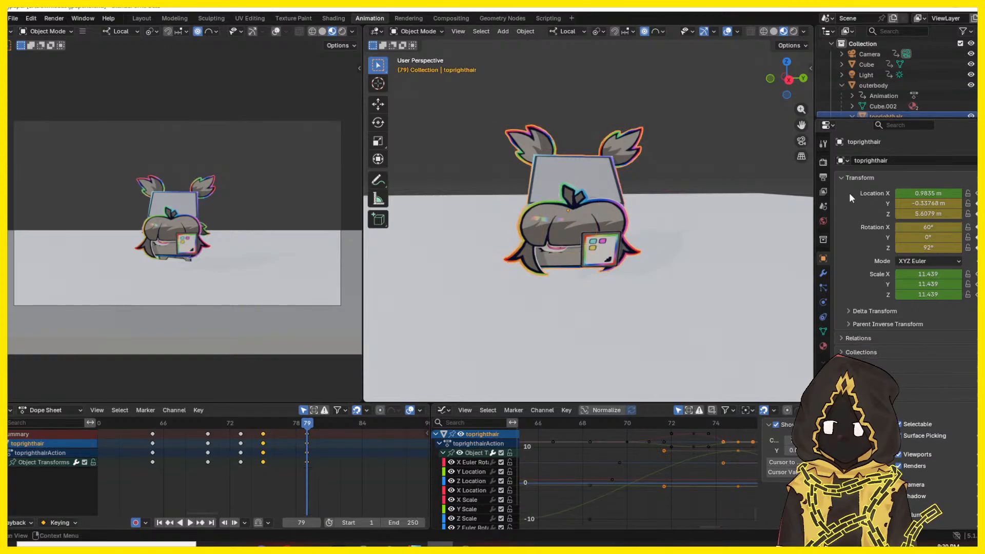
pyautogui.moveTo(930, 204)
pyautogui.mouseDown()
pyautogui.moveTo(941, 204)
pyautogui.moveTo(938, 193)
pyautogui.moveTo(918, 193)
pyautogui.mouseUp()
pyautogui.hotkey('ctrl', 'z')
pyautogui.moveTo(929, 227); pyautogui.dragTo(921, 227)
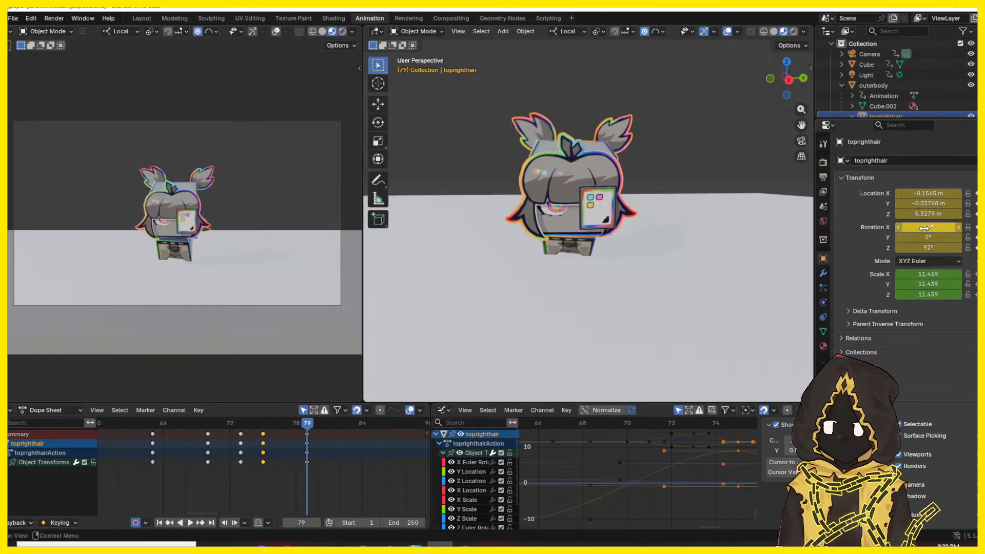
# - Stretch outerbody at frame 79 to a Z scale of 2.050, undoing the trial scaling on the other axes
pyautogui.click(584, 250)
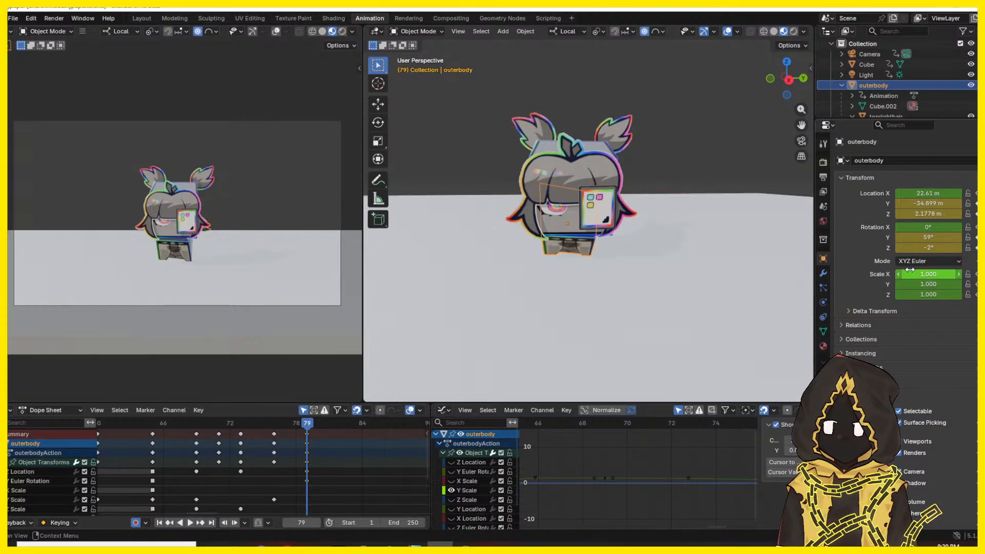
pyautogui.moveTo(911, 273); pyautogui.dragTo(953, 295)
pyautogui.hotkey('ctrl', 'z')
pyautogui.hotkey('ctrl', 'z')
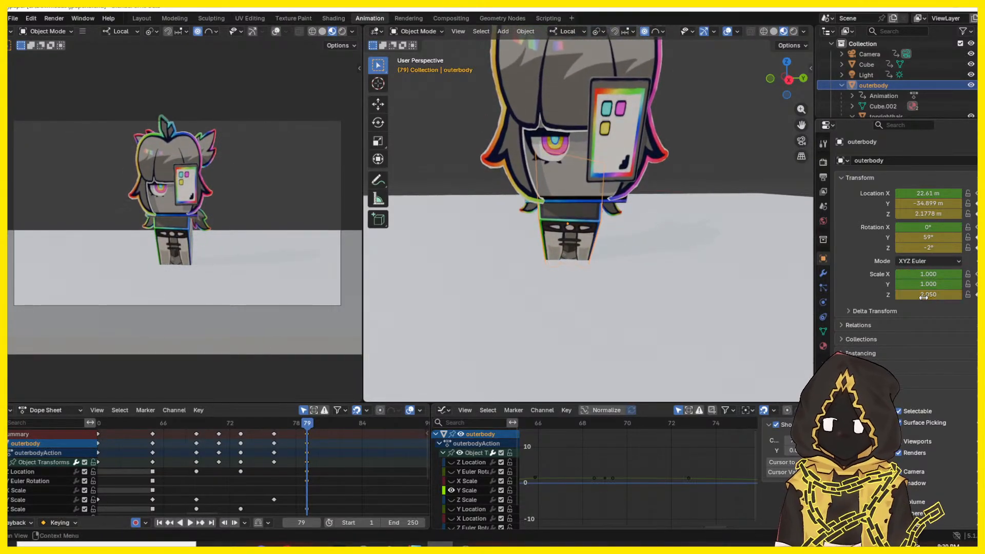
# - Move toprighthair onto the stretched body at location X 0.5935 m, Y -0.56768 m, Z 5.1179 m
pyautogui.click(576, 177)
pyautogui.moveTo(924, 214); pyautogui.dragTo(947, 194)
pyautogui.click(592, 250)
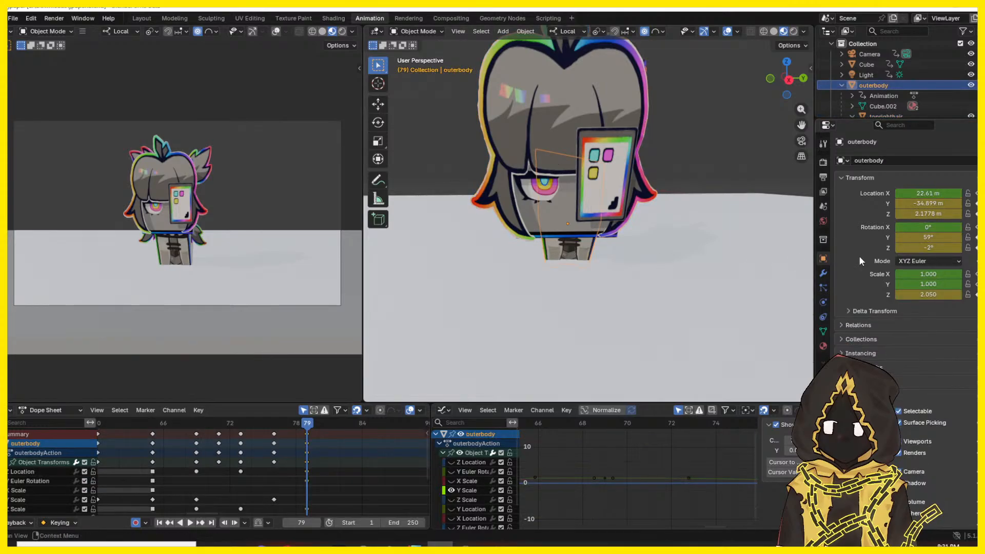
# - Scrub and play back the animation to check the motion into the stretched pose at frame 79
pyautogui.scroll(-8, 571, 271)
pyautogui.moveTo(589, 262); pyautogui.dragTo(530, 268, button='middle')
pyautogui.scroll(2, 530, 267)
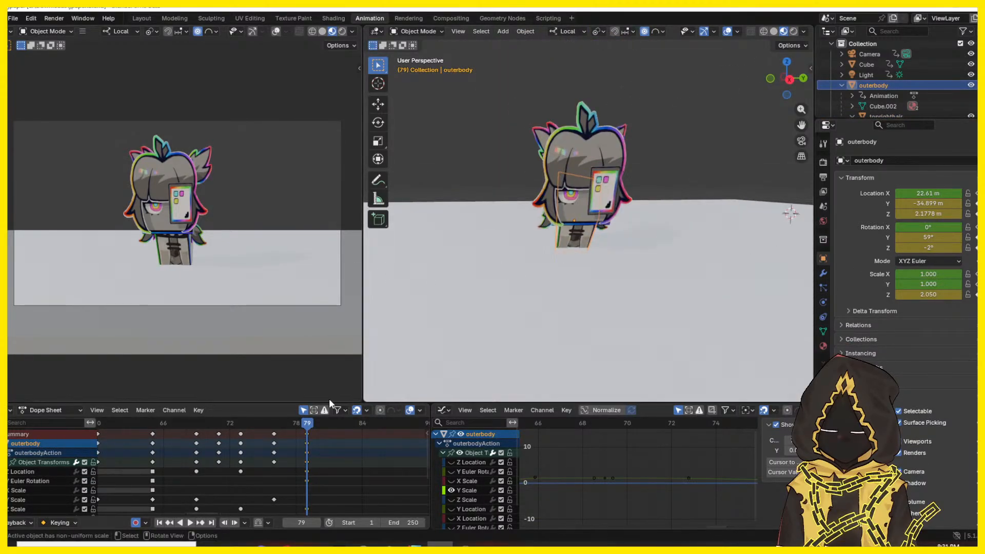
pyautogui.moveTo(307, 423); pyautogui.dragTo(397, 424)
pyautogui.press('space')
pyautogui.press('space')
pyautogui.press('space')
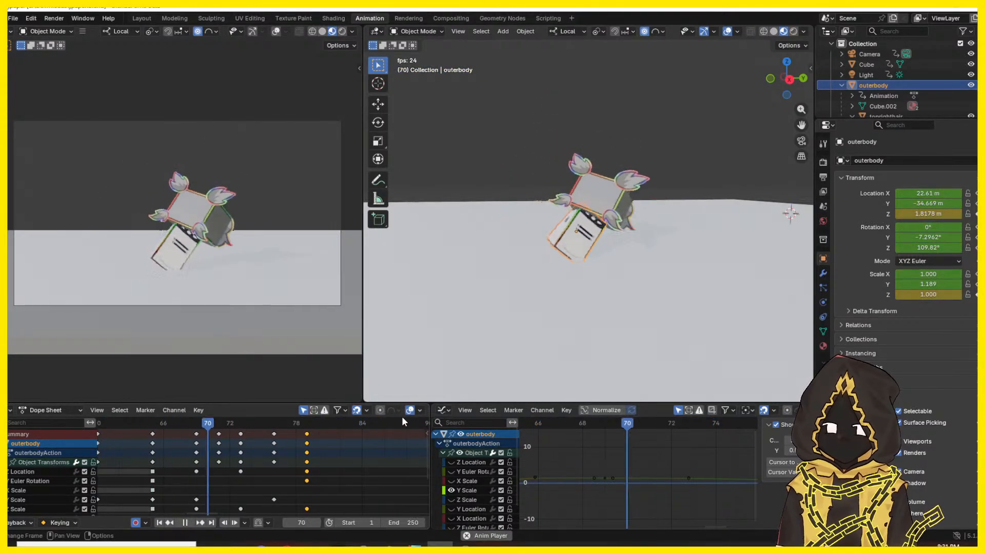
# - Return to frame 79 and increase outerbody's Z scale to exaggerate the stretch
pyautogui.moveTo(206, 424); pyautogui.dragTo(306, 424)
pyautogui.scroll(3, 405, 355)
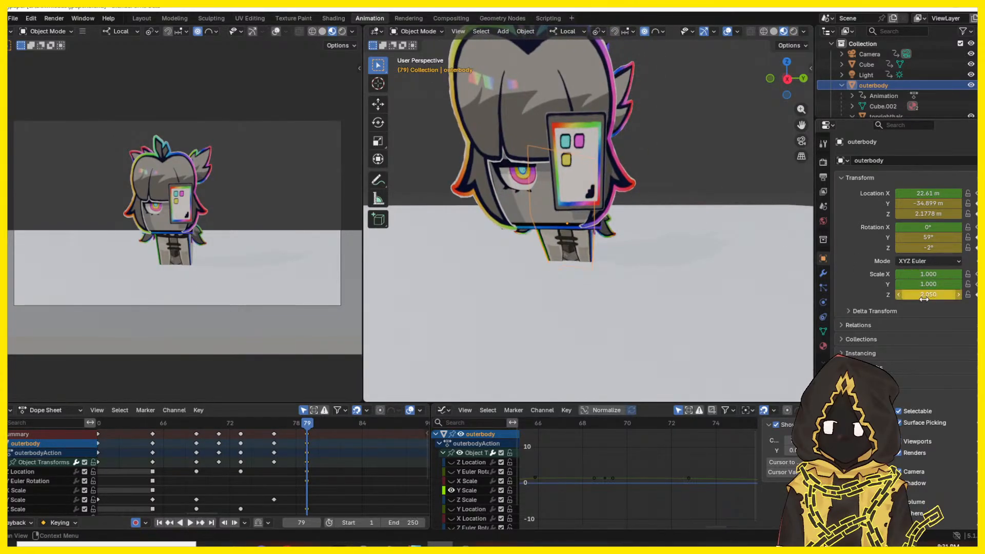
pyautogui.moveTo(929, 294); pyautogui.dragTo(965, 294)
pyautogui.scroll(-5, 594, 209)
# - Reposition toprighthair at frame 79 to location X 1.5435 m, Y -0.41768 m, Z 5.6679 m with X rotation 58°
pyautogui.click(593, 209)
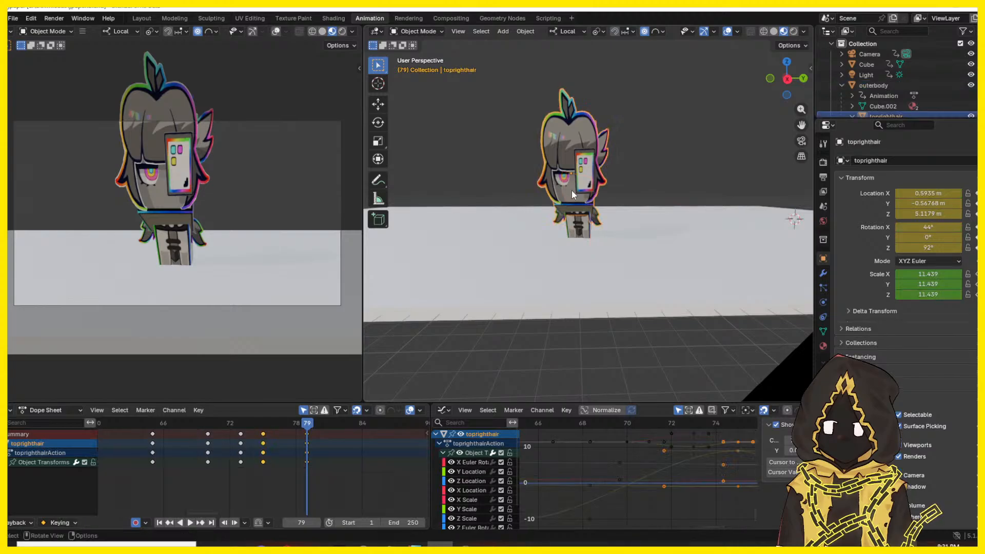
pyautogui.moveTo(903, 203); pyautogui.dragTo(929, 194)
pyautogui.moveTo(936, 239); pyautogui.dragTo(940, 204)
pyautogui.click(932, 248)
pyautogui.moveTo(936, 214)
pyautogui.mouseDown()
pyautogui.moveTo(927, 213)
pyautogui.moveTo(936, 214)
pyautogui.mouseUp()
pyautogui.moveTo(936, 194); pyautogui.dragTo(975, 193)
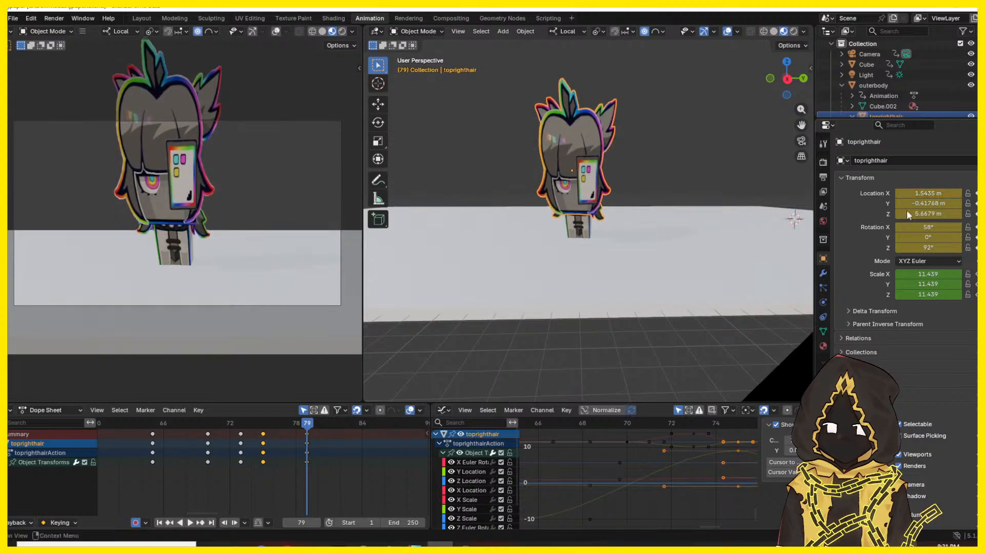
# - Play back and scrub the frames leading into the exaggerated stretch pose to check its timing
pyautogui.press('space')
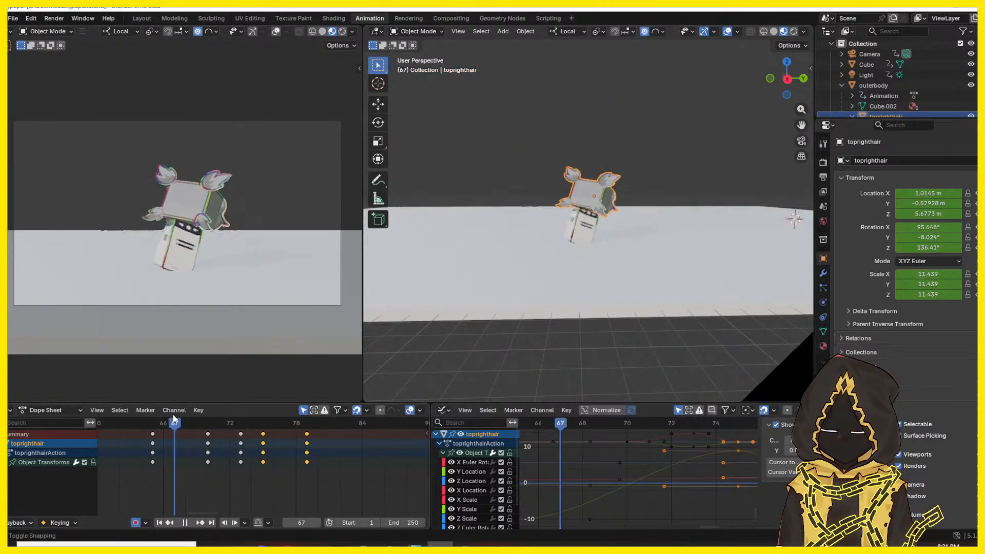
pyautogui.press('space')
pyautogui.click(119, 414)
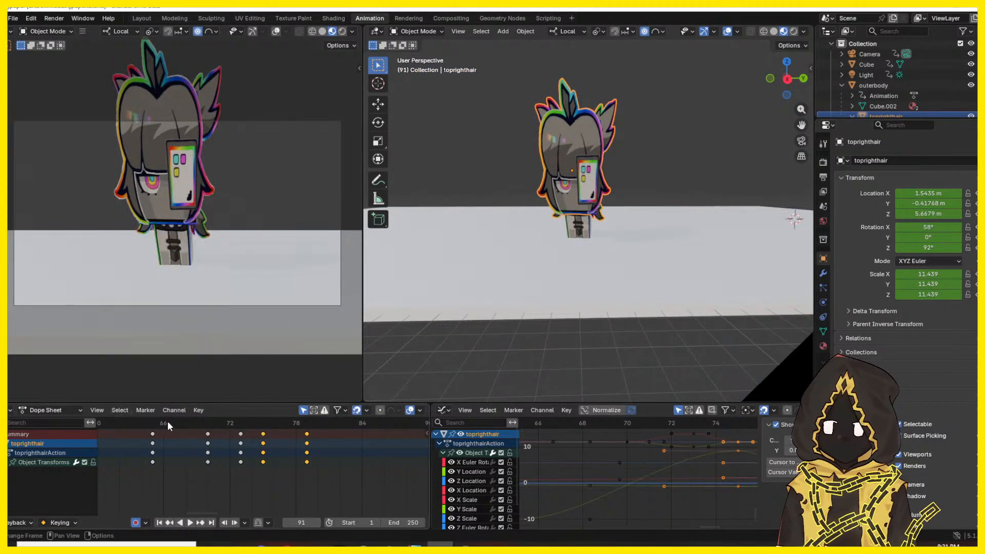
pyautogui.moveTo(168, 421); pyautogui.dragTo(261, 406)
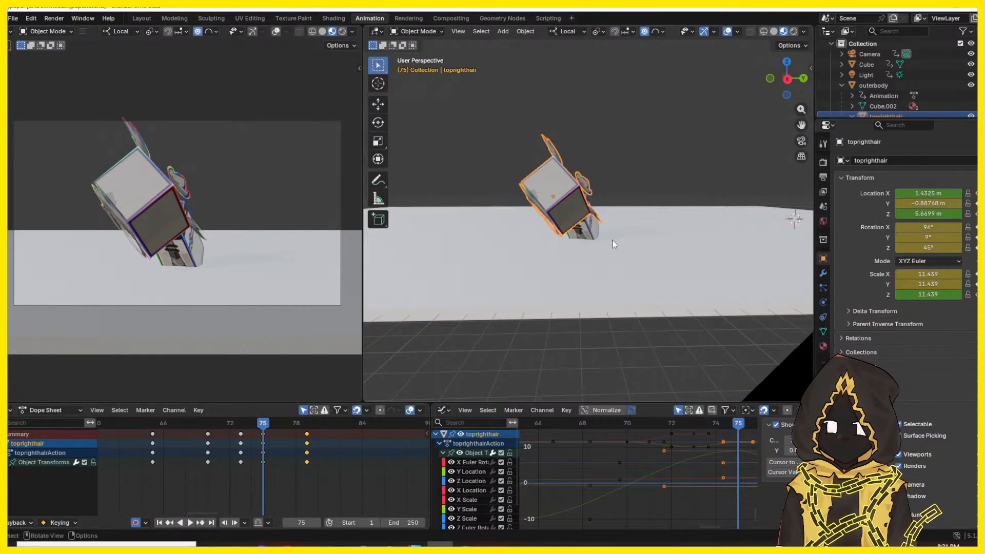
pyautogui.press('space')
pyautogui.press('space')
# - Inspect the stretched character at frame 83 from several angles, clear the selection and return to a wider front view
pyautogui.moveTo(559, 227); pyautogui.dragTo(691, 282, button='middle')
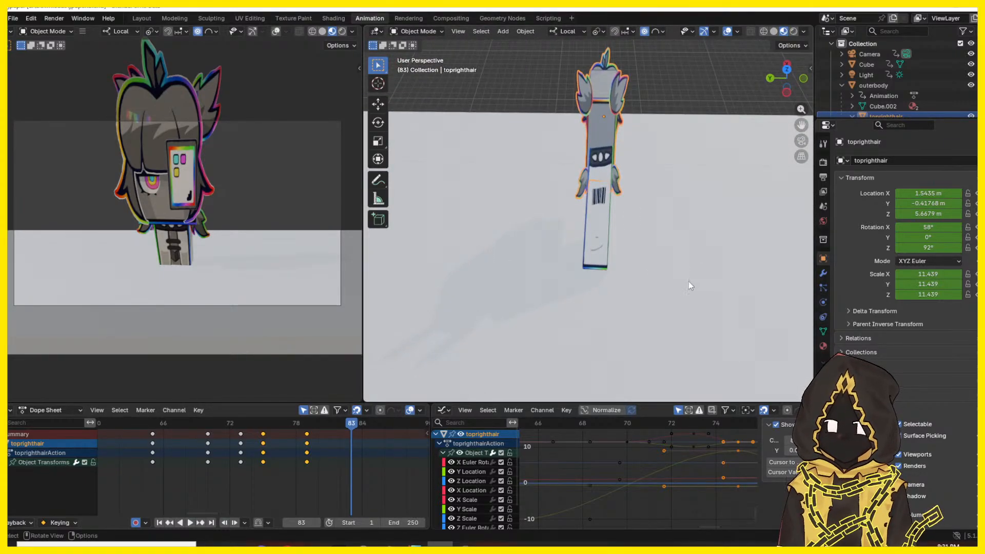
pyautogui.moveTo(601, 126); pyautogui.dragTo(597, 176, button='middle')
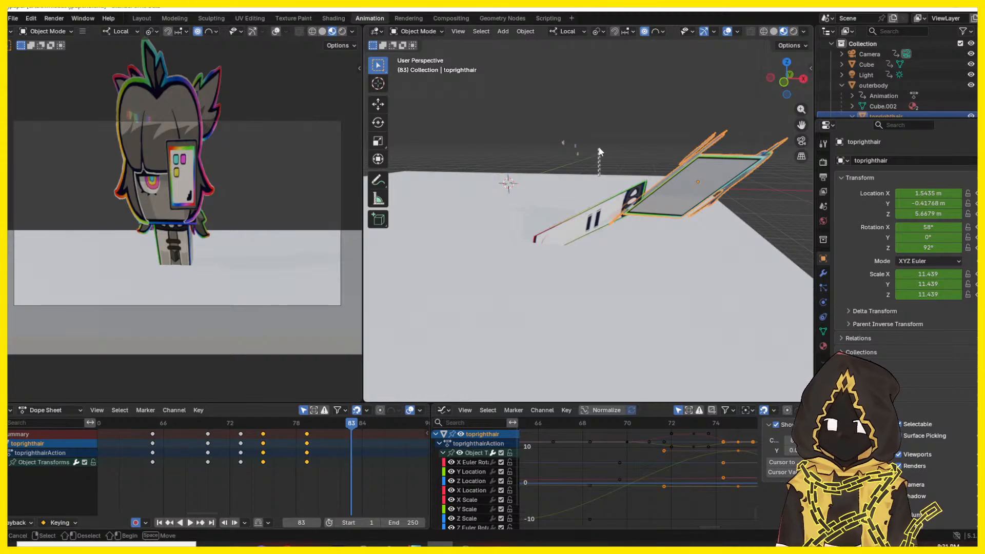
pyautogui.moveTo(707, 258); pyautogui.dragTo(708, 259)
pyautogui.moveTo(608, 156); pyautogui.dragTo(497, 173, button='middle')
pyautogui.click(587, 128)
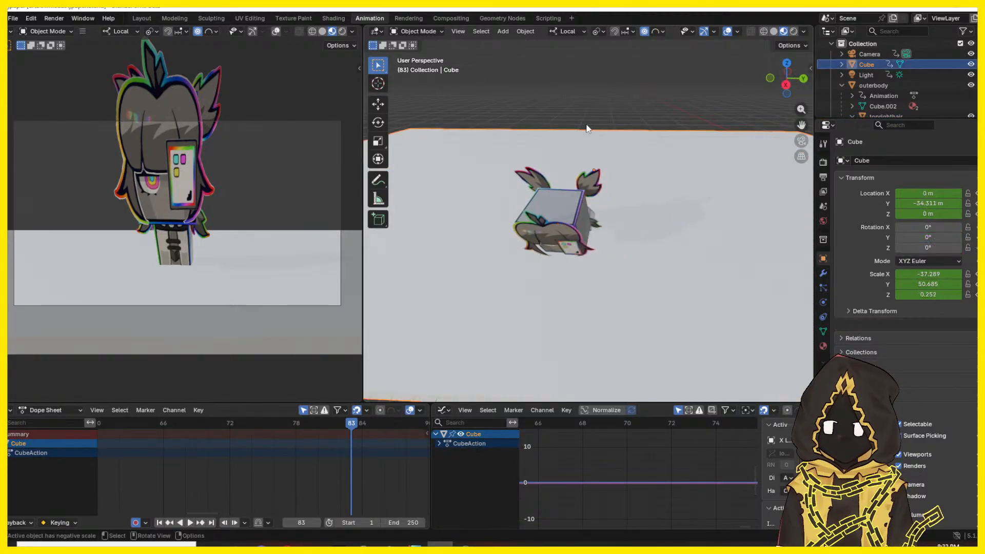
pyautogui.click(586, 113)
pyautogui.moveTo(586, 112); pyautogui.dragTo(592, 90, button='middle')
pyautogui.scroll(-3, 569, 118)
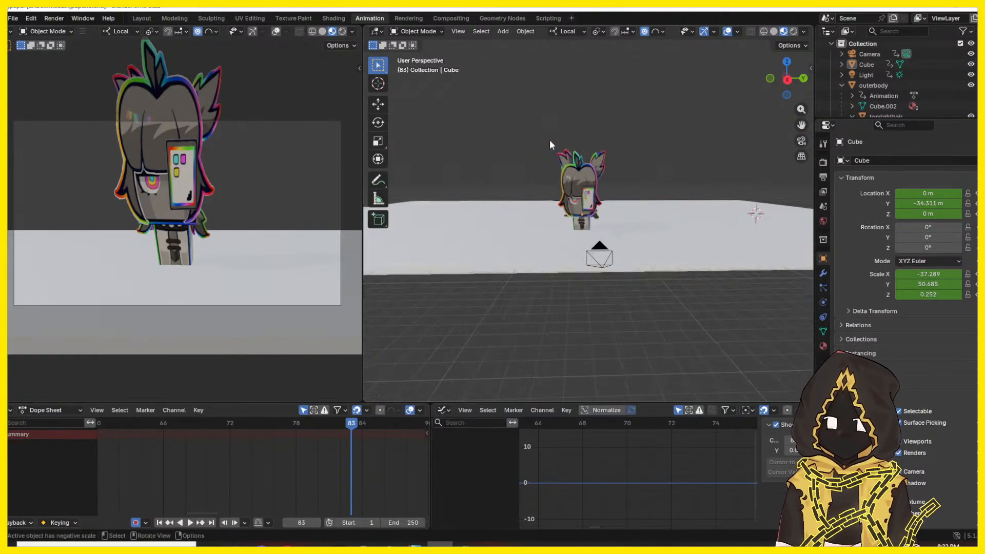
# - Inspect outerbody's stretched shape at frame 83 up close, from the side and from the front
pyautogui.scroll(2, 534, 217)
pyautogui.scroll(4, 600, 260)
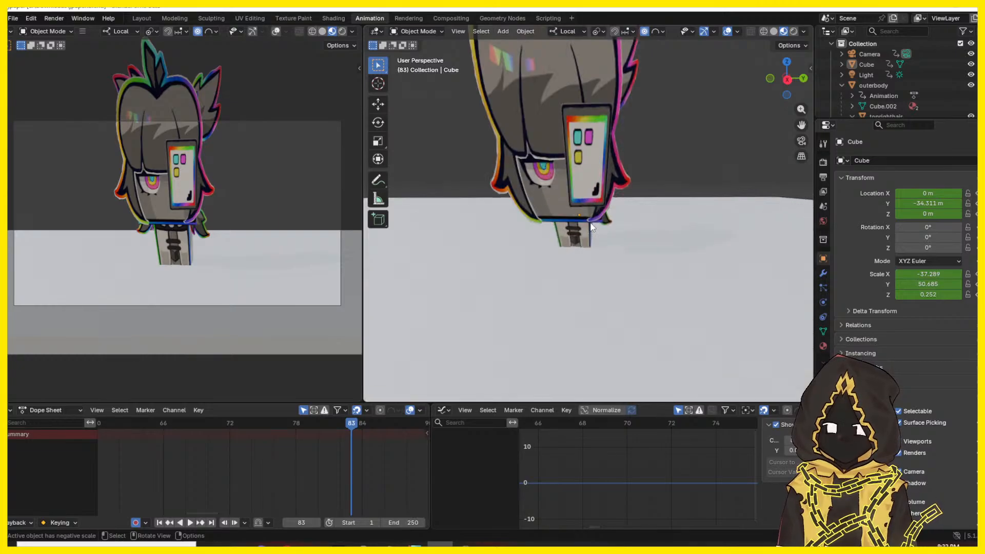
pyautogui.click(572, 229)
pyautogui.moveTo(572, 229); pyautogui.dragTo(423, 251, button='middle')
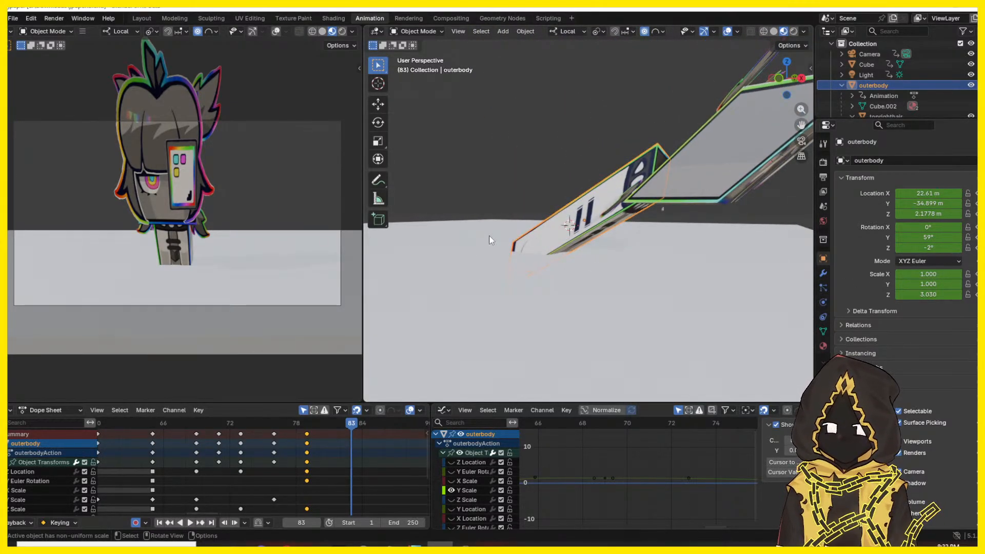
pyautogui.moveTo(490, 240); pyautogui.dragTo(544, 202, button='middle')
# - Try to shift the camera's Y location
pyautogui.click(549, 283)
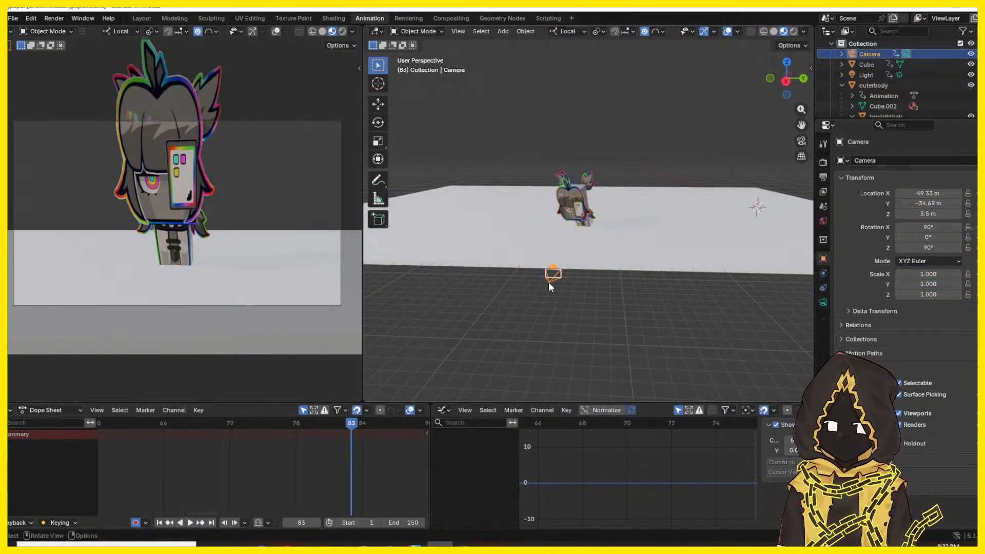
pyautogui.moveTo(934, 203)
pyautogui.mouseDown()
pyautogui.moveTo(951, 203)
pyautogui.moveTo(928, 204)
pyautogui.mouseUp()
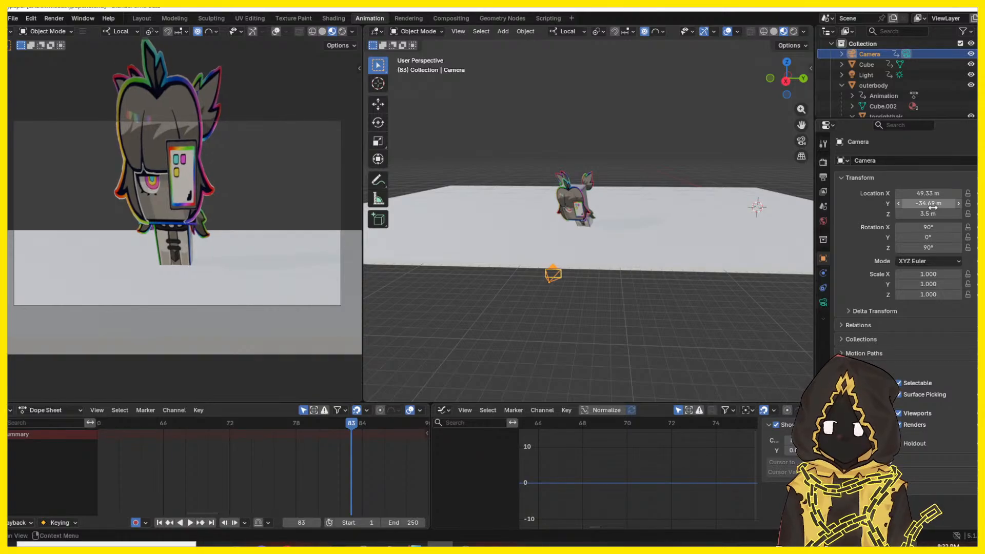
pyautogui.hotkey('ctrl', 'z')
# - Undo the exaggerated stretch and the latest toprighthair repositioning at frame 79
pyautogui.click(573, 219)
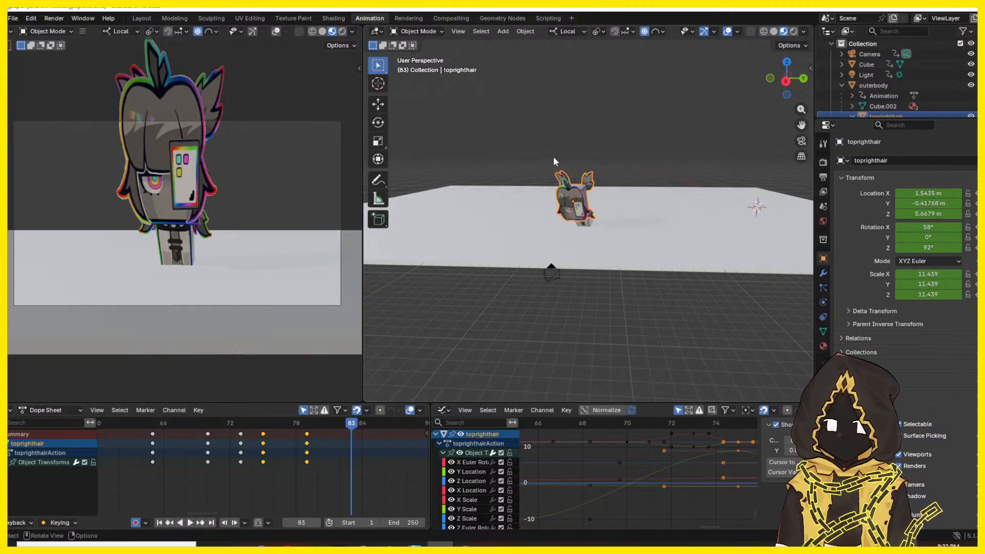
pyautogui.hotkey('ctrl', 'z')
pyautogui.hotkey('ctrl', 'z')
pyautogui.hotkey('ctrl', 'z')
pyautogui.hotkey('ctrl', 'z')
pyautogui.hotkey('ctrl', 'z')
pyautogui.hotkey('ctrl', 'z')
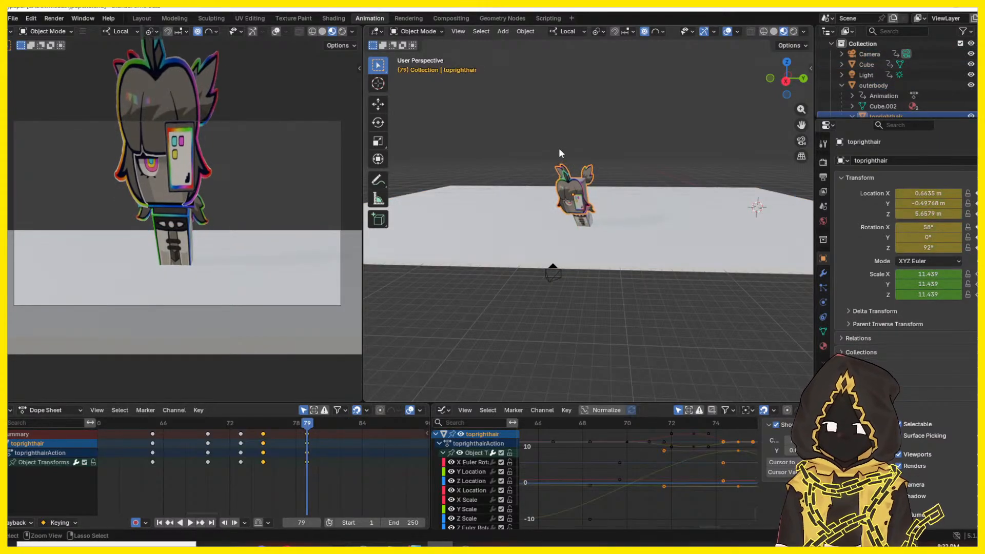
pyautogui.hotkey('ctrl', 'z')
pyautogui.hotkey('ctrl', 'z')
pyautogui.hotkey('ctrl', 'z')
pyautogui.hotkey('ctrl', 'z')
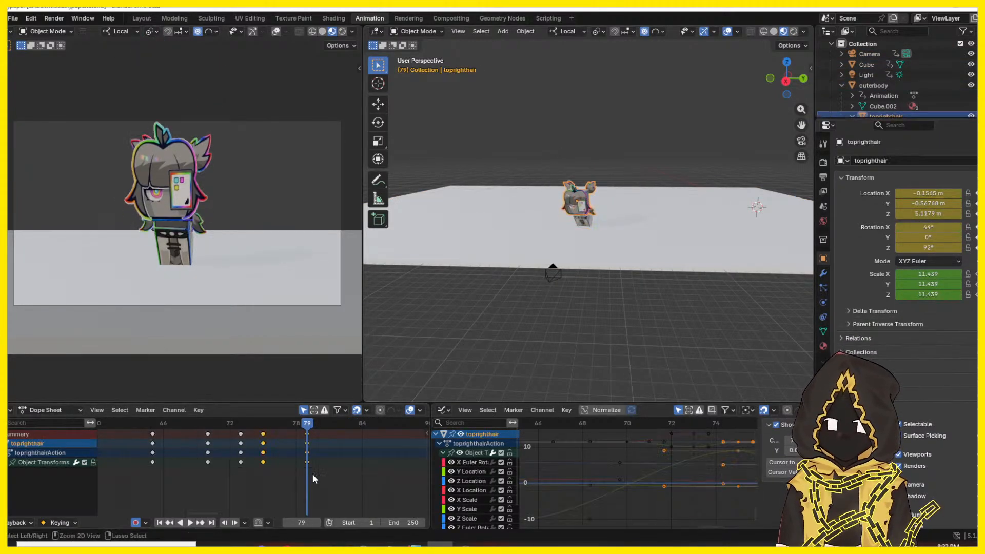
# - Undo the remaining toprighthair adjustments and outerbody's location and rotation changes at frame 79
pyautogui.hotkey('ctrl', 'z')
pyautogui.hotkey('ctrl', 'z')
pyautogui.hotkey('ctrl', 'z')
pyautogui.hotkey('ctrl', 'z')
pyautogui.hotkey('ctrl', 'z')
pyautogui.hotkey('ctrl', 'z')
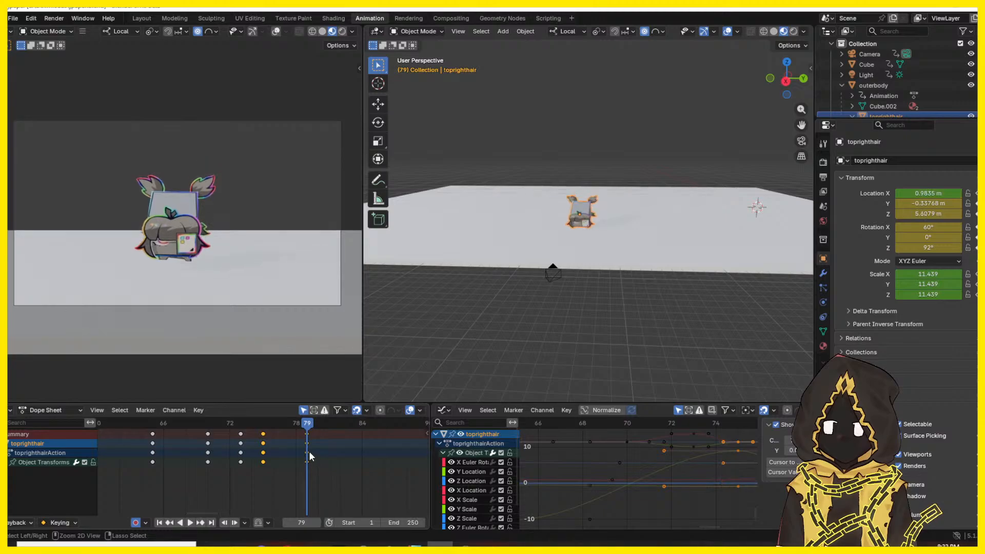
pyautogui.hotkey('ctrl', 'z')
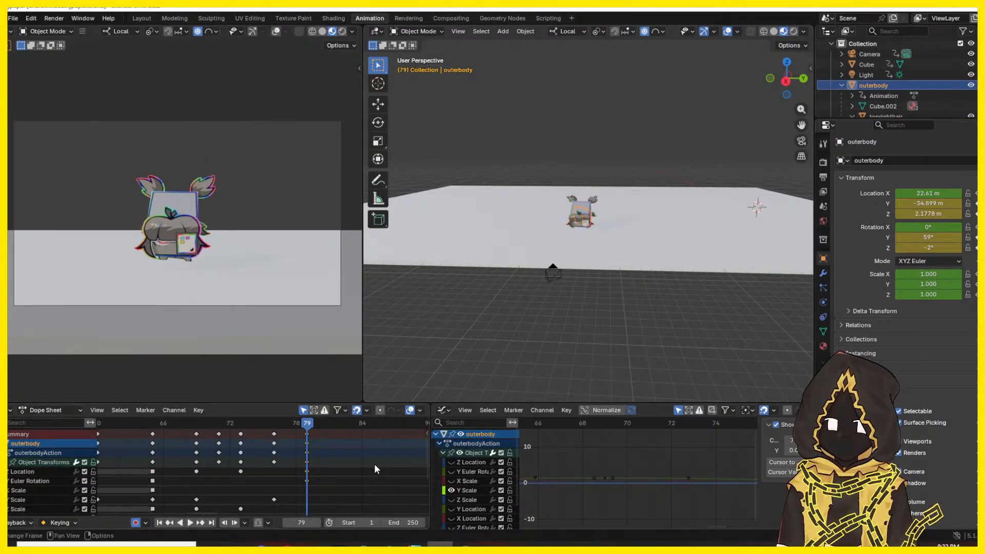
pyautogui.hotkey('ctrl', 'z')
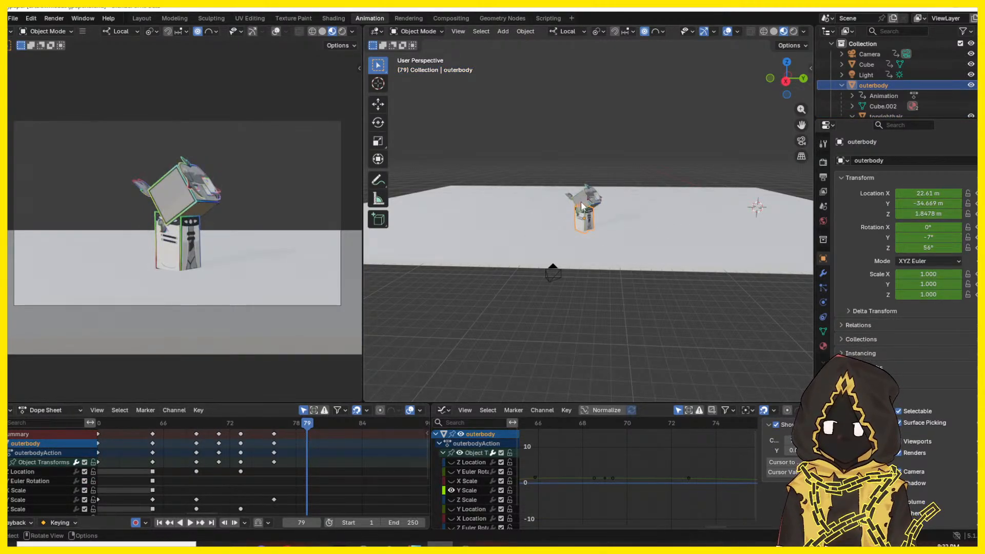
# - Delete toprighthair's keyframes at frame 79
pyautogui.click(580, 201)
pyautogui.moveTo(309, 462); pyautogui.dragTo(310, 462)
pyautogui.press('Delete')
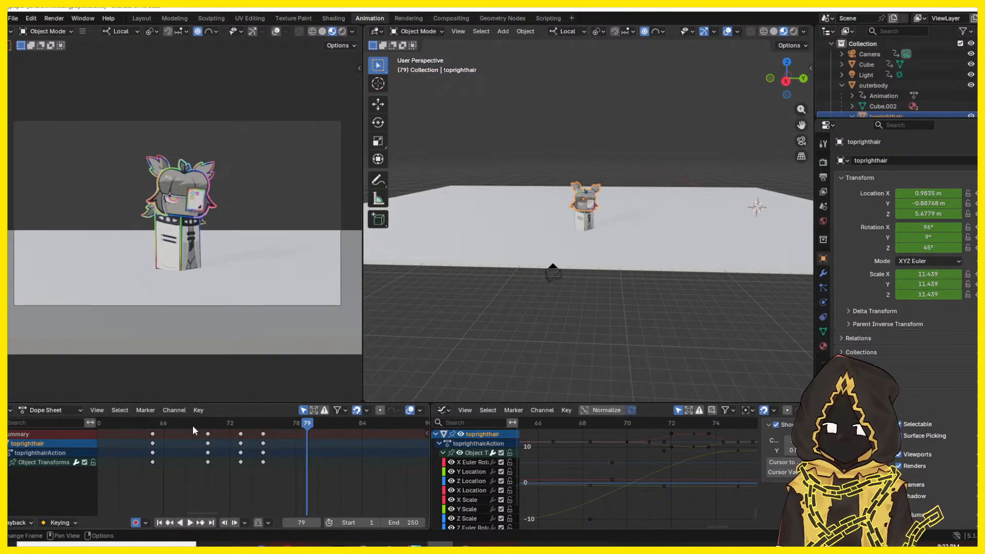
# - Play back the turn from frame 62 to check its timing
pyautogui.moveTo(193, 426); pyautogui.dragTo(119, 426)
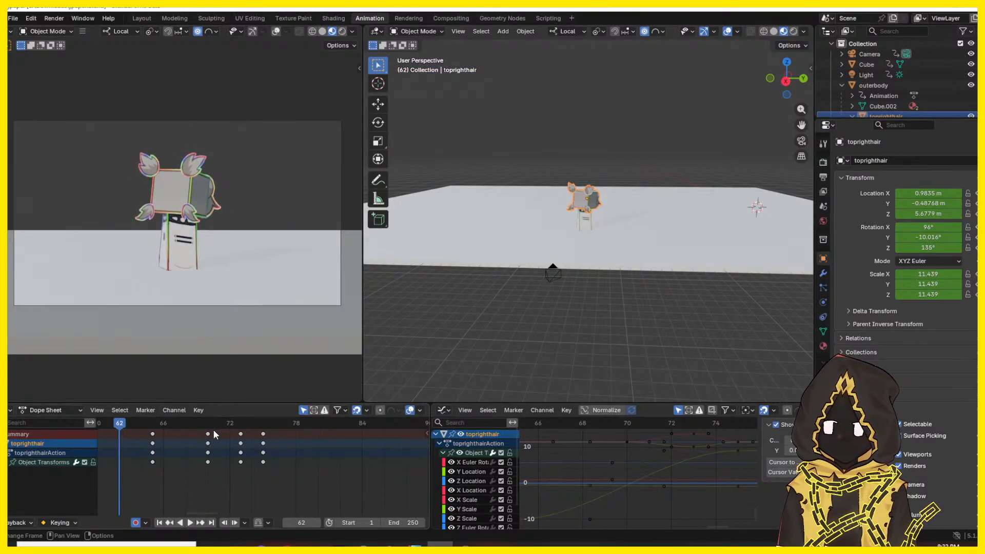
pyautogui.press('space')
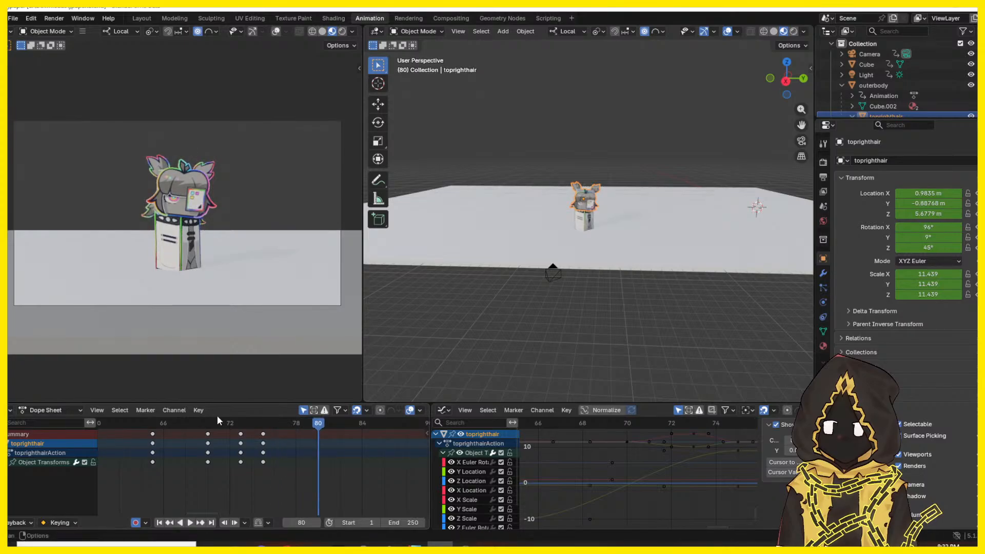
pyautogui.press('Escape')
pyautogui.press('space')
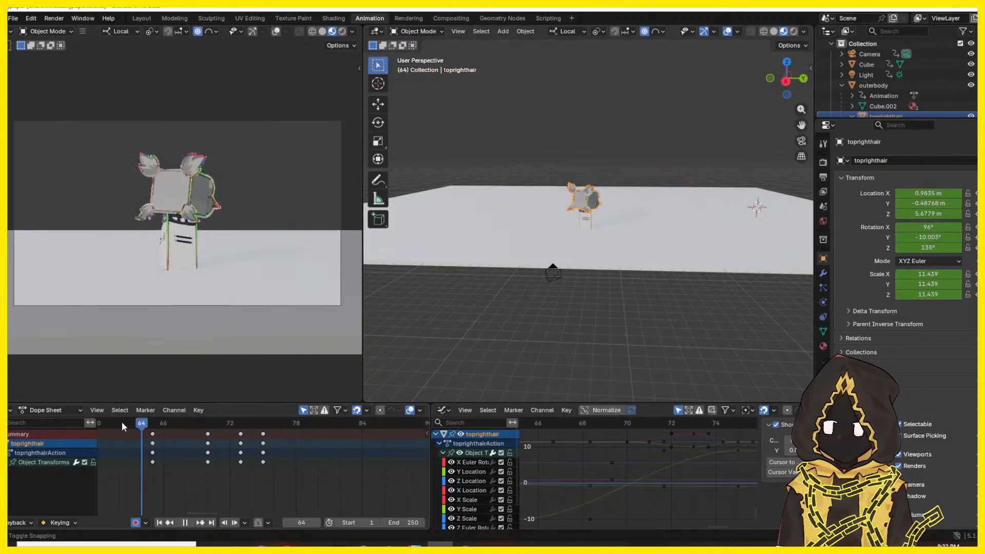
pyautogui.press('Escape')
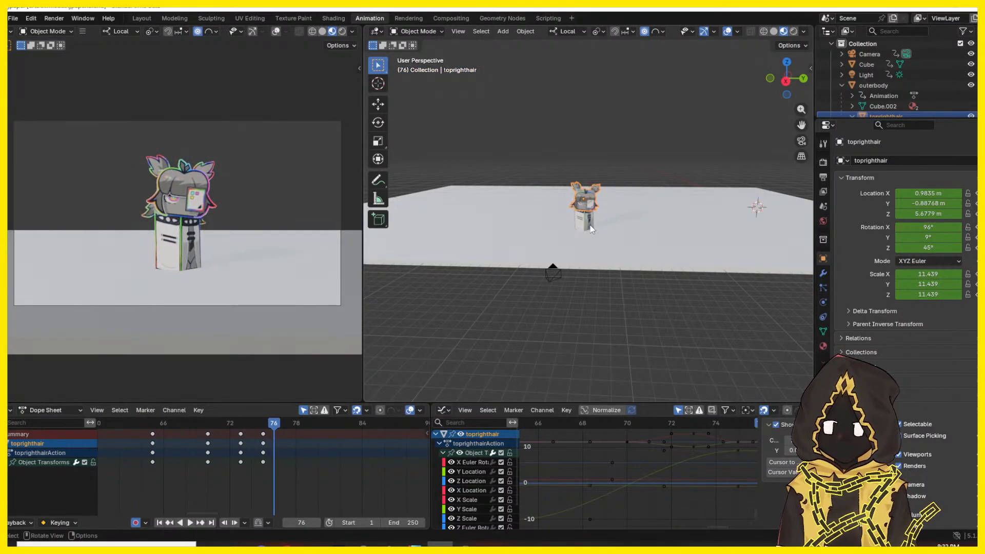
# - Set outerbody's Z rotation to 3° at frame 79
pyautogui.click(584, 225)
pyautogui.scroll(4, 580, 267)
pyautogui.moveTo(580, 269); pyautogui.dragTo(590, 269, button='middle')
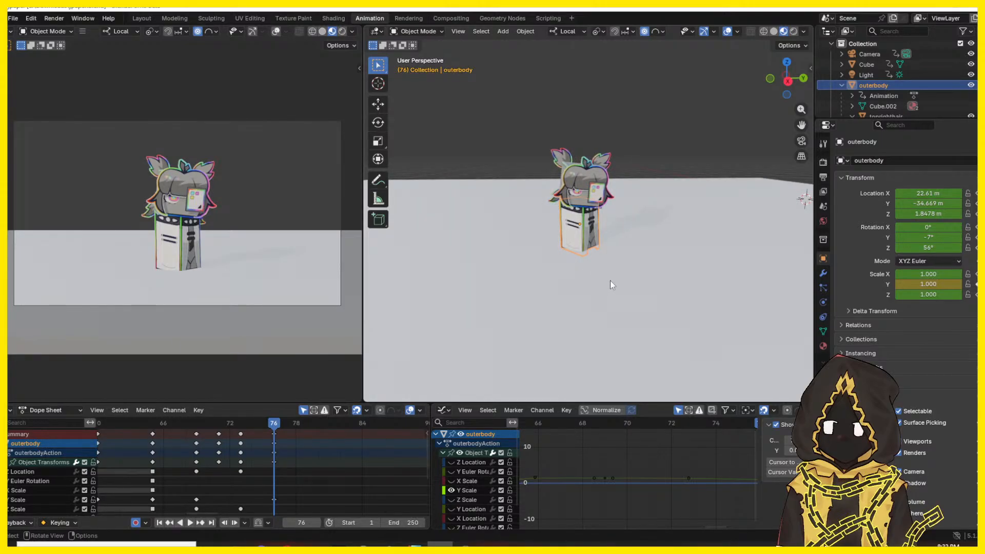
pyautogui.press('Right')
pyautogui.press('Right')
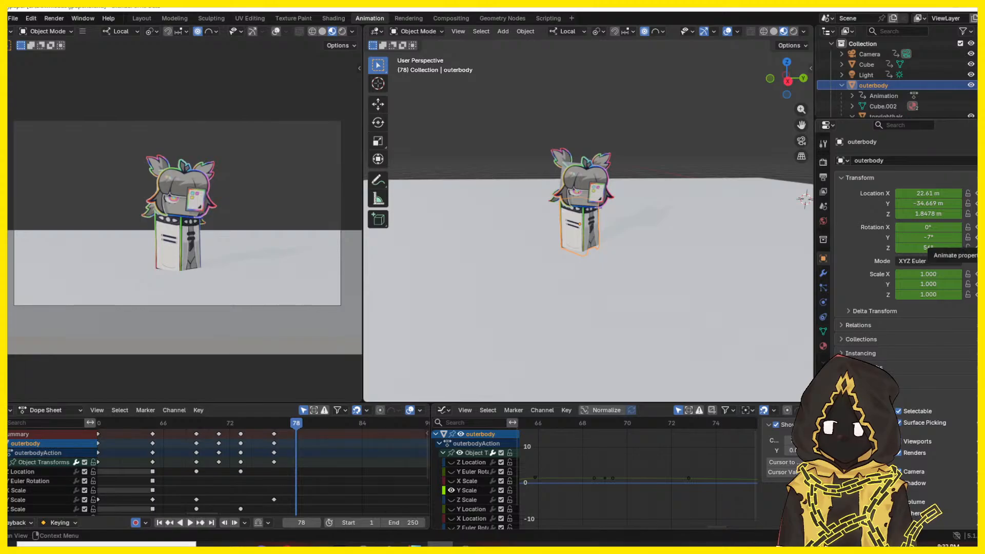
pyautogui.press('Right')
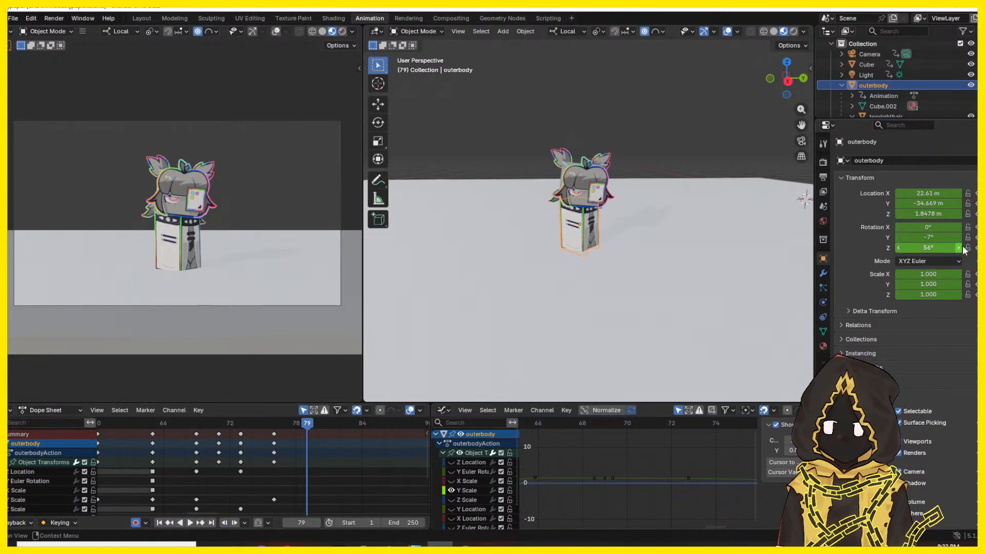
pyautogui.moveTo(928, 247); pyautogui.dragTo(900, 247)
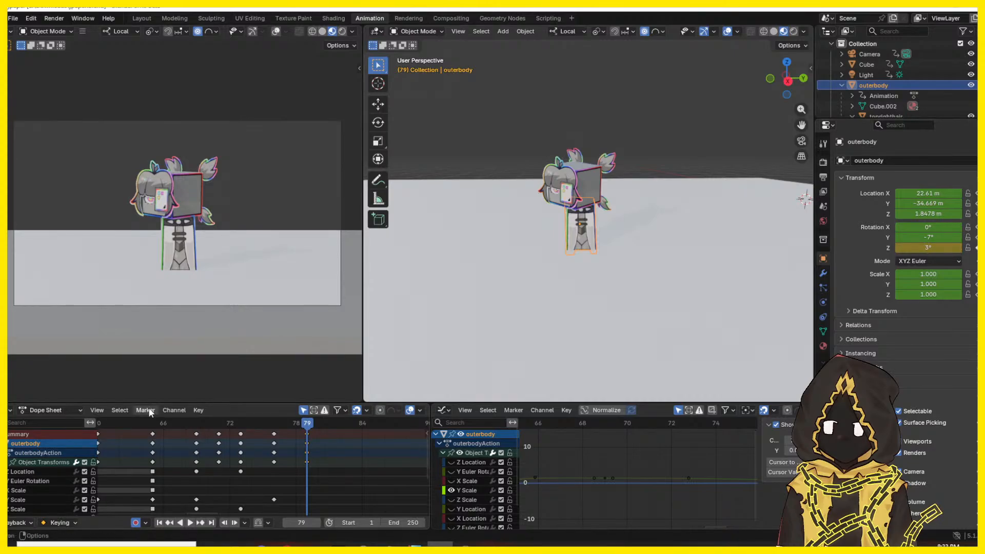
# - Play back and scrub the turn between frames 67 and 79 to check outerbody's rotation
pyautogui.press('space')
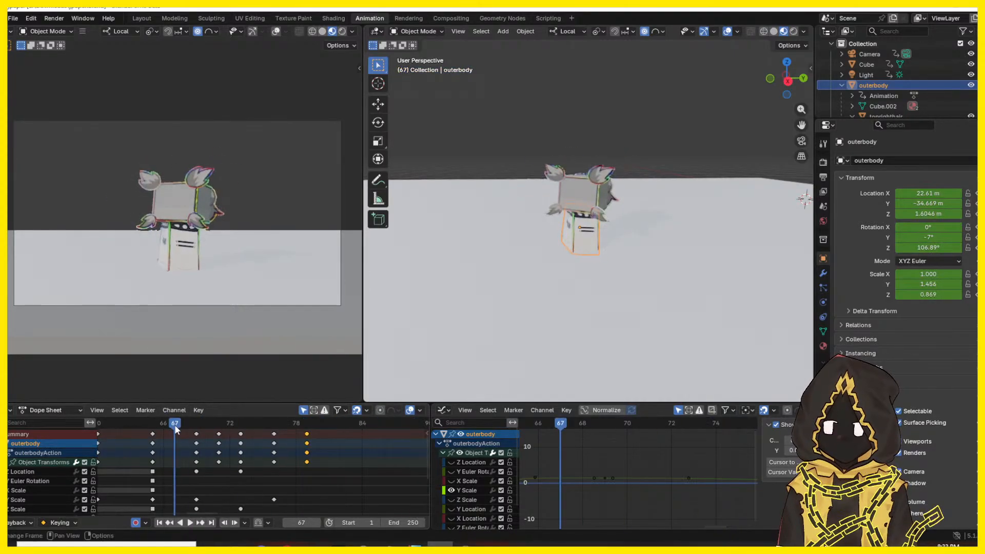
pyautogui.click(175, 424)
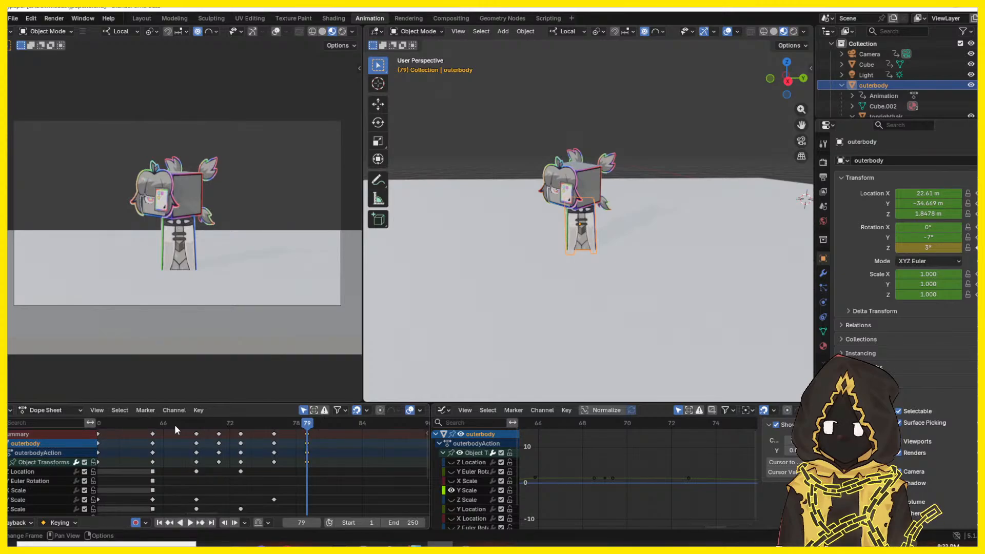
pyautogui.press('space')
pyautogui.click(175, 424)
pyautogui.click(307, 424)
pyautogui.moveTo(333, 472); pyautogui.dragTo(348, 428, button='middle')
pyautogui.press('i')
pyautogui.click(178, 424)
pyautogui.press('space')
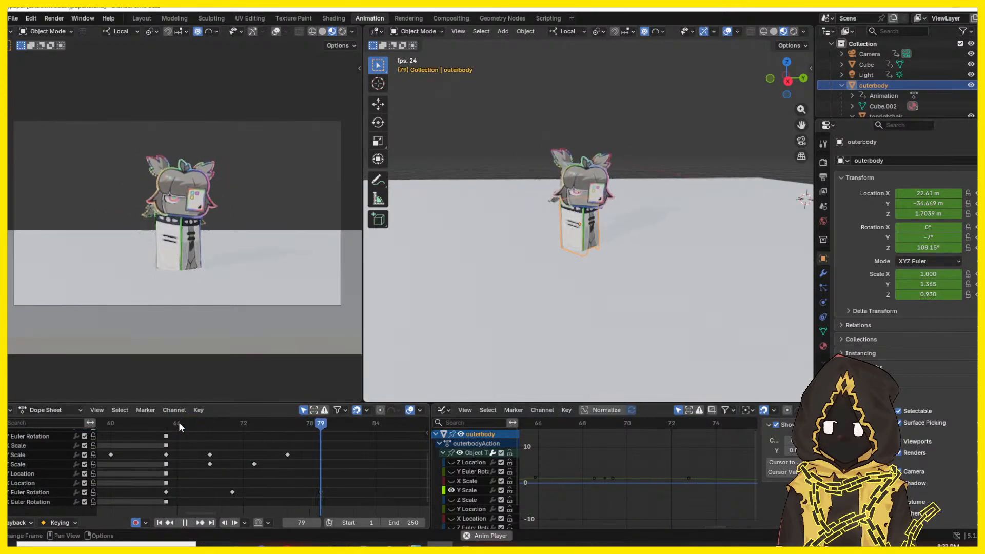
# - Undo outerbody's rotation change at frame 79 and replay the turn, returning to frame 79
pyautogui.click(179, 423)
pyautogui.hotkey('ctrl', 'z')
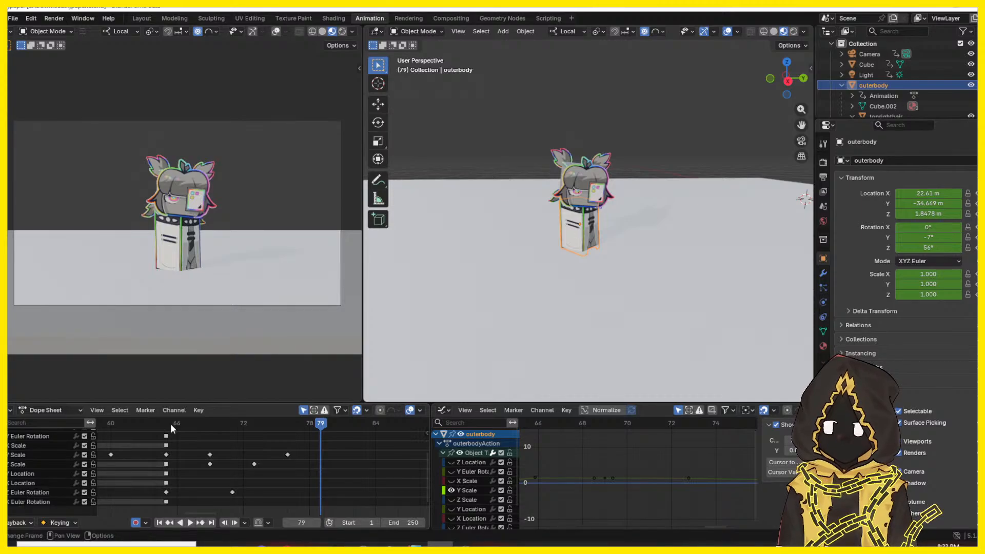
pyautogui.press('space')
pyautogui.press('space')
pyautogui.scroll(5, 283, 450)
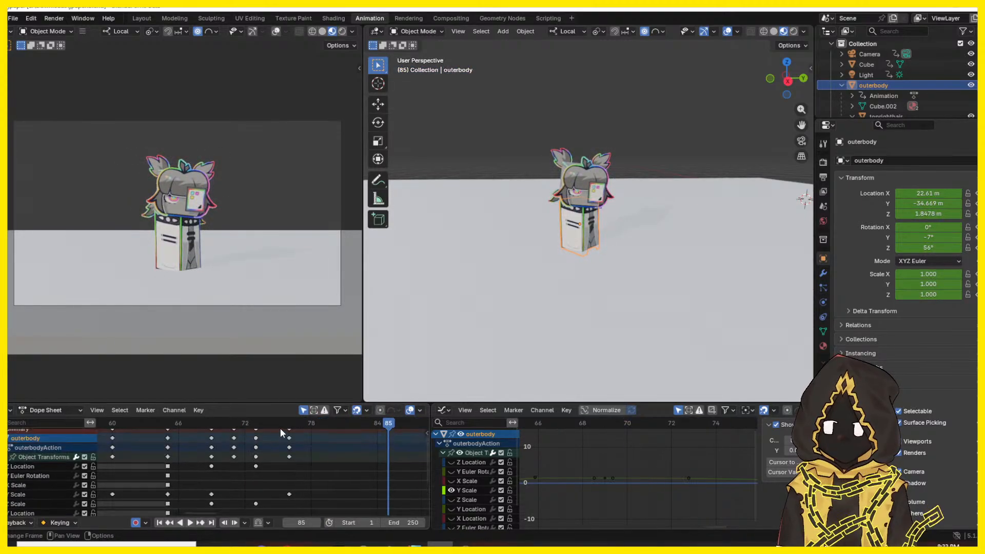
pyautogui.moveTo(300, 424); pyautogui.dragTo(319, 425)
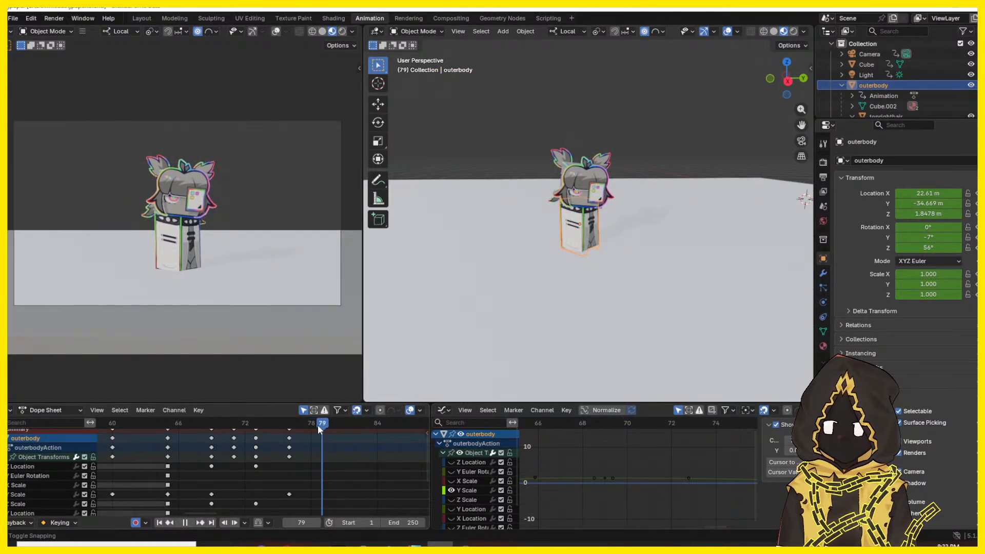
# - Keyframe outerbody's location, rotation and scale at frame 76
pyautogui.press('Down')
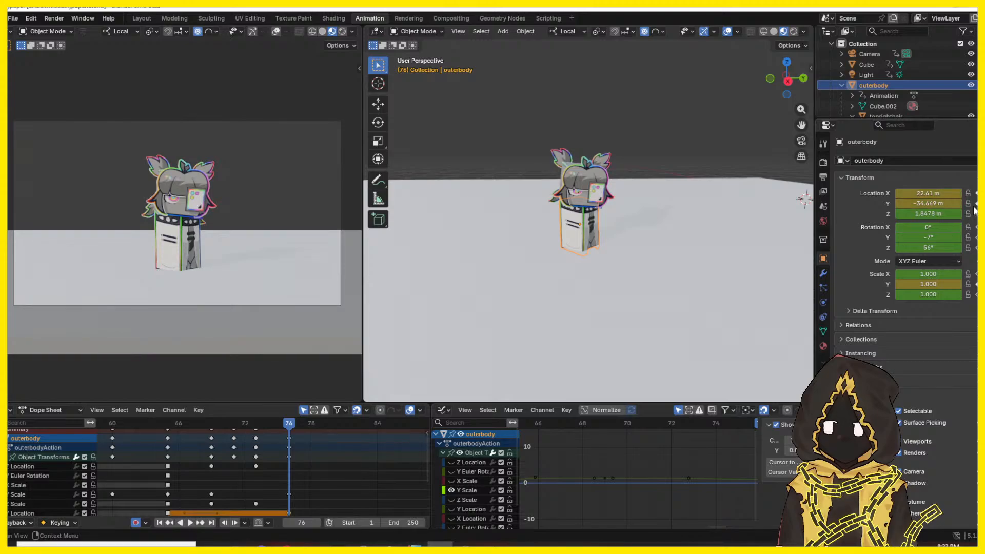
pyautogui.click(976, 214)
pyautogui.click(977, 228)
pyautogui.click(977, 237)
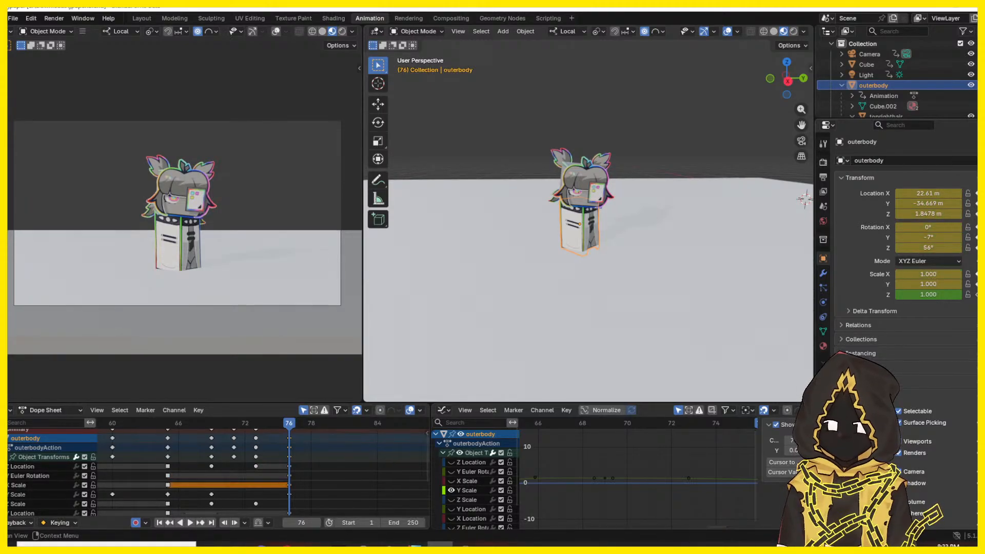
# - Scrub the frames around 73 to 76 to check outerbody's motion with the added keyframes
pyautogui.moveTo(303, 422); pyautogui.dragTo(300, 426)
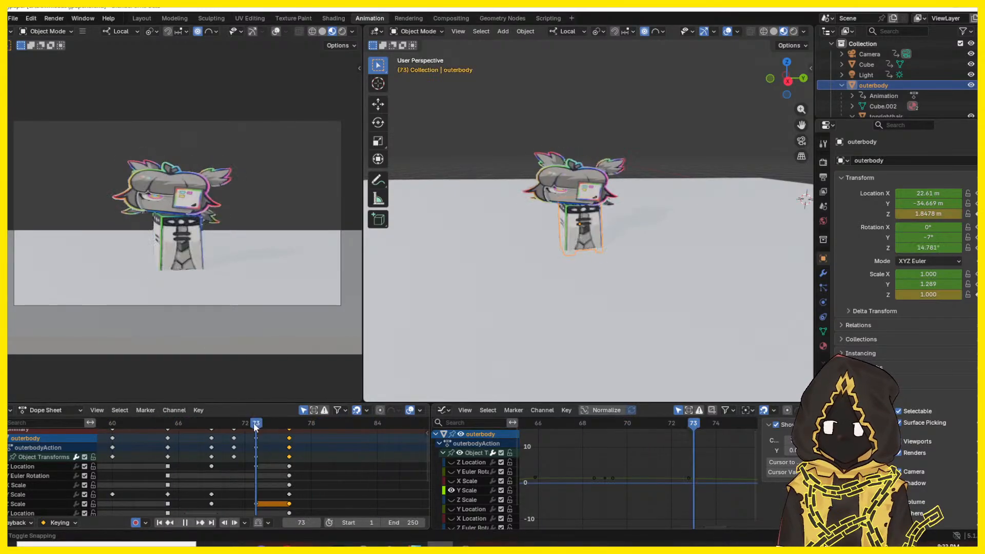
pyautogui.press('Escape')
pyautogui.moveTo(323, 455); pyautogui.dragTo(313, 427, button='middle')
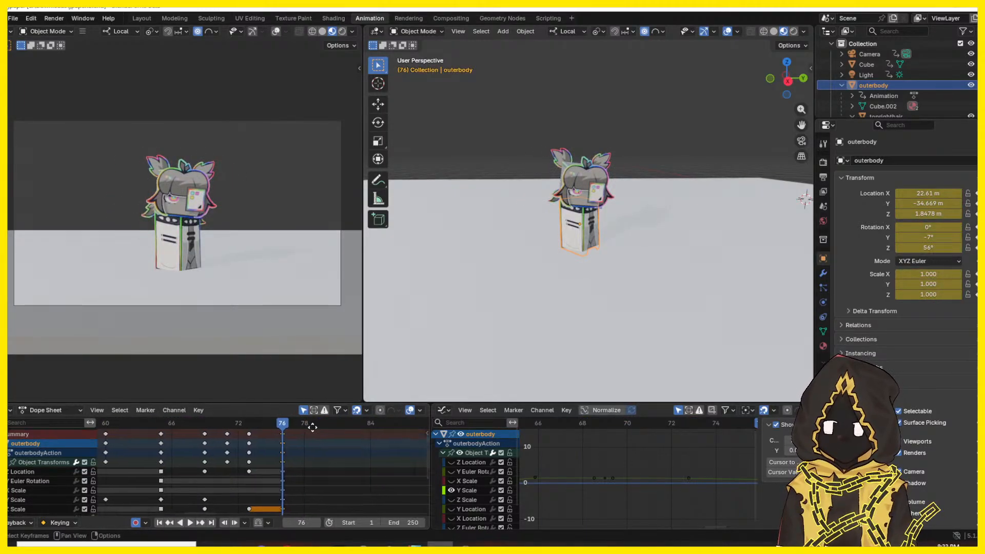
pyautogui.moveTo(291, 438); pyautogui.dragTo(139, 425)
# - Undo the latest outerbody keyframes at frame 76 and play back the turn again
pyautogui.hotkey('ctrl', 'z')
pyautogui.hotkey('ctrl', 'z')
pyautogui.hotkey('ctrl', 'z')
pyautogui.hotkey('ctrl', 'z')
pyautogui.hotkey('ctrl', 'z')
pyautogui.hotkey('ctrl', 'z')
pyautogui.press('space')
pyautogui.press('space')
pyautogui.press('space')
pyautogui.press('space')
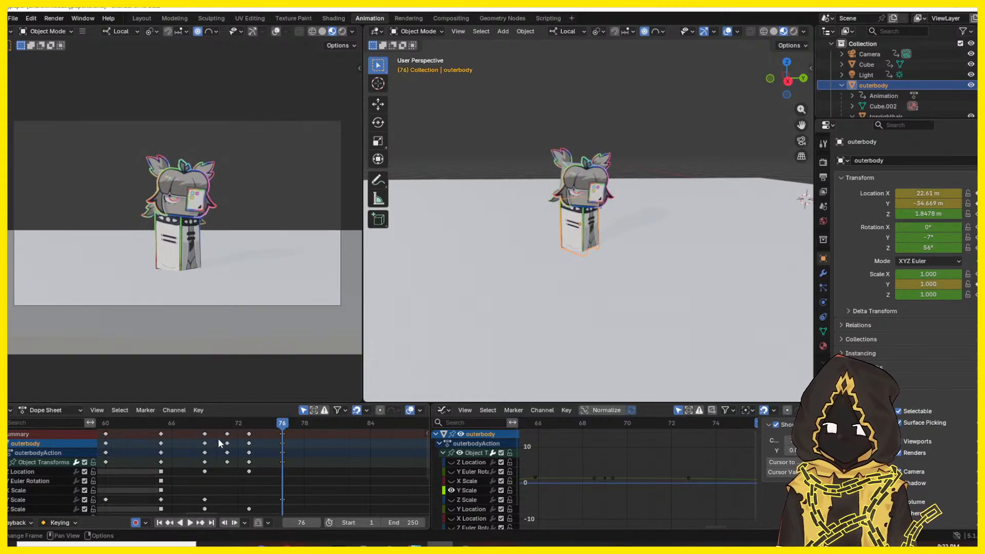
# - Keyframe outerbody's location, rotation and scale at frame 77
pyautogui.moveTo(307, 476); pyautogui.dragTo(306, 472, button='middle')
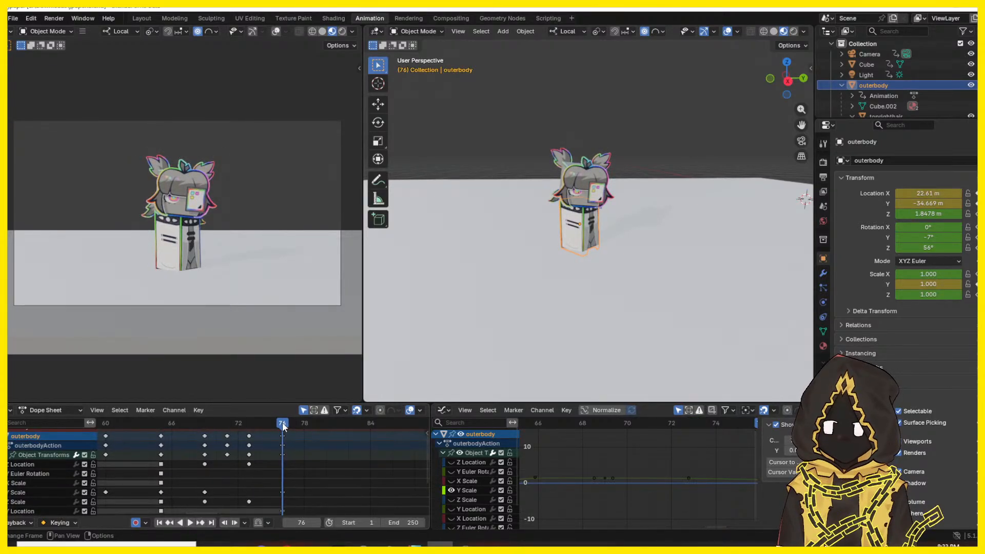
pyautogui.moveTo(284, 424); pyautogui.dragTo(291, 424)
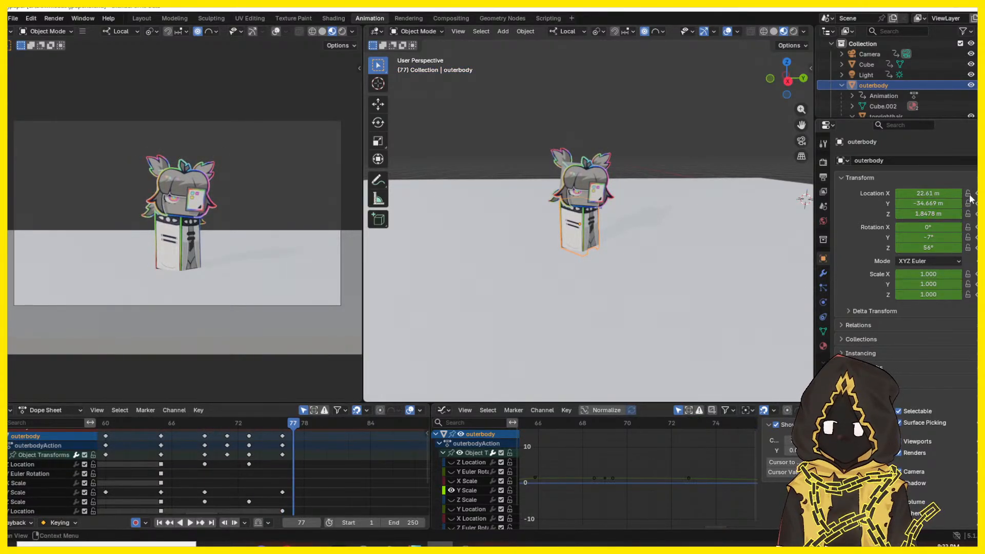
pyautogui.press('i')
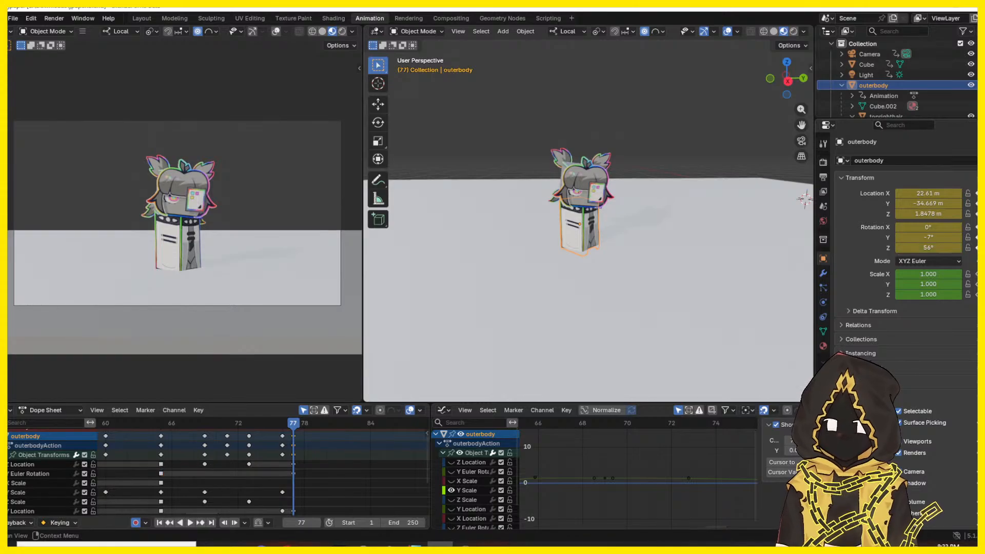
pyautogui.click(977, 274)
# - Select outerbody's keyframes at frame 77 and change their handle type
pyautogui.scroll(1, 323, 458)
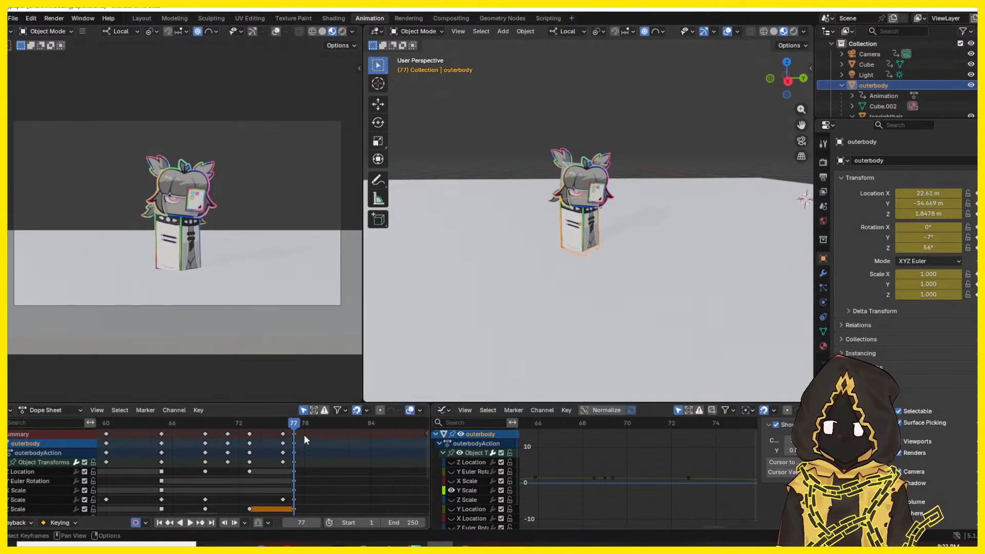
pyautogui.moveTo(303, 431); pyautogui.dragTo(291, 527)
pyautogui.moveTo(313, 513); pyautogui.dragTo(321, 482, button='middle')
pyautogui.rightClick(294, 489)
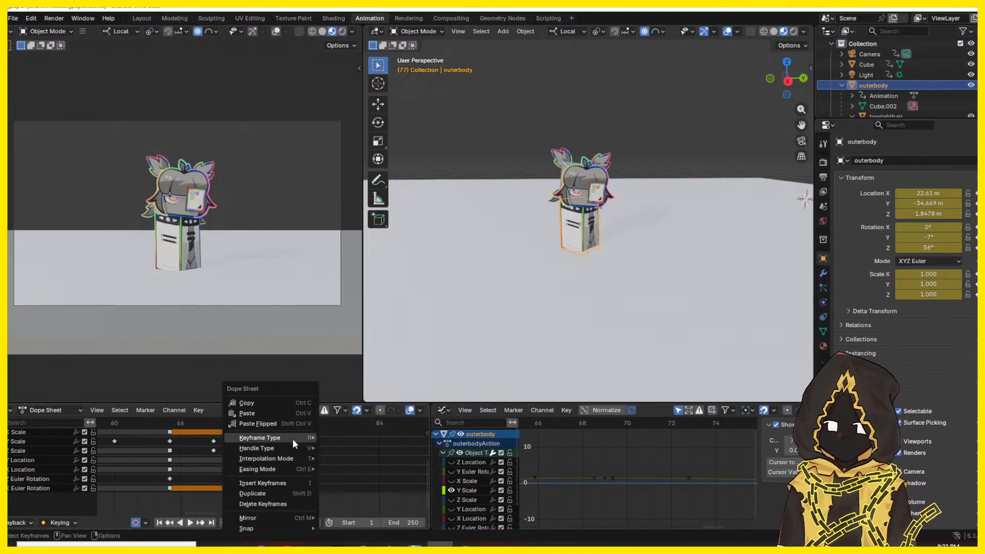
pyautogui.moveTo(288, 444)
pyautogui.click(364, 469)
# - Play back the turn with the changed keyframe handles at frame 77
pyautogui.click(250, 424)
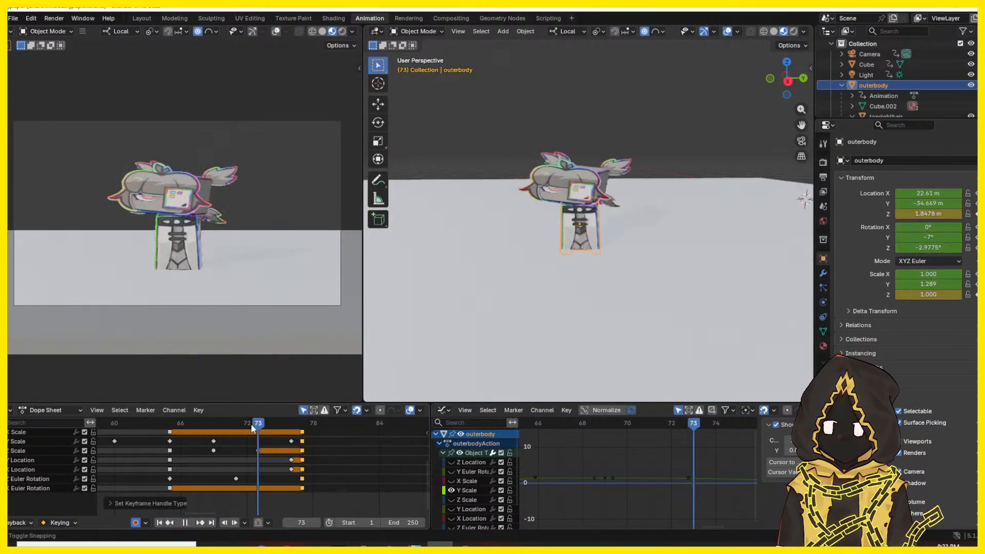
pyautogui.press('space')
pyautogui.click(328, 456)
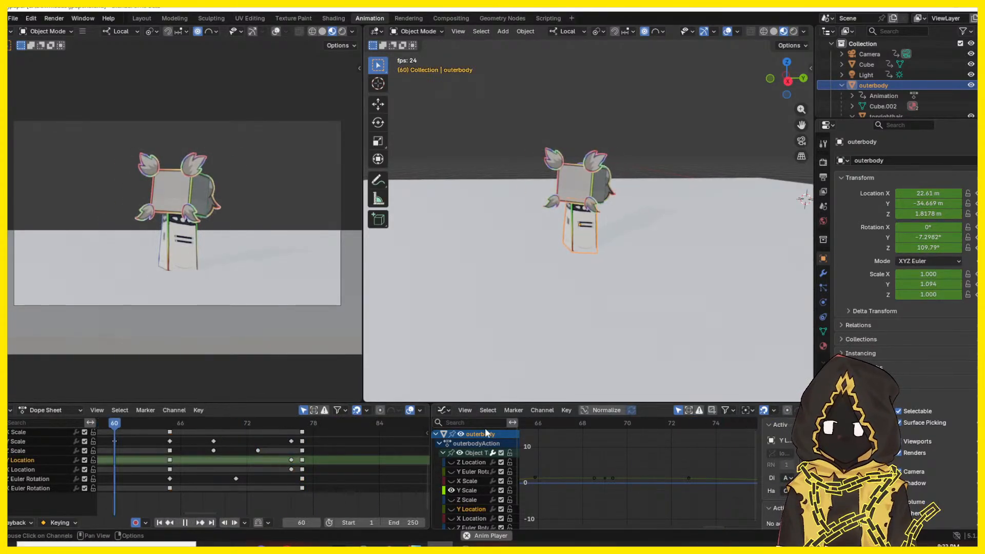
pyautogui.press('space')
pyautogui.scroll(-4, 335, 452)
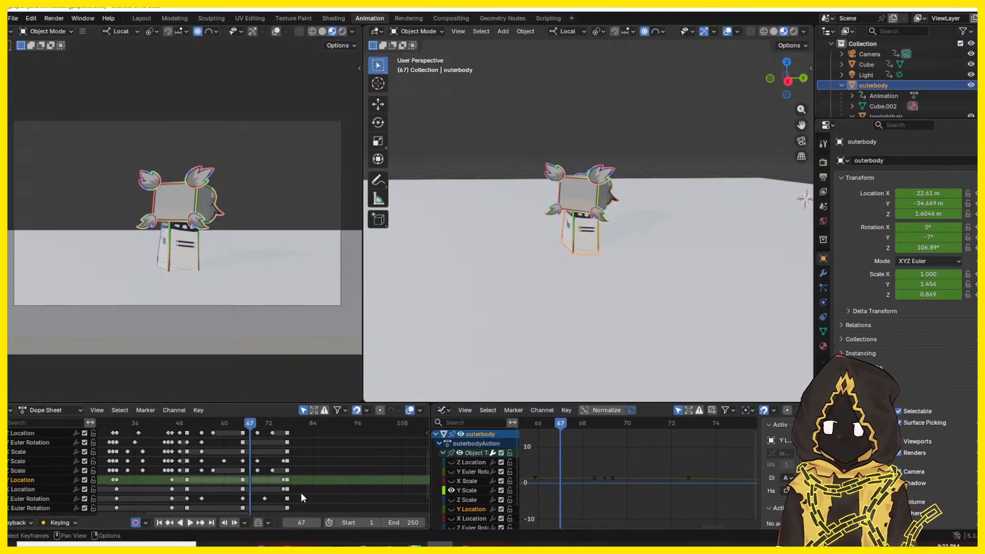
pyautogui.press('space')
pyautogui.press('space')
# - Undo the handle type change and the outerbody keyframes at frame 77
pyautogui.hotkey('ctrl', 'z')
pyautogui.hotkey('ctrl', 'z')
pyautogui.hotkey('ctrl', 'z')
pyautogui.hotkey('ctrl', 'z')
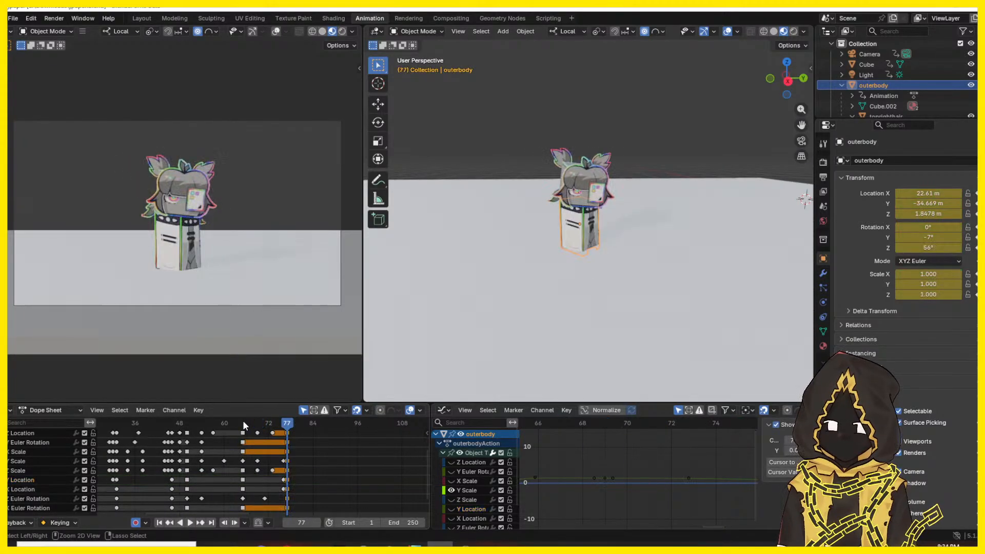
pyautogui.hotkey('ctrl', 'z')
pyautogui.click(358, 470)
pyautogui.hotkey('ctrl', 'z')
pyautogui.hotkey('ctrl', 'z')
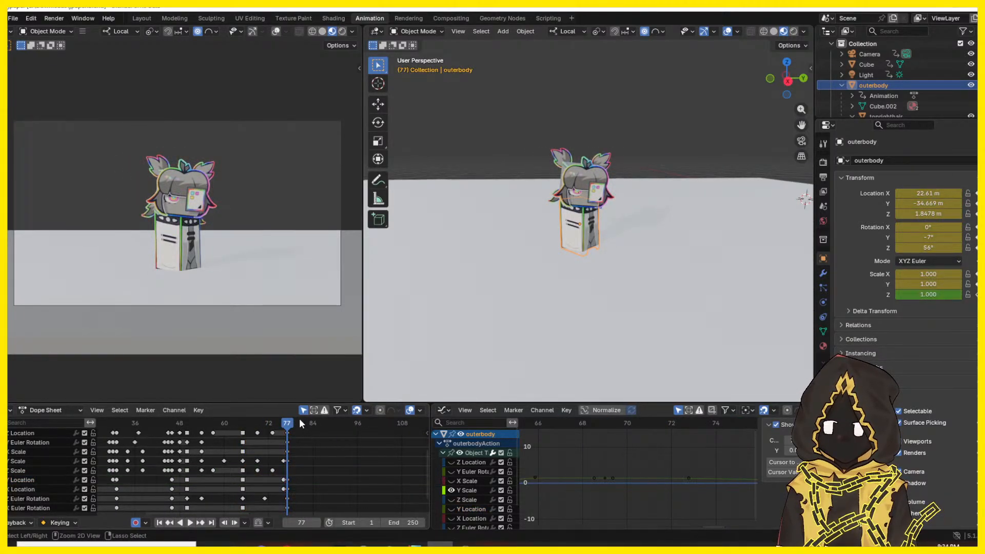
pyautogui.hotkey('ctrl', 'z')
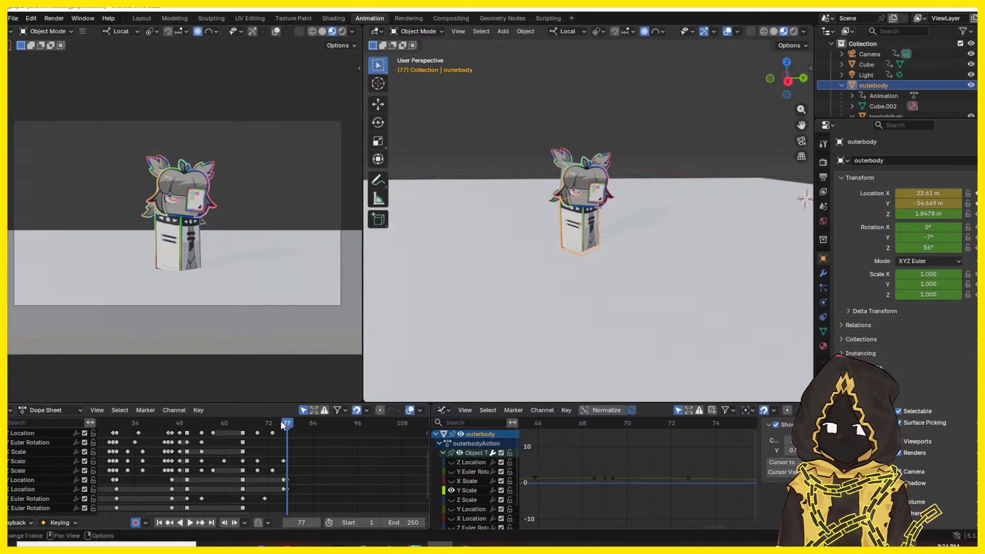
# - Play back the turn from before frame 64 to check it without the frame 77 keyframes
pyautogui.moveTo(281, 423); pyautogui.dragTo(241, 427)
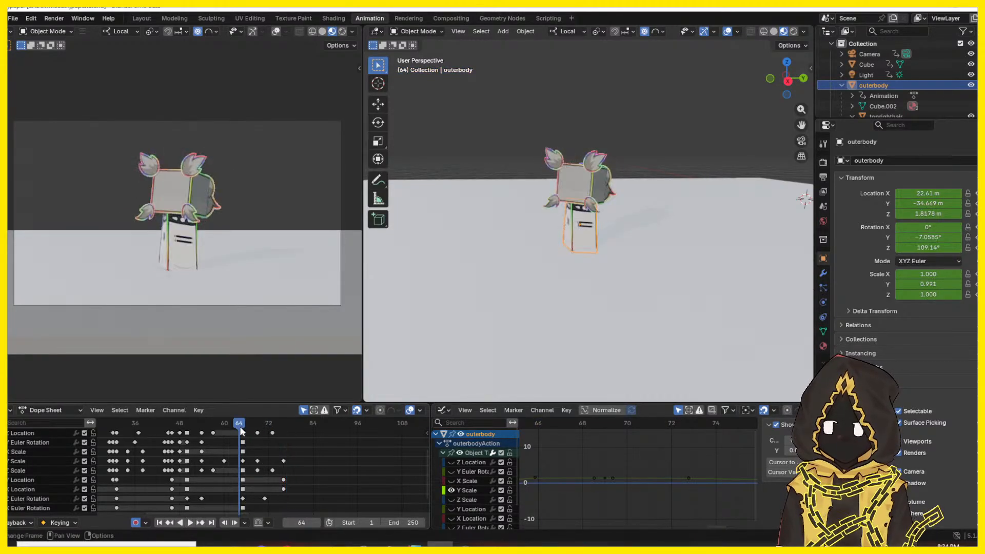
pyautogui.press('space')
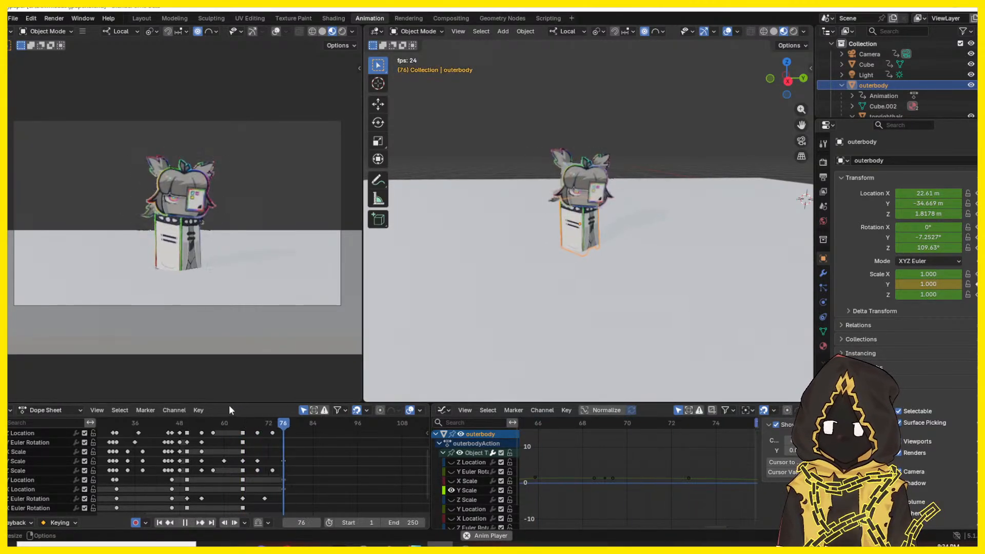
pyautogui.press('space')
pyautogui.moveTo(235, 424); pyautogui.dragTo(201, 427)
pyautogui.press('space')
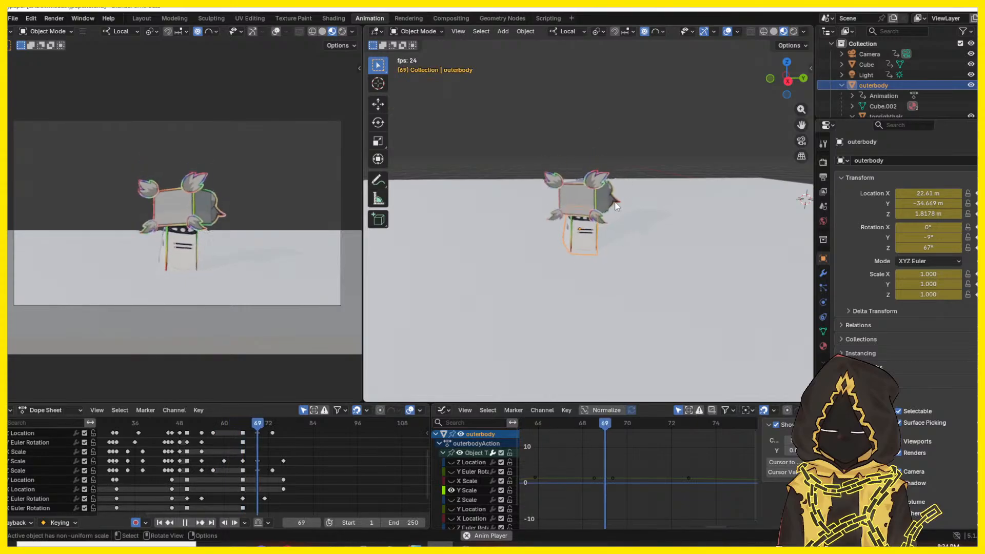
pyautogui.press('space')
# - Show all of outerbody's transform curves in the Graph Editor and review the motion up to frame 76
pyautogui.click(460, 452)
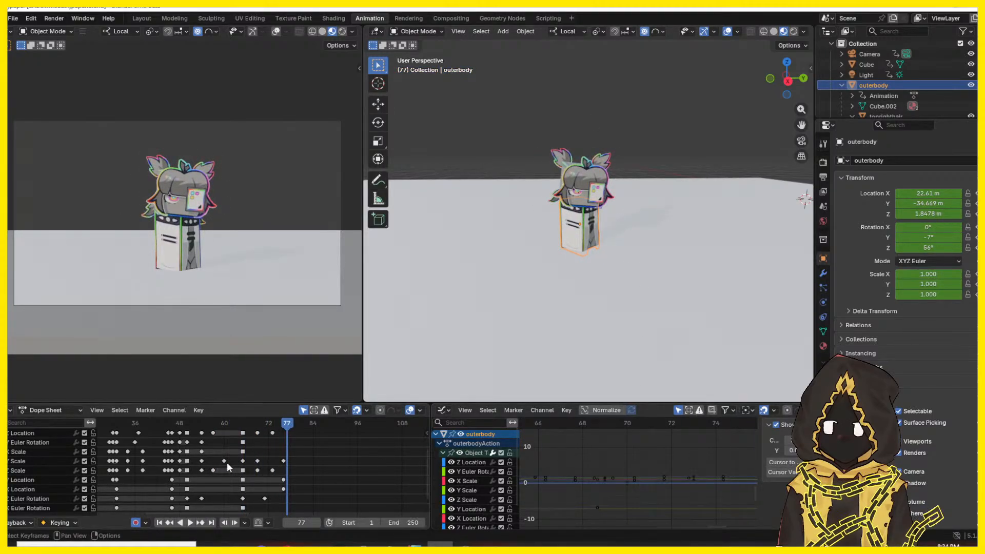
pyautogui.press('Left')
pyautogui.scroll(4, 332, 455)
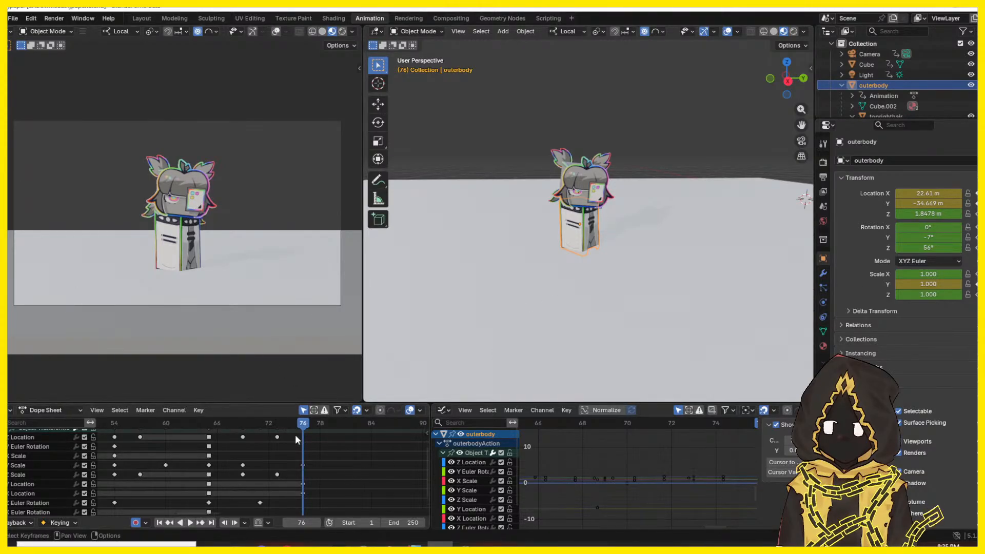
pyautogui.moveTo(293, 423); pyautogui.dragTo(377, 448)
pyautogui.press('space')
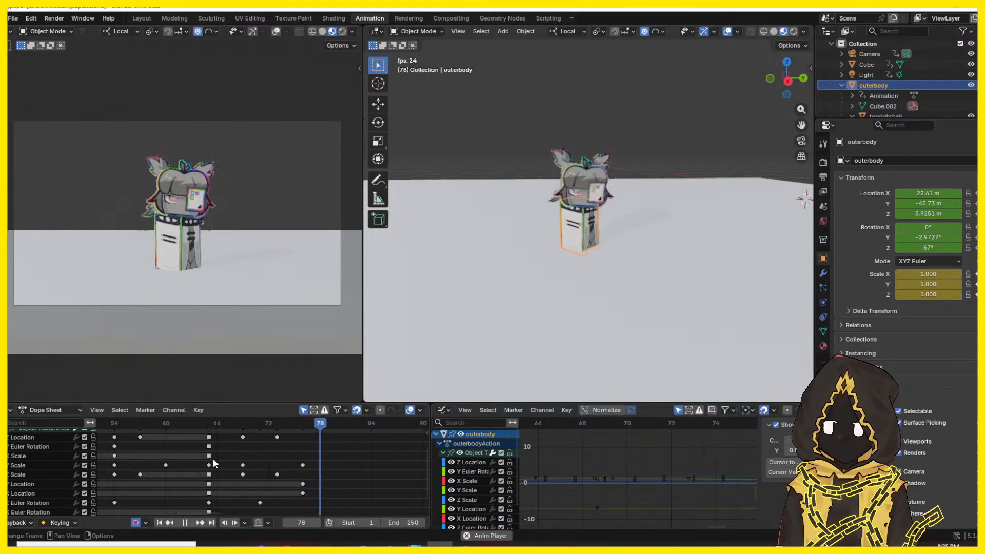
pyautogui.press('space')
pyautogui.moveTo(262, 421); pyautogui.dragTo(303, 422)
pyautogui.press('Up')
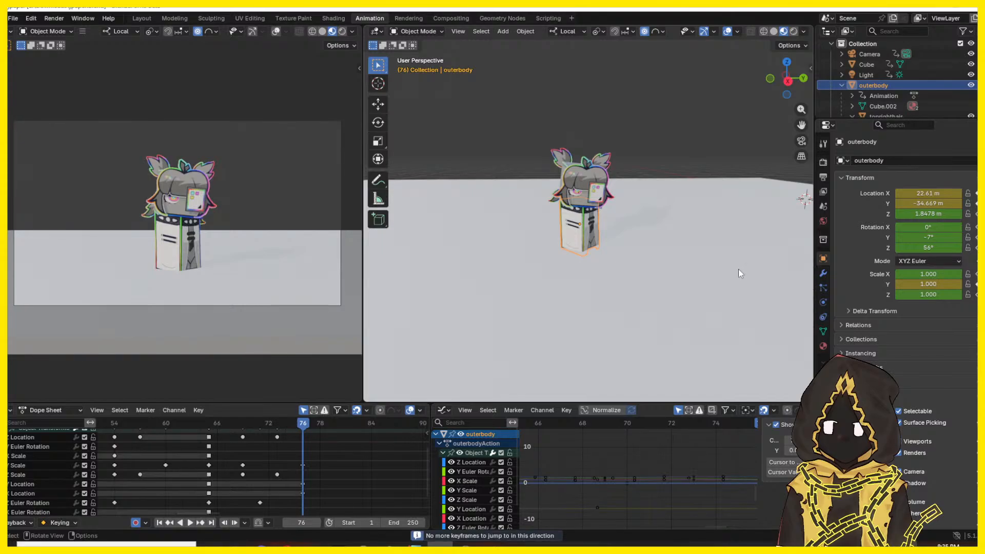
# - Go to frame 79 and set outerbody's Z rotation to 13°
pyautogui.click(395, 475)
pyautogui.press('Right')
pyautogui.press('Right')
pyautogui.press('Right')
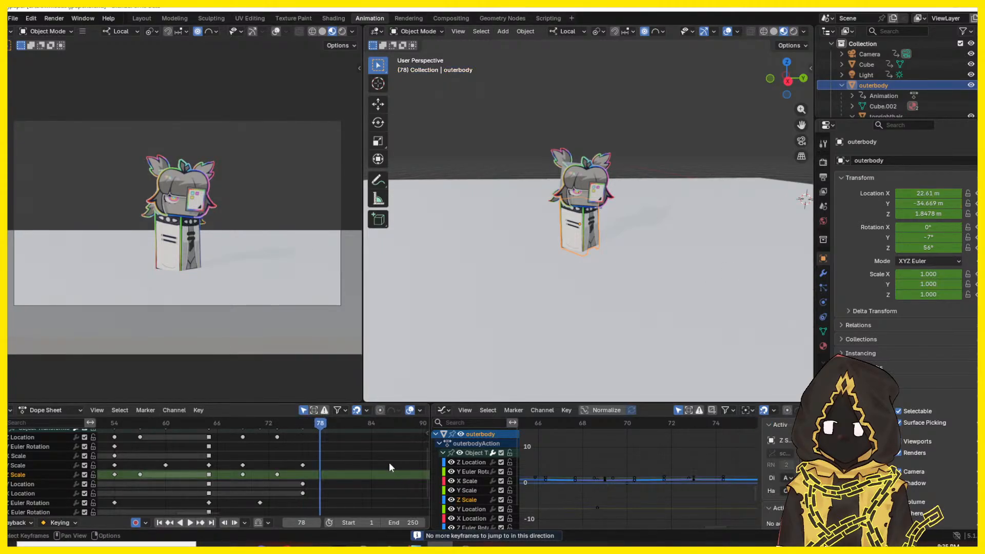
pyautogui.click(387, 458)
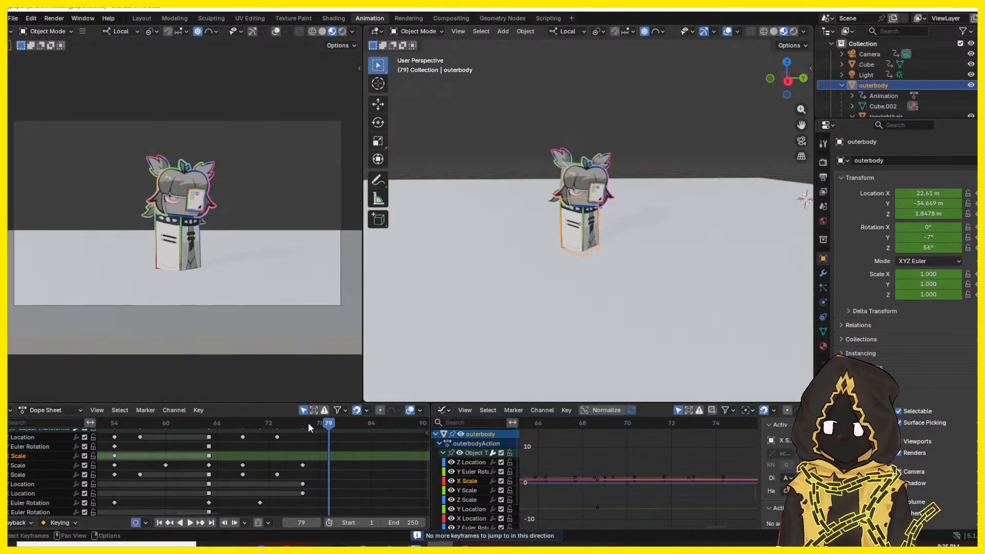
pyautogui.scroll(-2, 645, 488)
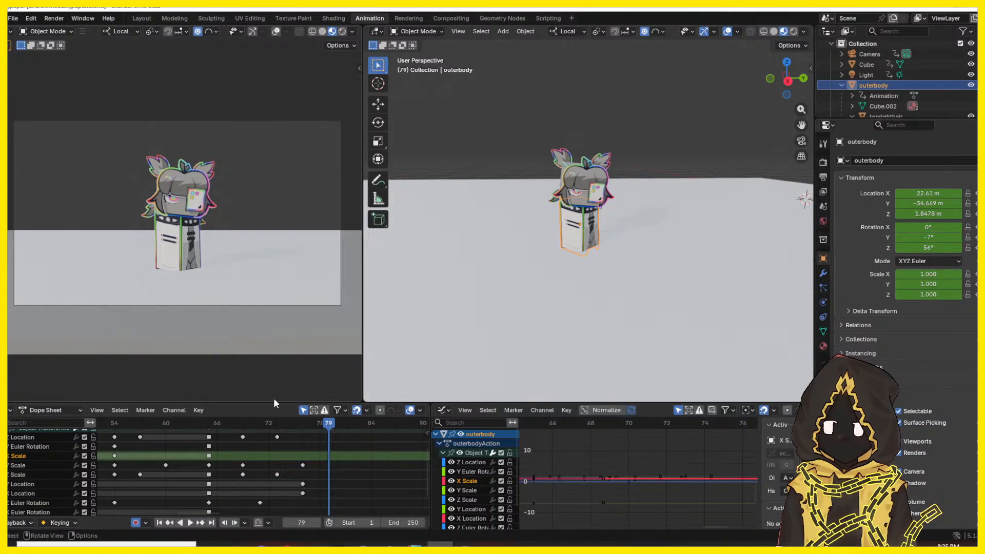
pyautogui.moveTo(282, 426); pyautogui.dragTo(306, 425)
pyautogui.press('Right')
pyautogui.press('Right')
pyautogui.press('Right')
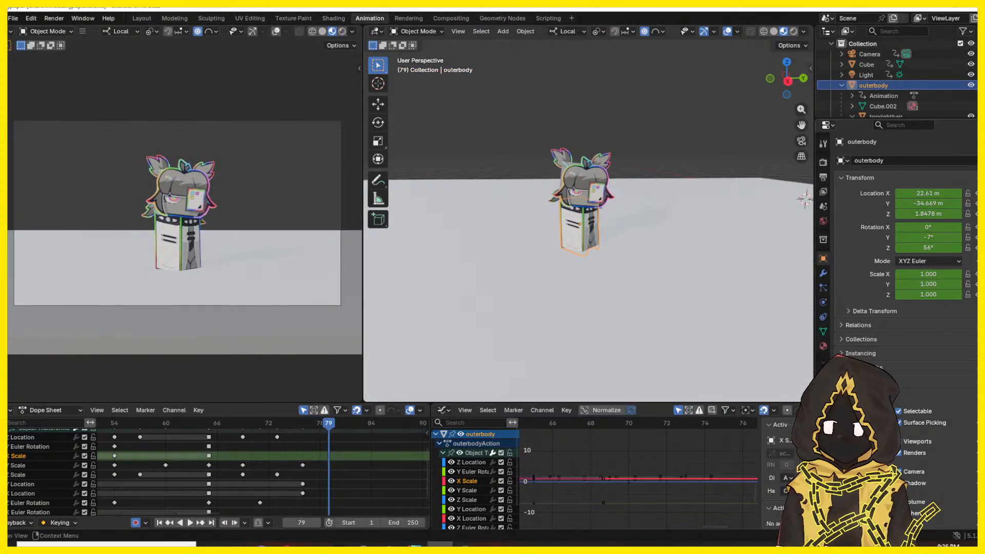
pyautogui.moveTo(929, 247); pyautogui.dragTo(898, 247)
# - Reshape outerbody's Z rotation curve around frame 71 by adjusting that keyframe's handles in the Graph Editor
pyautogui.moveTo(660, 468); pyautogui.dragTo(623, 526, button='middle')
pyautogui.click(591, 474)
pyautogui.moveTo(592, 474); pyautogui.dragTo(601, 484, button='middle')
pyautogui.moveTo(572, 451)
pyautogui.mouseDown(button='middle')
pyautogui.moveTo(576, 521)
pyautogui.moveTo(582, 438)
pyautogui.mouseUp(button='middle')
pyautogui.click(572, 512)
pyautogui.moveTo(580, 525); pyautogui.dragTo(578, 432, button='middle')
pyautogui.scroll(-15, 595, 479)
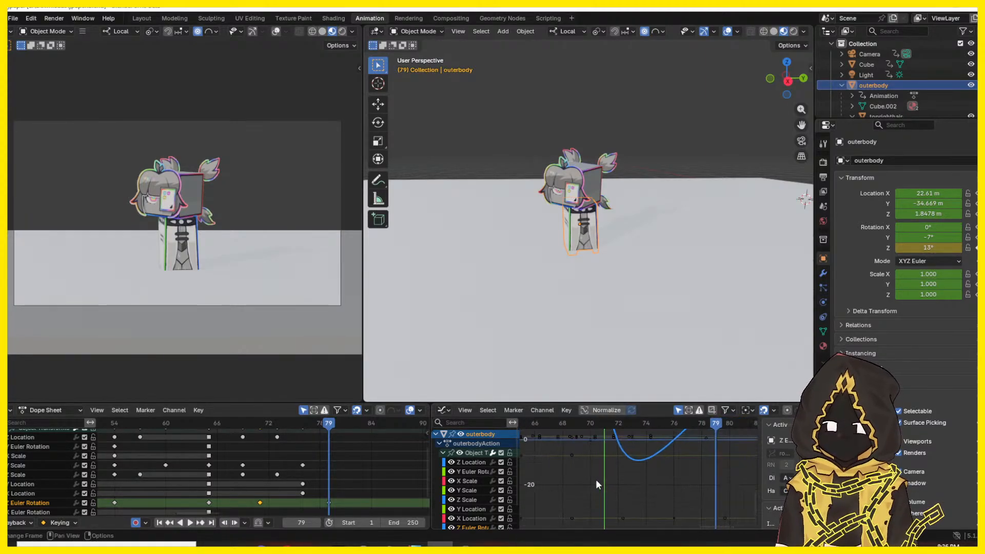
pyautogui.moveTo(627, 500); pyautogui.dragTo(627, 440)
pyautogui.moveTo(627, 442); pyautogui.dragTo(626, 506, button='middle')
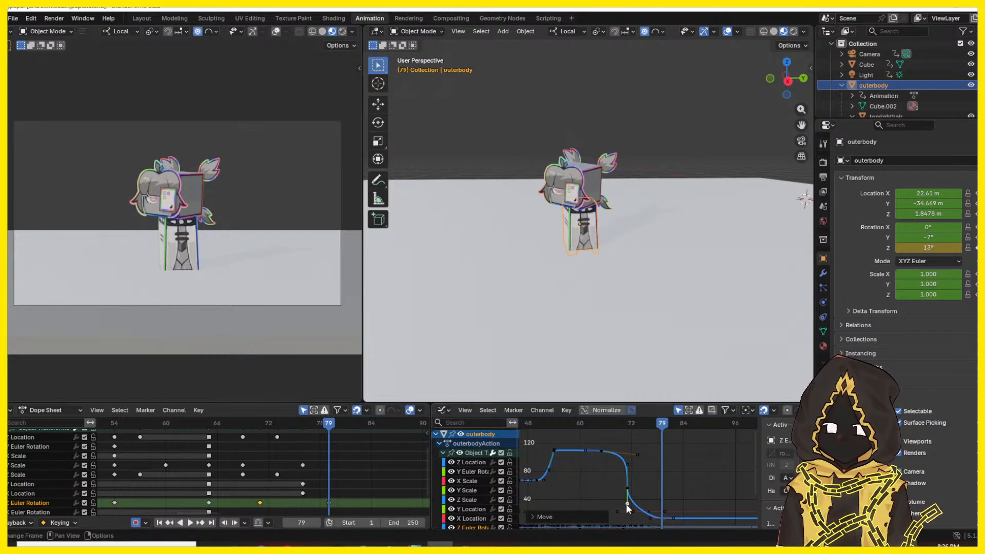
pyautogui.moveTo(626, 505); pyautogui.dragTo(624, 482)
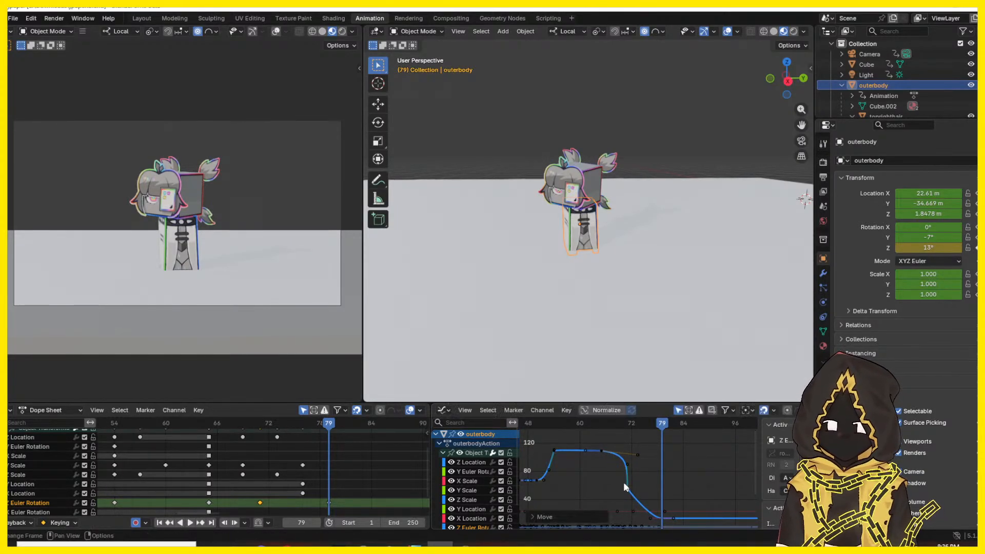
# - Play back the turn to check the reshaped Z rotation curve
pyautogui.click(584, 432)
pyautogui.press('space')
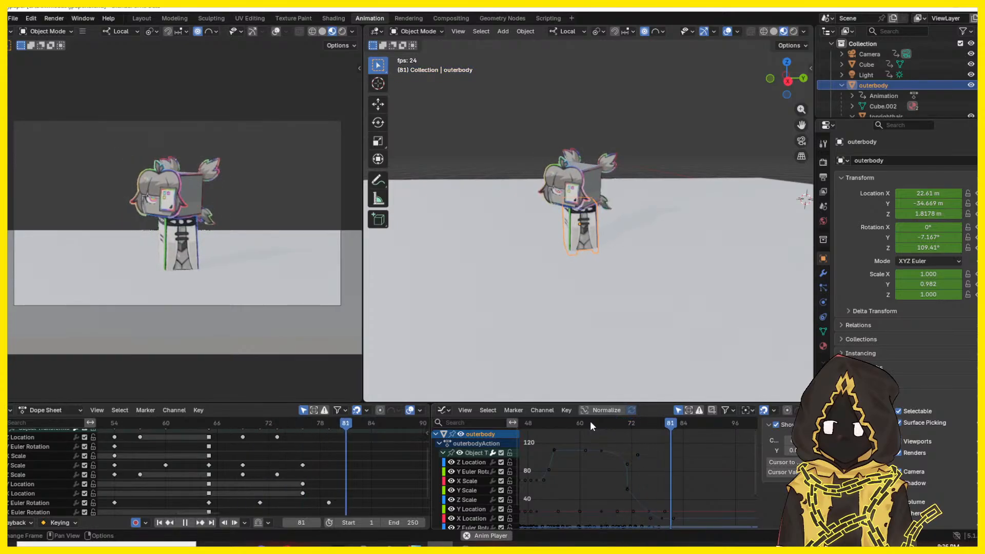
pyautogui.press('Escape')
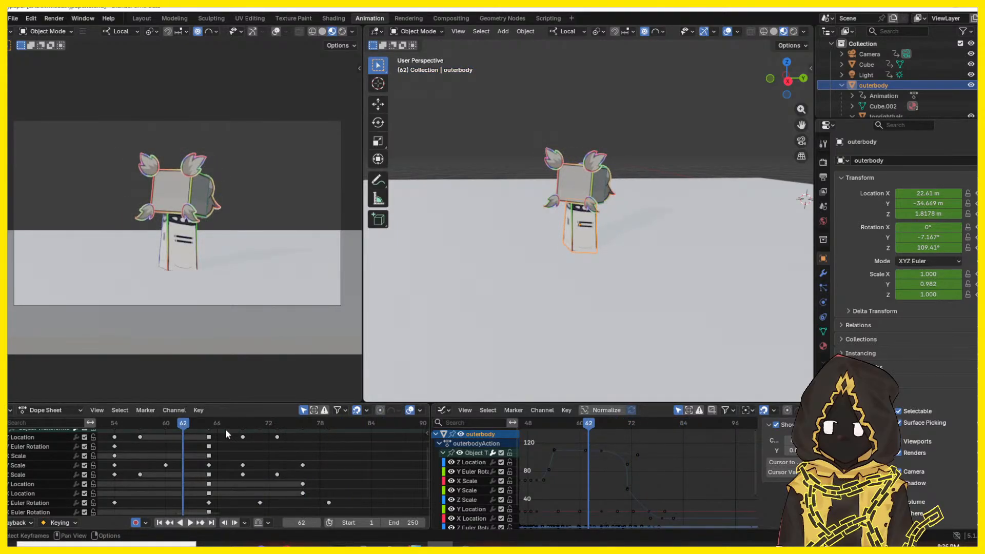
pyautogui.press('space')
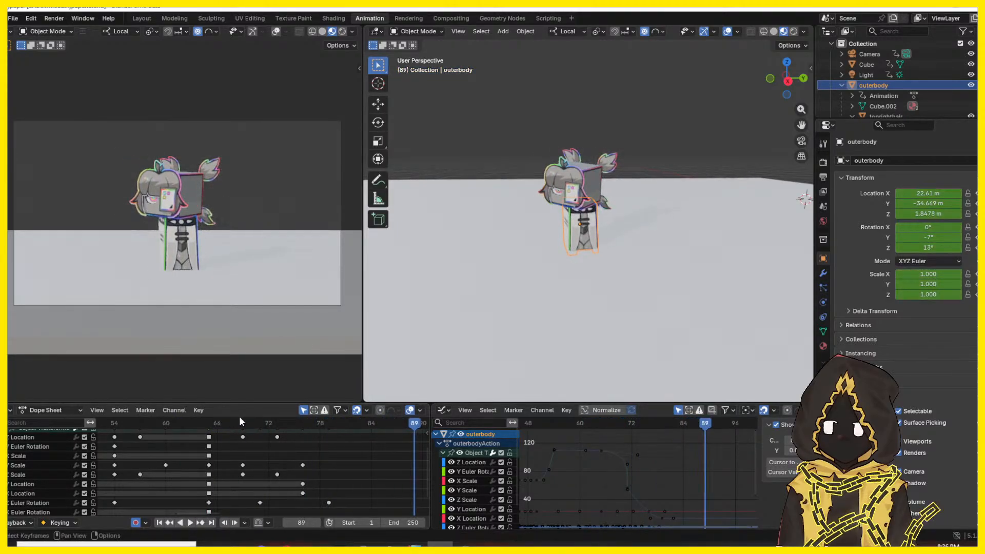
# - Delete outerbody's Z rotation keyframe at frame 79
pyautogui.moveTo(239, 422); pyautogui.dragTo(263, 427)
pyautogui.moveTo(298, 466); pyautogui.dragTo(300, 454, button='middle')
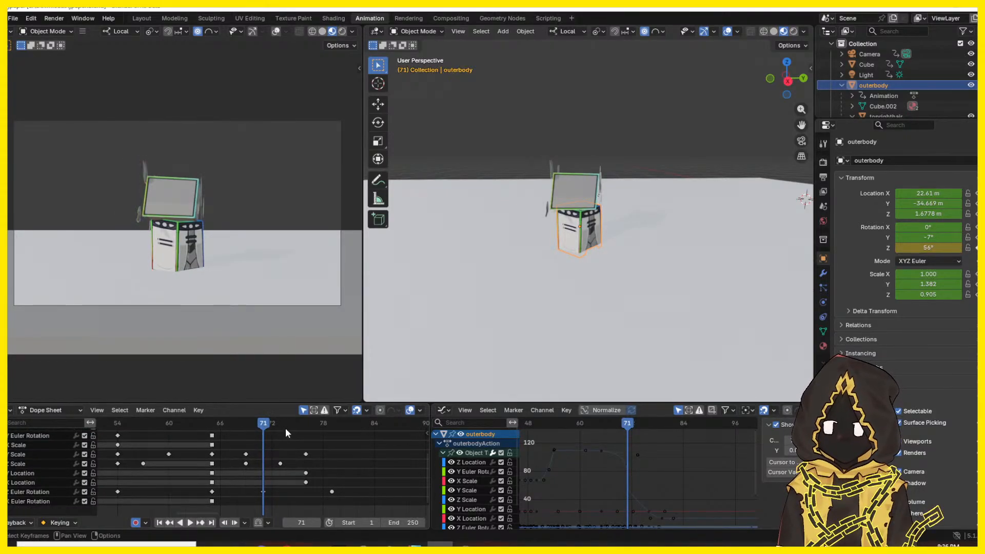
pyautogui.click(332, 492)
pyautogui.rightClick(333, 491)
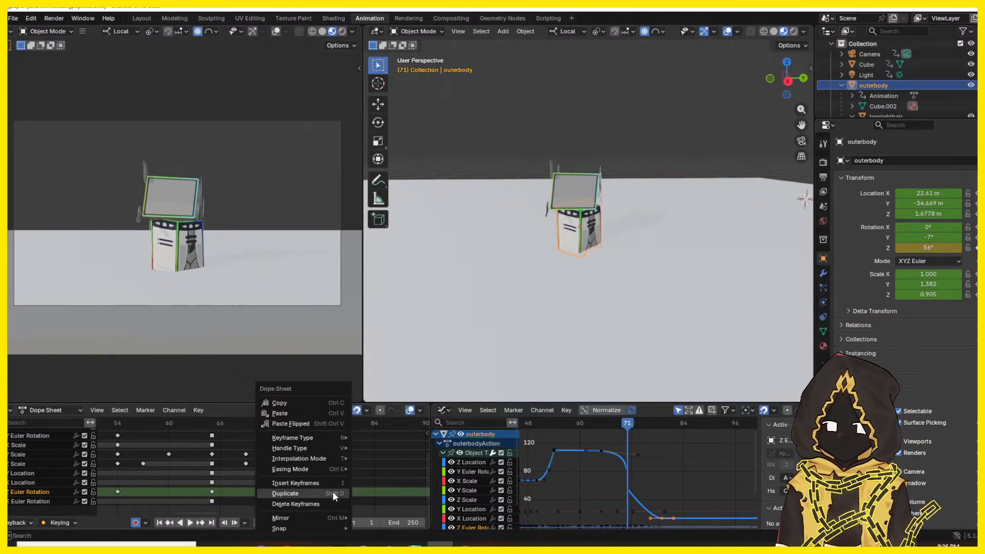
pyautogui.click(332, 492)
pyautogui.rightClick(332, 493)
pyautogui.click(328, 490)
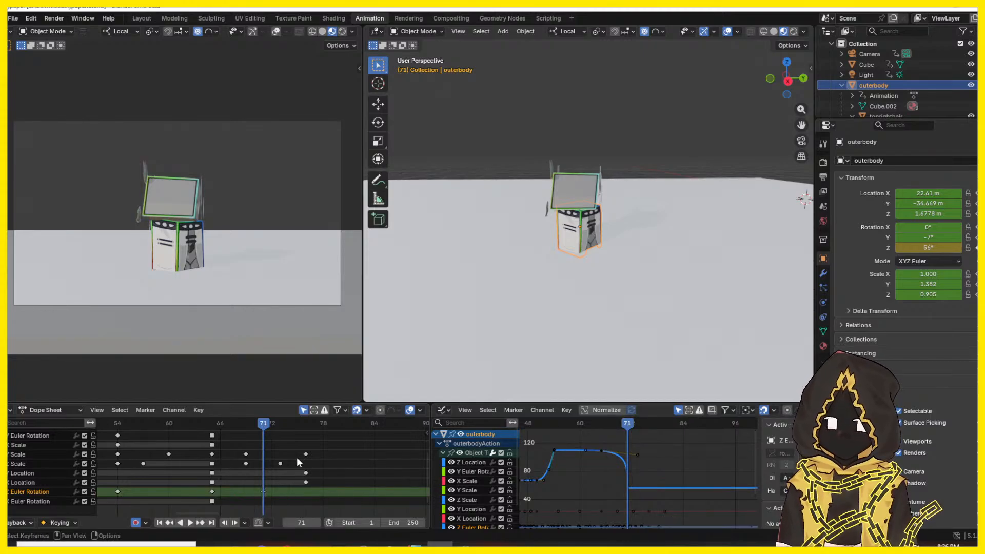
# - Keyframe outerbody's Z rotation of 56° at frames 76 and 78
pyautogui.click(297, 456)
pyautogui.press('Right')
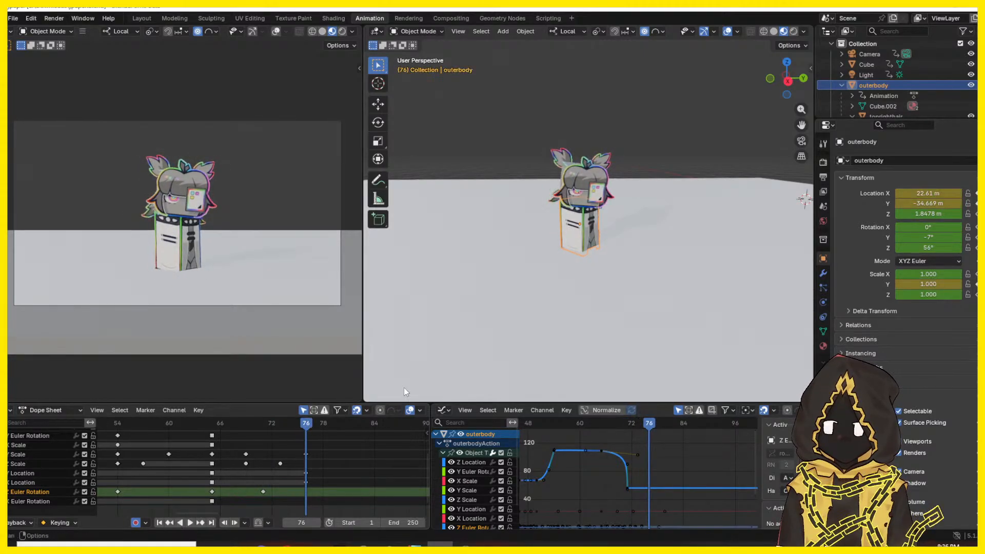
pyautogui.press('Right')
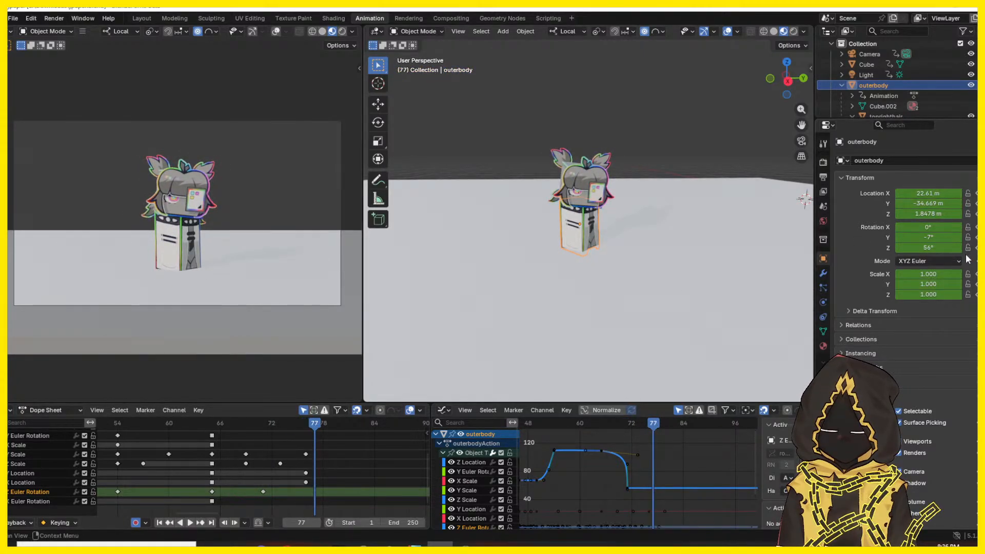
pyautogui.press('Left')
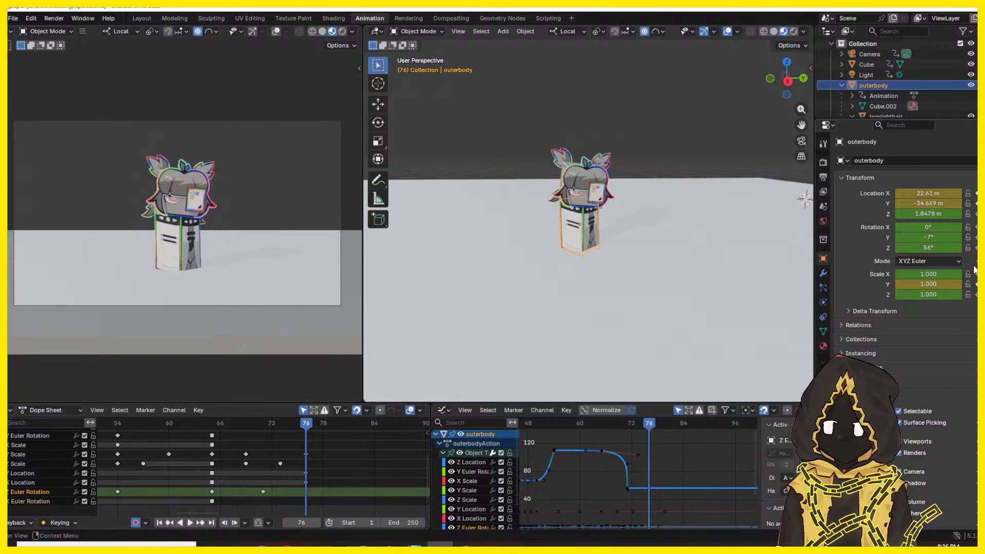
pyautogui.press('Right')
pyautogui.press('Right')
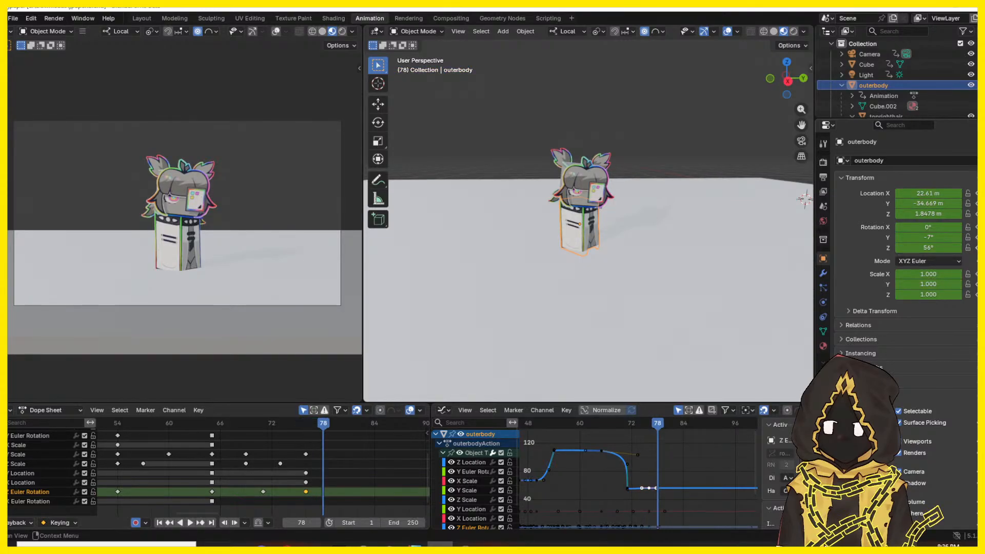
pyautogui.click(976, 248)
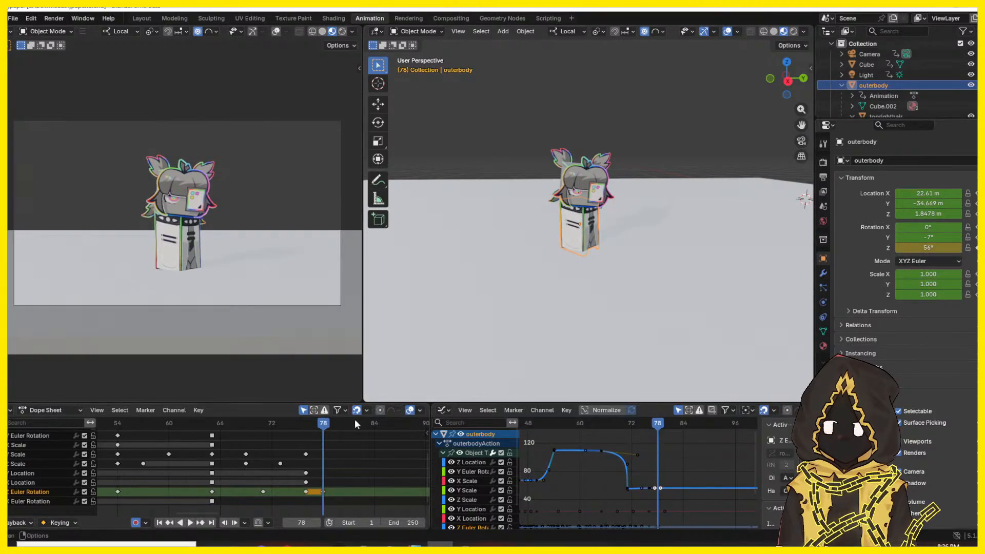
# - Play back the turn with the Z rotation held through frames 76 to 78
pyautogui.moveTo(315, 428); pyautogui.dragTo(247, 423)
pyautogui.press('space')
pyautogui.press('space')
pyautogui.click(249, 425)
pyautogui.press('space')
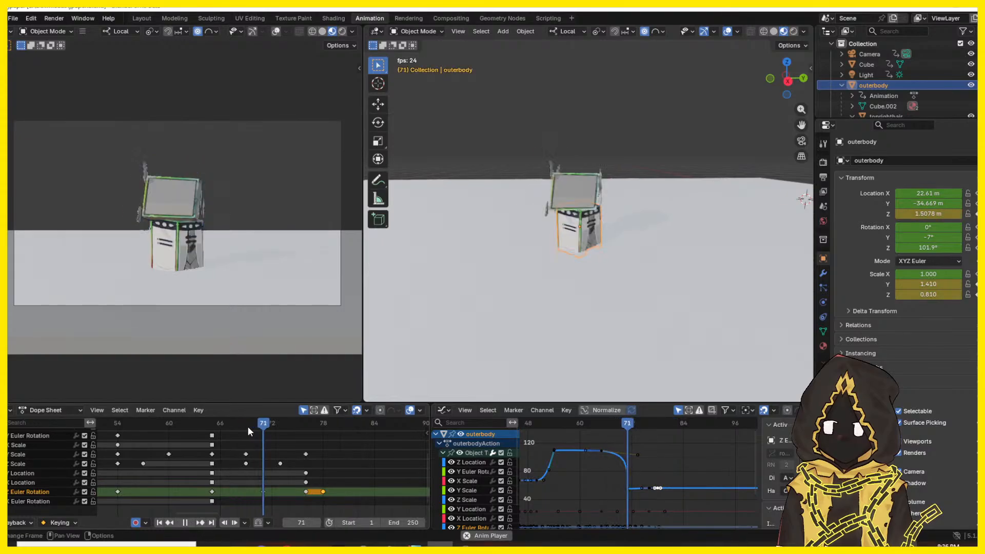
pyautogui.click(168, 423)
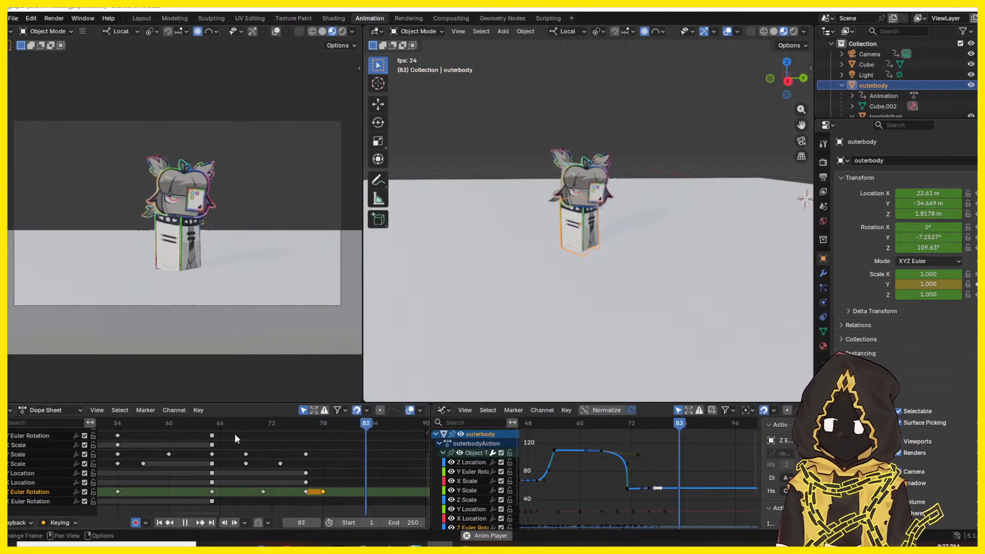
# - Play back the turn from frame 62 to review the Z rotation hold
pyautogui.press('space')
pyautogui.moveTo(319, 428); pyautogui.dragTo(298, 434)
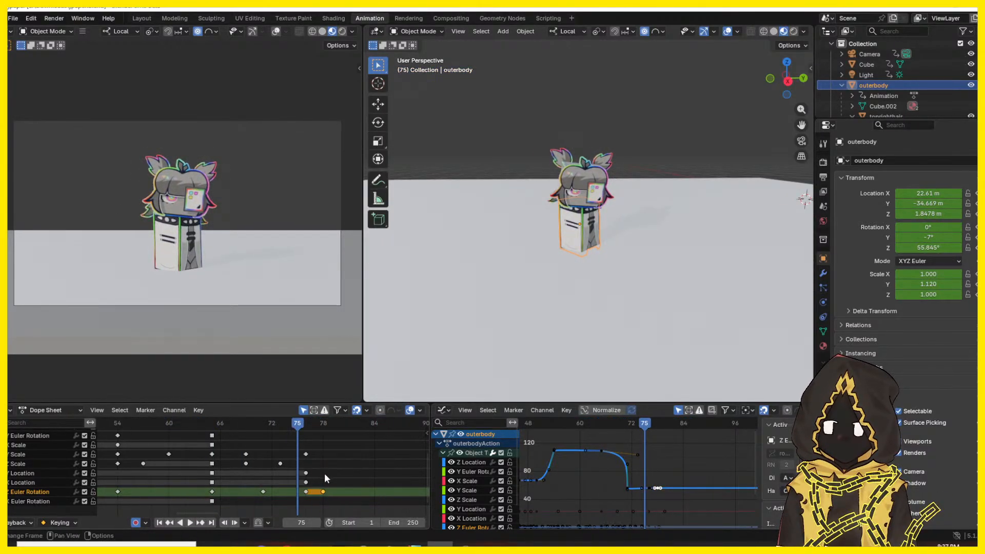
pyautogui.click(186, 427)
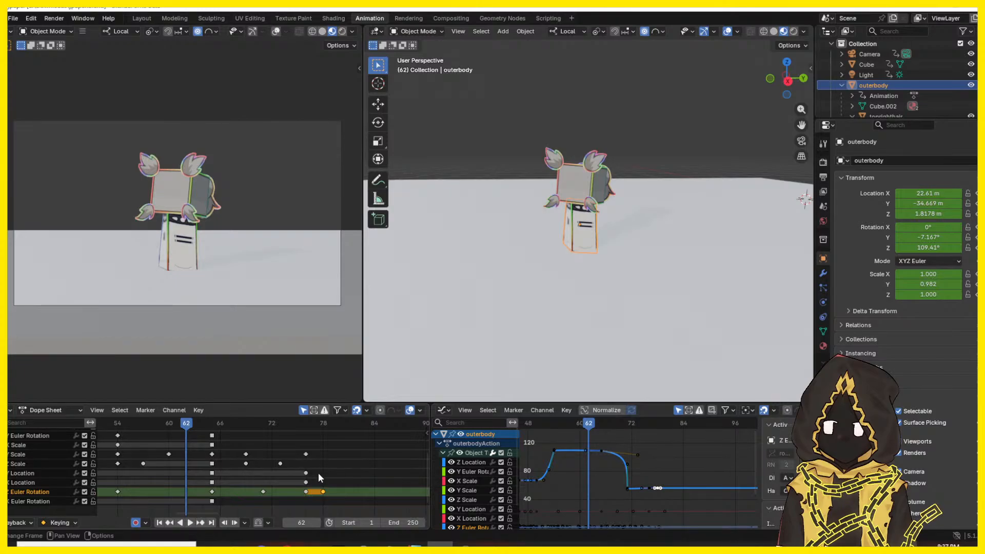
pyautogui.press('space')
pyautogui.press('space')
# - Delete outerbody's Z rotation keyframe at frame 78 and keyframe a Z rotation of 4° at frame 80
pyautogui.press('x')
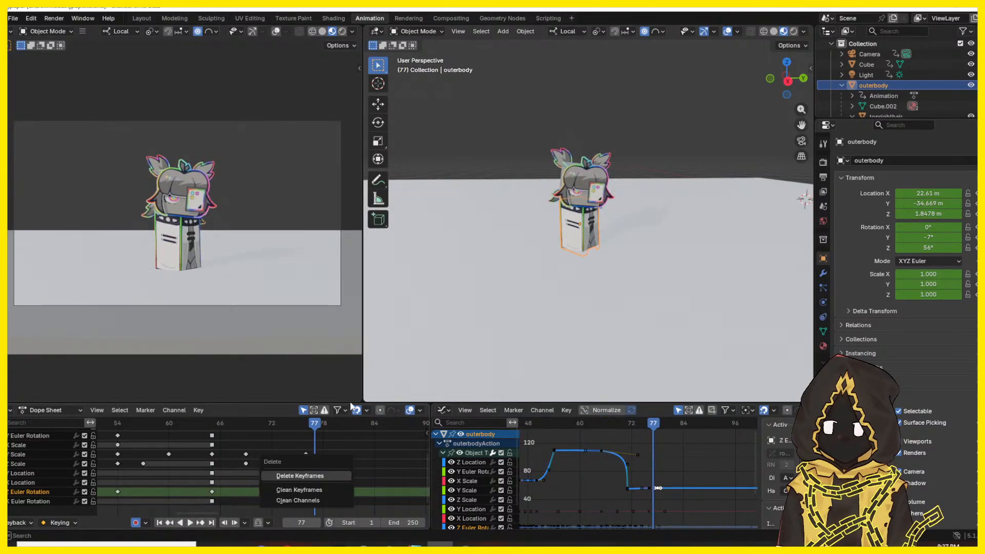
pyautogui.click(314, 479)
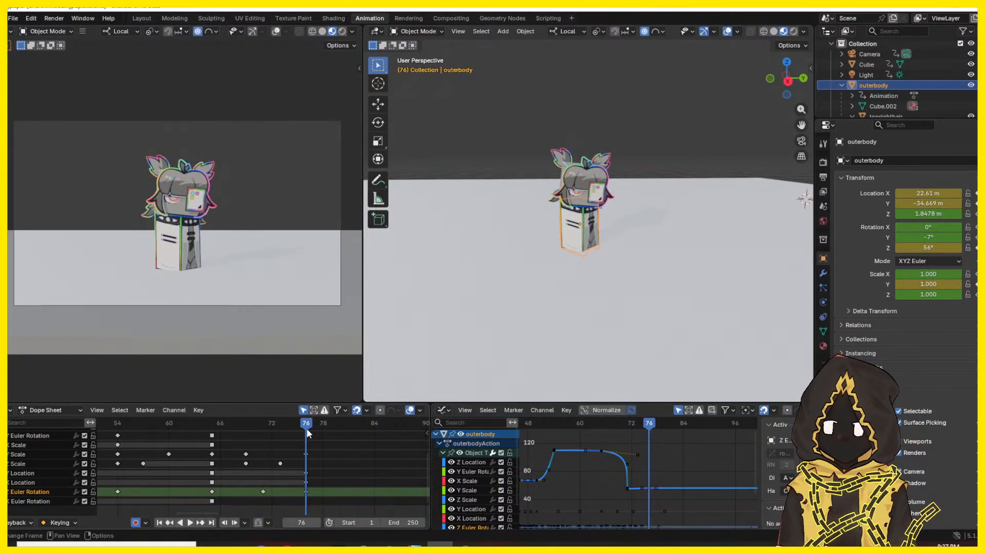
pyautogui.press('Right')
pyautogui.press('Right')
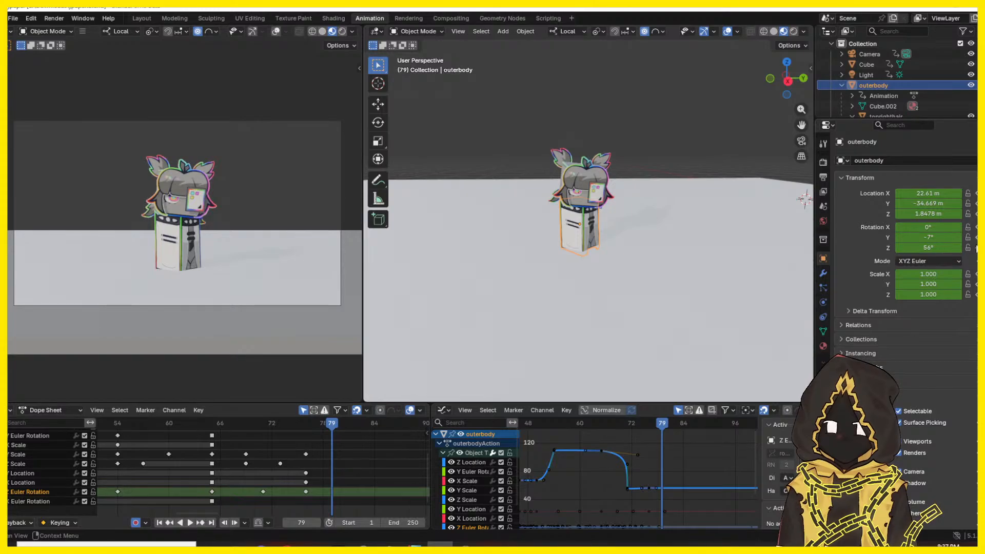
pyautogui.press('Right')
pyautogui.click(977, 248)
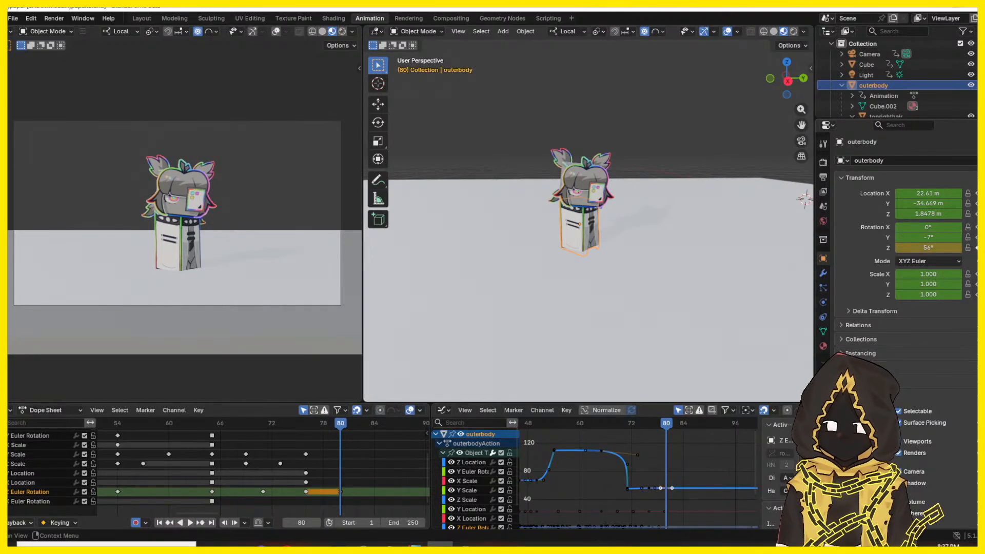
pyautogui.moveTo(930, 248); pyautogui.dragTo(949, 248)
pyautogui.moveTo(306, 423); pyautogui.dragTo(341, 428)
pyautogui.press('space')
pyautogui.press('space')
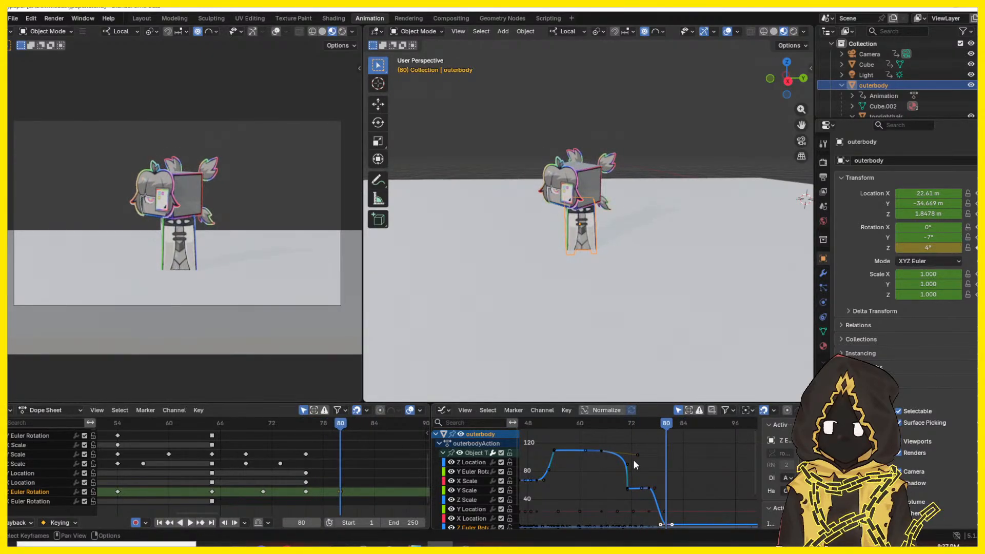
# - Raise the left curve handle of outerbody's Z rotation keyframe at frame 80 and play back the turn
pyautogui.moveTo(658, 512); pyautogui.dragTo(654, 495, button='middle')
pyautogui.moveTo(659, 506); pyautogui.dragTo(662, 454)
pyautogui.click(634, 438)
pyautogui.click(610, 424)
pyautogui.press('space')
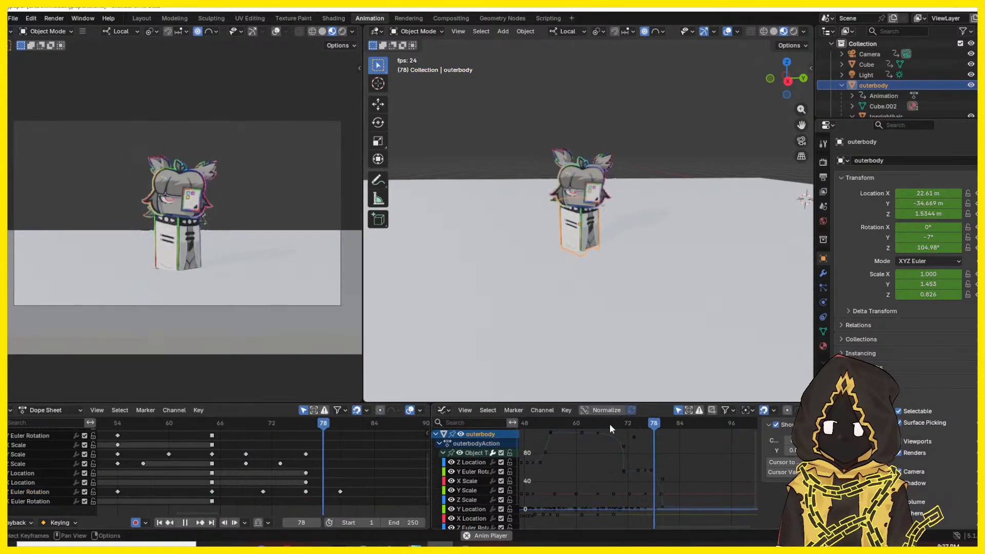
pyautogui.click(623, 423)
pyautogui.moveTo(623, 424); pyautogui.dragTo(651, 437)
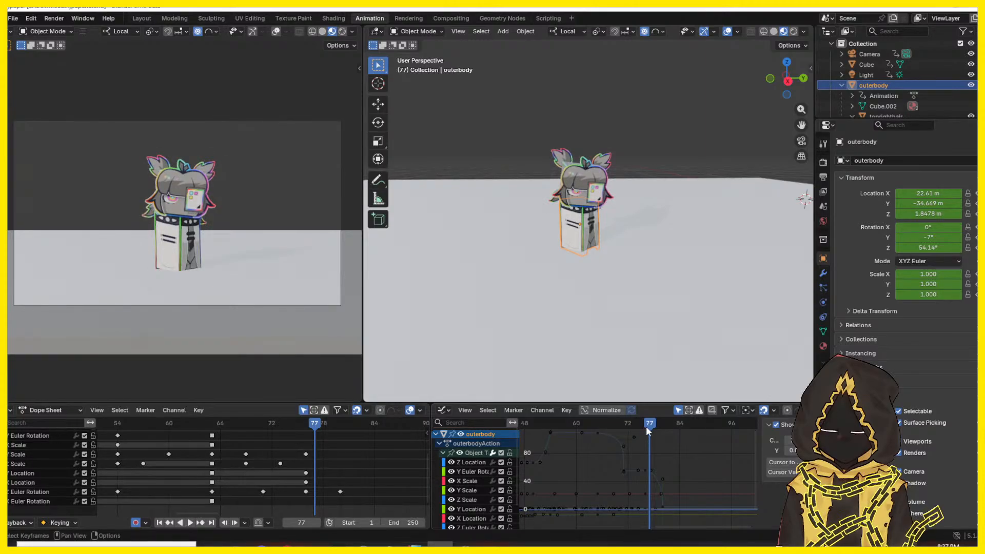
# - Pull the frame 80 handle back towards frame 76, level the frame 76 keyframe's handle, and play back the turn
pyautogui.click(662, 479)
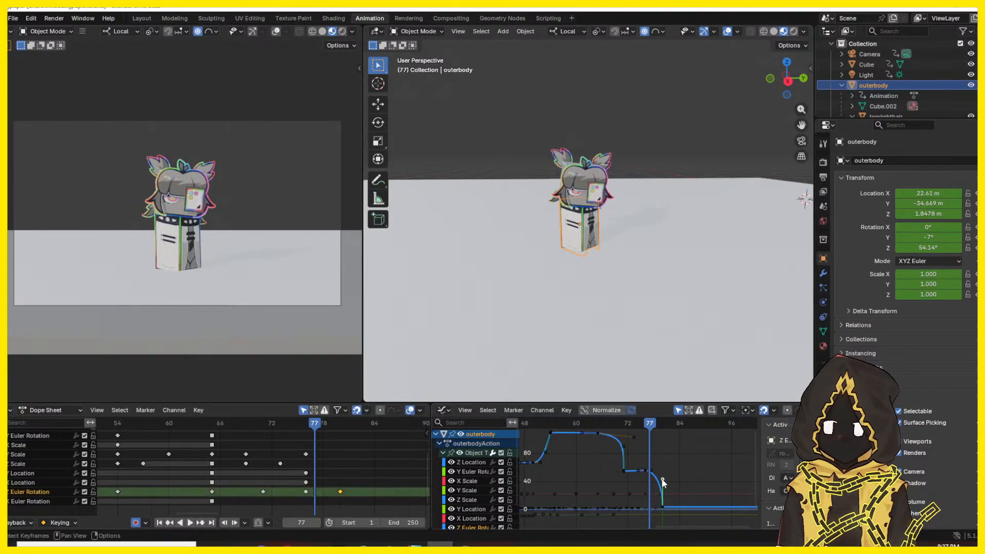
pyautogui.moveTo(663, 479); pyautogui.dragTo(644, 476)
pyautogui.moveTo(645, 476); pyautogui.dragTo(641, 526, button='middle')
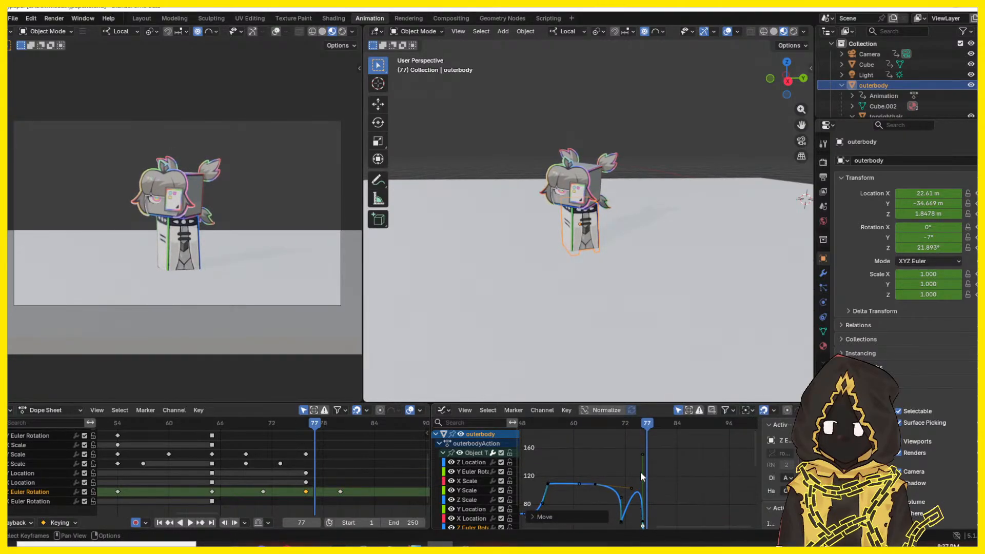
pyautogui.moveTo(642, 455); pyautogui.dragTo(646, 522)
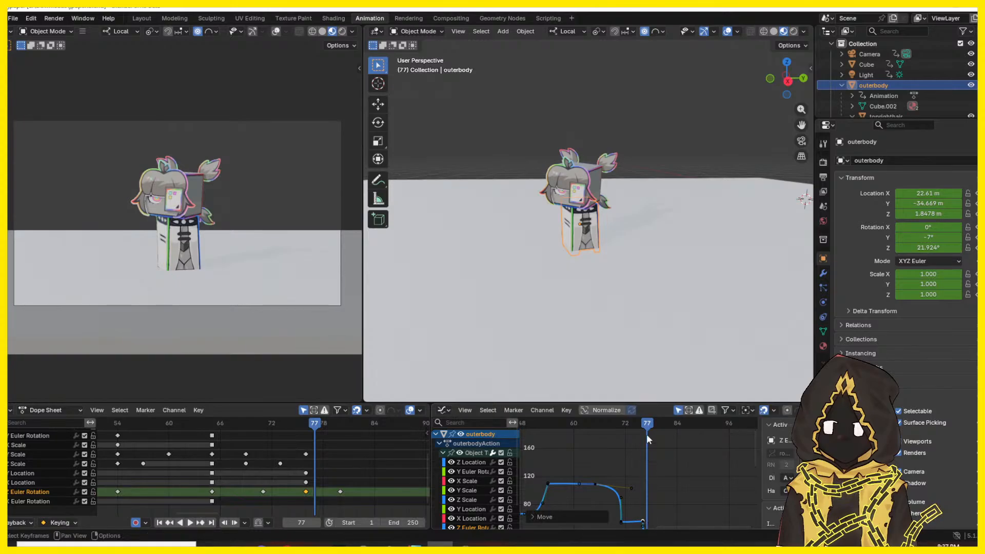
pyautogui.press('space')
pyautogui.press('space')
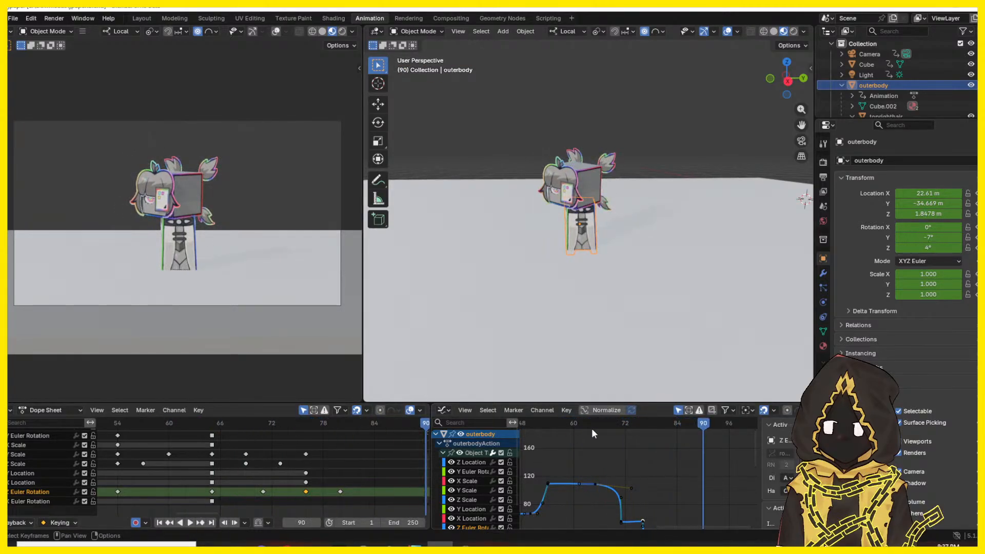
# - Move the left handle of the frame 80 Z rotation keyframe upward for a gentler start to the drop
pyautogui.moveTo(601, 426); pyautogui.dragTo(625, 435)
pyautogui.moveTo(664, 493); pyautogui.dragTo(666, 465, button='middle')
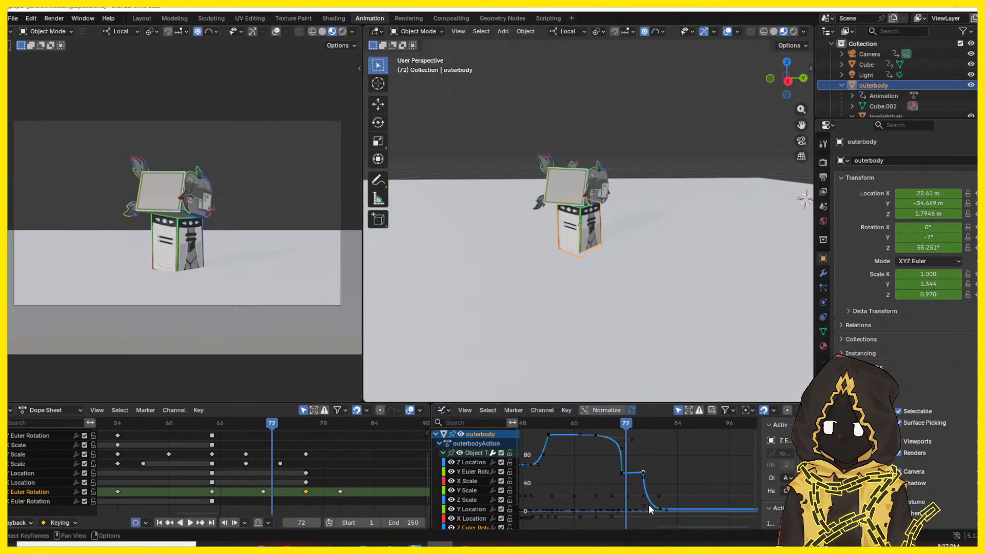
pyautogui.press('g')
pyautogui.click(689, 480)
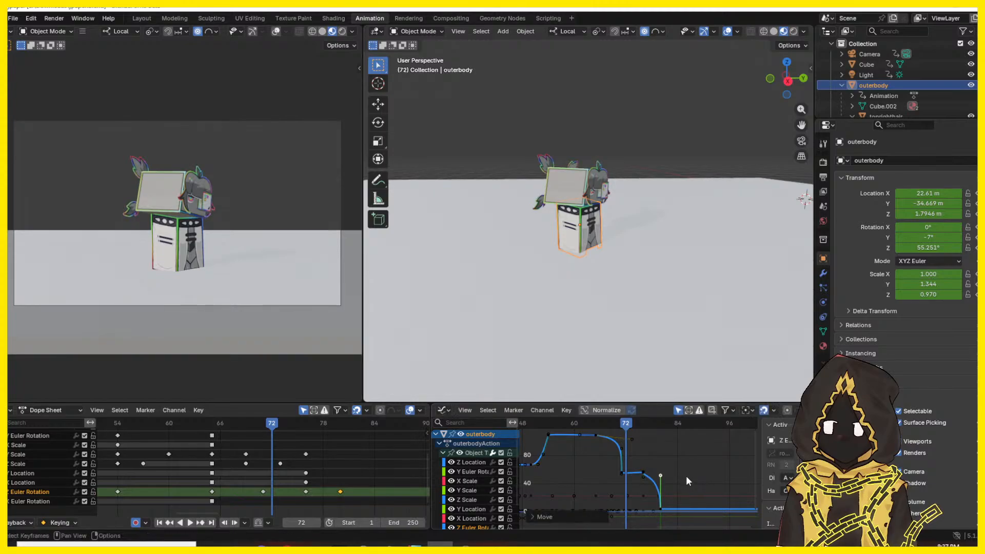
# - Try to shift outerbody's Z rotation keyframe from frame 76 to frame 78
pyautogui.press('g')
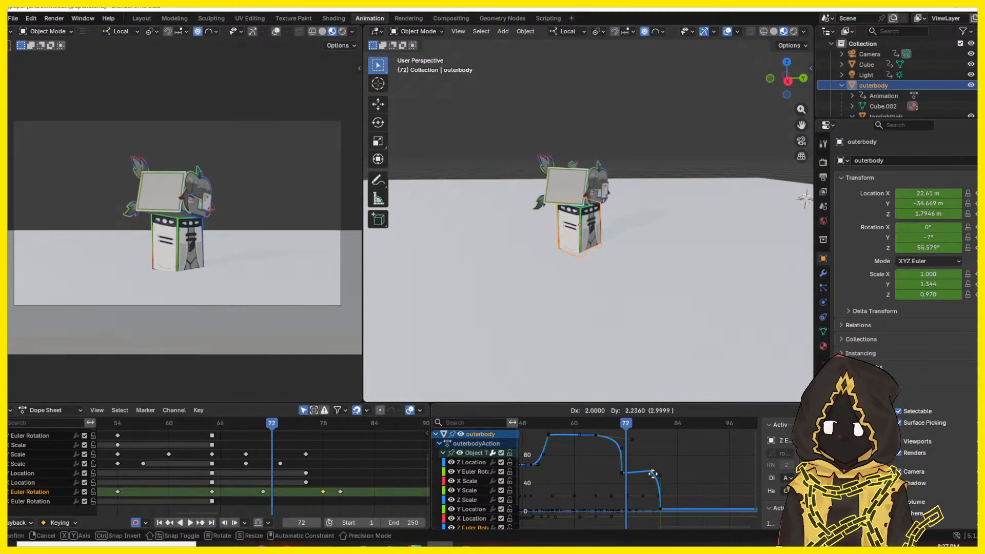
pyautogui.click(655, 478)
pyautogui.hotkey('ctrl', 'z')
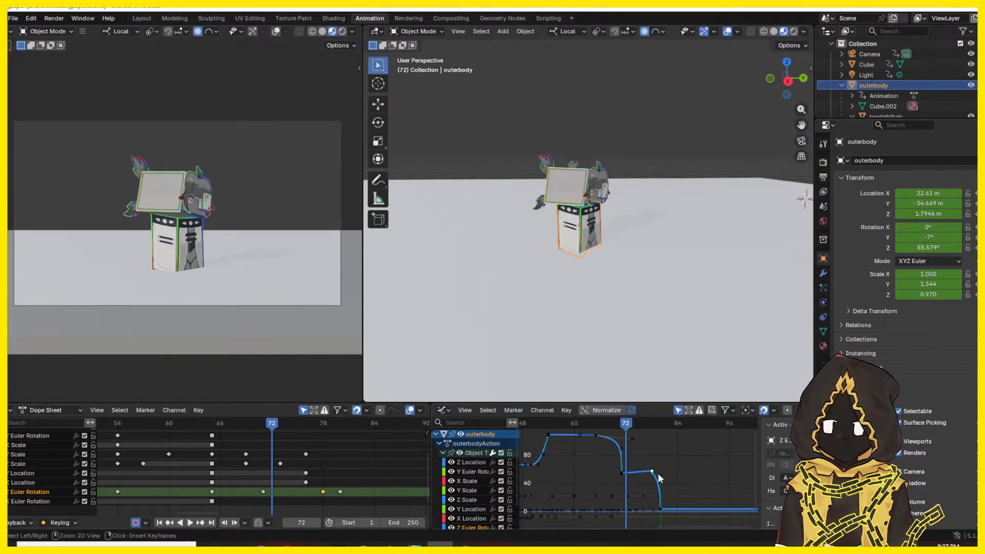
# - Extend the right handle of the frame 76 Z rotation keyframe past frame 80 and play back from frame 62
pyautogui.press('g')
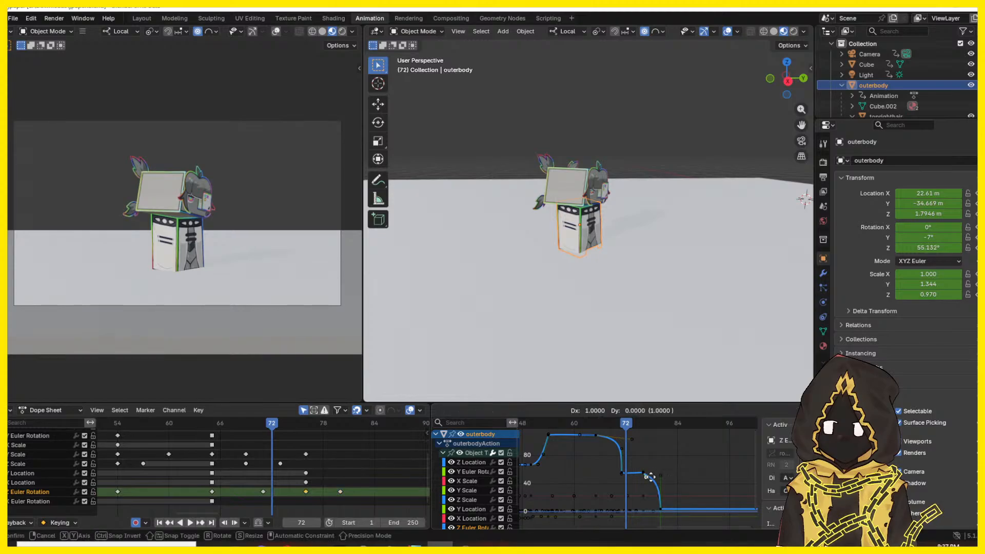
pyautogui.click(670, 474)
pyautogui.press('space')
pyautogui.press('space')
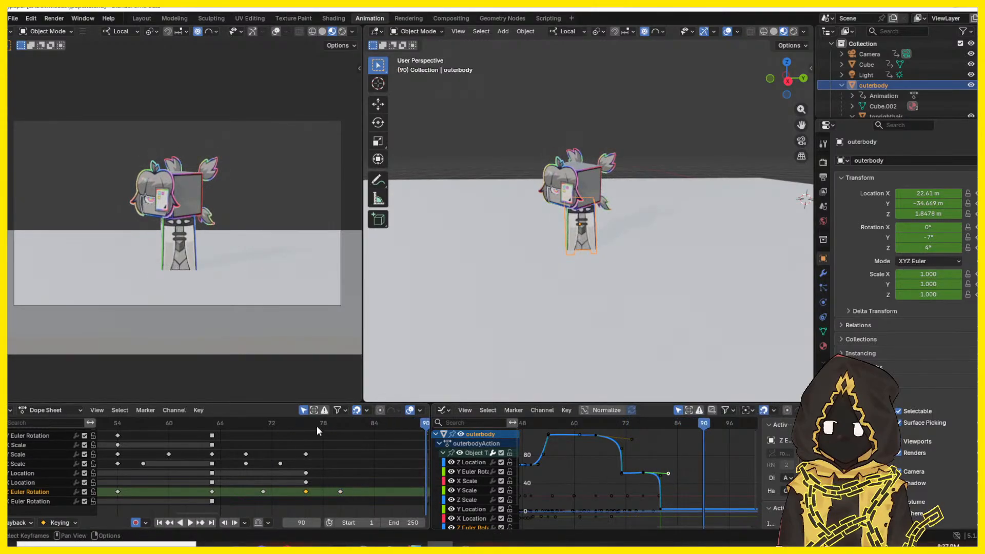
pyautogui.moveTo(316, 426); pyautogui.dragTo(187, 429)
pyautogui.press('space')
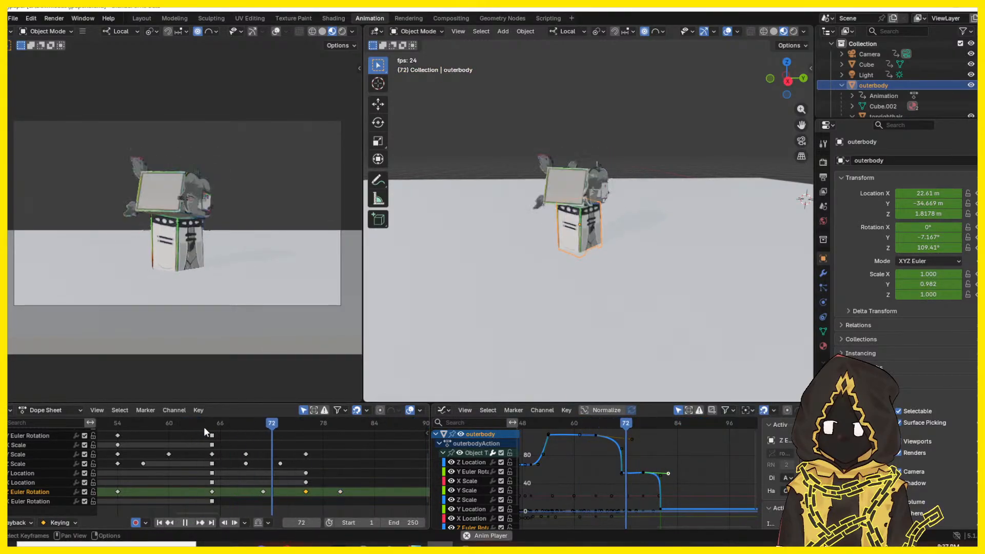
pyautogui.press('space')
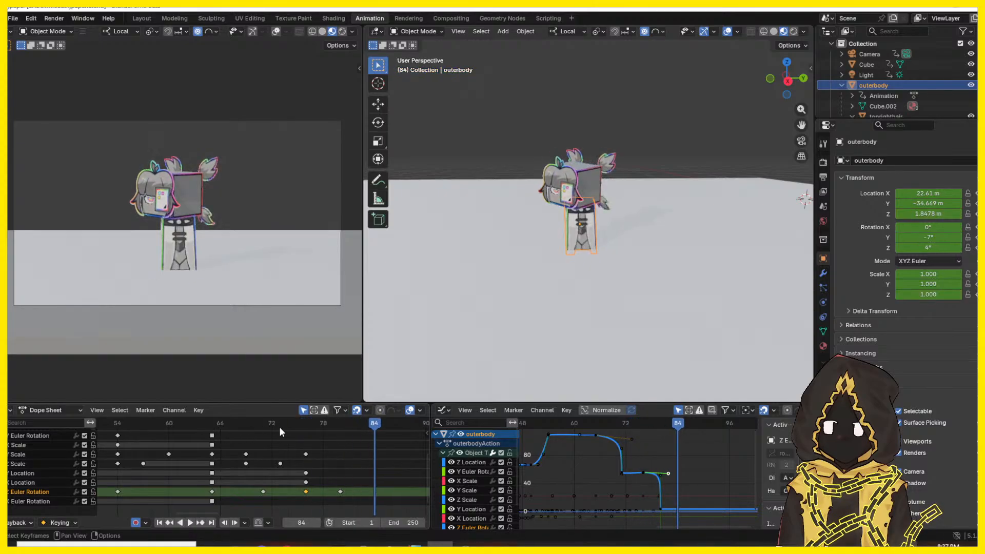
# - Undo the frame 80 Z rotation keyframe and its curve edits, back to the hold through frame 78
pyautogui.moveTo(279, 425); pyautogui.dragTo(309, 428)
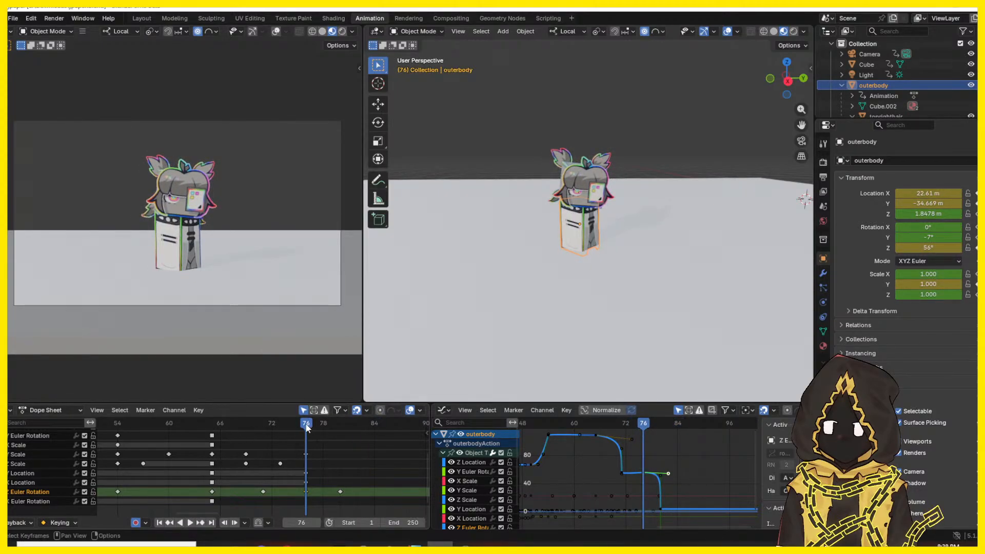
pyautogui.click(679, 470)
pyautogui.hotkey('ctrl', 'z')
pyautogui.moveTo(282, 422); pyautogui.dragTo(307, 423)
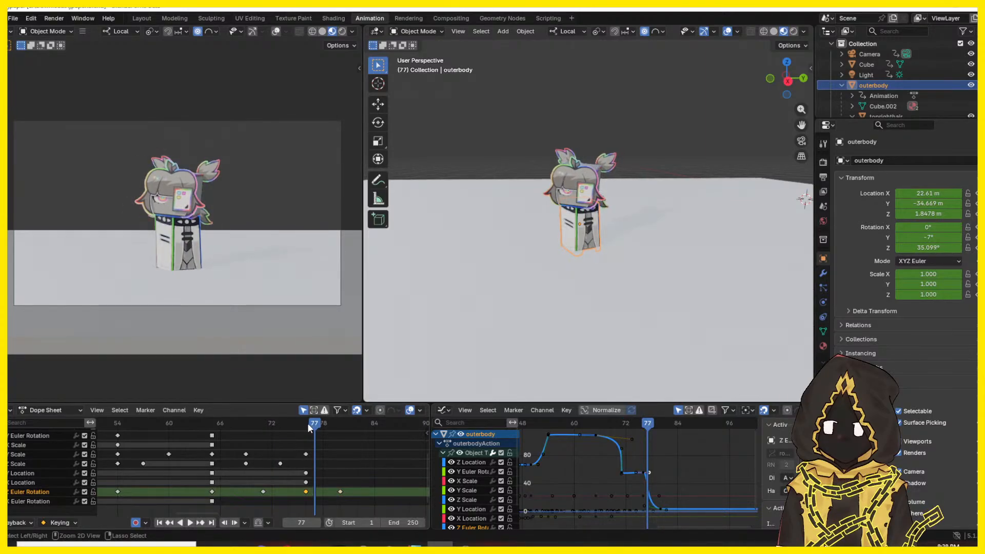
pyautogui.press('Up')
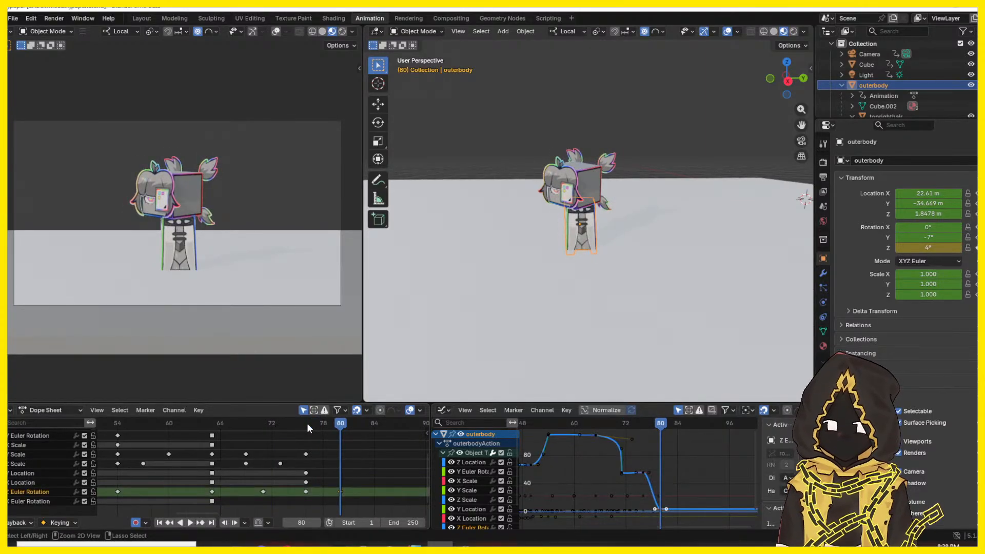
pyautogui.hotkey('ctrl', 'z')
pyautogui.hotkey('ctrl', 'z')
pyautogui.hotkey('ctrl', 'z')
pyautogui.hotkey('ctrl', 'z')
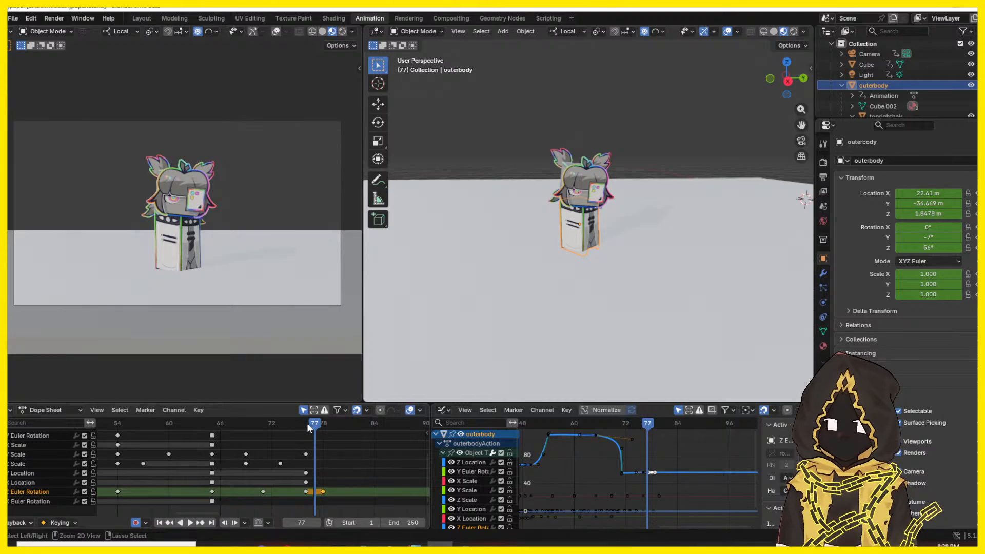
# - Delete outerbody's Z rotation keyframes at frames 76 and 78
pyautogui.press('Left')
pyautogui.press('Left')
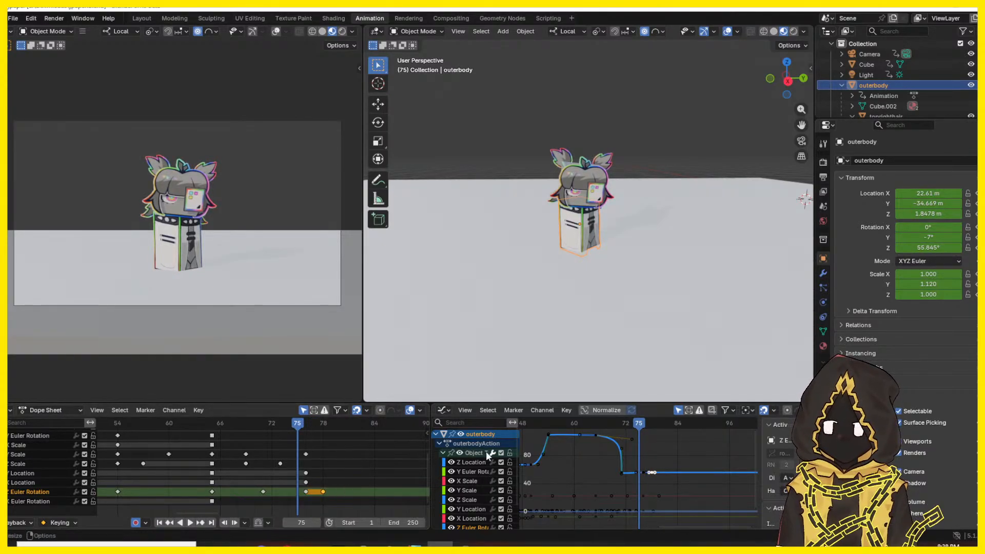
pyautogui.moveTo(373, 481); pyautogui.dragTo(303, 502)
pyautogui.click(336, 486)
pyautogui.press('x')
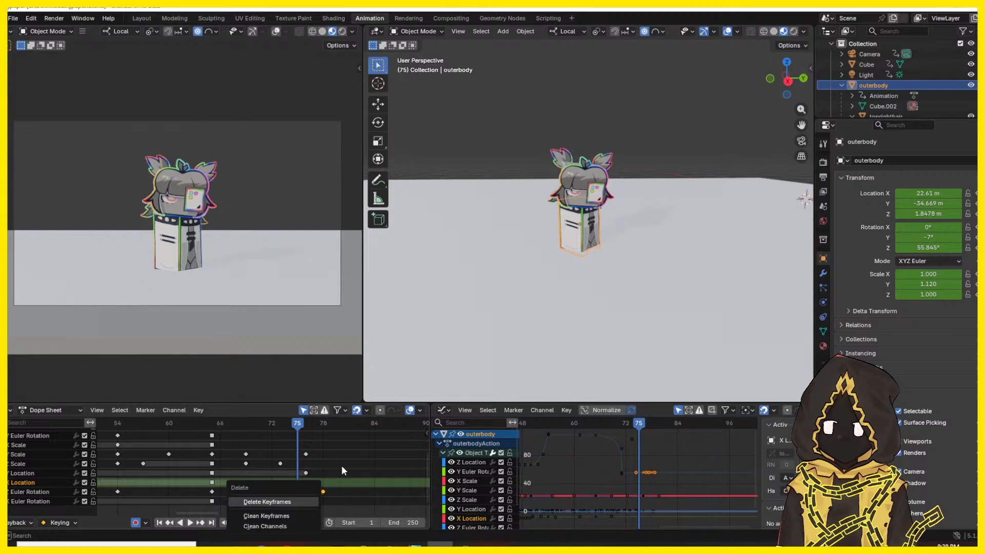
pyautogui.click(284, 500)
# - Play back the turn without the deleted Z rotation keyframes
pyautogui.click(279, 424)
pyautogui.moveTo(278, 423); pyautogui.dragTo(196, 426)
pyautogui.press('space')
pyautogui.press('space')
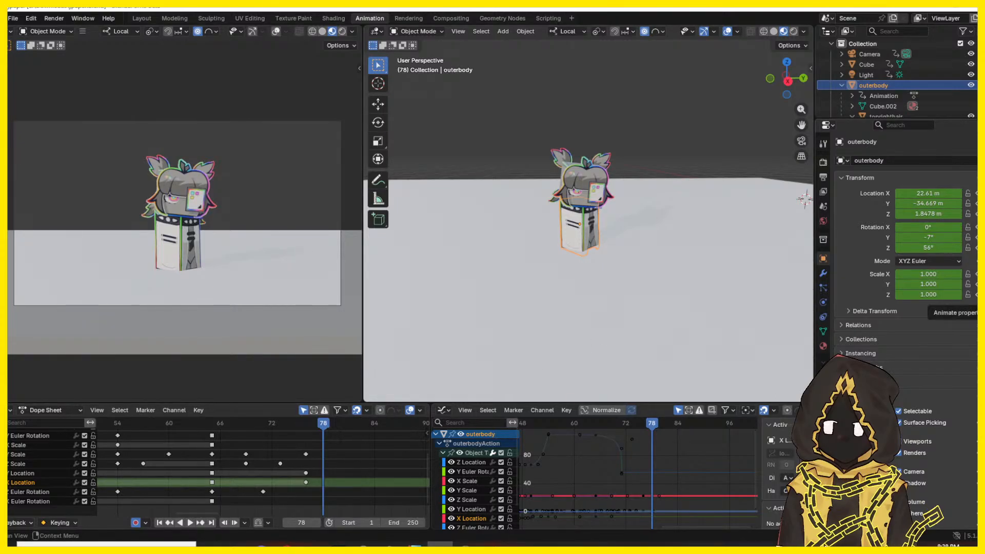
# - Keyframe outerbody's scale of 1.000 on all axes and its rotation of 0°, -7° and 56° at frame 76
pyautogui.press('Down')
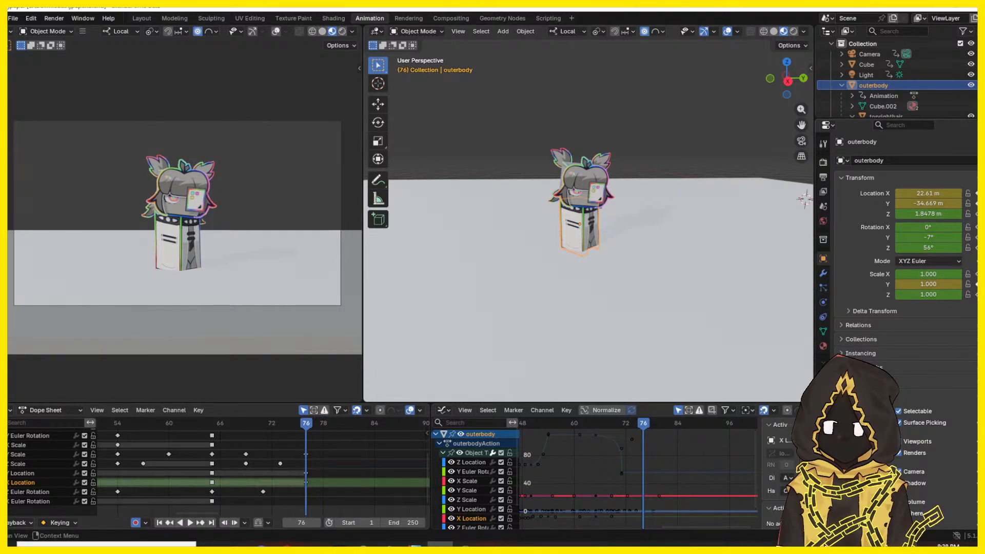
pyautogui.press('i')
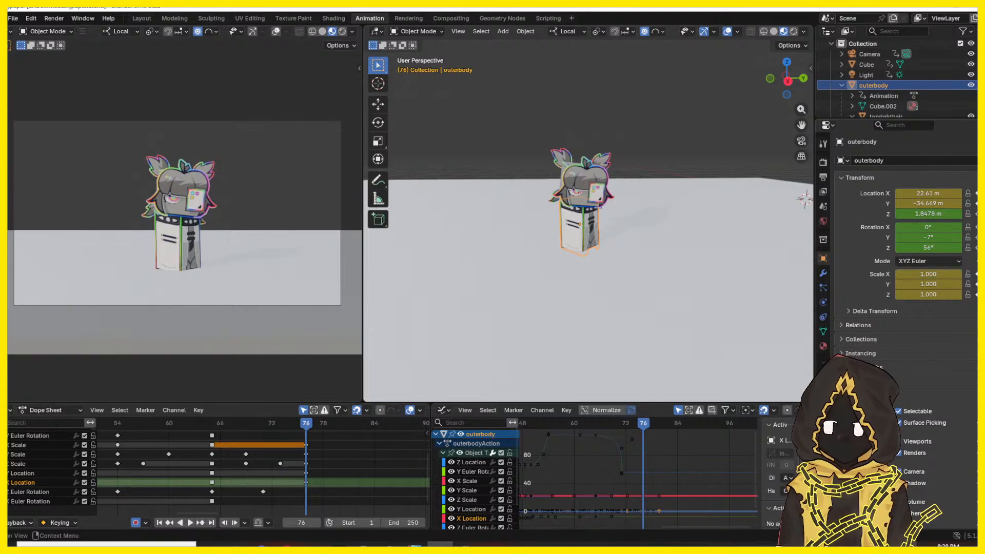
pyautogui.click(976, 227)
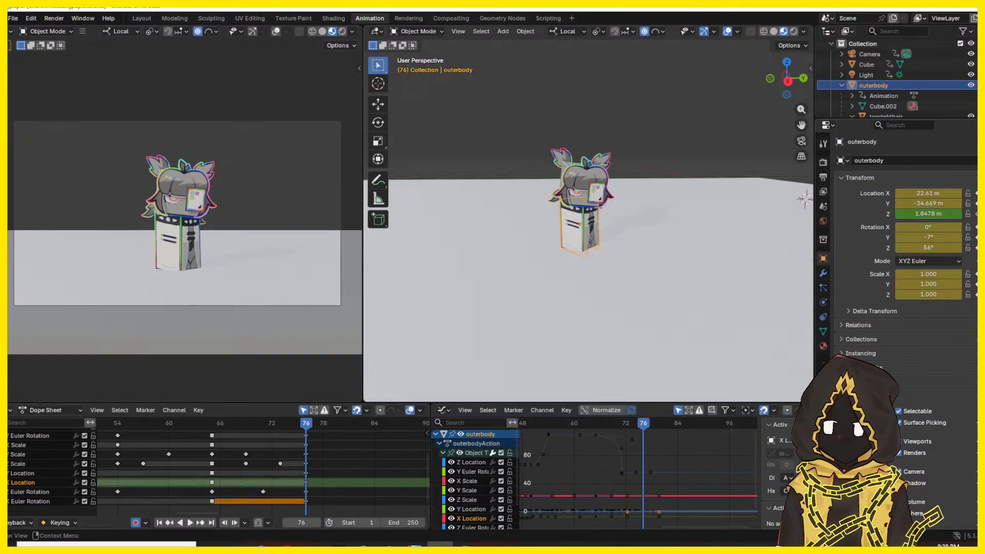
# - Play back the turn with the scale and rotation keyframed at frame 76
pyautogui.press('Left')
pyautogui.press('Left')
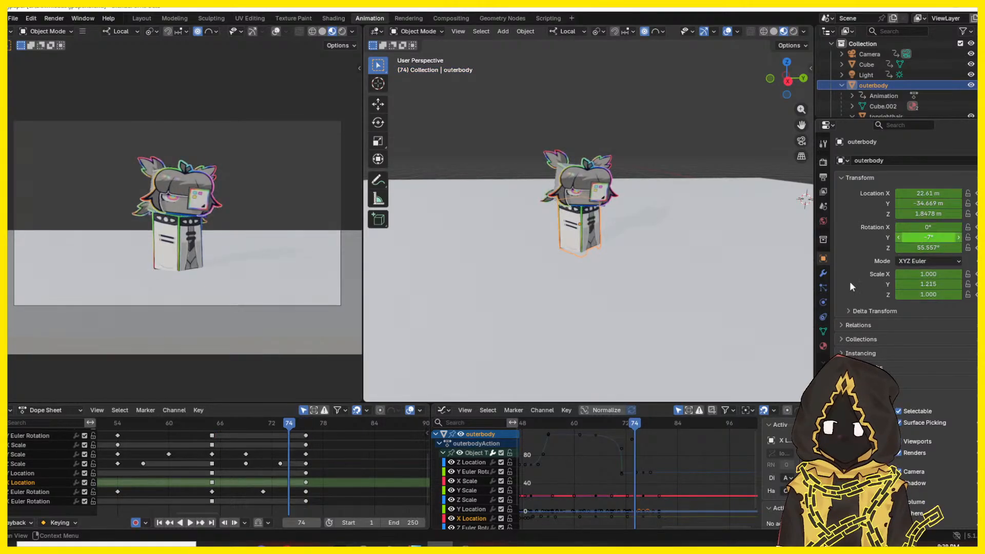
pyautogui.press('Left')
pyautogui.press('Left')
pyautogui.press('Left')
pyautogui.click(197, 425)
pyautogui.press('space')
pyautogui.press('space')
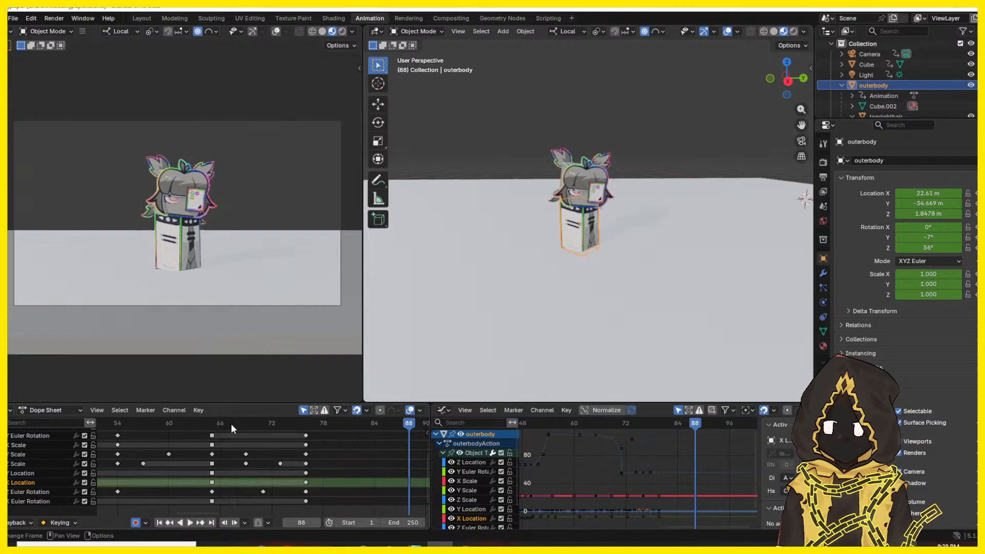
# - Pose outerbody at frame 79 with Z location 1.8978 m, Y and Z rotations of 3° and 4°, and Y and Z scales of 1.190 and 0.860
pyautogui.moveTo(231, 429); pyautogui.dragTo(310, 430)
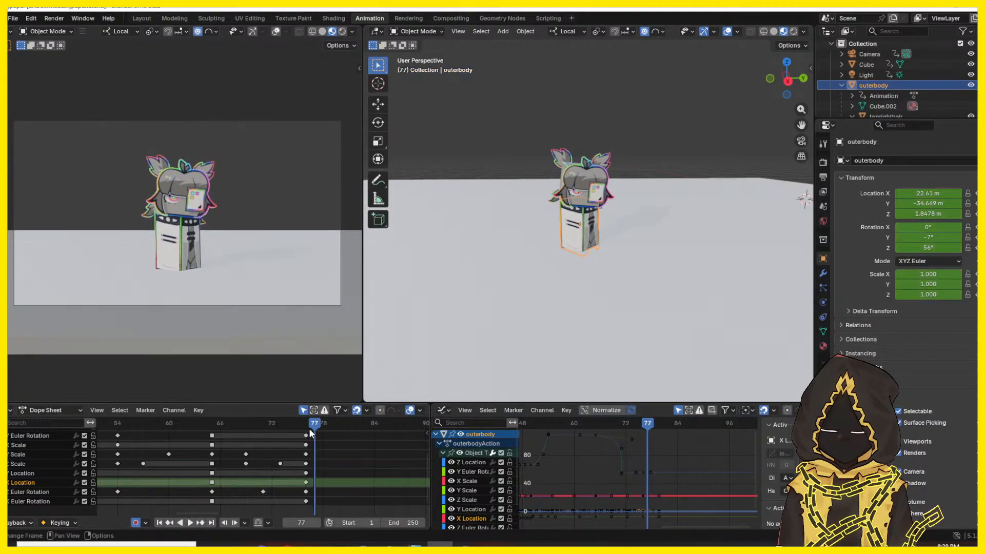
pyautogui.press('Right')
pyautogui.press('Right')
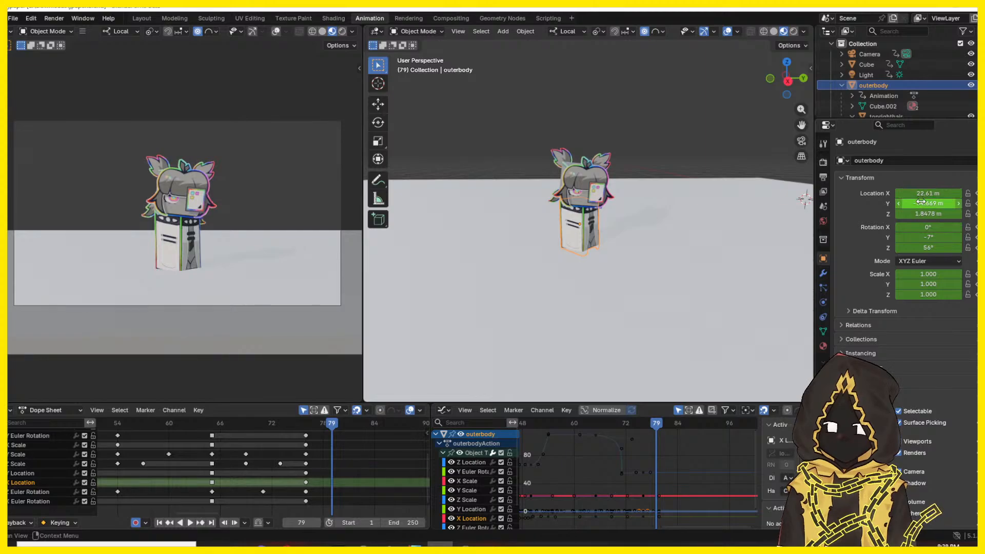
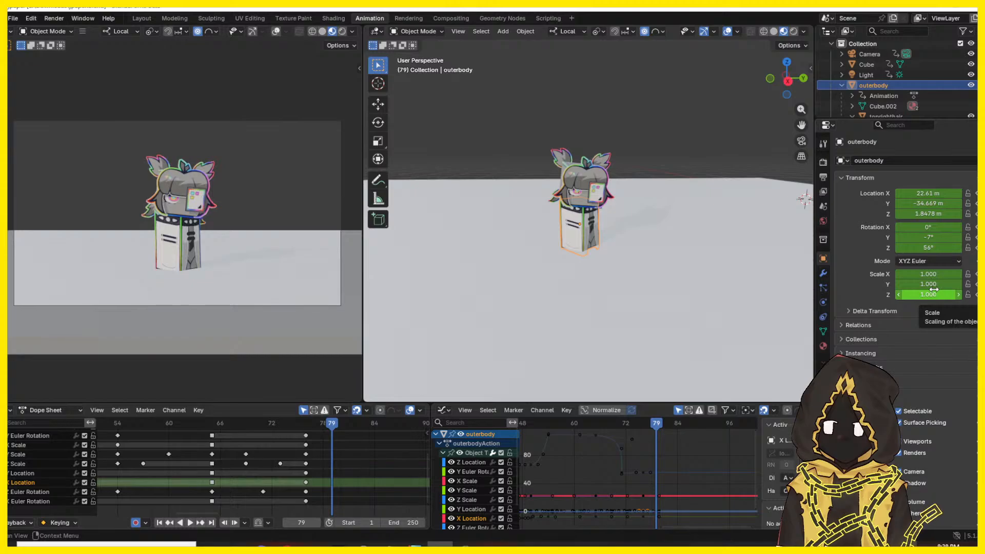
pyautogui.moveTo(928, 248)
pyautogui.mouseDown()
pyautogui.moveTo(911, 248)
pyautogui.moveTo(938, 248)
pyautogui.moveTo(939, 237)
pyautogui.mouseUp()
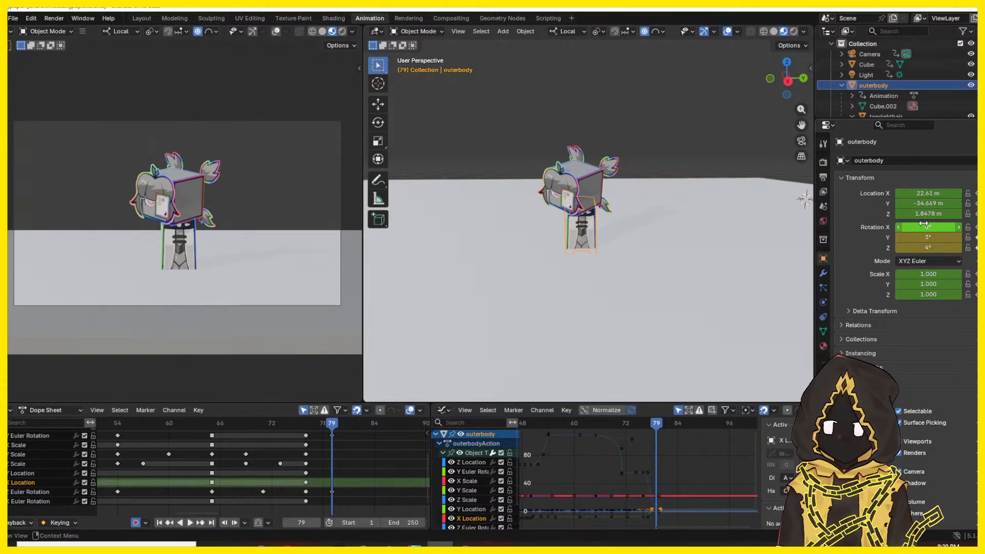
pyautogui.moveTo(928, 213); pyautogui.dragTo(935, 213)
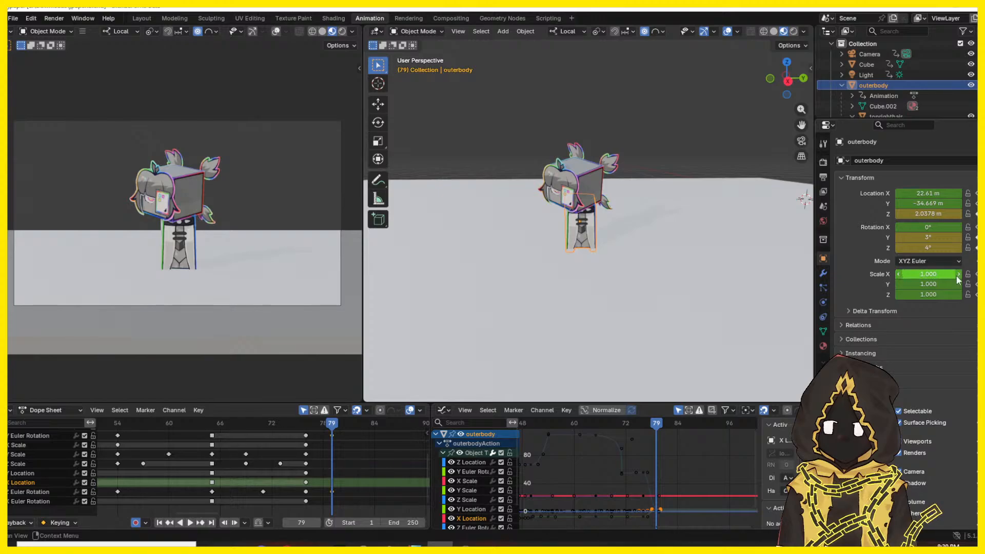
pyautogui.moveTo(929, 284)
pyautogui.mouseDown()
pyautogui.moveTo(940, 284)
pyautogui.moveTo(922, 294)
pyautogui.mouseUp()
pyautogui.moveTo(930, 214); pyautogui.dragTo(923, 214)
# - Play back the turn with the new pose at frame 79
pyautogui.press('Left')
pyautogui.press('Left')
pyautogui.press('Left')
pyautogui.press('Left')
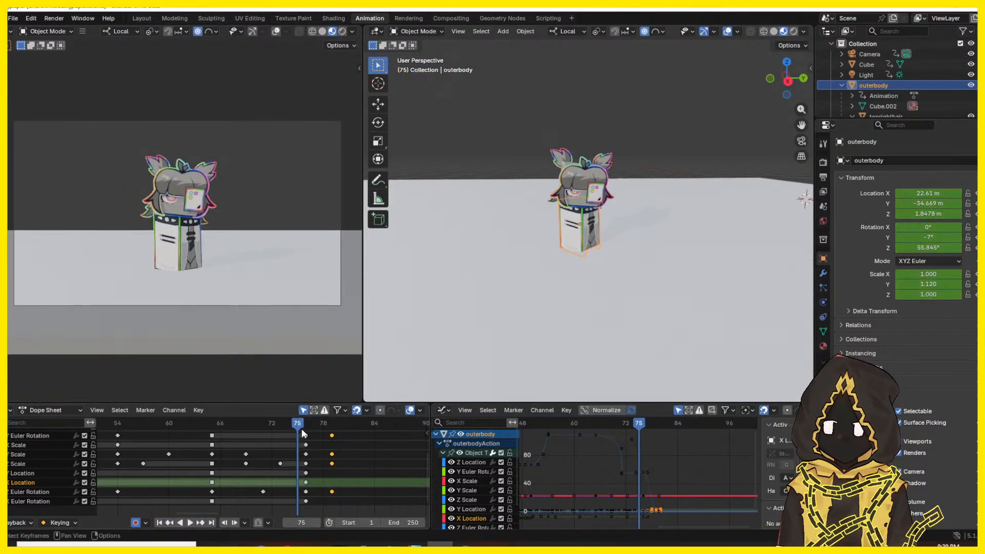
pyautogui.press('space')
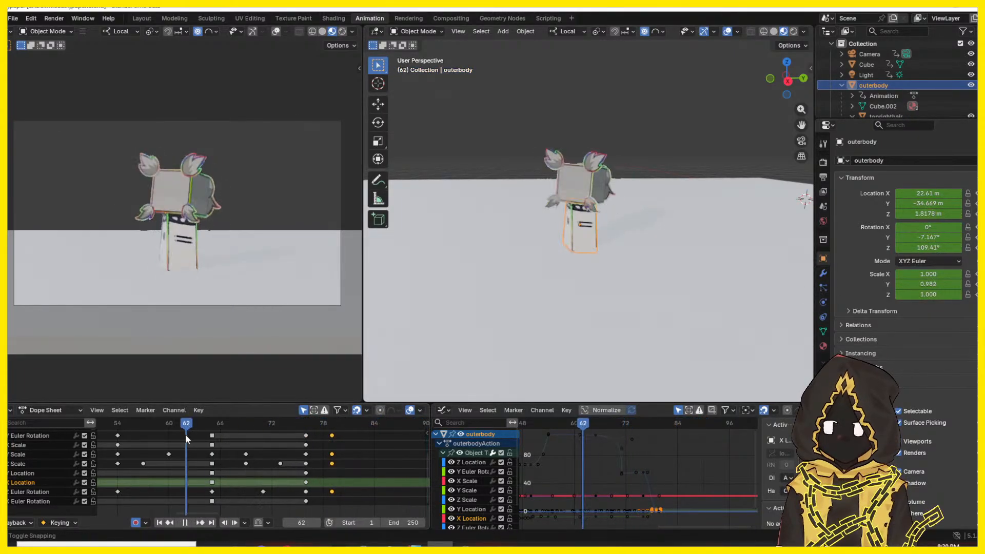
pyautogui.press('space')
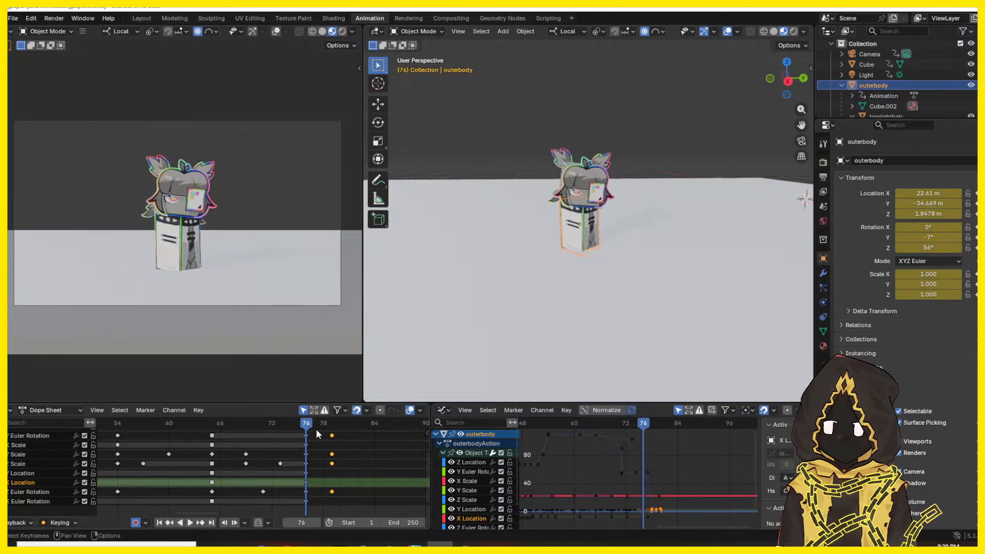
# - Retime outerbody's last two poses, moving the frame 76 keyframes to frame 78 and the frame 79 keyframes to frame 82
pyautogui.press('b')
pyautogui.moveTo(355, 451); pyautogui.dragTo(326, 492)
pyautogui.click(333, 457)
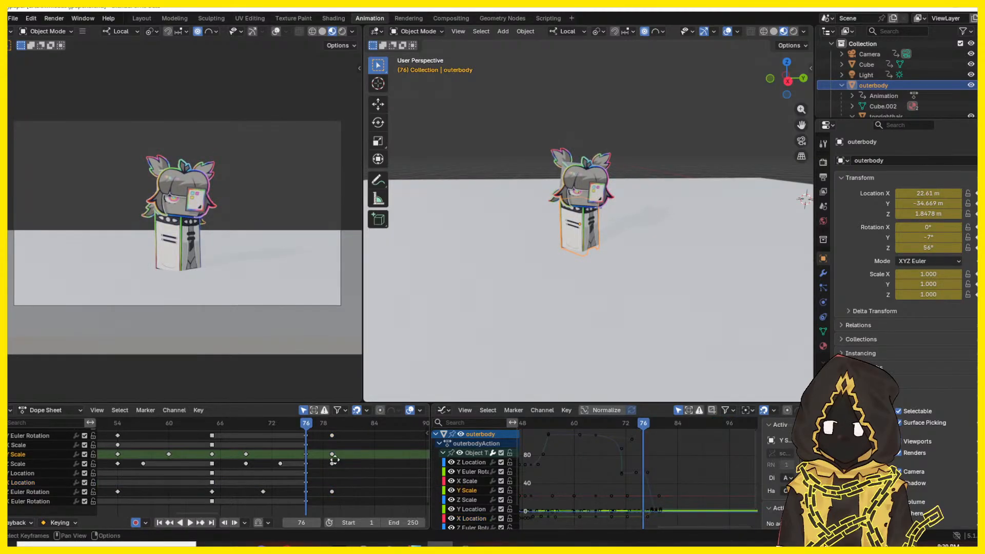
pyautogui.moveTo(333, 458); pyautogui.dragTo(349, 504, button='middle')
pyautogui.moveTo(358, 435); pyautogui.dragTo(337, 458)
pyautogui.click(341, 449)
pyautogui.click(337, 458)
pyautogui.press('Right')
pyautogui.press('Right')
pyautogui.press('Right')
pyautogui.press('Right')
pyautogui.press('Right')
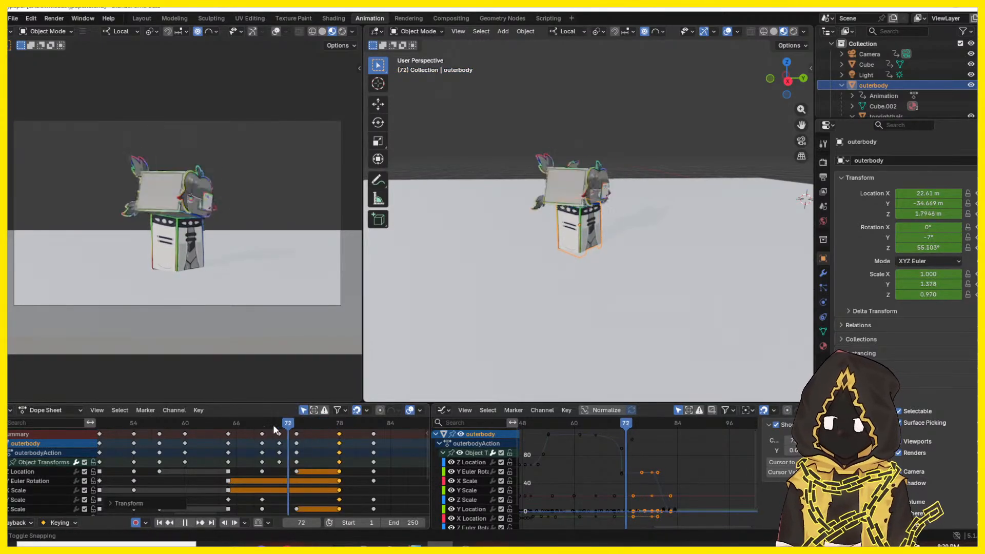
# - Play back the turn with the retimed poses at frames 78 and 82
pyautogui.press('space')
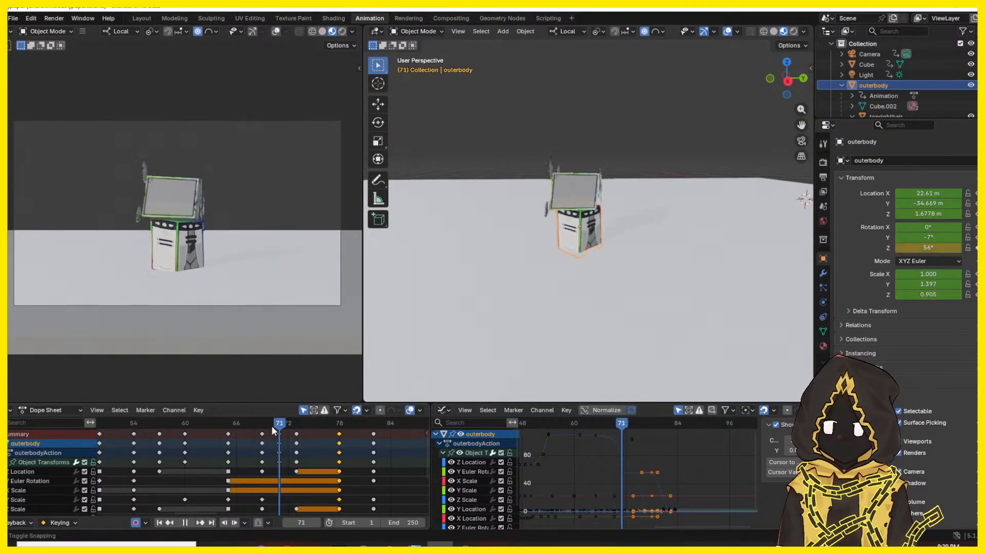
pyautogui.click(258, 427)
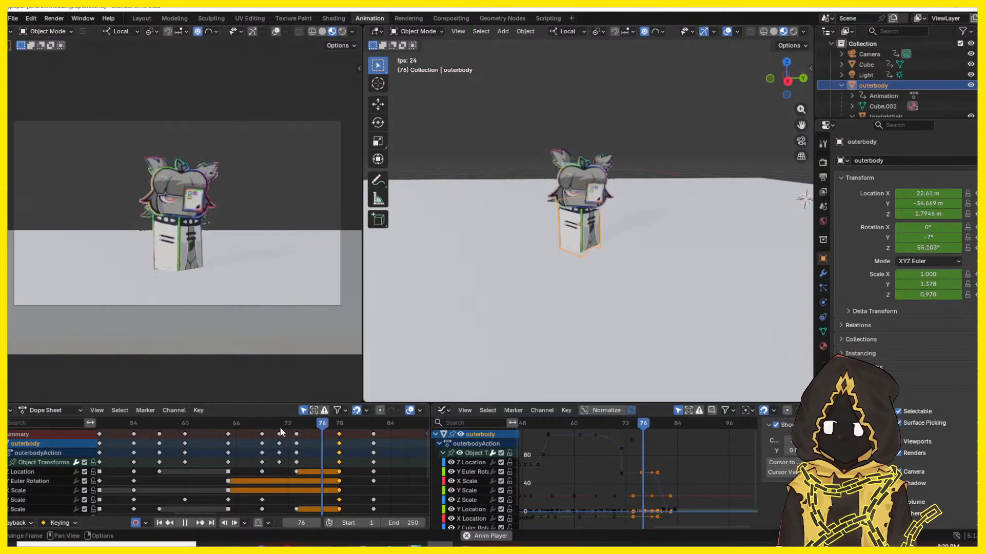
pyautogui.moveTo(280, 427); pyautogui.dragTo(126, 431)
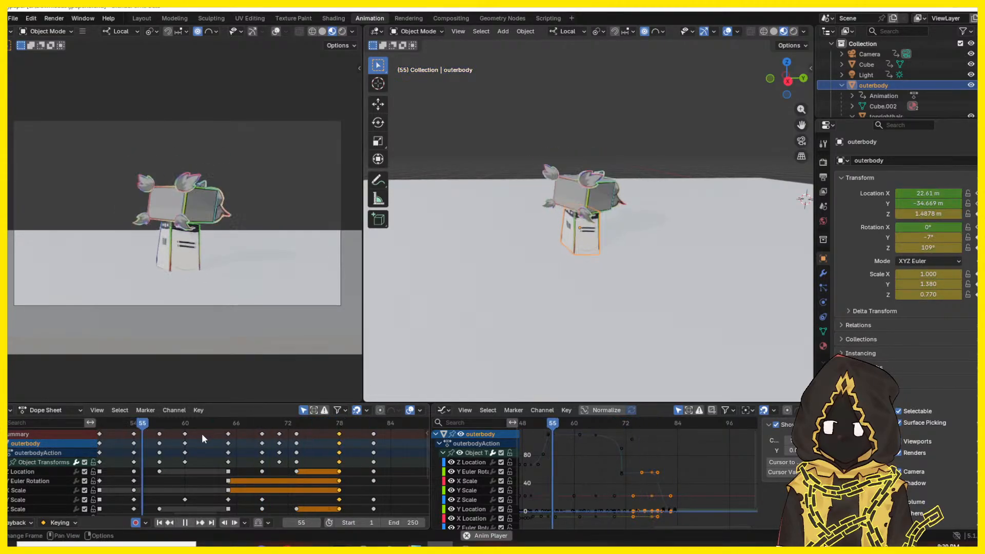
pyautogui.press('space')
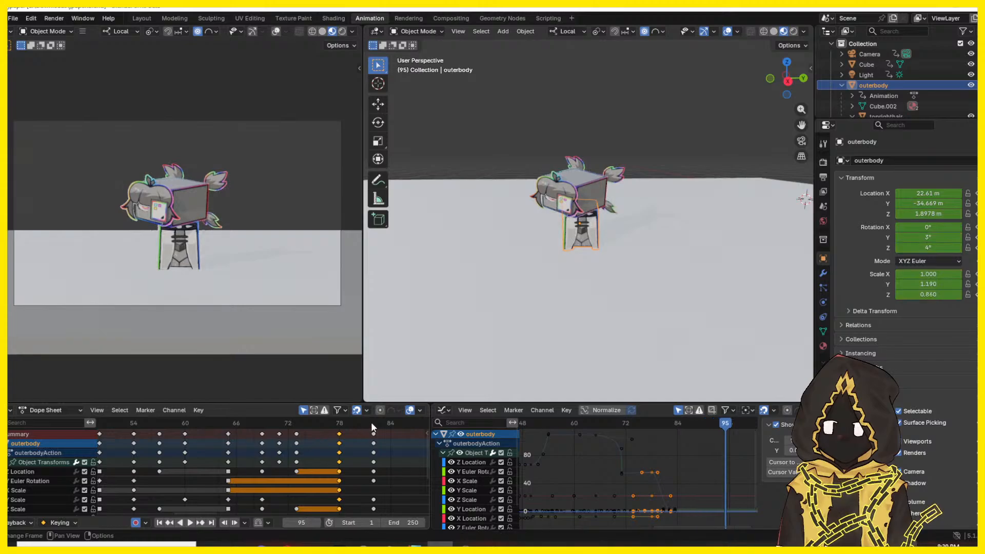
# - Move outerbody's final pose keyframes from frame 82 to frame 89
pyautogui.click(305, 423)
pyautogui.moveTo(402, 454)
pyautogui.mouseDown()
pyautogui.moveTo(367, 466)
pyautogui.moveTo(399, 461)
pyautogui.moveTo(401, 445)
pyautogui.mouseUp()
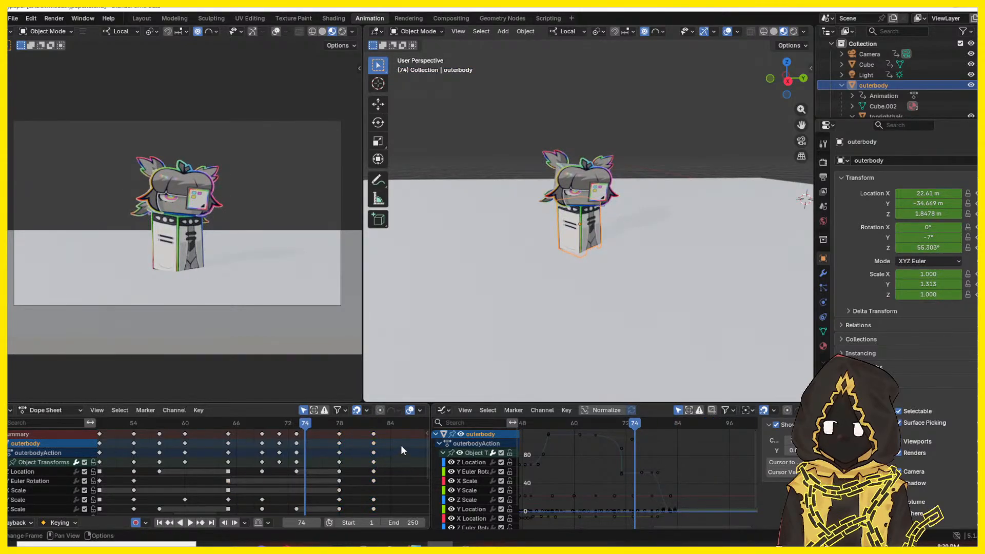
pyautogui.press('g')
pyautogui.click(42, 462)
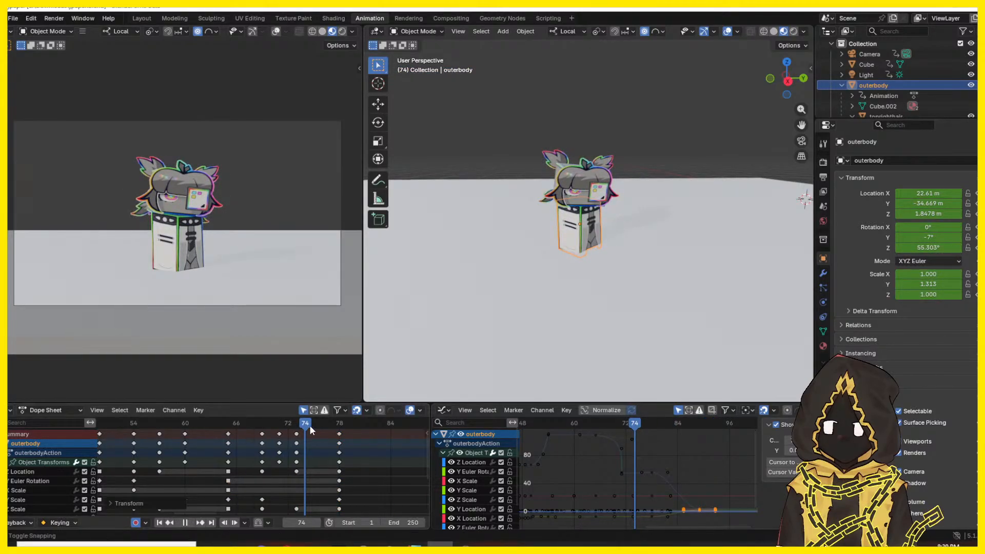
# - Keyframe outerbody's interpolated location, rotation and scale at frame 82, and play back the motion
pyautogui.press('space')
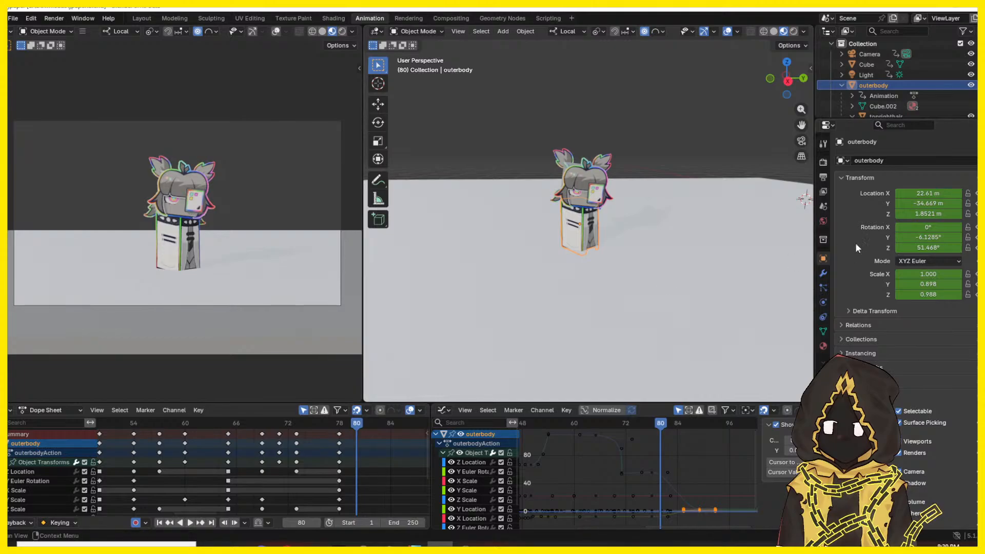
pyautogui.click(374, 422)
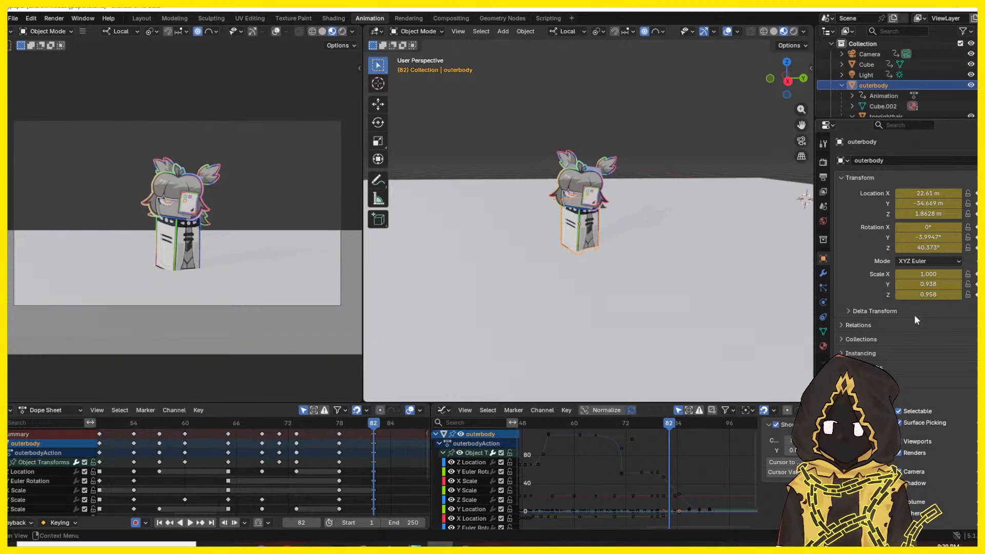
pyautogui.click(292, 423)
pyautogui.press('space')
pyautogui.moveTo(384, 453); pyautogui.dragTo(314, 459, button='middle')
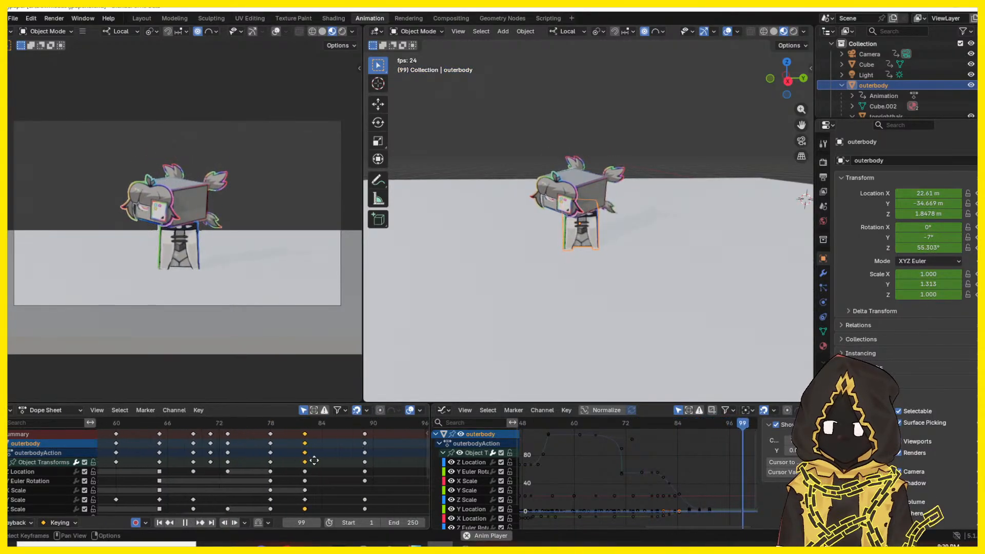
pyautogui.press('space')
pyautogui.press('Escape')
# - Move the X Scale keyframe from frame 82 to frame 89, and shift all final pose keyframes to frame 84
pyautogui.moveTo(305, 490); pyautogui.dragTo(369, 491)
pyautogui.press('space')
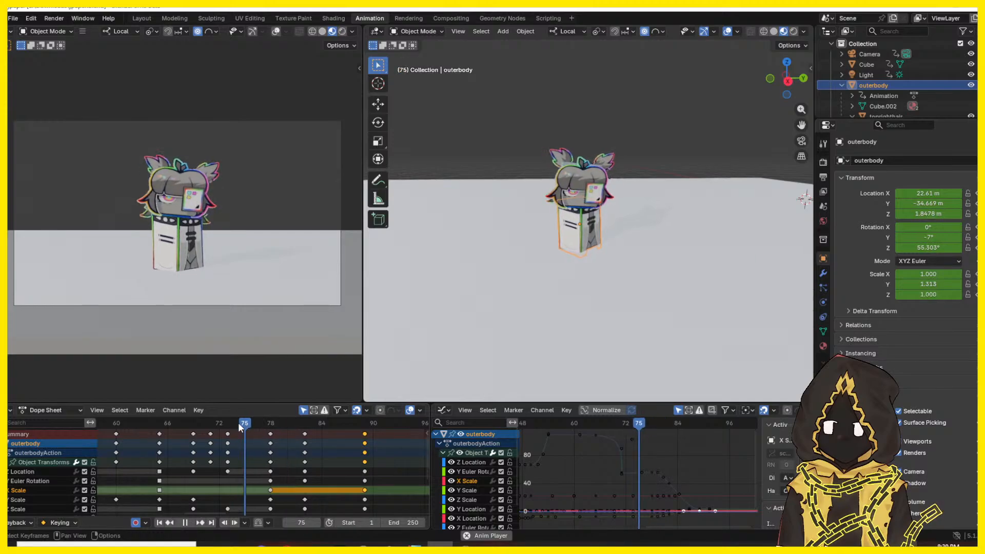
pyautogui.press('Escape')
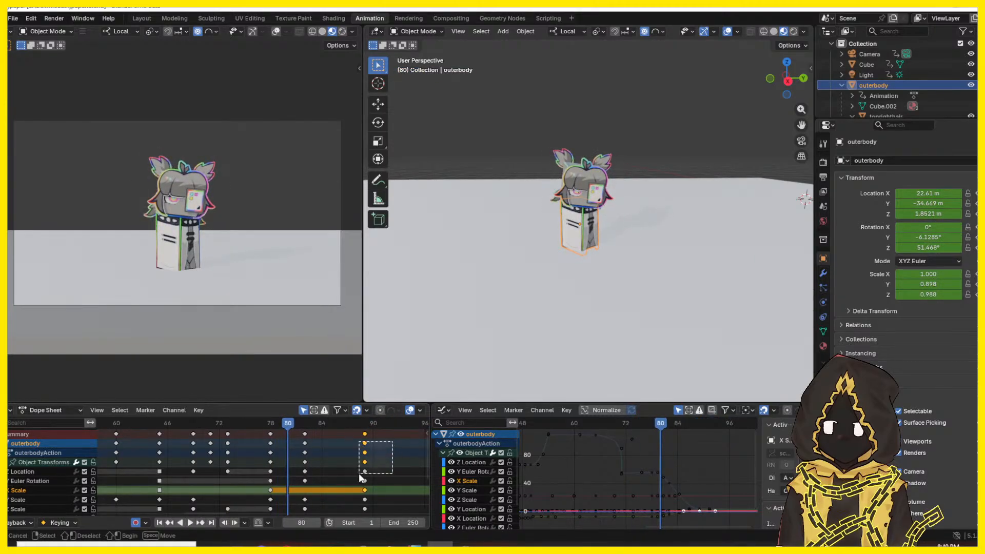
pyautogui.moveTo(365, 462); pyautogui.dragTo(321, 463)
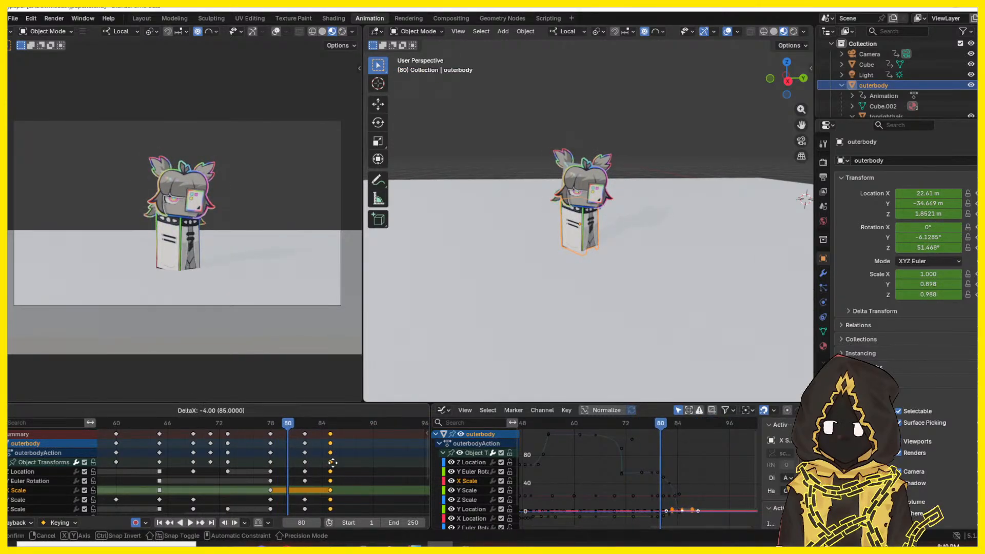
pyautogui.click(325, 463)
# - Play back the turn with the final pose at frame 84
pyautogui.press('space')
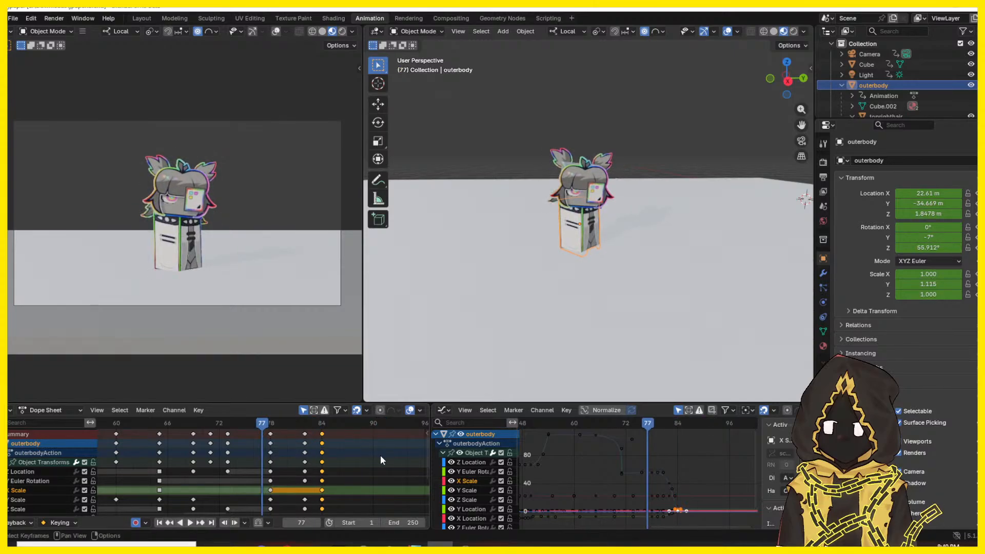
pyautogui.click(380, 455)
pyautogui.click(153, 422)
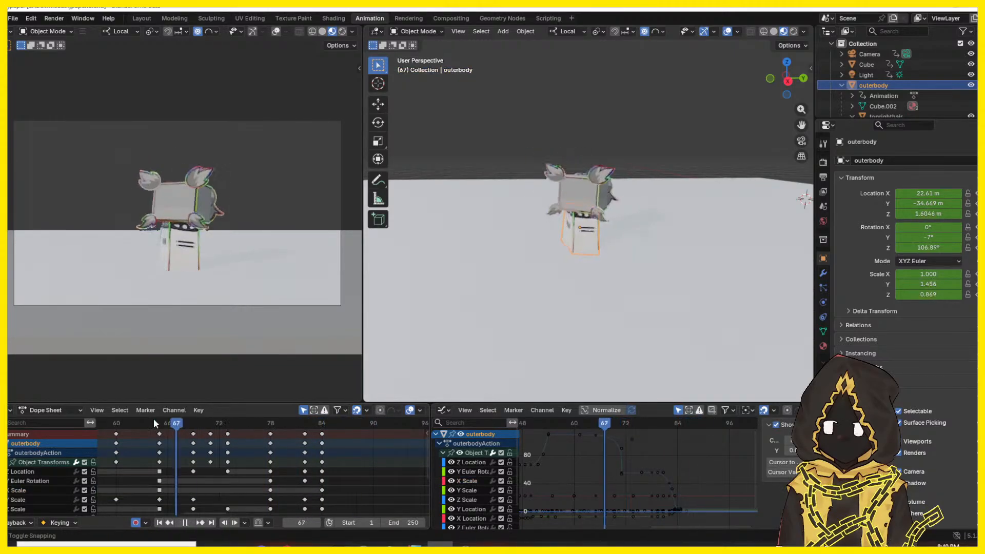
pyautogui.moveTo(294, 423); pyautogui.dragTo(319, 424)
# - Isolate outerbody's Z Euler Rotation curve in the Graph Editor by hiding all the other channels
pyautogui.moveTo(666, 488); pyautogui.dragTo(685, 464, button='middle')
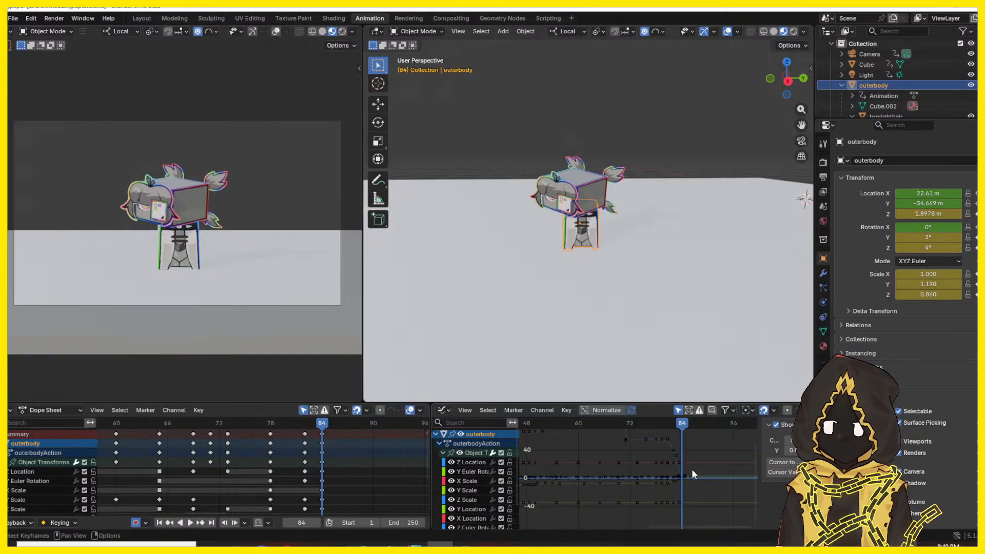
pyautogui.scroll(7, 691, 470)
pyautogui.click(460, 453)
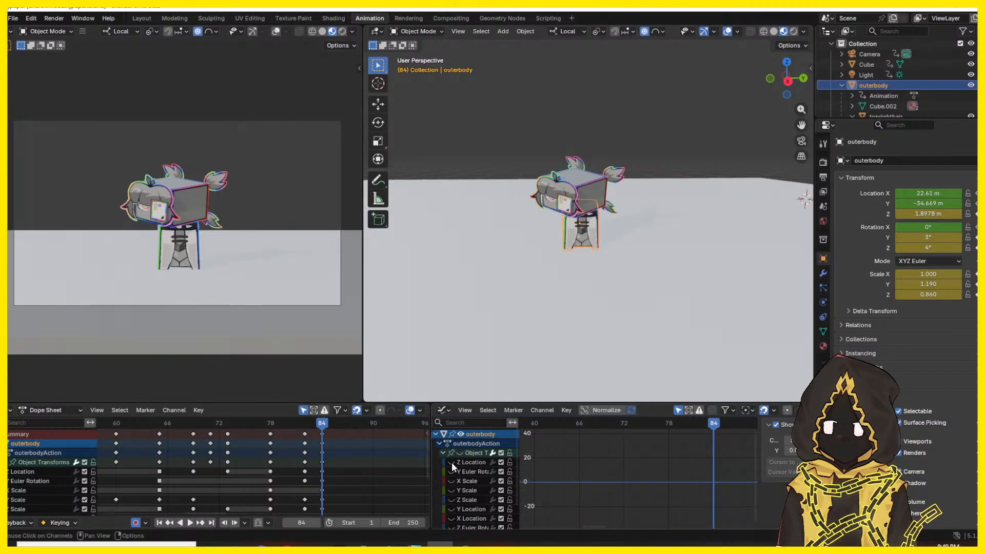
pyautogui.click(451, 464)
pyautogui.moveTo(681, 472); pyautogui.dragTo(639, 482, button='middle')
pyautogui.click(453, 463)
pyautogui.scroll(-2, 453, 487)
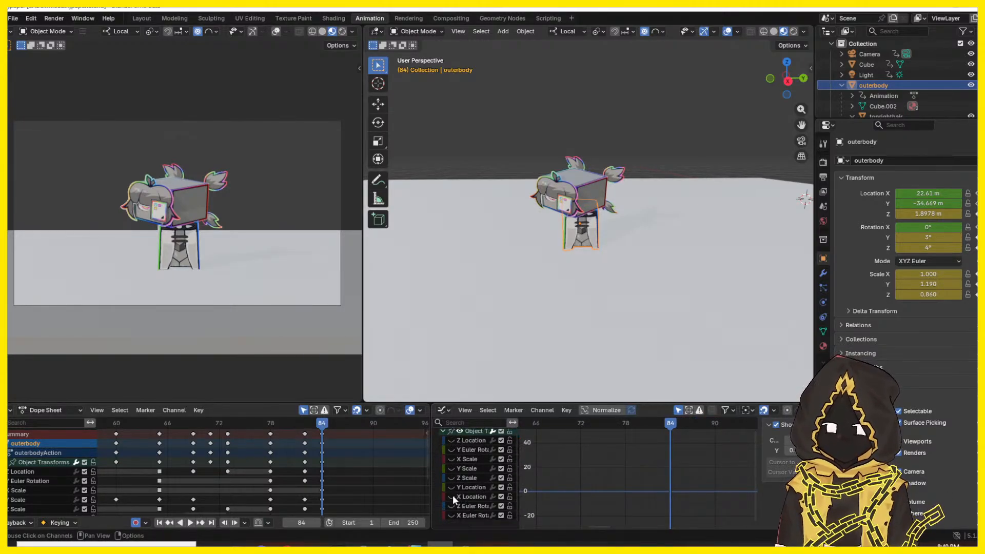
pyautogui.moveTo(647, 507); pyautogui.dragTo(638, 515, button='middle')
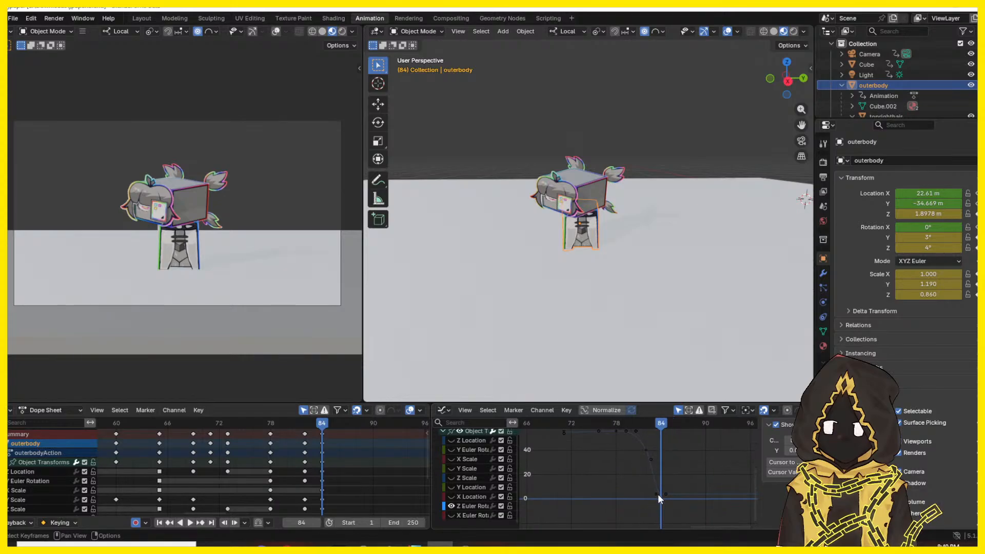
# - Pull the incoming handle of the Z rotation keyframe at frame 84 steeply upward to sharpen the curve's drop
pyautogui.click(656, 494)
pyautogui.moveTo(657, 493); pyautogui.dragTo(652, 427)
pyautogui.click(654, 453)
pyautogui.moveTo(650, 458); pyautogui.dragTo(647, 420, button='middle')
pyautogui.moveTo(647, 518); pyautogui.dragTo(641, 552, button='middle')
pyautogui.scroll(-3, 642, 454)
pyautogui.hotkey('ctrl', 'z')
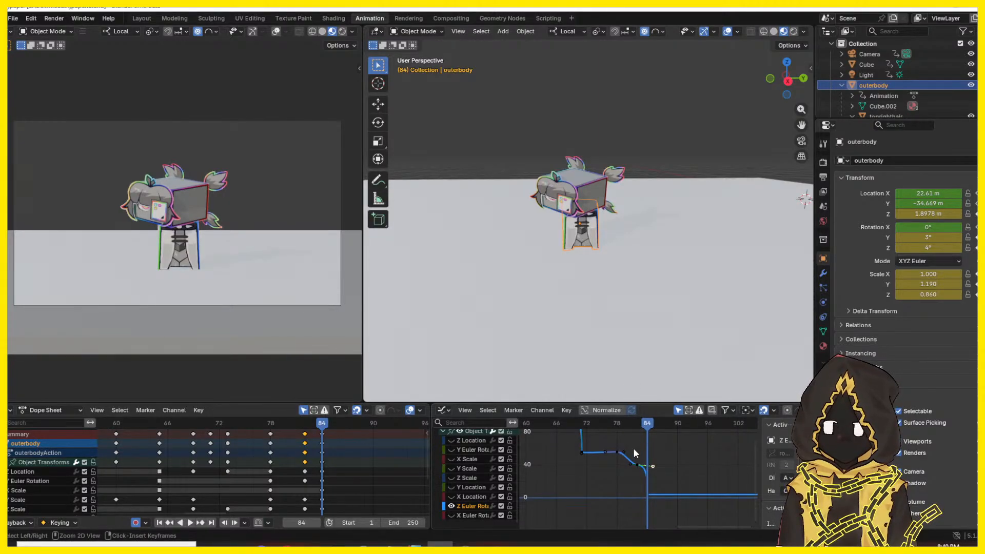
# - Stretch the outgoing handle of the Z rotation keyframe at frame 82 nearly horizontally to about frame 90
pyautogui.press('Left')
pyautogui.press('Left')
pyautogui.press('Left')
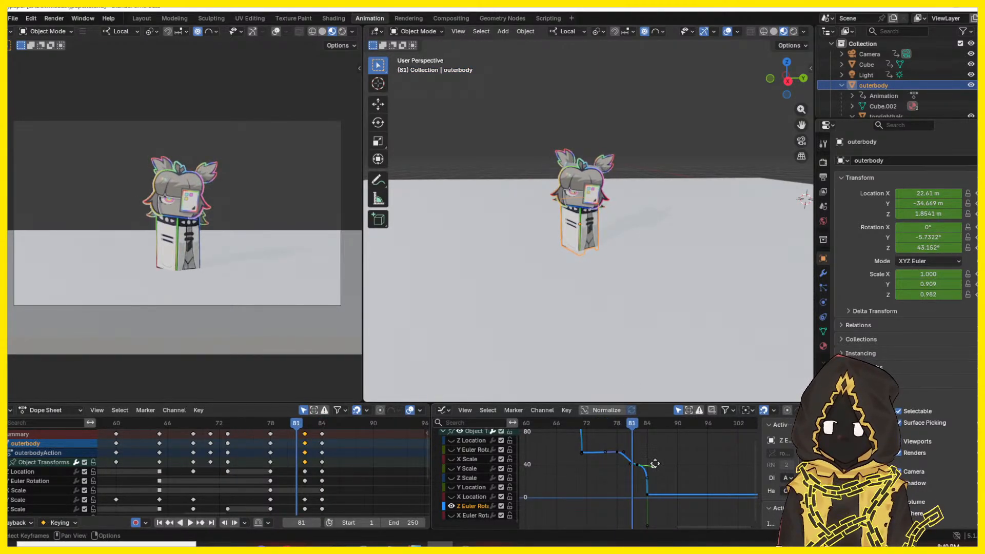
pyautogui.moveTo(655, 463); pyautogui.dragTo(679, 462)
# - Play back the turn and check the reshaped Z rotation around frames 81 to 84
pyautogui.moveTo(298, 425)
pyautogui.mouseDown()
pyautogui.moveTo(260, 424)
pyautogui.moveTo(304, 430)
pyautogui.mouseUp()
pyautogui.click(209, 423)
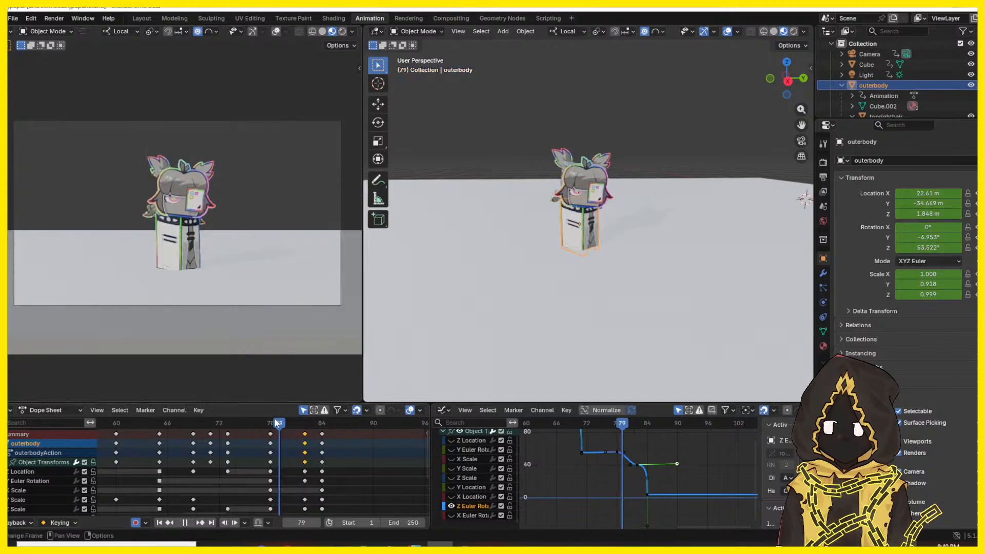
pyautogui.press('space')
pyautogui.press('space')
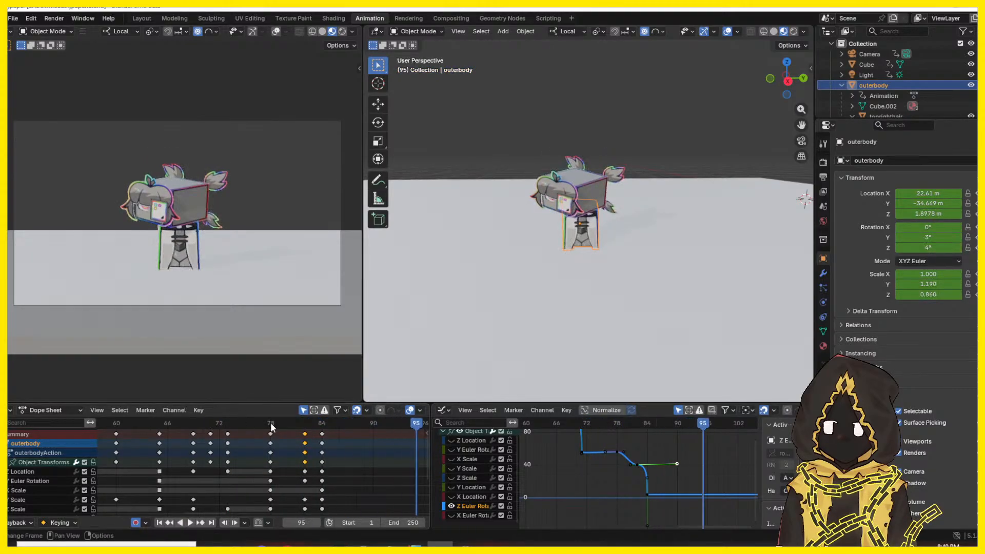
pyautogui.moveTo(280, 425); pyautogui.dragTo(324, 426)
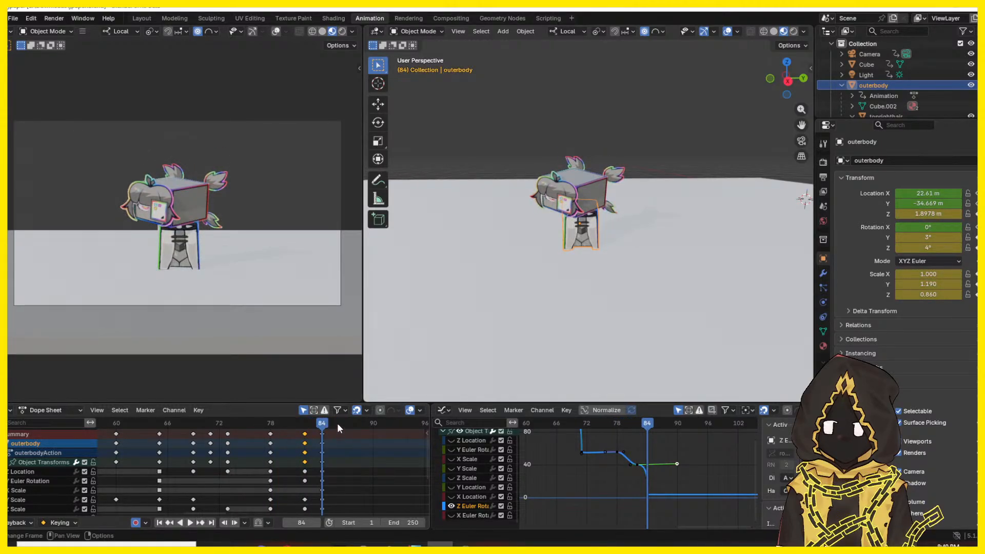
pyautogui.press('Left')
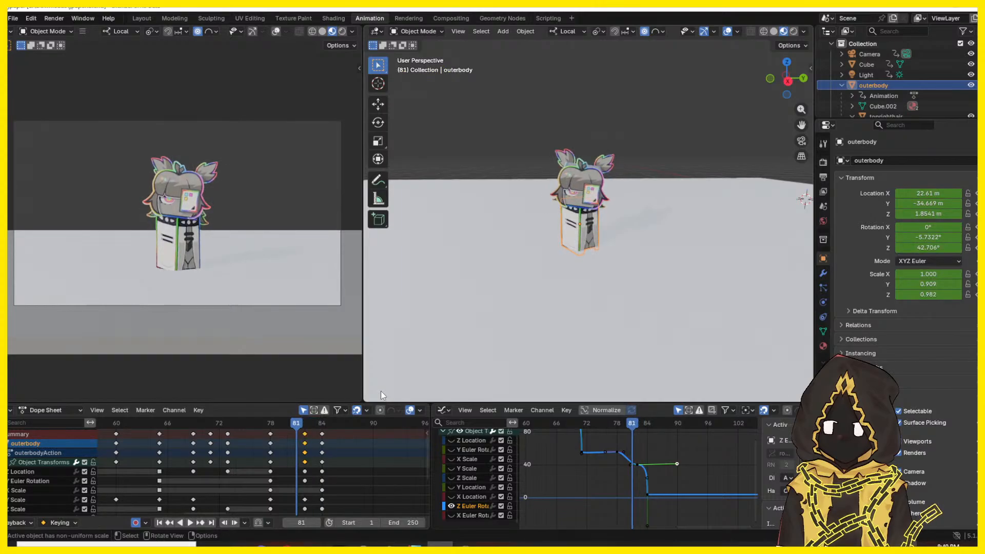
pyautogui.press('Right')
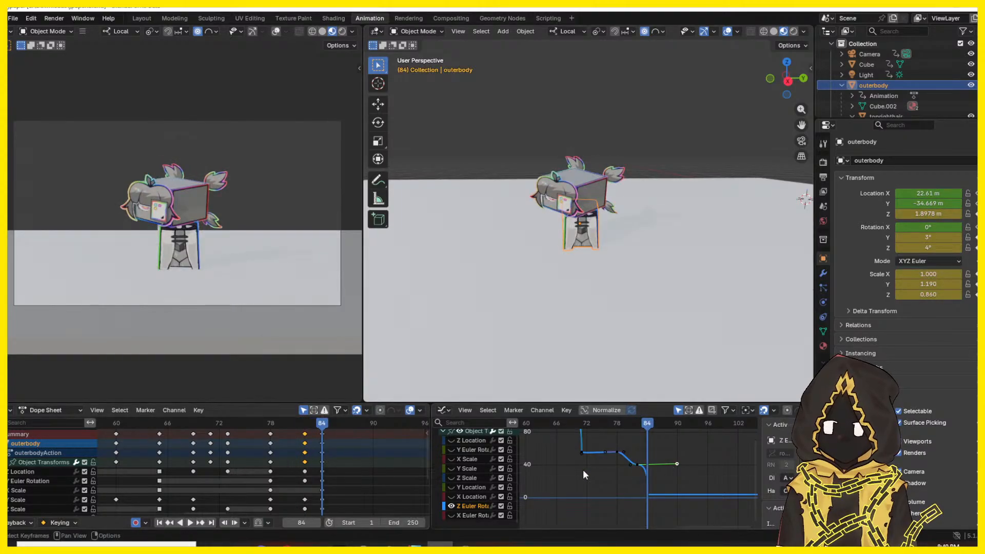
# - Replay the turn several times to judge outerbody's motion, ending on the pose at frame 84
pyautogui.click(580, 426)
pyautogui.press('space')
pyautogui.press('space')
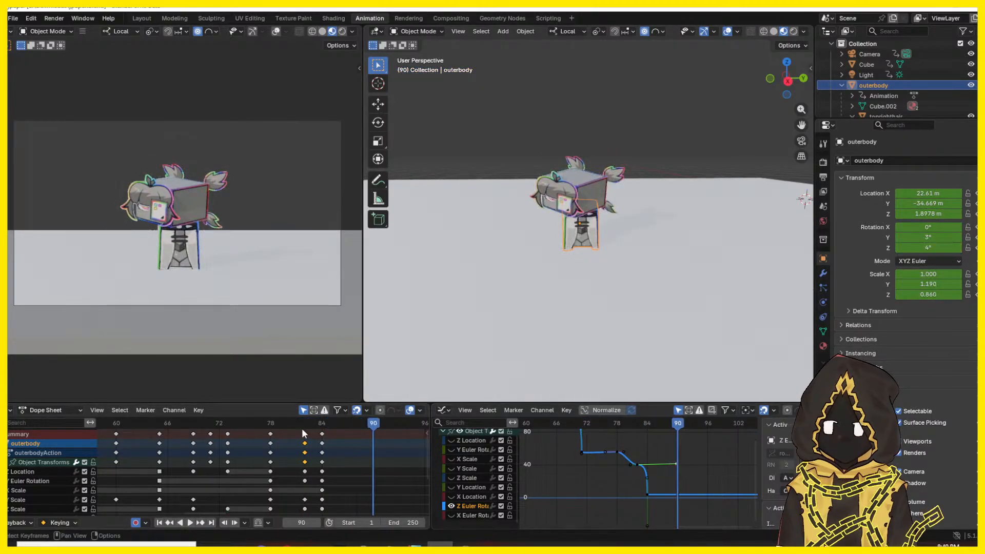
pyautogui.click(188, 426)
pyautogui.press('space')
pyautogui.press('space')
pyautogui.moveTo(247, 445); pyautogui.dragTo(81, 430)
pyautogui.press('space')
pyautogui.click(396, 456)
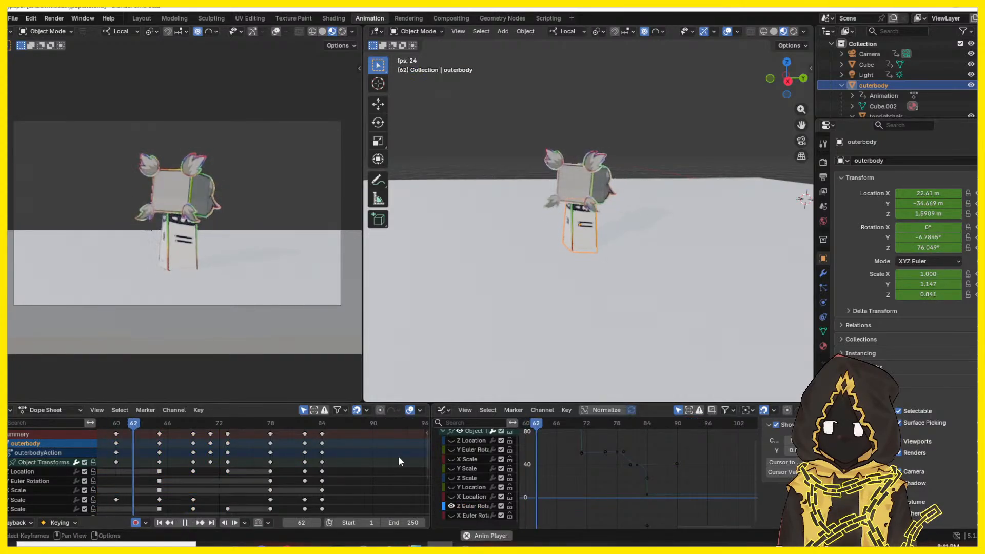
pyautogui.moveTo(322, 424); pyautogui.dragTo(322, 425)
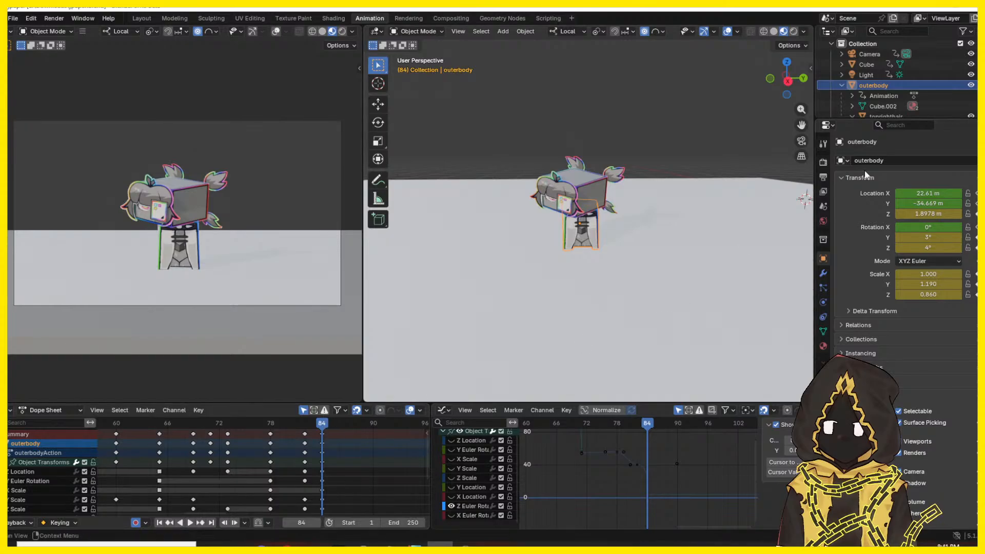
# - Key toprighthair's held pose at frame 79, and set its rotation to Y 3° and Z 57° at frame 82
pyautogui.click(590, 192)
pyautogui.moveTo(254, 423); pyautogui.dragTo(279, 424)
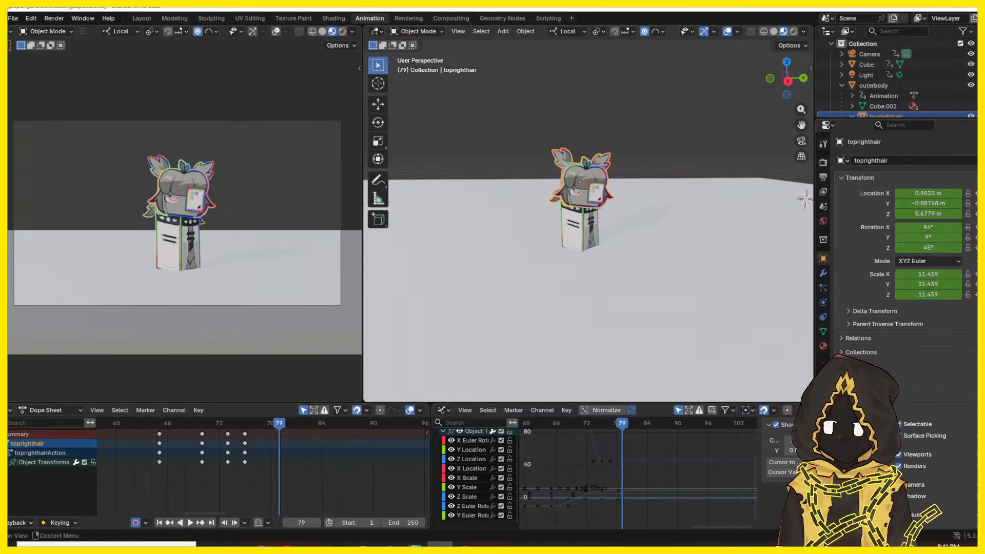
pyautogui.click(977, 214)
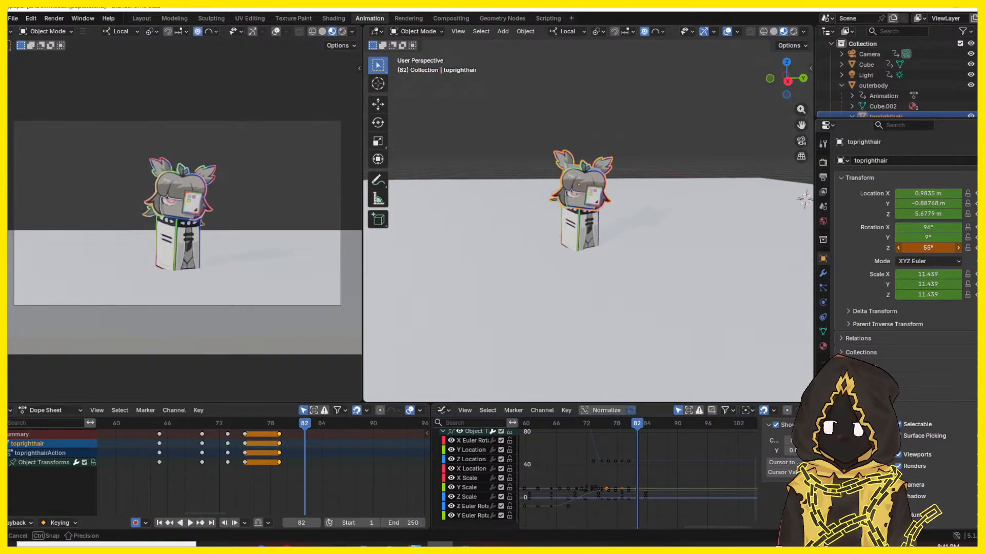
pyautogui.moveTo(933, 247); pyautogui.dragTo(935, 247)
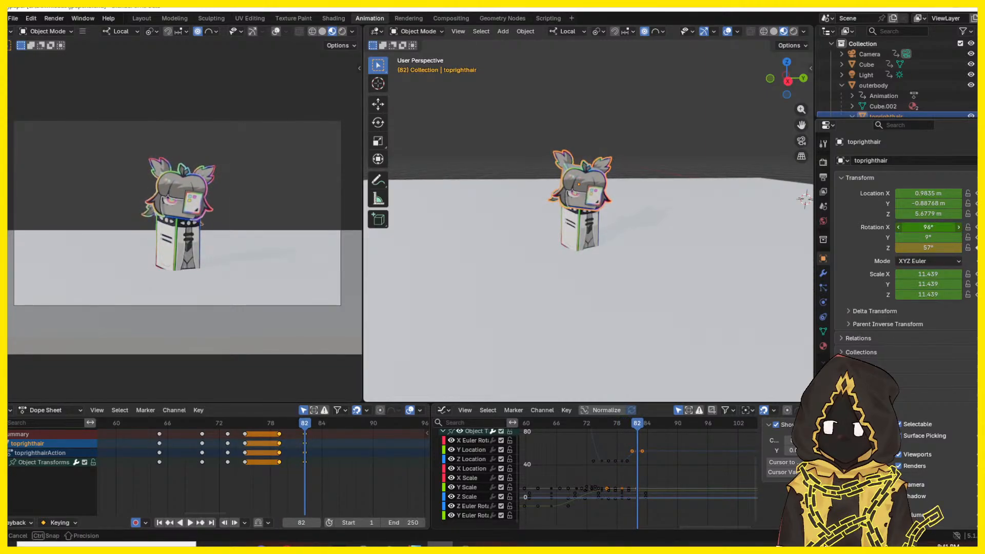
pyautogui.moveTo(933, 237); pyautogui.dragTo(933, 236)
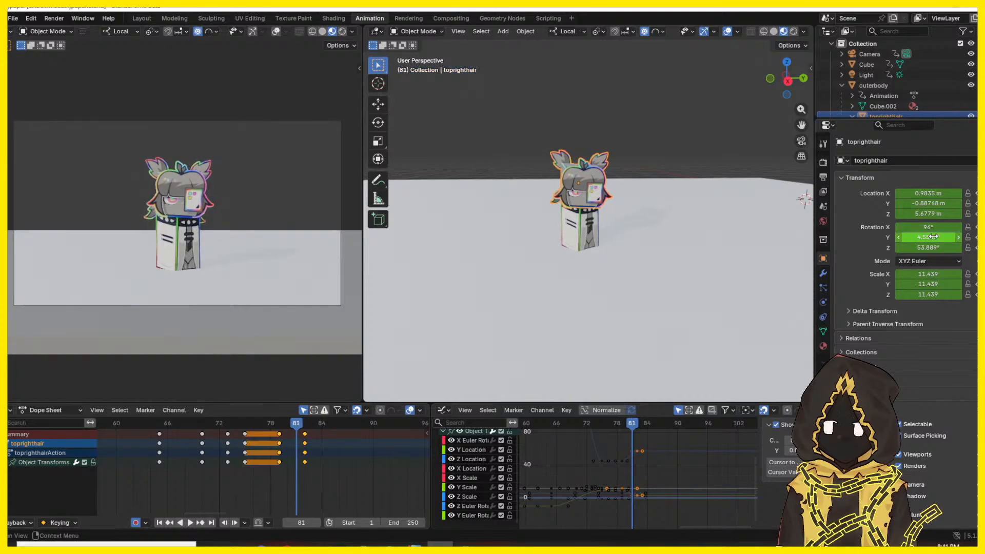
# - At frame 84, set toprighthair's Y location to -0.28768 m and its rotation to X 95°, Y 2° and Z 82°
pyautogui.press('Right')
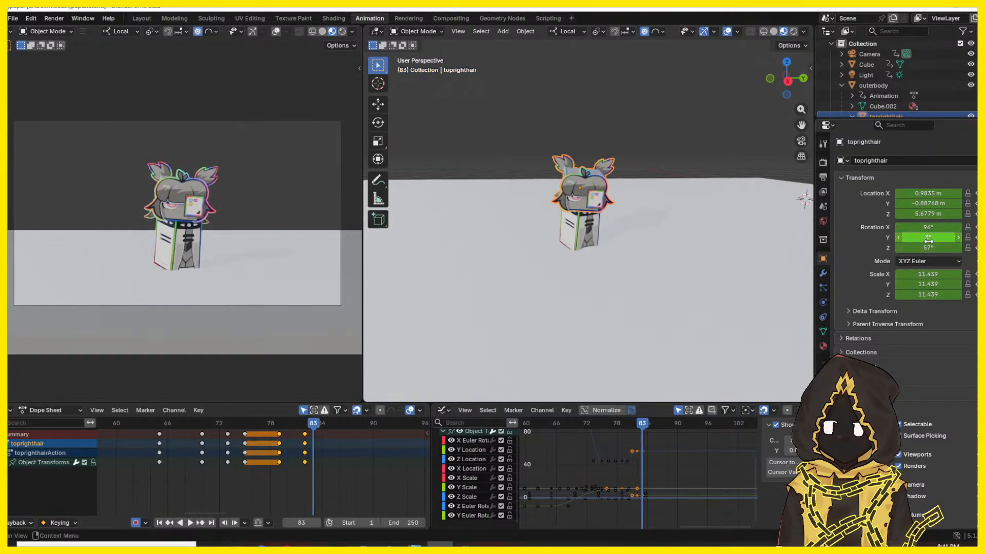
pyautogui.press('Right')
pyautogui.press('Right')
pyautogui.press('Left')
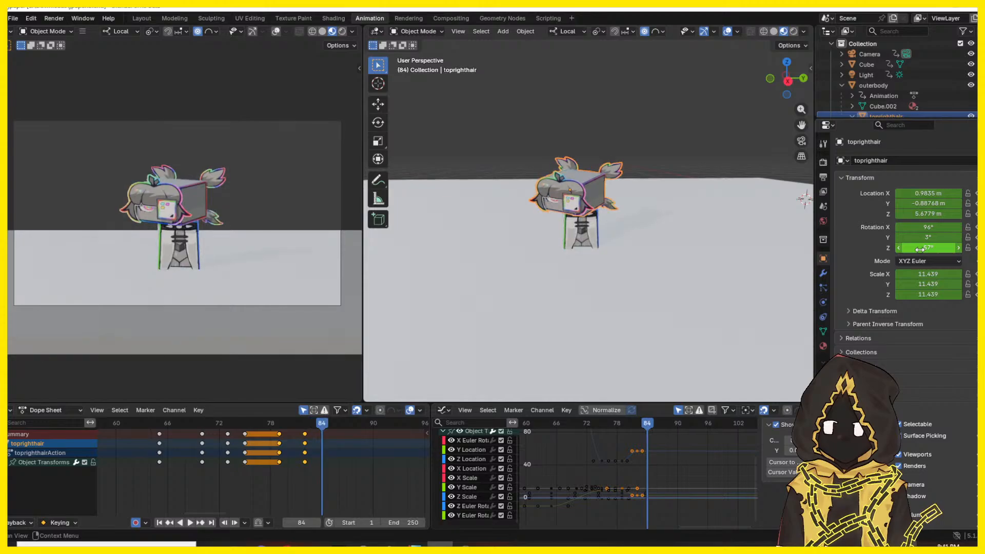
pyautogui.moveTo(928, 248); pyautogui.dragTo(924, 248)
pyautogui.moveTo(928, 204); pyautogui.dragTo(933, 204)
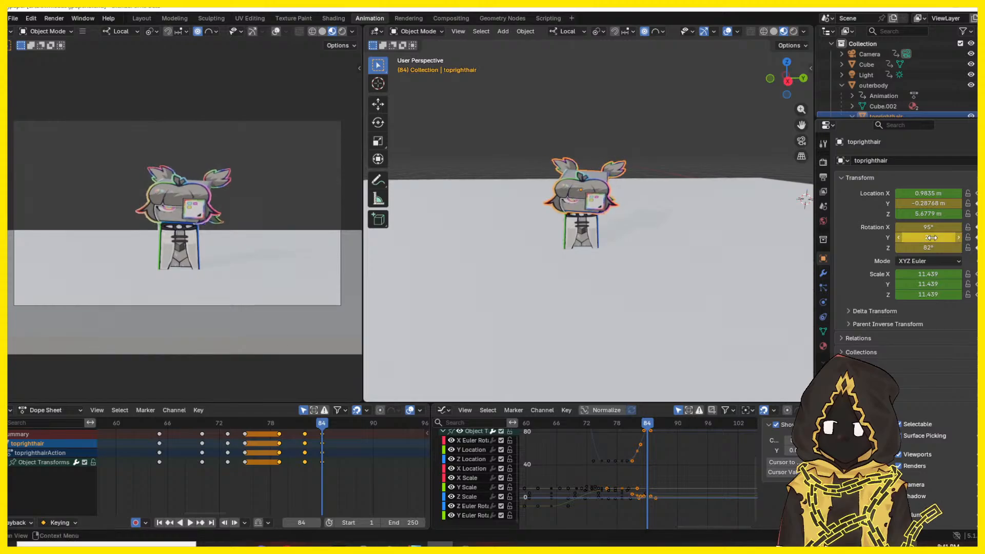
pyautogui.press('Left')
pyautogui.press('Left')
pyautogui.press('Right')
pyautogui.press('Right')
pyautogui.press('Right')
pyautogui.press('Left')
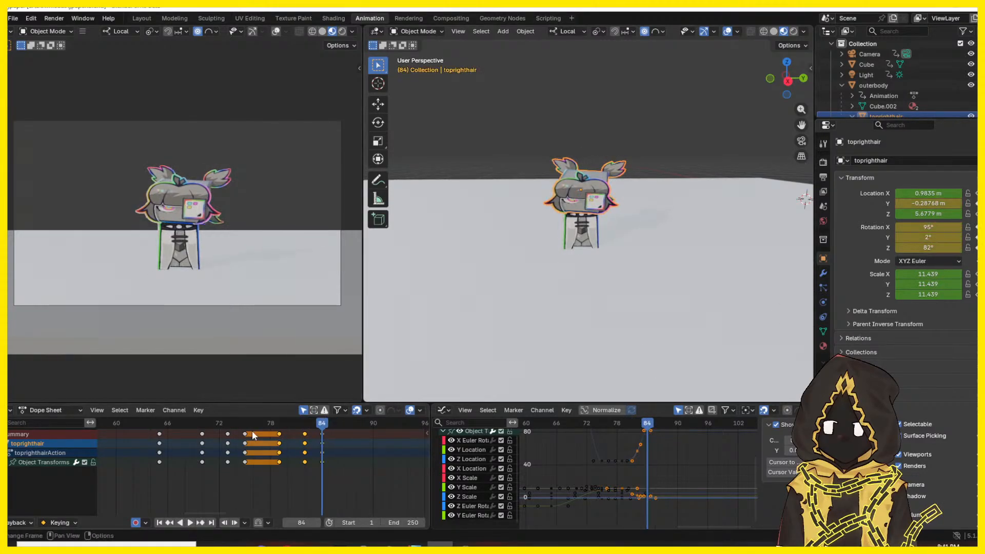
# - Play back and scrub the turn repeatedly to check how toprighthair follows the body through frame 84
pyautogui.press('space')
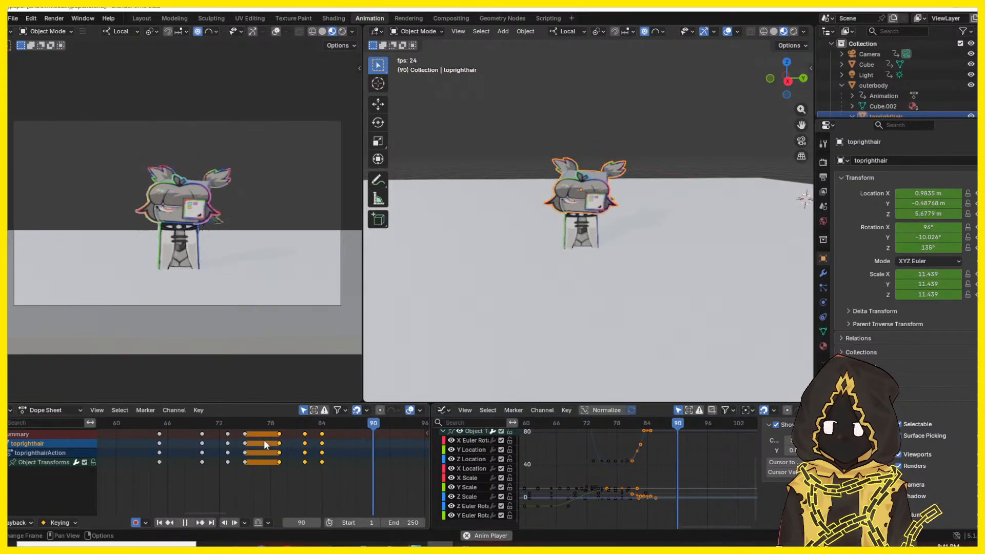
pyautogui.press('space')
pyautogui.click(322, 428)
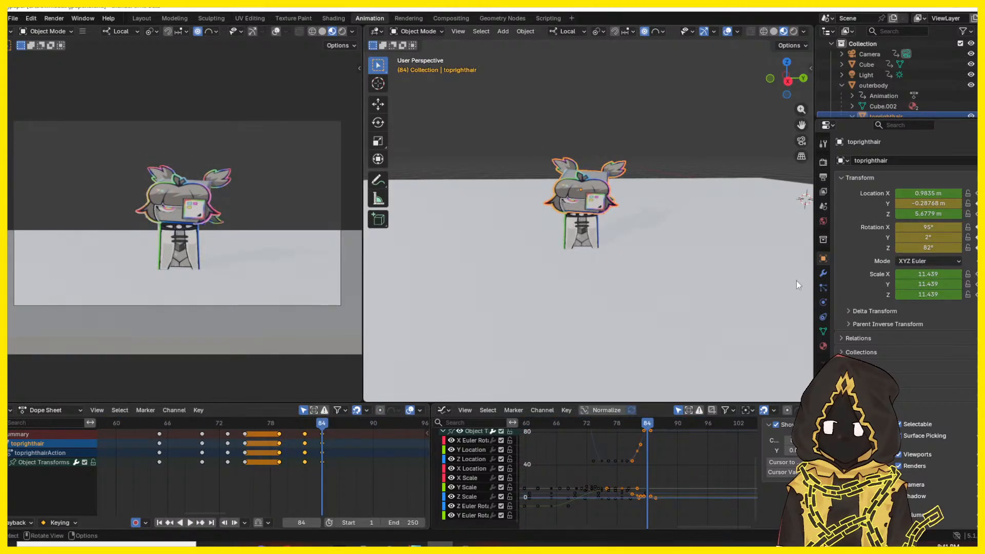
pyautogui.moveTo(225, 423); pyautogui.dragTo(414, 427)
pyautogui.press('space')
pyautogui.press('space')
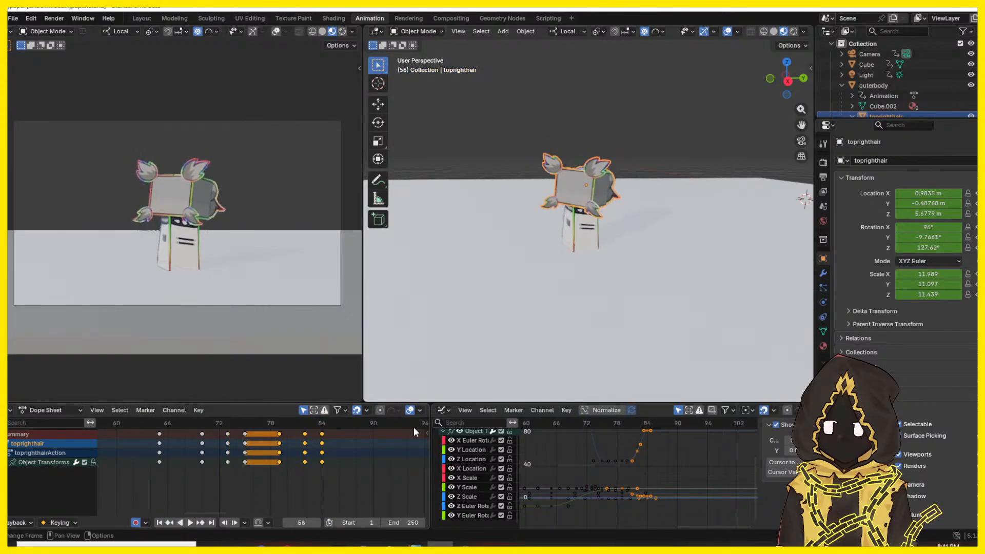
pyautogui.press('space')
pyautogui.press('space')
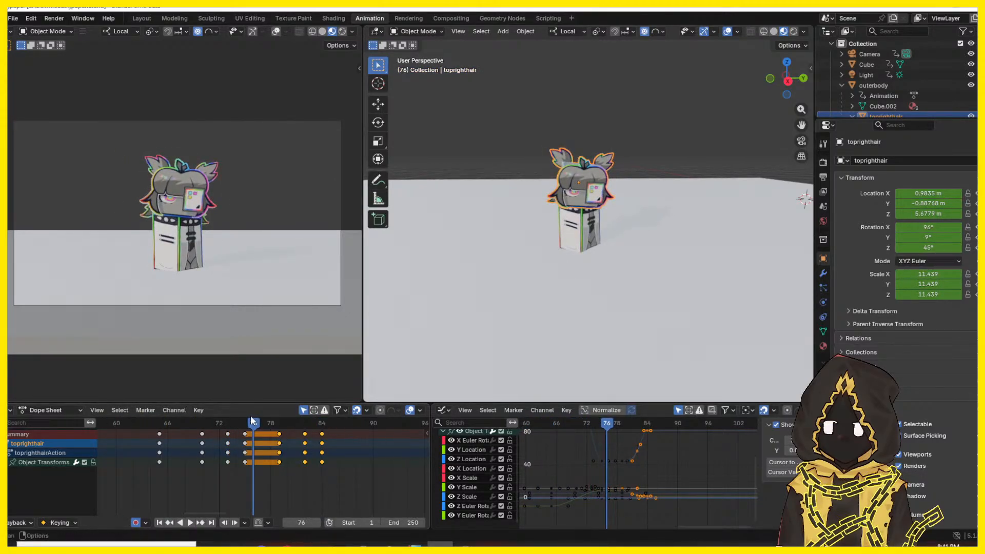
pyautogui.moveTo(250, 420); pyautogui.dragTo(353, 436)
pyautogui.press('space')
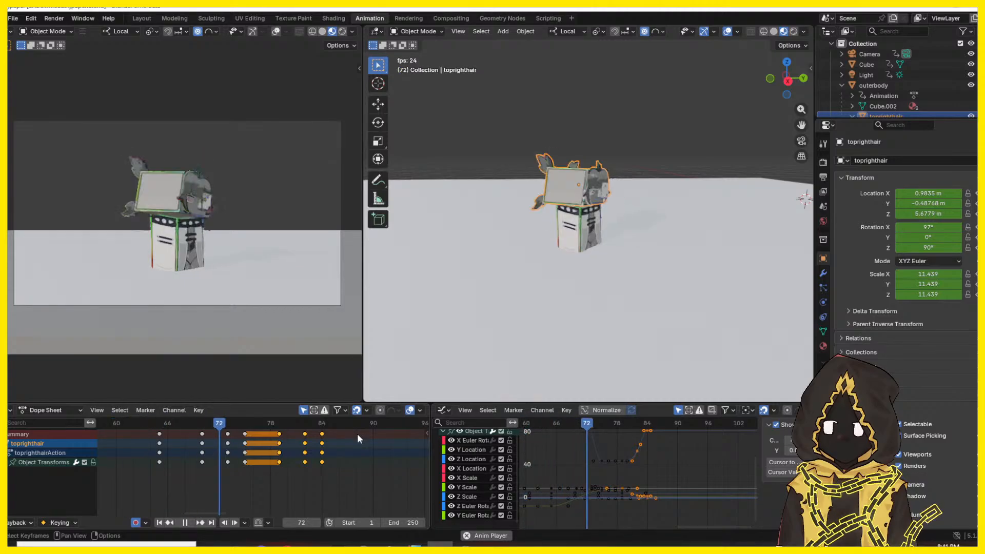
pyautogui.press('space')
# - At frame 88, set outerbody's location to X 27.54 m and Z 3.2378 m and its Y rotation to 21°
pyautogui.moveTo(257, 426); pyautogui.dragTo(321, 429)
pyautogui.click(580, 235)
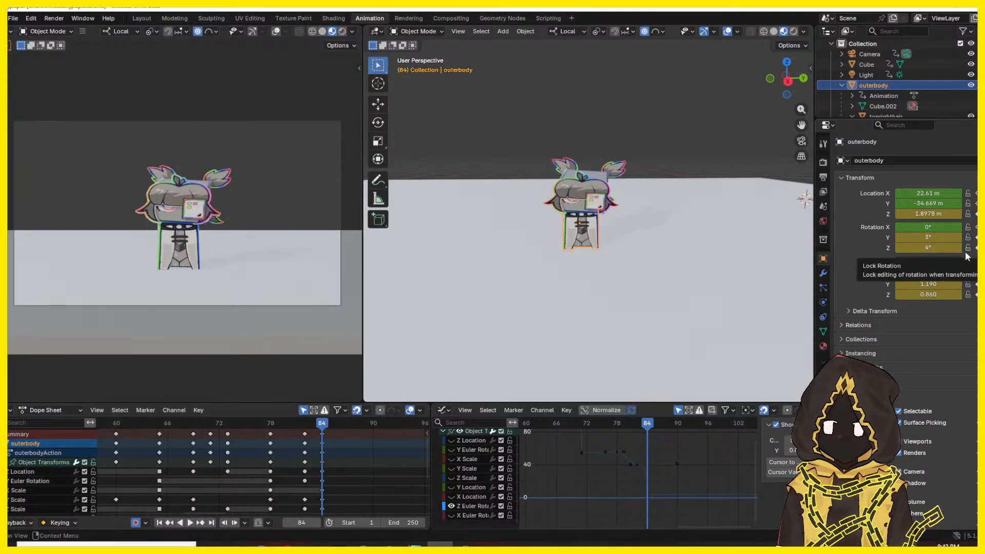
pyautogui.press('Right')
pyautogui.press('Right')
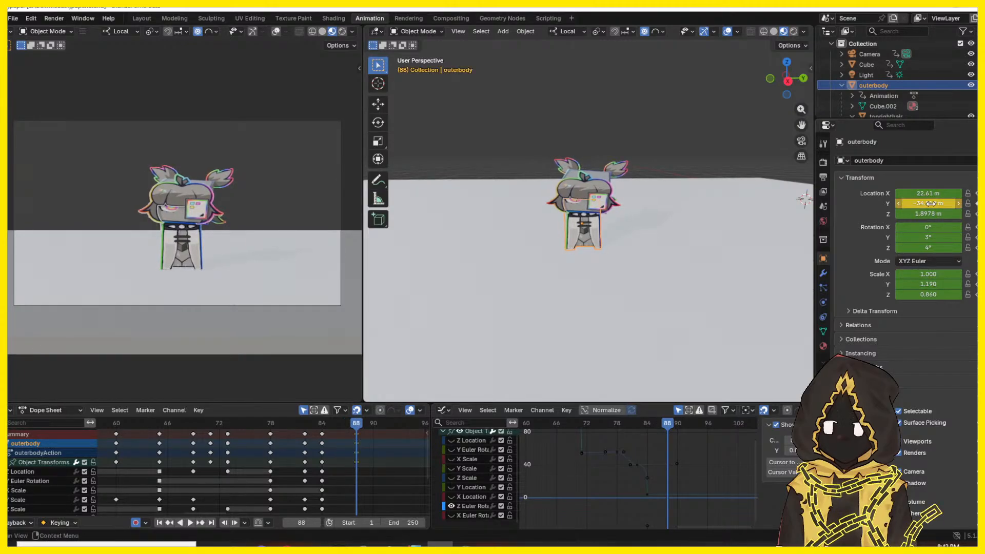
pyautogui.moveTo(930, 212); pyautogui.dragTo(965, 193)
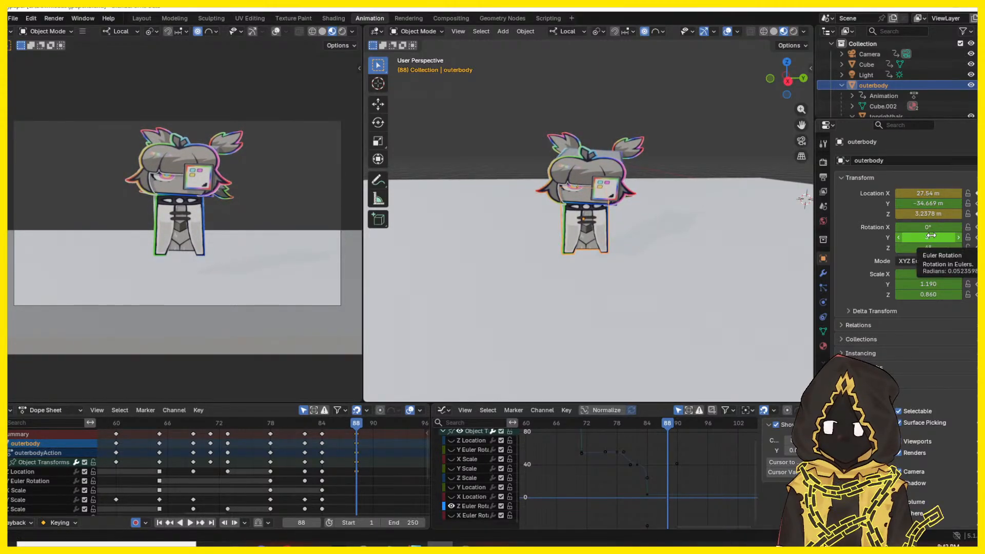
pyautogui.moveTo(931, 236); pyautogui.dragTo(927, 235)
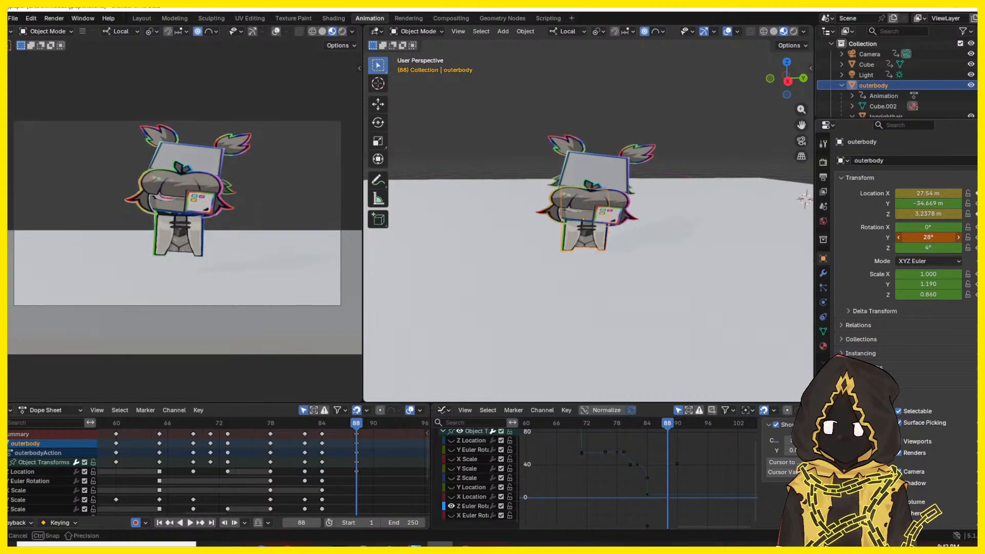
# - Play back the turn from about frame 62 to check outerbody's rise and forward tilt at frame 88
pyautogui.moveTo(627, 424); pyautogui.dragTo(536, 426)
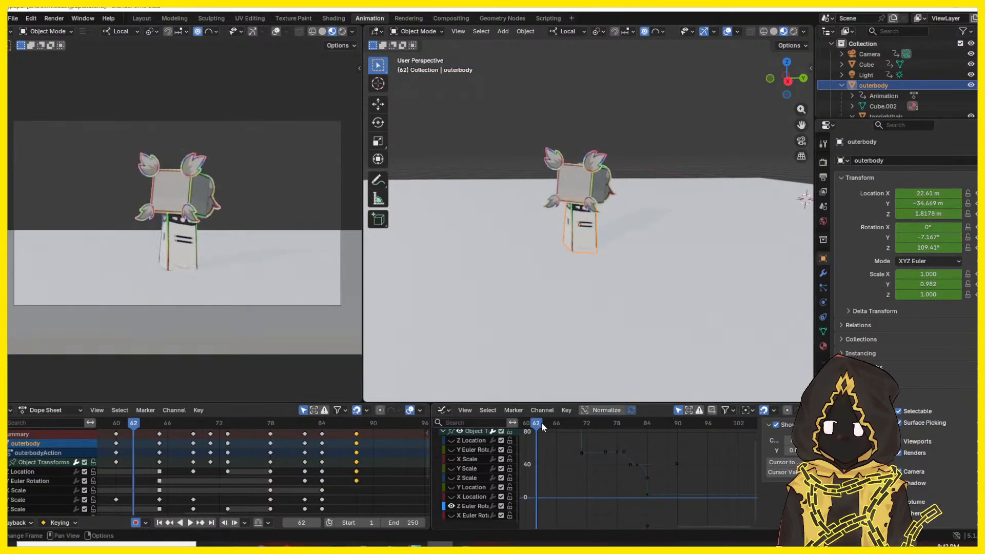
pyautogui.press('space')
pyautogui.press('space')
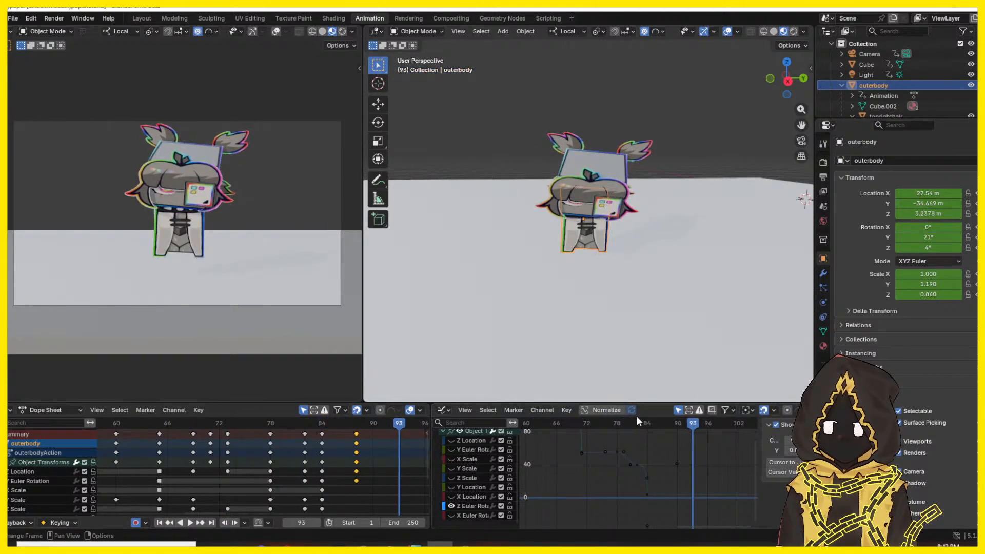
pyautogui.click(591, 424)
pyautogui.press('space')
pyautogui.click(589, 424)
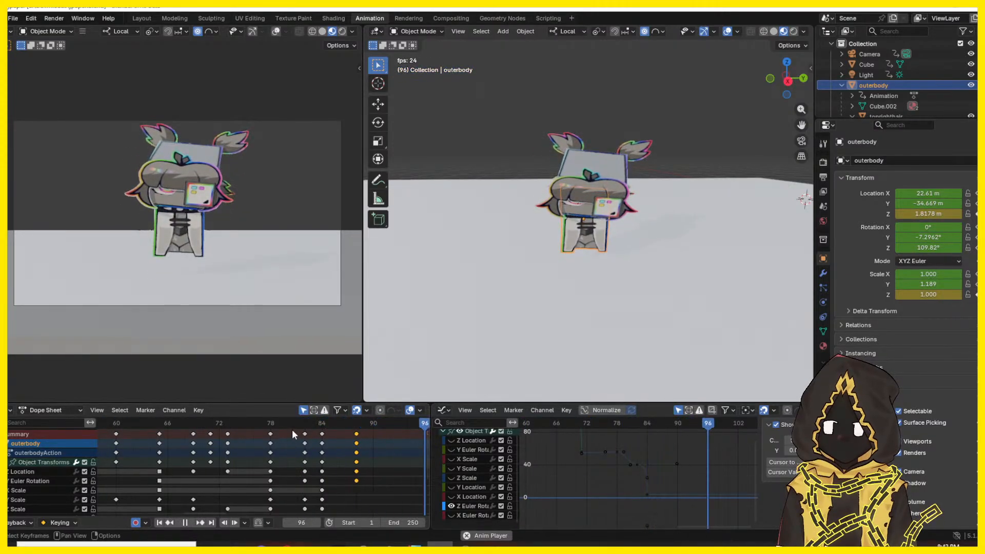
pyautogui.moveTo(291, 426); pyautogui.dragTo(316, 458)
pyautogui.press('space')
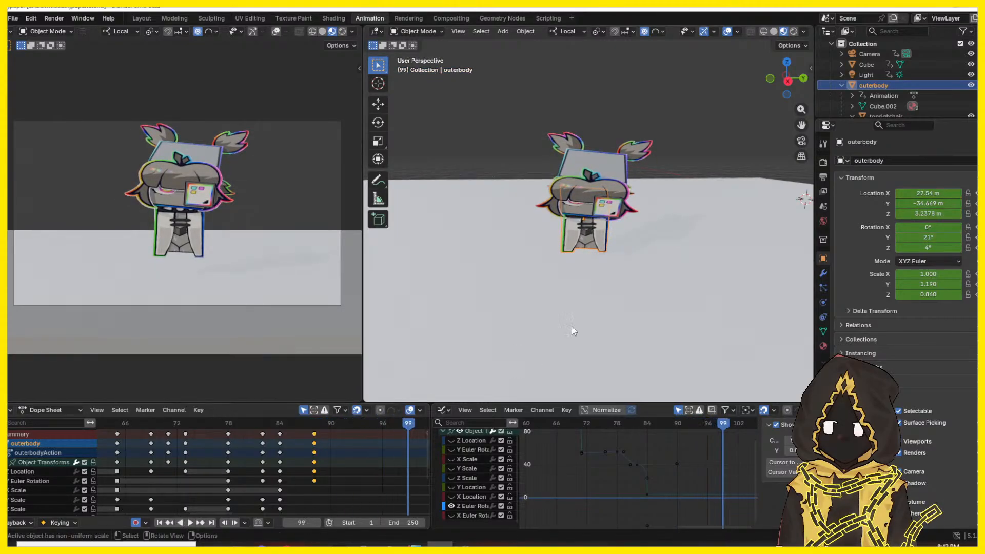
# - Try a frame 96 pose for outerbody at X 39.17 m and Z 2.7178 m, tilted further forward about Y
pyautogui.moveTo(287, 424); pyautogui.dragTo(382, 423)
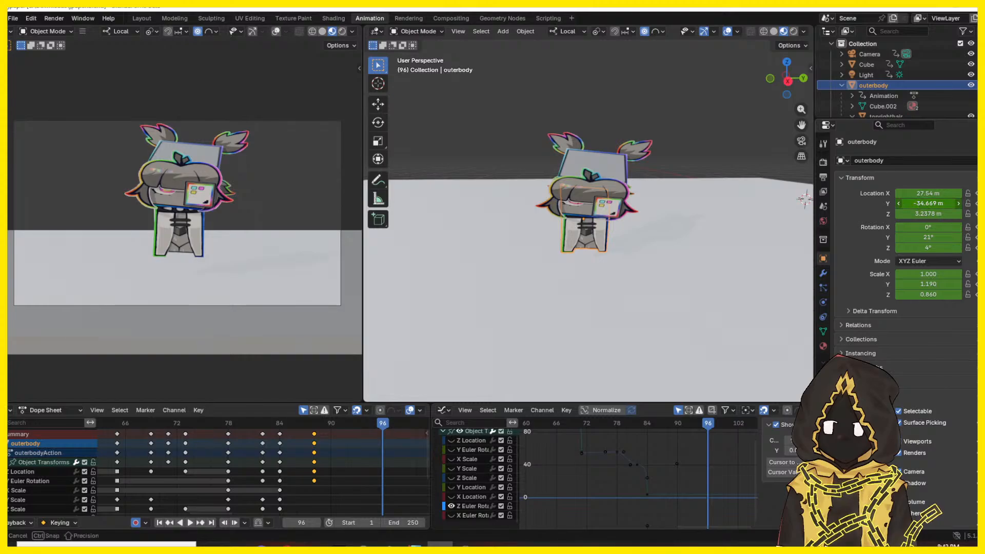
pyautogui.moveTo(935, 202); pyautogui.dragTo(954, 193)
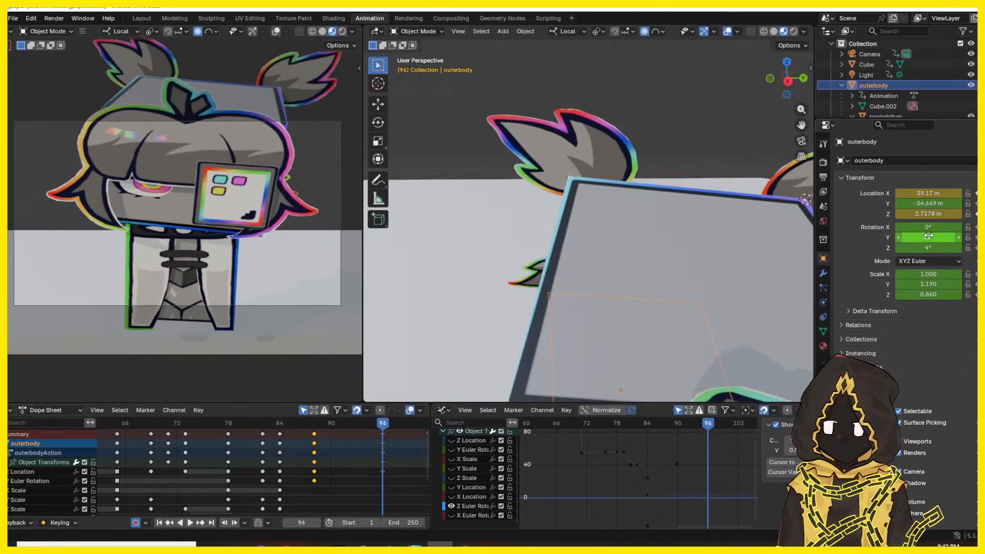
pyautogui.moveTo(929, 236)
pyautogui.mouseDown()
pyautogui.moveTo(949, 237)
pyautogui.moveTo(928, 240)
pyautogui.mouseUp()
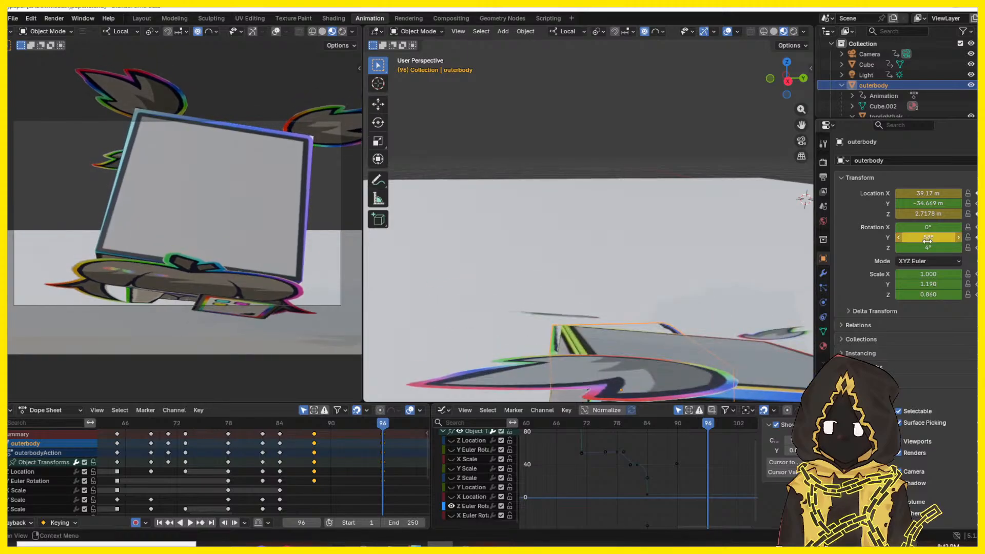
# - Play back the turn and lunge towards the camera to examine the movement between frames 88 and 96
pyautogui.press('space')
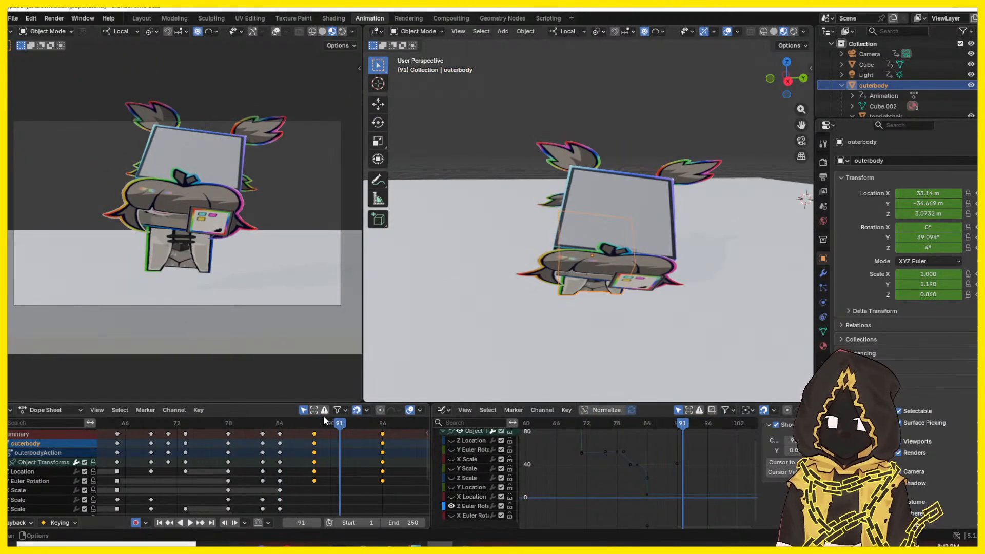
pyautogui.press('space')
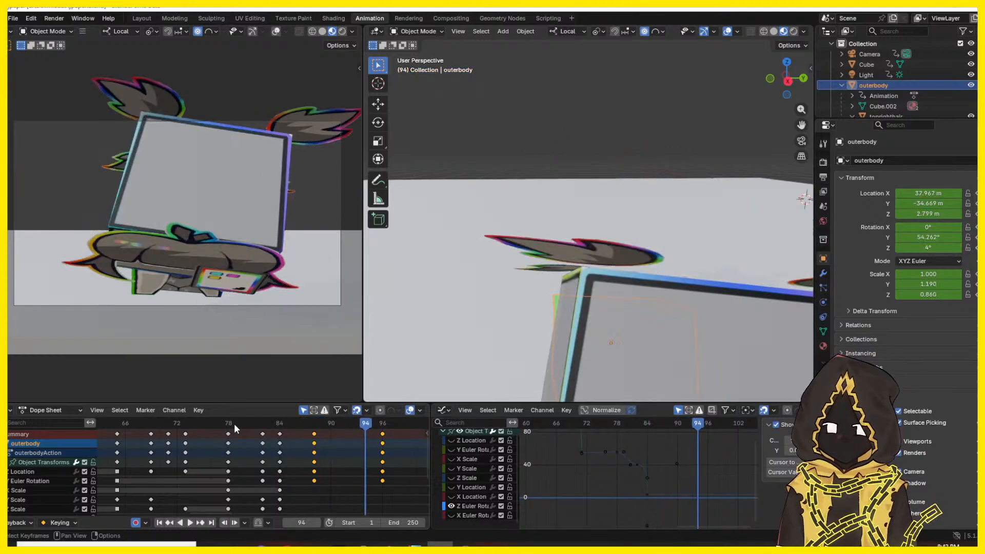
pyautogui.moveTo(255, 426); pyautogui.dragTo(151, 435)
pyautogui.press('space')
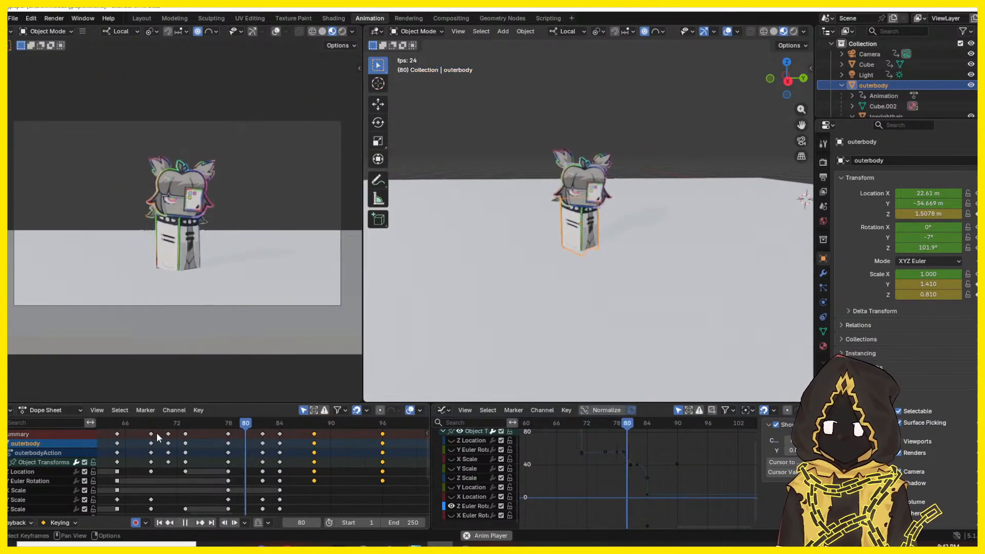
pyautogui.press('space')
pyautogui.click(171, 424)
pyautogui.press('space')
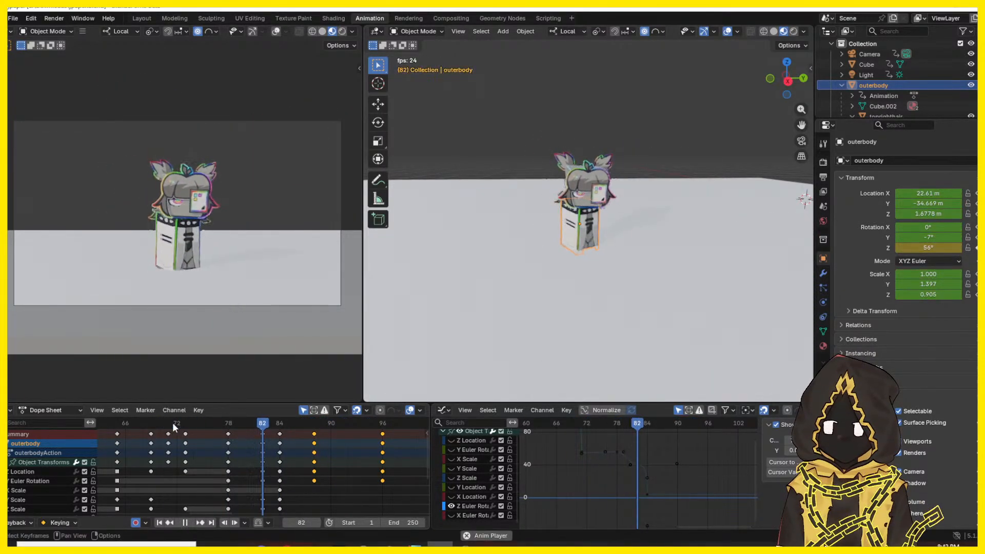
pyautogui.press('space')
pyautogui.moveTo(179, 424); pyautogui.dragTo(379, 426)
pyautogui.press('space')
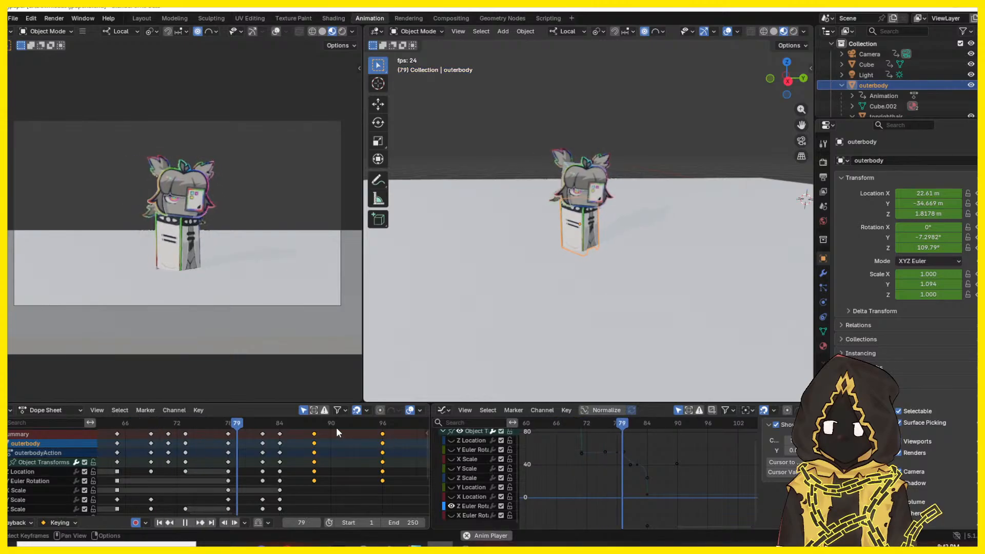
# - Remove outerbody's frame 96 pose, replay the turn and return to frame 88
pyautogui.press('Down')
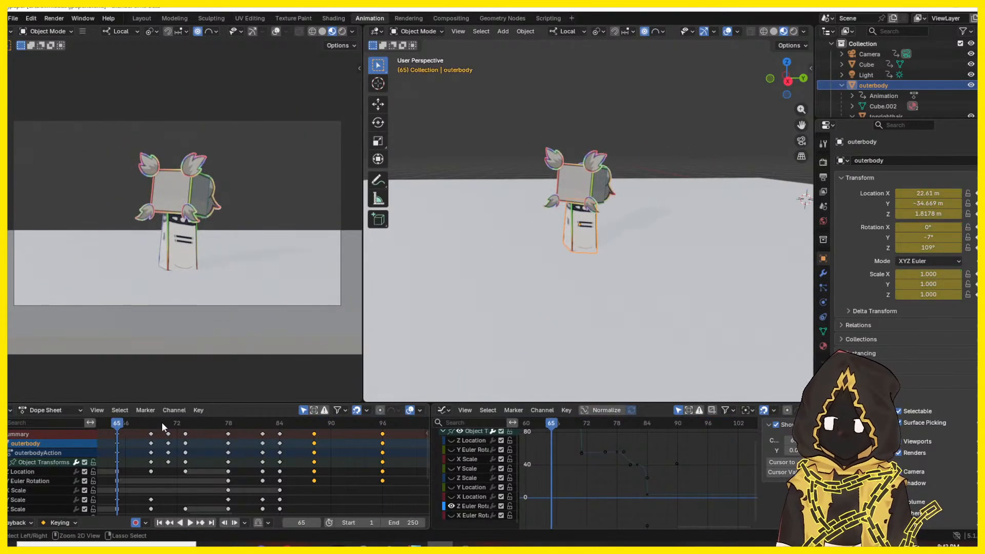
pyautogui.moveTo(286, 425); pyautogui.dragTo(151, 425)
pyautogui.press('space')
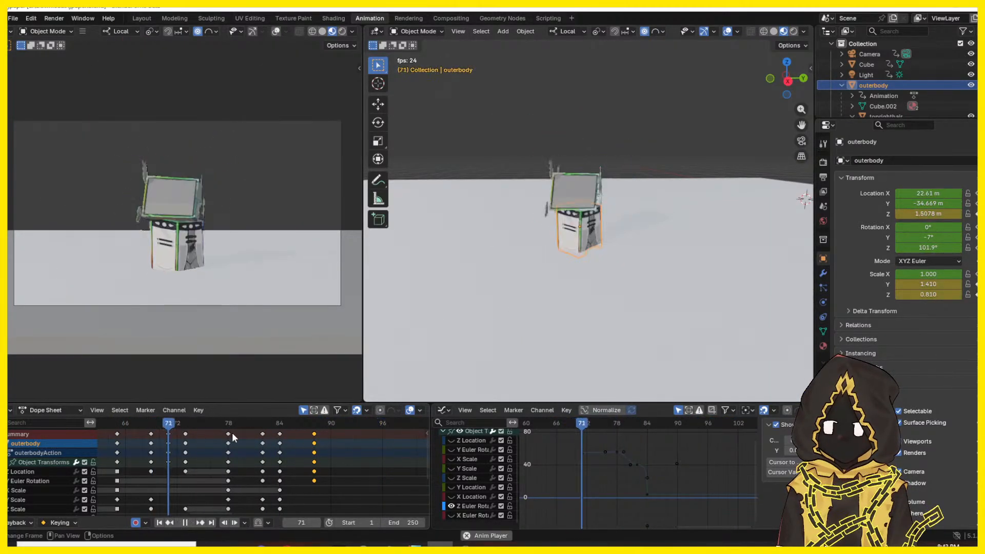
pyautogui.press('space')
pyautogui.moveTo(257, 425); pyautogui.dragTo(312, 429)
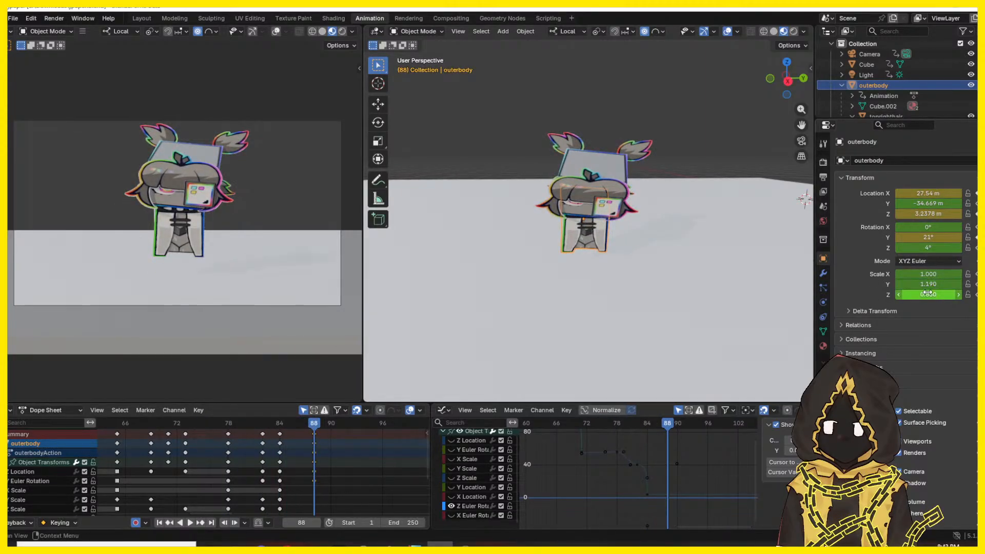
# - Try stretching outerbody's frame 88 pose to scale Y 0.880 and Z 1.180, and play back the turn
pyautogui.moveTo(929, 295); pyautogui.dragTo(917, 288)
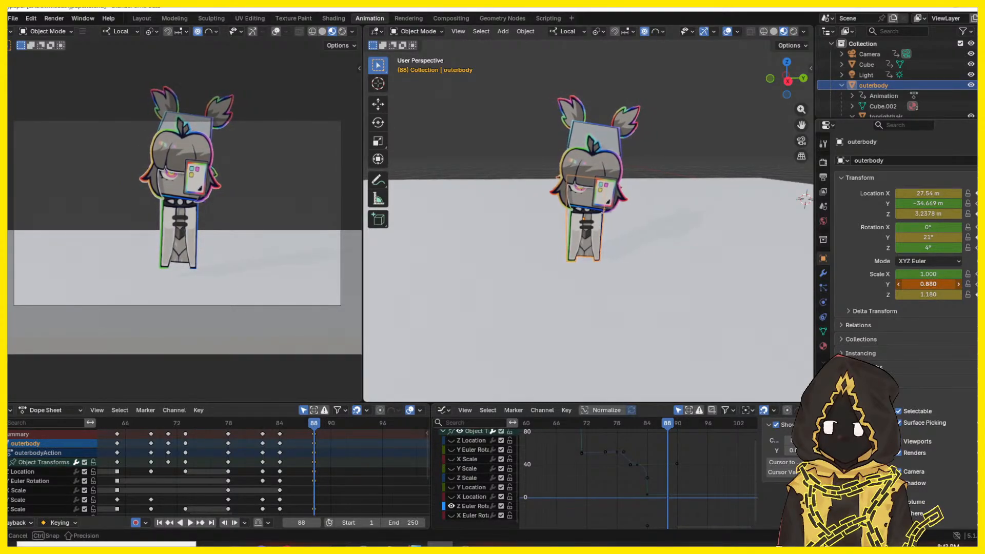
pyautogui.press('space')
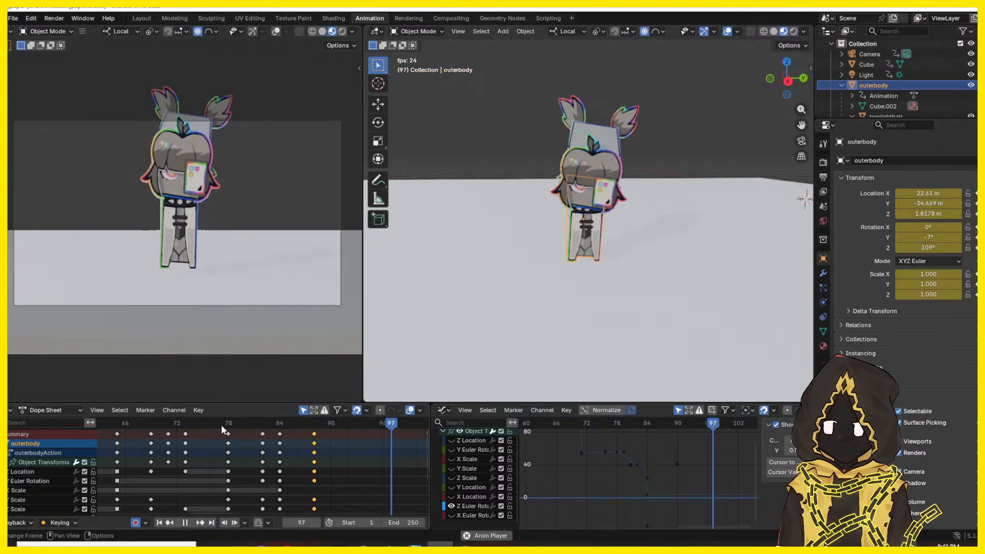
pyautogui.moveTo(226, 424); pyautogui.dragTo(2, 429)
pyautogui.press('space')
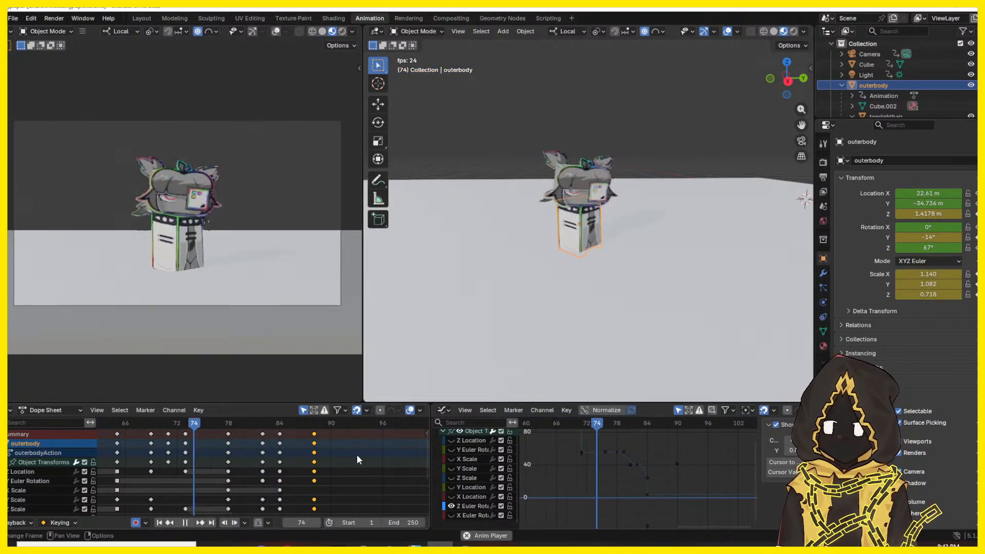
pyautogui.press('space')
pyautogui.moveTo(333, 426); pyautogui.dragTo(251, 427)
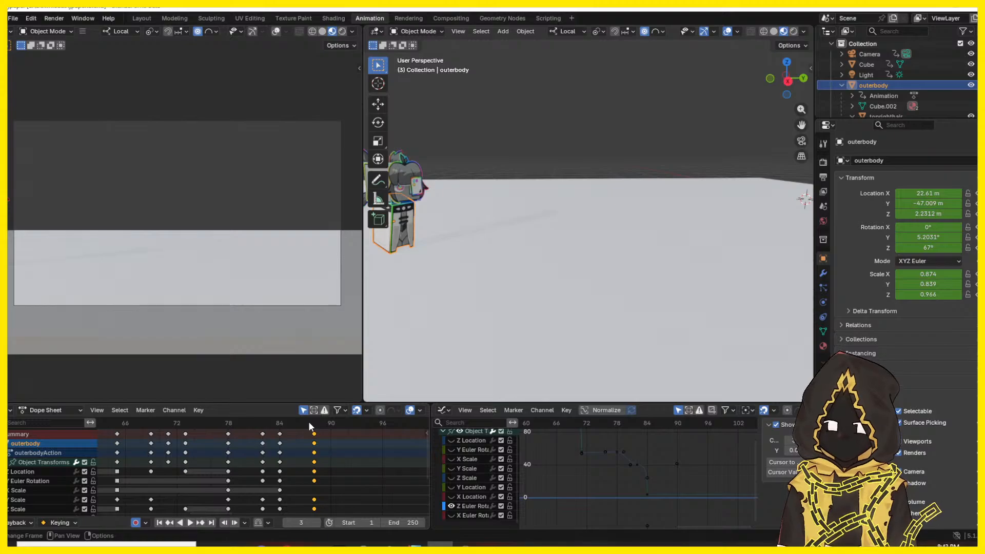
pyautogui.press('space')
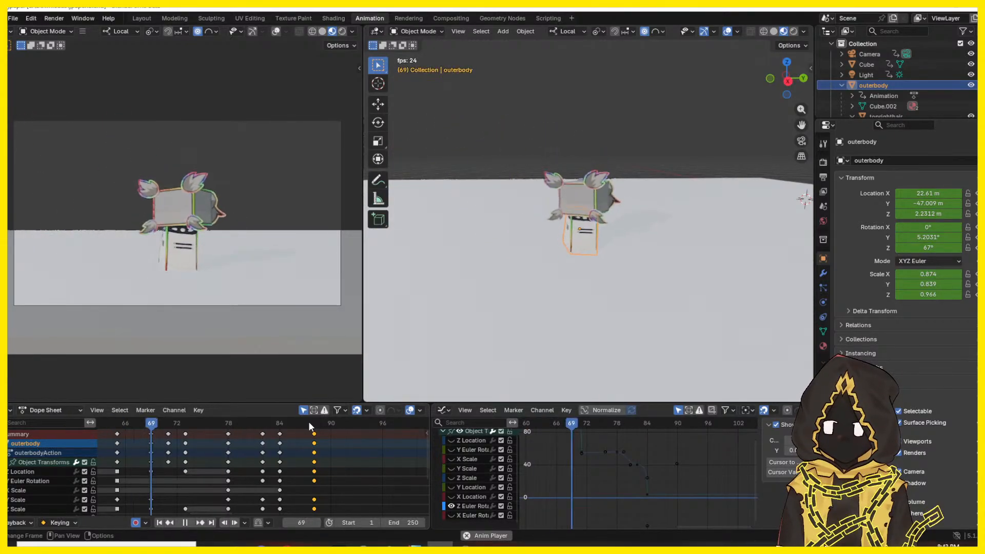
pyautogui.press('space')
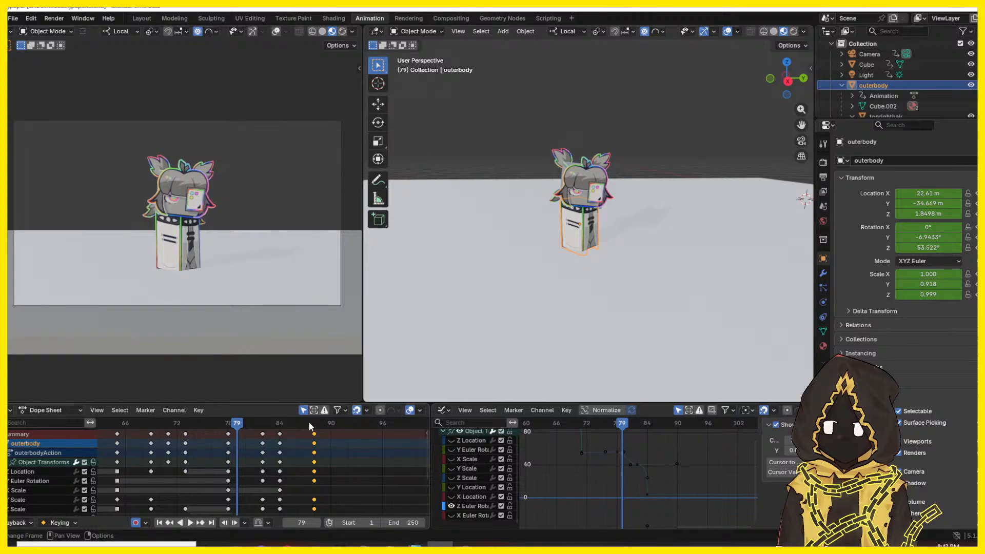
pyautogui.press('space')
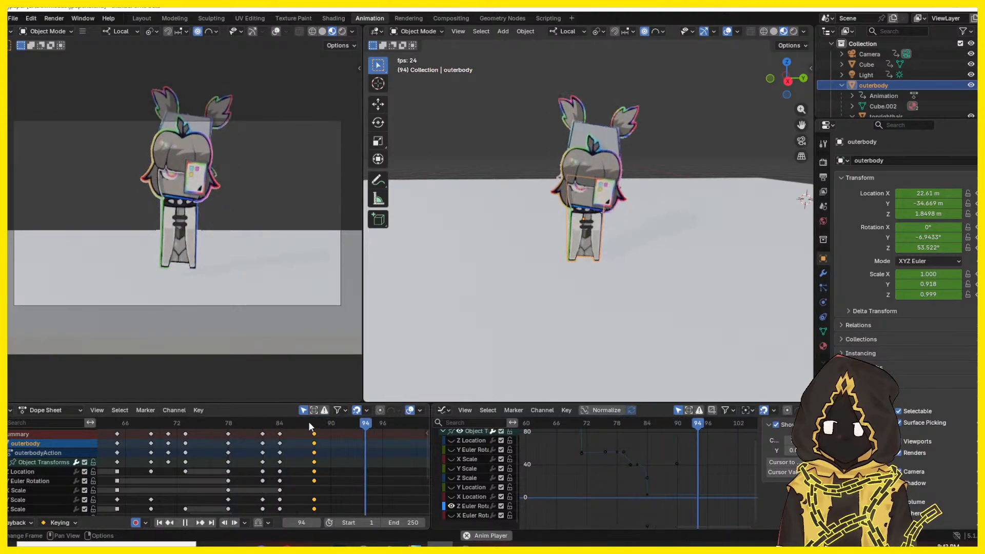
pyautogui.press('space')
# - Delete outerbody's frame 88 keyframes and copy its frame 84 pose to frame 87
pyautogui.moveTo(253, 416); pyautogui.dragTo(282, 424)
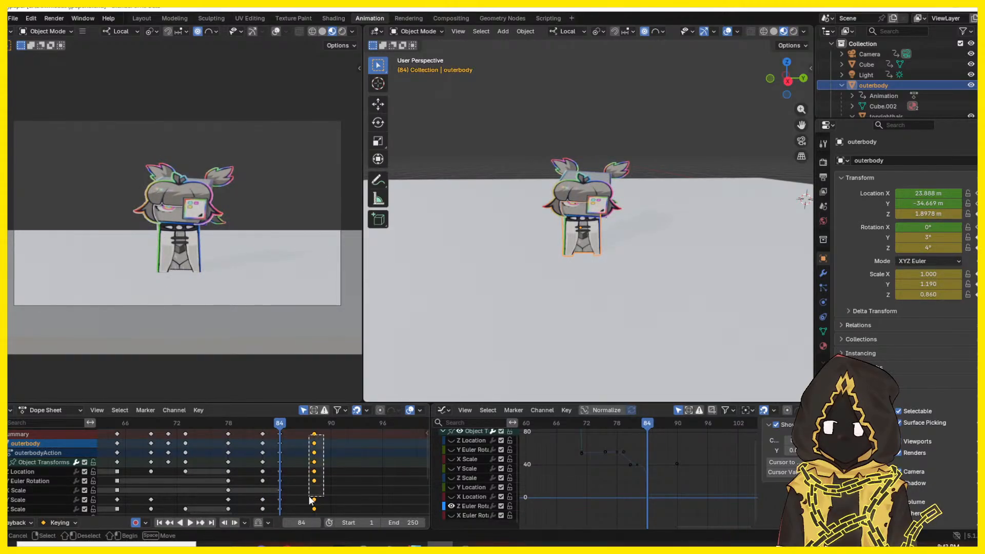
pyautogui.moveTo(310, 497); pyautogui.dragTo(310, 500)
pyautogui.press('Delete')
pyautogui.moveTo(275, 425); pyautogui.dragTo(271, 473)
pyautogui.click(293, 453)
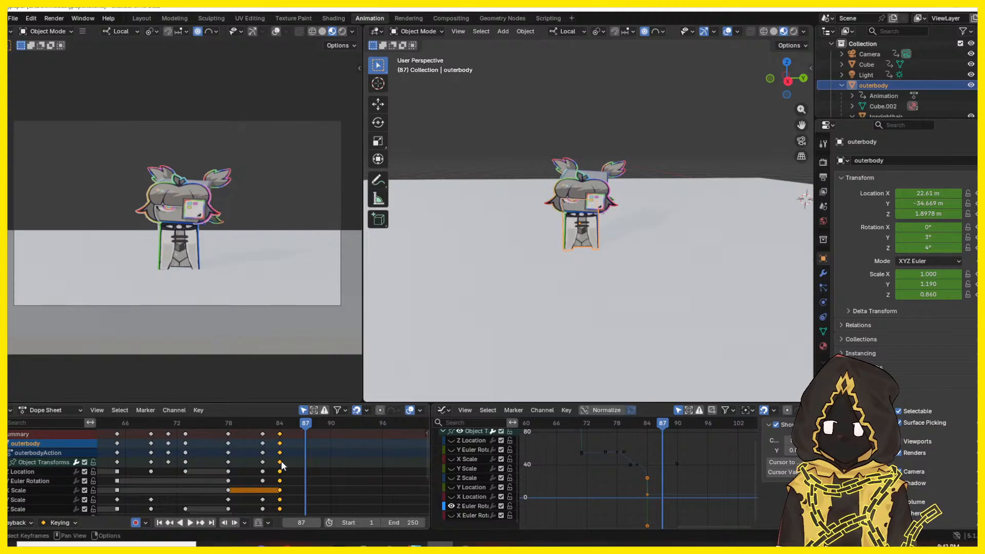
pyautogui.hotkey('ctrl', 'c')
pyautogui.hotkey('ctrl', 'v')
# - Replay the turn, then squash outerbody's frame 87 pose to scale Z 0.780 and lower it to Z location 1.7278 m
pyautogui.click(256, 427)
pyautogui.click(360, 463)
pyautogui.press('space')
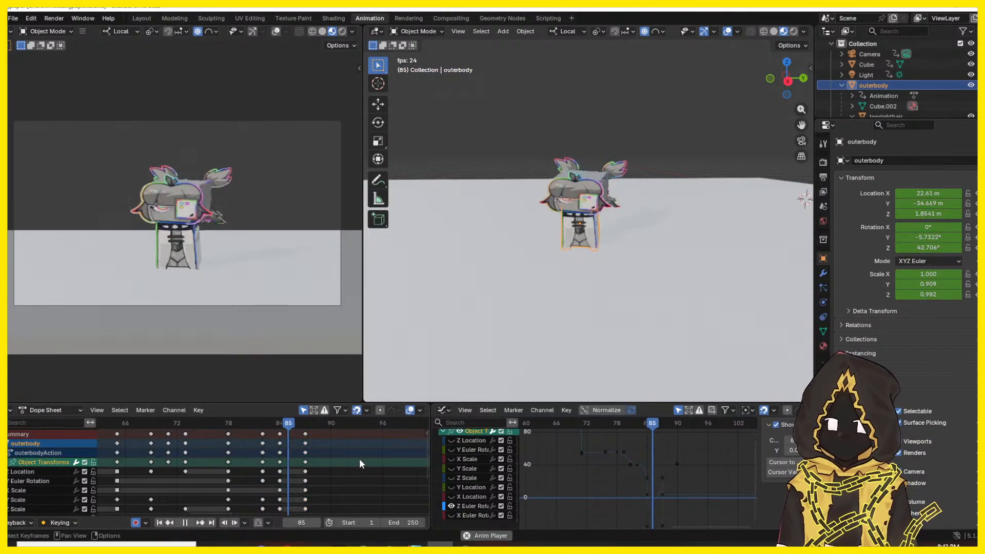
pyautogui.moveTo(303, 424); pyautogui.dragTo(305, 428)
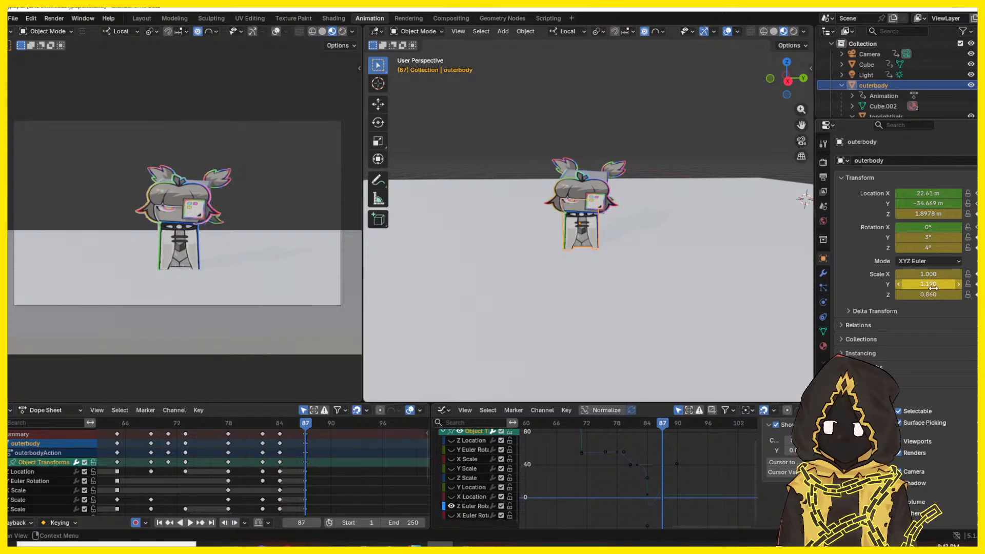
pyautogui.moveTo(933, 295); pyautogui.dragTo(916, 295)
pyautogui.moveTo(933, 286); pyautogui.dragTo(935, 274)
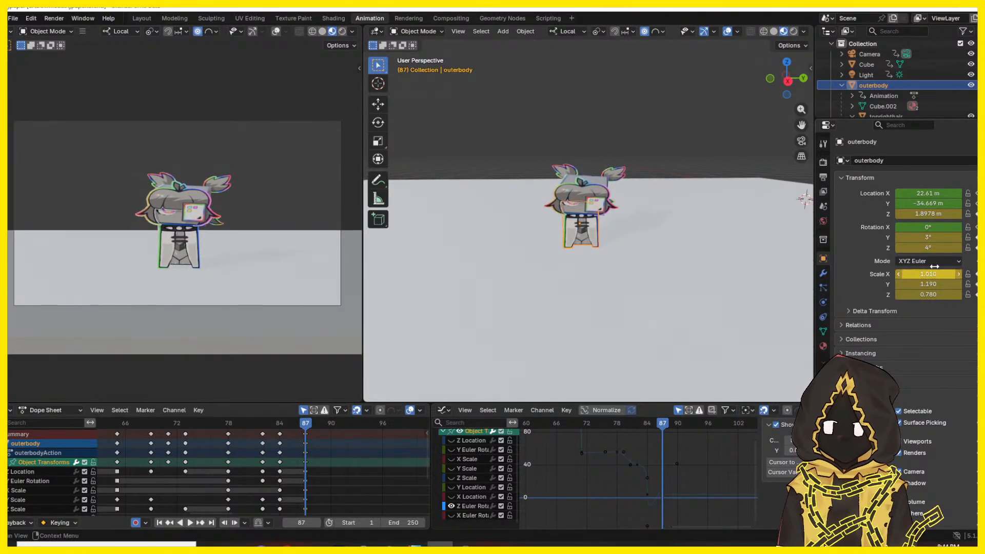
pyautogui.moveTo(935, 214); pyautogui.dragTo(900, 214)
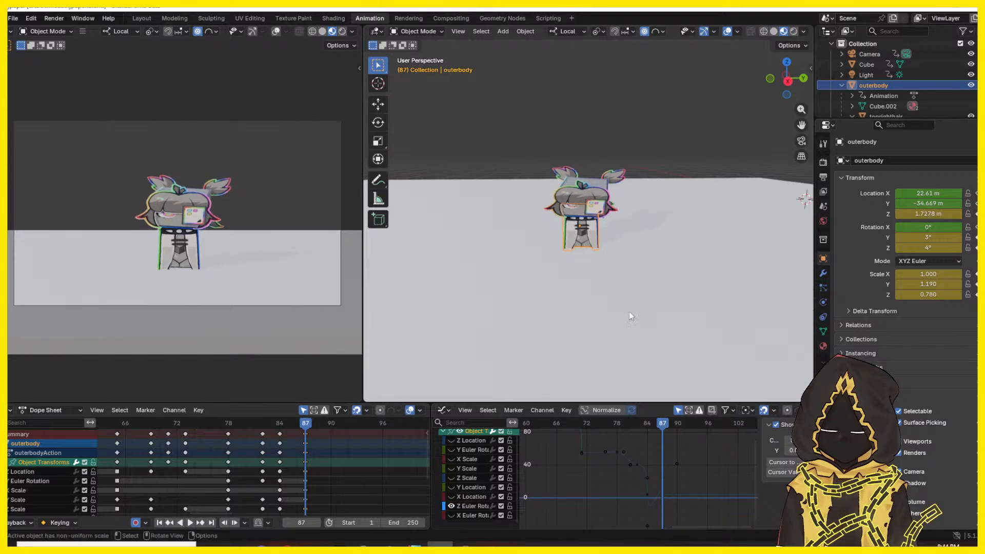
# - Play back the turn to check outerbody's squash at frame 87, and return to frame 84
pyautogui.press('space')
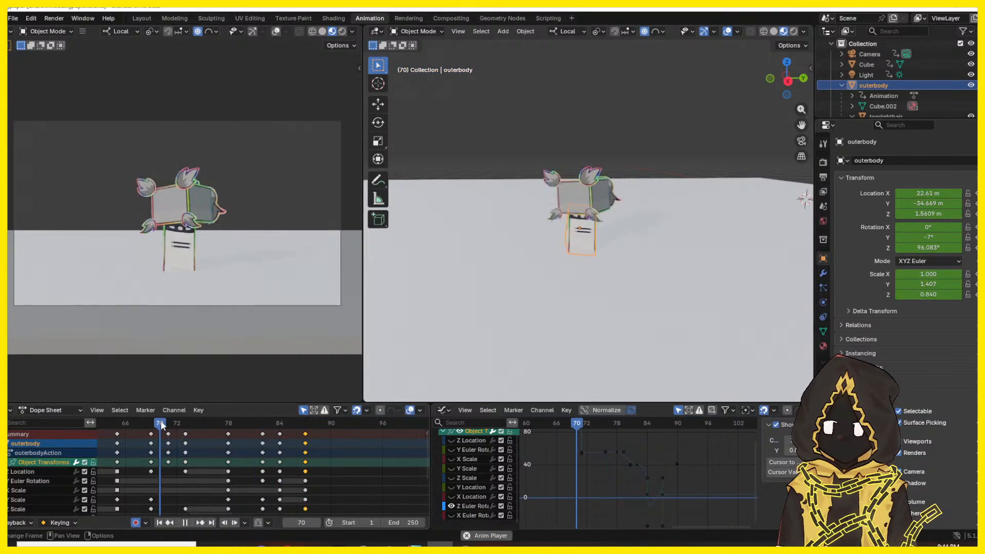
pyautogui.moveTo(165, 421); pyautogui.dragTo(82, 431)
pyautogui.press('space')
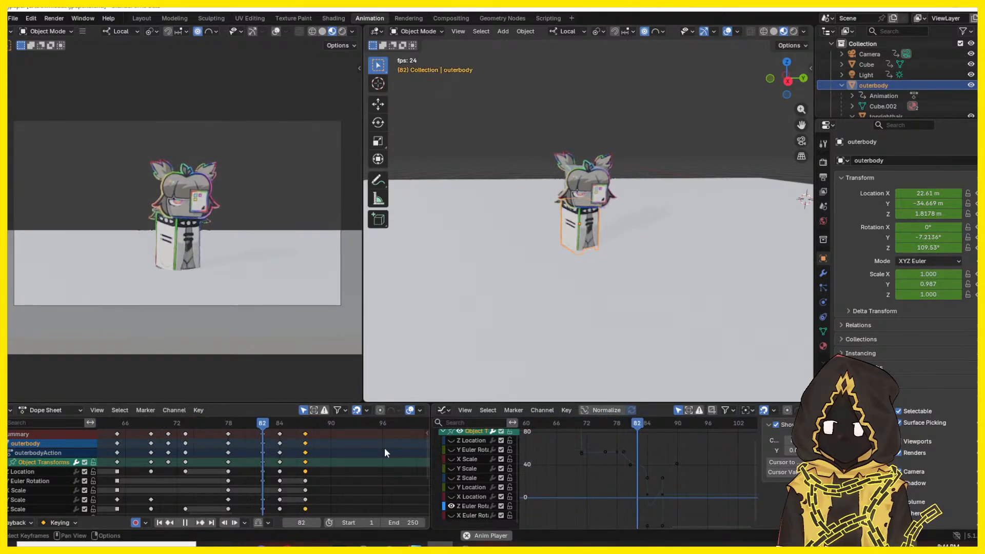
pyautogui.press('space')
pyautogui.moveTo(347, 425); pyautogui.dragTo(282, 420)
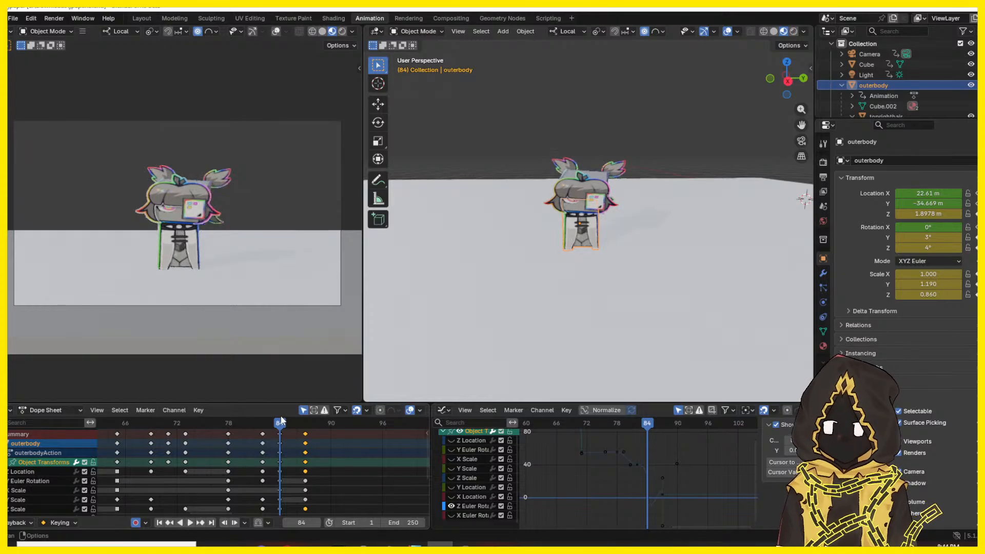
# - Raise the frame 84 handle of outerbody's Z Euler Rotation curve to flatten the dip between frames 84 and 87
pyautogui.click(663, 494)
pyautogui.click(646, 480)
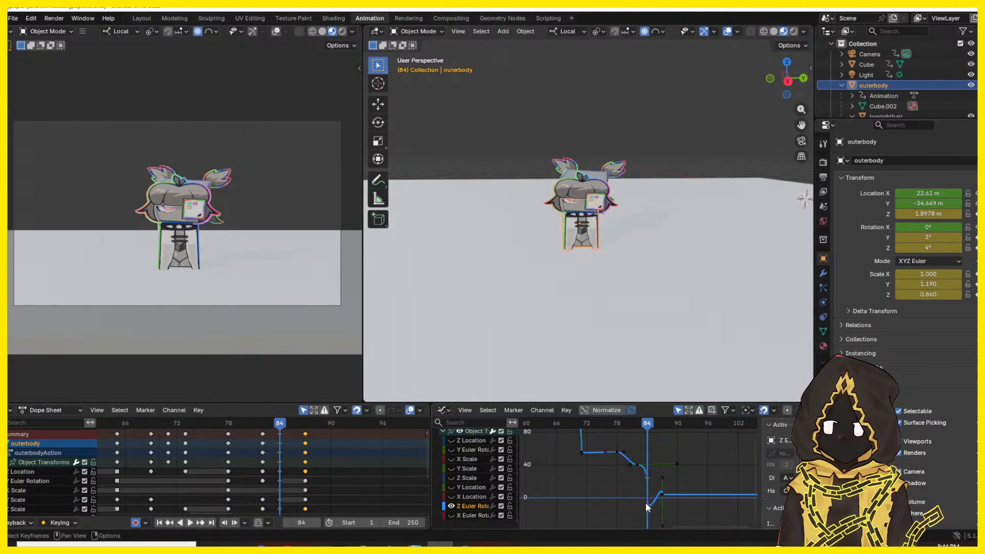
pyautogui.moveTo(645, 492); pyautogui.dragTo(643, 469, button='middle')
pyautogui.moveTo(624, 424); pyautogui.dragTo(620, 430)
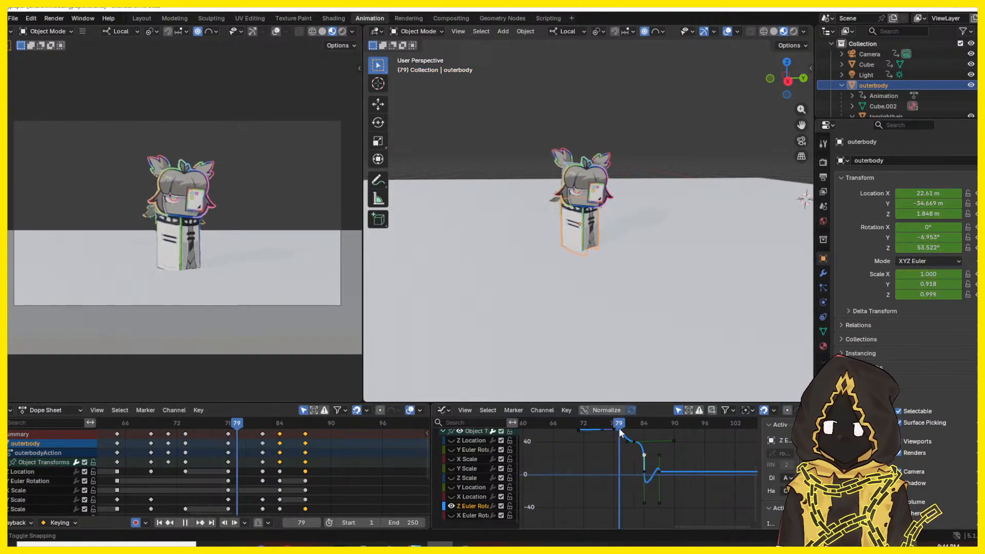
pyautogui.click(643, 504)
pyautogui.moveTo(644, 504); pyautogui.dragTo(642, 472)
# - Set outerbody's Z rotation at frame 87 to -3°
pyautogui.press('space')
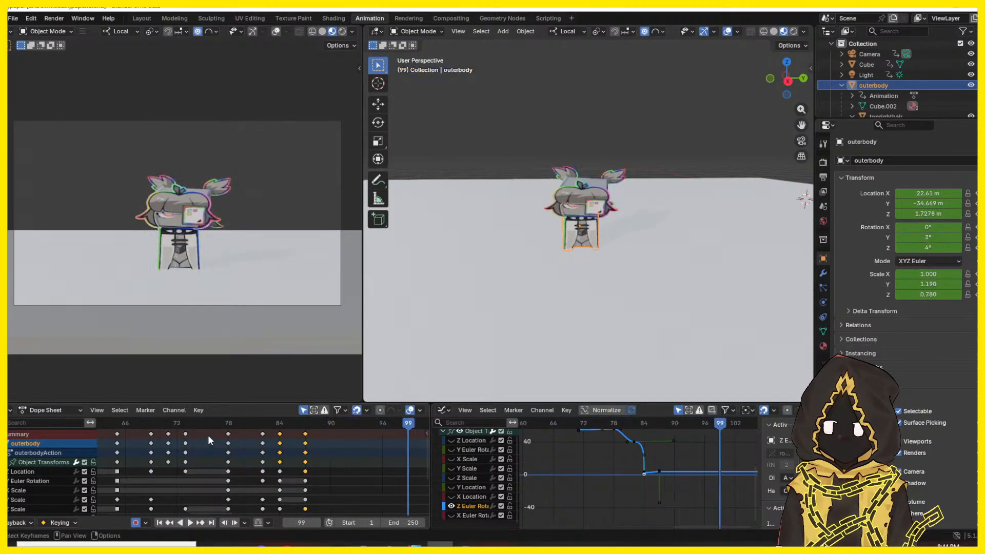
pyautogui.moveTo(208, 430); pyautogui.dragTo(289, 430)
pyautogui.moveTo(292, 430); pyautogui.dragTo(303, 424)
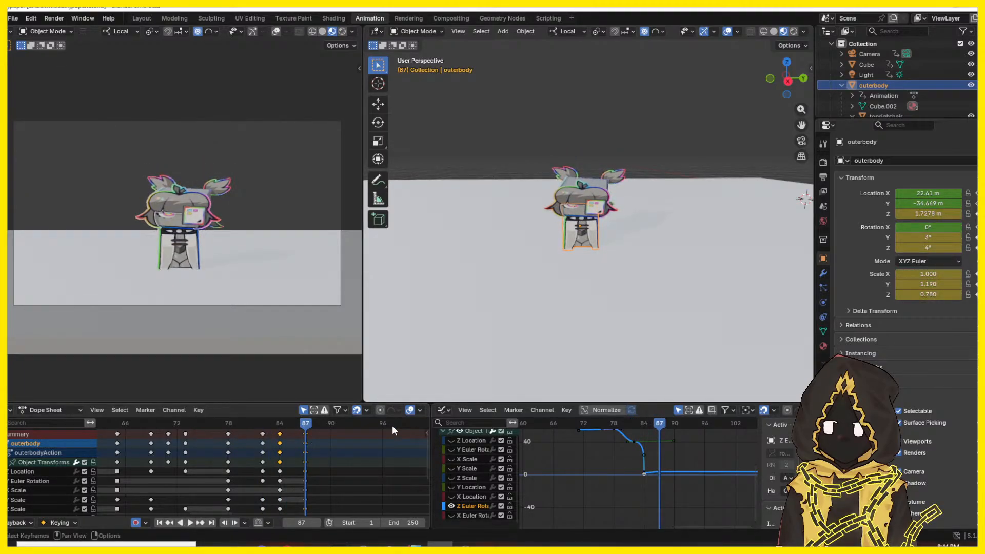
pyautogui.click(659, 472)
pyautogui.moveTo(929, 247)
pyautogui.mouseDown()
pyautogui.moveTo(939, 248)
pyautogui.moveTo(929, 247)
pyautogui.mouseUp()
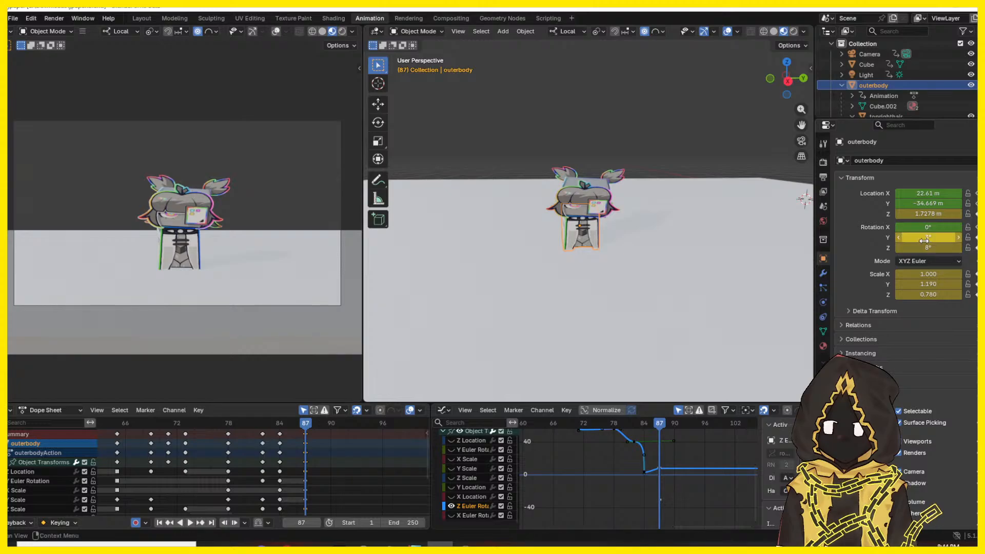
pyautogui.moveTo(927, 238); pyautogui.dragTo(944, 251)
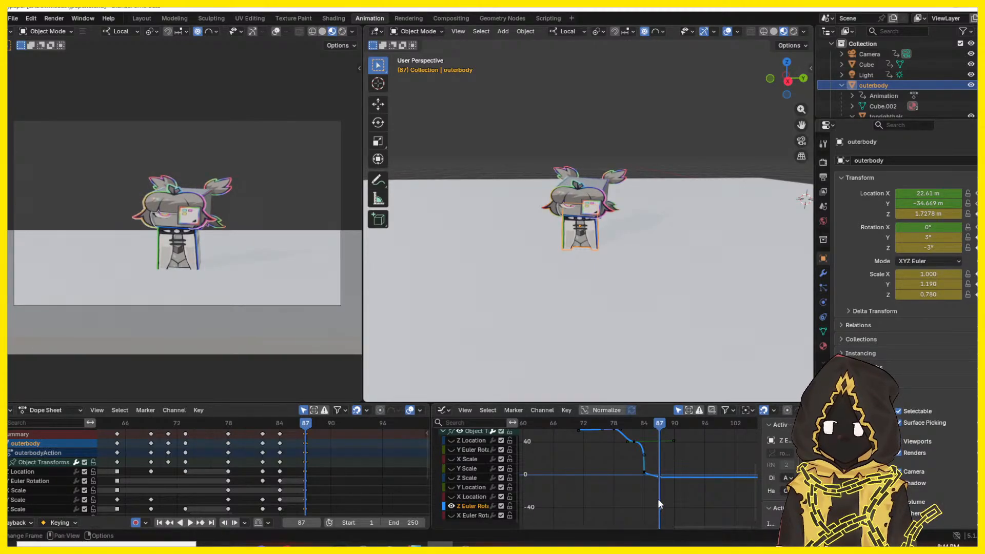
# - Play back the turn to check outerbody's rotation into the squash, and return to frame 87
pyautogui.moveTo(630, 434); pyautogui.dragTo(608, 426)
pyautogui.click(596, 424)
pyautogui.press('space')
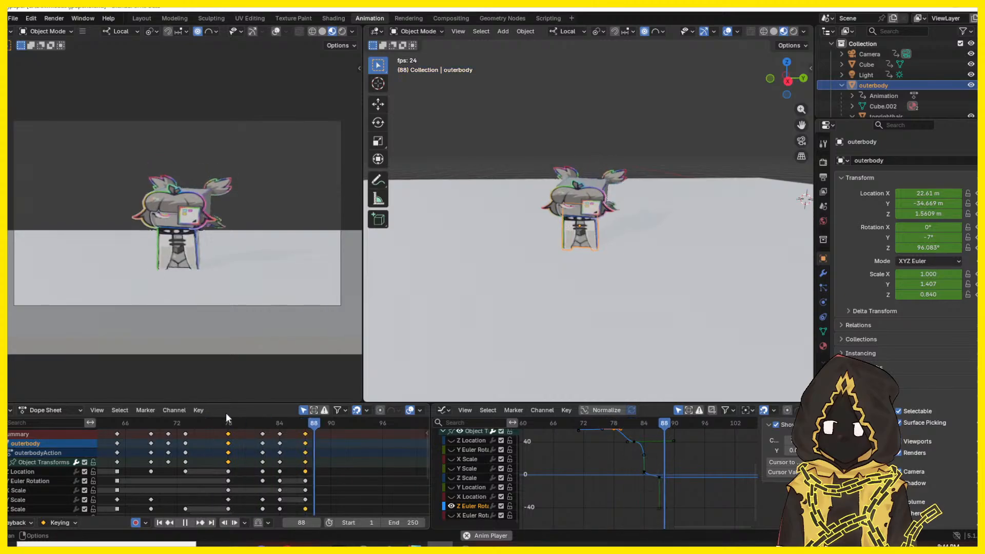
pyautogui.press('space')
pyautogui.moveTo(233, 422); pyautogui.dragTo(305, 432)
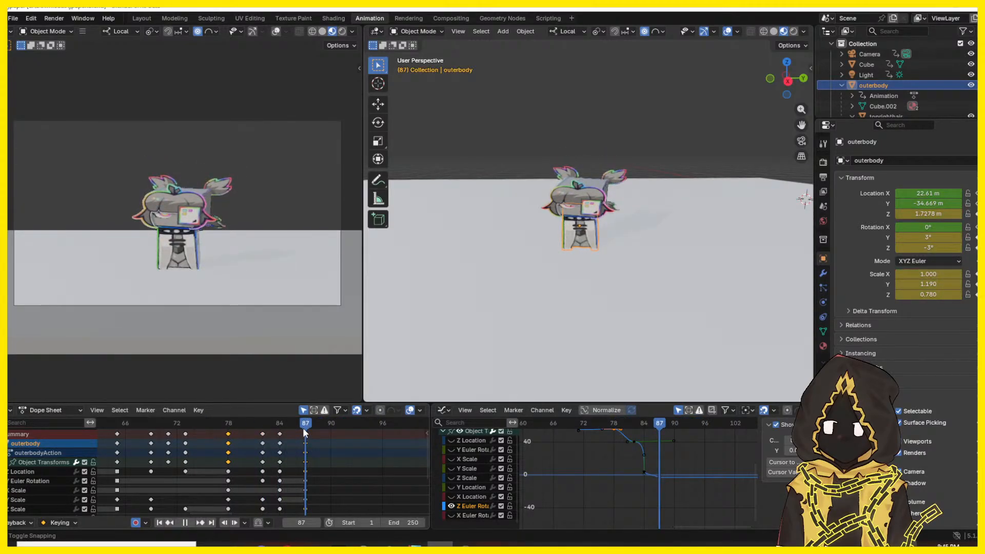
pyautogui.click(333, 470)
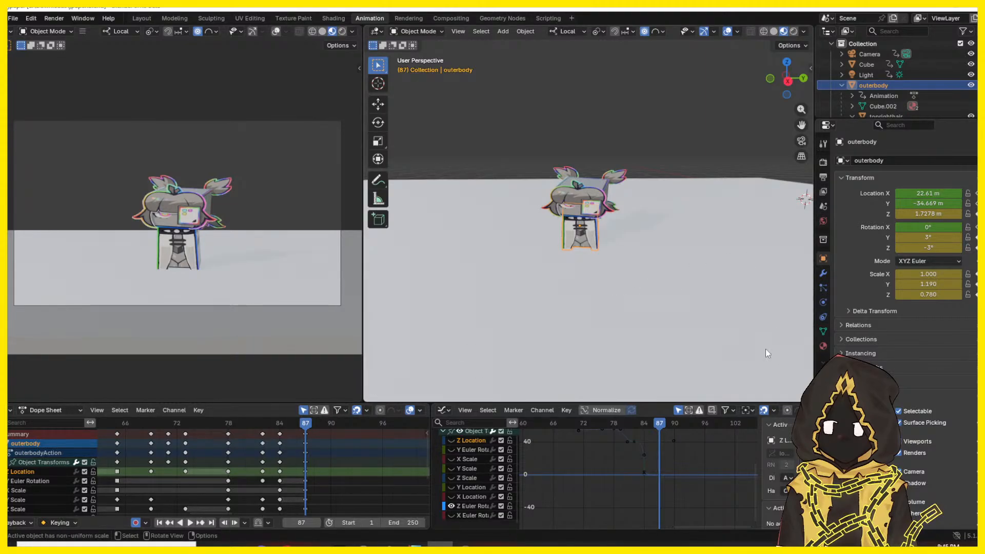
# - Stretch outerbody at frame 91 to scale Y 0.800 and Z 1.190
pyautogui.press('Right')
pyautogui.press('Right')
pyautogui.press('Right')
pyautogui.press('Right')
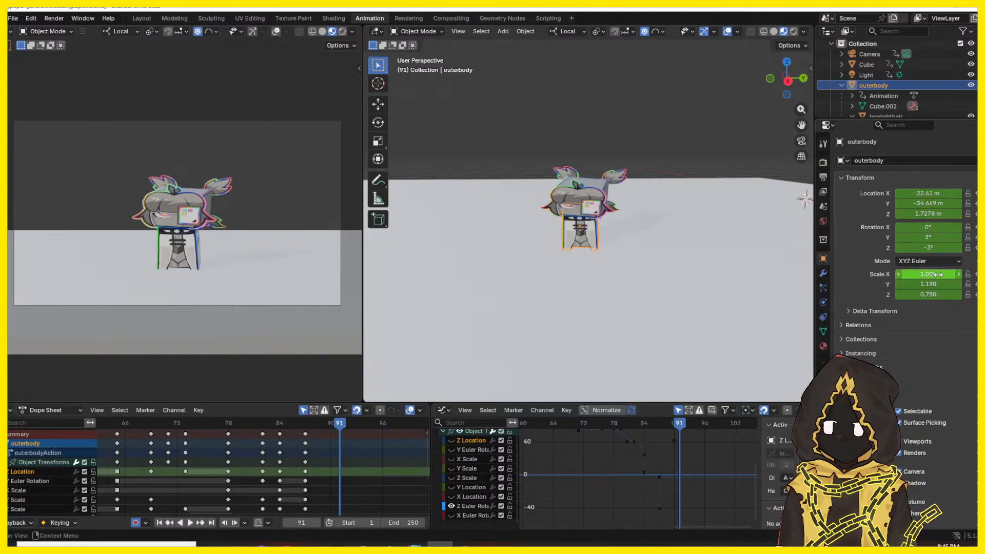
pyautogui.click(941, 293)
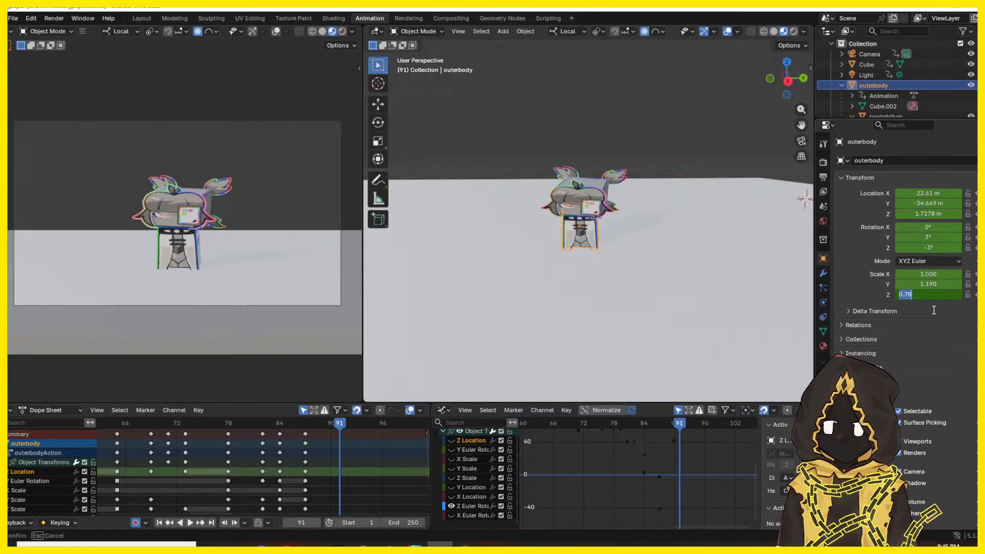
pyautogui.write('1')
pyautogui.press('Return')
pyautogui.click(934, 284)
pyautogui.write('1')
pyautogui.press('Return')
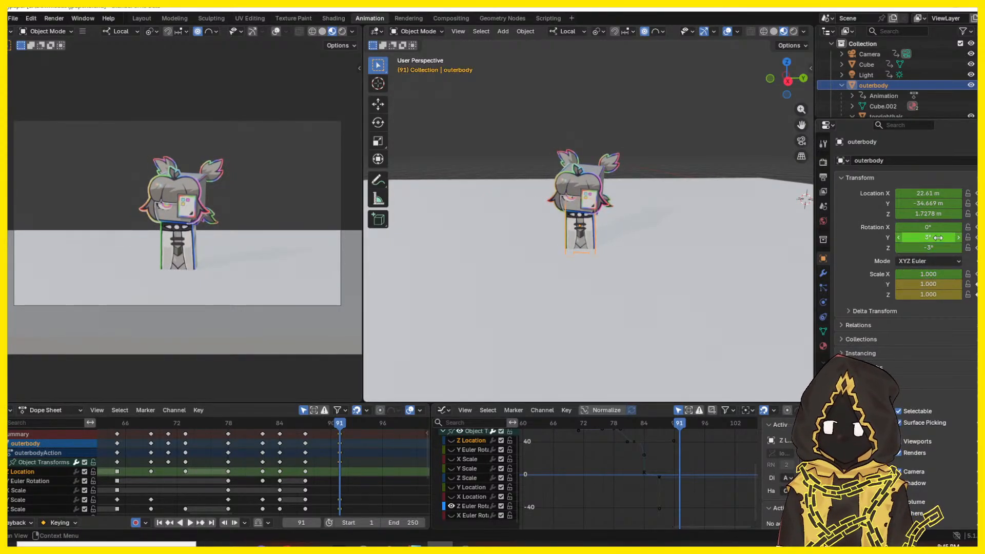
pyautogui.moveTo(929, 295); pyautogui.dragTo(908, 283)
# - Place outerbody at X 27.14 m and Z 3.4978 m at frame 91, tilted 22° about Y
pyautogui.moveTo(931, 203); pyautogui.dragTo(949, 193)
pyautogui.hotkey('ctrl', 'z')
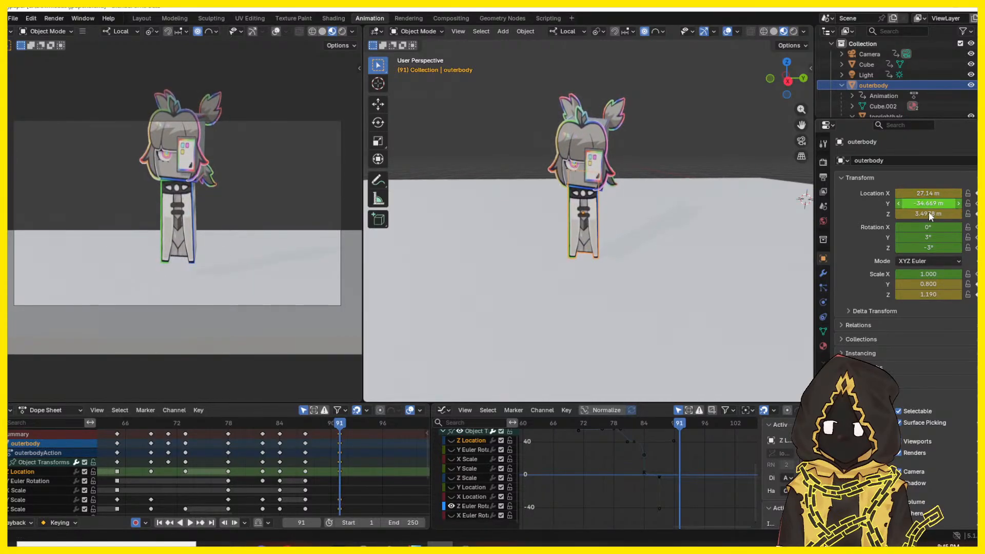
pyautogui.click(933, 239)
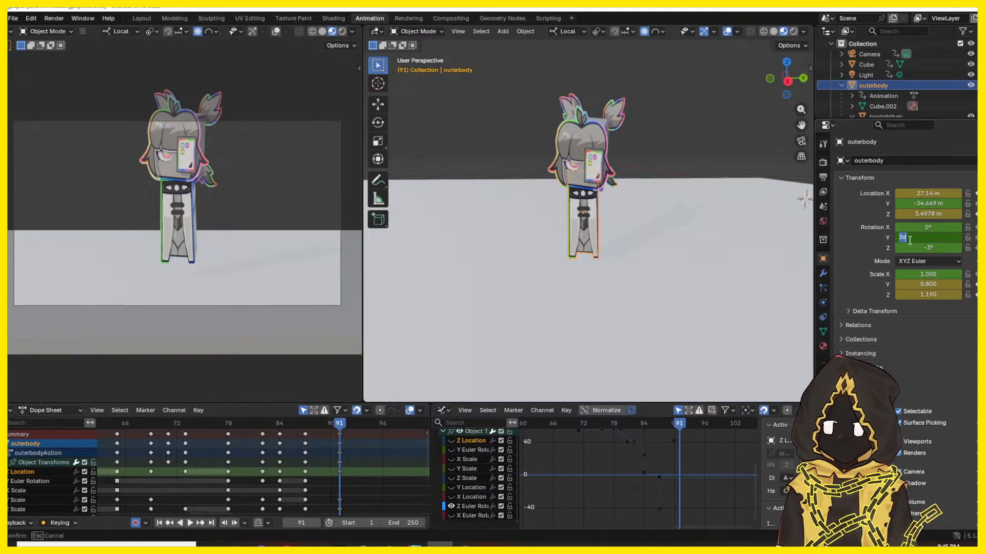
pyautogui.moveTo(929, 237); pyautogui.dragTo(950, 237)
# - Play back the turn and rise, and step through frames 87 to 91 to check the stretch
pyautogui.press('space')
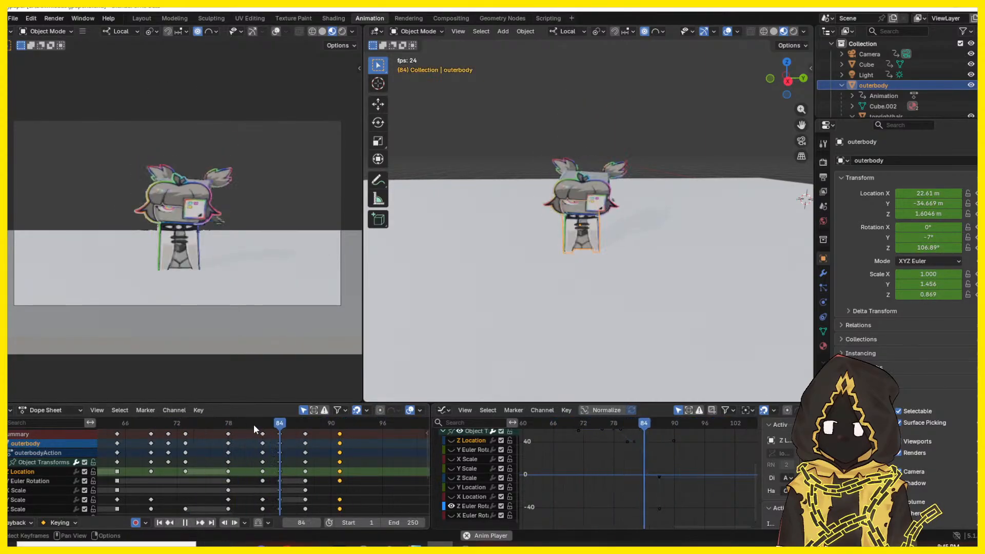
pyautogui.press('space')
pyautogui.moveTo(284, 428); pyautogui.dragTo(306, 432)
pyautogui.press('Right')
pyautogui.press('Right')
pyautogui.press('Right')
pyautogui.press('Right')
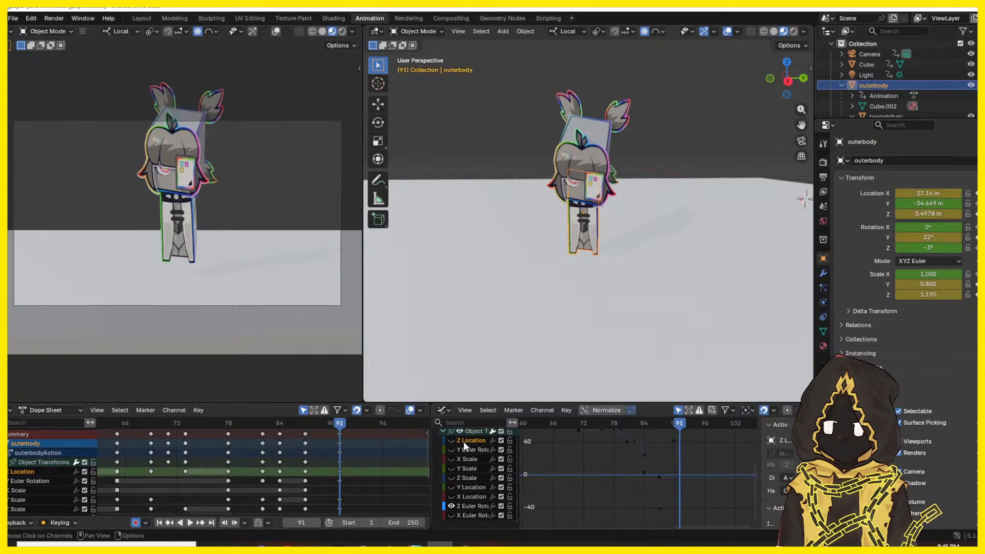
# - Show all of outerbody's transform curves in the Graph Editor
pyautogui.moveTo(624, 467); pyautogui.dragTo(623, 478, button='middle')
pyautogui.moveTo(686, 486); pyautogui.dragTo(620, 468, button='middle')
pyautogui.click(465, 434)
pyautogui.click(460, 432)
# - Raise the outgoing handle of outerbody's Y Euler Rotation key at frame 87 so the tilt starts faster
pyautogui.click(645, 463)
pyautogui.scroll(4, 643, 466)
pyautogui.click(642, 466)
pyautogui.scroll(3, 637, 464)
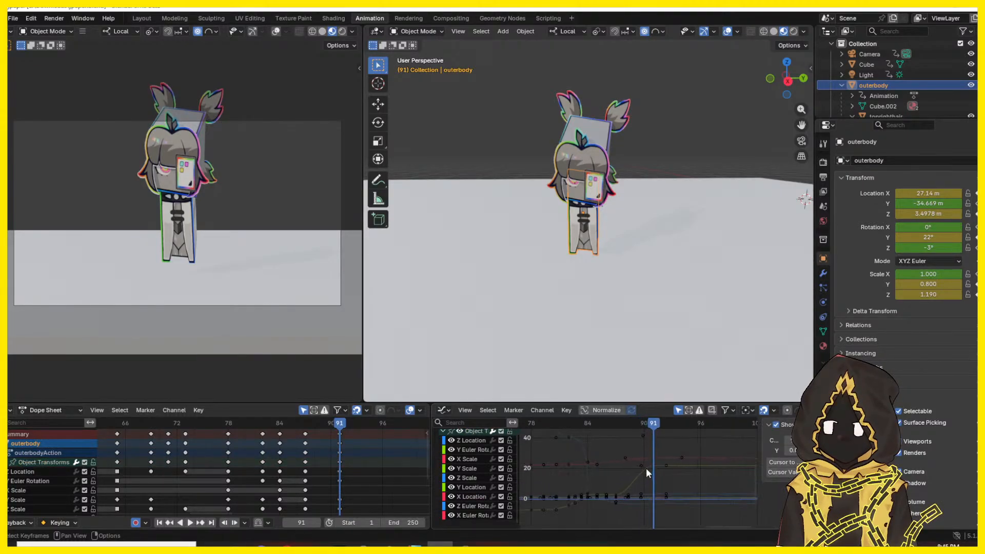
pyautogui.click(657, 462)
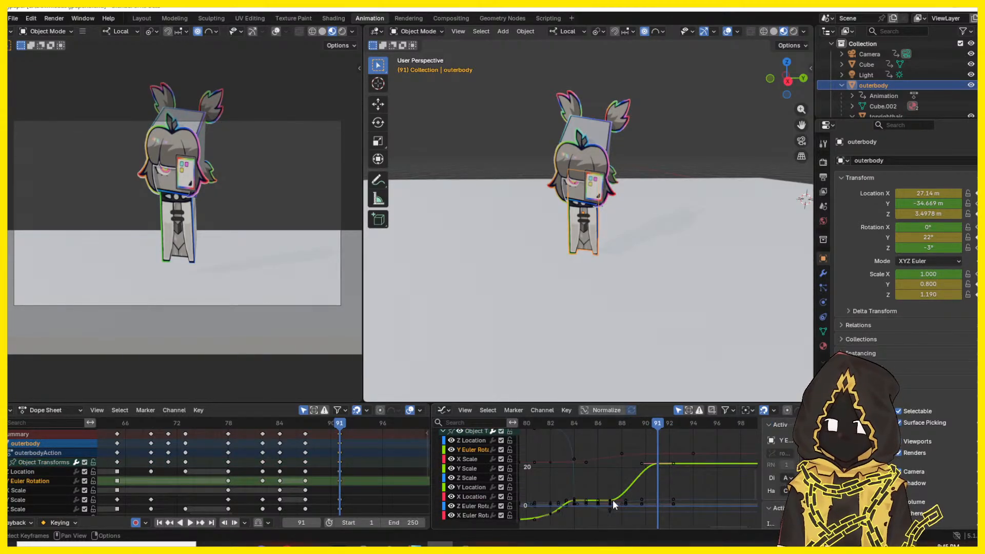
pyautogui.press('g')
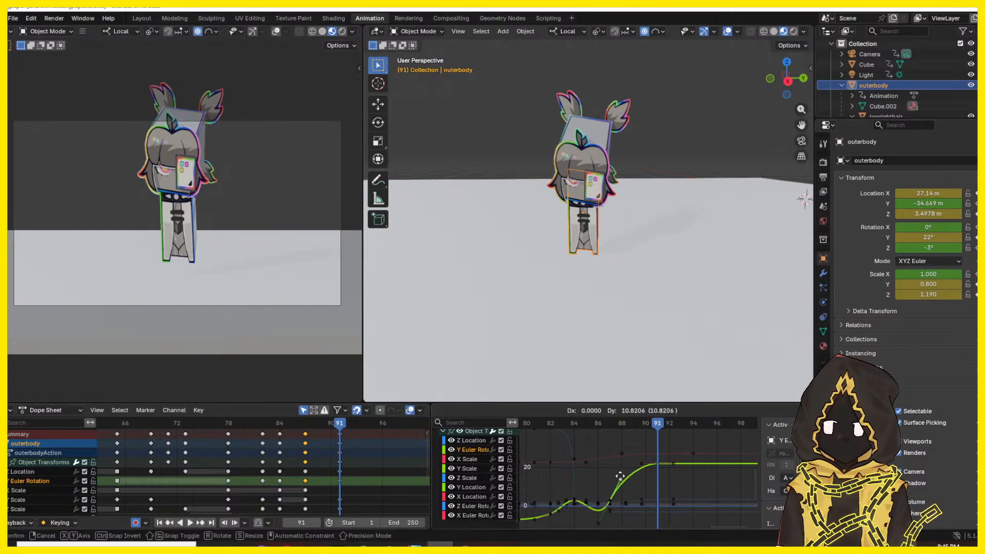
pyautogui.click(609, 467)
pyautogui.moveTo(609, 486)
pyautogui.mouseDown(button='middle')
pyautogui.moveTo(608, 432)
pyautogui.moveTo(620, 496)
pyautogui.mouseUp(button='middle')
pyautogui.scroll(-1, 611, 458)
pyautogui.click(623, 491)
pyautogui.moveTo(621, 493); pyautogui.dragTo(622, 488)
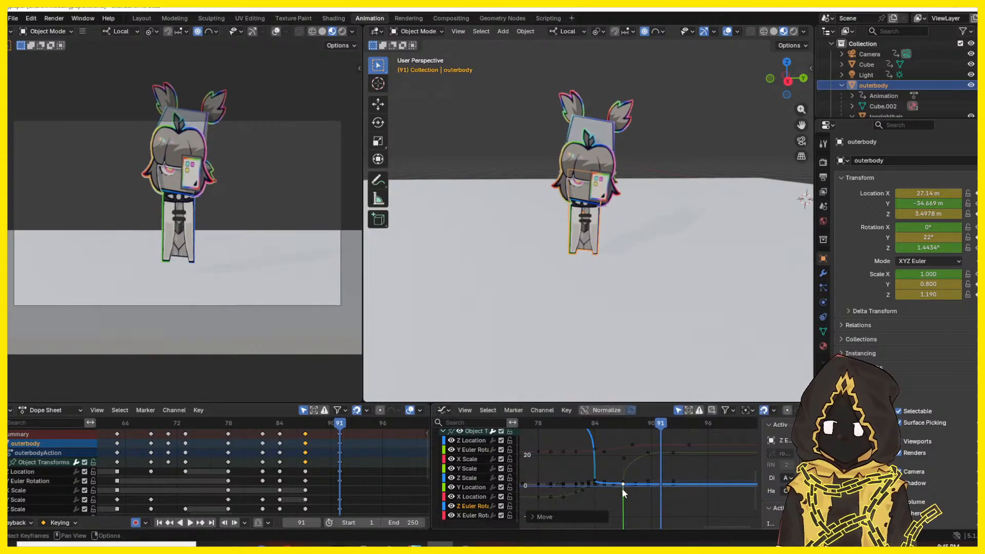
pyautogui.hotkey('ctrl', 'z')
# - Flatten the Y Euler Rotation curve coming into frame 87 with that key's incoming handle, and play back the turn
pyautogui.click(623, 481)
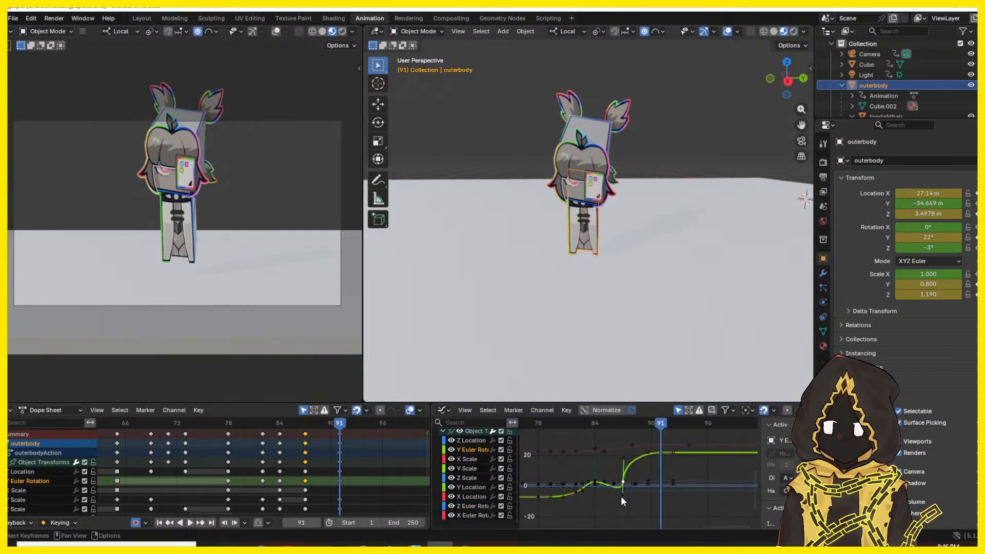
pyautogui.moveTo(622, 496); pyautogui.dragTo(621, 483)
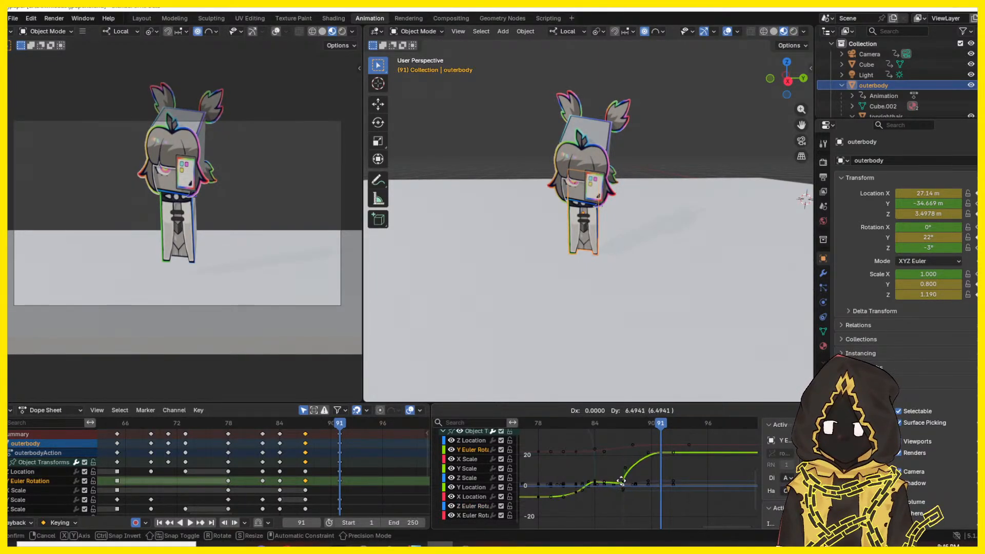
pyautogui.click(621, 482)
pyautogui.press('space')
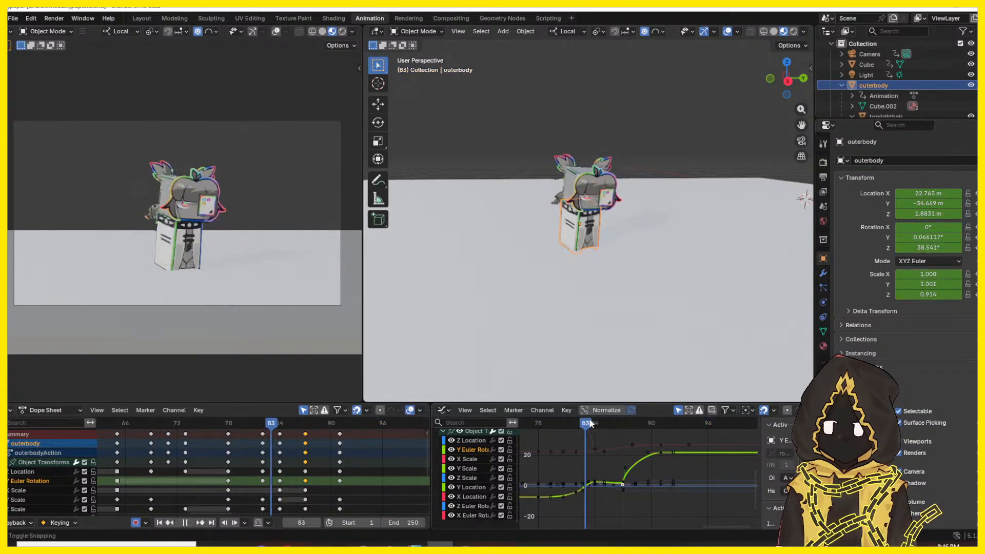
pyautogui.press('space')
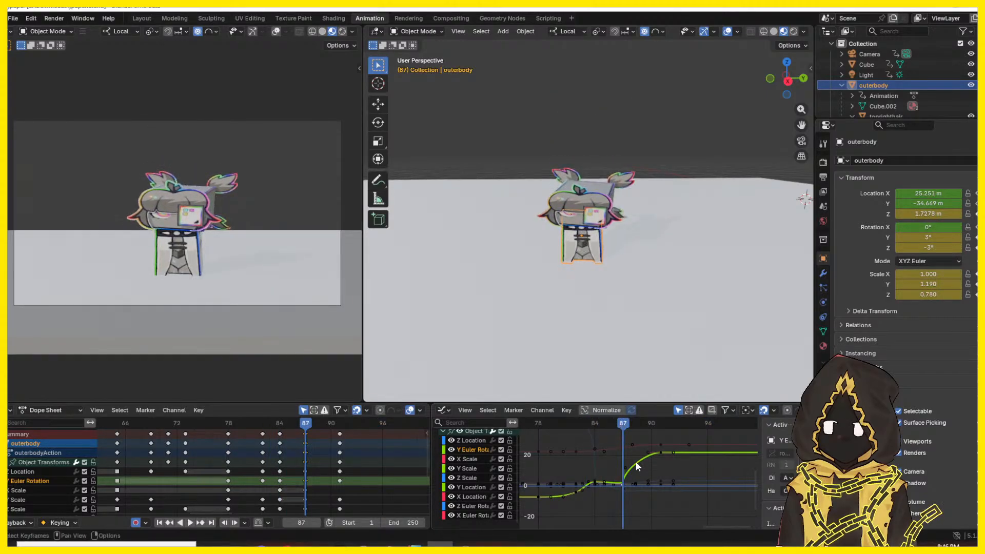
# - Isolate outerbody's Z Location curve and play back around frames 87 to 91 to examine the rise
pyautogui.scroll(2, 472, 440)
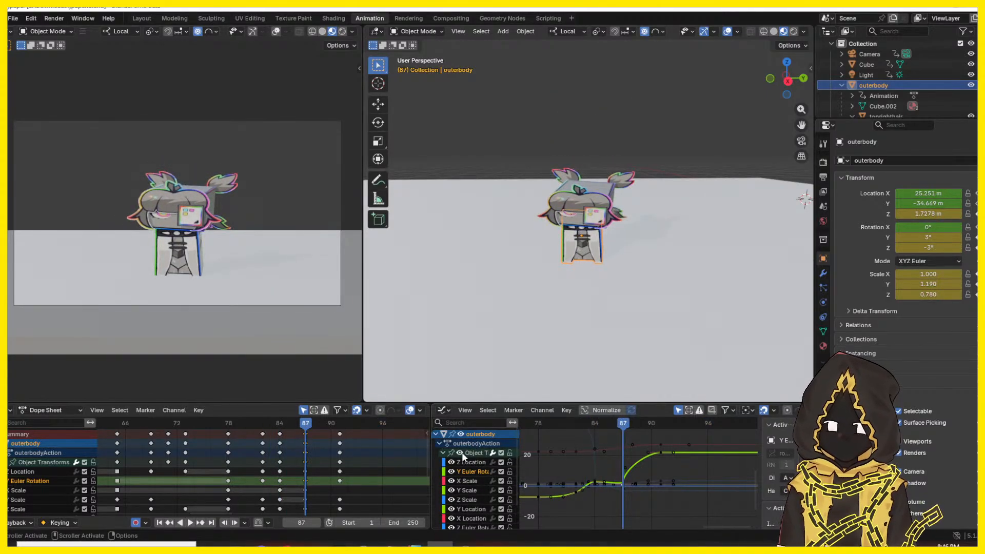
pyautogui.click(459, 455)
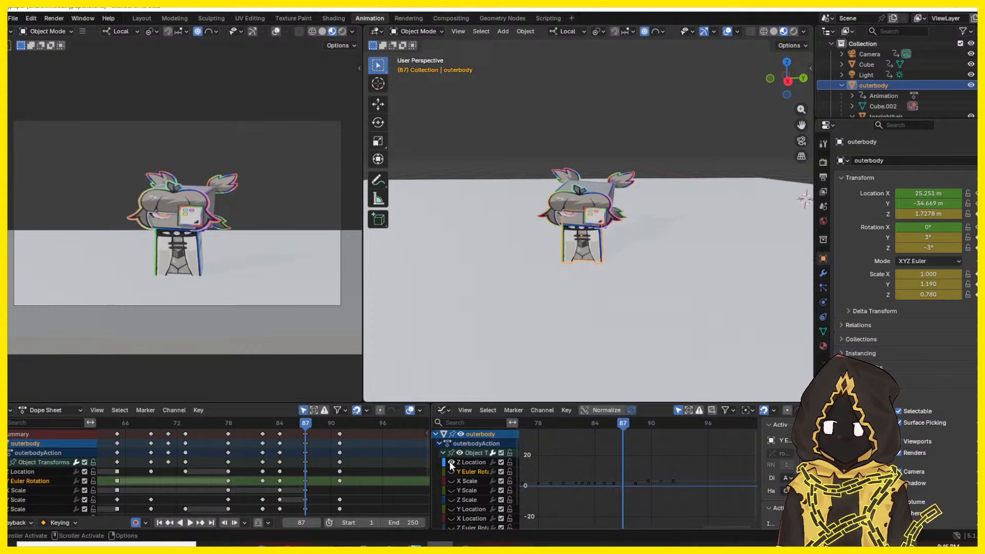
pyautogui.scroll(8, 636, 484)
pyautogui.moveTo(634, 485); pyautogui.dragTo(647, 476, button='middle')
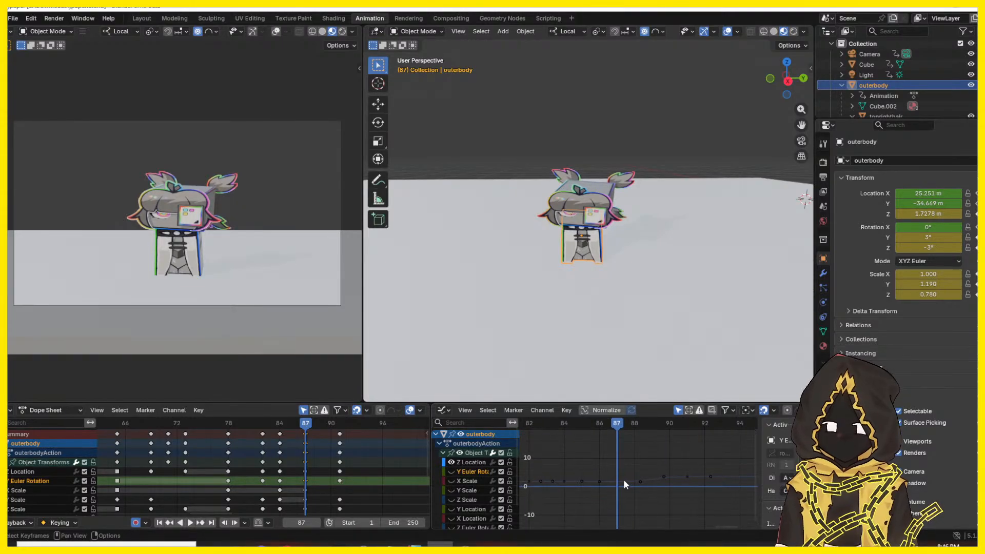
pyautogui.click(616, 482)
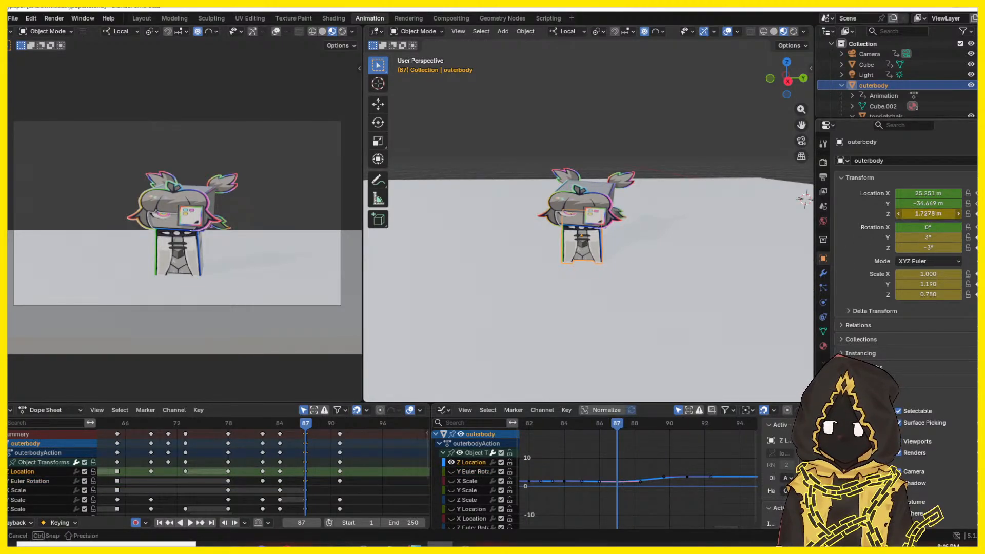
pyautogui.press('space')
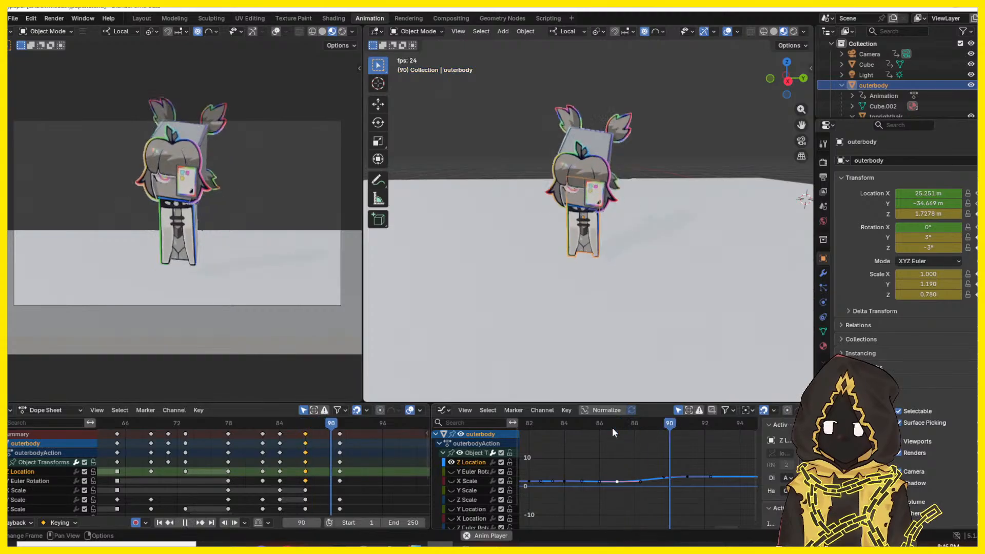
pyautogui.press('Escape')
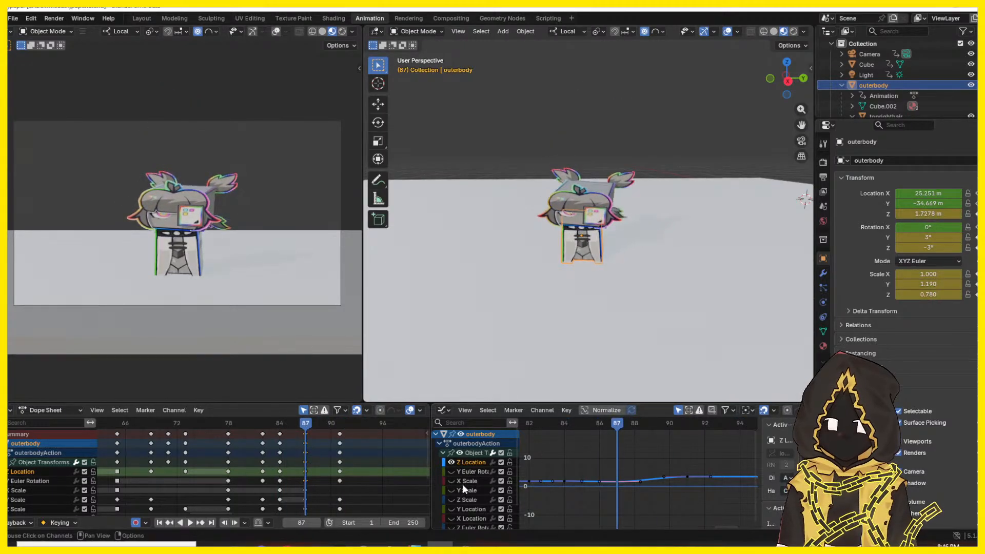
pyautogui.scroll(-2, 460, 485)
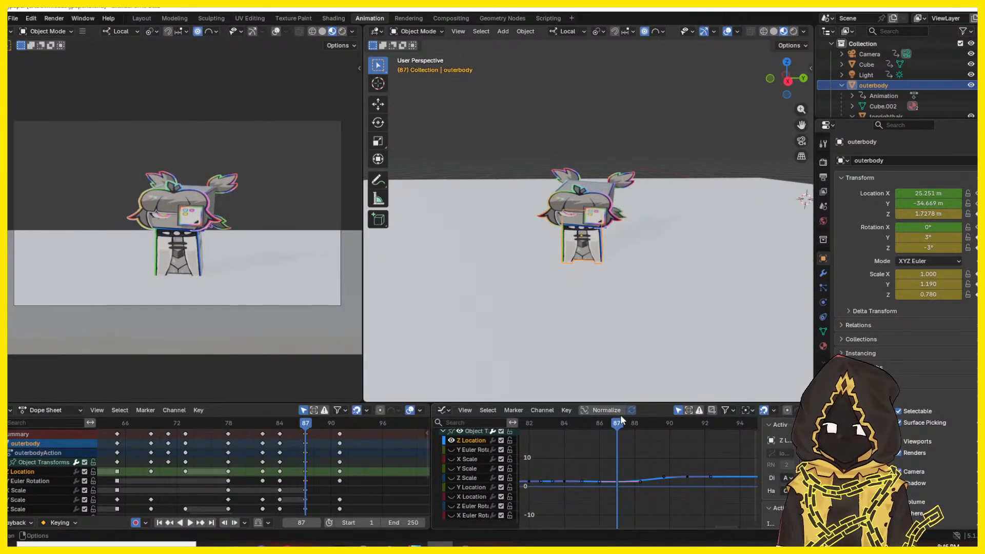
pyautogui.press('i')
pyautogui.press('space')
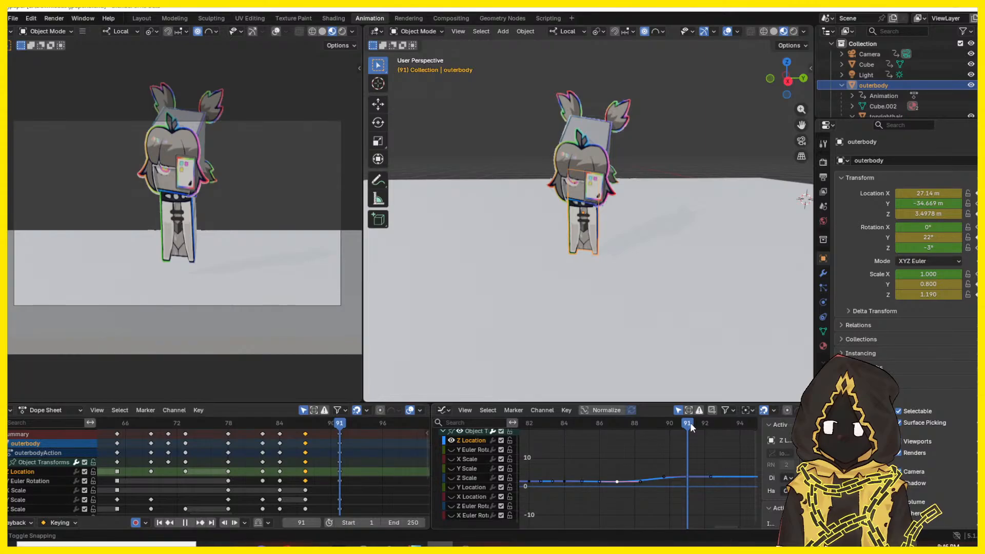
pyautogui.press('Escape')
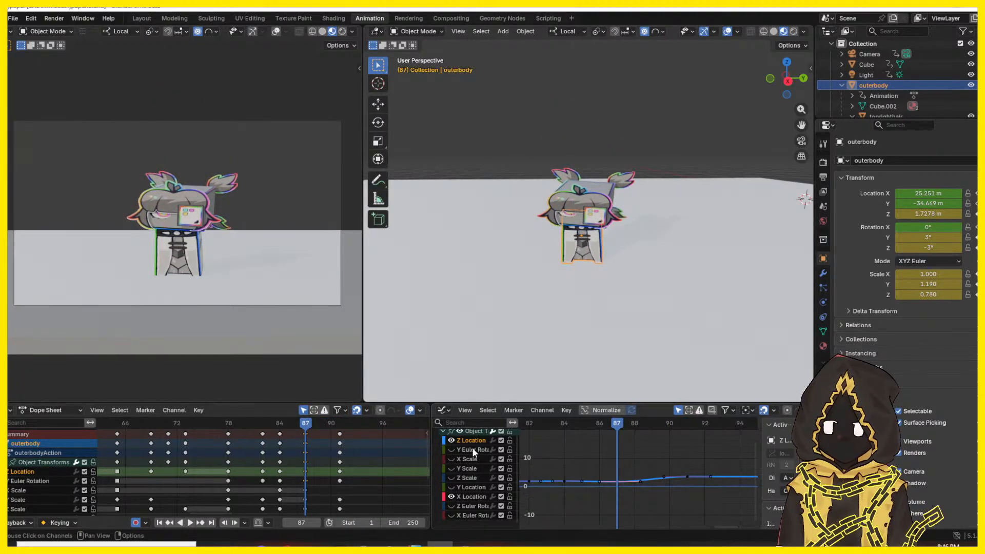
# - Isolate the X Location curve, key outerbody's X location at frame 87 as 22.61 m to match frame 82, and play it back
pyautogui.scroll(-2, 642, 451)
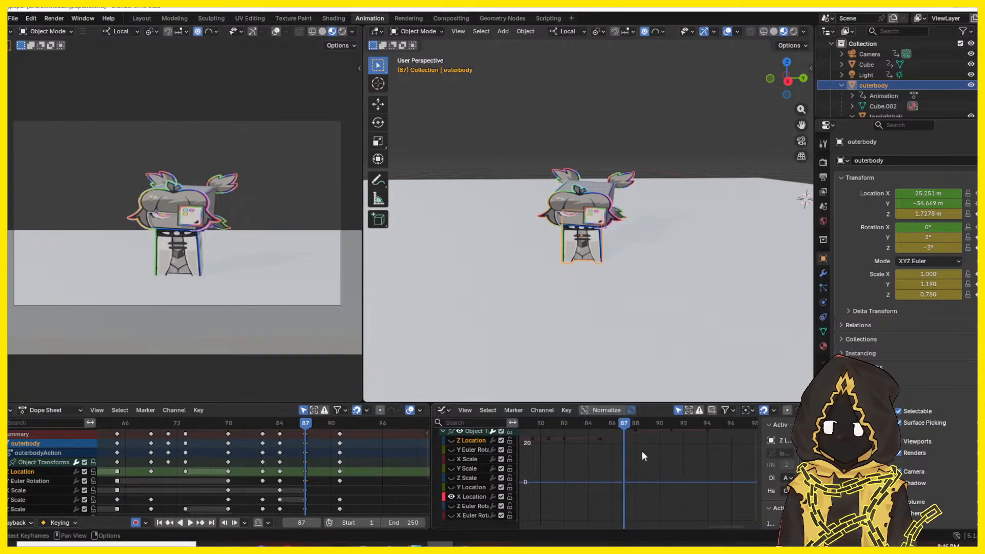
pyautogui.click(626, 453)
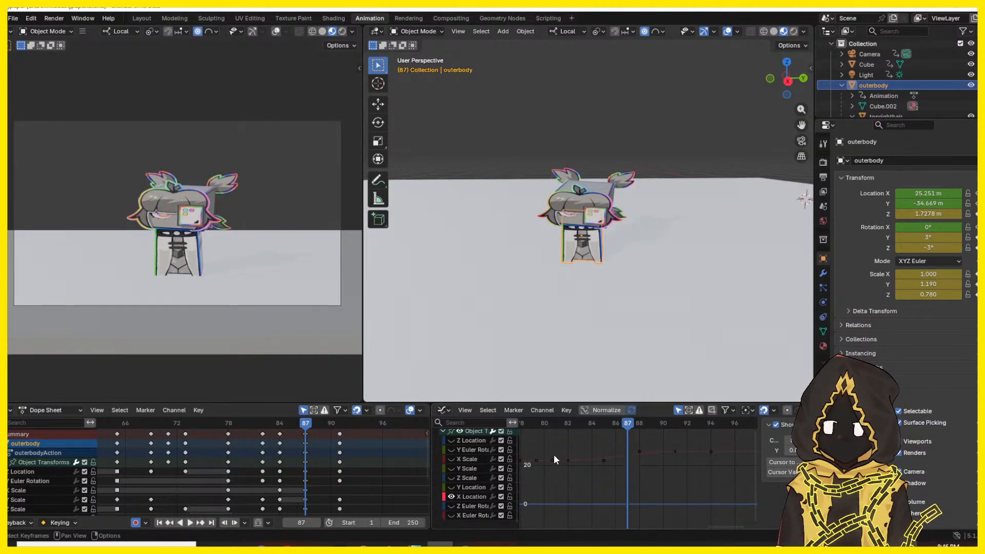
pyautogui.moveTo(576, 423); pyautogui.dragTo(630, 429)
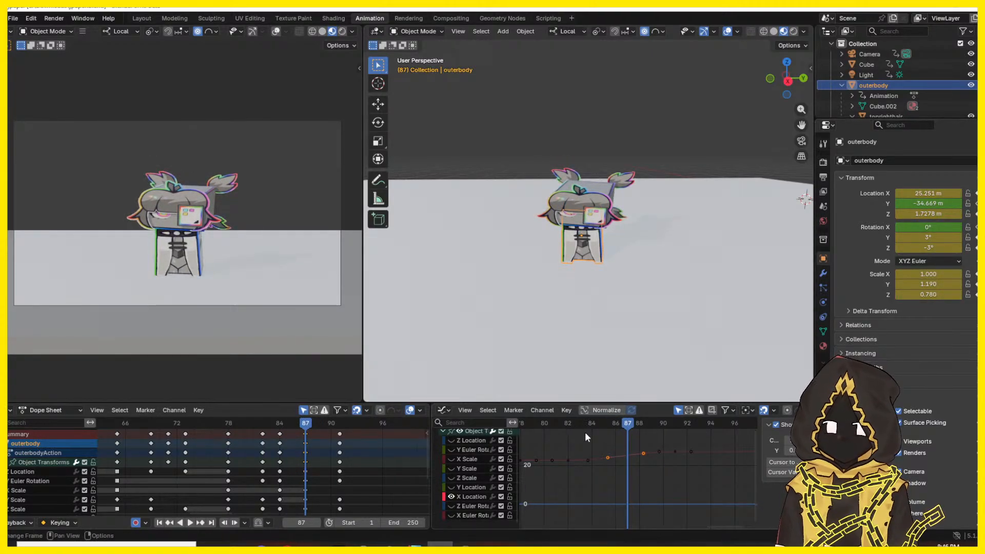
pyautogui.click(572, 429)
pyautogui.click(939, 197)
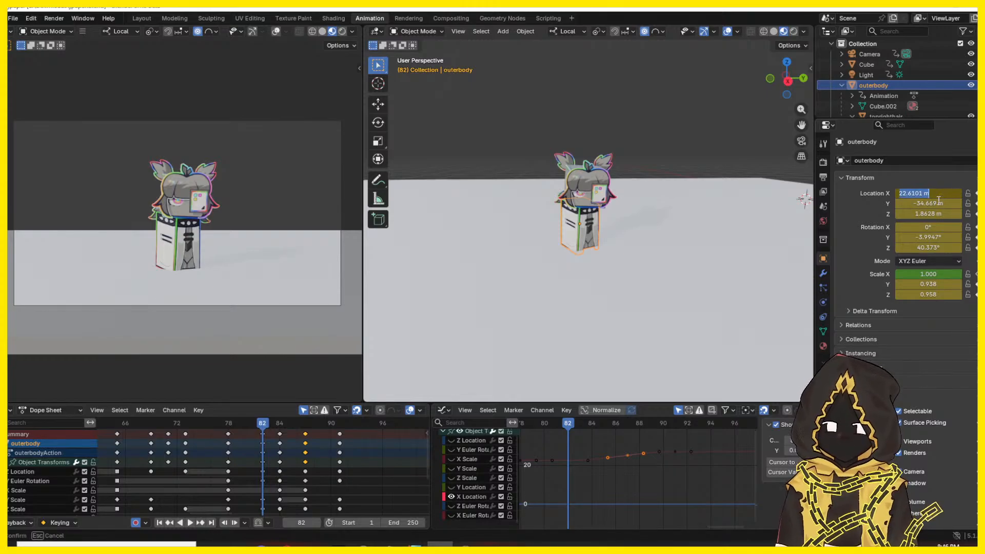
pyautogui.click(619, 436)
pyautogui.moveTo(601, 429); pyautogui.dragTo(625, 430)
pyautogui.press('Return')
pyautogui.click(551, 427)
pyautogui.press('space')
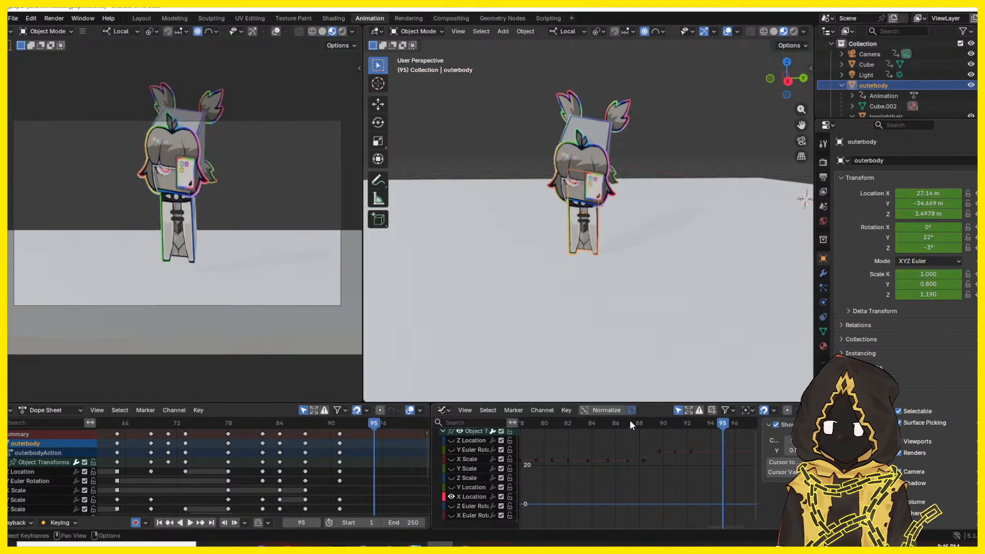
pyautogui.press('Escape')
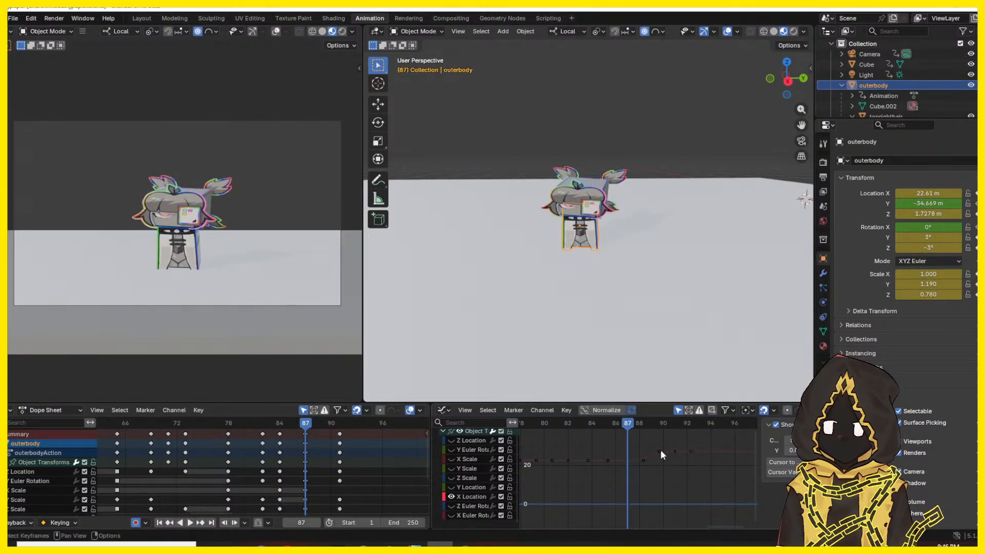
# - Shape the X Location curve's handles between frames 87 and 91 for a fast start and a soft arrival, checking playback
pyautogui.moveTo(661, 452); pyautogui.dragTo(682, 464)
pyautogui.press('space')
pyautogui.press('space')
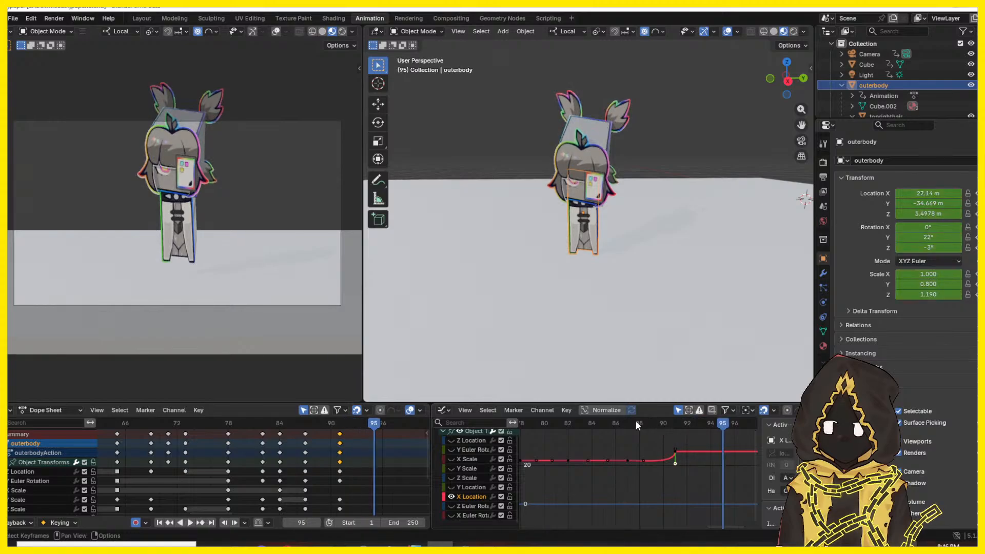
pyautogui.moveTo(635, 422); pyautogui.dragTo(616, 424)
pyautogui.moveTo(642, 456); pyautogui.dragTo(661, 449)
pyautogui.press('space')
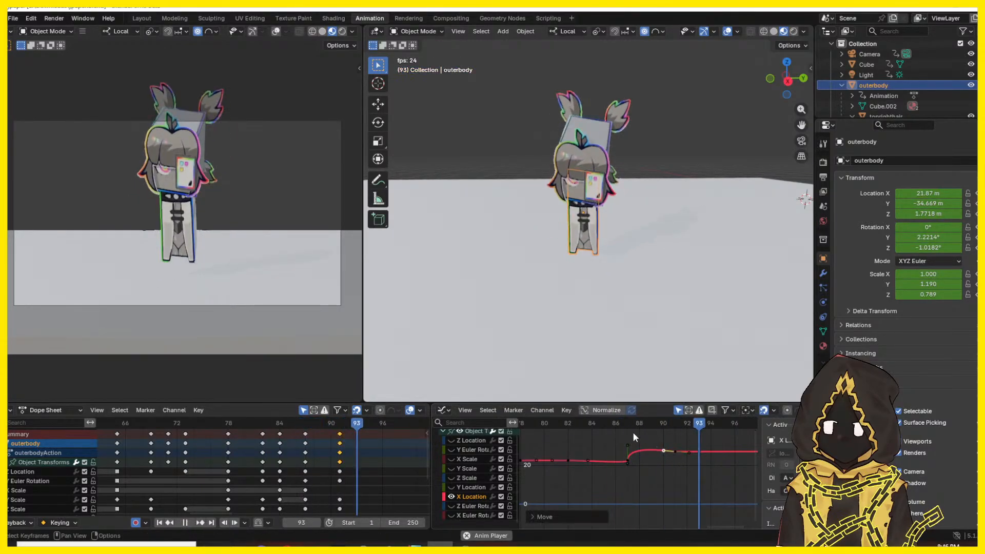
pyautogui.press('space')
# - Soften the X Location curve's rise out of frame 87 by readjusting its handles, and replay the leap
pyautogui.moveTo(591, 426); pyautogui.dragTo(568, 430)
pyautogui.moveTo(629, 464); pyautogui.dragTo(664, 450)
pyautogui.press('space')
pyautogui.press('space')
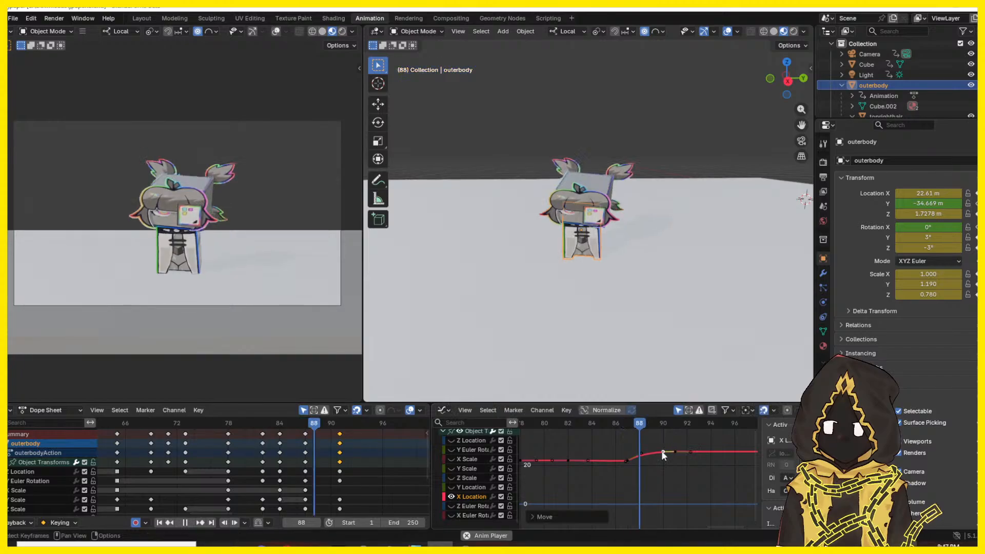
pyautogui.press('Escape')
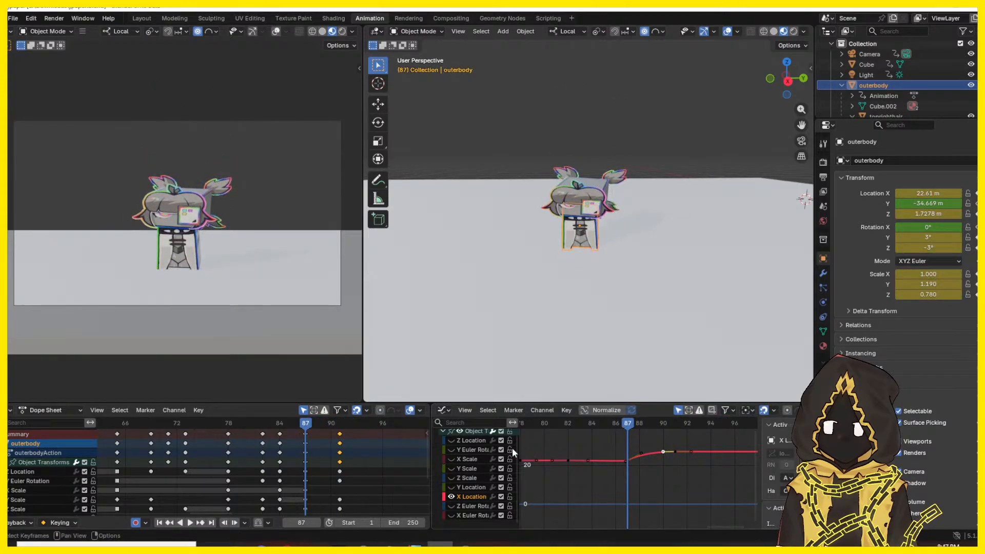
# - Show the Z Location curve too, raise its outgoing handle at frame 87 for a quicker rise, and play it back
pyautogui.click(448, 441)
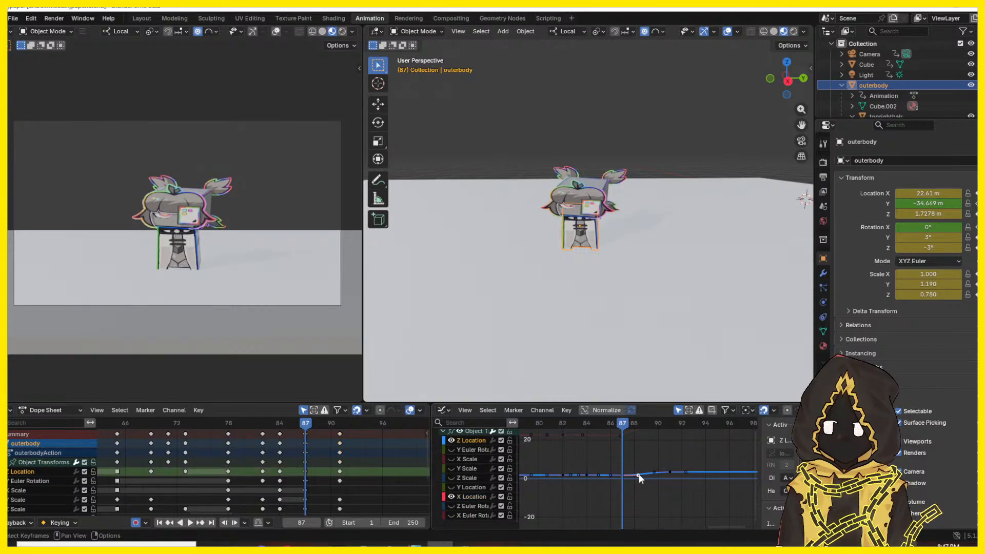
pyautogui.moveTo(639, 473)
pyautogui.mouseDown()
pyautogui.moveTo(627, 471)
pyautogui.moveTo(645, 470)
pyautogui.mouseUp()
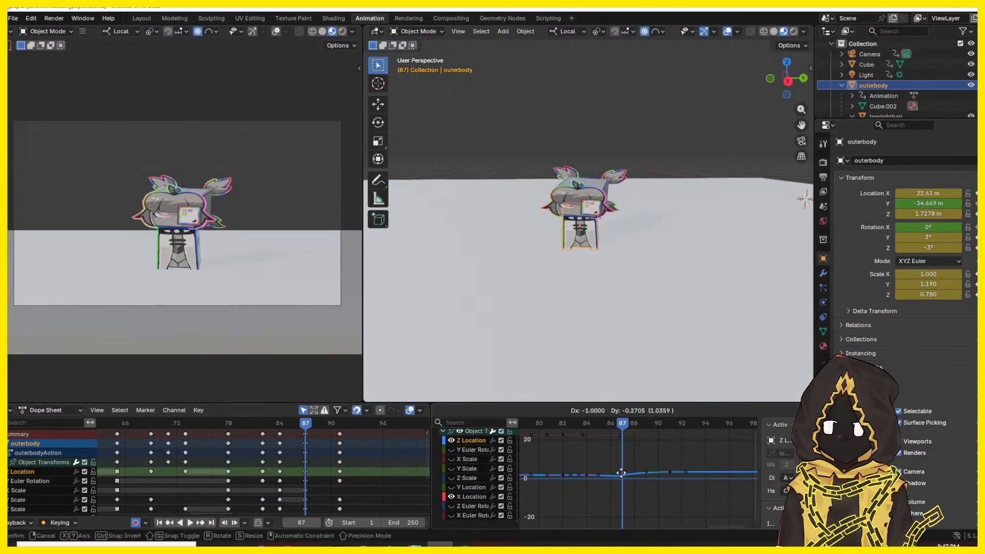
pyautogui.press('space')
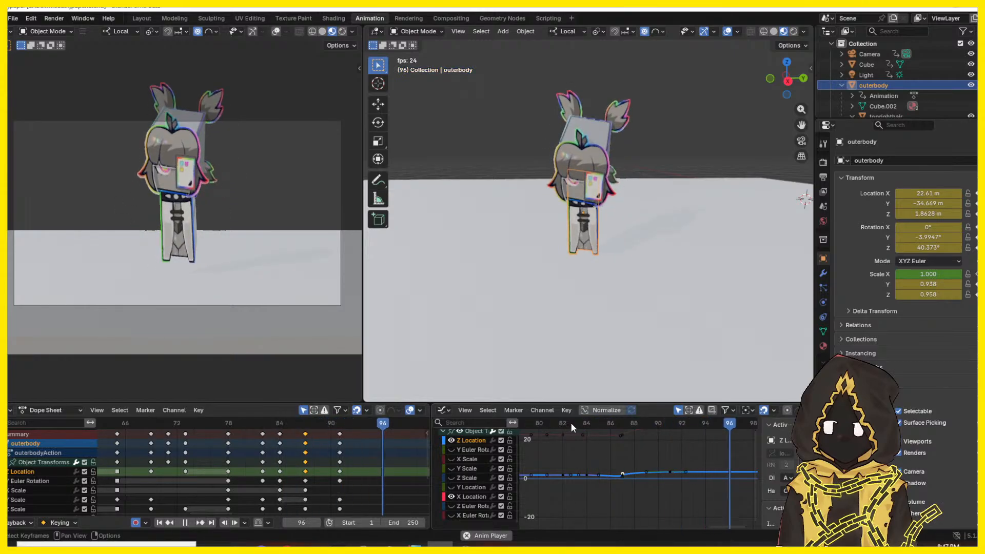
pyautogui.press('space')
# - Step through frames 87 to 91 and play back the turn and leap to examine the adjusted timing
pyautogui.moveTo(575, 424); pyautogui.dragTo(623, 429)
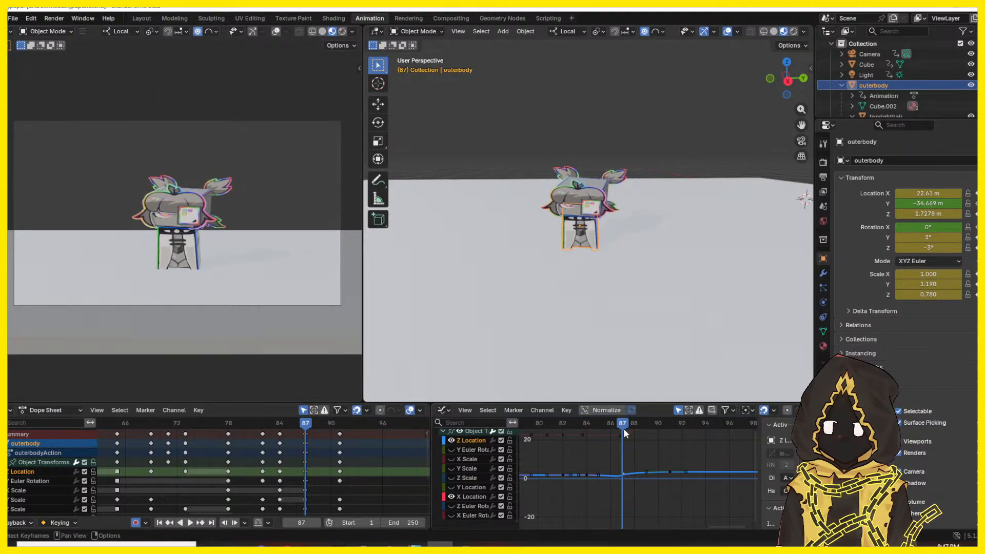
pyautogui.press('Right')
pyautogui.press('Right')
pyautogui.press('Right')
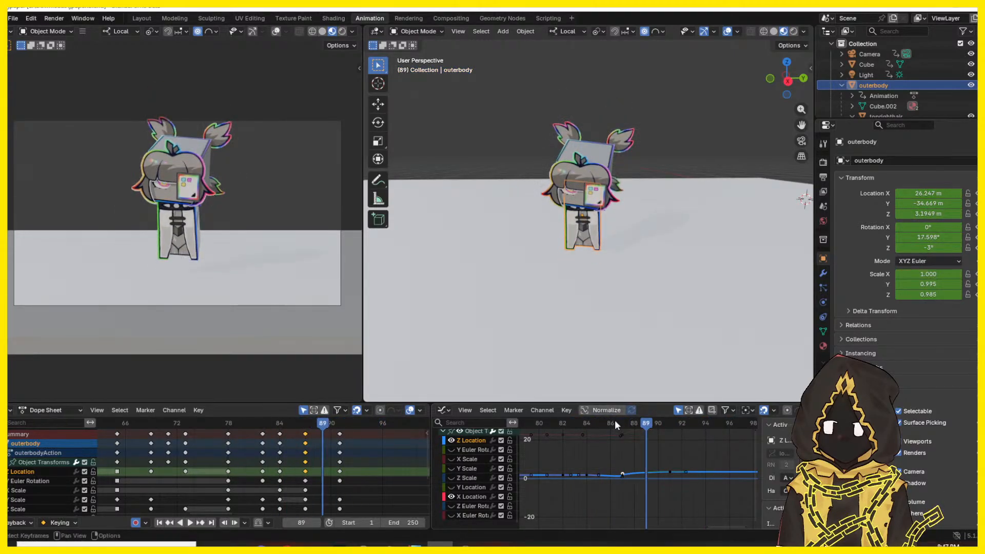
pyautogui.press('Right')
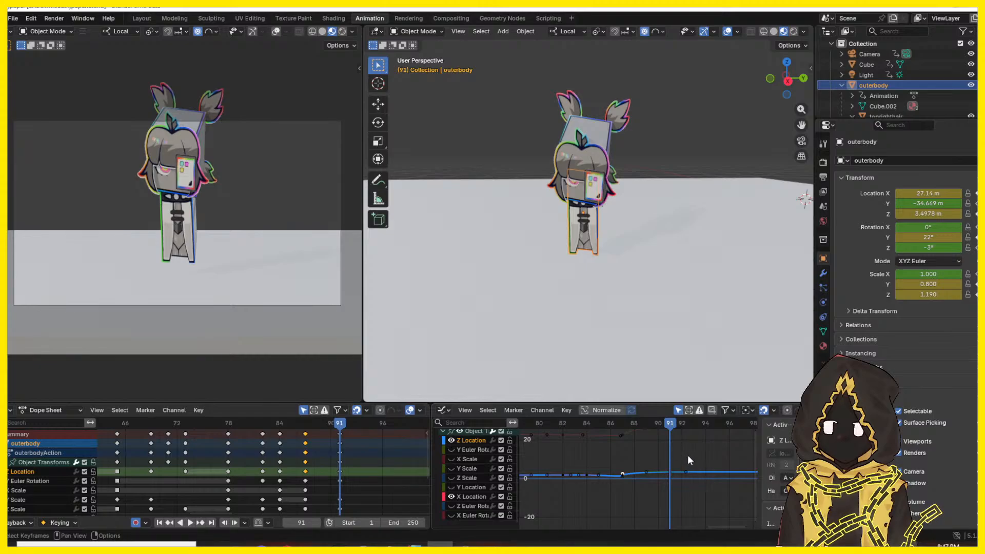
pyautogui.moveTo(666, 457); pyautogui.dragTo(586, 457, button='middle')
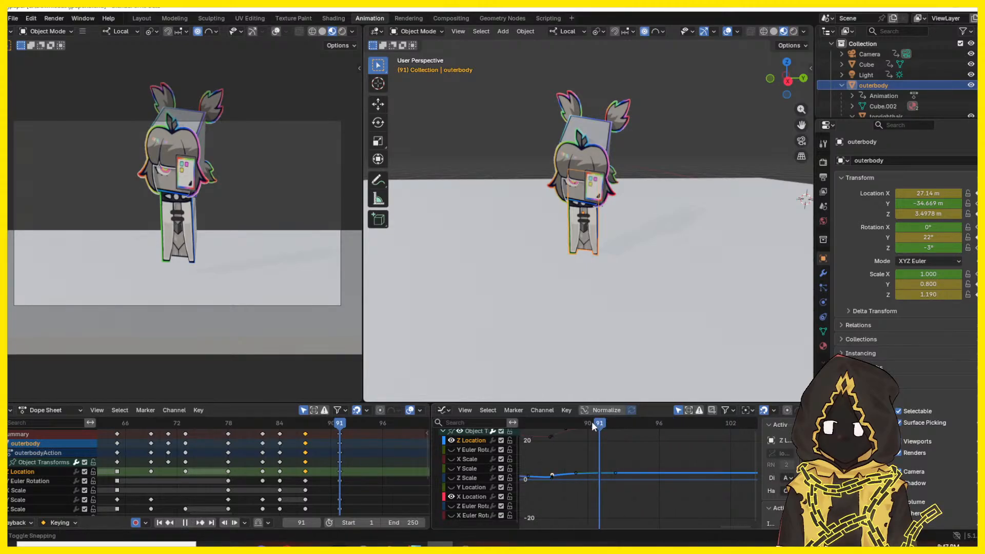
pyautogui.moveTo(593, 422); pyautogui.dragTo(751, 428)
pyautogui.press('space')
pyautogui.press('space')
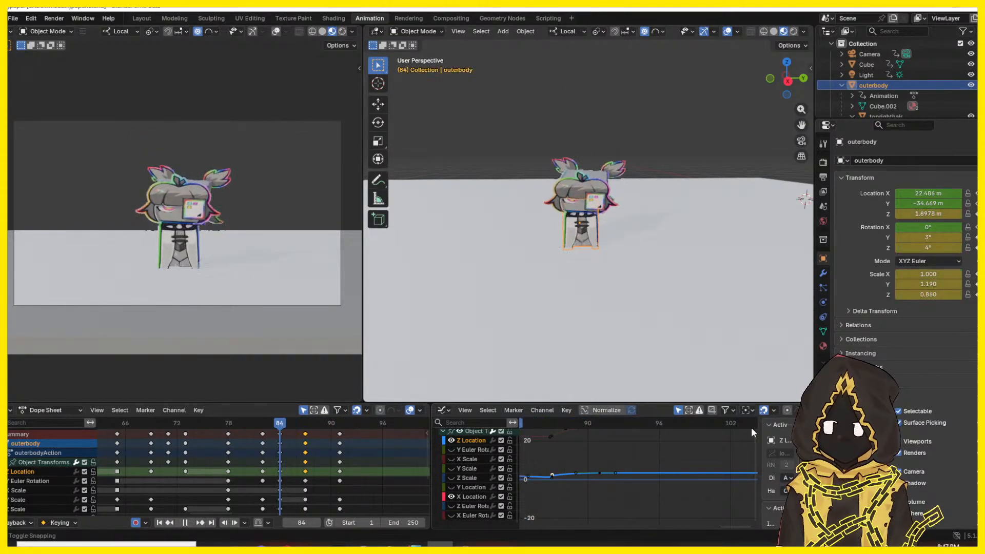
# - Raise outerbody's Z location at frame 91 to 4.2978 m and play back the leap
pyautogui.press('space')
pyautogui.moveTo(598, 431); pyautogui.dragTo(597, 429)
pyautogui.click(597, 422)
pyautogui.moveTo(928, 214); pyautogui.dragTo(959, 193)
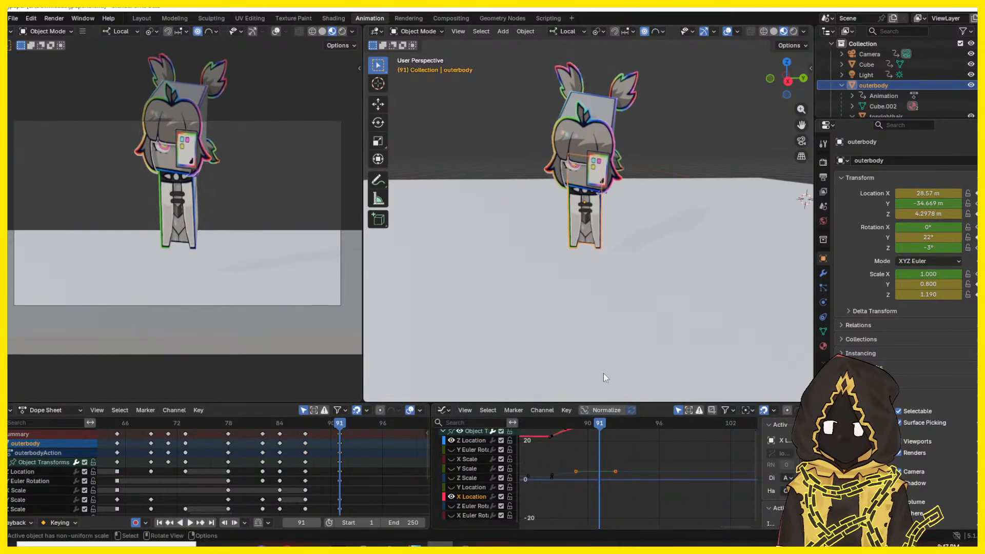
pyautogui.moveTo(542, 422); pyautogui.dragTo(518, 423)
pyautogui.press('space')
pyautogui.press('space')
# - Replay the turn and leap several times from different start frames, scrubbing around frames 83 to 88 to examine the timing
pyautogui.moveTo(581, 457); pyautogui.dragTo(606, 487, button='middle')
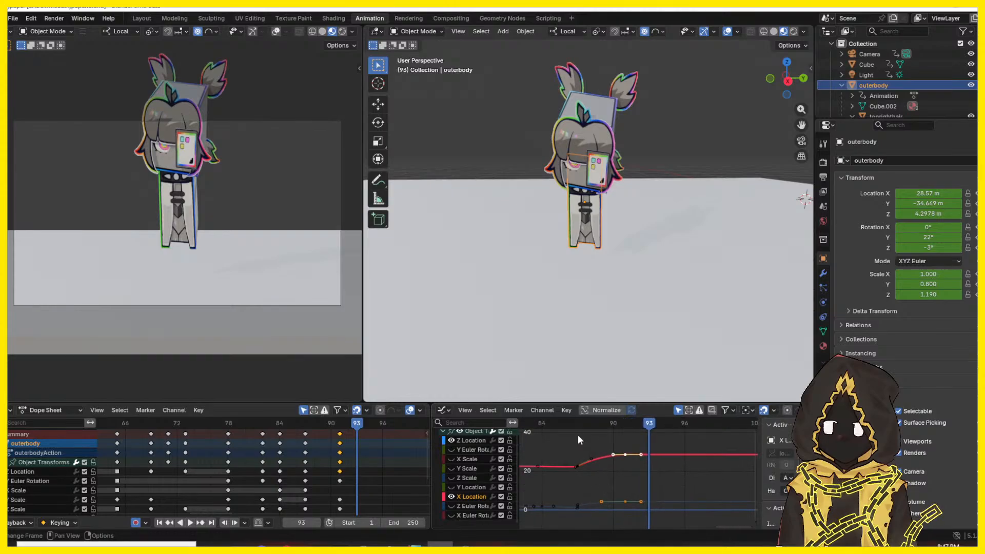
pyautogui.click(573, 436)
pyautogui.moveTo(542, 425)
pyautogui.mouseDown()
pyautogui.moveTo(627, 429)
pyautogui.moveTo(543, 435)
pyautogui.mouseUp()
pyautogui.press('space')
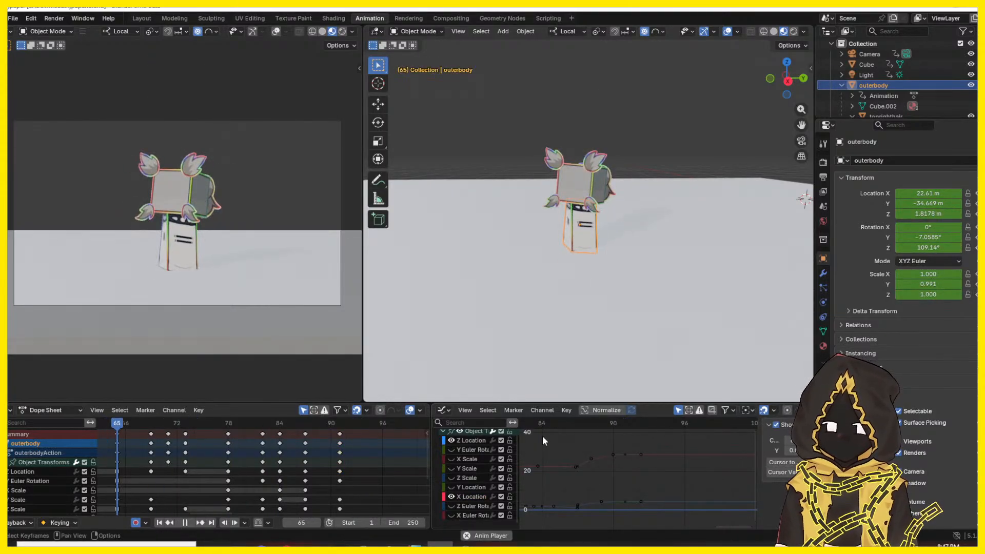
pyautogui.press('space')
pyautogui.moveTo(357, 420); pyautogui.dragTo(128, 426)
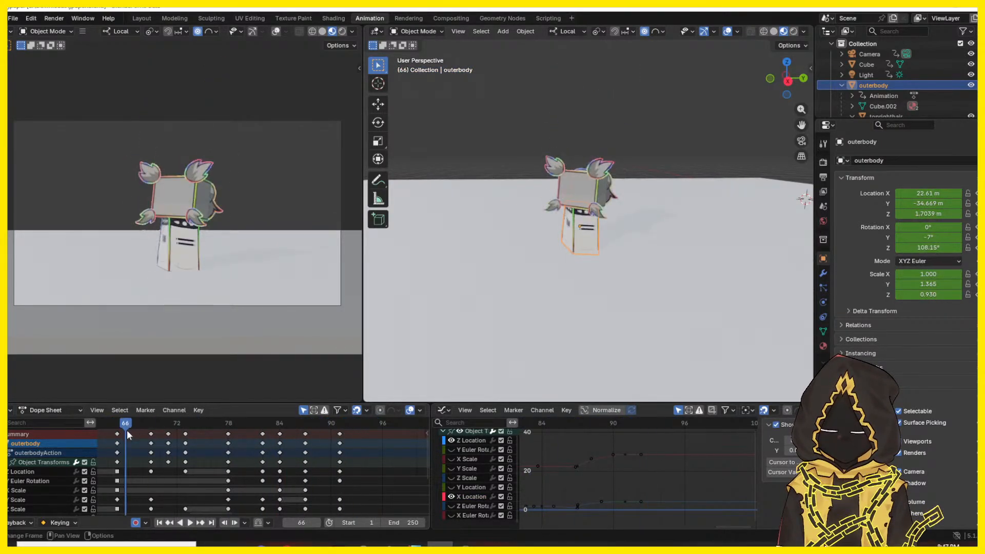
pyautogui.press('space')
pyautogui.press('space')
pyautogui.click(229, 423)
pyautogui.press('space')
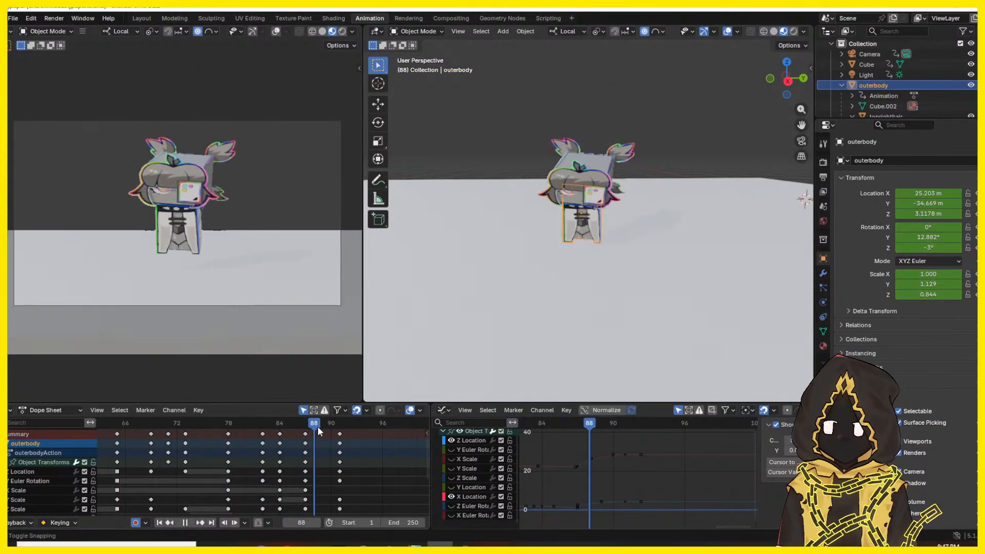
pyautogui.press('space')
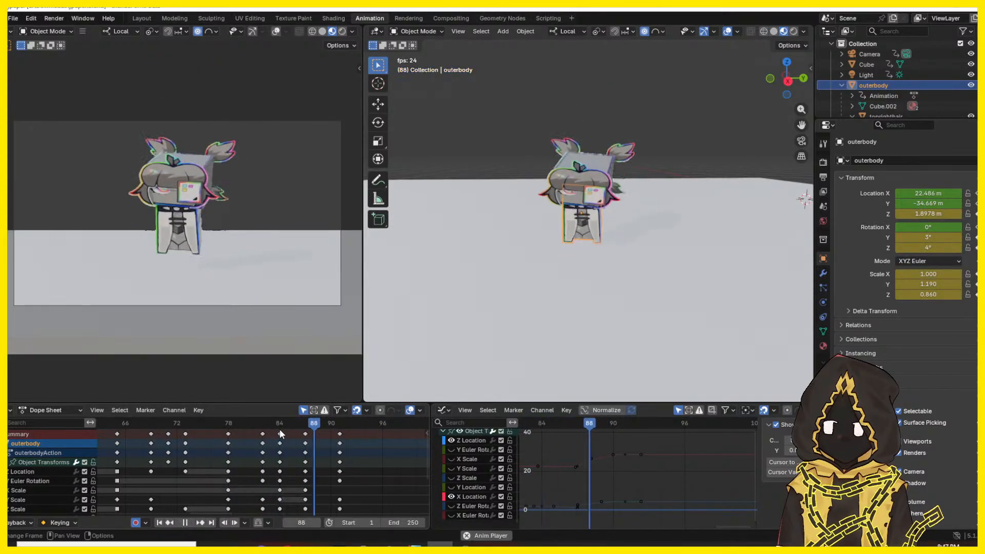
pyautogui.press('space')
pyautogui.moveTo(281, 427)
pyautogui.mouseDown()
pyautogui.moveTo(175, 428)
pyautogui.moveTo(288, 436)
pyautogui.mouseUp()
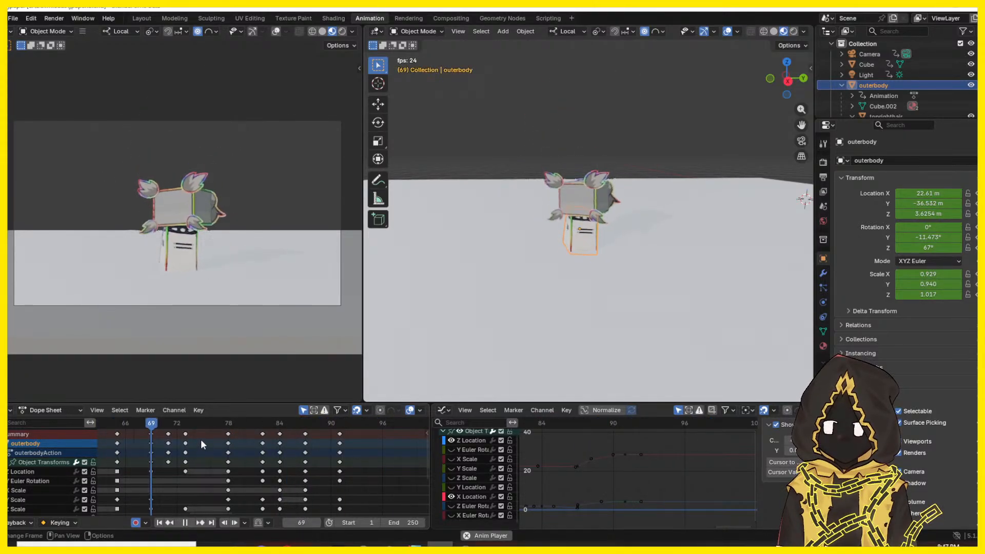
pyautogui.moveTo(263, 423); pyautogui.dragTo(268, 472)
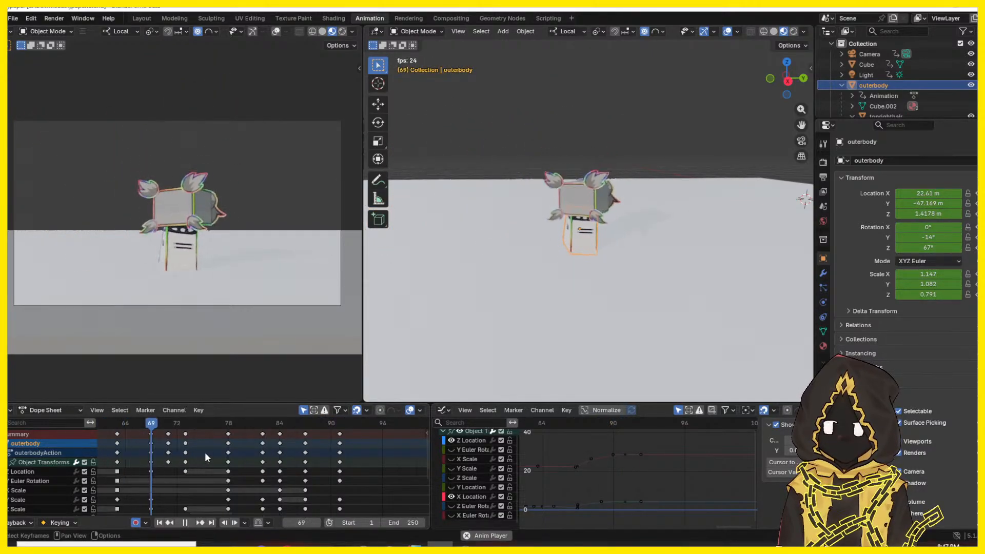
pyautogui.press('space')
pyautogui.moveTo(208, 426); pyautogui.dragTo(229, 425)
pyautogui.press('space')
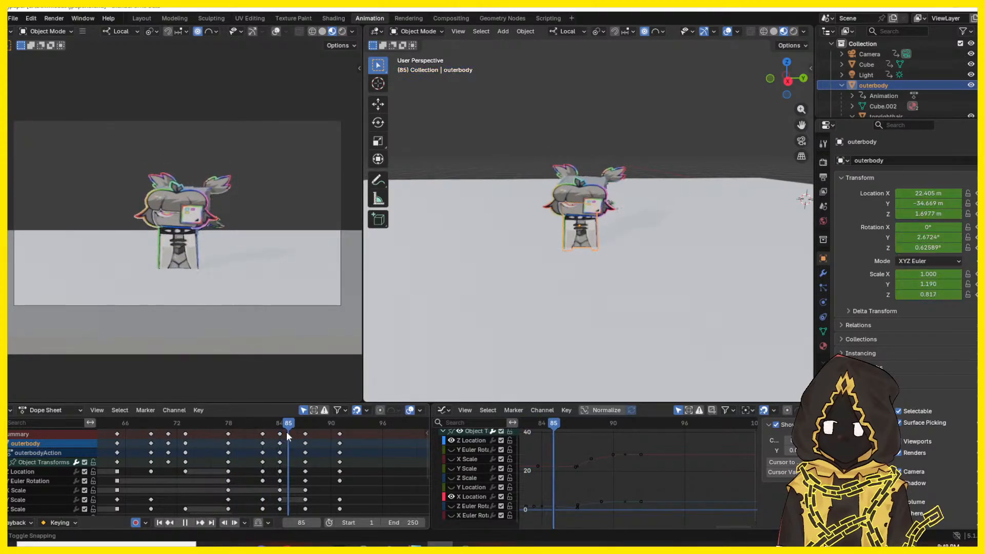
pyautogui.moveTo(289, 433); pyautogui.dragTo(271, 432)
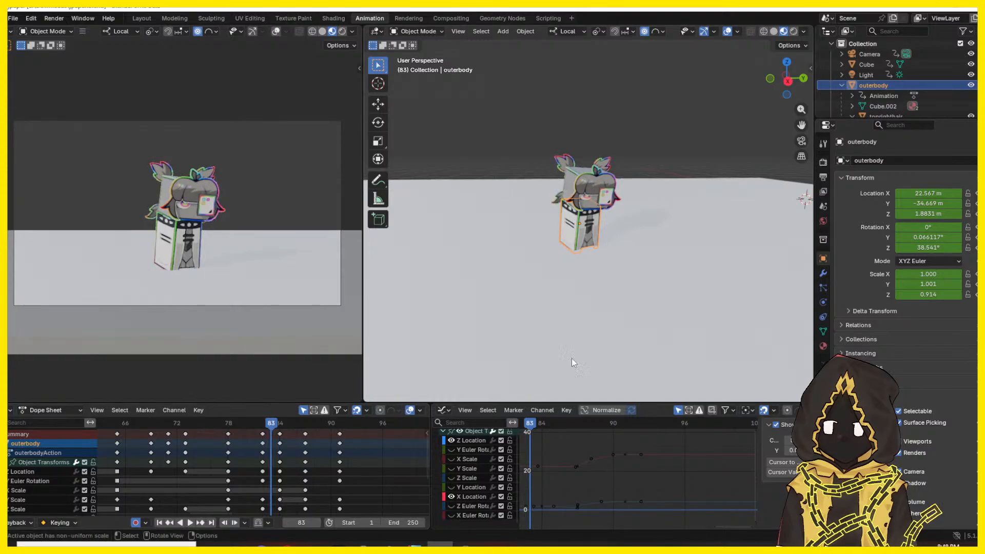
# - Select paperJPEG_head[5] and switch the character's face to the pink-eyed one with the flame at frame 84
pyautogui.scroll(-5, 867, 64)
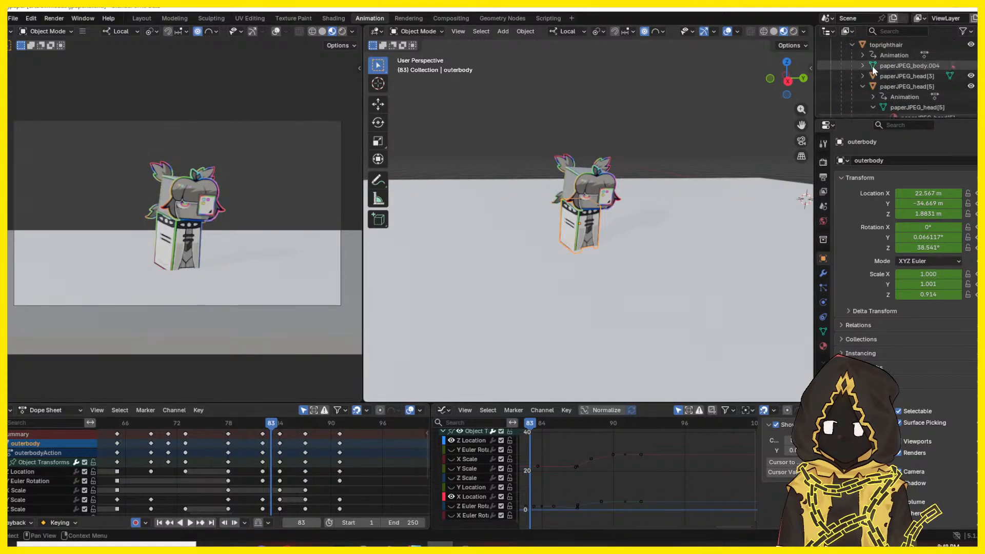
pyautogui.click(897, 103)
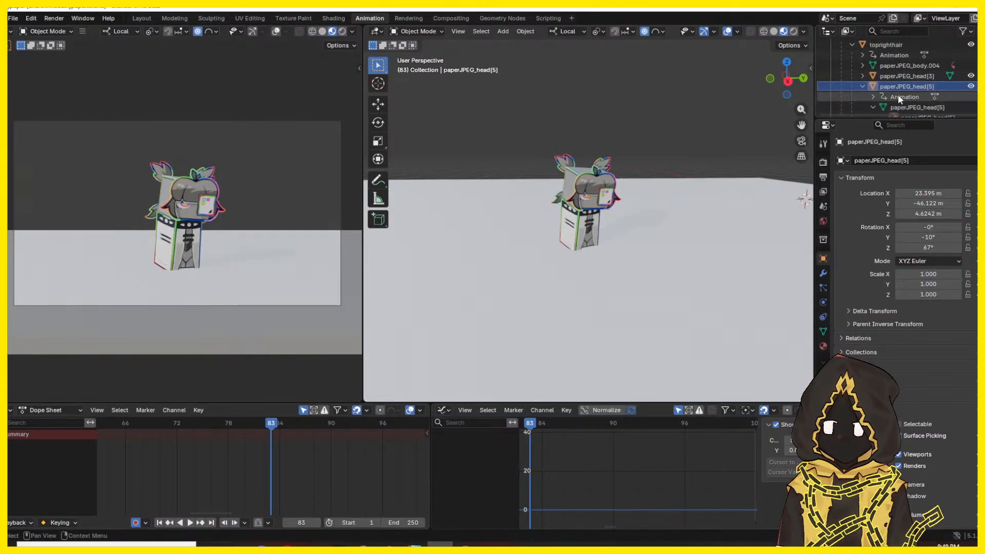
pyautogui.scroll(-2, 898, 94)
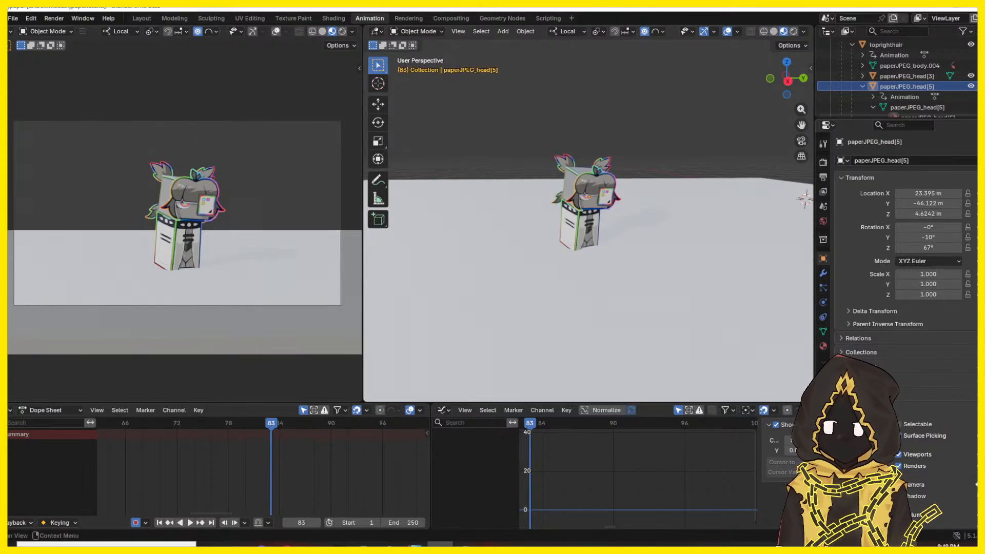
pyautogui.press('Right')
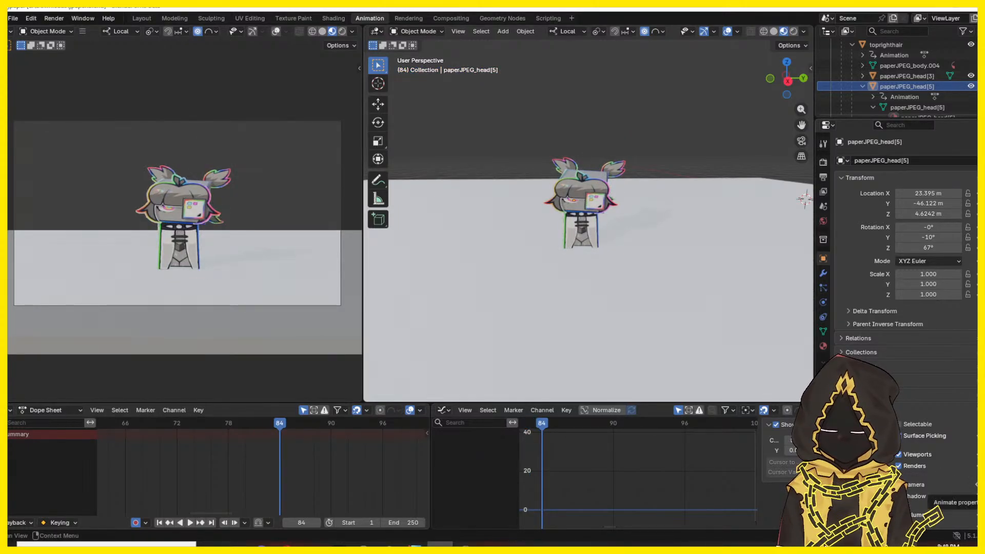
pyautogui.click(977, 496)
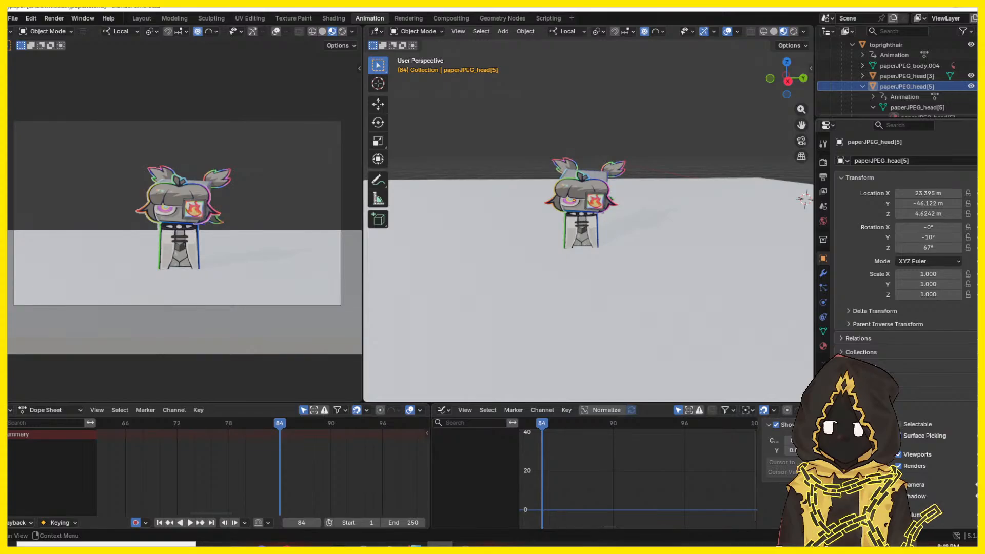
# - Play back the turn and leap repeatedly to examine the face change, with outerbody selected again
pyautogui.moveTo(226, 424); pyautogui.dragTo(177, 423)
pyautogui.press('space')
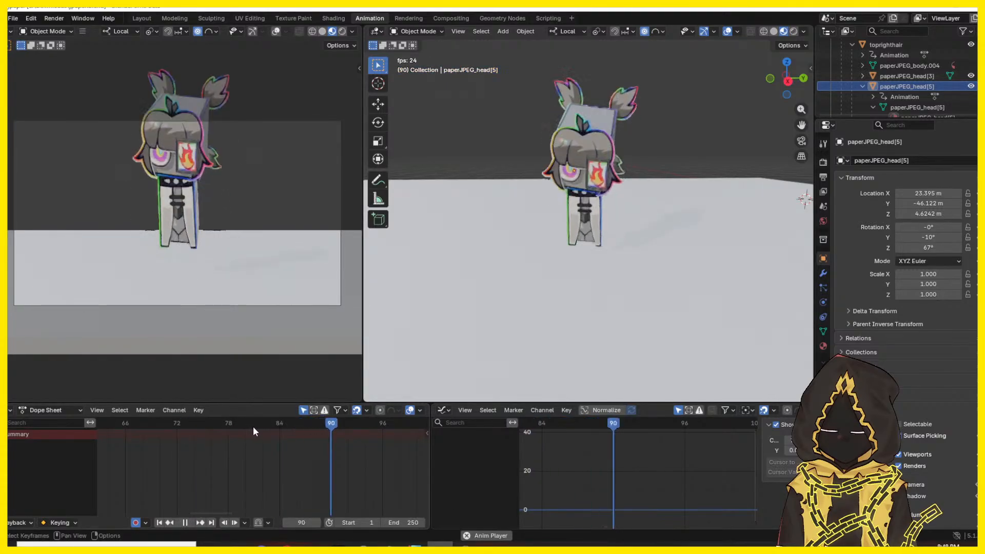
pyautogui.press('space')
pyautogui.moveTo(257, 426); pyautogui.dragTo(160, 426)
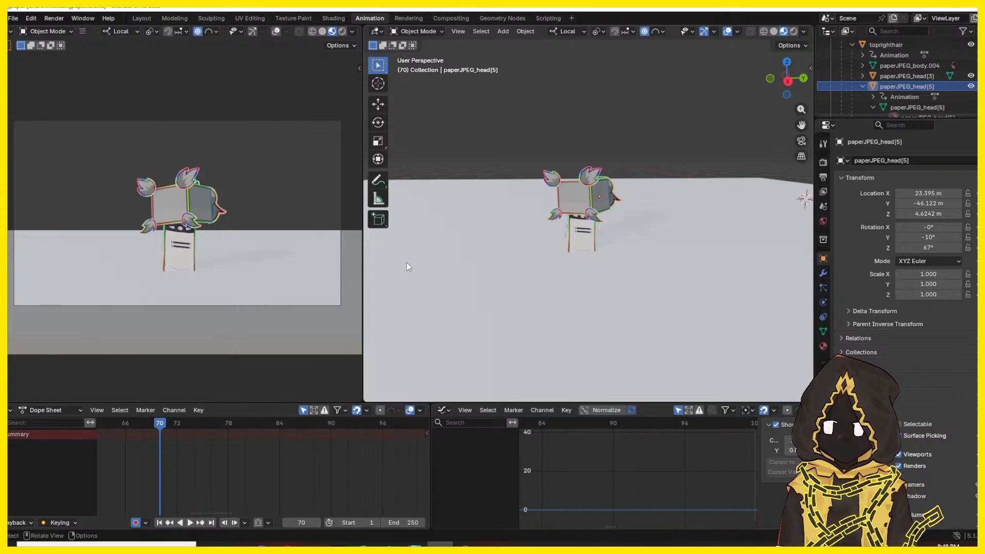
pyautogui.click(586, 251)
pyautogui.press('space')
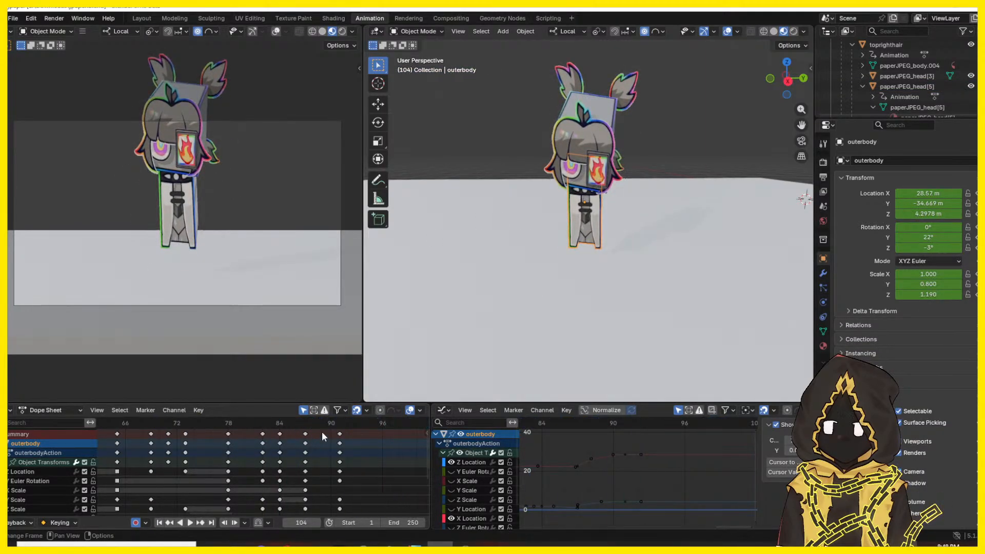
pyautogui.moveTo(322, 434); pyautogui.dragTo(160, 434)
pyautogui.press('space')
pyautogui.click(377, 461)
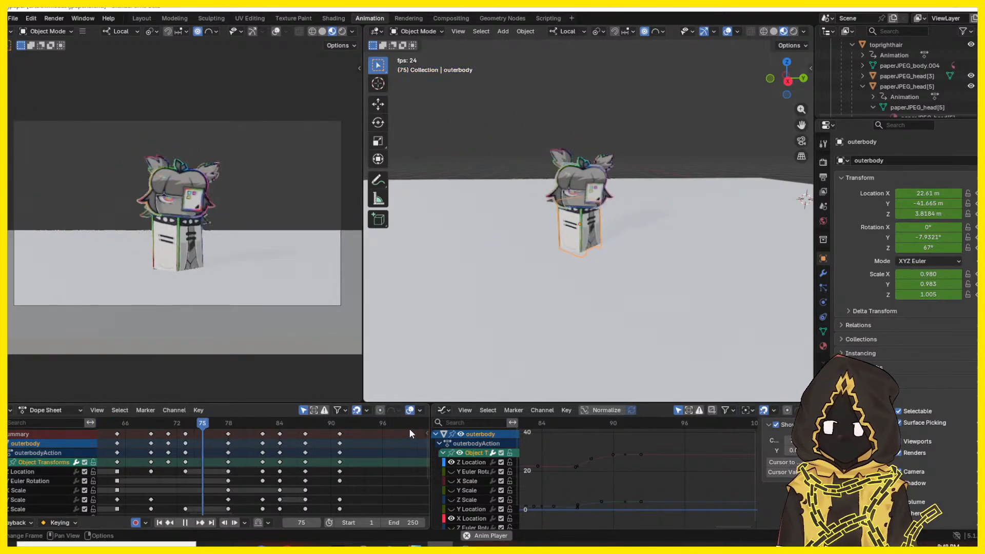
pyautogui.press('space')
pyautogui.moveTo(334, 422); pyautogui.dragTo(126, 425)
pyautogui.press('space')
pyautogui.press('space')
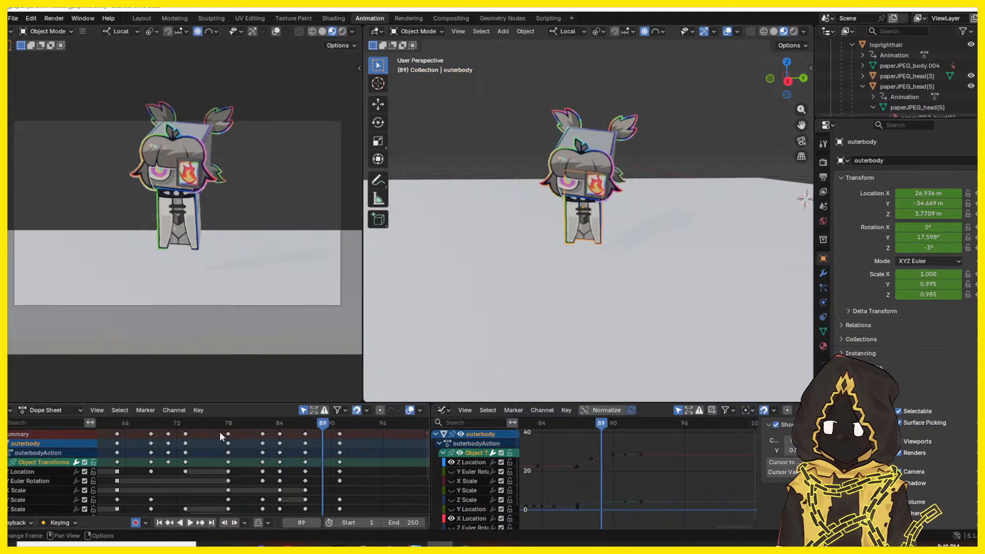
# - Show outerbody's Z Euler Rotation curve, adjust its keyframe handle near frame 84, and play back the turn
pyautogui.moveTo(220, 422); pyautogui.dragTo(280, 426)
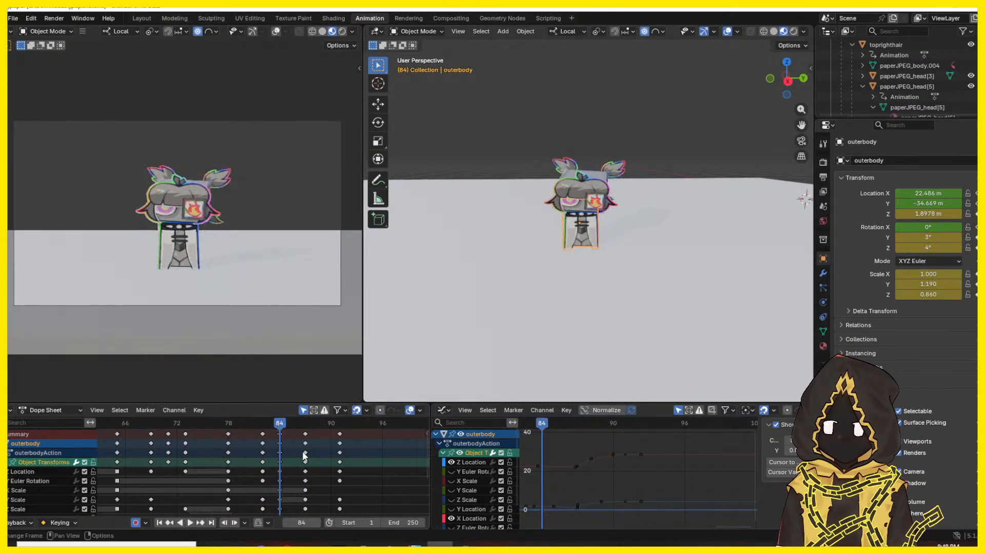
pyautogui.moveTo(579, 485); pyautogui.dragTo(626, 463, button='middle')
pyautogui.click(568, 482)
pyautogui.scroll(-2, 451, 507)
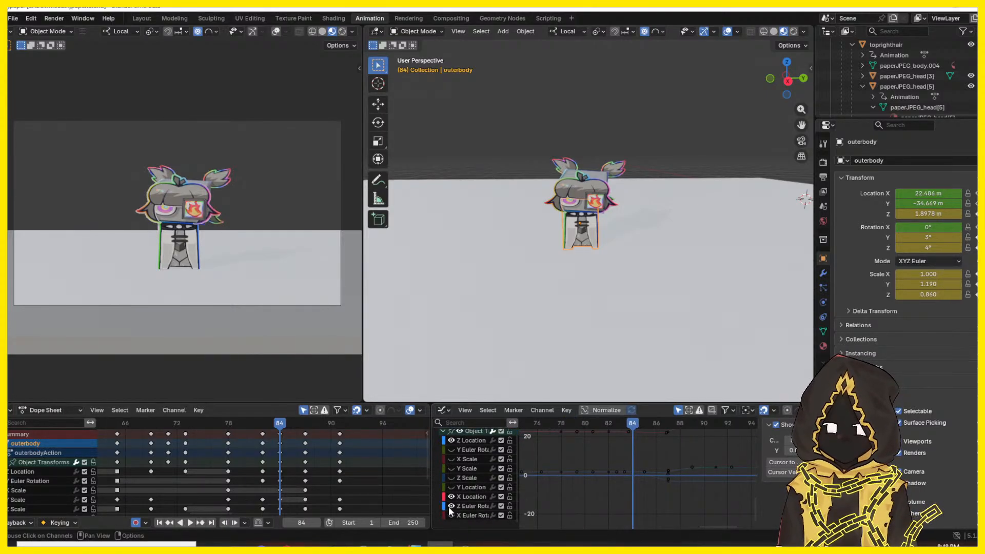
pyautogui.scroll(-2, 671, 474)
pyautogui.click(670, 474)
pyautogui.scroll(2, 665, 473)
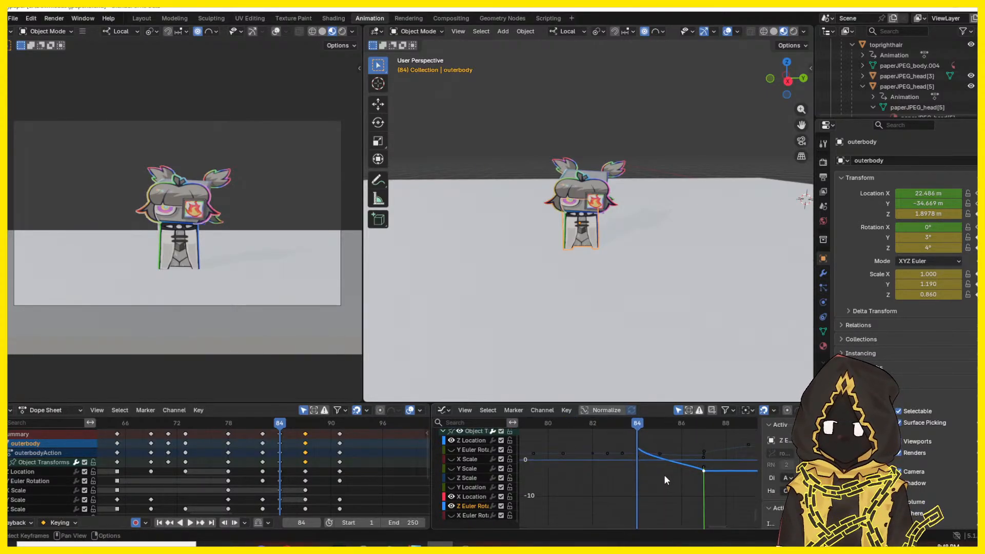
pyautogui.moveTo(635, 434); pyautogui.dragTo(584, 425)
pyautogui.moveTo(619, 444); pyautogui.dragTo(620, 496, button='middle')
pyautogui.click(636, 475)
pyautogui.moveTo(631, 468)
pyautogui.mouseDown()
pyautogui.moveTo(609, 466)
pyautogui.moveTo(620, 469)
pyautogui.mouseUp()
pyautogui.moveTo(580, 430); pyautogui.dragTo(663, 446)
pyautogui.press('space')
pyautogui.press('space')
pyautogui.moveTo(664, 465); pyautogui.dragTo(646, 423, button='middle')
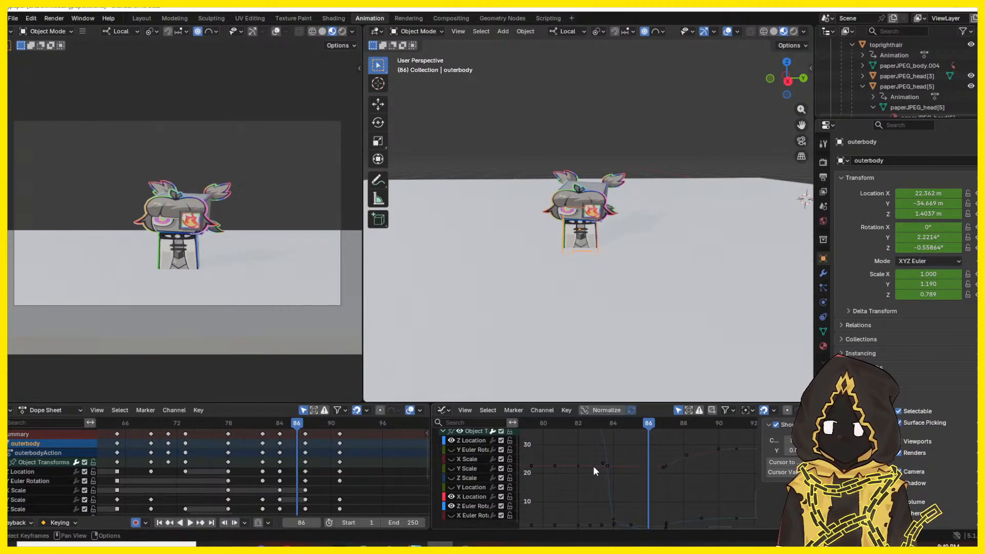
# - Step through frames 84 to 86 and isolate the Z Location curve by hiding X Location and Z Euler Rotation
pyautogui.press('Left')
pyautogui.press('Right')
pyautogui.press('Left')
pyautogui.press('Left')
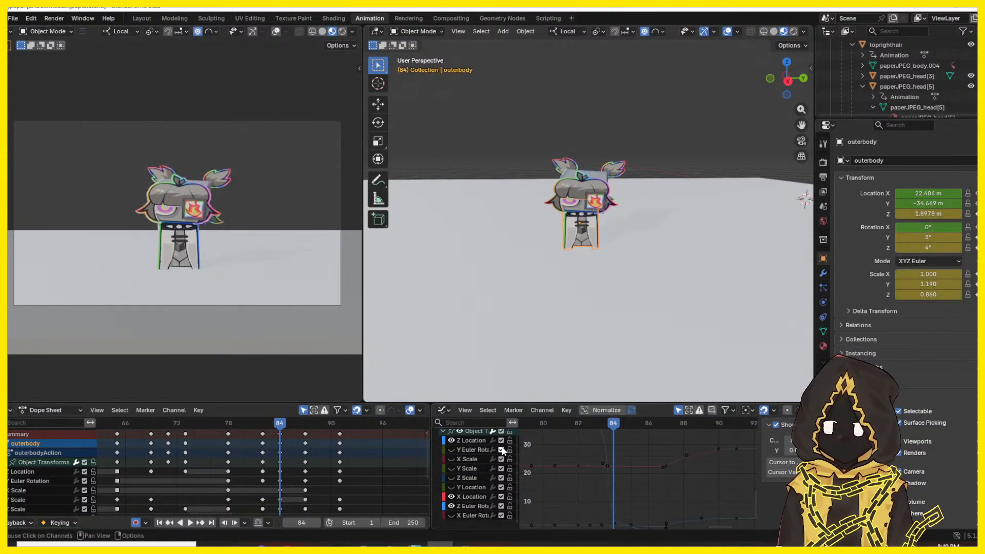
pyautogui.press('Right')
pyautogui.press('Right')
pyautogui.moveTo(653, 505); pyautogui.dragTo(659, 450, button='middle')
pyautogui.click(675, 468)
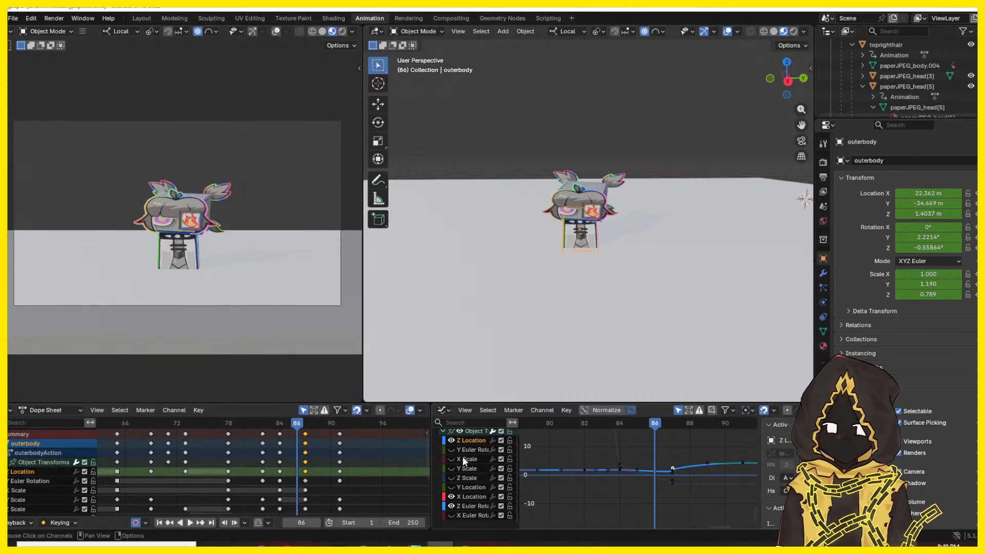
pyautogui.moveTo(452, 497); pyautogui.dragTo(452, 505)
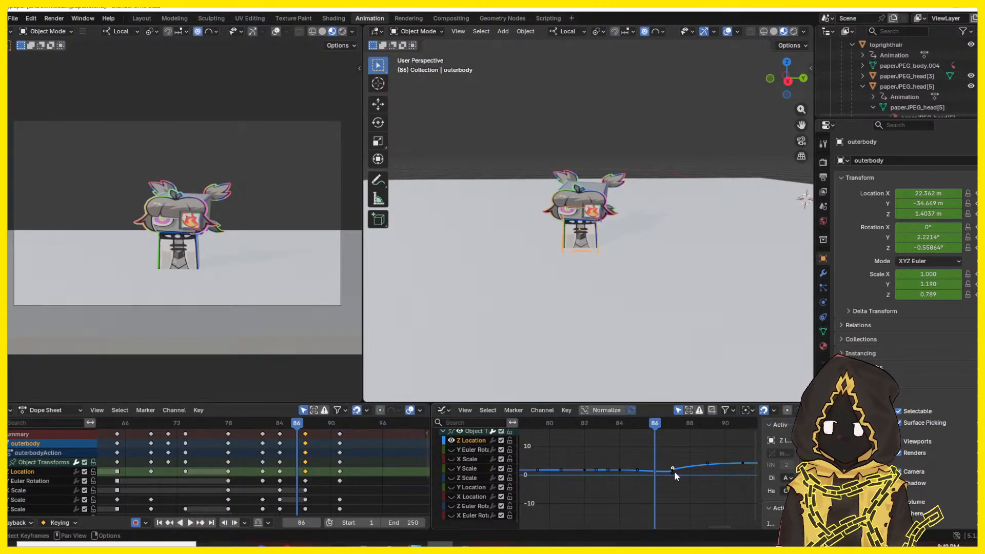
# - Raise the lower part of the Z Location curve at frame 87 slightly for a shallower crouch, and play back the leap
pyautogui.scroll(3, 675, 481)
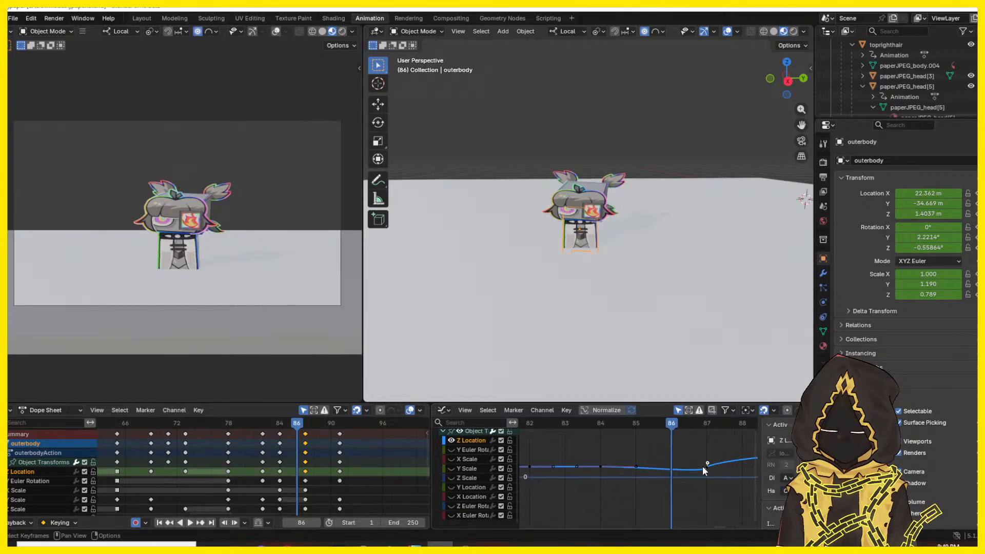
pyautogui.moveTo(706, 468)
pyautogui.mouseDown()
pyautogui.moveTo(698, 468)
pyautogui.moveTo(716, 464)
pyautogui.moveTo(707, 462)
pyautogui.mouseUp()
pyautogui.click(685, 452)
pyautogui.click(674, 430)
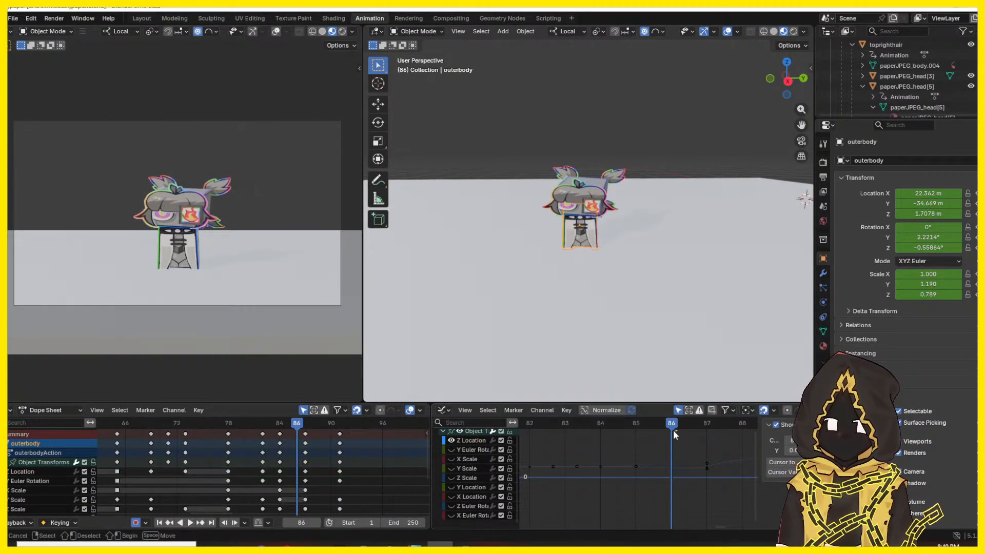
pyautogui.click(543, 422)
pyautogui.press('space')
pyautogui.press('space')
pyautogui.moveTo(687, 469); pyautogui.dragTo(475, 477, button='middle')
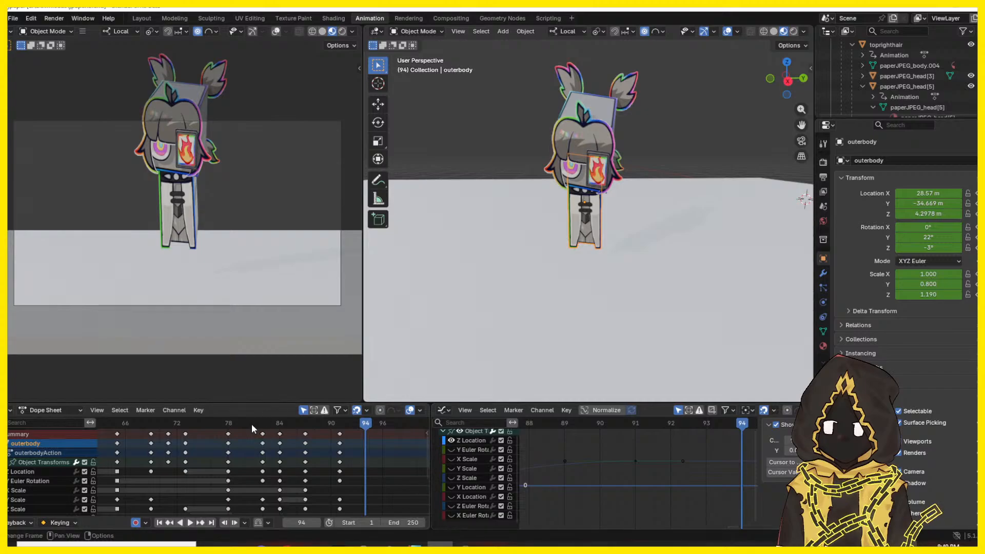
# - Replay the leap, increase outerbody's Y rotation at frame 91 to about 49° for a stronger forward lean, and check playback
pyautogui.click(110, 424)
pyautogui.press('space')
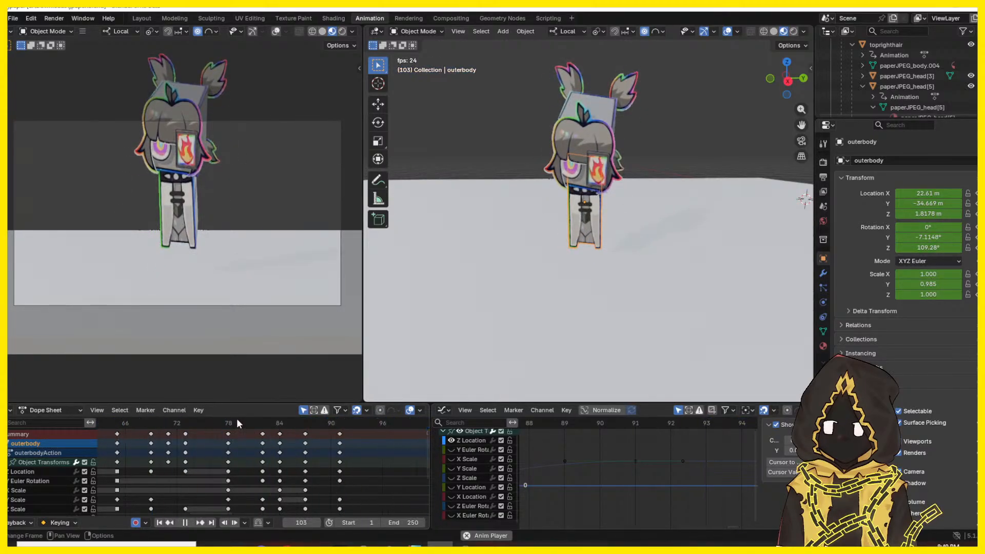
pyautogui.moveTo(325, 424); pyautogui.dragTo(334, 436)
pyautogui.press('space')
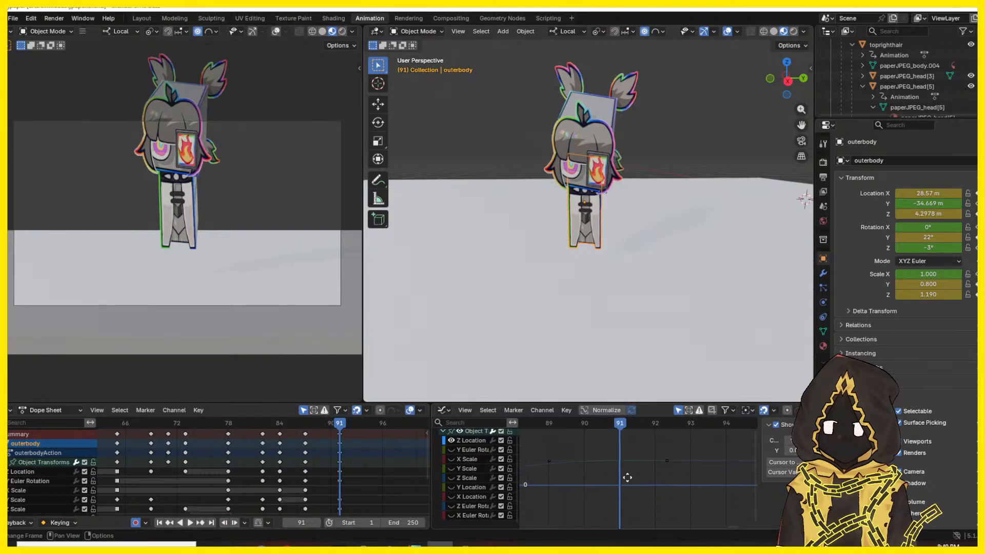
pyautogui.moveTo(628, 478); pyautogui.dragTo(538, 521, button='middle')
pyautogui.moveTo(579, 467); pyautogui.dragTo(653, 462, button='middle')
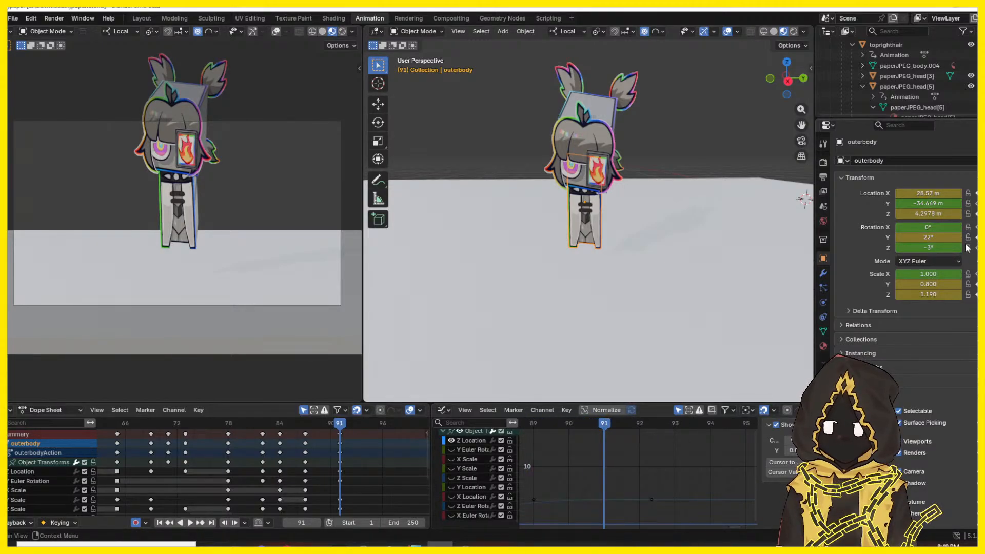
pyautogui.moveTo(923, 237); pyautogui.dragTo(964, 237)
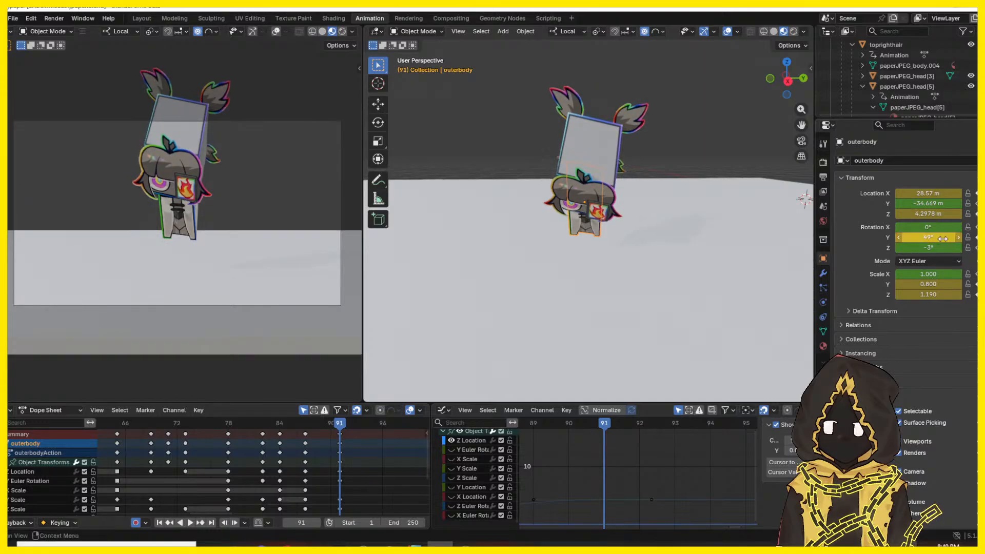
pyautogui.moveTo(616, 425); pyautogui.dragTo(749, 438)
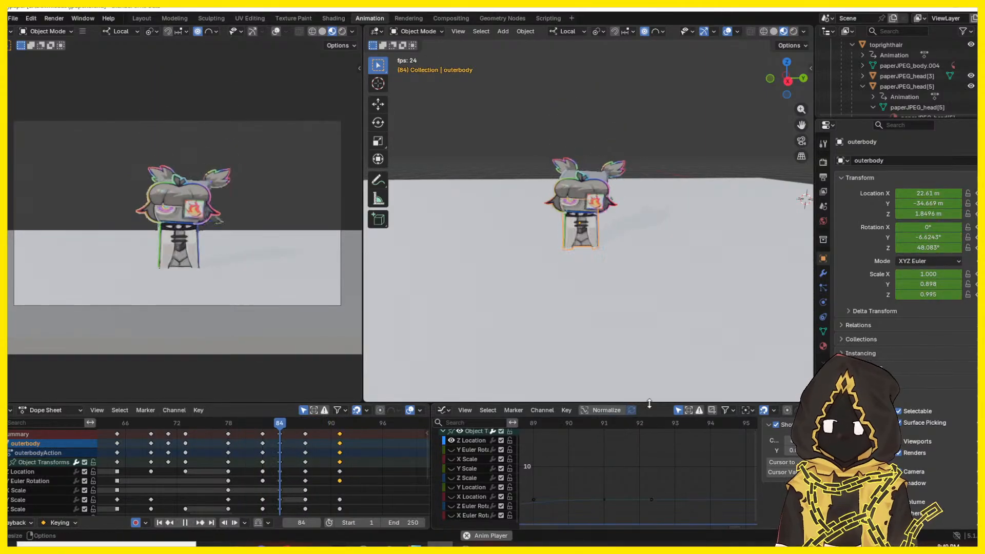
# - Scrub to frame 91 and set outerbody's X location to 32.8 m to bring it closer to the camera
pyautogui.press('space')
pyautogui.moveTo(205, 422); pyautogui.dragTo(203, 423)
pyautogui.moveTo(203, 424); pyautogui.dragTo(339, 434)
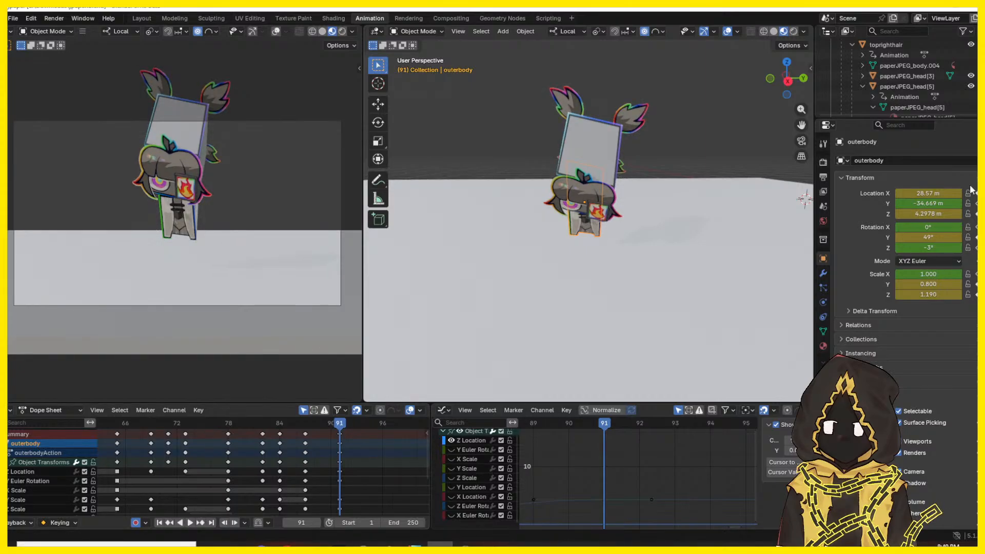
pyautogui.moveTo(938, 195)
pyautogui.mouseDown()
pyautogui.moveTo(973, 196)
pyautogui.moveTo(942, 201)
pyautogui.mouseUp()
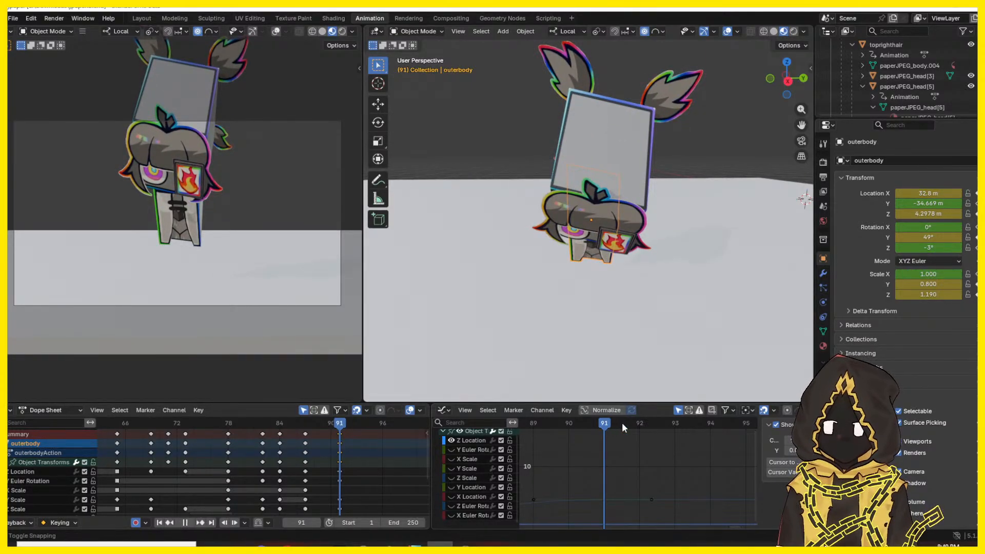
# - Pose outerbody at frame 95 with location X 46.05 m, Y -34.679 m, Z 4.8378 m and a Y rotation of -45°
pyautogui.moveTo(621, 423); pyautogui.dragTo(661, 427)
pyautogui.moveTo(728, 426); pyautogui.dragTo(743, 427)
pyautogui.moveTo(930, 238); pyautogui.dragTo(936, 204)
pyautogui.moveTo(937, 214); pyautogui.dragTo(935, 214)
pyautogui.moveTo(929, 193); pyautogui.dragTo(944, 193)
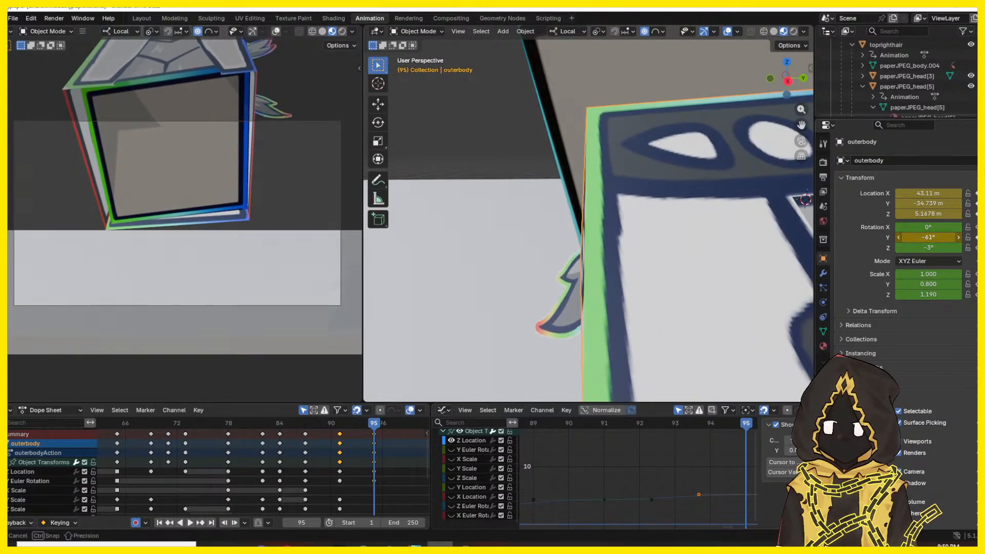
pyautogui.moveTo(929, 237); pyautogui.dragTo(937, 237)
pyautogui.moveTo(929, 203)
pyautogui.mouseDown()
pyautogui.moveTo(924, 213)
pyautogui.moveTo(931, 193)
pyautogui.moveTo(949, 193)
pyautogui.moveTo(922, 219)
pyautogui.mouseUp()
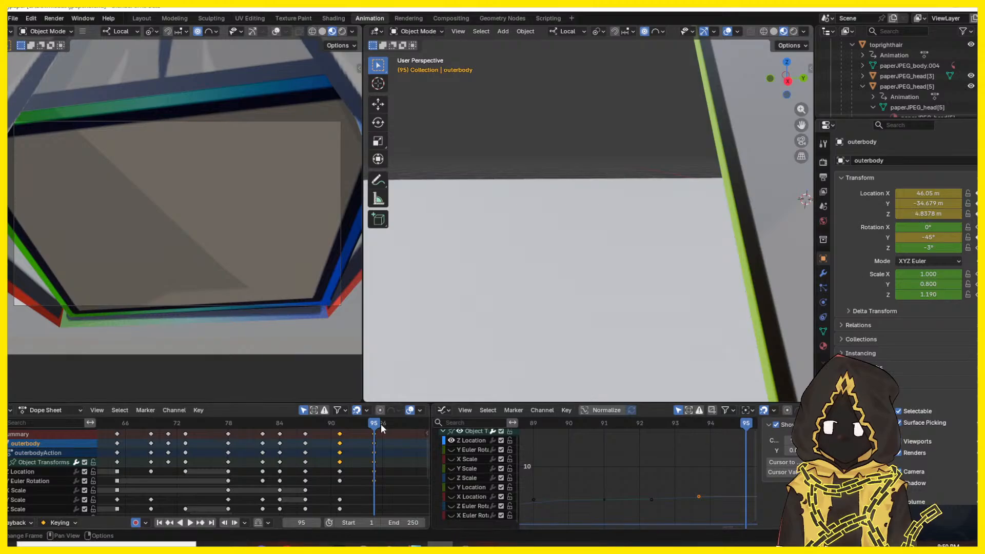
# - Play back the leap from frame 84, then replay the whole turn and leap from frame 64
pyautogui.click(279, 424)
pyautogui.press('space')
pyautogui.press('space')
pyautogui.moveTo(279, 423); pyautogui.dragTo(109, 430)
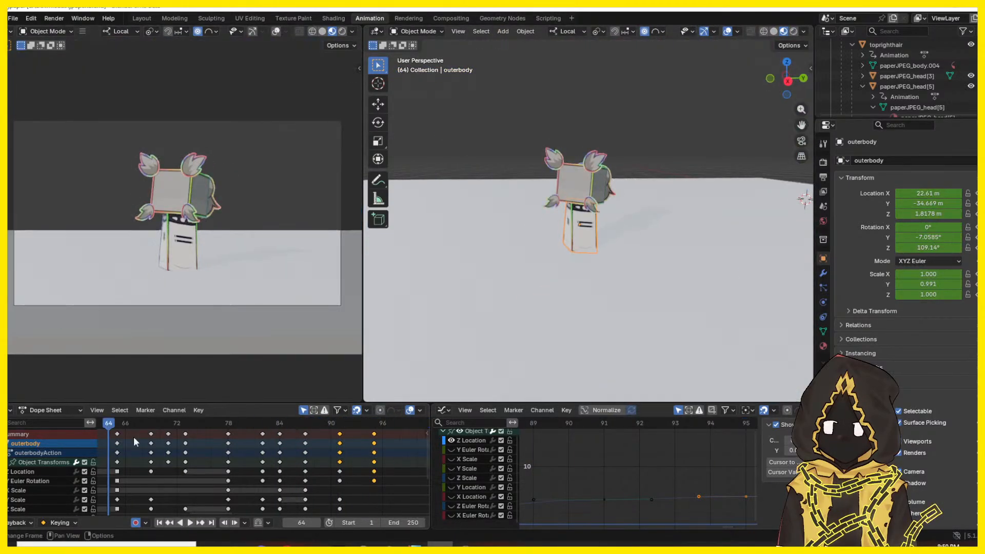
pyautogui.press('space')
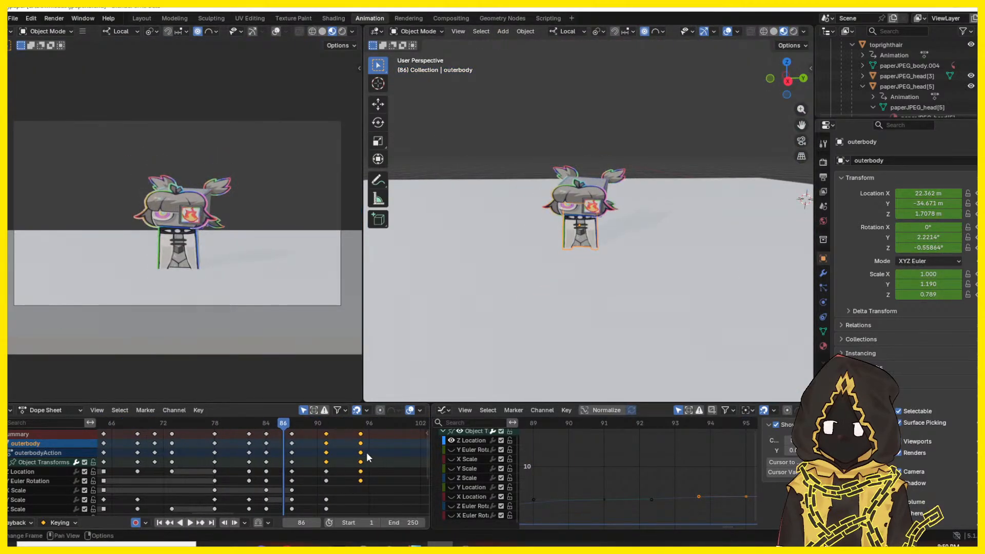
# - Move outerbody's keyframes from frame 95 to frame 100 to slow the final leap, and play back
pyautogui.press('g')
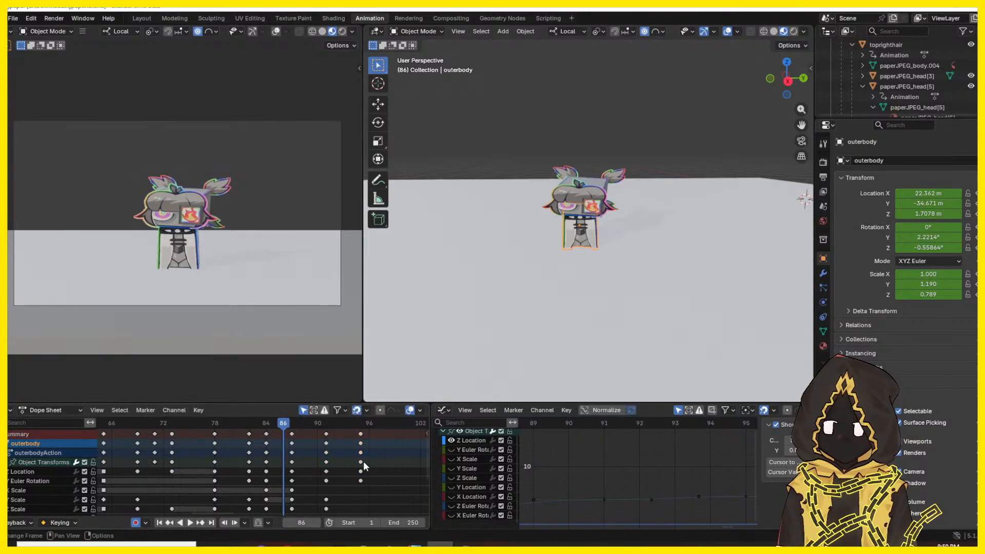
pyautogui.click(403, 466)
pyautogui.press('space')
pyautogui.press('space')
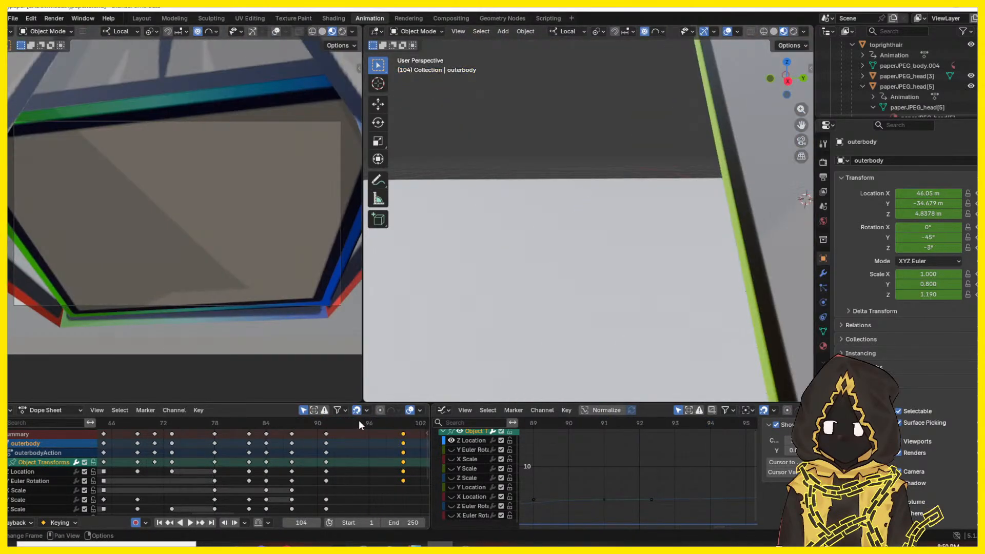
# - Replay the slower leap from before the turn and scrub to the leaning pose at frame 91
pyautogui.click(146, 424)
pyautogui.press('space')
pyautogui.press('space')
pyautogui.moveTo(303, 427); pyautogui.dragTo(326, 427)
pyautogui.moveTo(341, 453); pyautogui.dragTo(325, 448, button='middle')
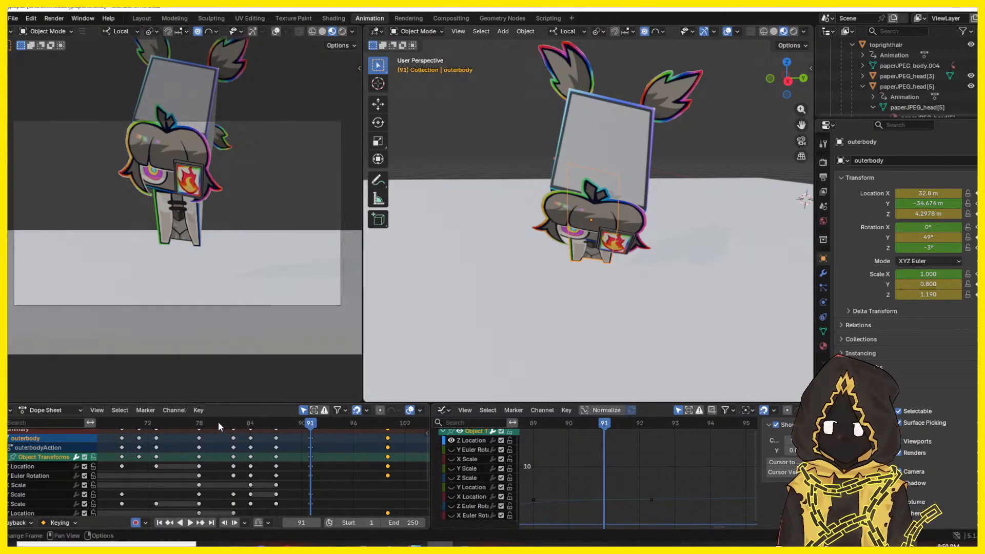
pyautogui.moveTo(218, 423); pyautogui.dragTo(106, 422)
pyautogui.press('space')
pyautogui.press('space')
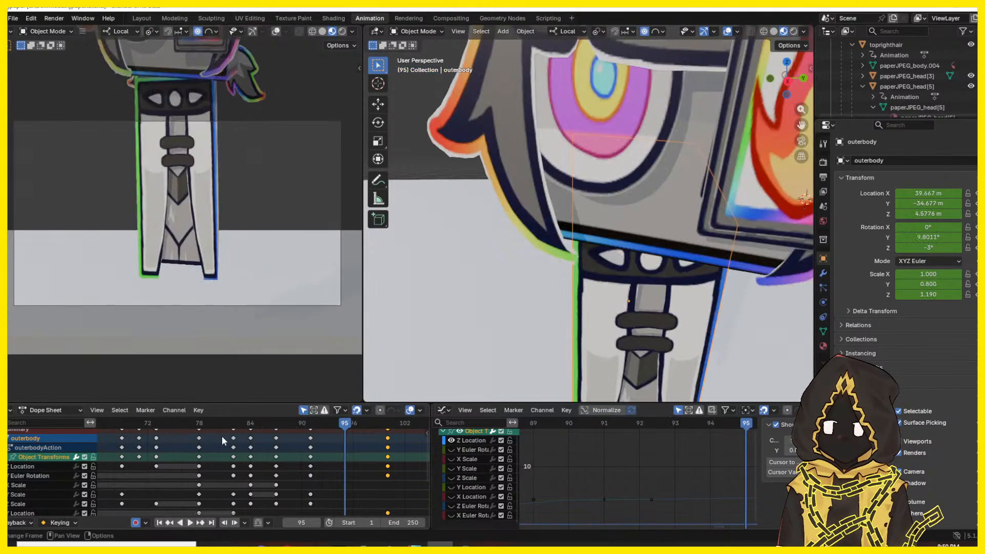
pyautogui.moveTo(267, 430); pyautogui.dragTo(311, 428)
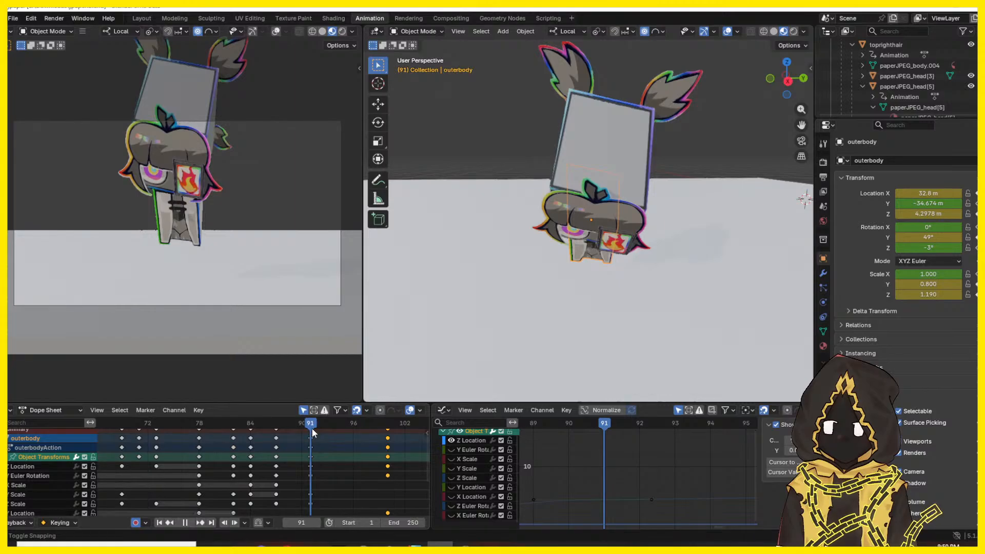
# - Step frame by frame from 91 to 98 to examine how outerbody's rotation changes as it approaches the camera
pyautogui.moveTo(646, 464); pyautogui.dragTo(662, 483, button='middle')
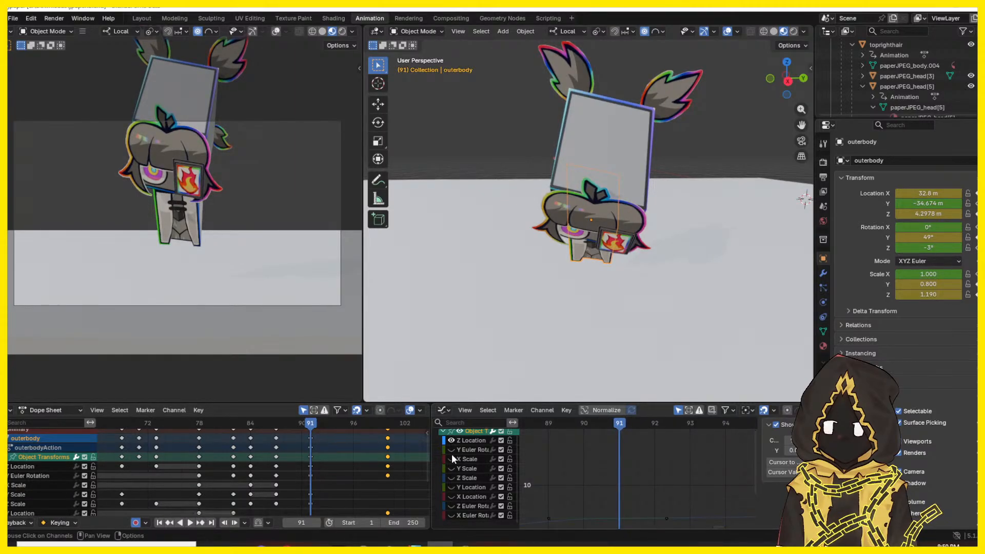
pyautogui.press('Right')
pyautogui.press('Right')
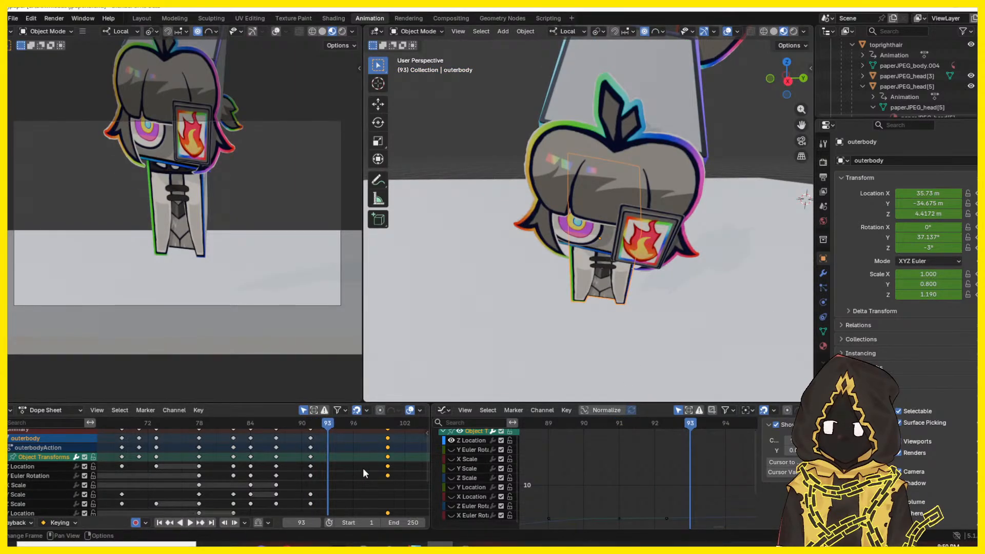
pyautogui.press('Left')
pyautogui.press('Left')
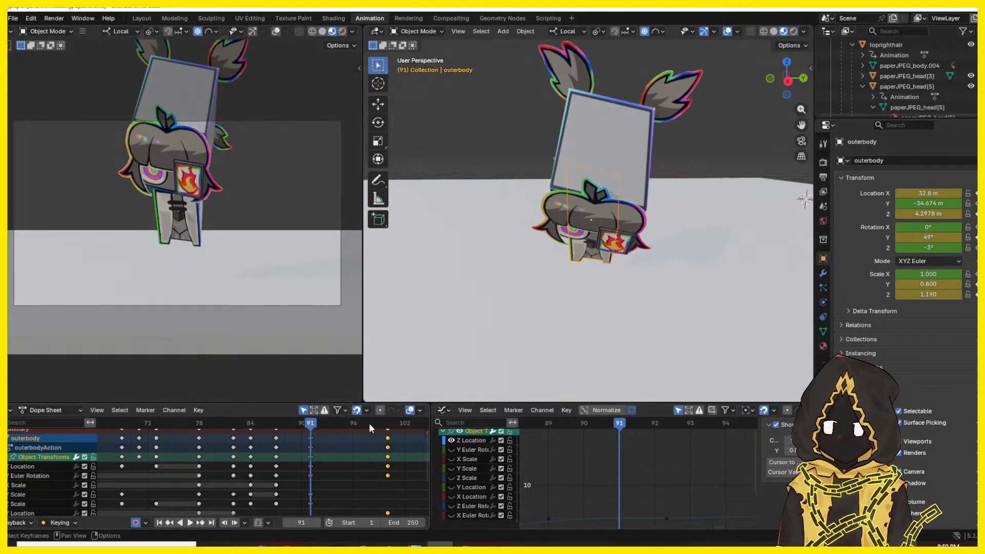
pyautogui.press('Right')
pyautogui.press('Right')
pyautogui.press('Right')
pyautogui.press('Right')
pyautogui.press('Right')
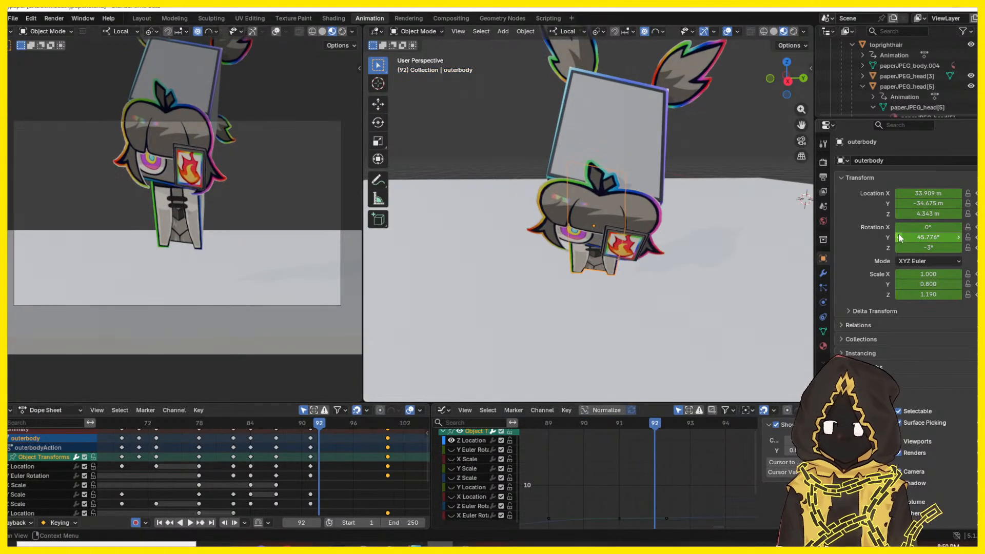
pyautogui.press('Right')
pyautogui.press('Right')
pyautogui.press('Right')
pyautogui.press('Right')
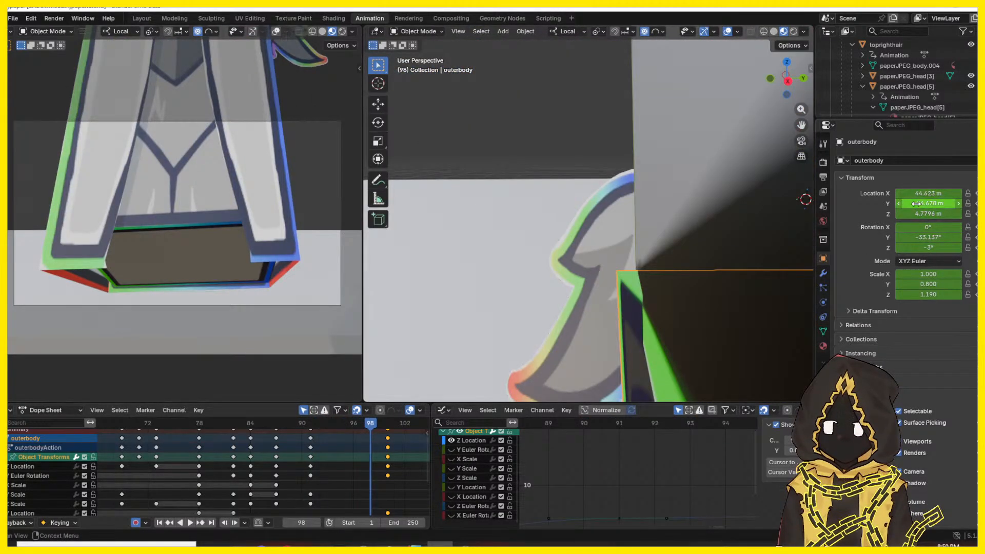
# - Replay and scrub the turn and leap repeatedly up to frame 100 to judge the timing
pyautogui.moveTo(294, 424); pyautogui.dragTo(174, 427)
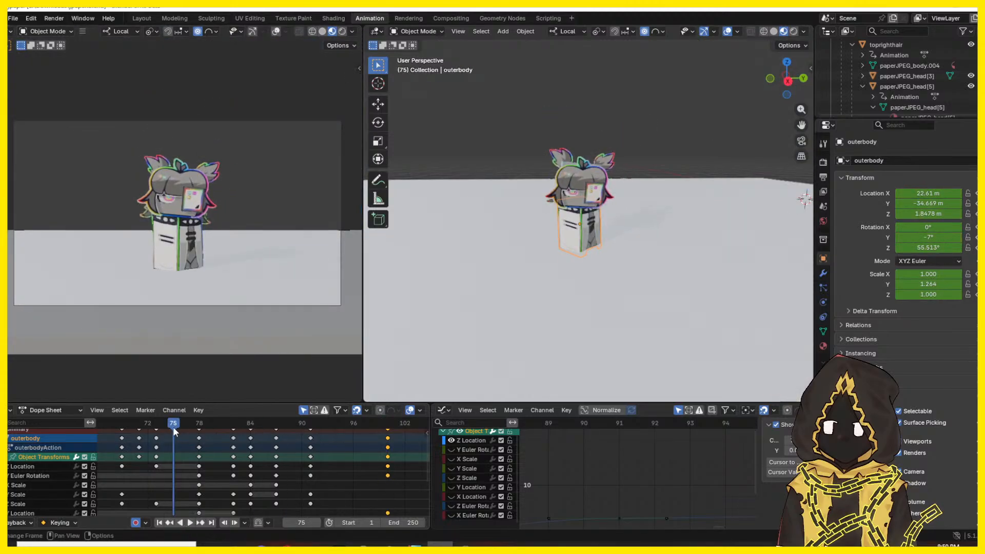
pyautogui.press('space')
pyautogui.press('space')
pyautogui.click(233, 422)
pyautogui.press('space')
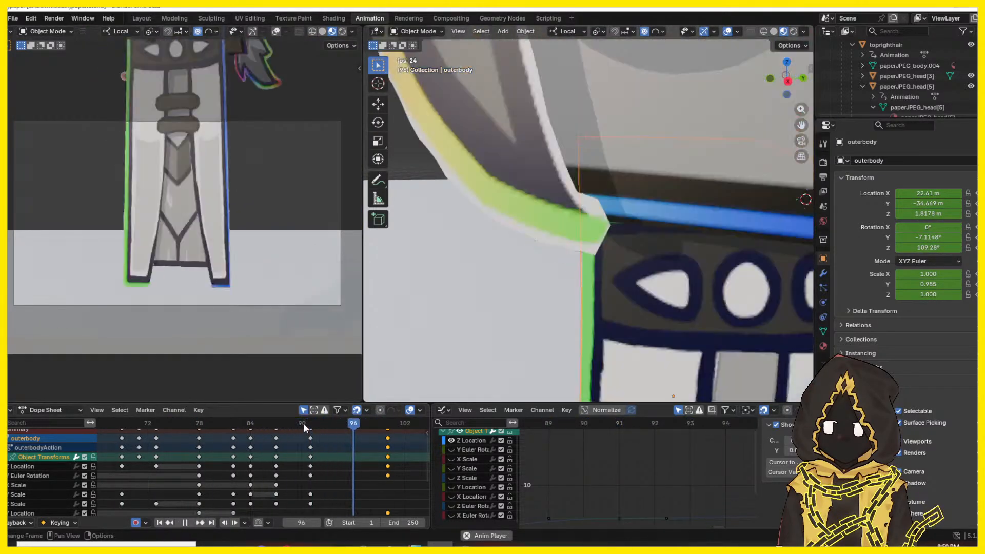
pyautogui.press('Escape')
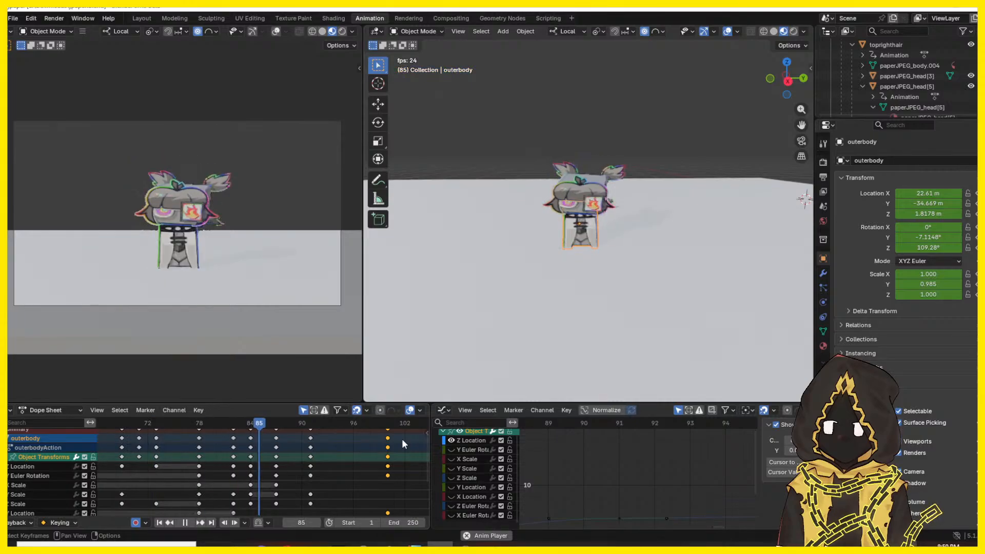
pyautogui.press('space')
pyautogui.moveTo(240, 423); pyautogui.dragTo(117, 433)
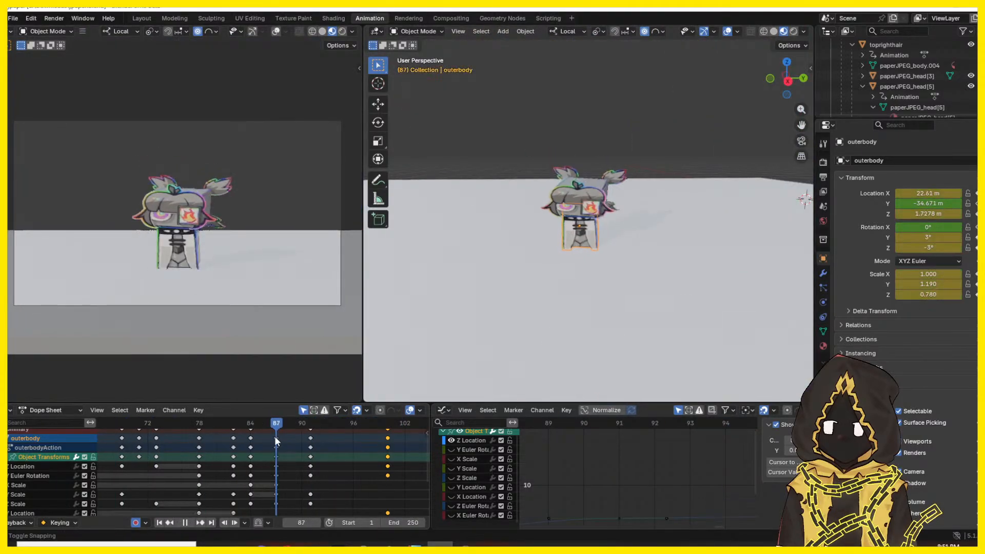
pyautogui.moveTo(275, 436); pyautogui.dragTo(184, 430)
pyautogui.press('space')
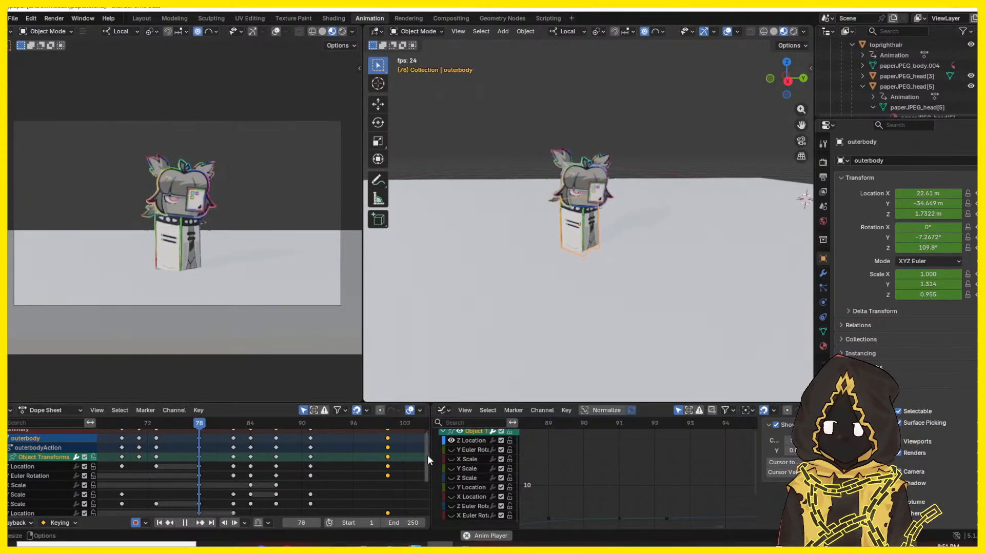
pyautogui.press('space')
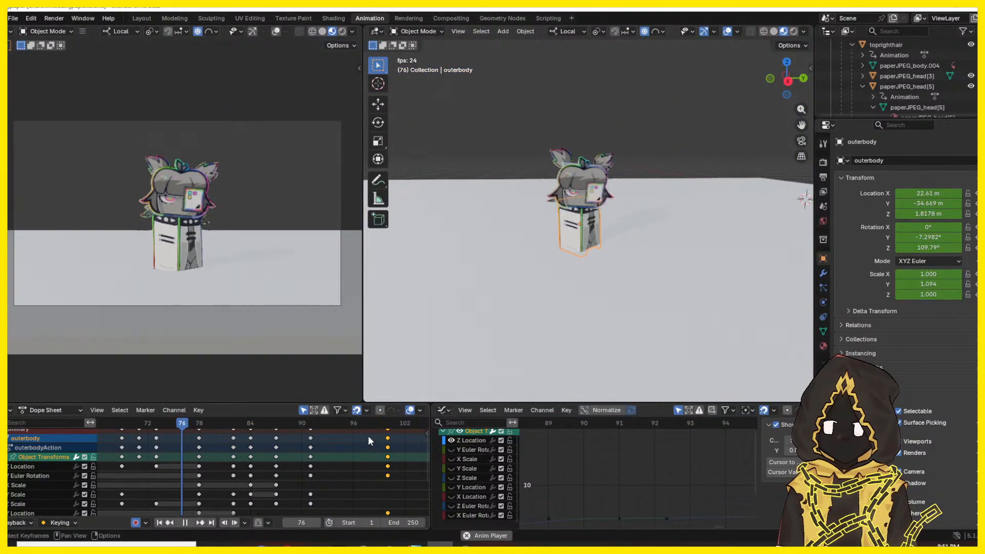
pyautogui.press('space')
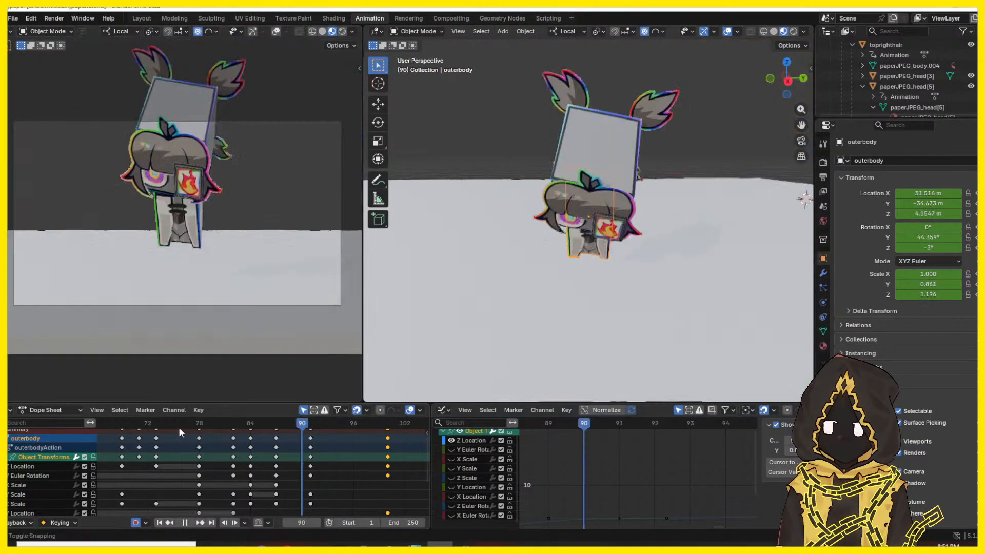
pyautogui.moveTo(179, 428); pyautogui.dragTo(275, 444)
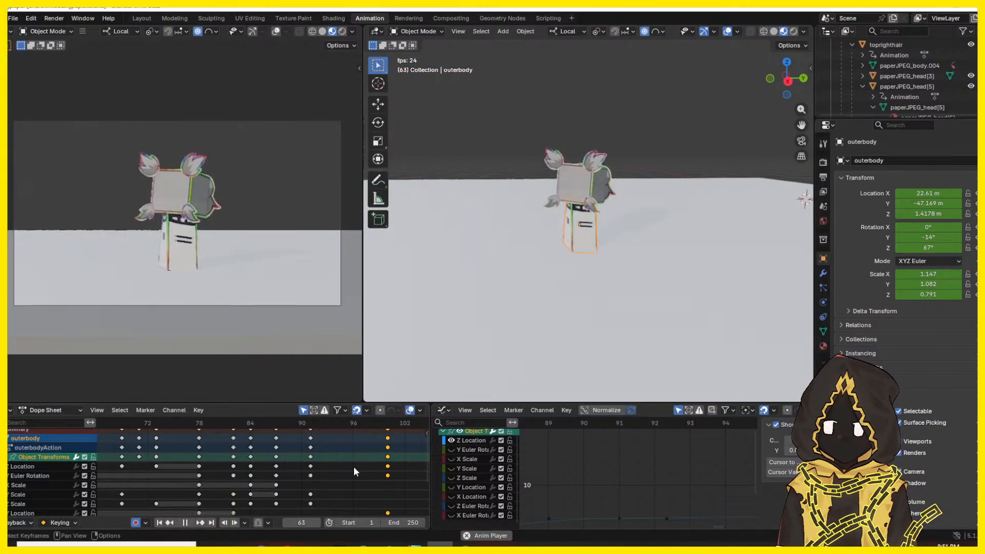
pyautogui.press('space')
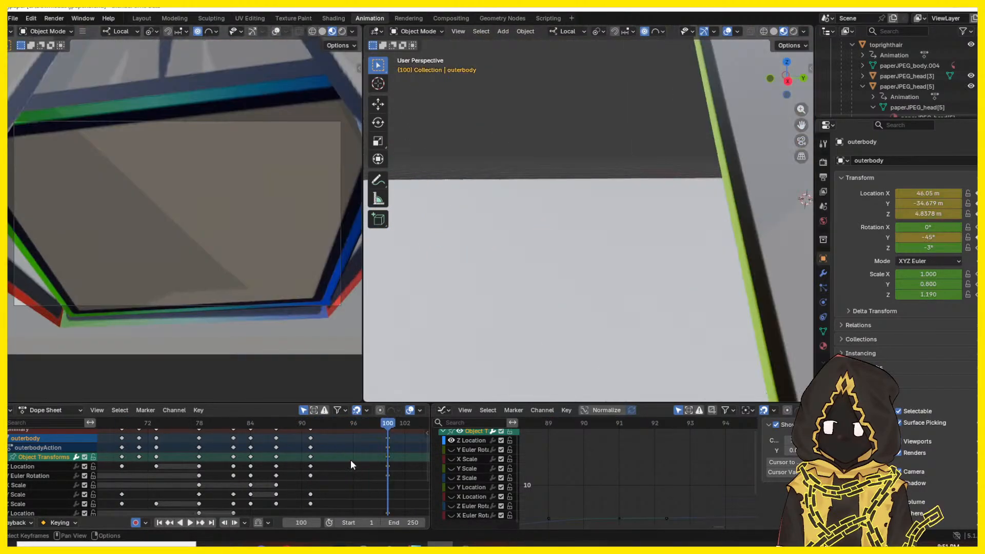
# - Hide the Z Location curve, isolate outerbody's Y Euler Rotation curve, and bring its keyframes around frame 93 into view
pyautogui.moveTo(341, 424); pyautogui.dragTo(297, 423)
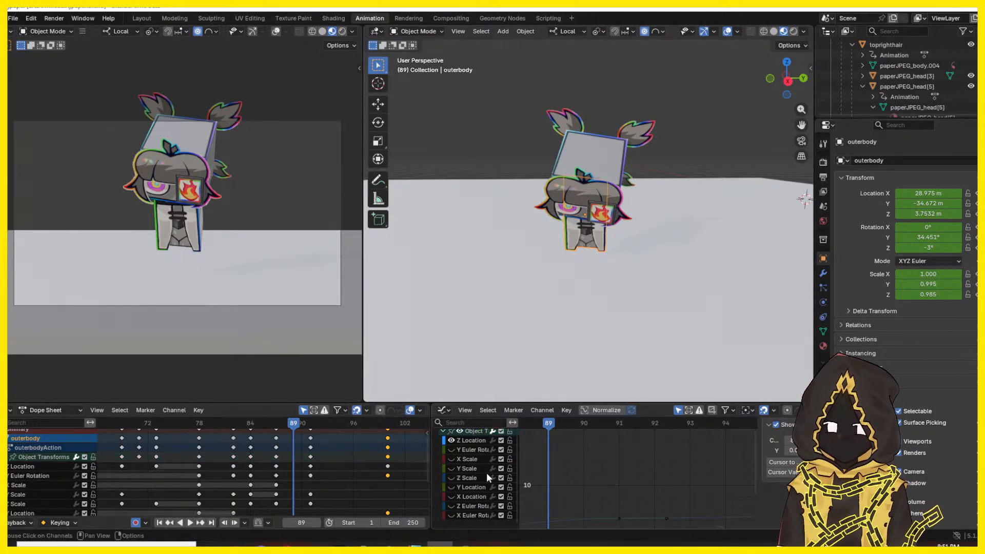
pyautogui.click(452, 506)
pyautogui.moveTo(555, 465); pyautogui.dragTo(592, 507, button='middle')
pyautogui.scroll(2, 453, 441)
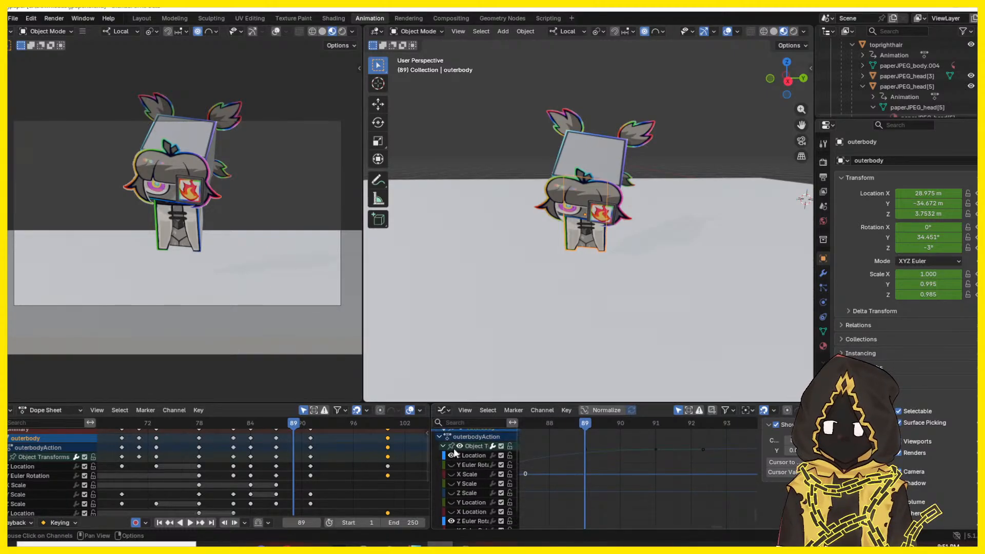
pyautogui.scroll(-2, 454, 518)
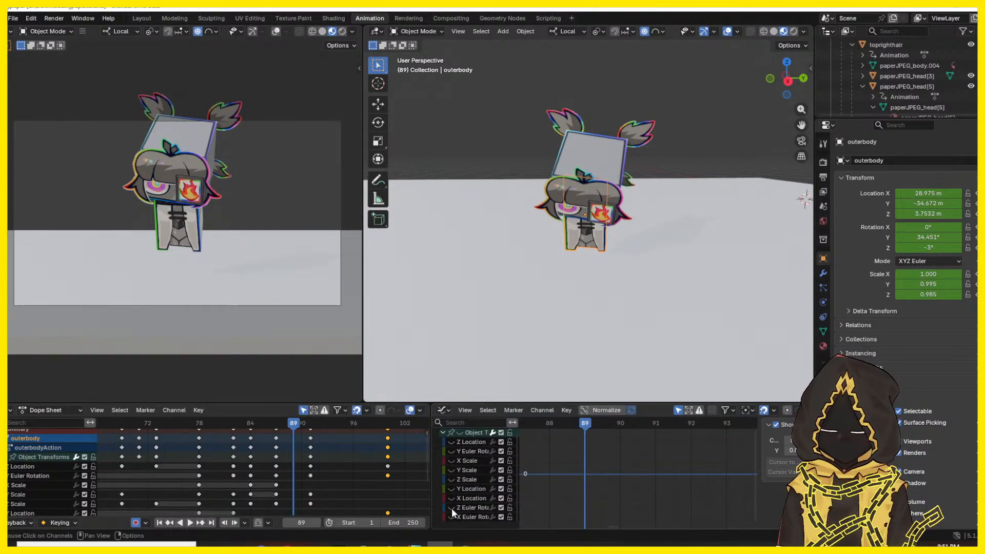
pyautogui.click(277, 457)
pyautogui.press('space')
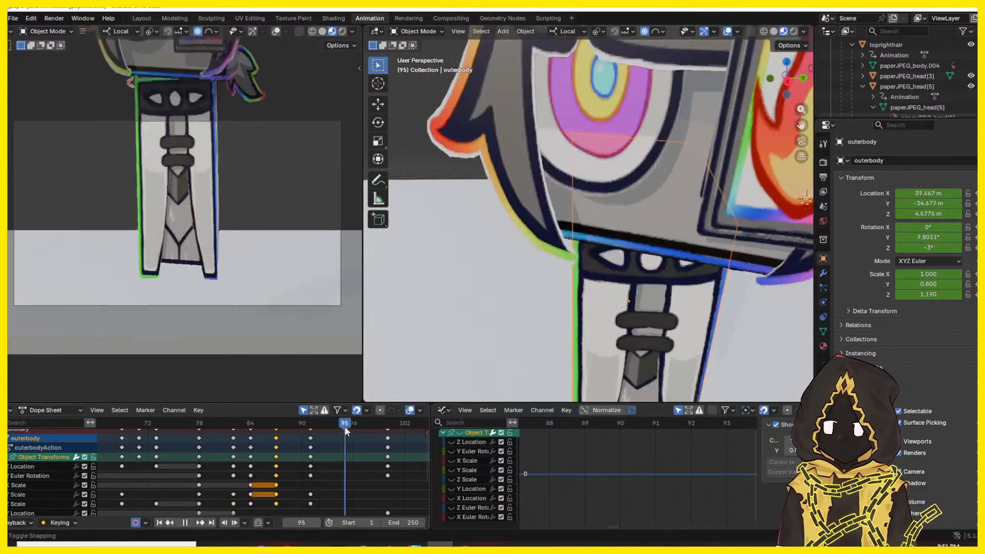
pyautogui.moveTo(382, 426); pyautogui.dragTo(327, 430)
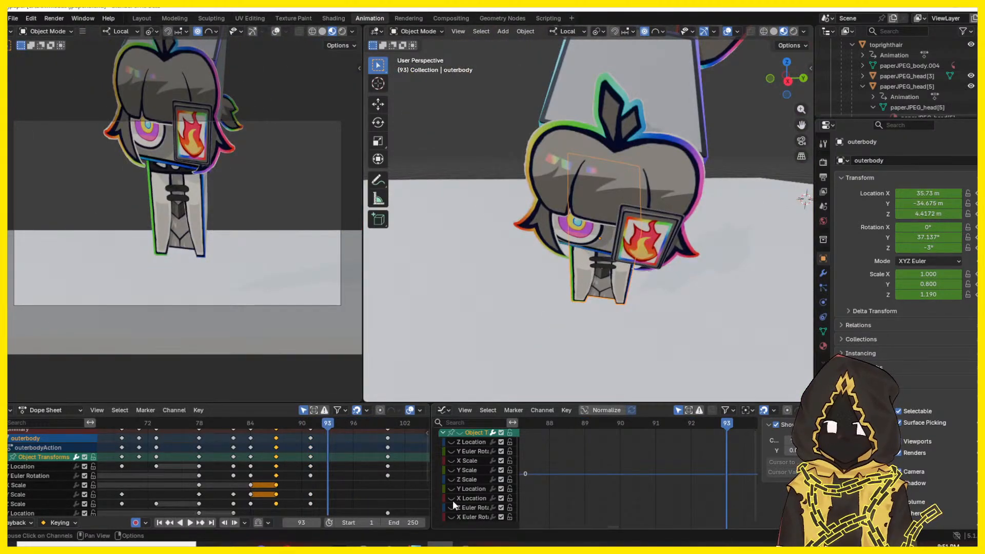
pyautogui.click(450, 451)
pyautogui.moveTo(726, 441); pyautogui.dragTo(661, 492, button='middle')
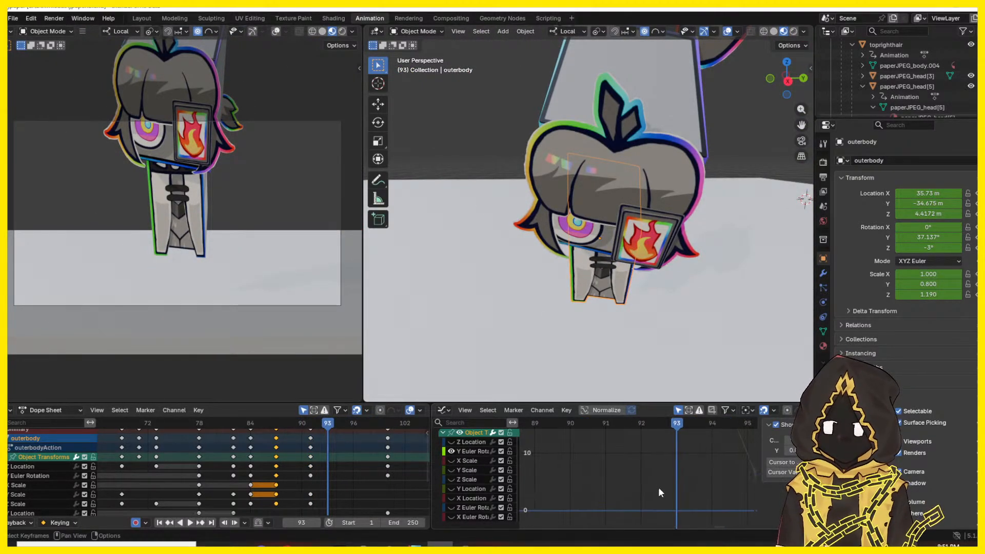
pyautogui.scroll(-10, 659, 485)
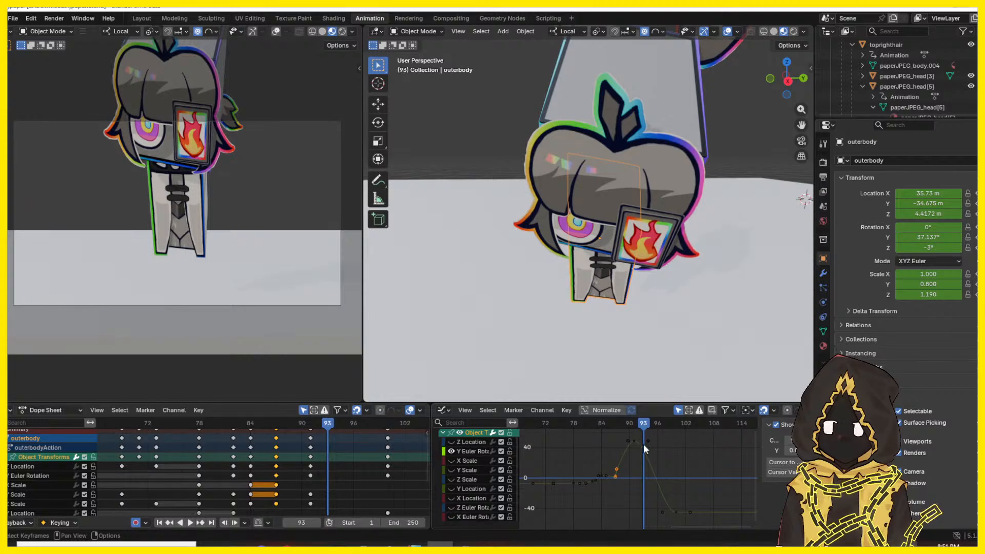
# - Try raising the frame 100 keyframe's handle on the Y Euler Rotation curve to delay the backward tilt, and replay from frame 87
pyautogui.moveTo(662, 512); pyautogui.dragTo(682, 454)
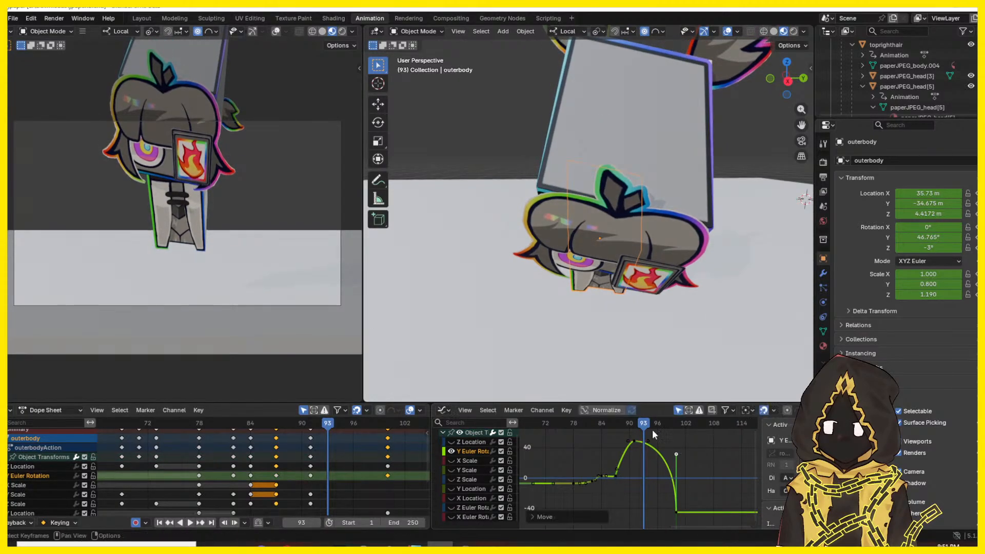
pyautogui.click(611, 424)
pyautogui.press('space')
pyautogui.press('space')
pyautogui.click(615, 424)
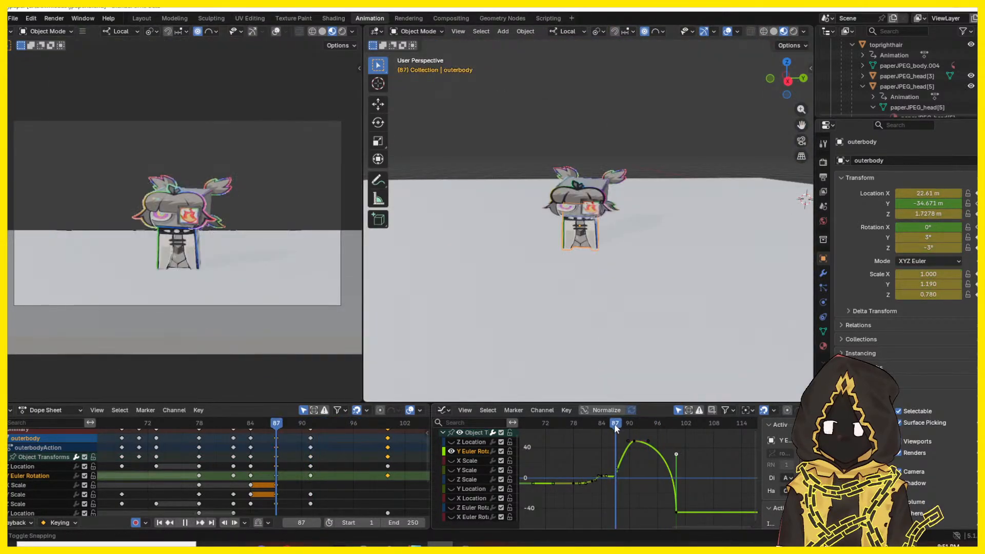
# - Stretch the frame 100 keyframe's handle back toward frame 91 so Y Euler Rotation drops fast and eases out, and replay it
pyautogui.moveTo(645, 440); pyautogui.dragTo(662, 472)
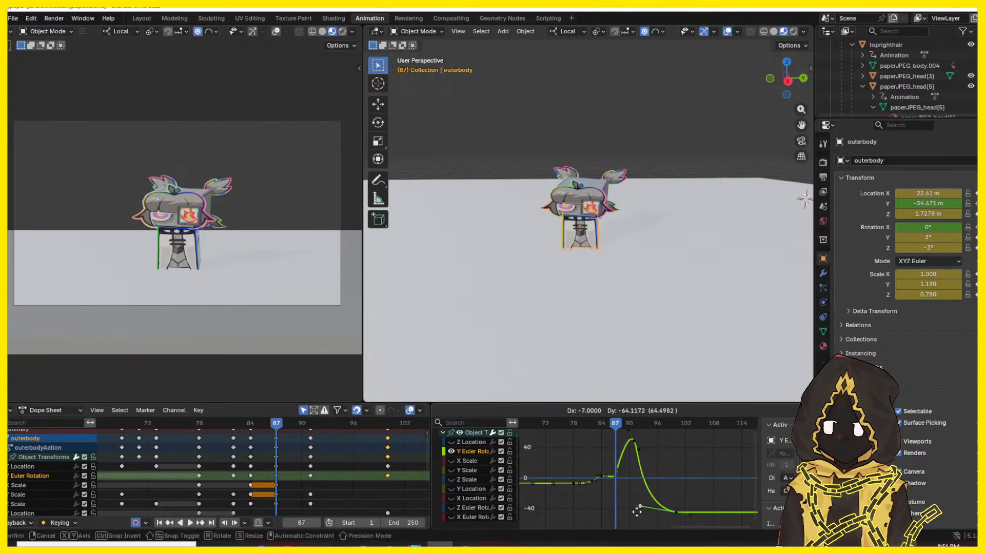
pyautogui.moveTo(634, 513); pyautogui.dragTo(635, 511)
pyautogui.press('space')
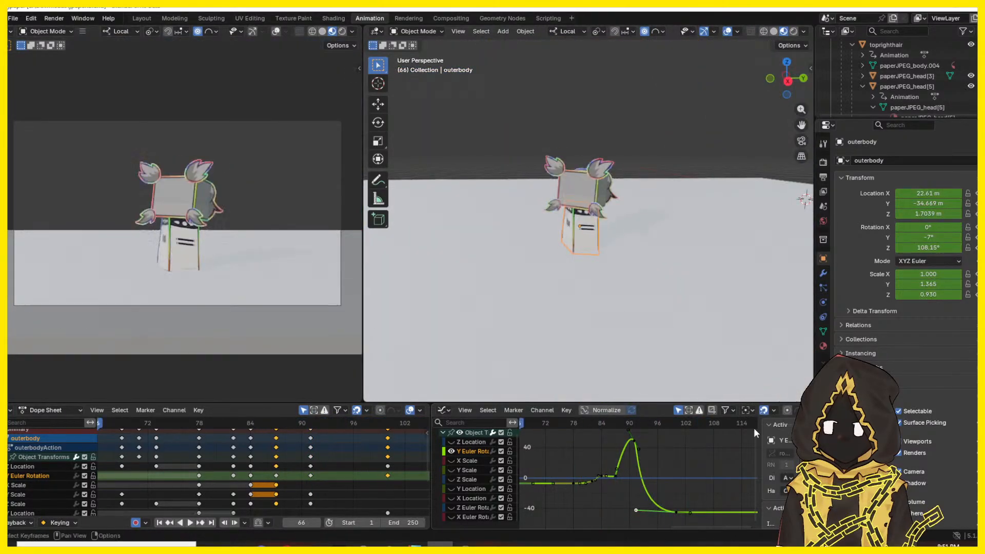
pyautogui.press('space')
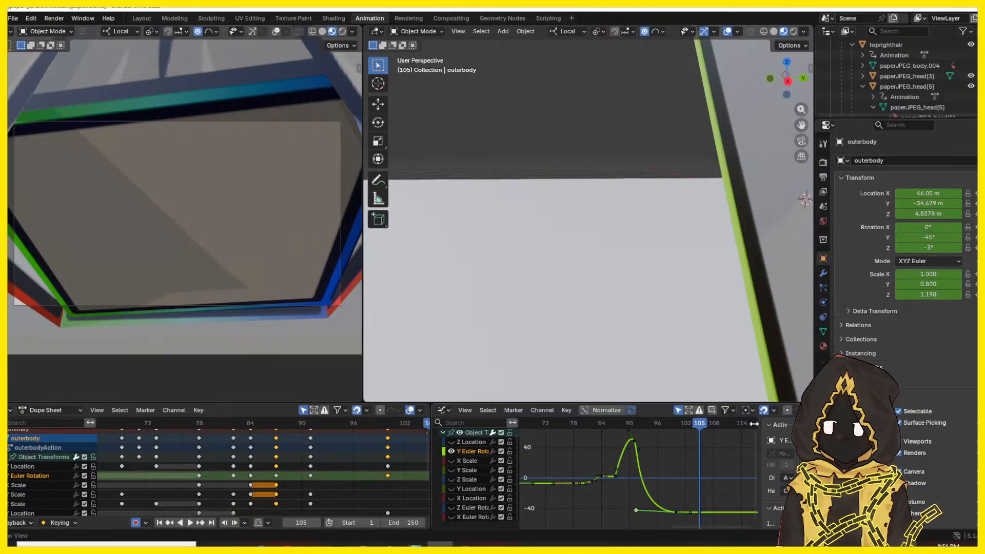
# - Extend the frame 91 keyframe's incoming handle on the Y Euler Rotation curve to round the peak, and replay the leap
pyautogui.moveTo(579, 424); pyautogui.dragTo(617, 440)
pyautogui.click(626, 428)
pyautogui.click(604, 429)
pyautogui.press('space')
pyautogui.press('space')
pyautogui.click(587, 426)
pyautogui.press('space')
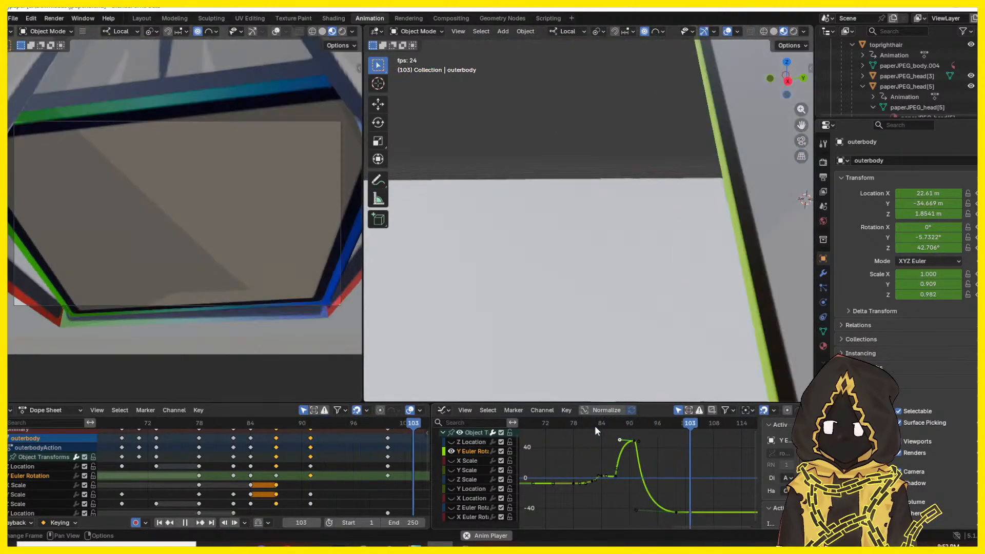
pyautogui.click(604, 425)
pyautogui.press('space')
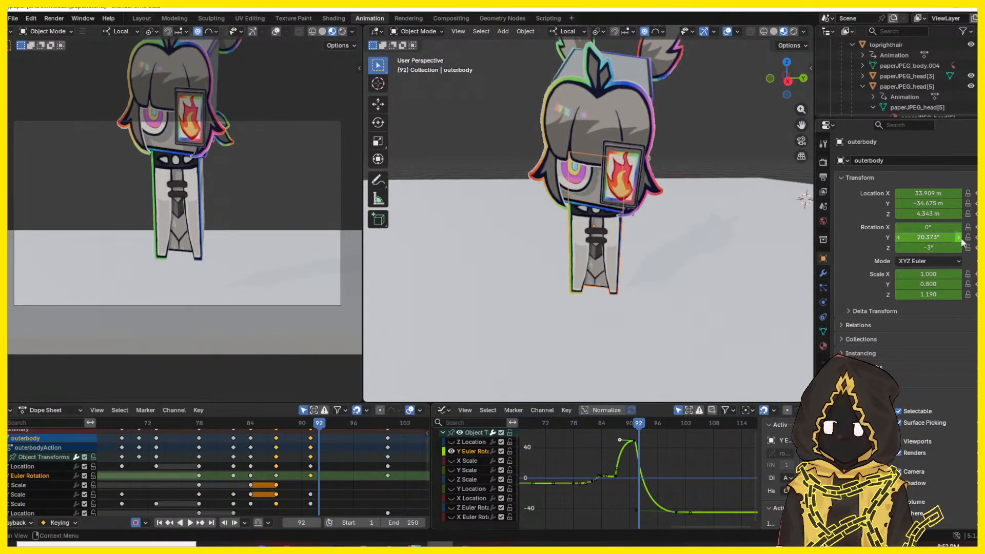
# - Raise outerbody's Z location to 6.1078 m at frame 91 and scrub through the leap to frame 100
pyautogui.moveTo(639, 429); pyautogui.dragTo(634, 426)
pyautogui.moveTo(928, 193); pyautogui.dragTo(976, 214)
pyautogui.moveTo(204, 424); pyautogui.dragTo(388, 426)
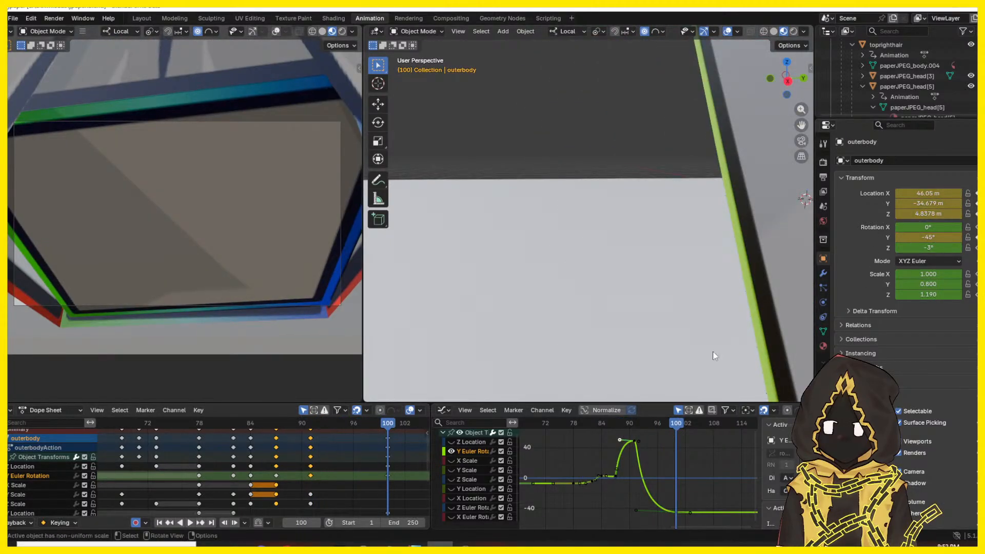
# - Show X Location instead of Y Euler Rotation, pull the frame 100 keyframe's incoming handle down for a faster finish, and replay
pyautogui.click(448, 451)
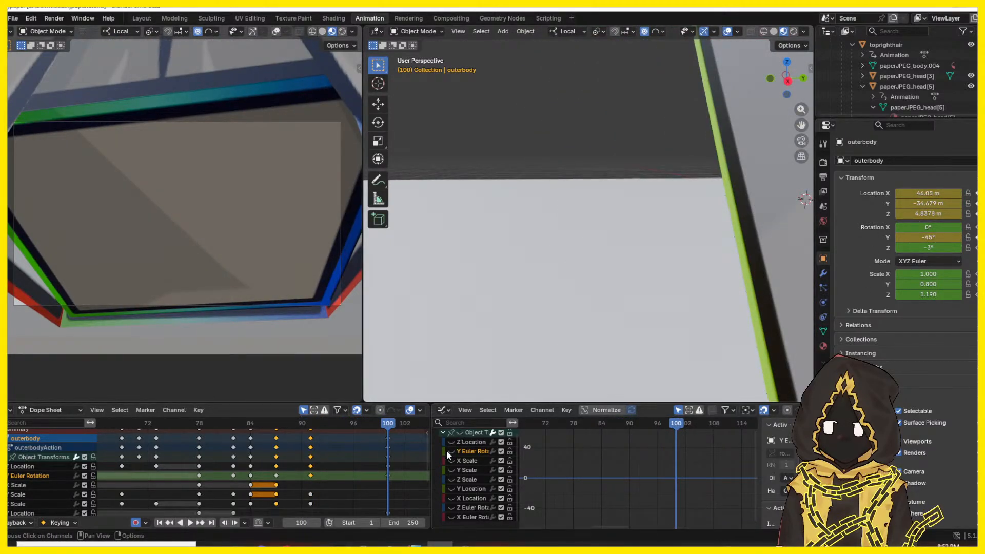
pyautogui.click(452, 460)
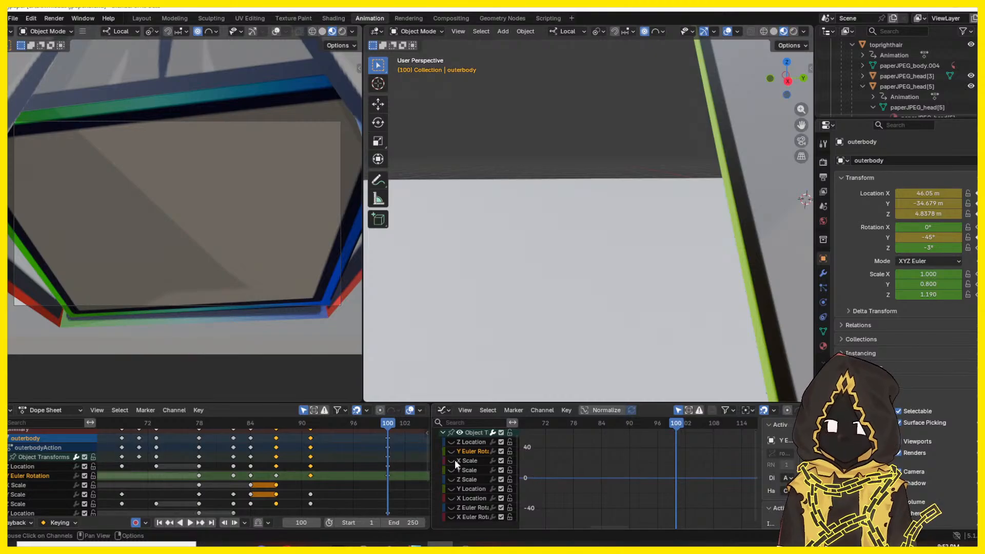
pyautogui.click(677, 443)
pyautogui.moveTo(662, 443); pyautogui.dragTo(682, 453)
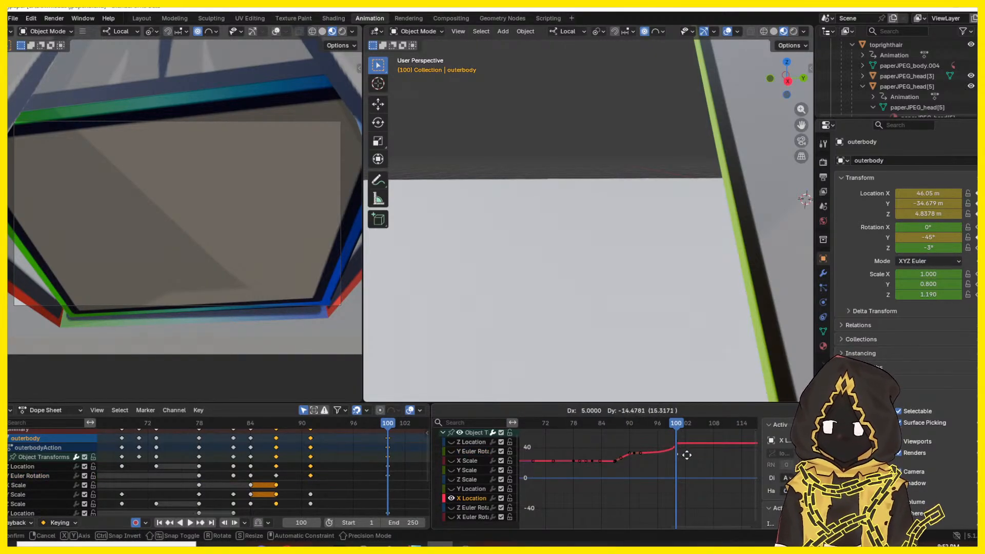
pyautogui.press('space')
pyautogui.press('space')
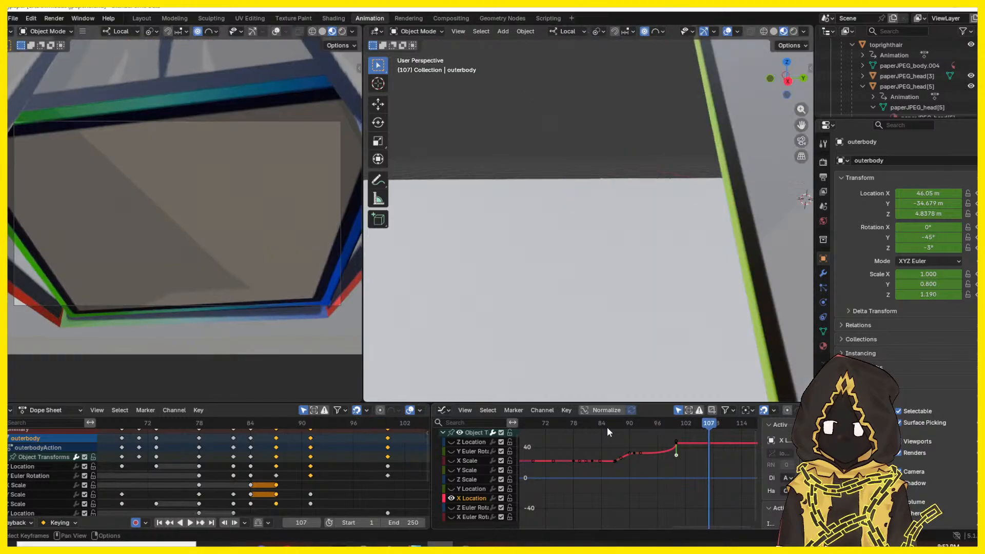
# - Scrub to frame 91, show outerbody's Z Location curve, and shorten the frame 100 keyframe's incoming handle
pyautogui.moveTo(608, 428); pyautogui.dragTo(636, 445)
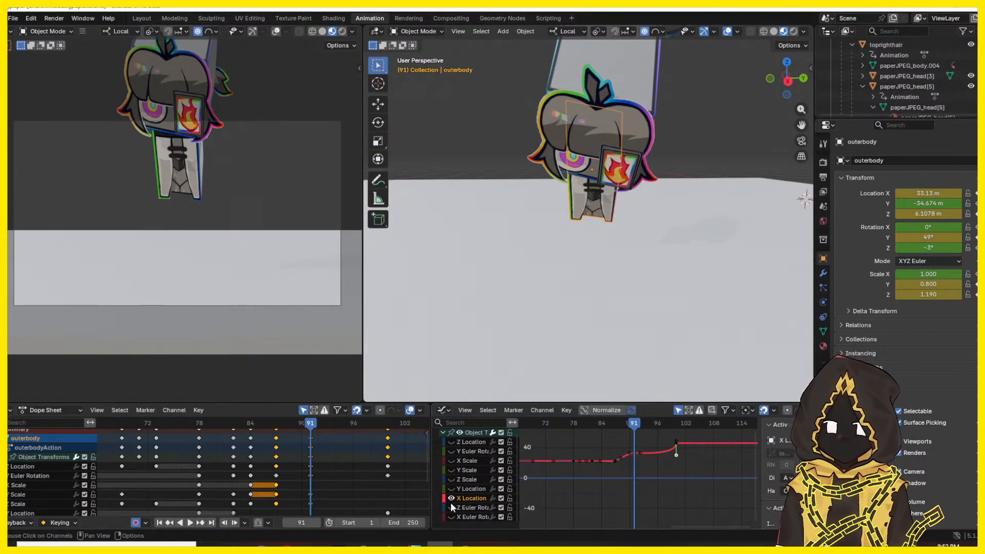
pyautogui.click(451, 443)
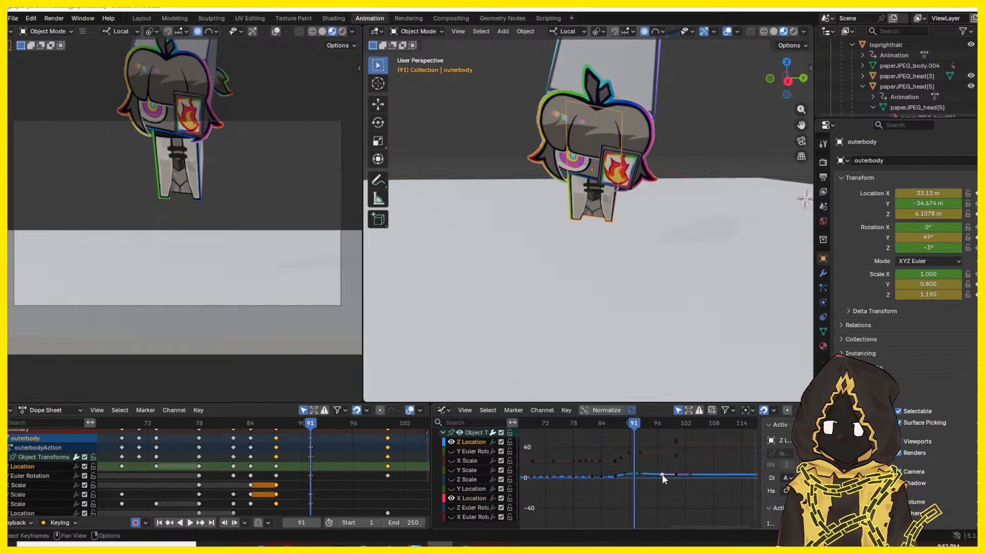
pyautogui.moveTo(663, 474); pyautogui.dragTo(675, 475)
pyautogui.click(641, 473)
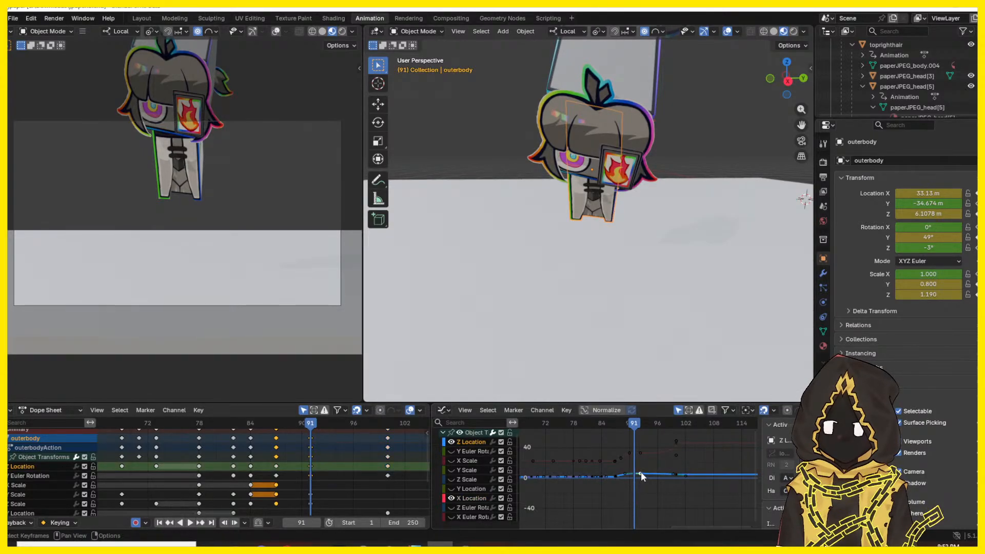
# - Lower outerbody's Z location to 4.3878 m at frame 100 and replay the leap
pyautogui.moveTo(660, 428)
pyautogui.mouseDown()
pyautogui.moveTo(650, 433)
pyautogui.moveTo(677, 431)
pyautogui.mouseUp()
pyautogui.moveTo(926, 213)
pyautogui.mouseDown()
pyautogui.moveTo(890, 213)
pyautogui.moveTo(914, 213)
pyautogui.mouseUp()
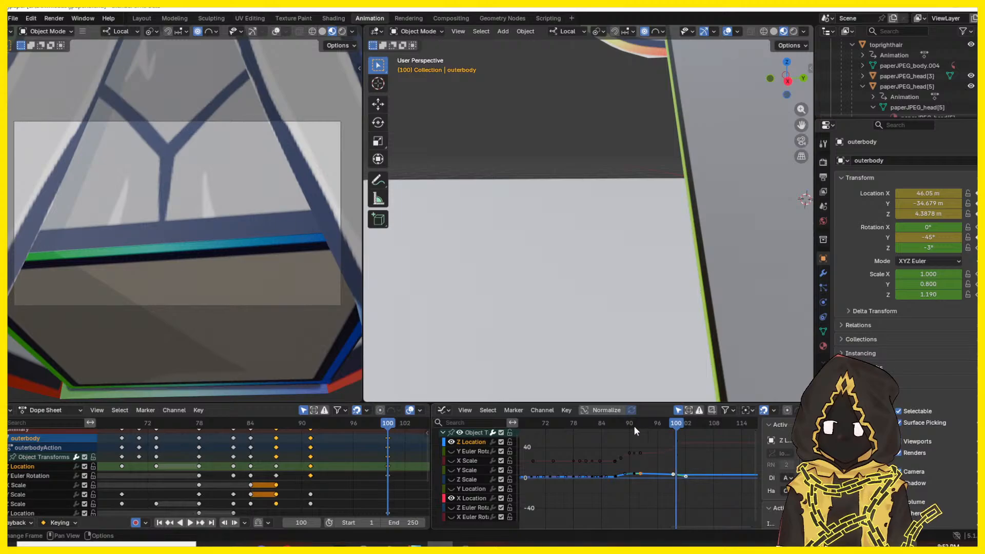
pyautogui.click(595, 424)
pyautogui.press('space')
pyautogui.press('space')
pyautogui.press('space')
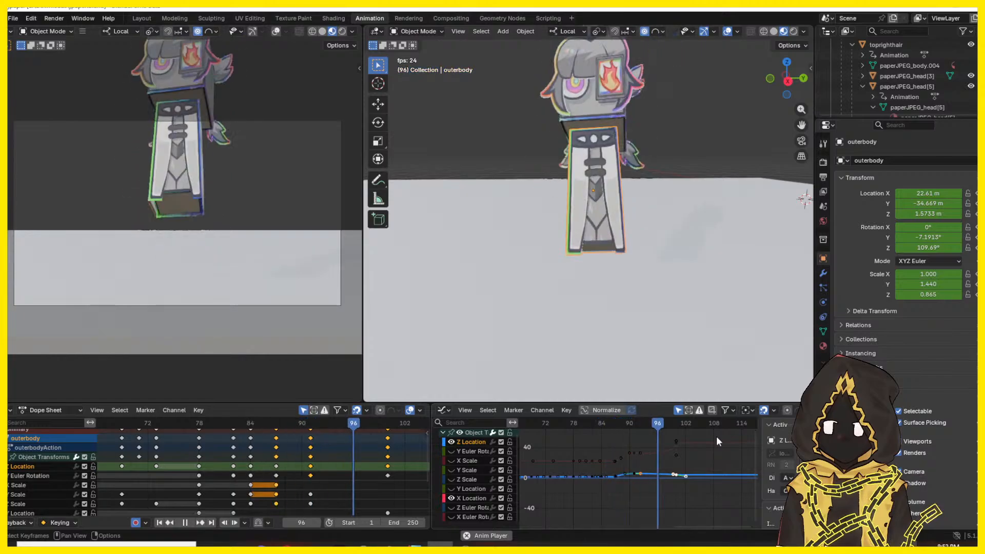
# - Replay and scrub the turn and leap repeatedly to judge the revised height and landing on the camera
pyautogui.press('space')
pyautogui.moveTo(613, 426)
pyautogui.mouseDown()
pyautogui.moveTo(578, 427)
pyautogui.moveTo(676, 435)
pyautogui.moveTo(602, 432)
pyautogui.mouseUp()
pyautogui.press('space')
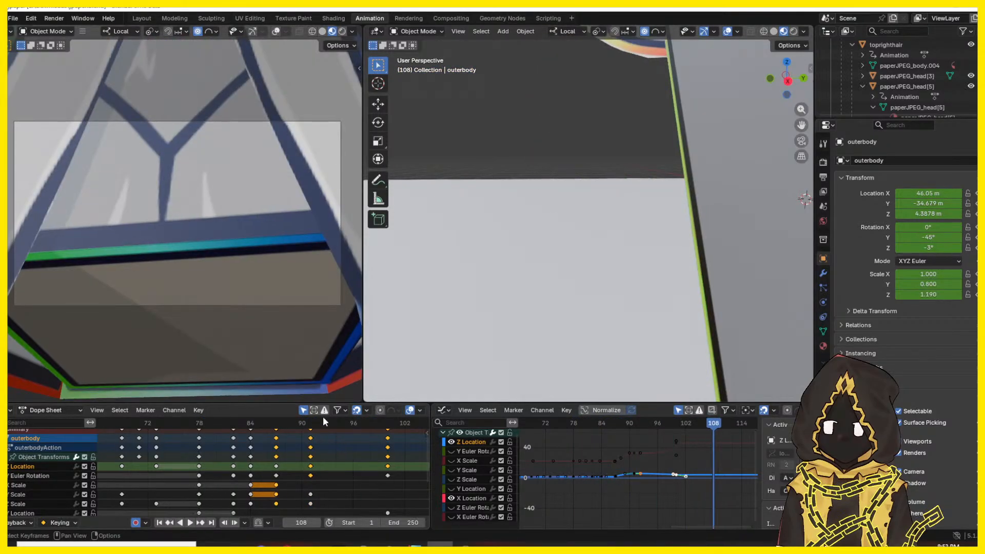
pyautogui.moveTo(322, 422); pyautogui.dragTo(67, 422)
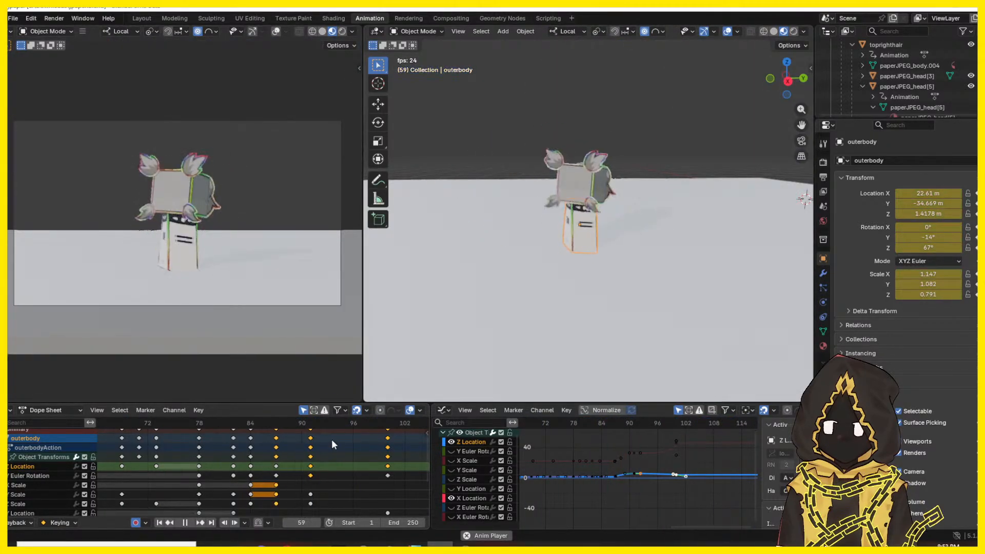
pyautogui.press('space')
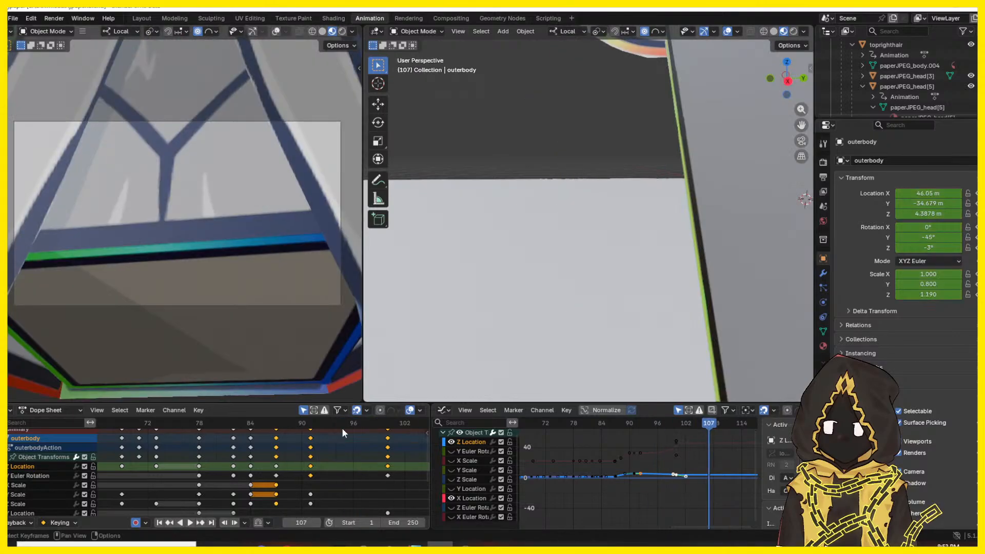
pyautogui.press('space')
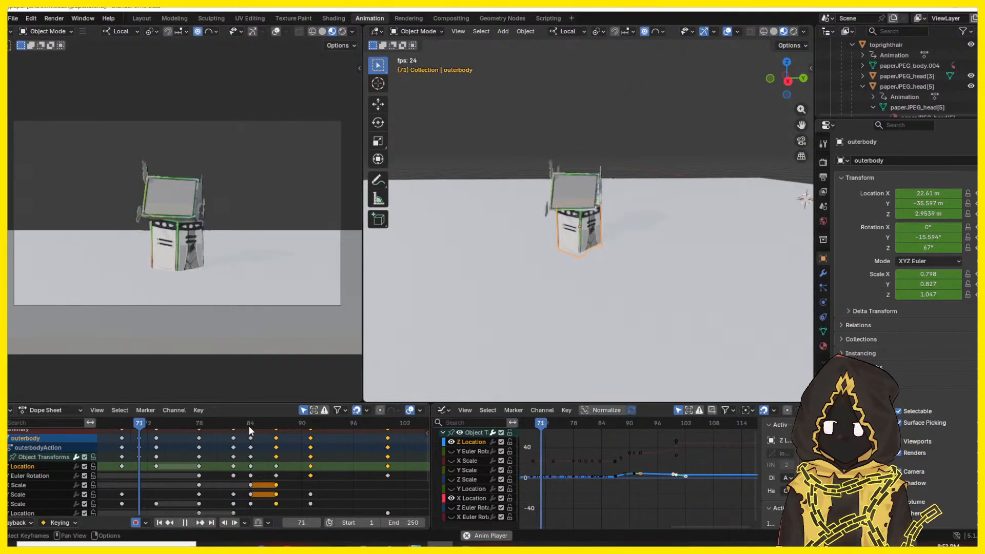
pyautogui.press('space')
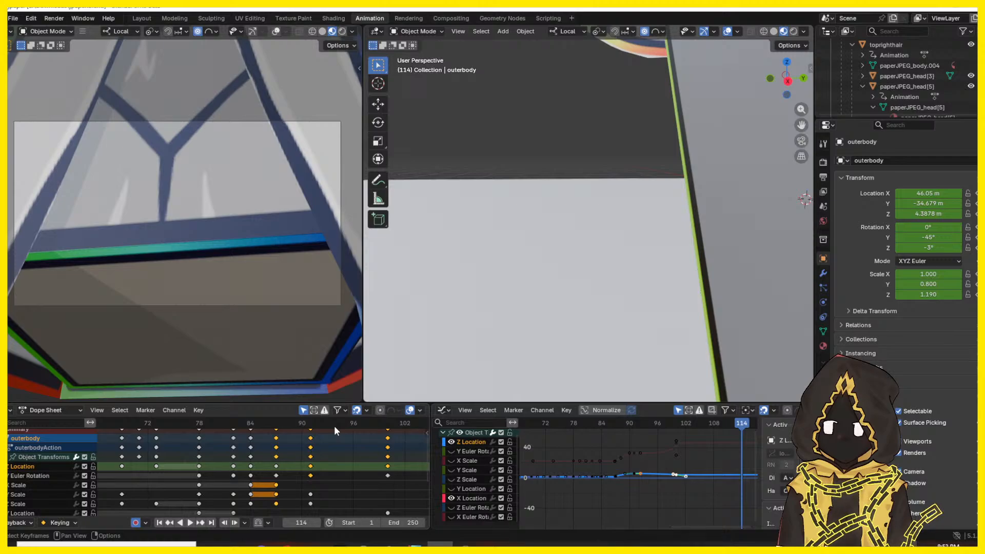
pyautogui.moveTo(334, 426); pyautogui.dragTo(300, 444)
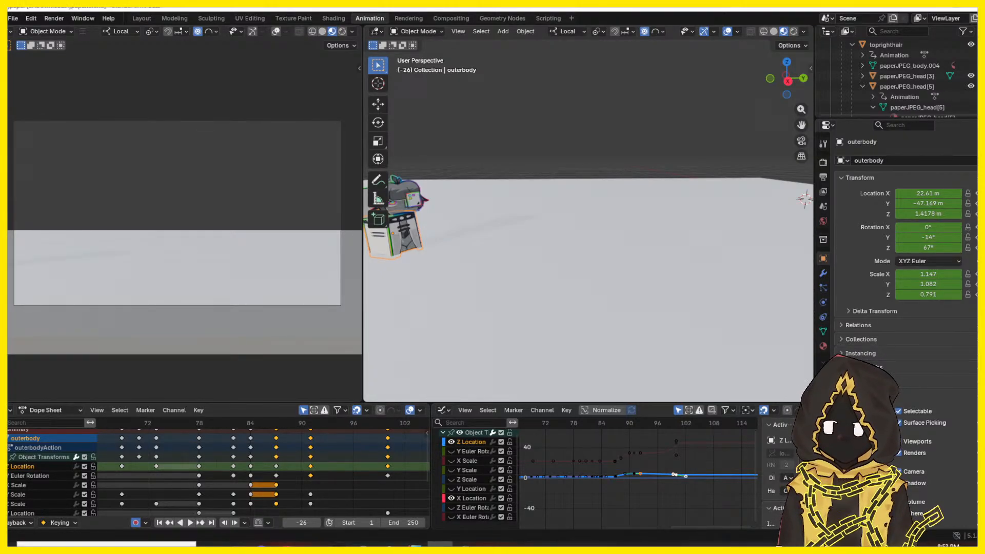
# - Deselect the keyframes and replay the full animation from before its first frame to check the hops, turn and leap
pyautogui.click(347, 476)
pyautogui.press('space')
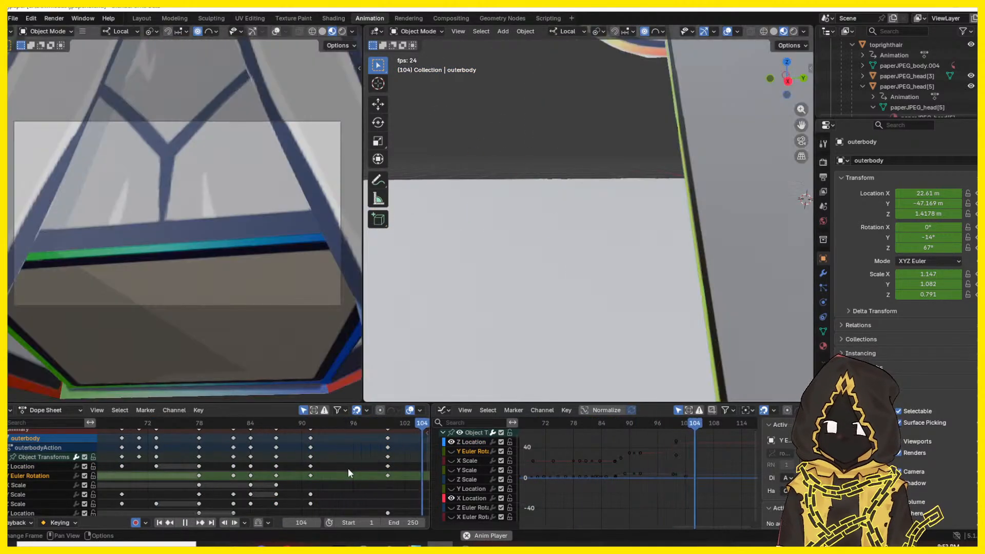
pyautogui.press('space')
pyautogui.moveTo(322, 427); pyautogui.dragTo(395, 418)
pyautogui.press('space')
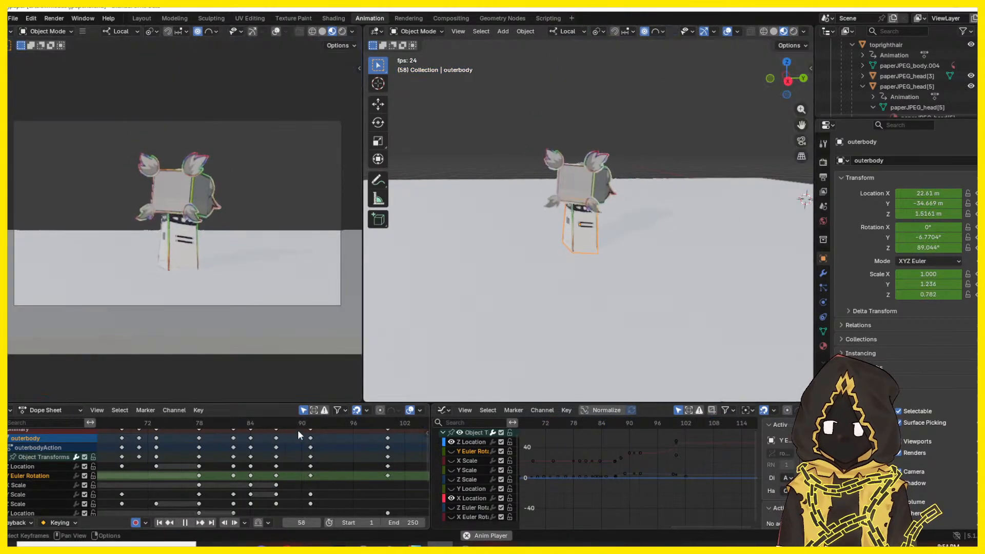
pyautogui.press('space')
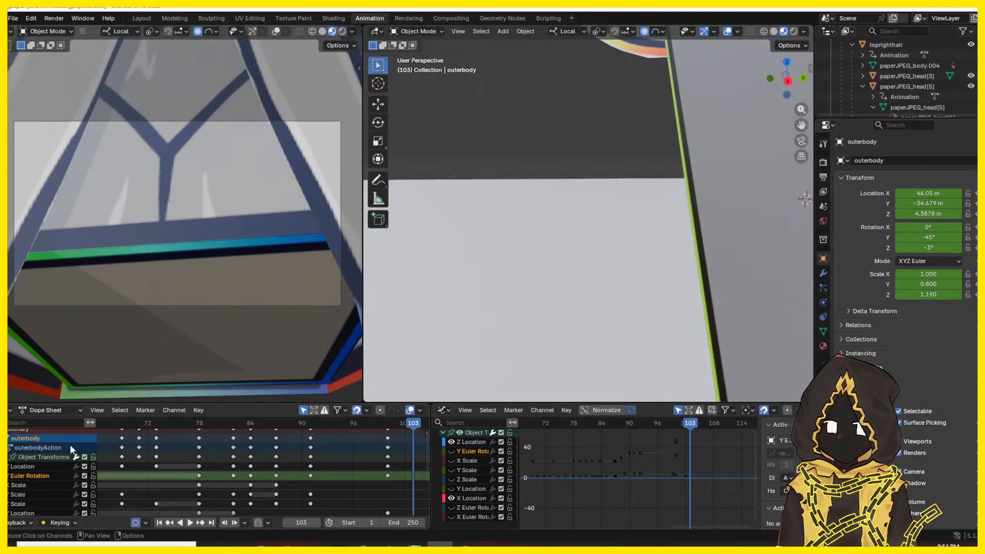
pyautogui.hotkey('shift', 'Left')
pyautogui.press('space')
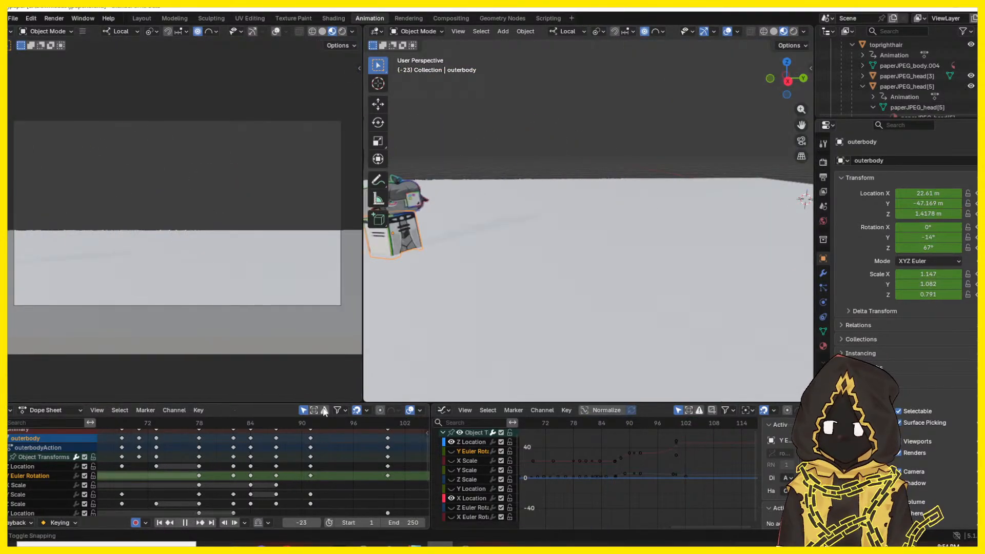
pyautogui.press('space')
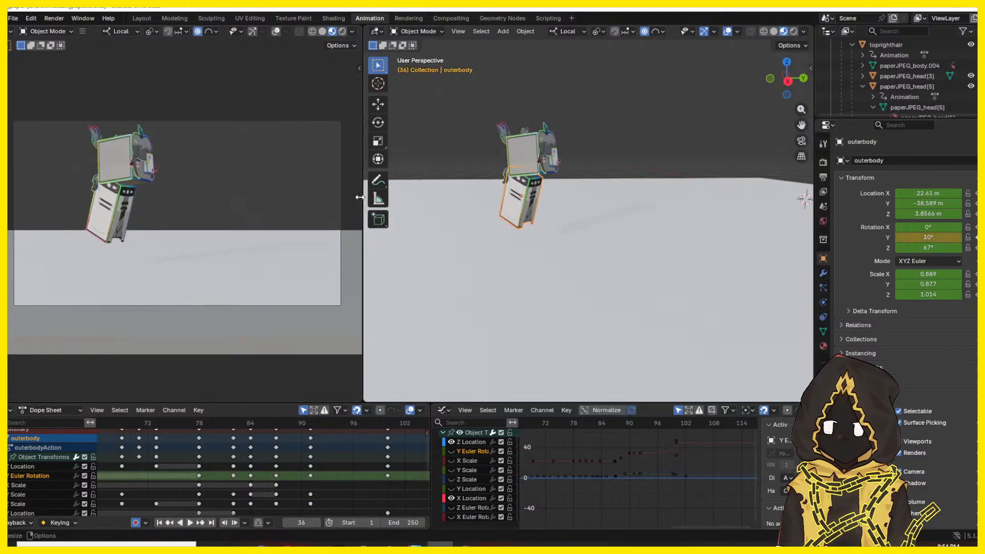
# - Widen the camera viewport across most of the workspace and play the animation through the leap in it
pyautogui.moveTo(362, 205); pyautogui.dragTo(666, 188)
pyautogui.press('space')
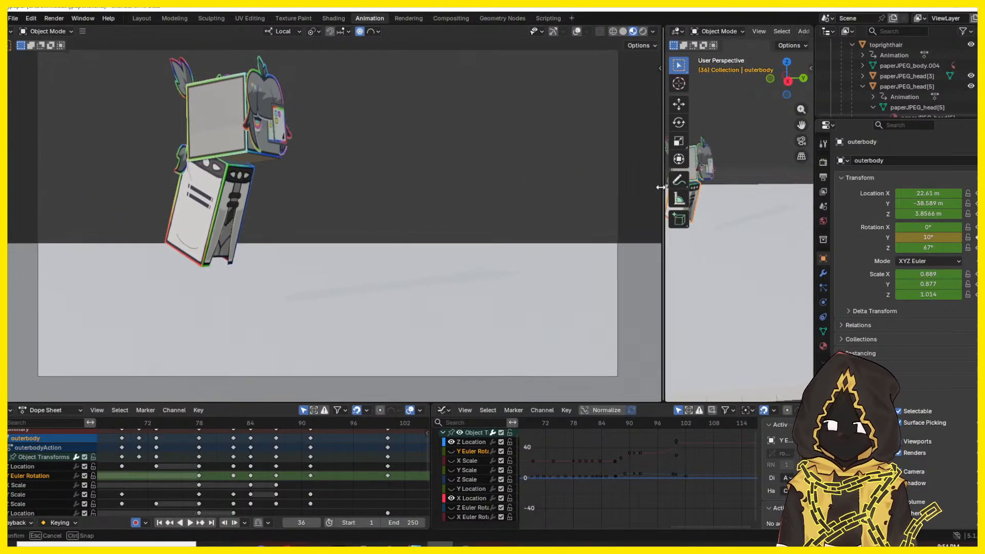
pyautogui.moveTo(177, 422); pyautogui.dragTo(287, 416)
pyautogui.press('space')
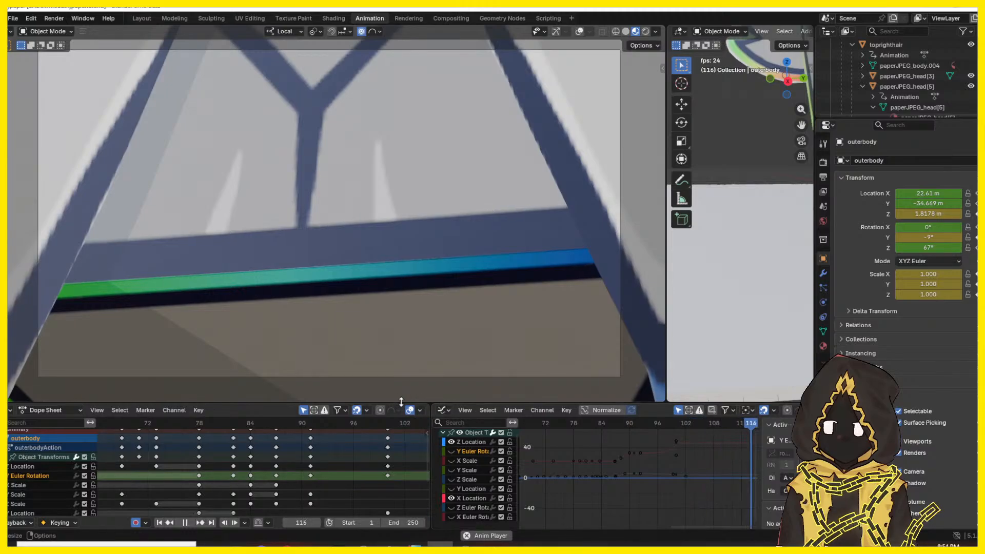
# - Scrub to the end of the leap, set the scene's end frame to 100, and play the looping animation
pyautogui.moveTo(341, 425); pyautogui.dragTo(389, 425)
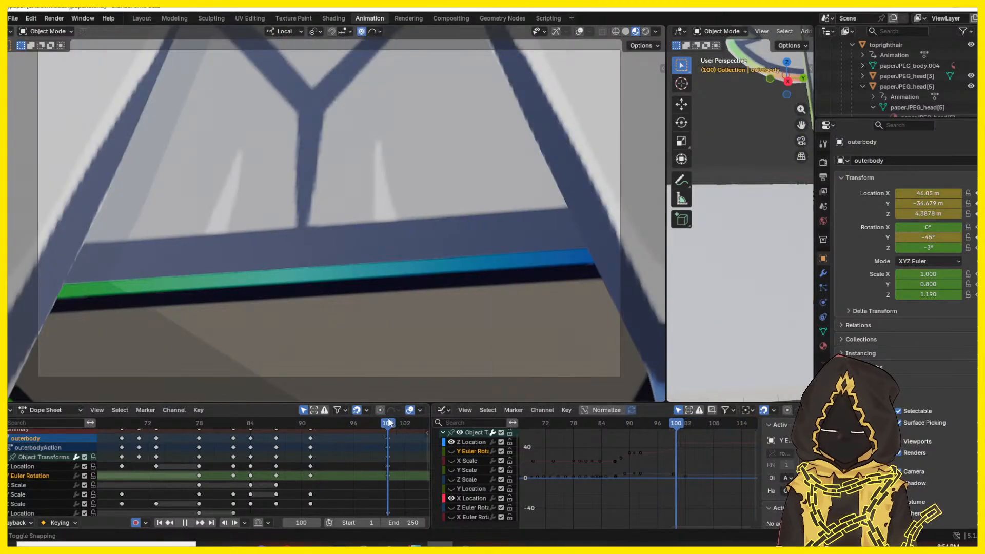
pyautogui.click(403, 521)
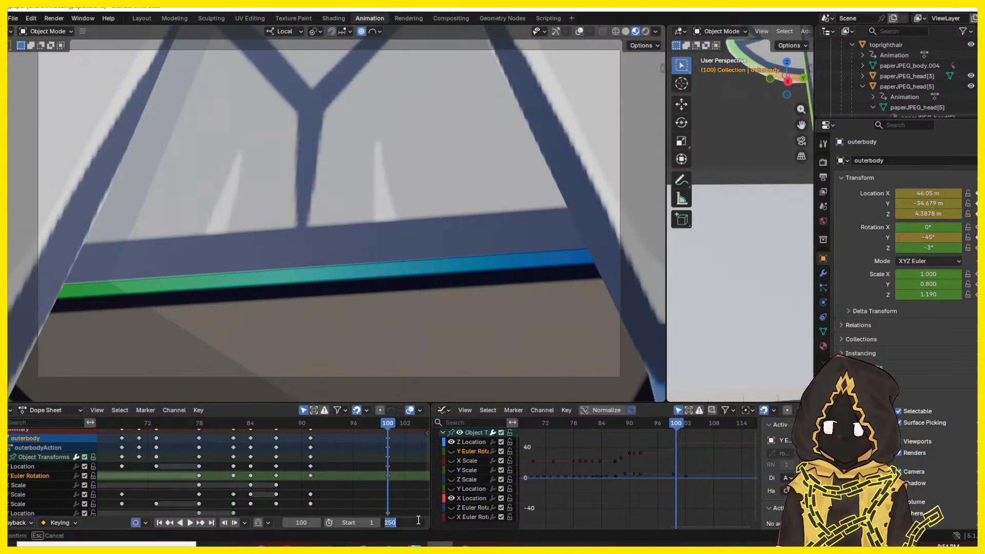
pyautogui.press('Return')
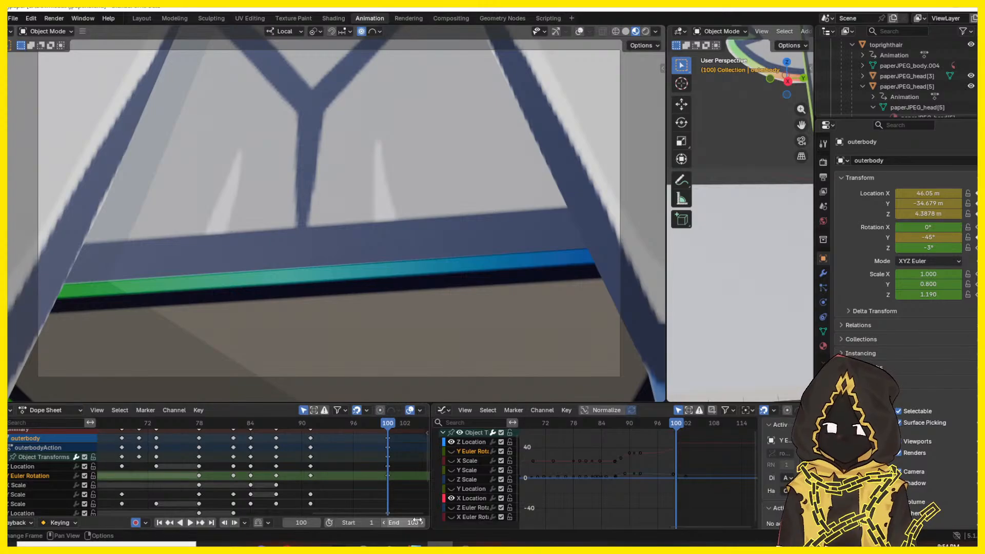
pyautogui.press('space')
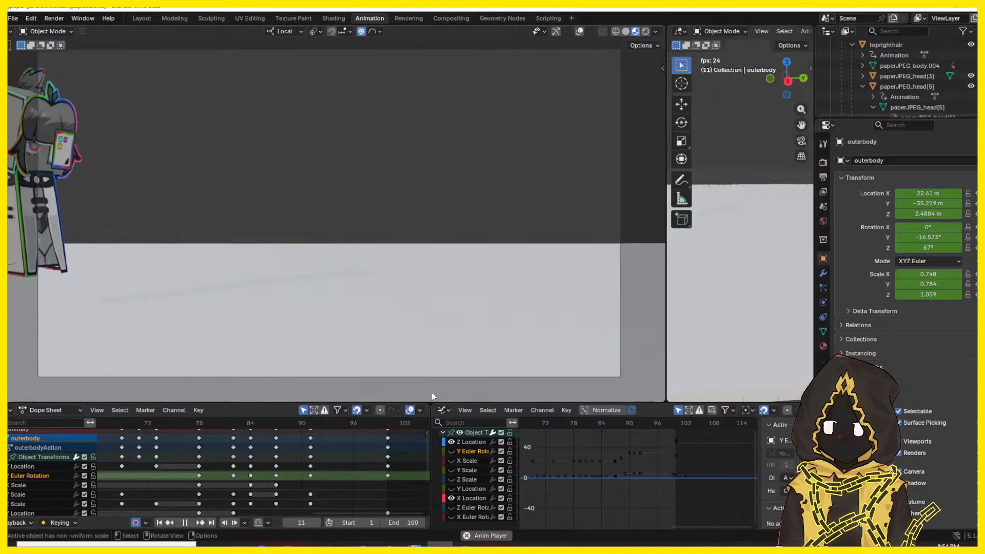
pyautogui.press('space')
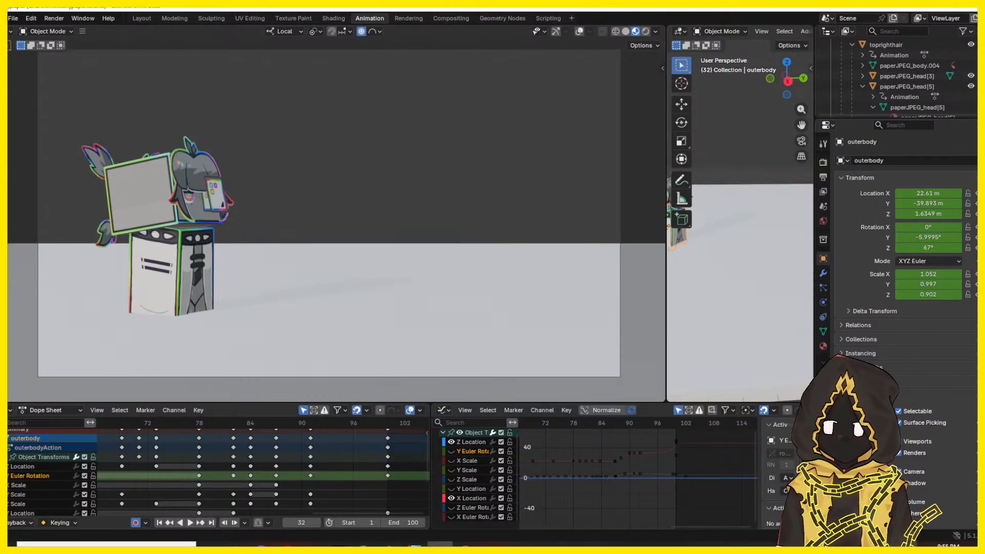
# - Look through the render, output, view layer, scene, world, object, modifier and particle properties for the video export settings
pyautogui.click(823, 164)
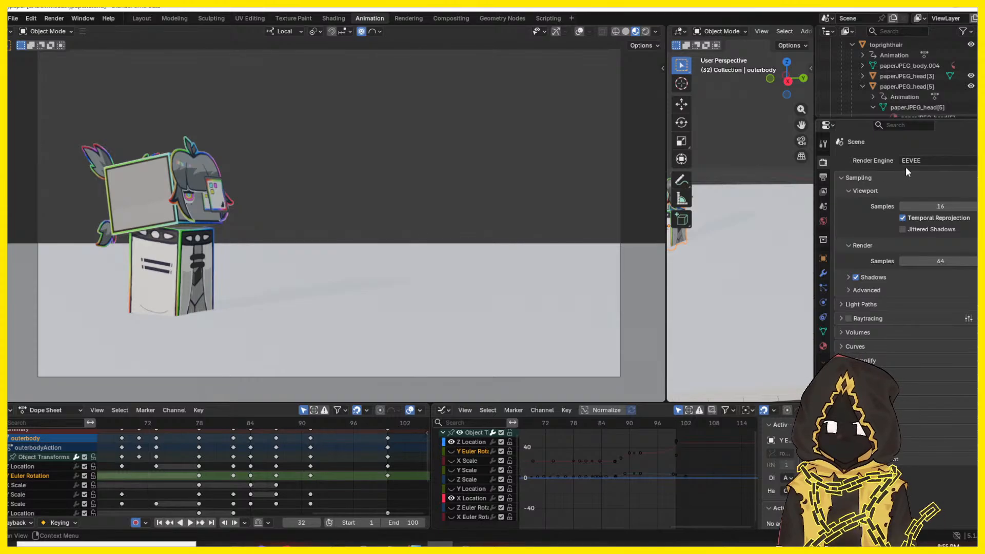
pyautogui.click(823, 177)
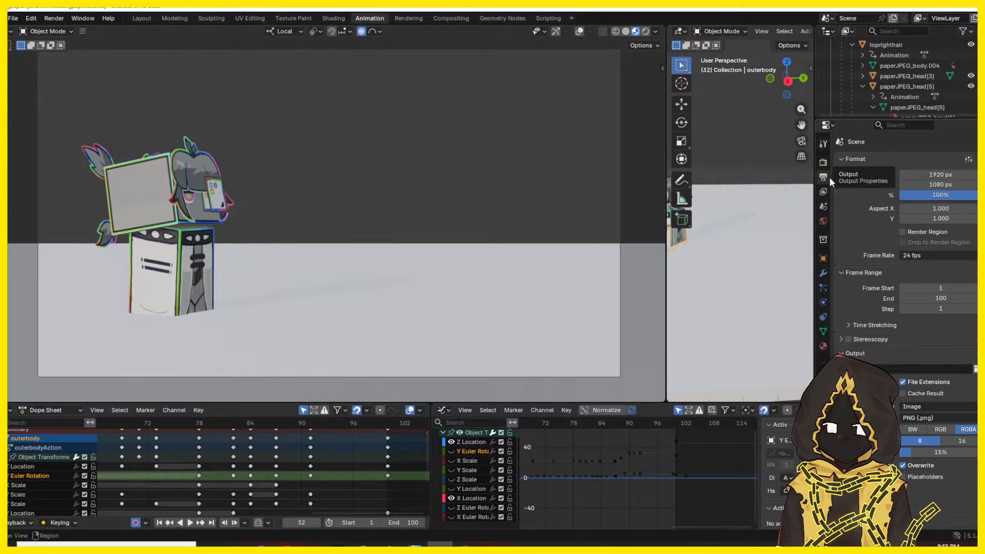
pyautogui.click(823, 192)
pyautogui.click(823, 206)
pyautogui.click(824, 219)
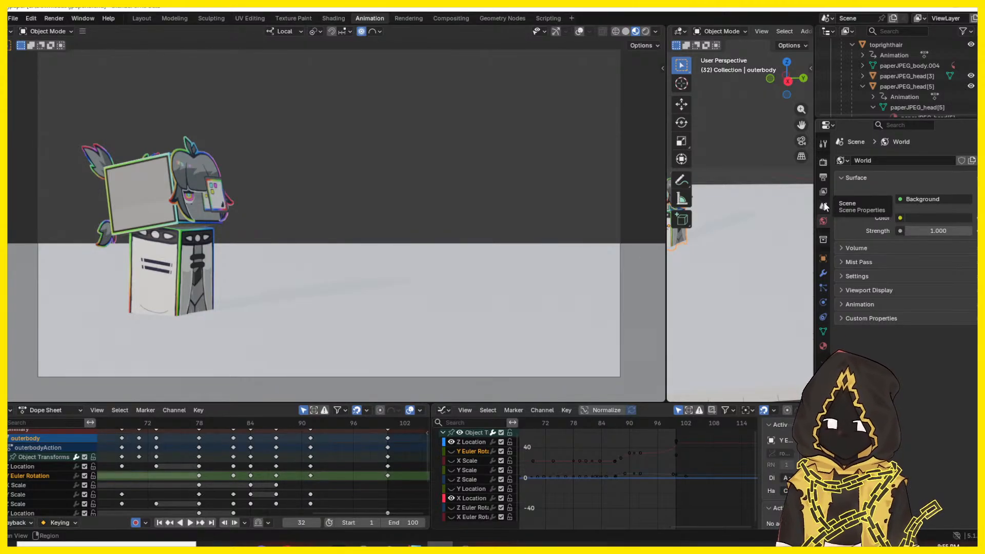
pyautogui.click(824, 259)
pyautogui.click(824, 274)
pyautogui.click(827, 281)
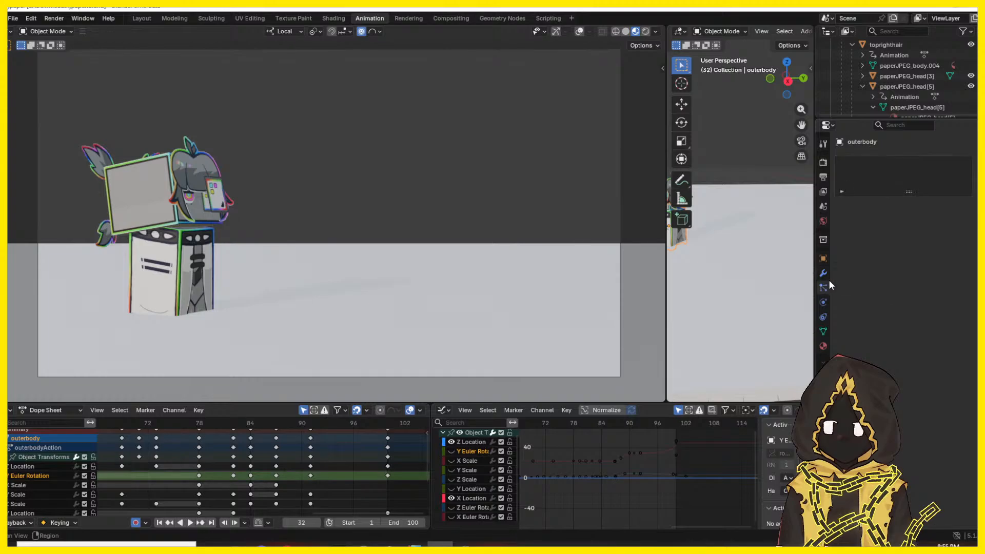
pyautogui.click(823, 177)
pyautogui.click(823, 162)
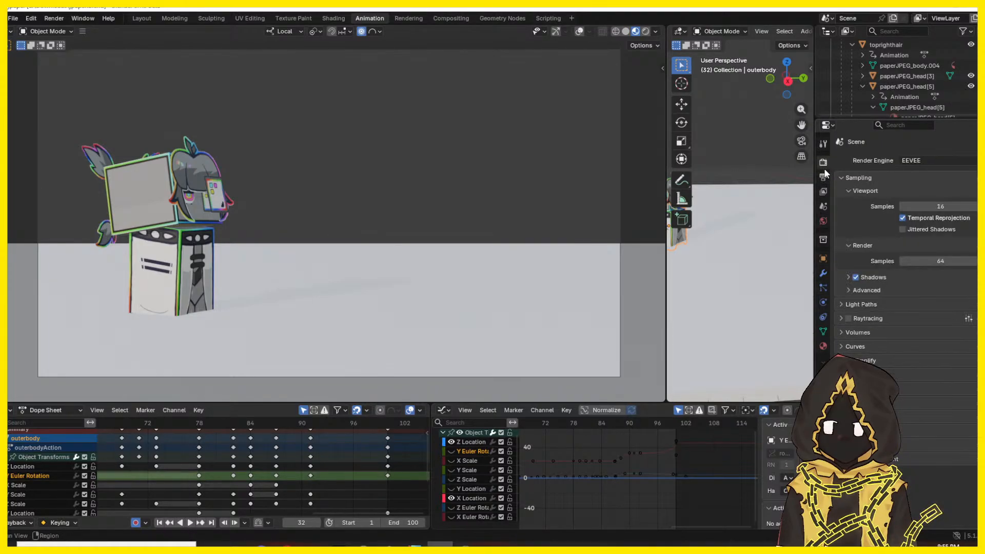
pyautogui.click(824, 207)
pyautogui.click(823, 221)
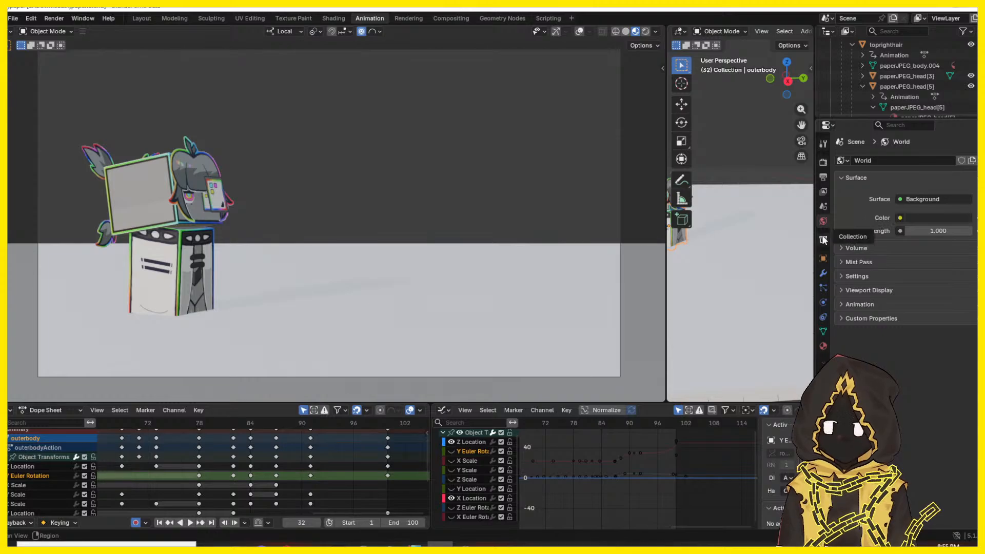
# - Set the scene's output media type to Video and its output path to the blender animation folder
pyautogui.click(824, 178)
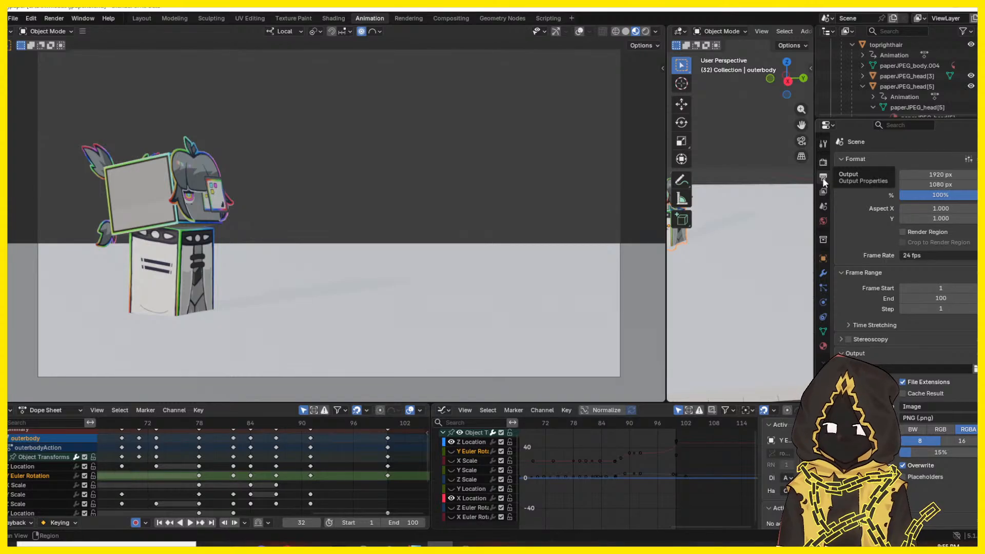
pyautogui.scroll(-1, 879, 301)
pyautogui.click(919, 395)
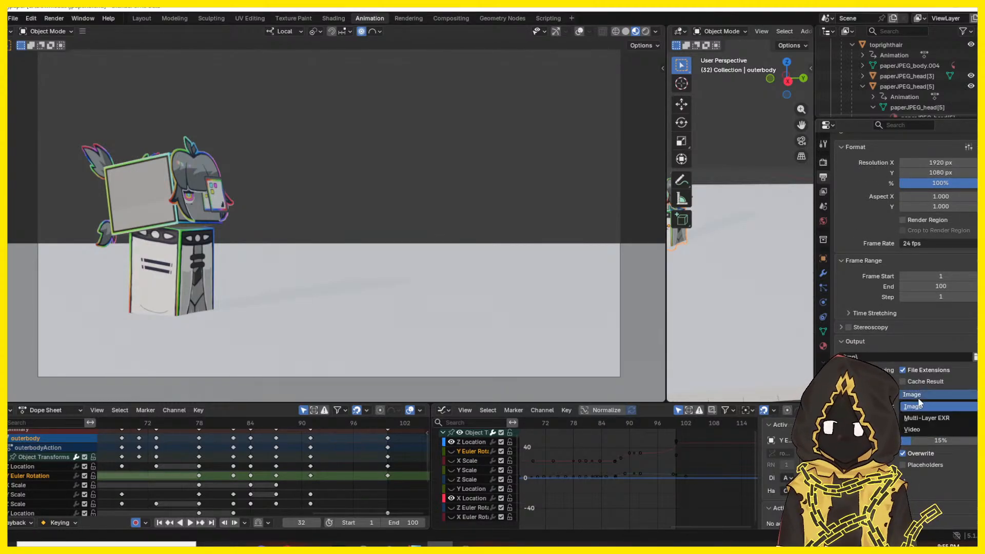
pyautogui.click(918, 430)
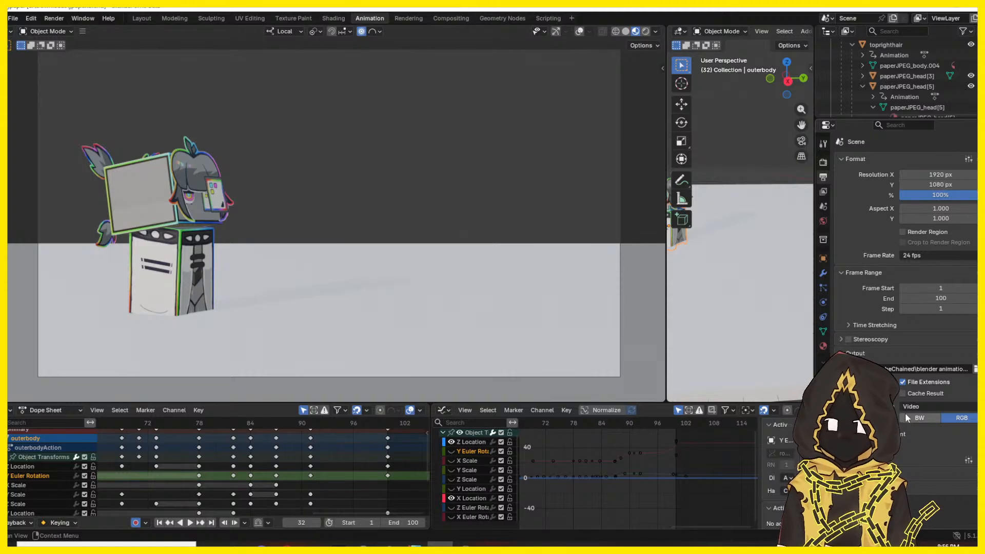
# - Review the render, output and view layer settings before rendering
pyautogui.click(825, 162)
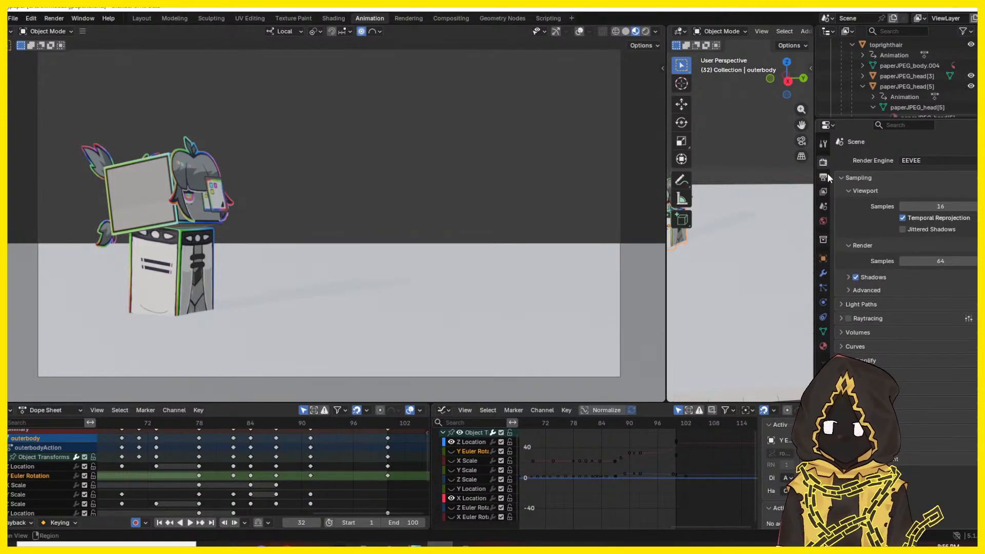
pyautogui.click(825, 176)
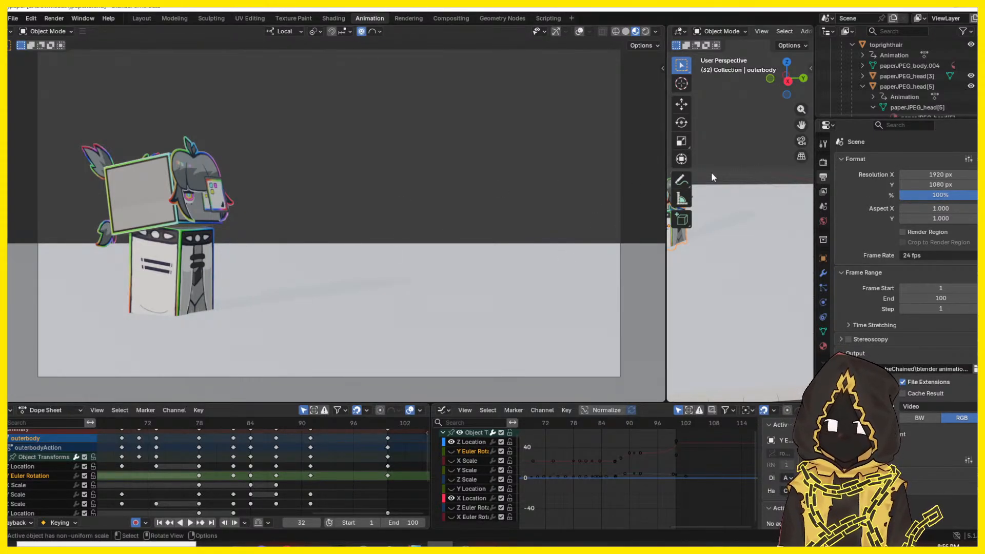
pyautogui.click(822, 193)
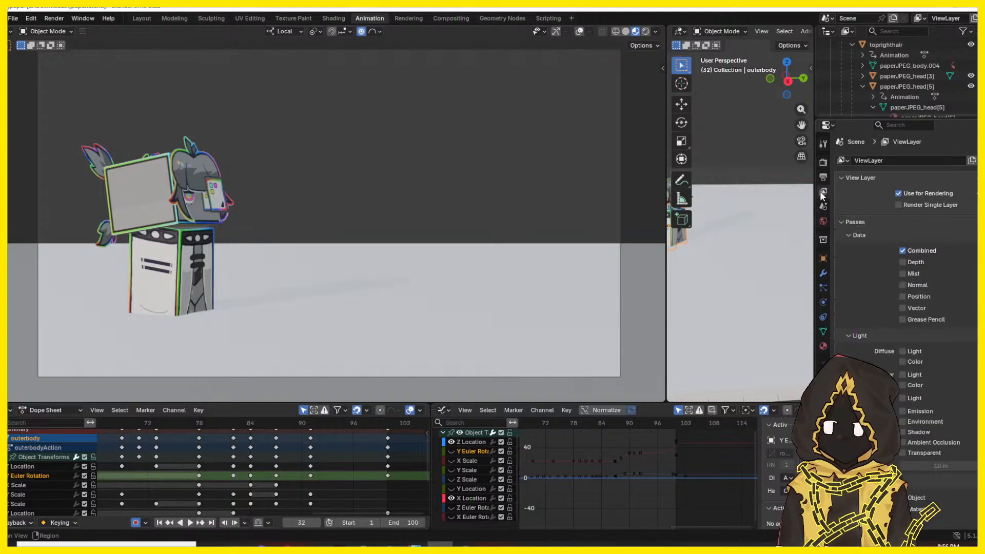
# - Switch the camera viewport to rendered shading and play the animation from frame 1 to preview its lighting
pyautogui.click(645, 31)
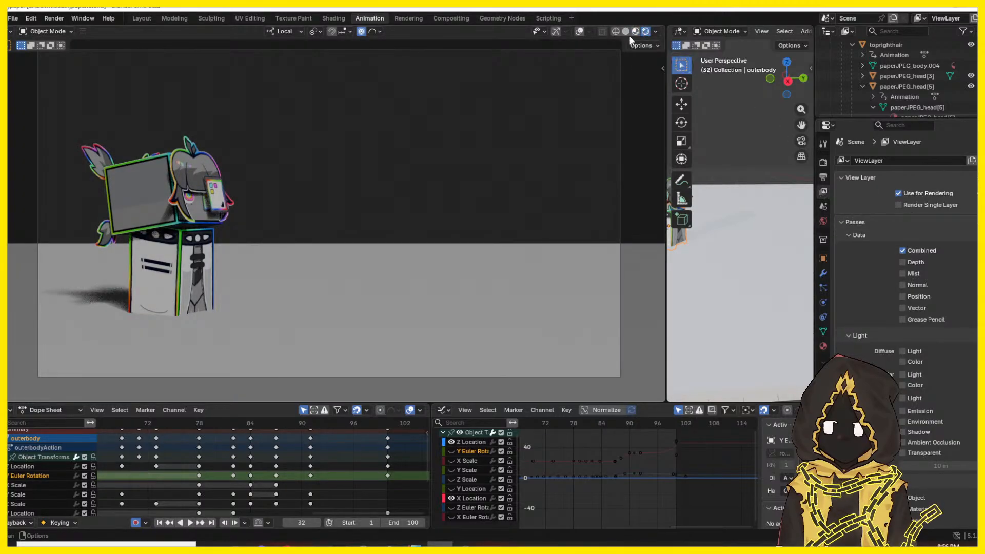
pyautogui.moveTo(189, 425); pyautogui.dragTo(257, 419)
pyautogui.hotkey('shift', 'Left')
pyautogui.press('space')
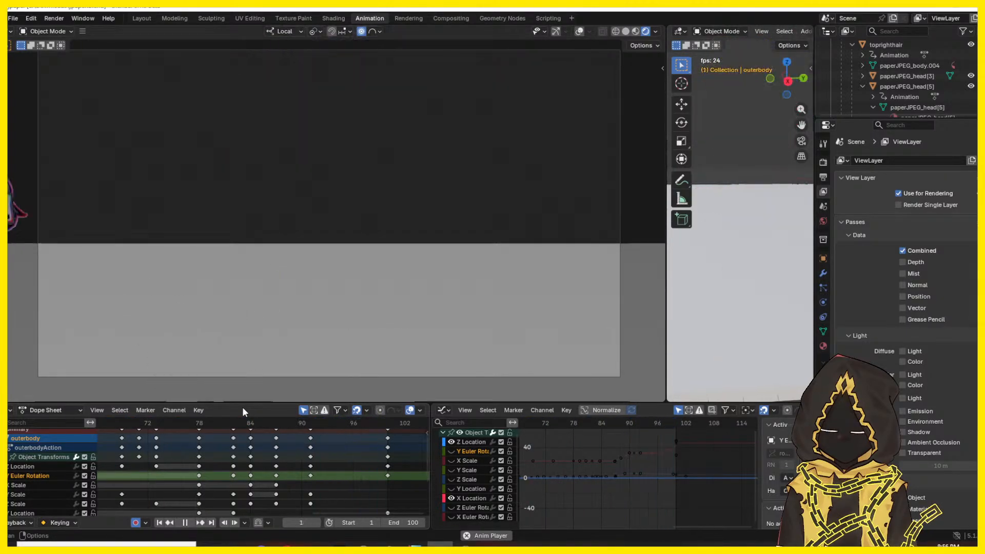
pyautogui.press('space')
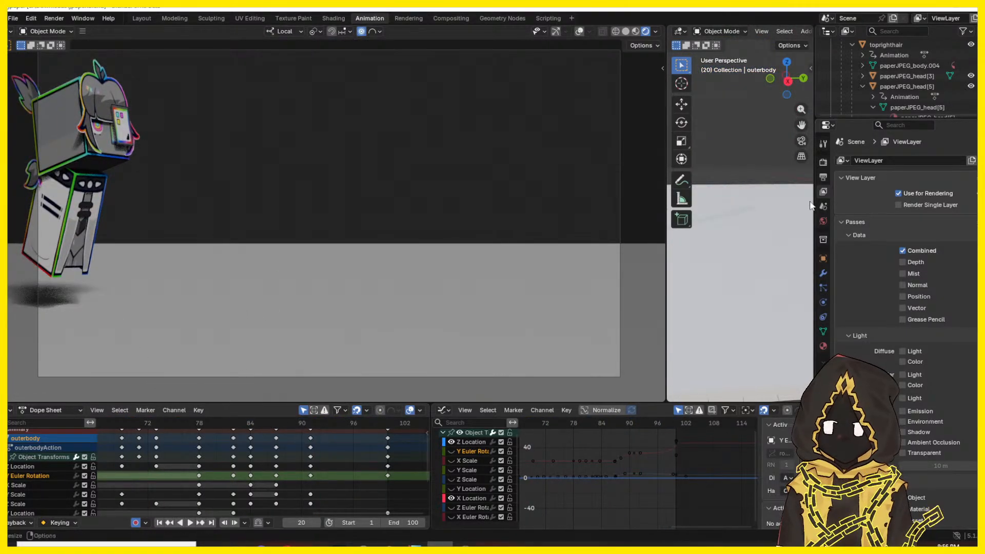
# - Recheck the output settings and render the full animation to video
pyautogui.click(824, 178)
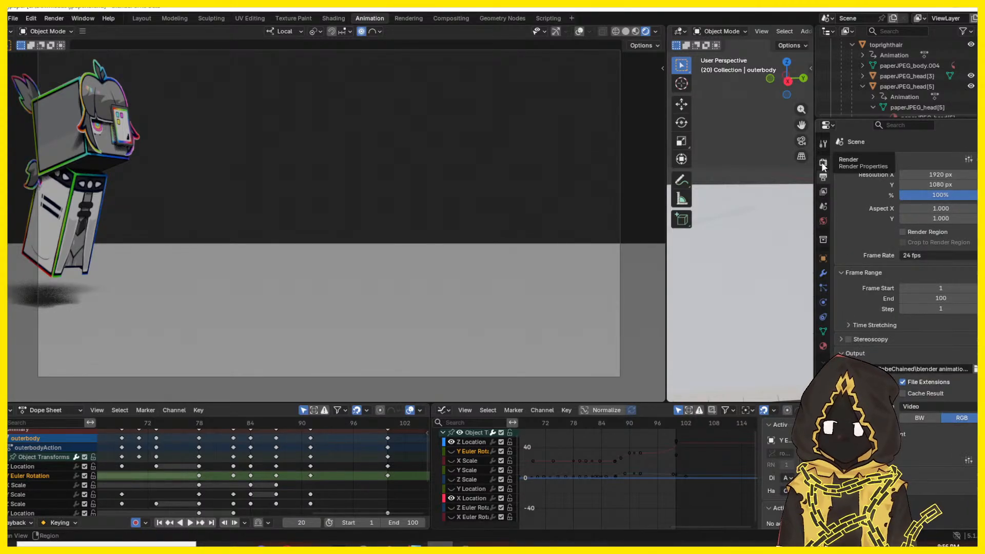
pyautogui.click(54, 18)
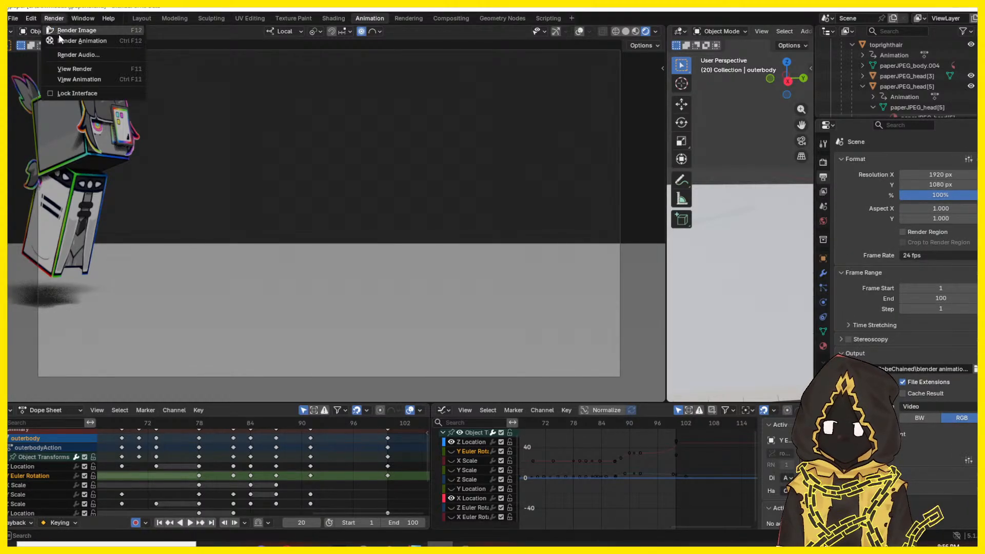
pyautogui.click(64, 39)
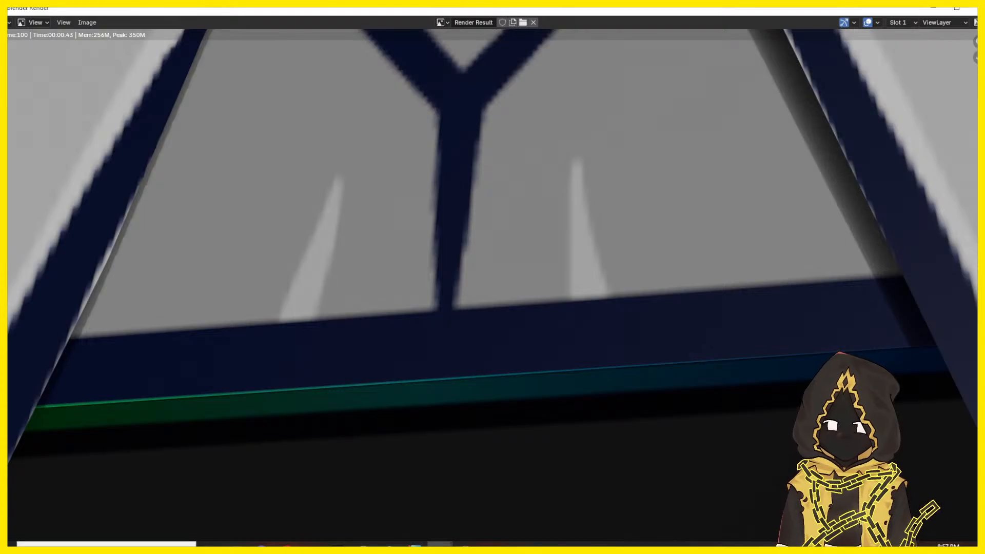
# - Switch to File Explorer and move its window clear of the finished render
pyautogui.click(210, 545)
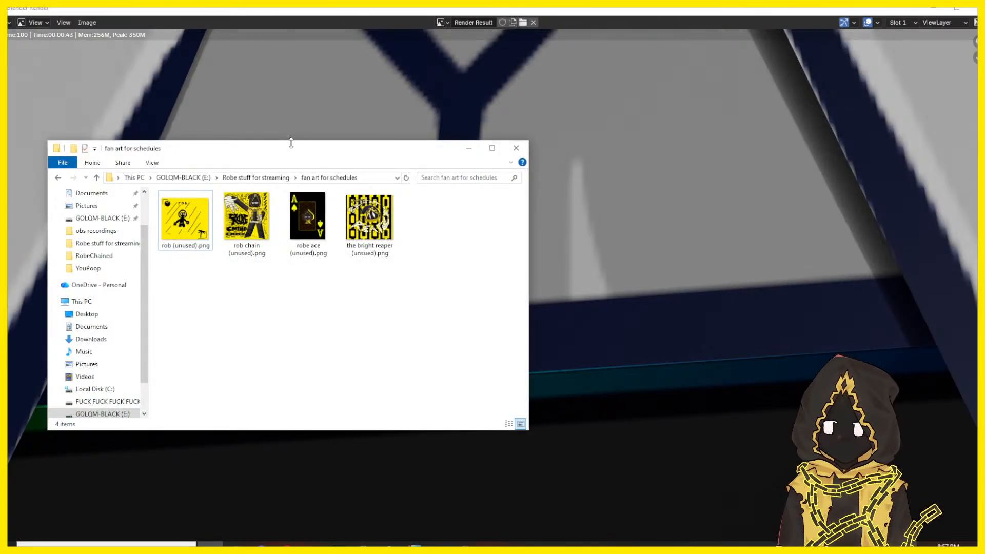
pyautogui.moveTo(392, 154); pyautogui.dragTo(984, 155)
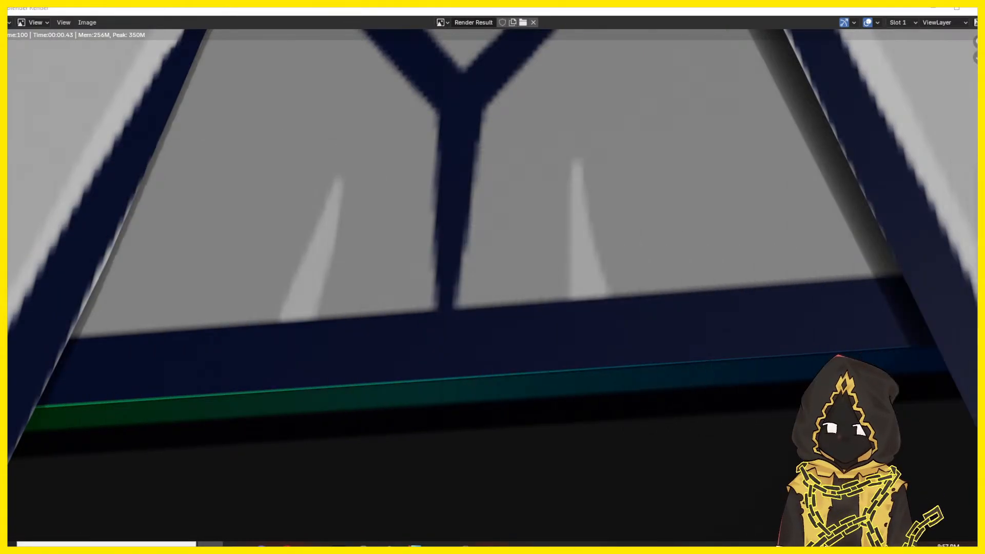